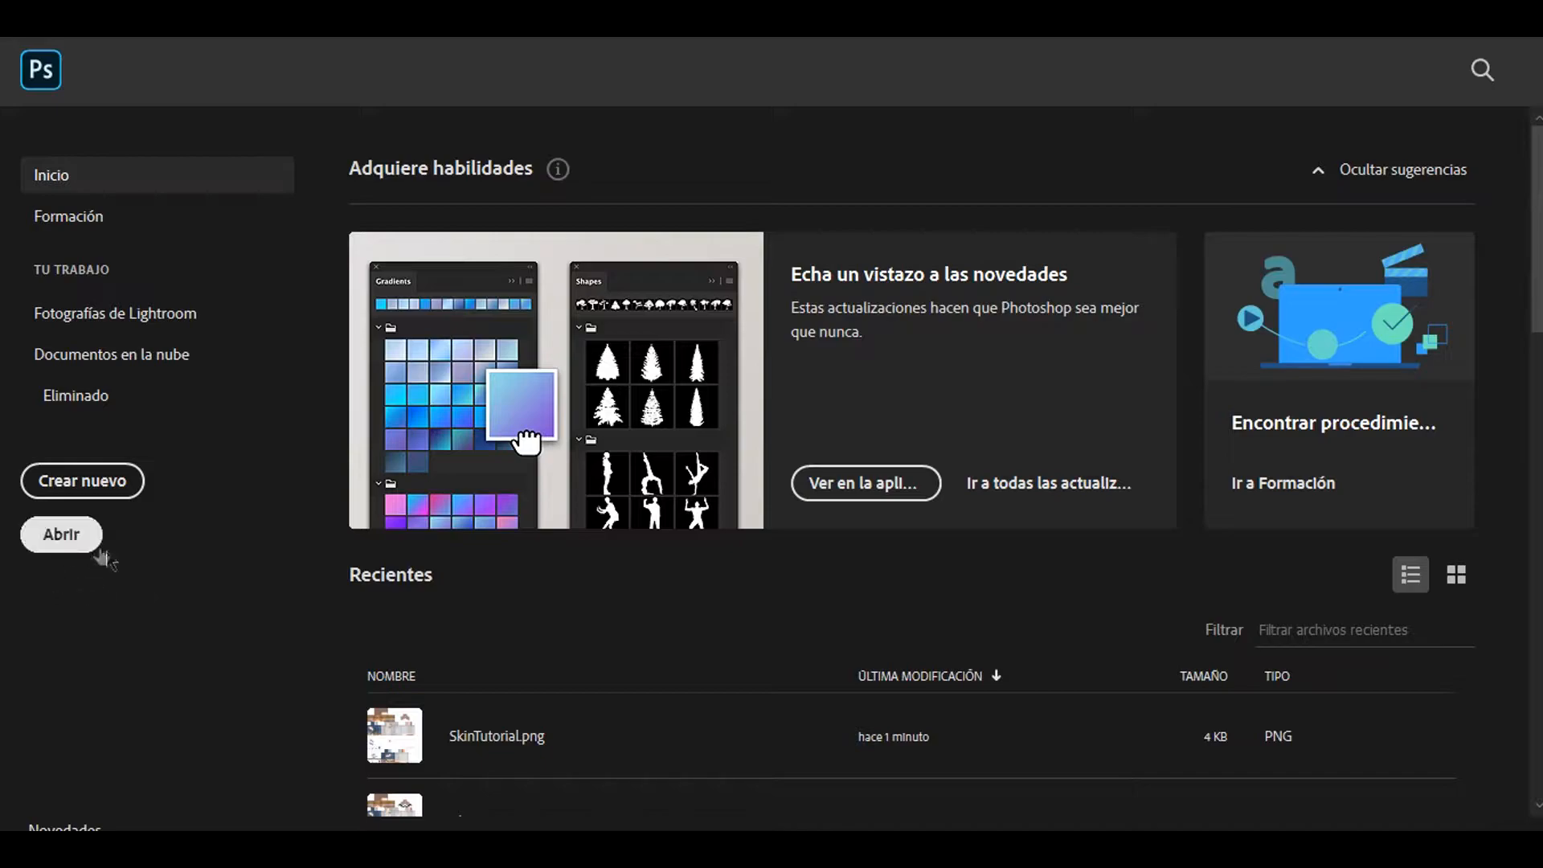
- Open SkinTutorial.png and marquee-select both eyes on the face, each a block of 2 by 2 pixels
click(458, 734)
alt+scroll(738, 482, up, 10)
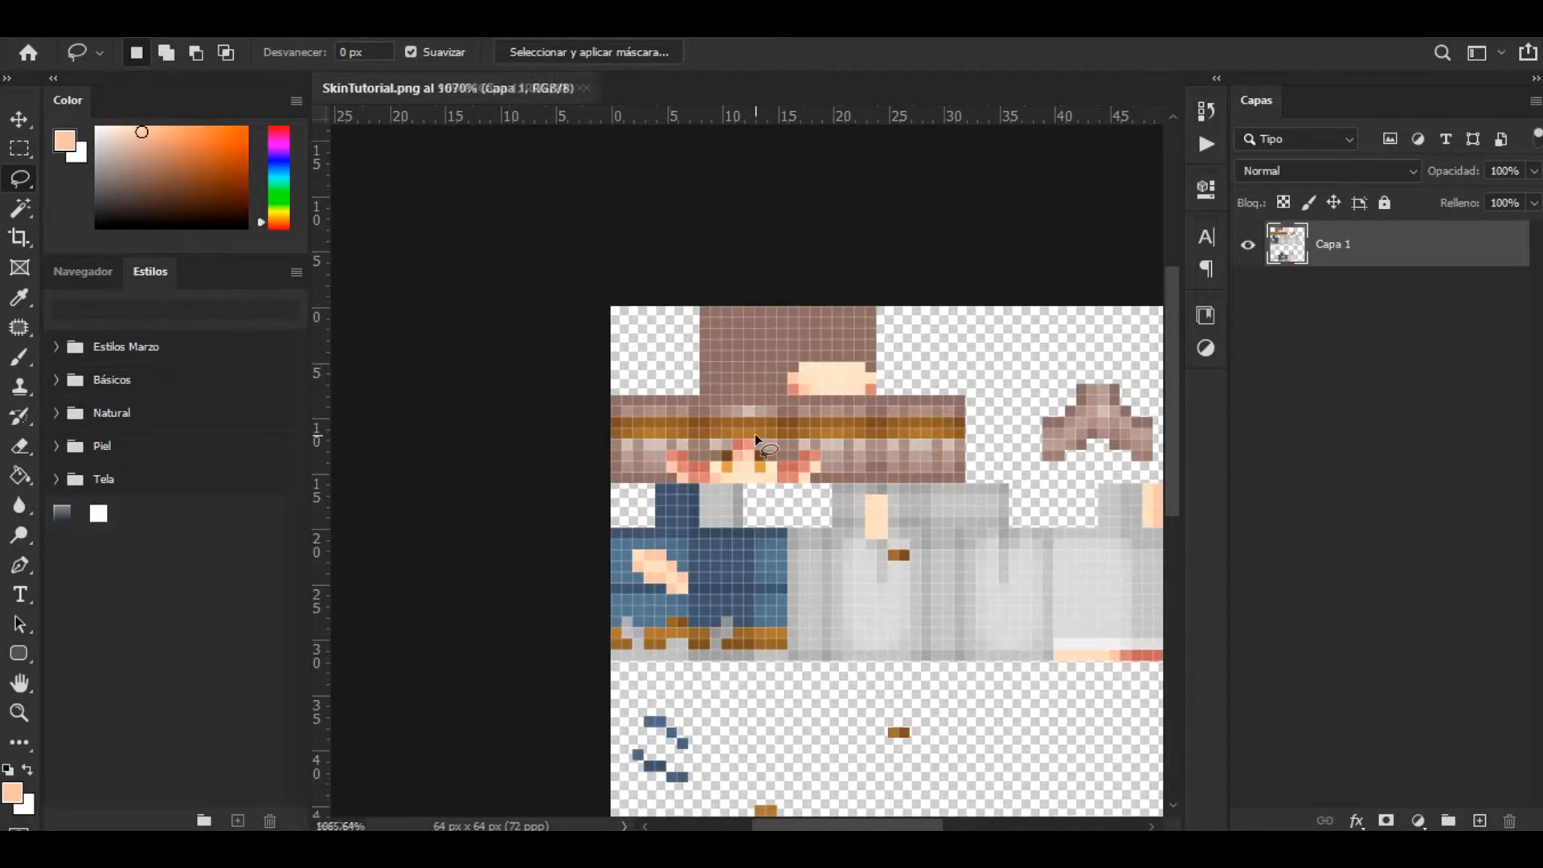
alt+scroll(754, 432, up, 4)
key(m)
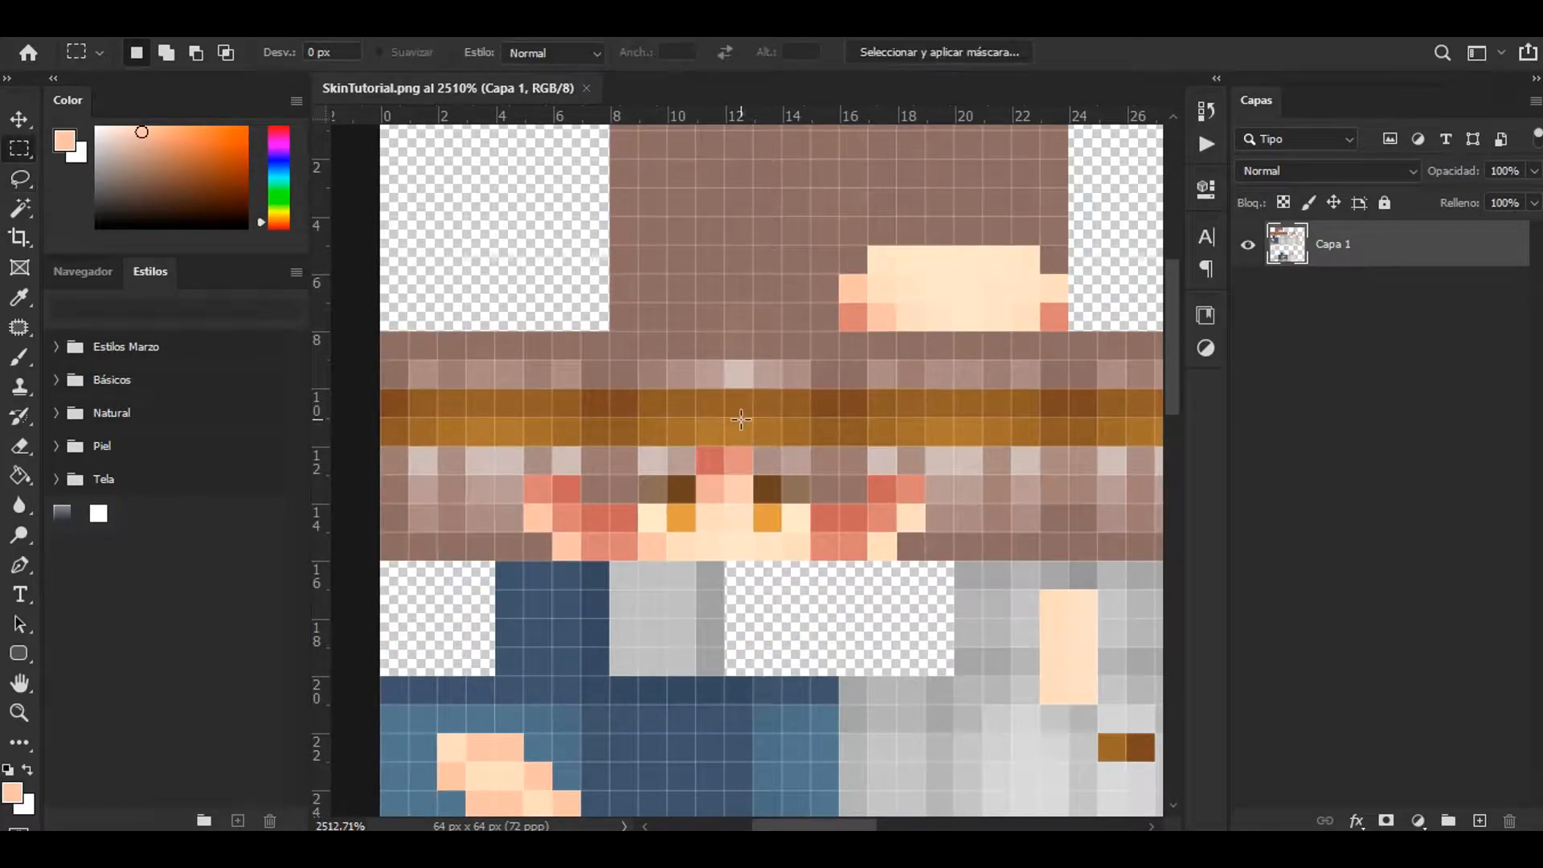
alt+scroll(723, 483, up, 4)
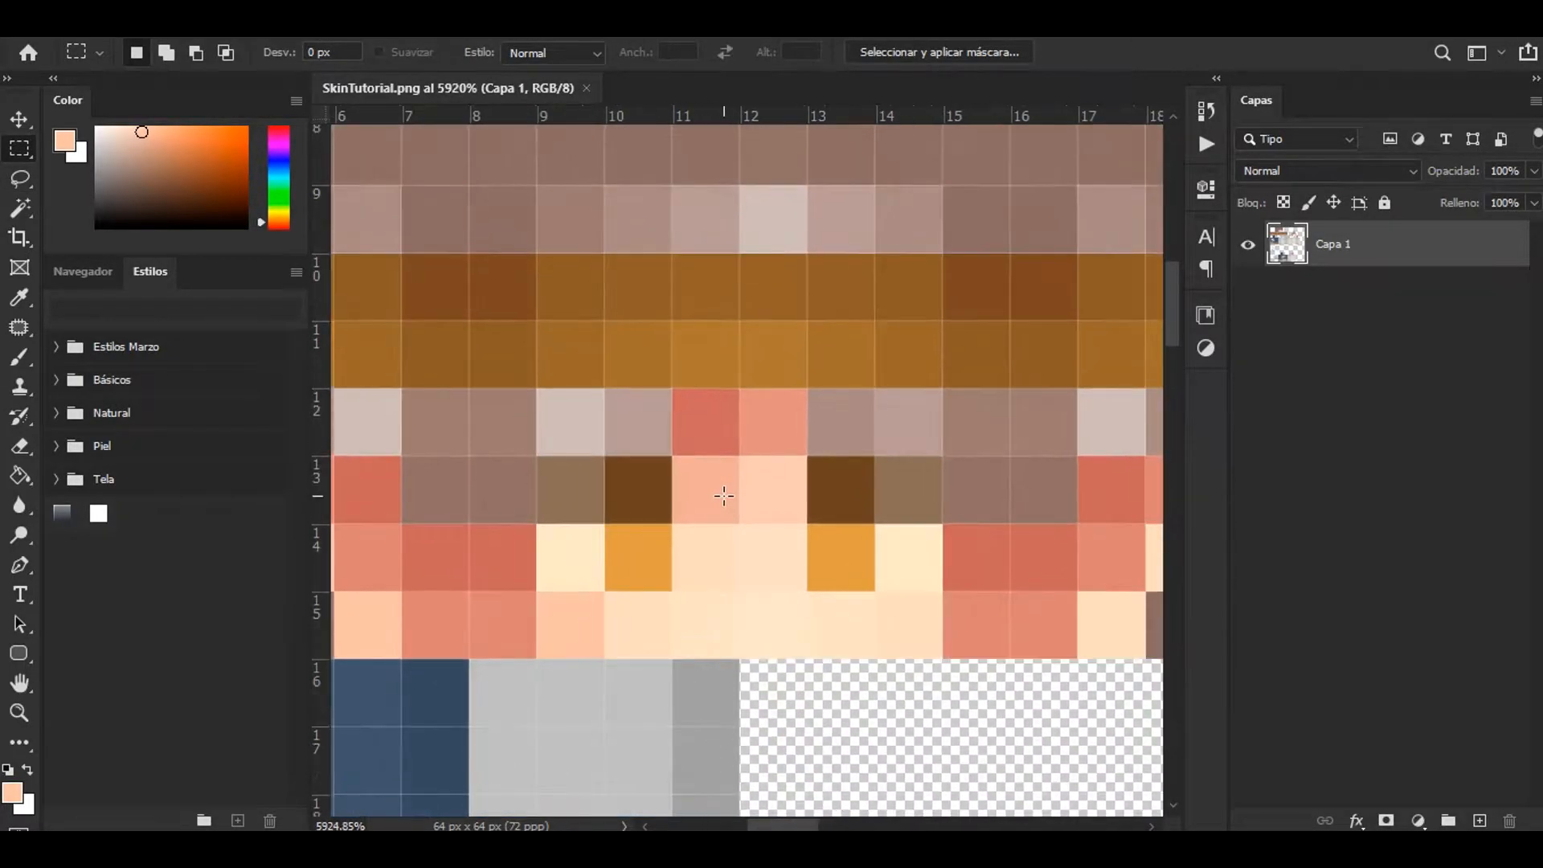
alt+scroll(723, 496, up, 2)
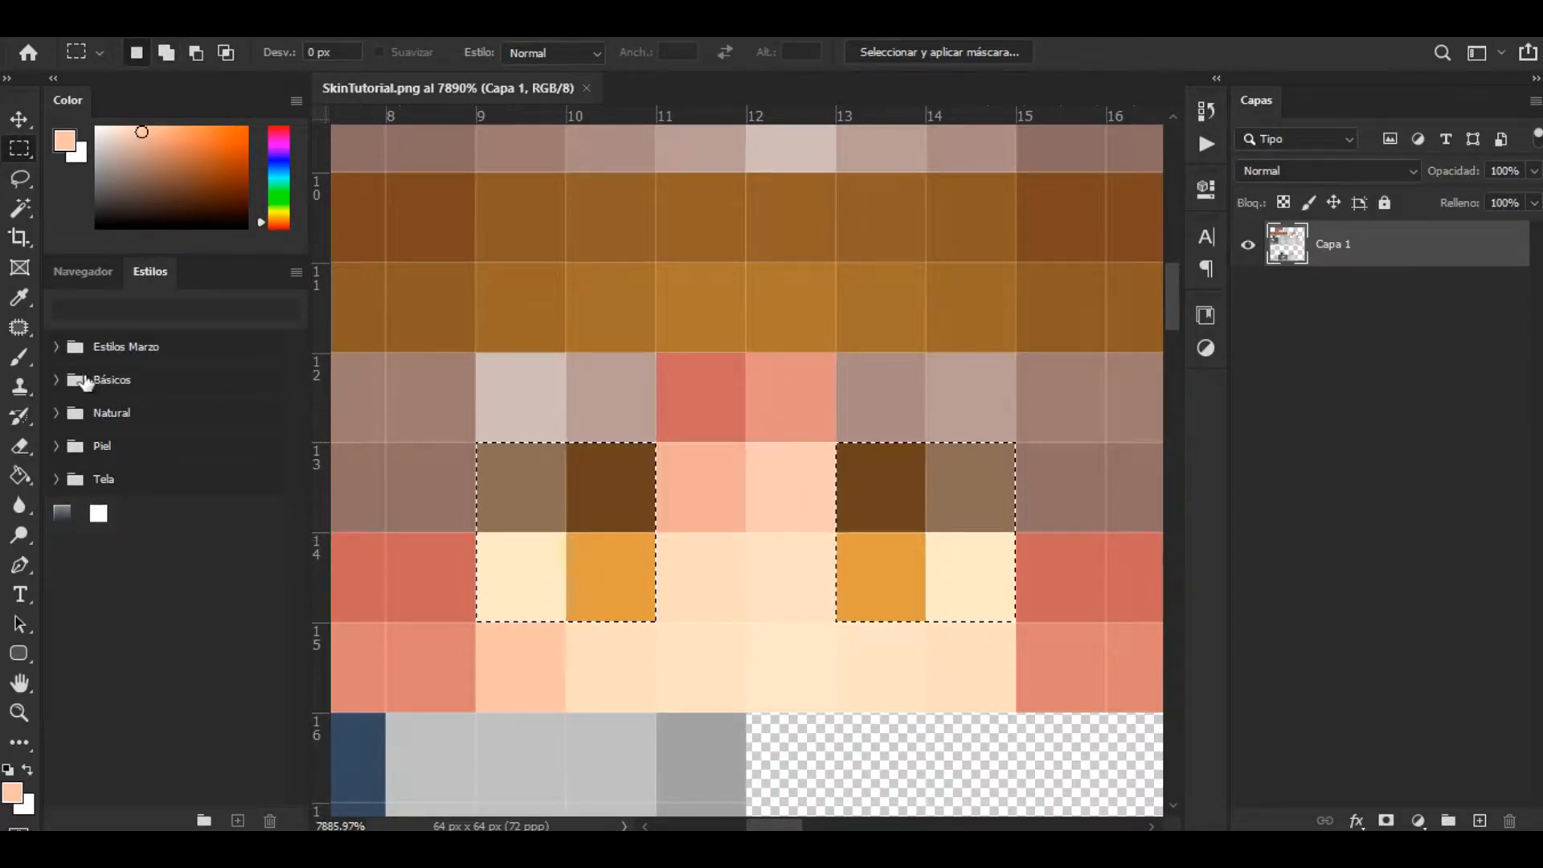
- Sample the light skin tone between the eyes and paint over both selected eye areas with the Brush
key(b)
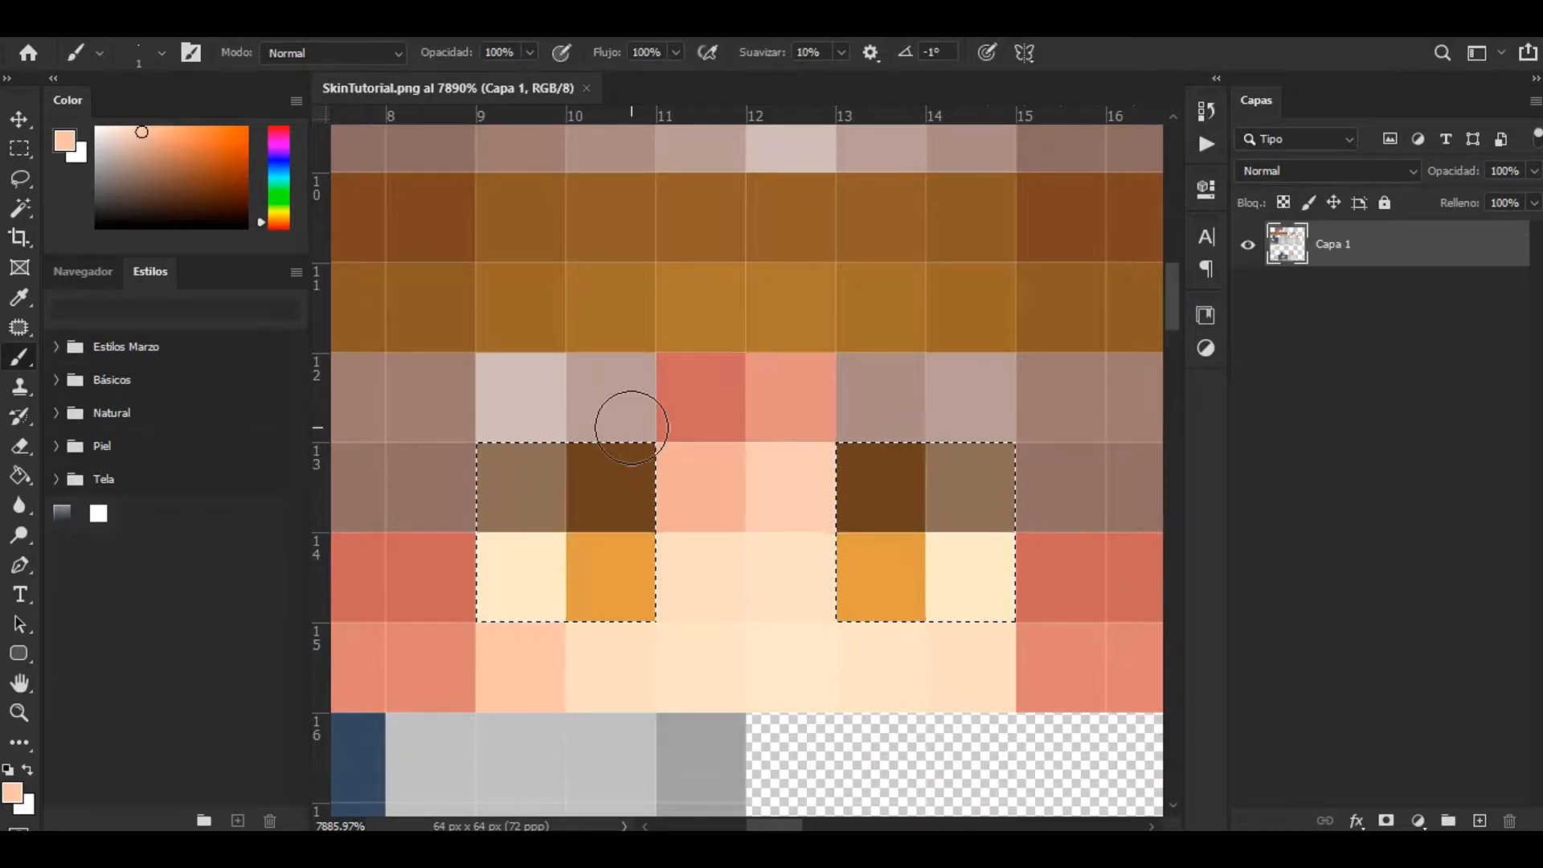
alt+click(724, 555)
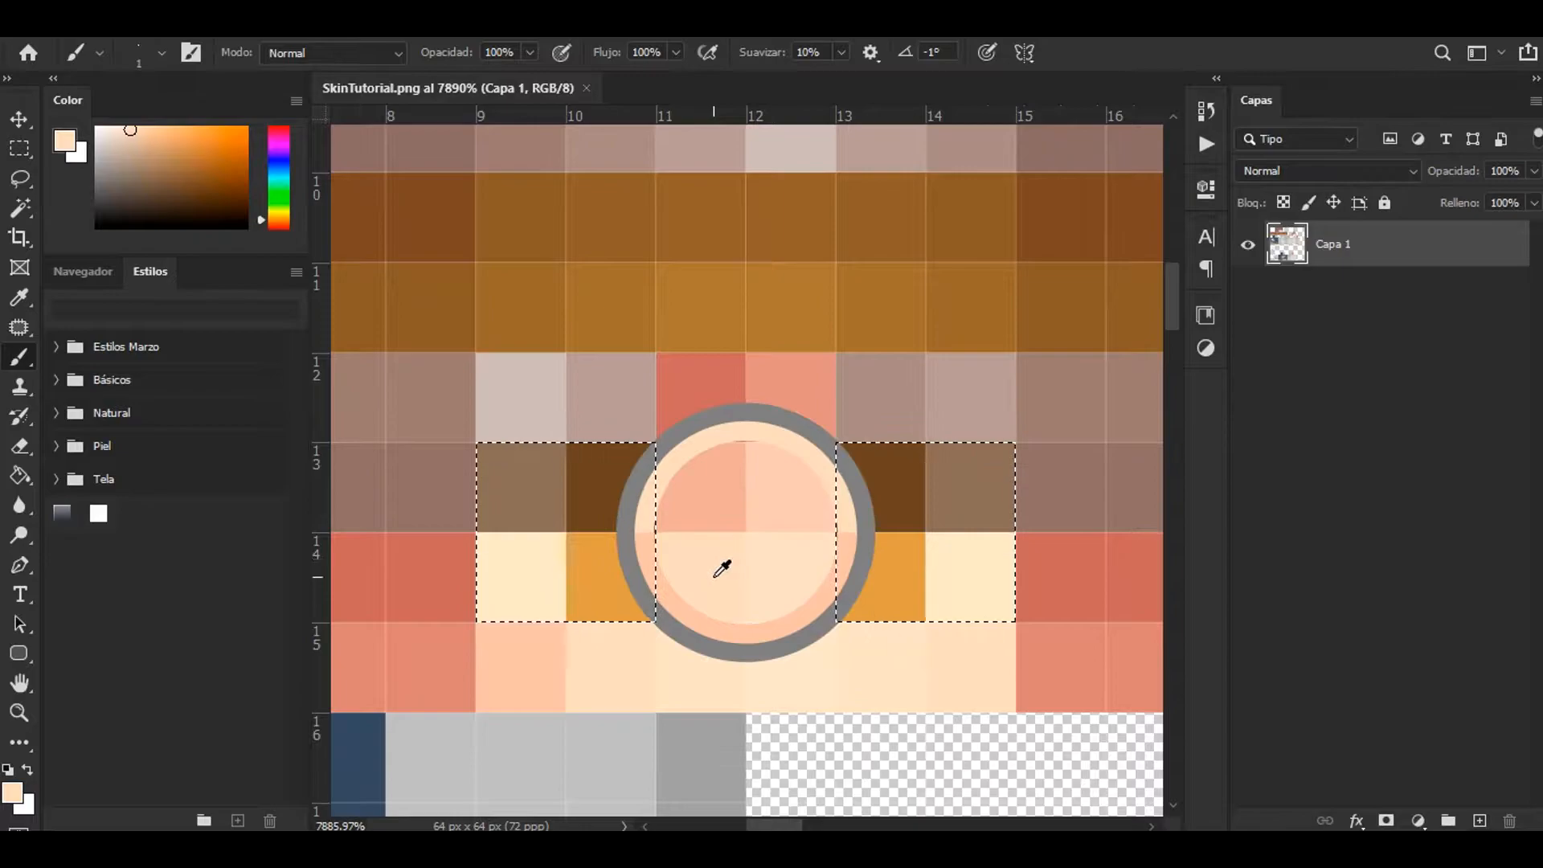
mouse_move(602, 474)
mouse_down()
mouse_move(499, 534)
mouse_move(610, 568)
mouse_move(588, 526)
mouse_up()
mouse_move(901, 477)
mouse_down()
mouse_move(929, 576)
mouse_move(923, 447)
mouse_move(866, 508)
mouse_up()
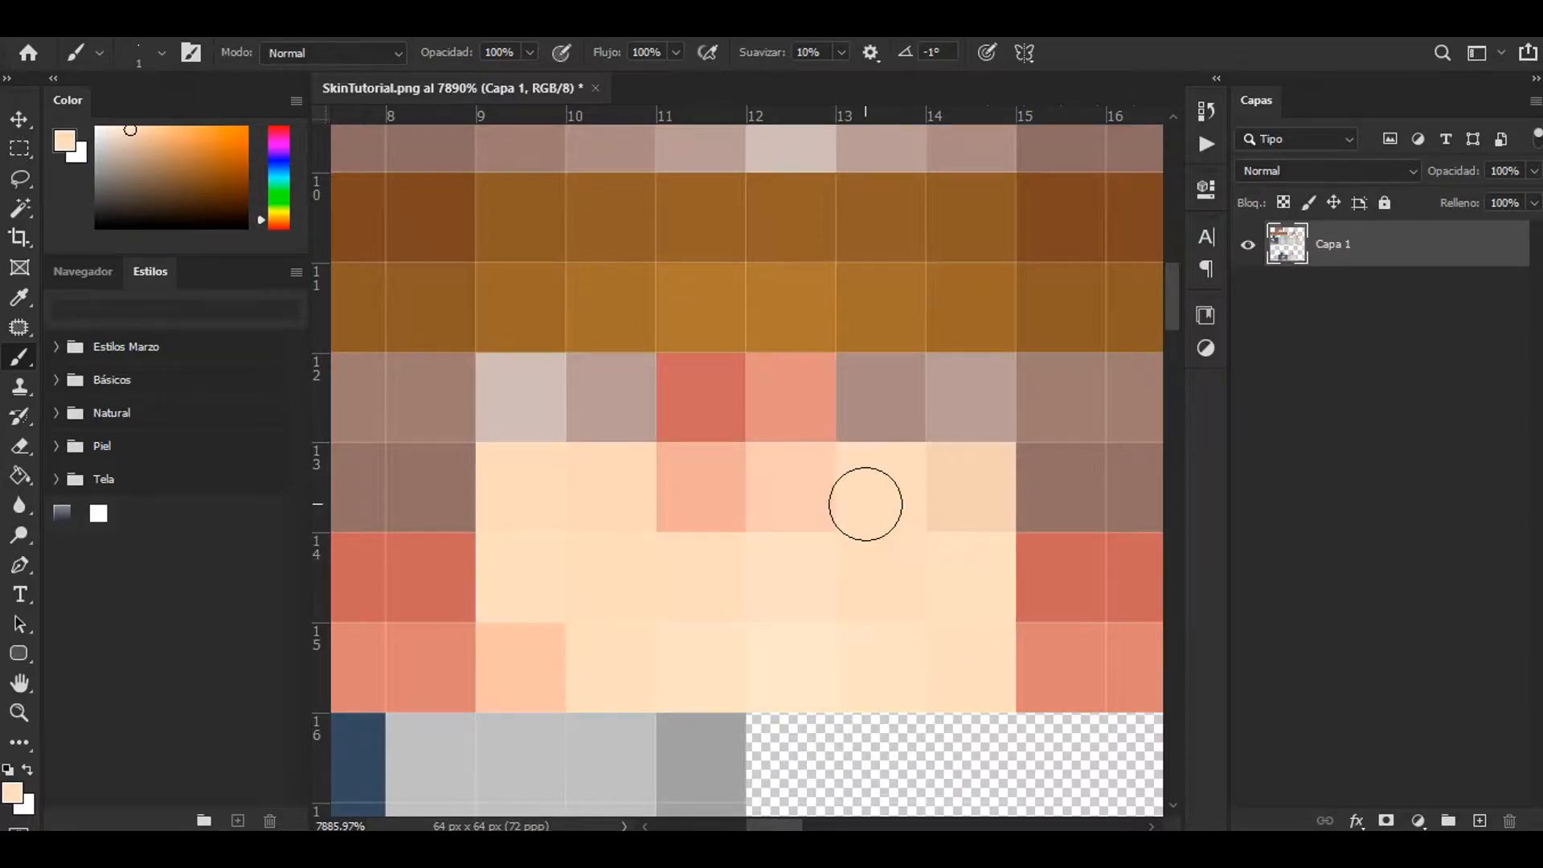
alt+scroll(872, 494, down, 5)
alt+scroll(804, 506, up, 3)
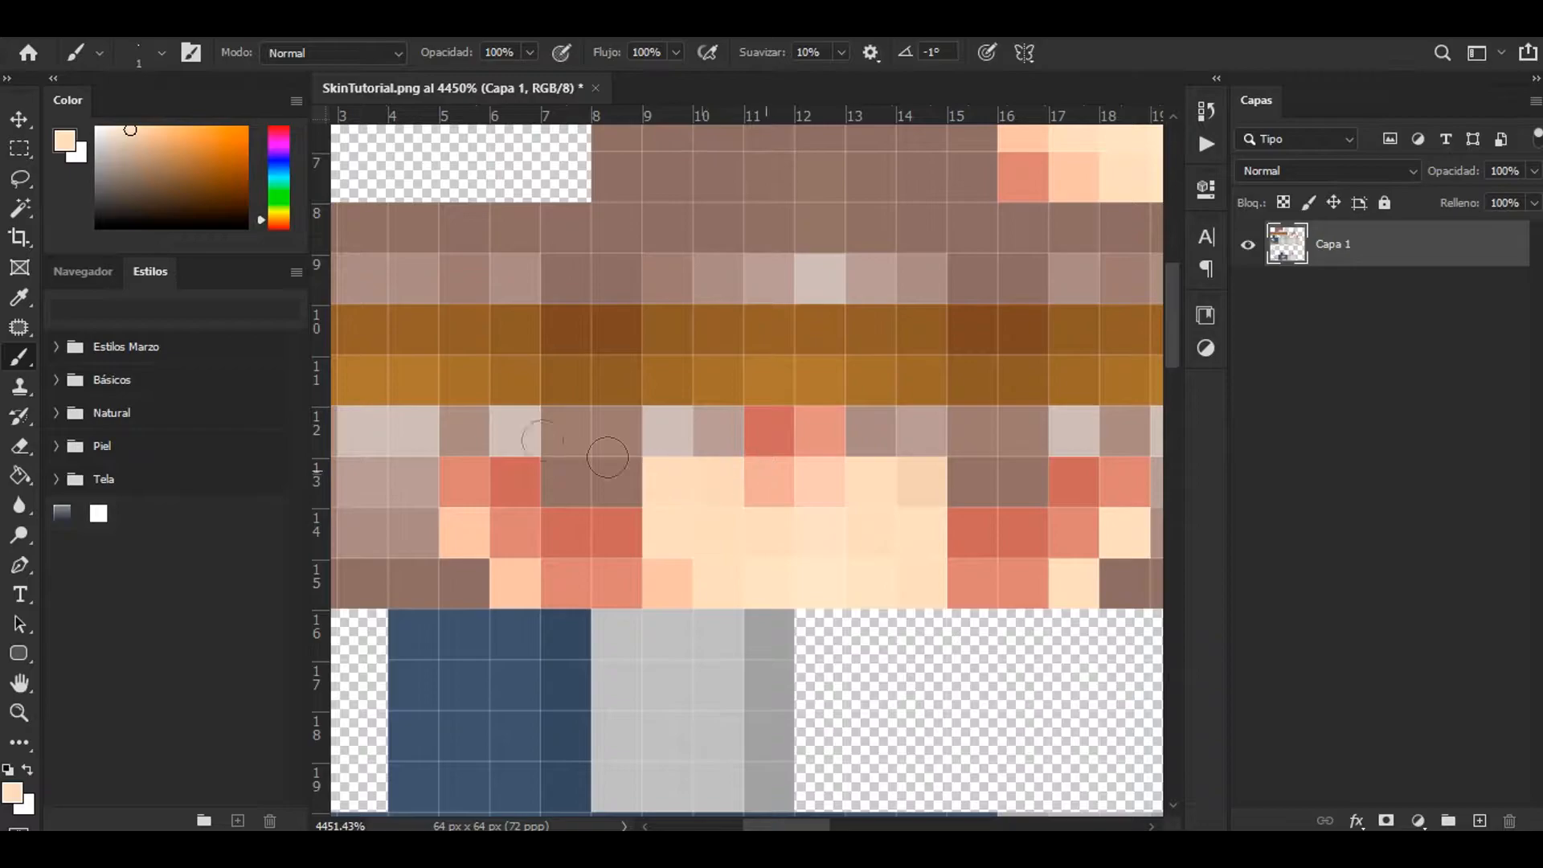
- Save the eyeless skin as a PNG copy named skintuto, using the large file size option
click(44, 18)
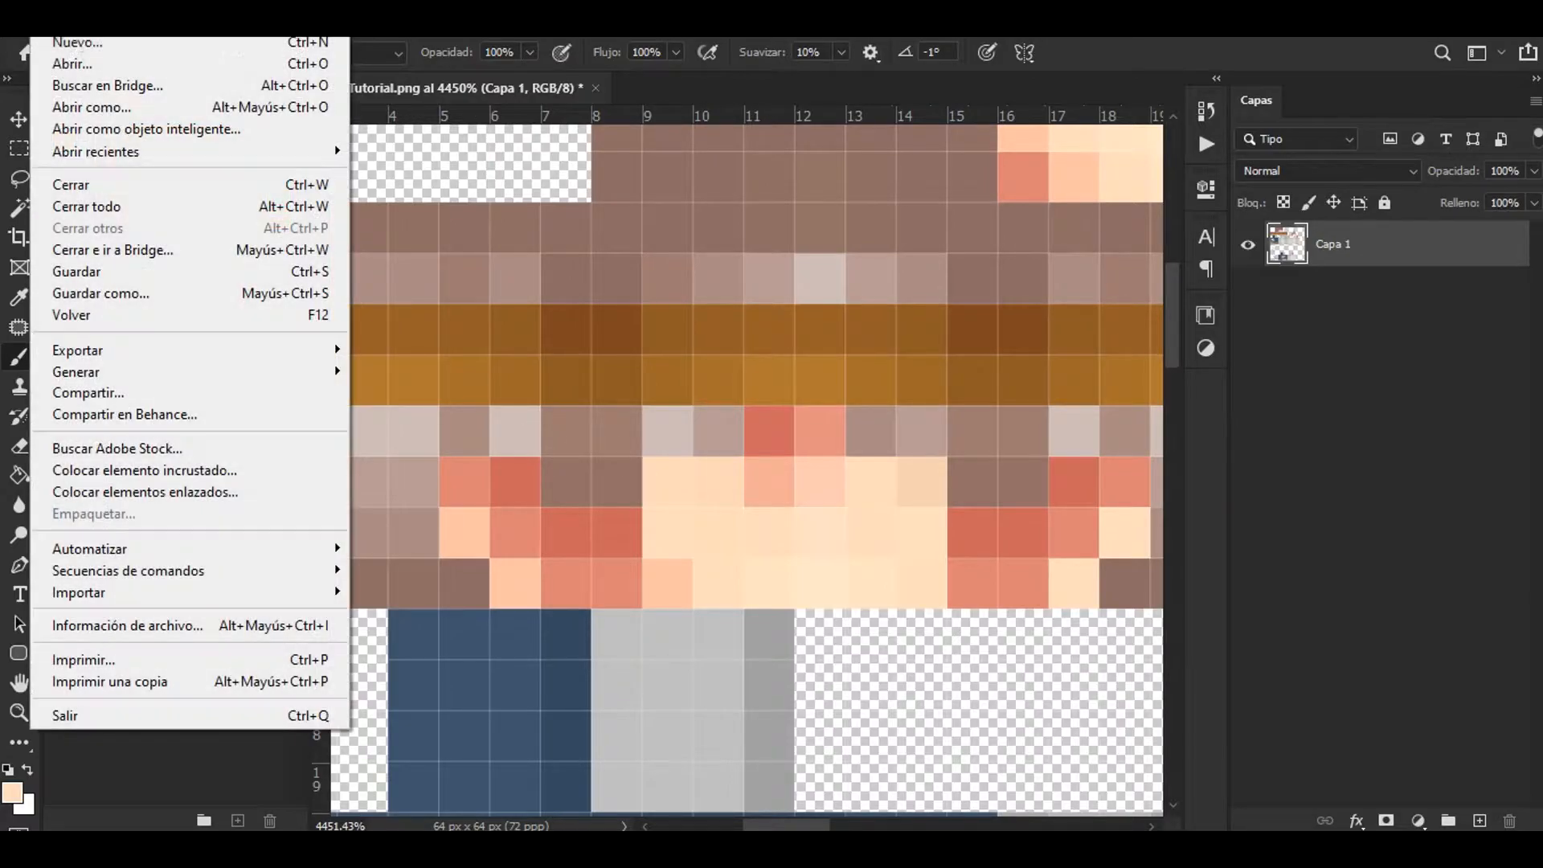
click(124, 293)
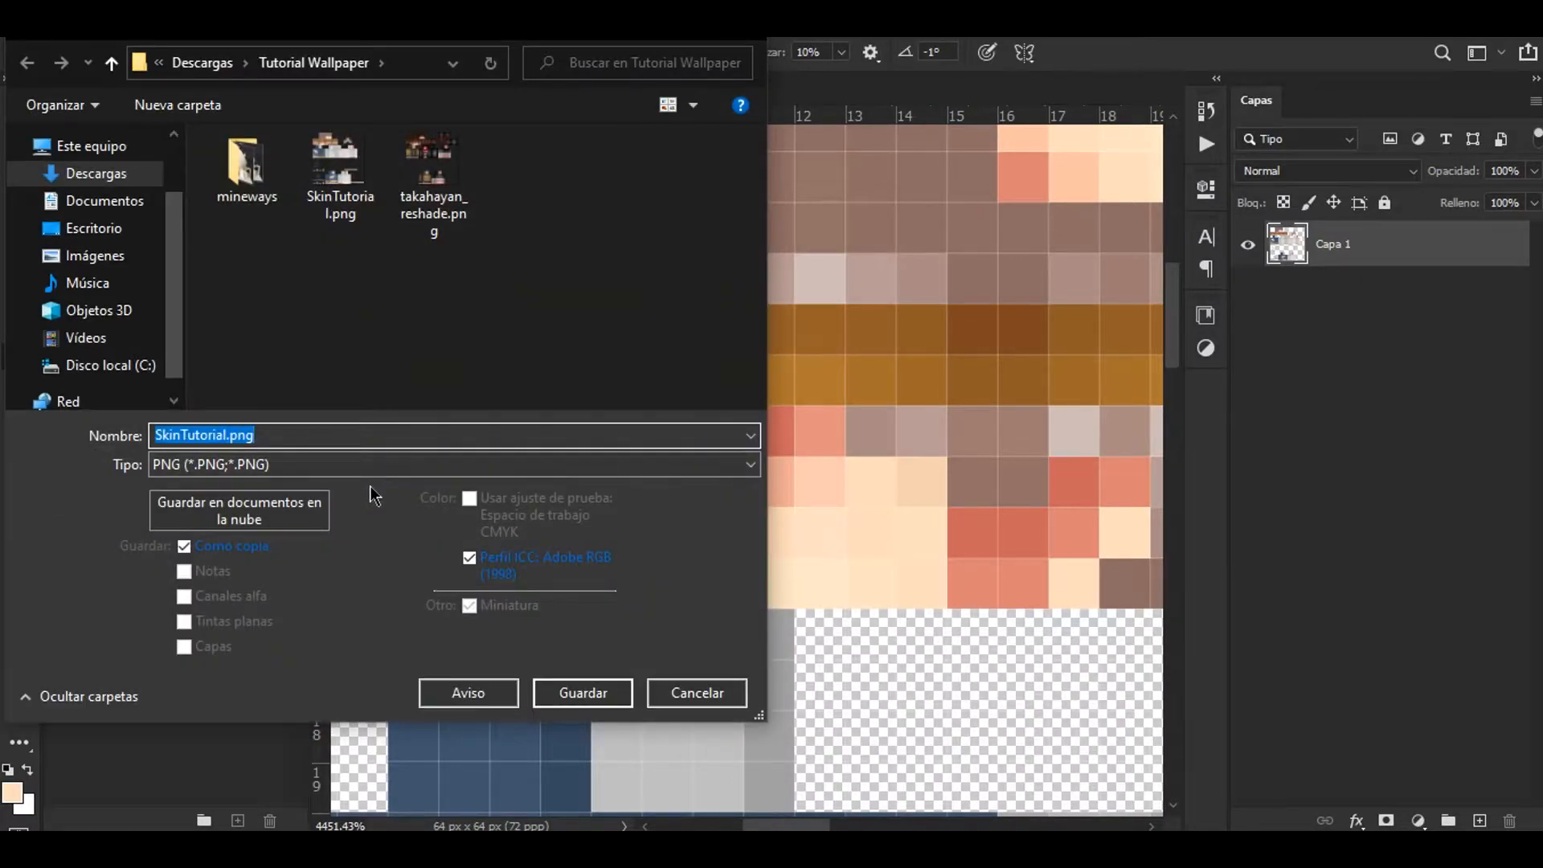
text(skintu)
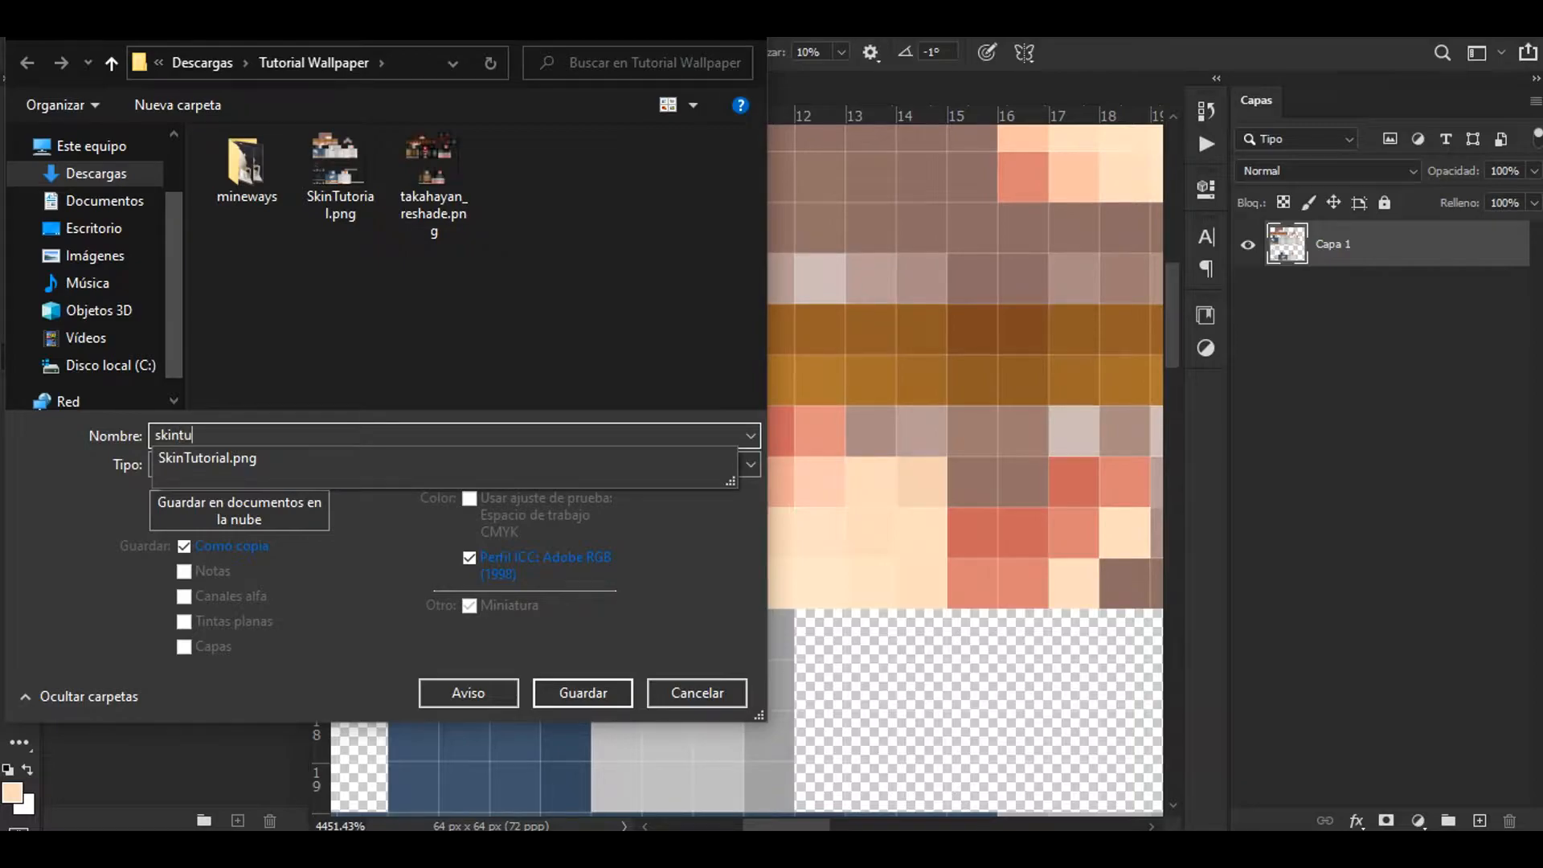
text(to)
key(Return)
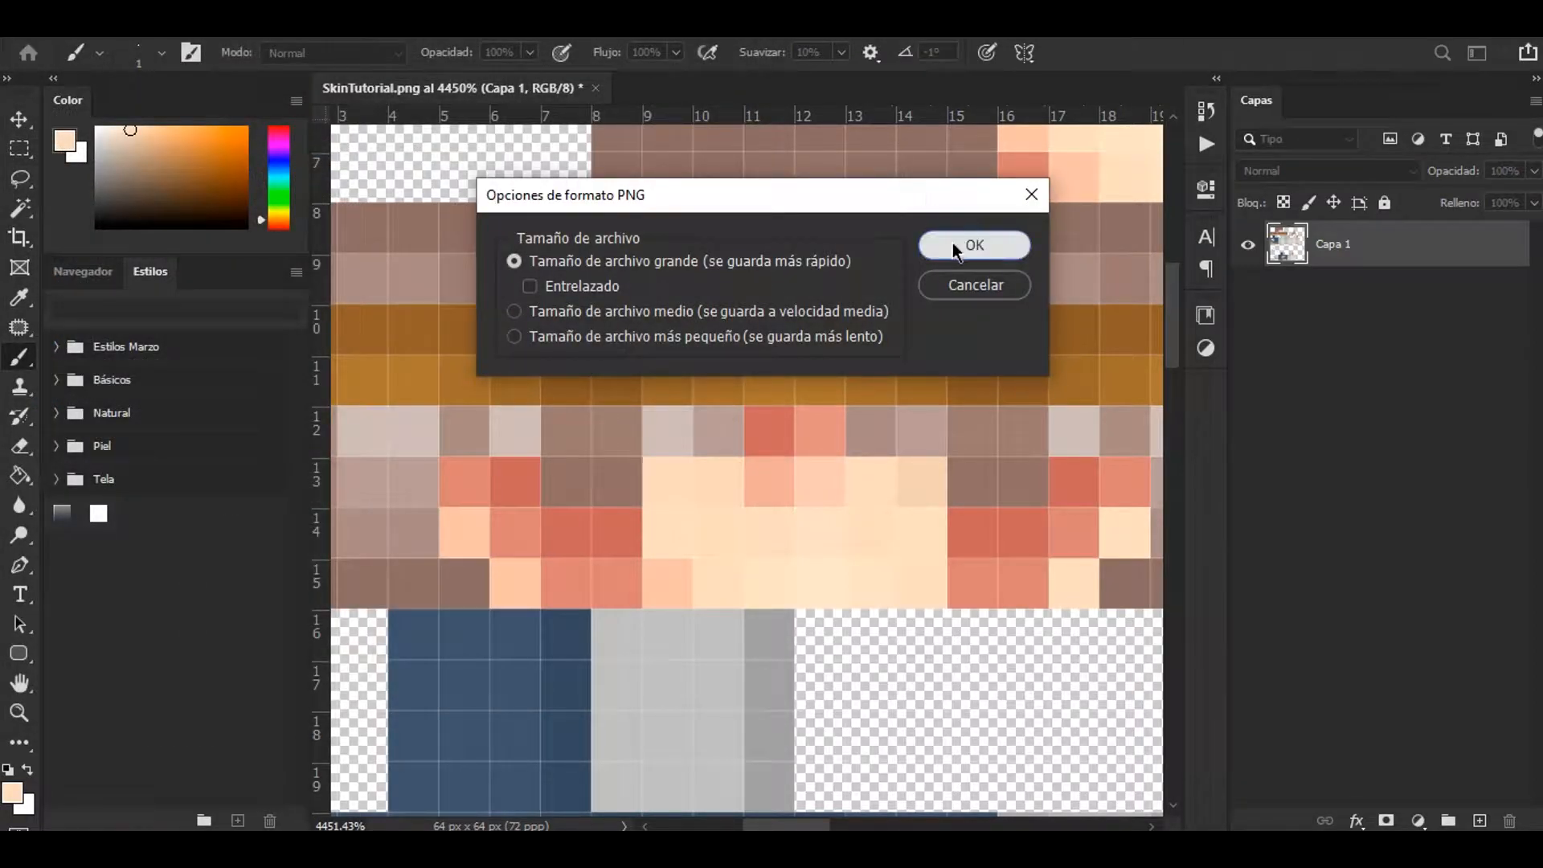
click(964, 248)
alt+scroll(882, 330, down, 10)
alt+scroll(899, 334, up, 4)
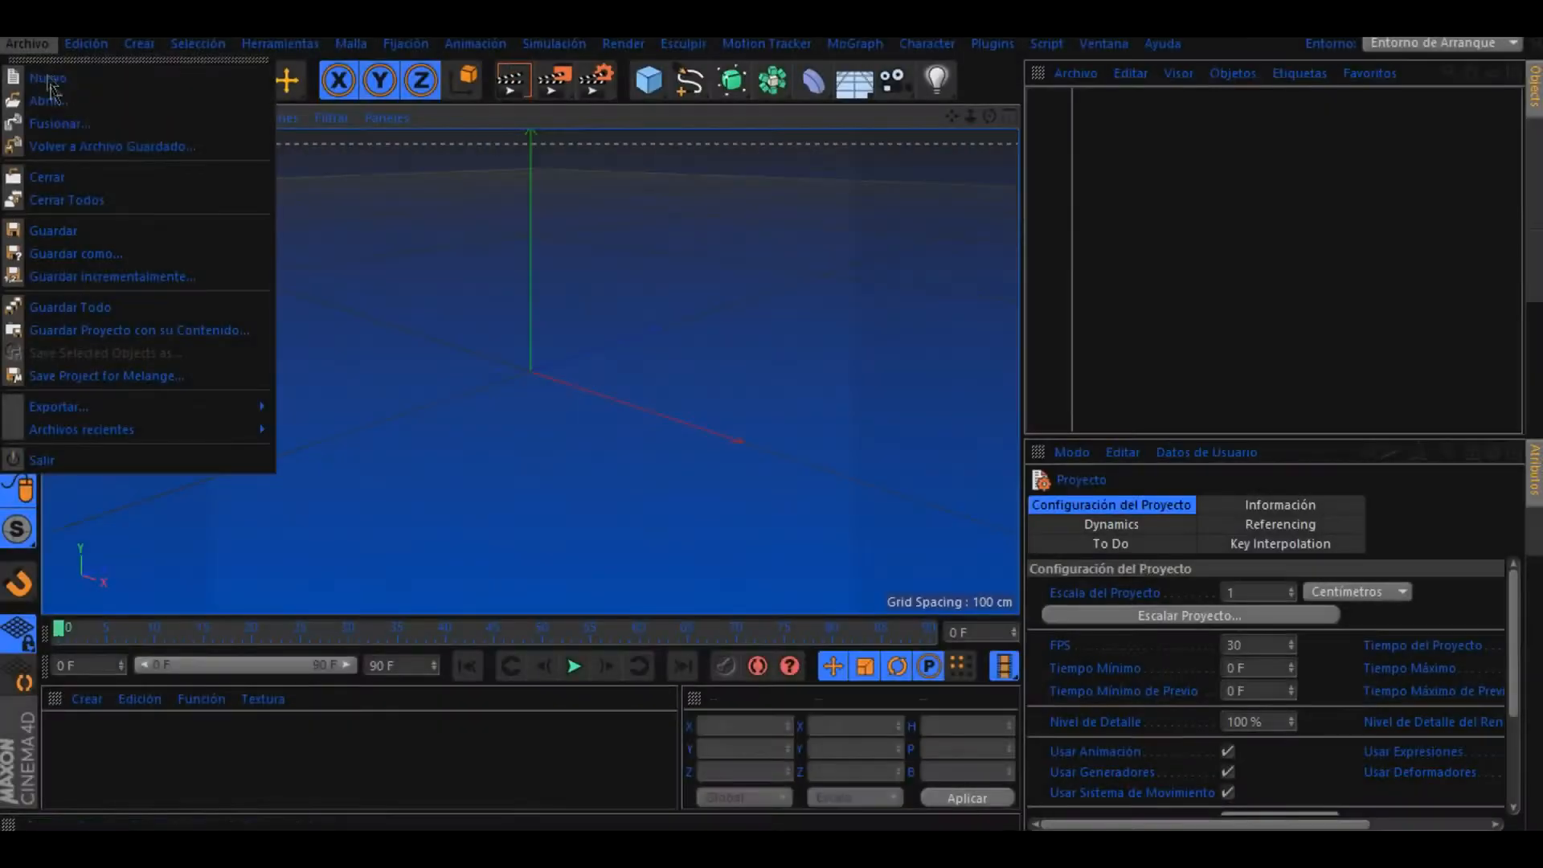
- Switch to Cinema 4D, load the library para hacer pps.lib4d and add its Cabeza Extruiible preset to the scene
click(83, 98)
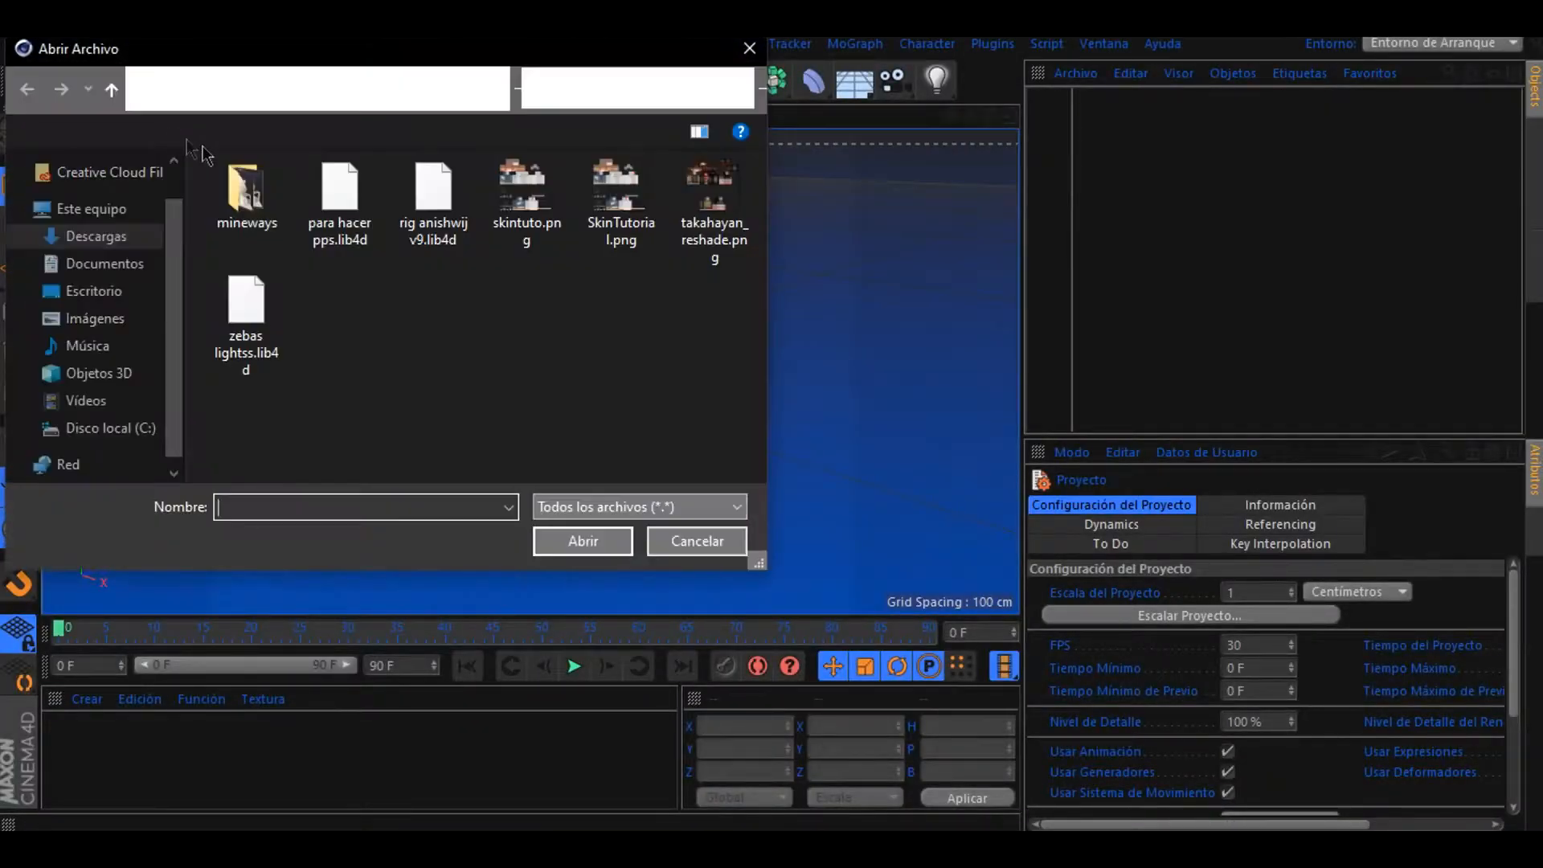
double_click(345, 193)
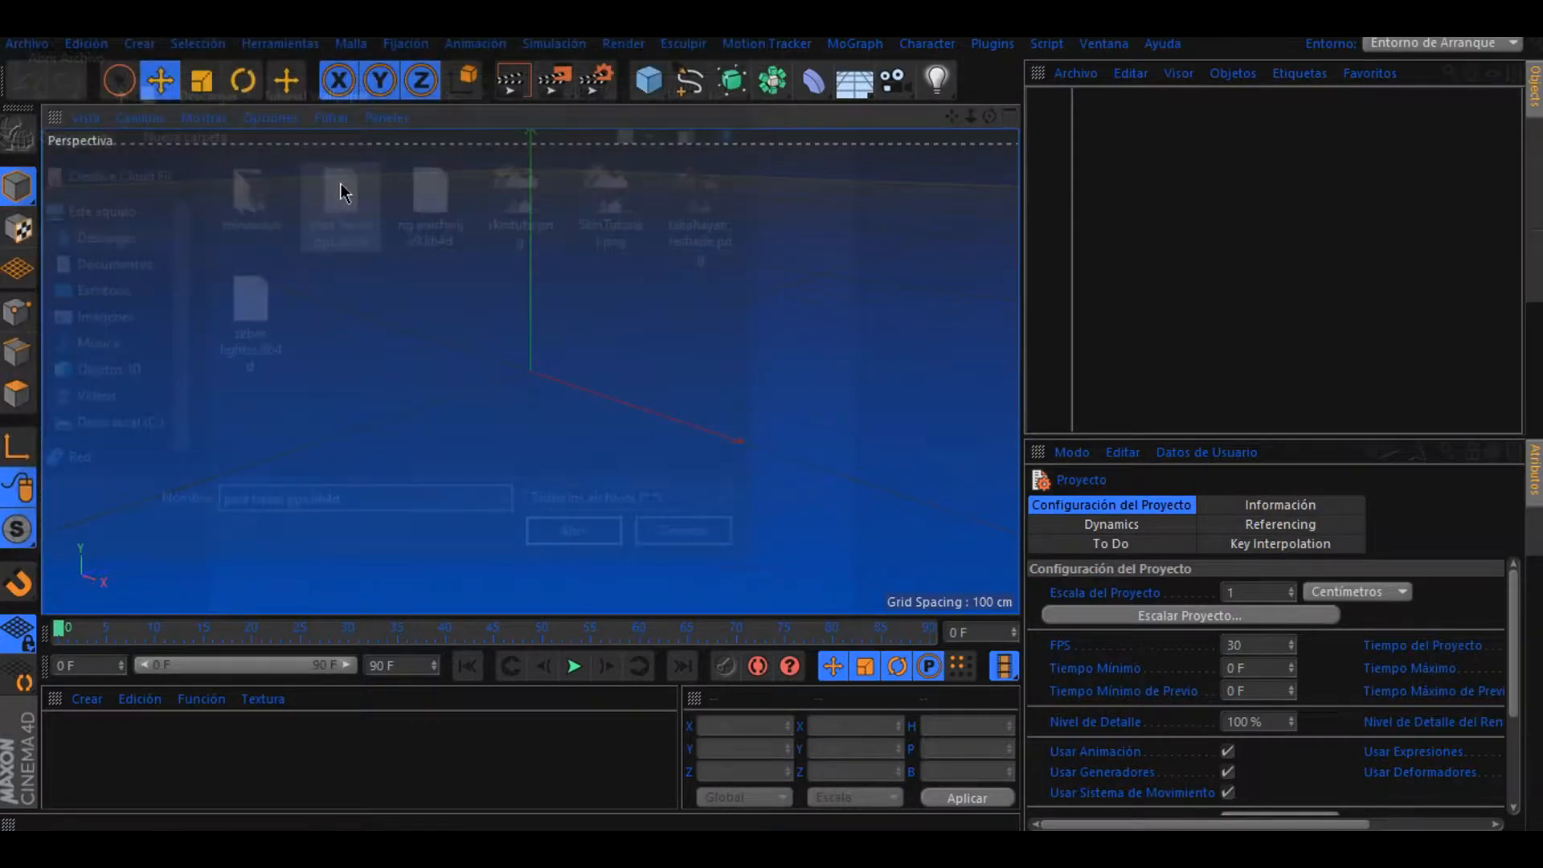
drag(154, 120, 608, 472)
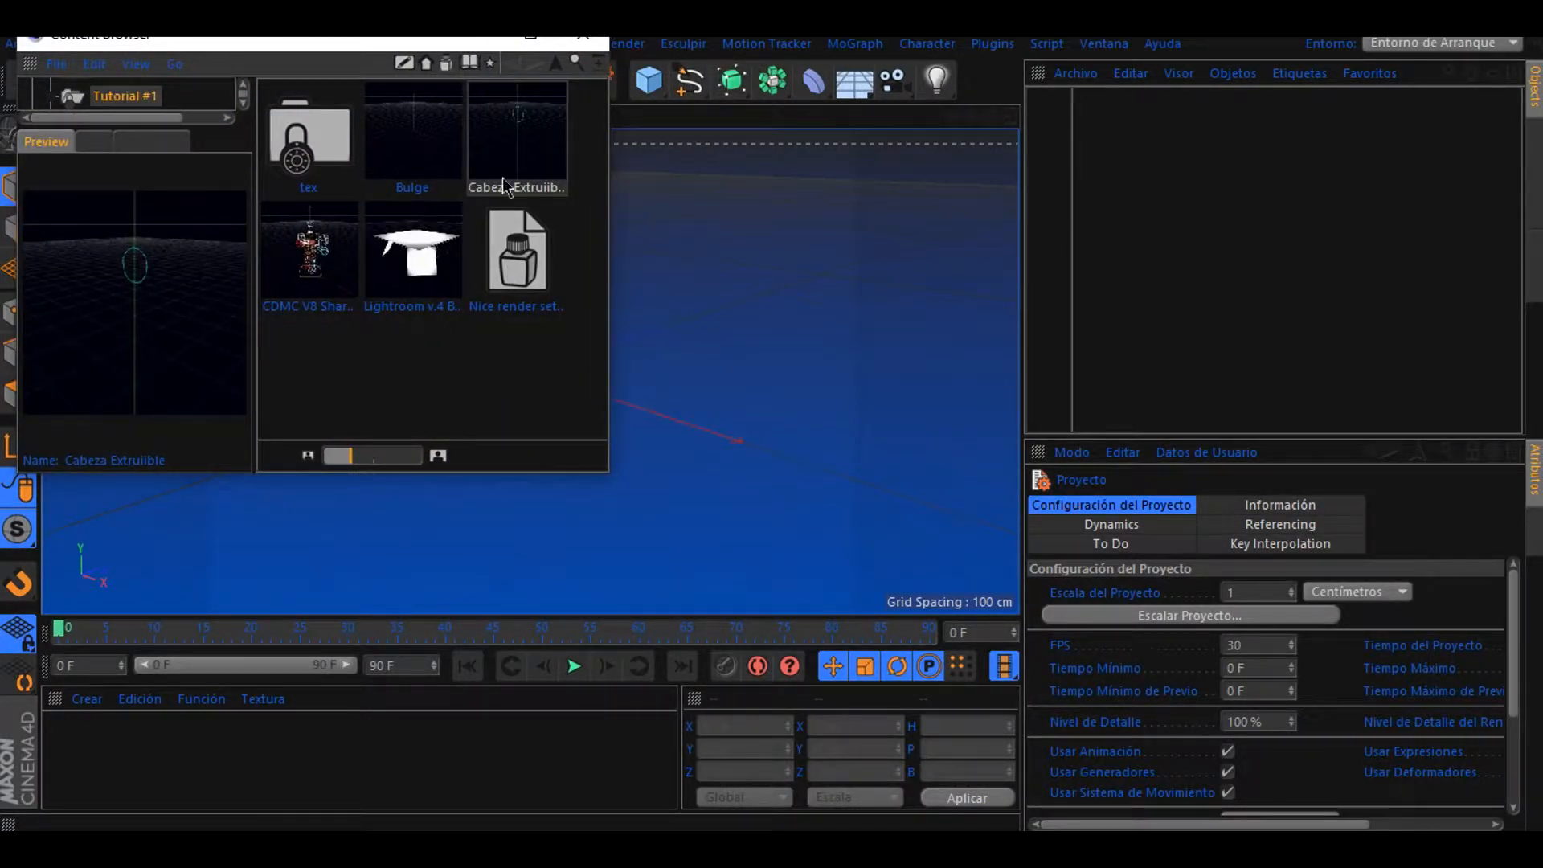
double_click(508, 141)
click(485, 41)
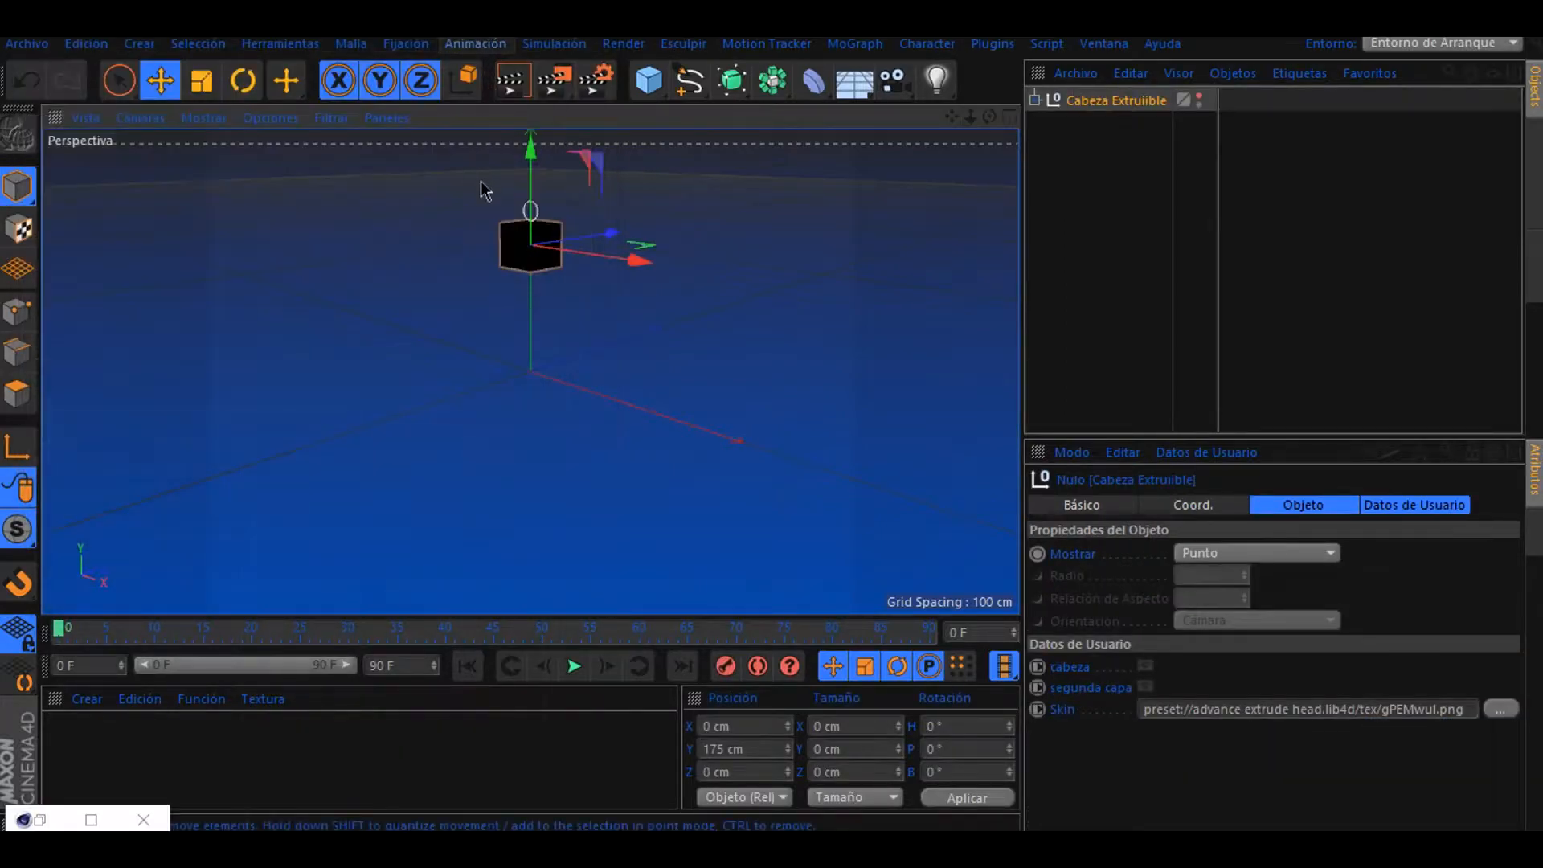
- Load skintuto.png as the Skin texture of the Cabeza Extruiible head
click(1499, 708)
double_click(527, 197)
scroll(417, 435, up, 5)
drag(971, 117, 1002, 120)
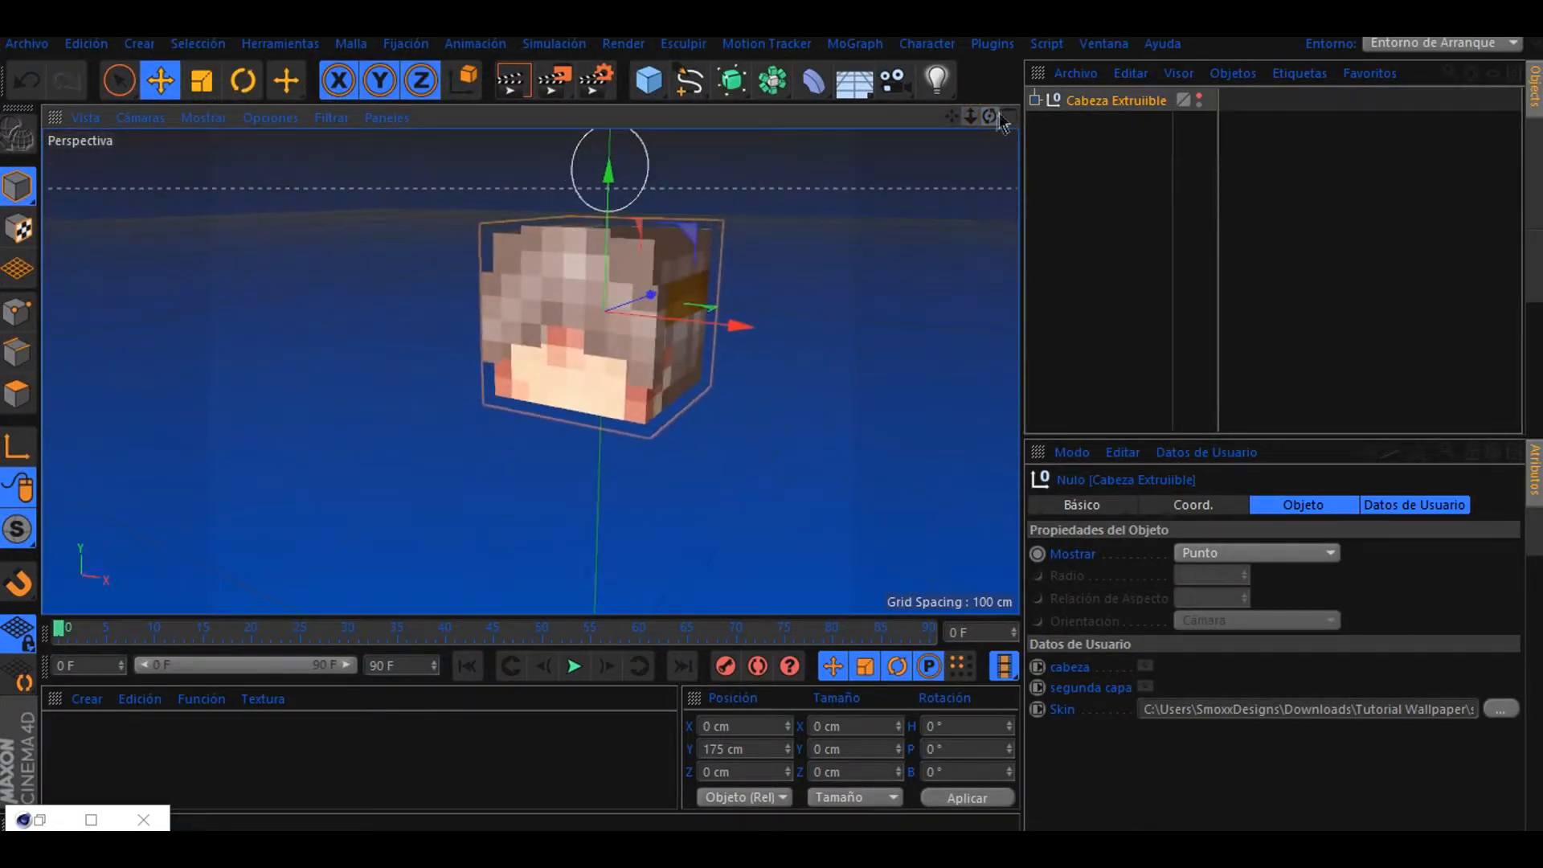
- Move the cabeza object along X to about -136 cm, separating it from the segunda capa hair layer
click(1035, 101)
click(1097, 146)
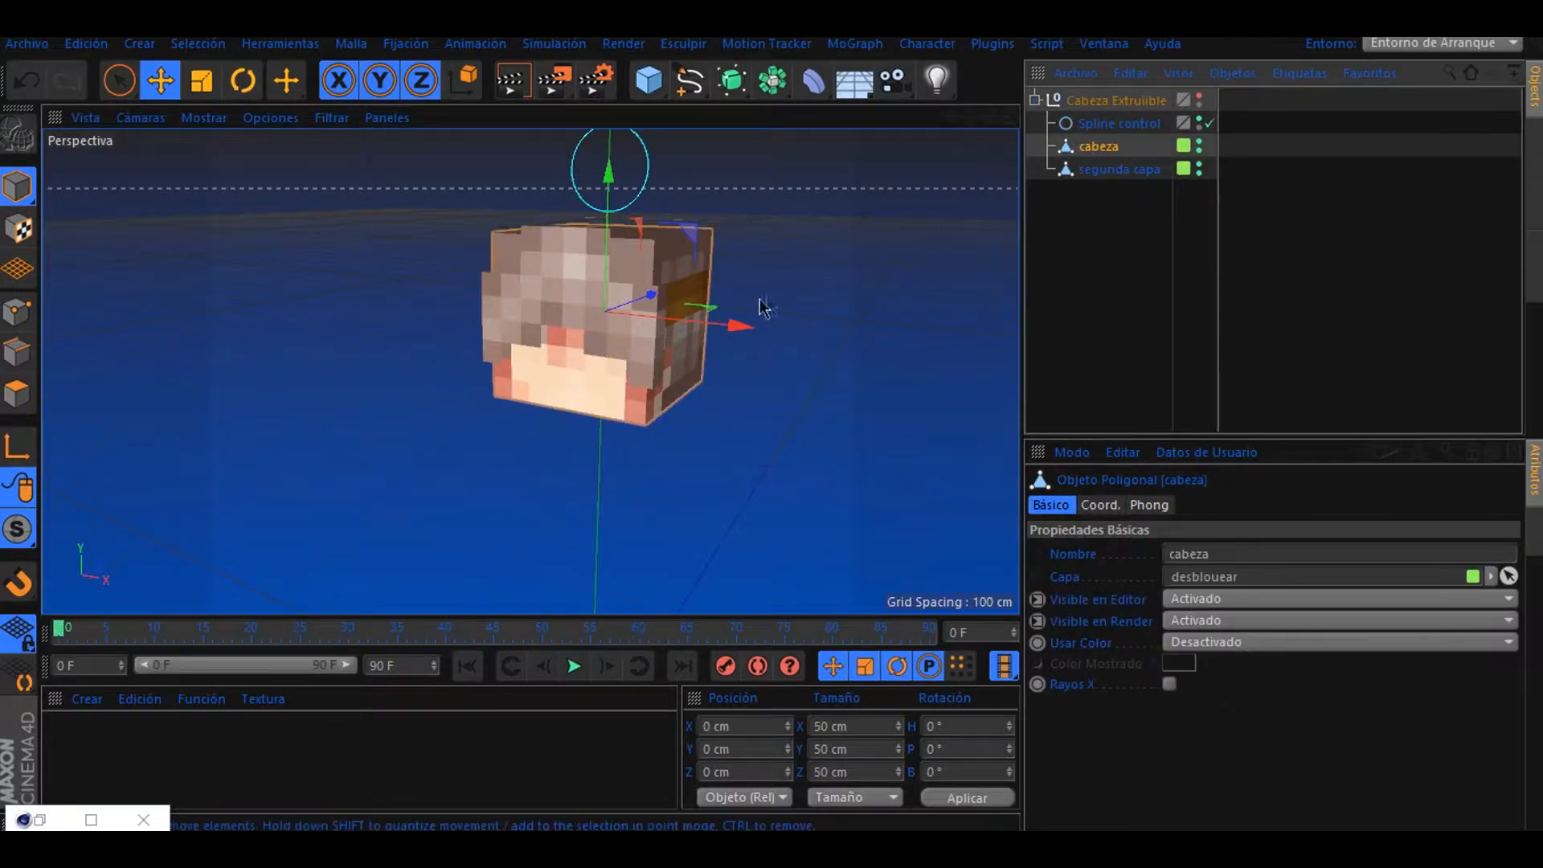
drag(741, 326, 414, 287)
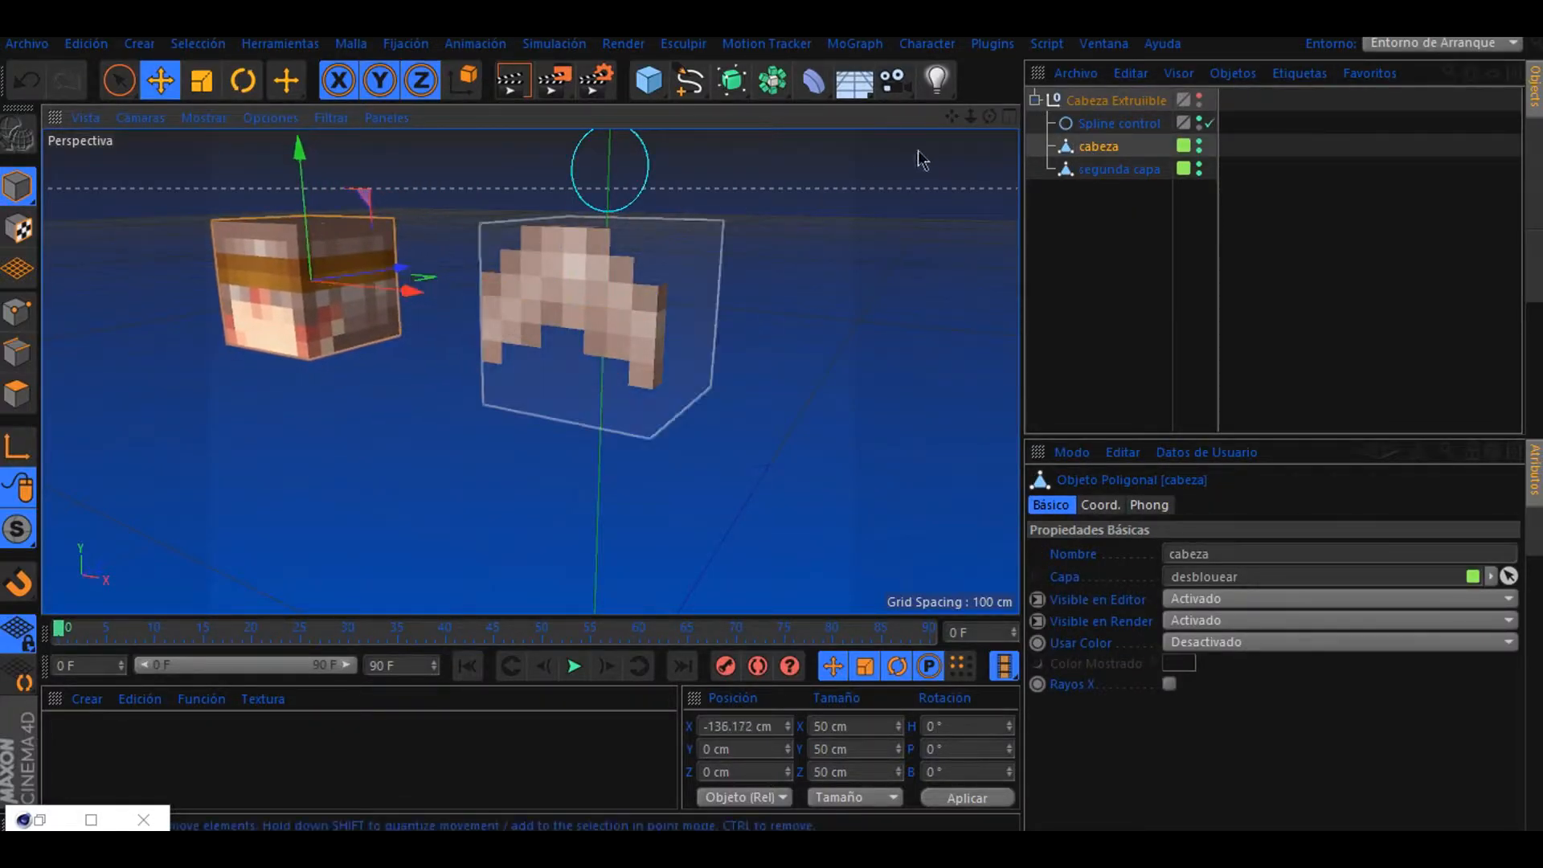
drag(951, 117, 1076, 167)
scroll(233, 357, up, 3)
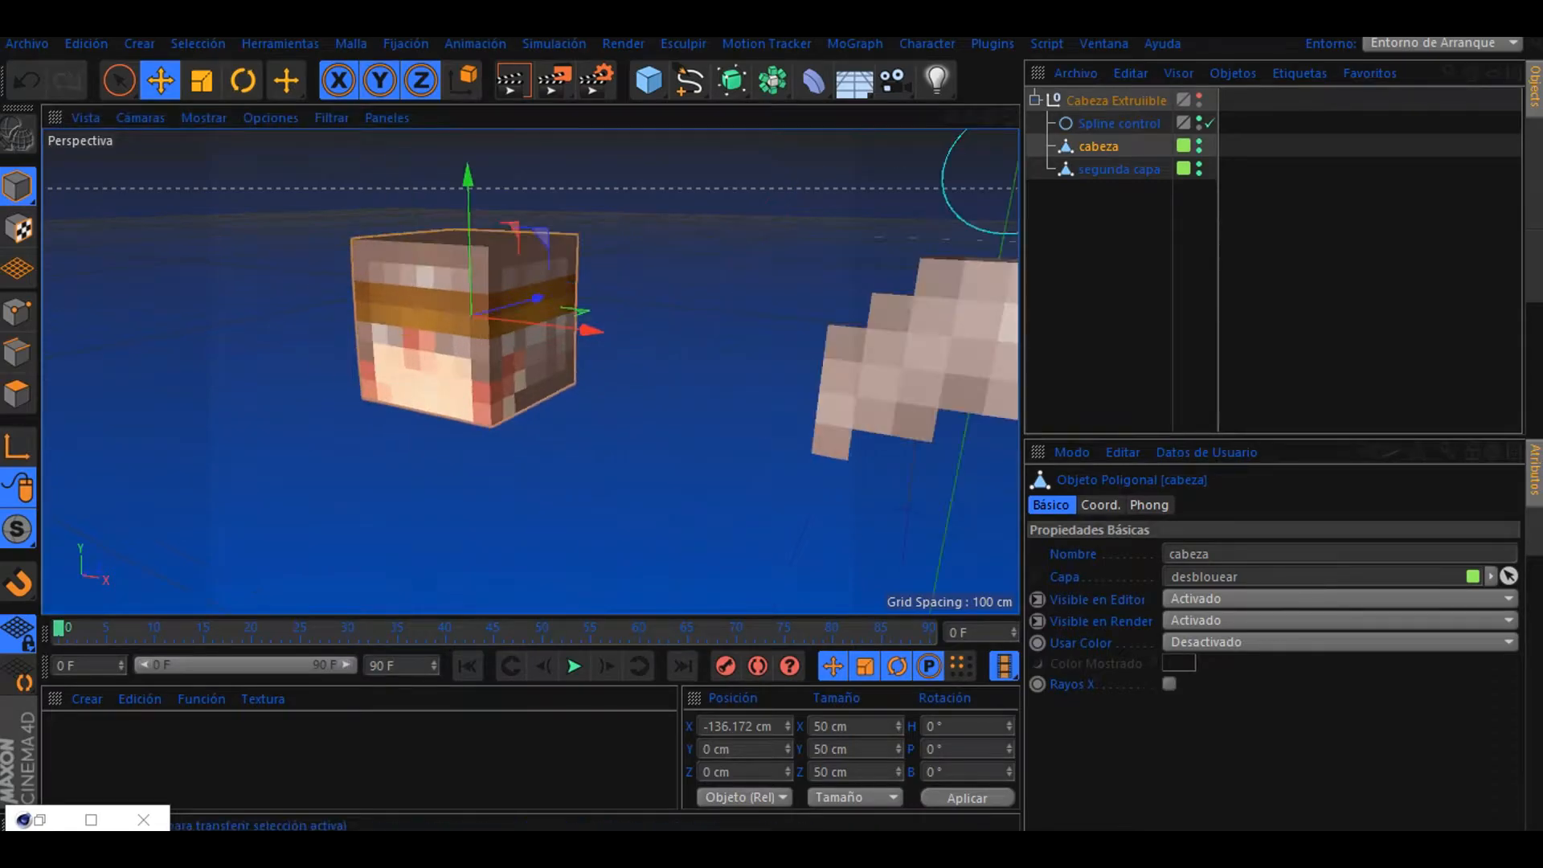
- Select the skin-coloured and reddish polygons on the front of cabeza with Live Selection and delete them
click(17, 394)
click(119, 81)
scroll(379, 402, up, 5)
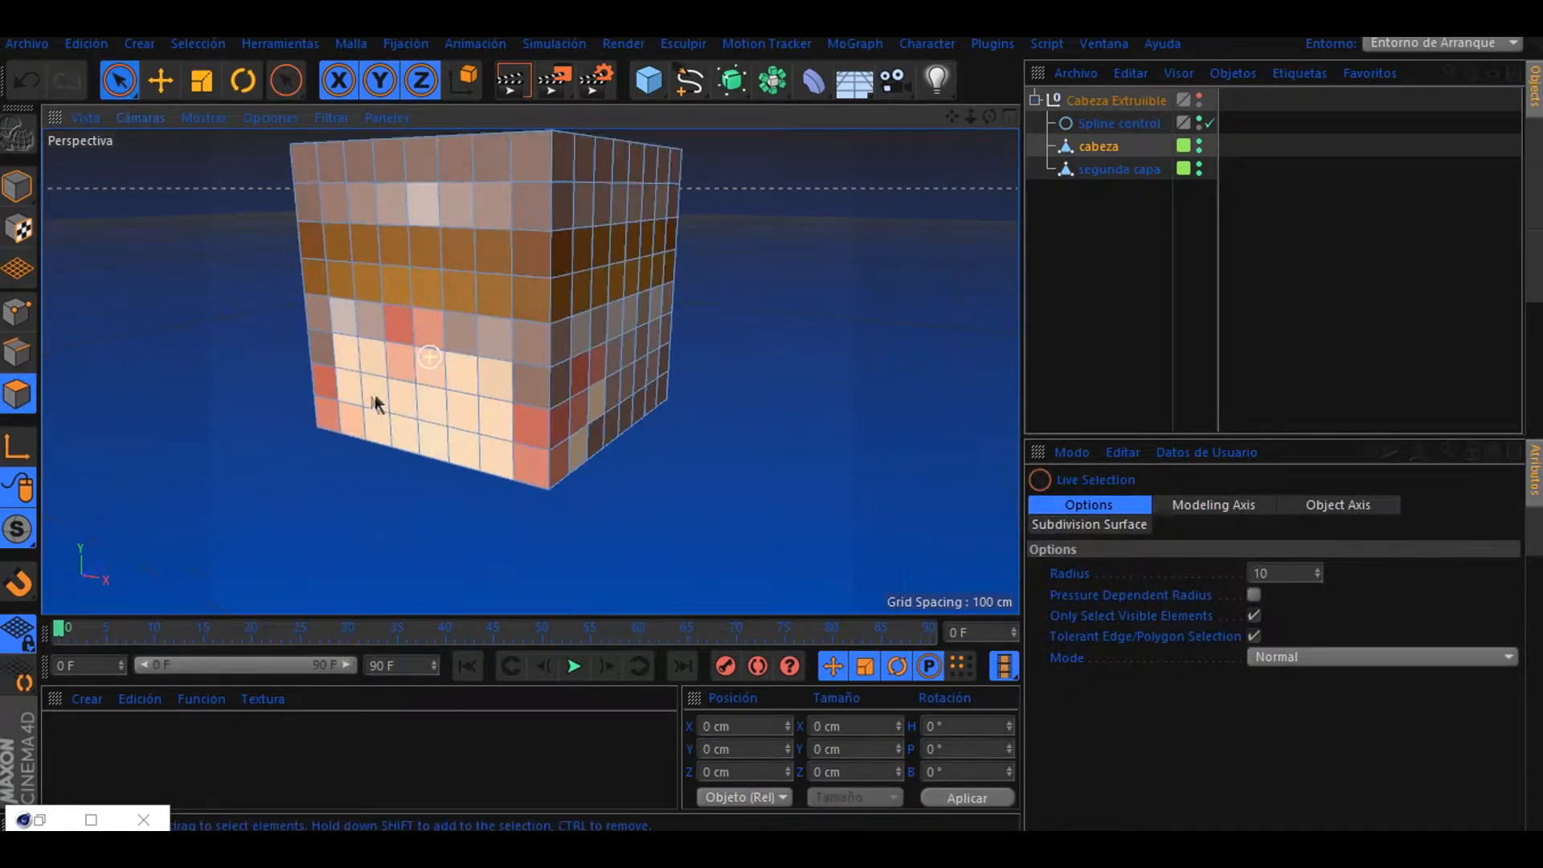
drag(345, 359, 442, 319)
mouse_move(523, 402)
mouse_down()
mouse_move(620, 516)
mouse_move(328, 456)
mouse_up()
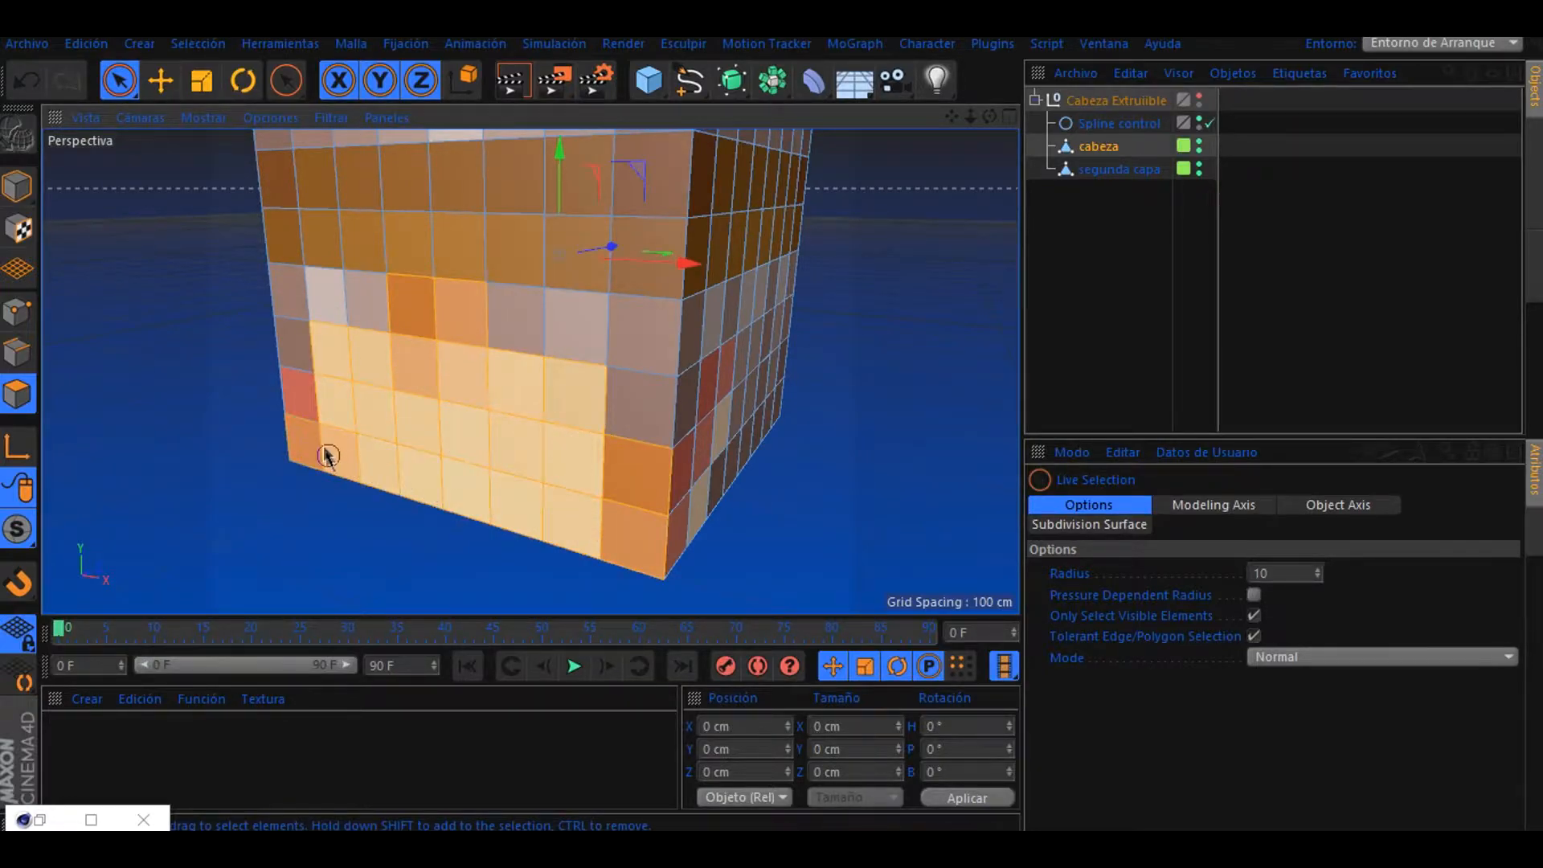
click(610, 493)
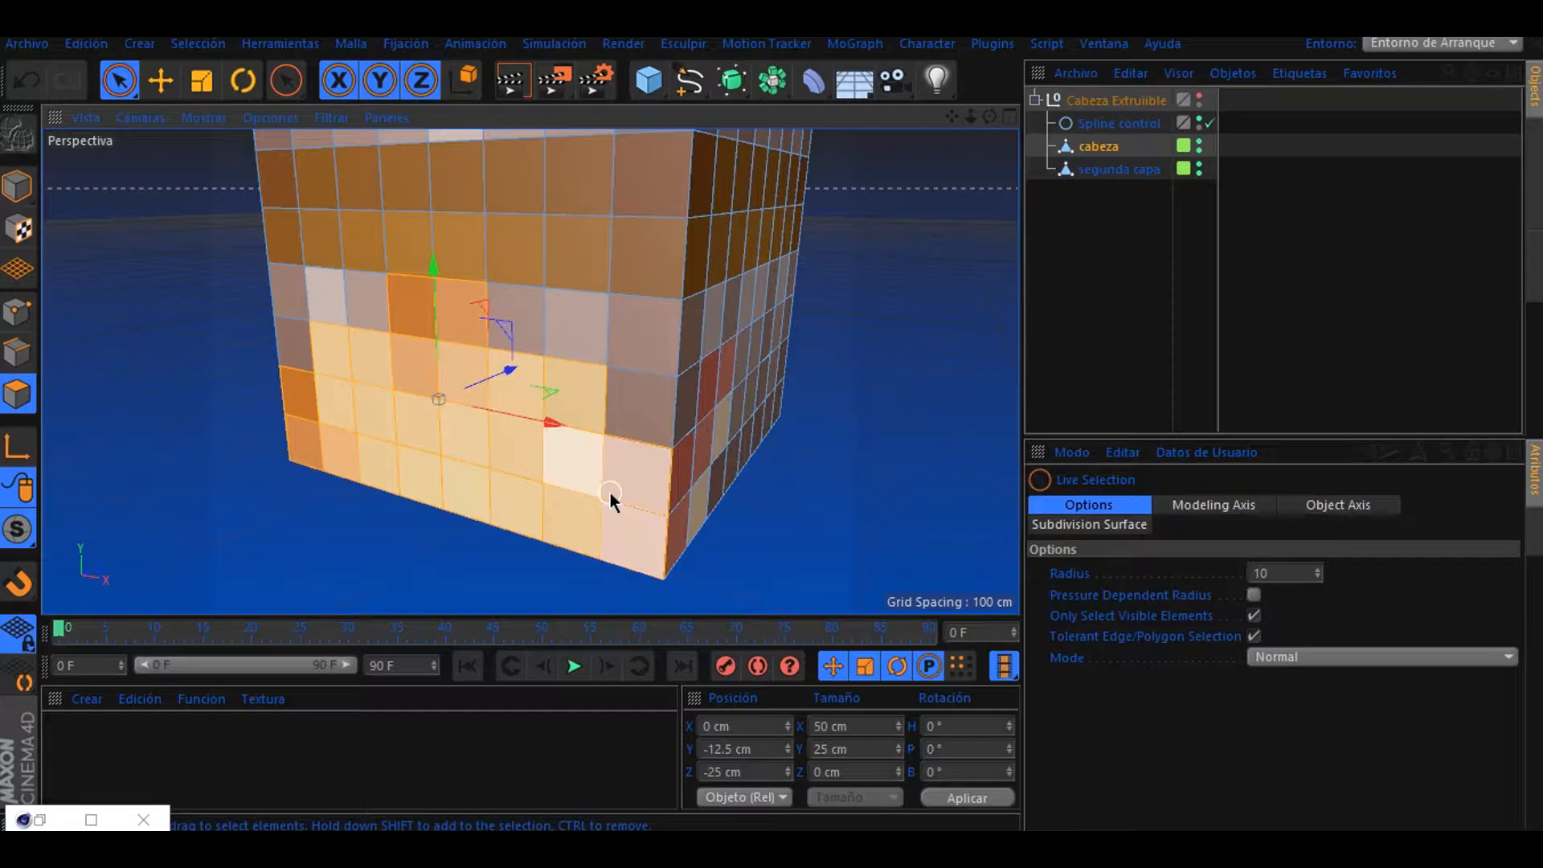
key(Delete)
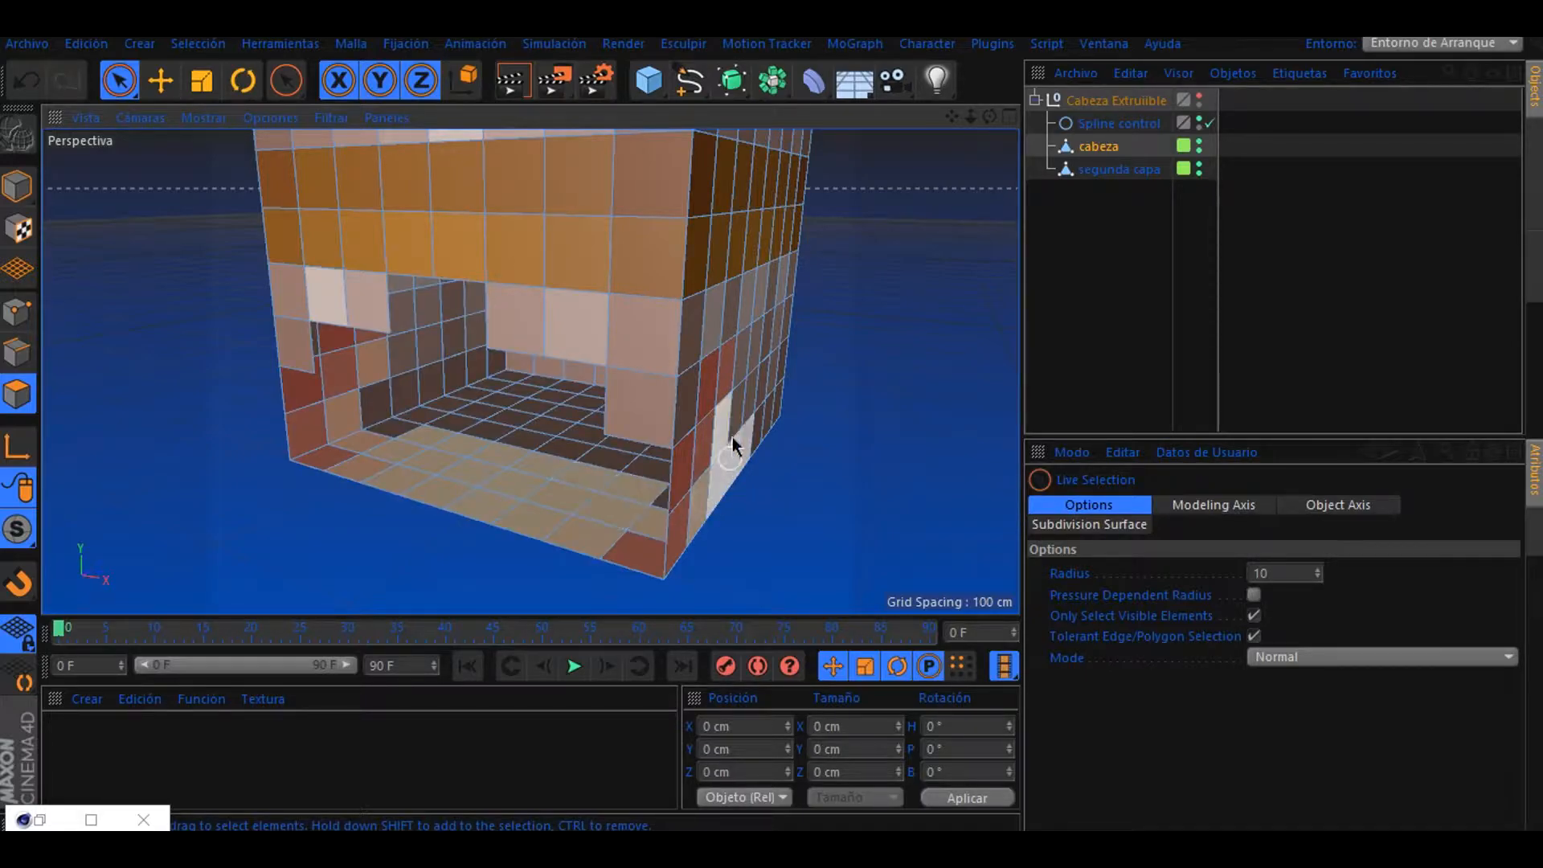
- Select the skin-coloured and reddish polygons on both sides and the underside of cabeza, leaving out brown ones, and delete them
drag(713, 408, 683, 522)
mouse_move(989, 117)
mouse_down()
mouse_move(1036, 117)
mouse_move(990, 161)
mouse_up()
scroll(753, 515, up, 4)
scroll(759, 495, down, 2)
scroll(752, 510, down, 3)
scroll(748, 521, up, 4)
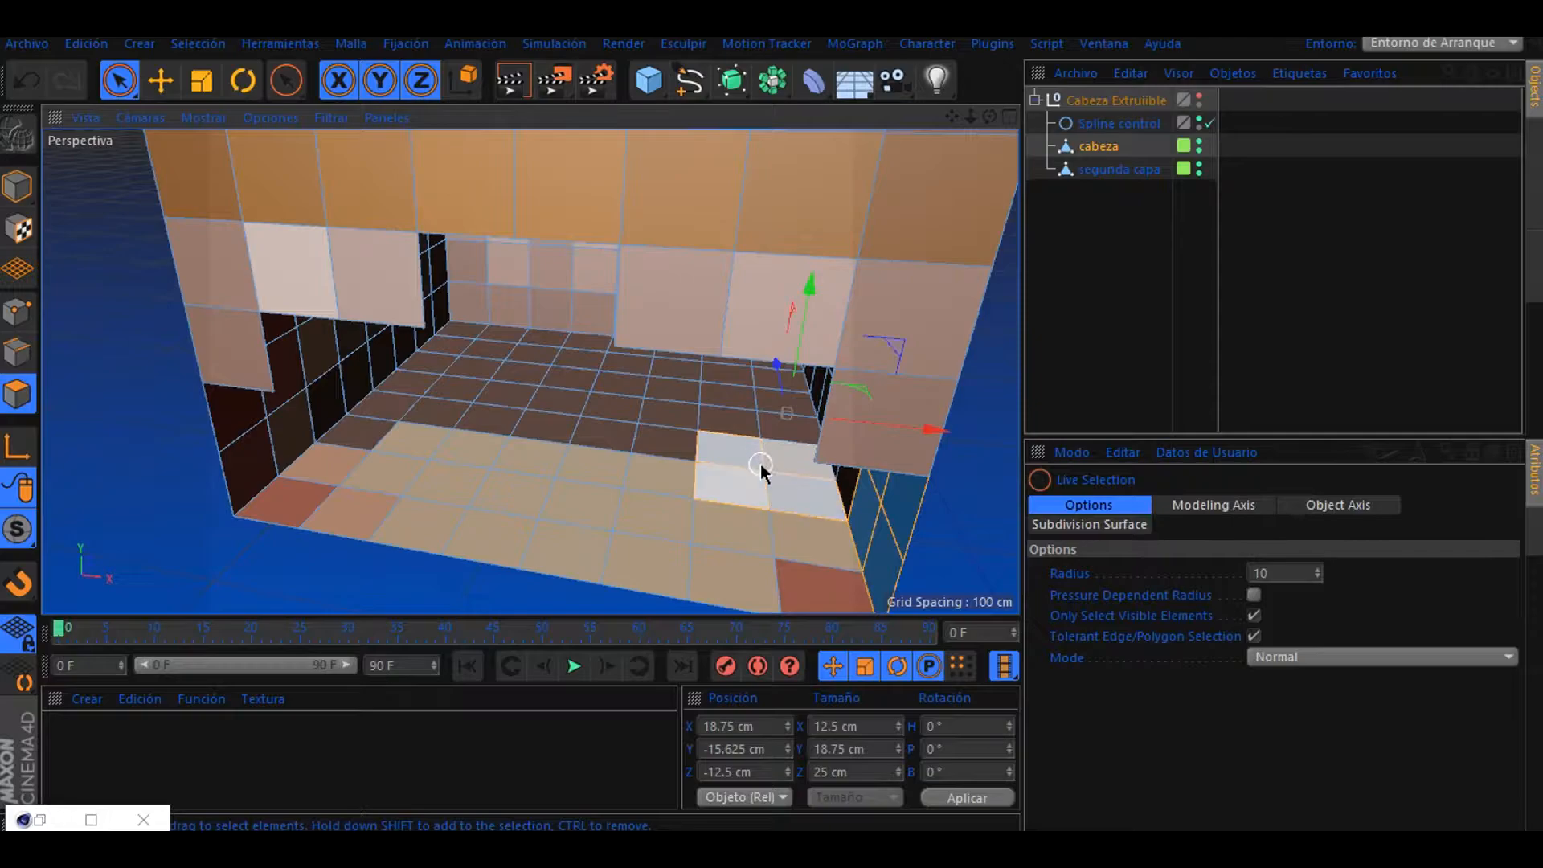
ctrl+drag(763, 451, 759, 508)
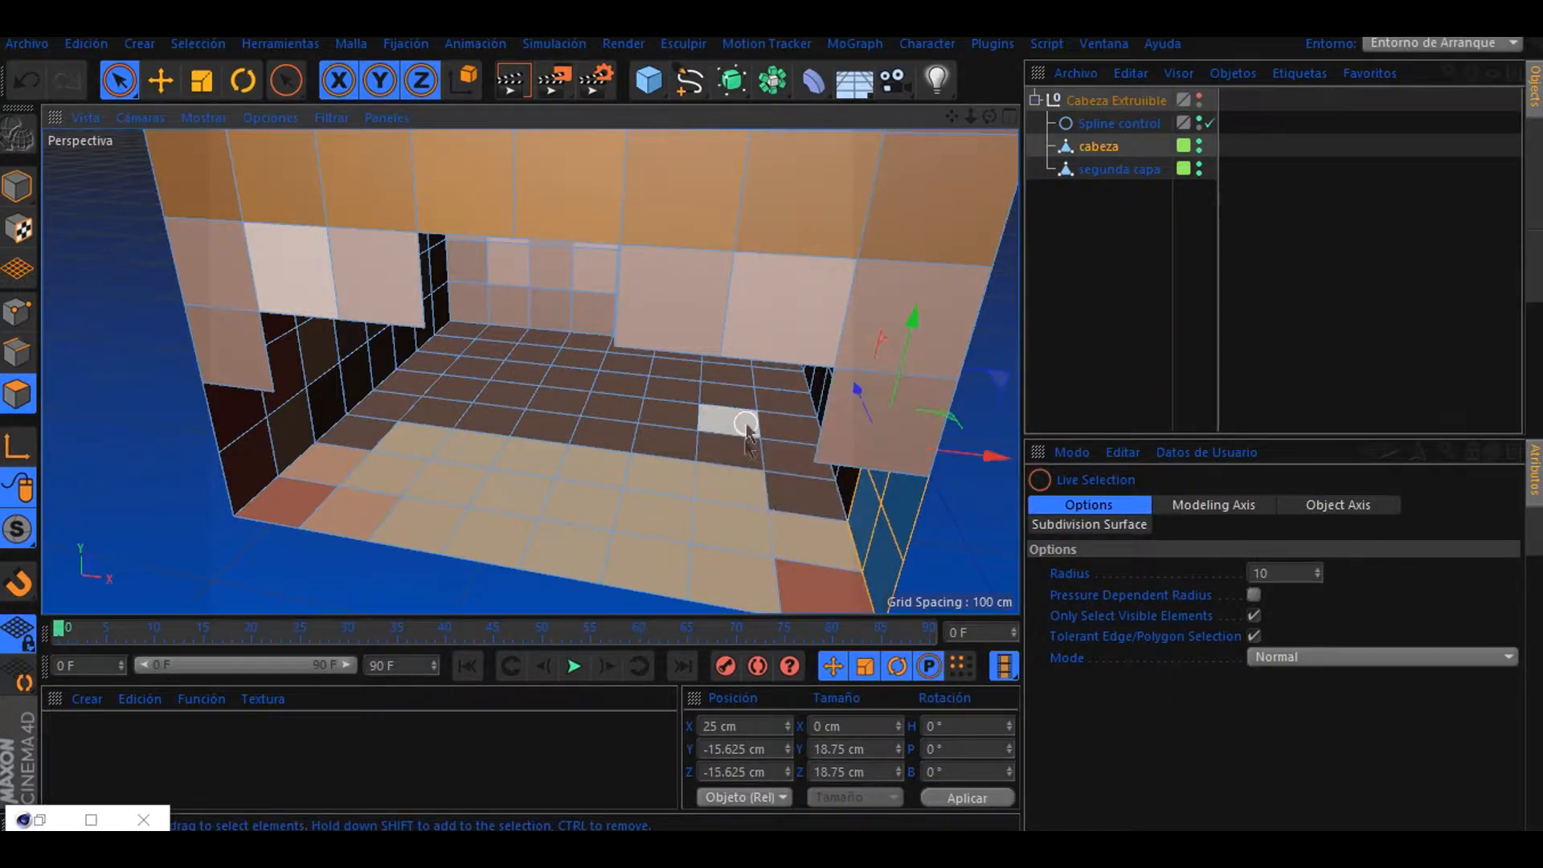
scroll(744, 542, down, 3)
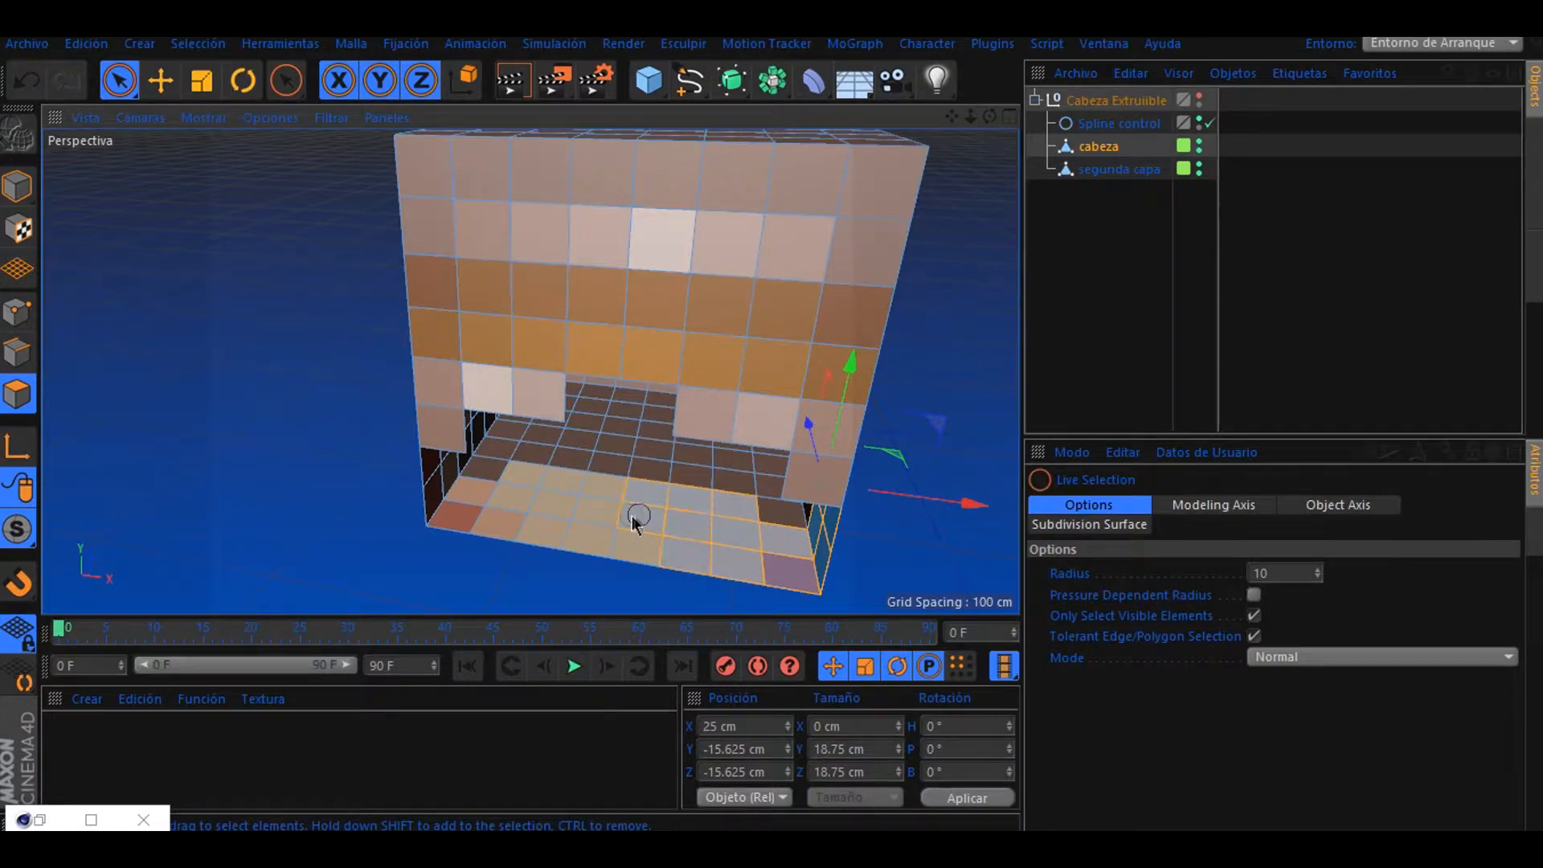
shift+drag(683, 566, 694, 561)
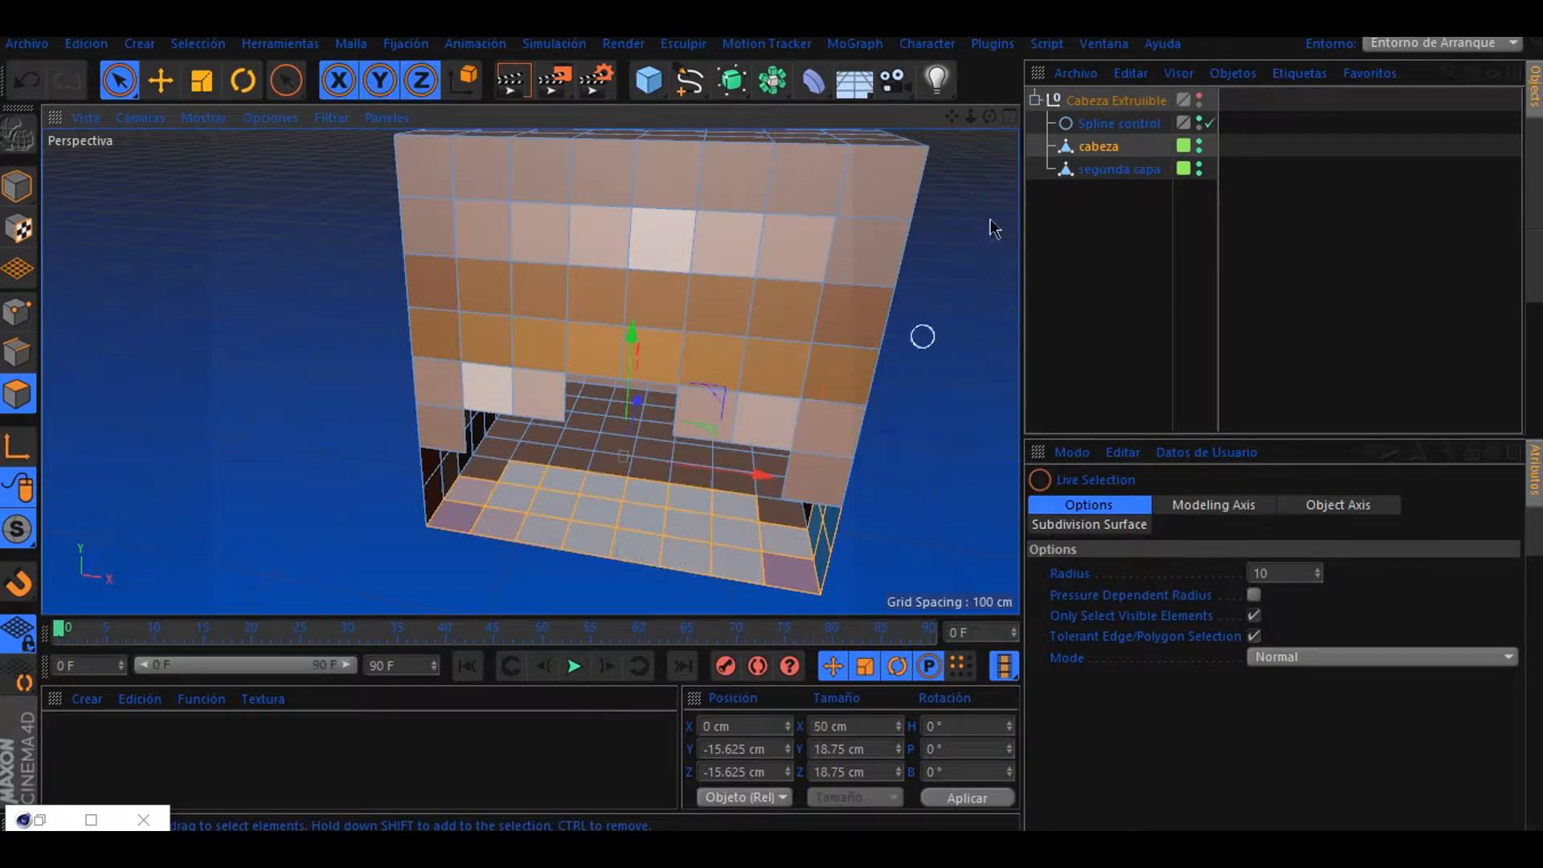
drag(992, 119, 997, 117)
mouse_move(463, 496)
shift+mouse_down()
mouse_move(358, 492)
mouse_move(401, 576)
shift+mouse_up()
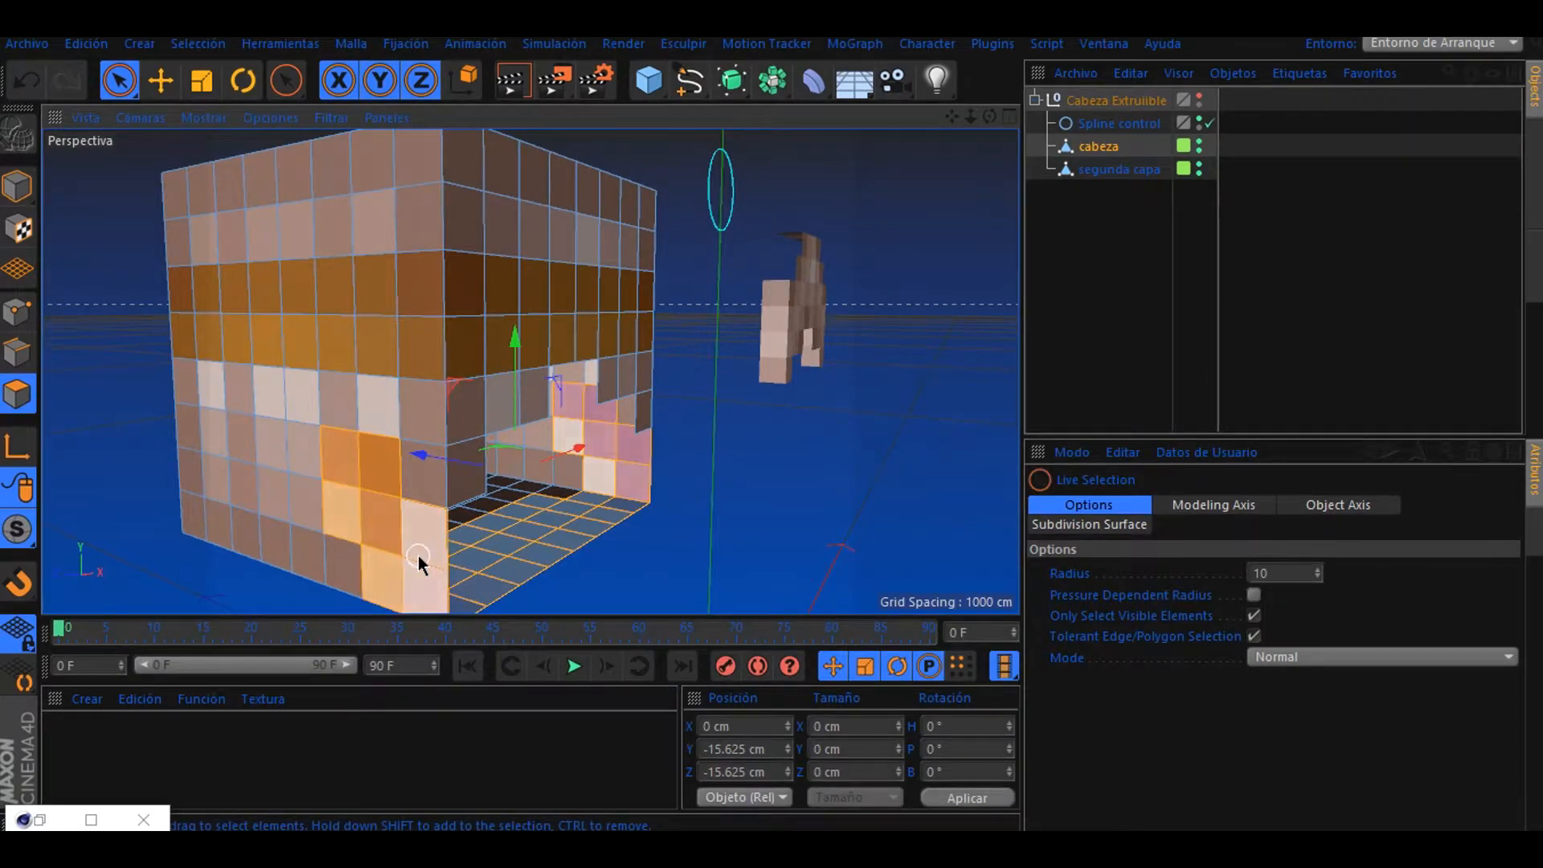
key(Delete)
- Extrude all remaining polygons of cabeza with a maximum angle of 91° and an offset of 2.5 cm
scroll(418, 556, down, 4)
drag(989, 117, 530, 372)
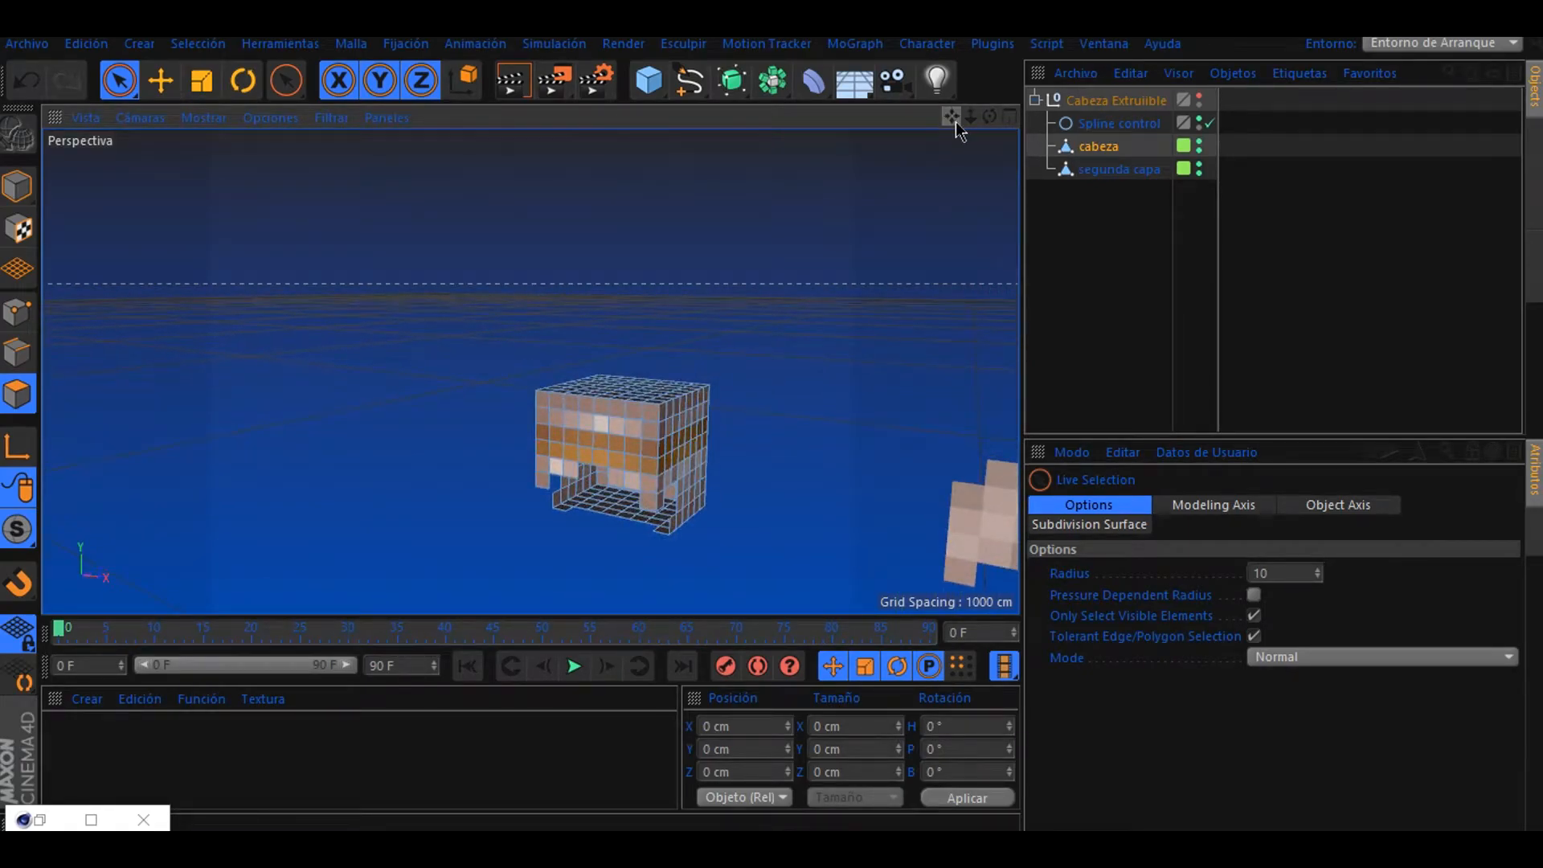
key(d)
scroll(679, 572, up, 5)
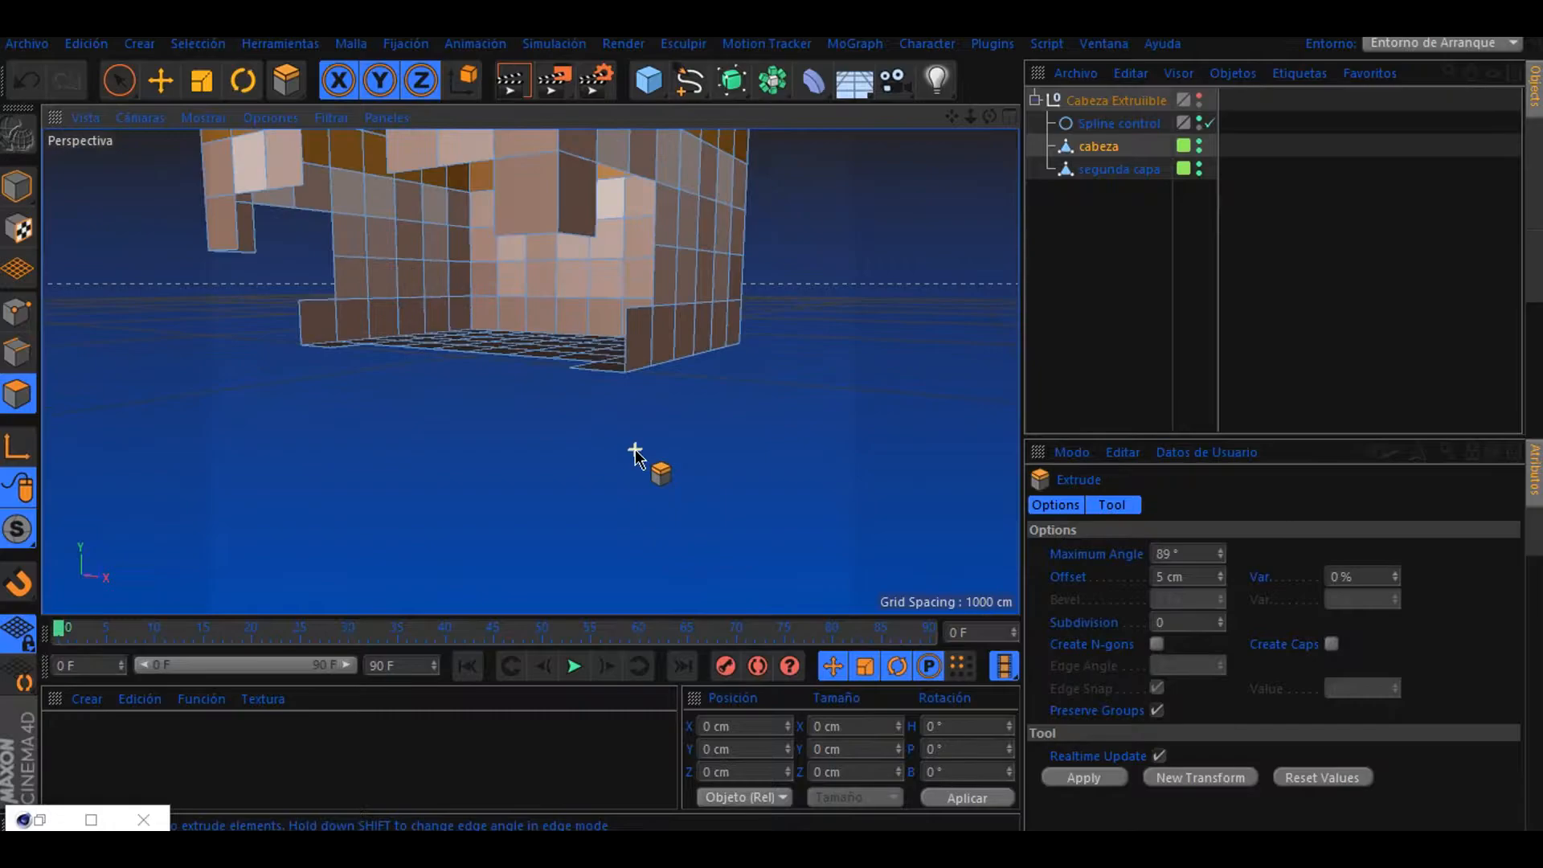
scroll(635, 452, down, 5)
drag(950, 119, 978, 205)
key(ctrl+a)
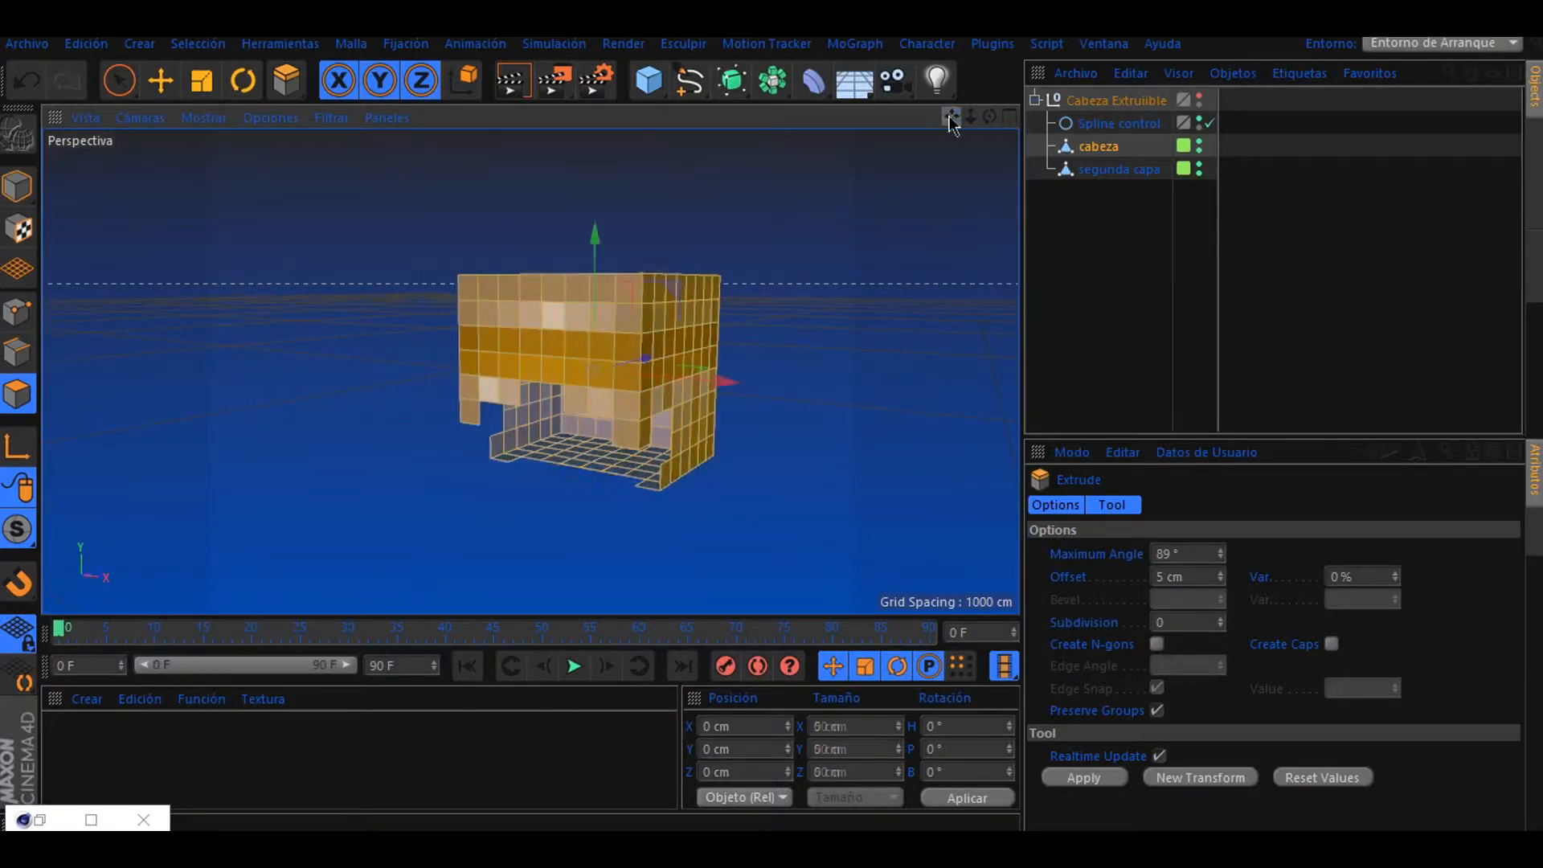
click(1159, 553)
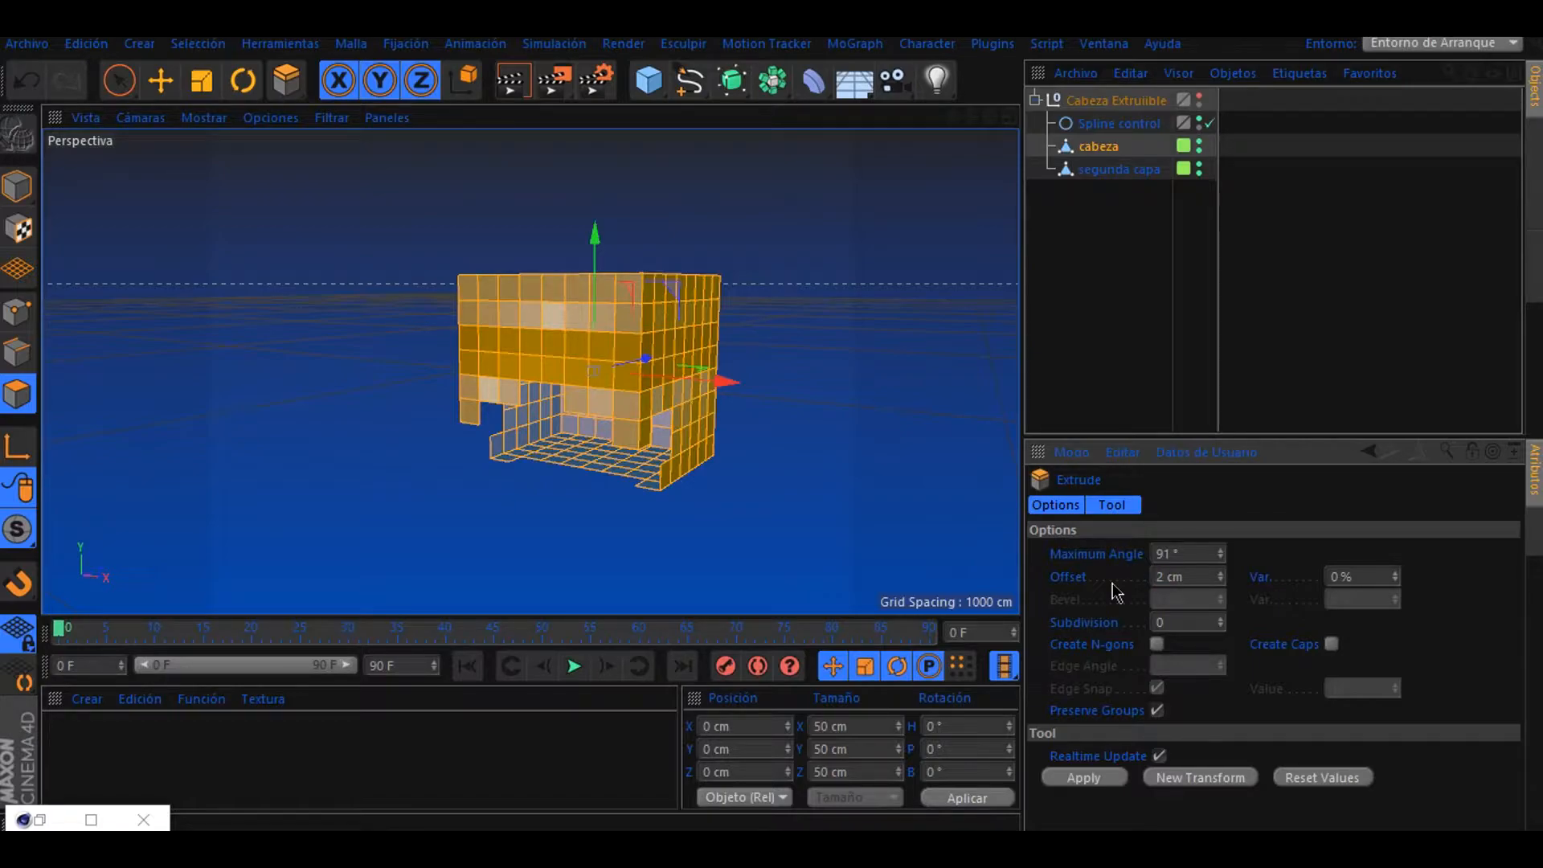
key(Return)
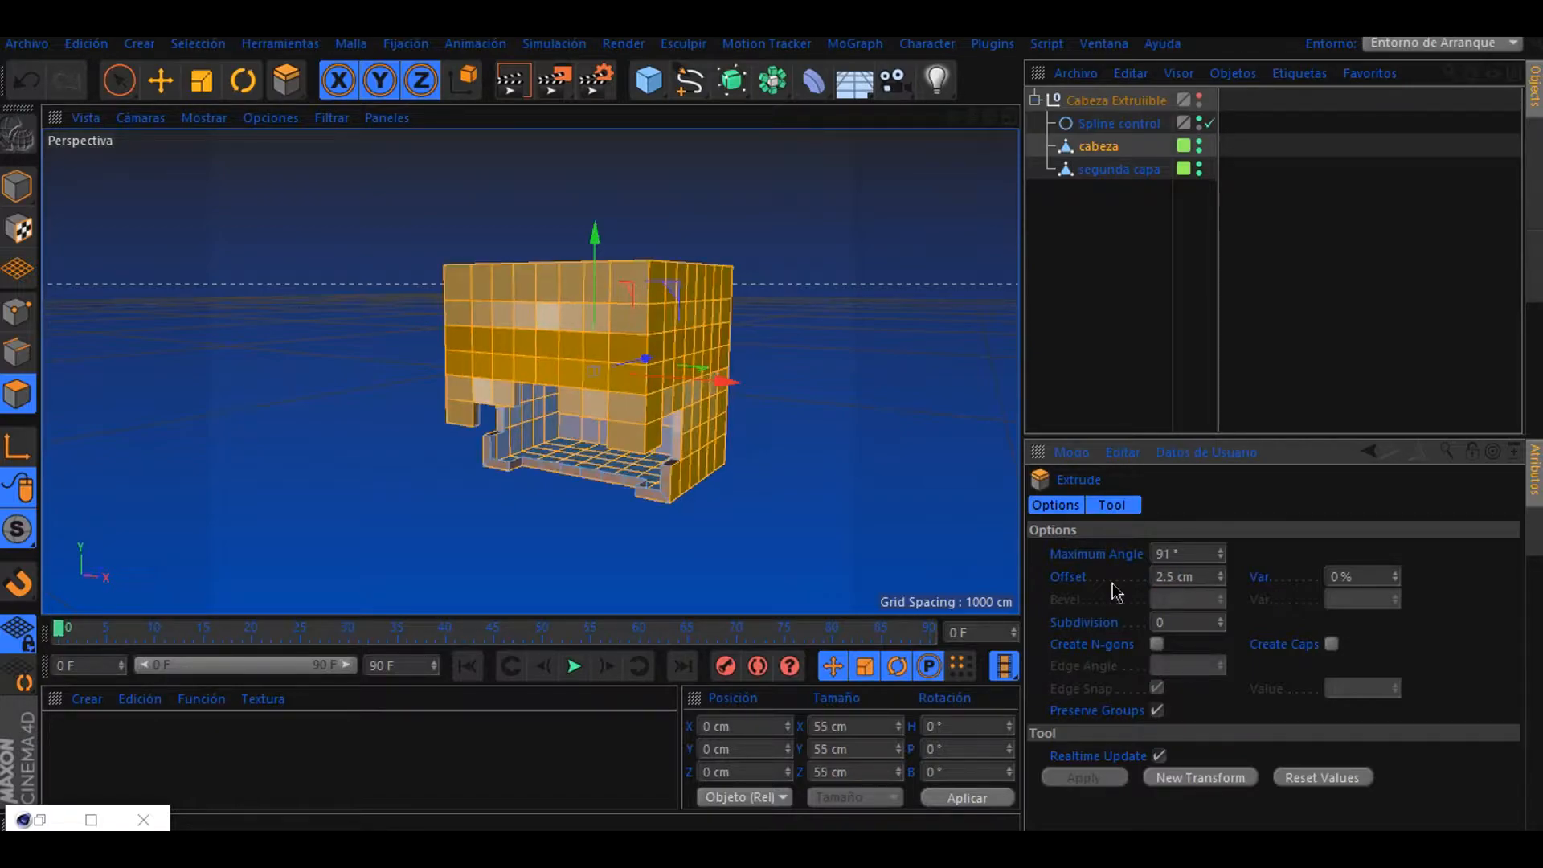
- Select the two orange-brown headband rows running around cabeza with Ring Selection
scroll(613, 517, up, 5)
scroll(577, 402, down, 8)
scroll(551, 344, up, 4)
scroll(552, 343, up, 2)
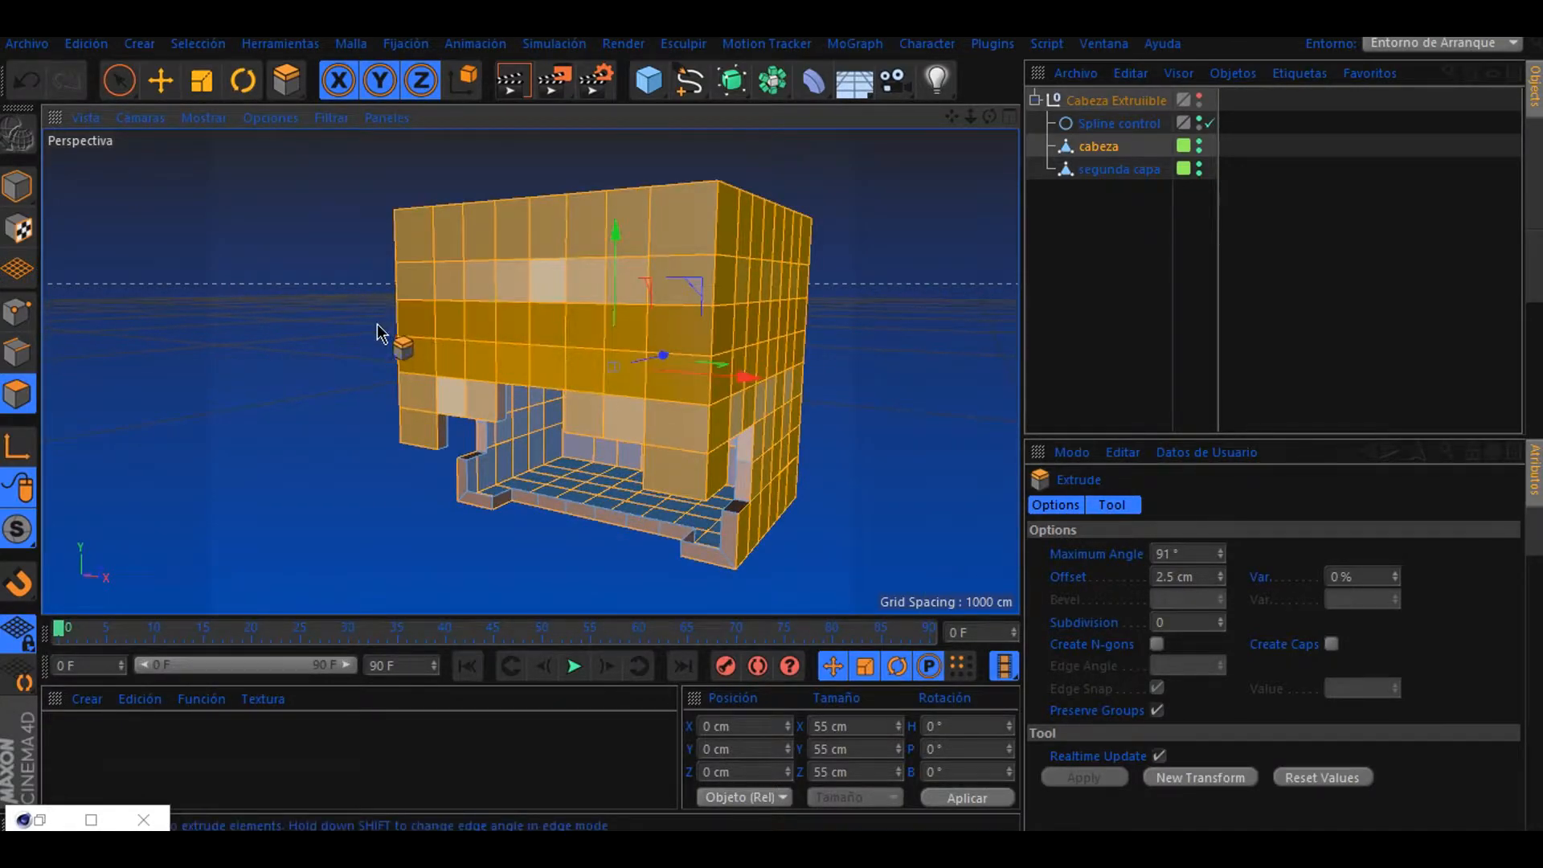
key(space)
click(849, 331)
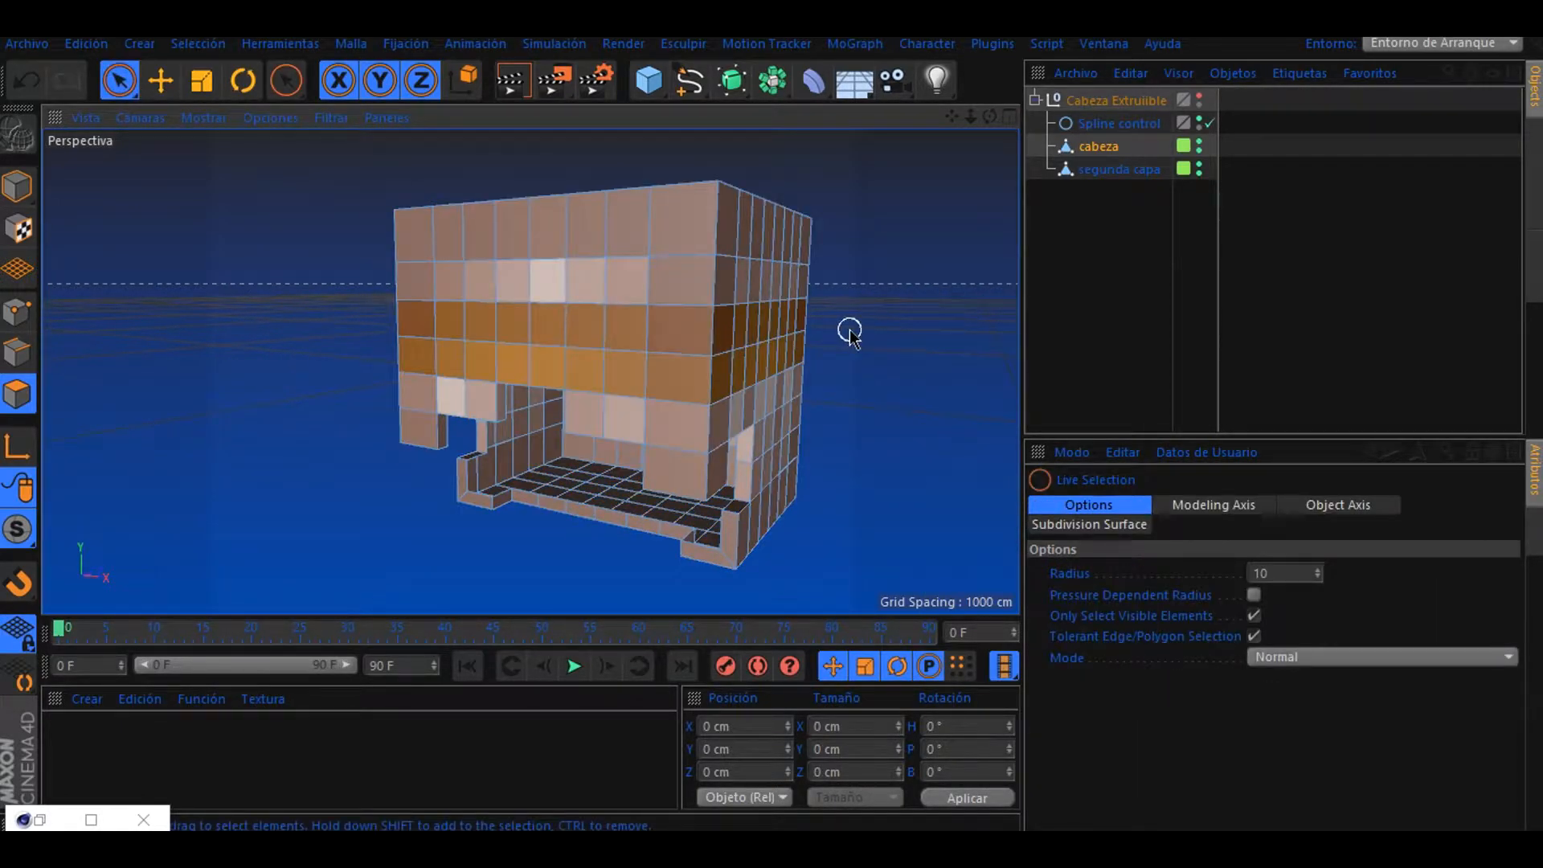
key(u)
key(b)
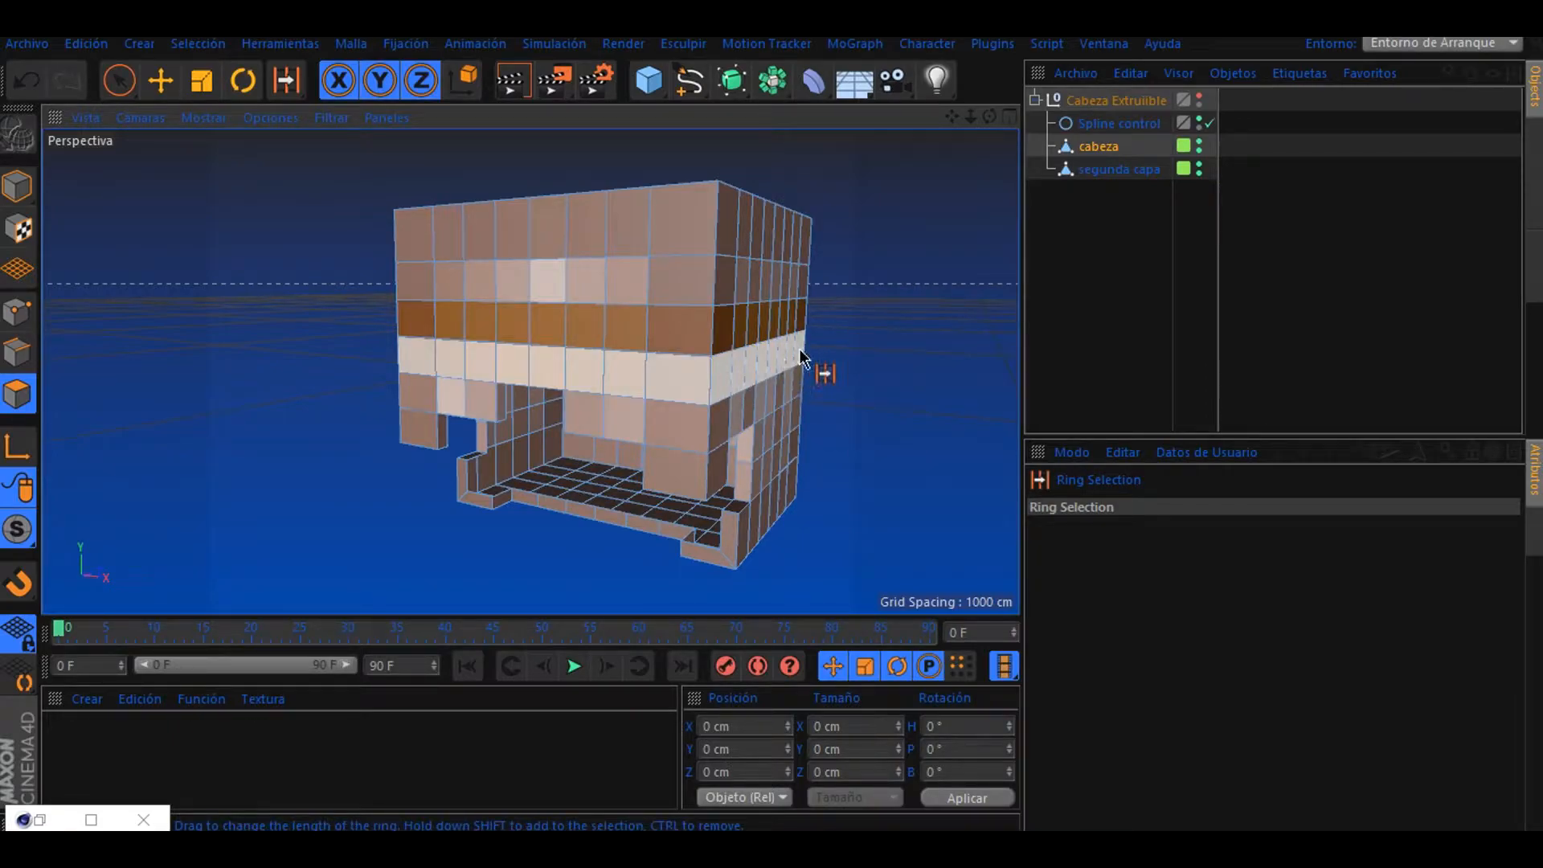
click(711, 397)
shift+click(703, 348)
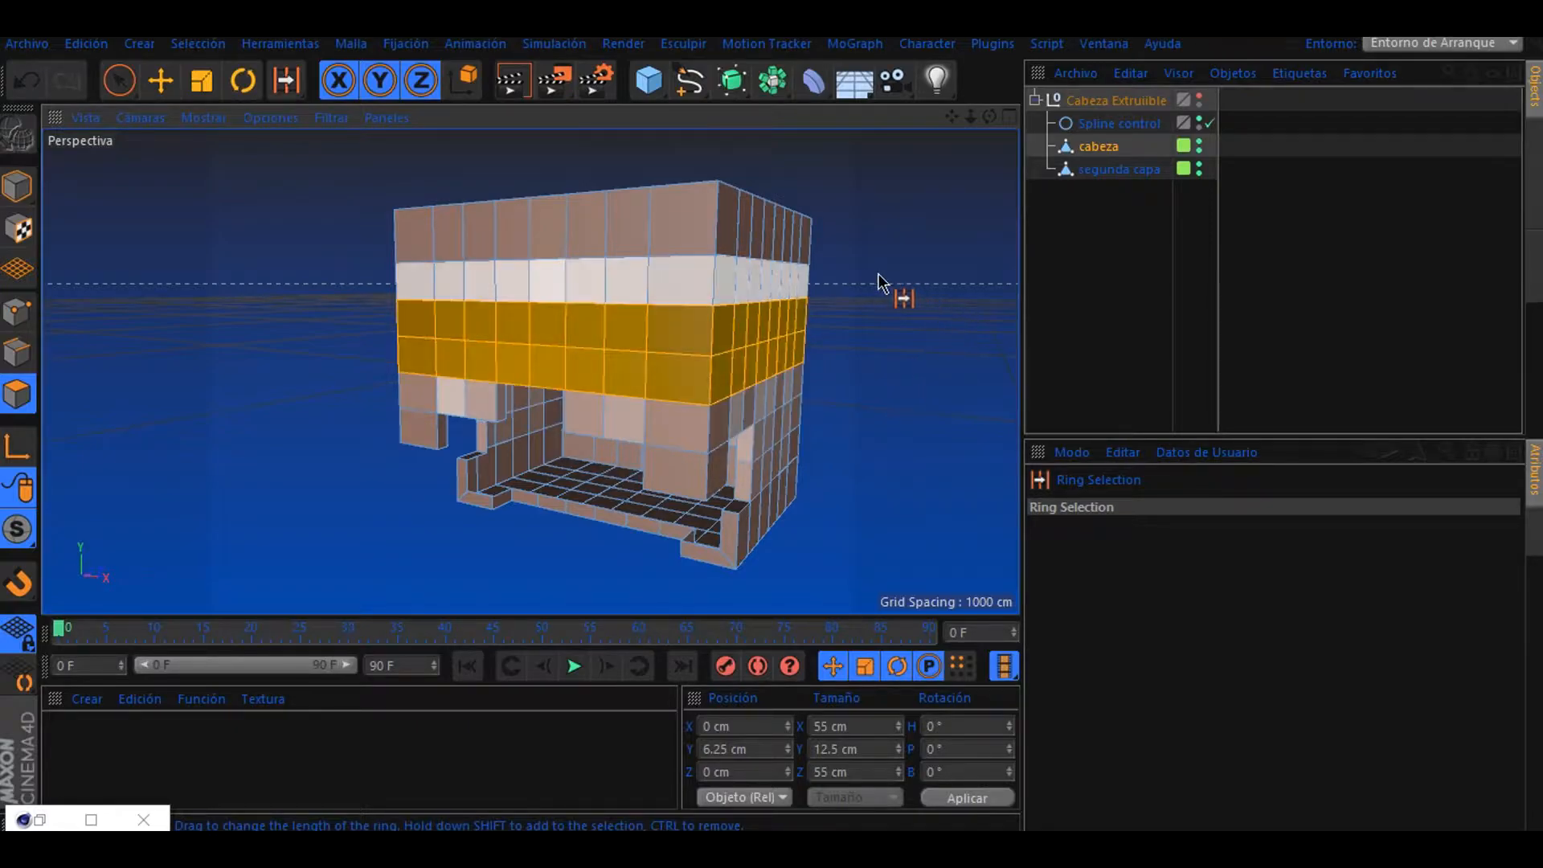
- Extrude the selected headband rows of cabeza with an offset of 2 cm
key(d)
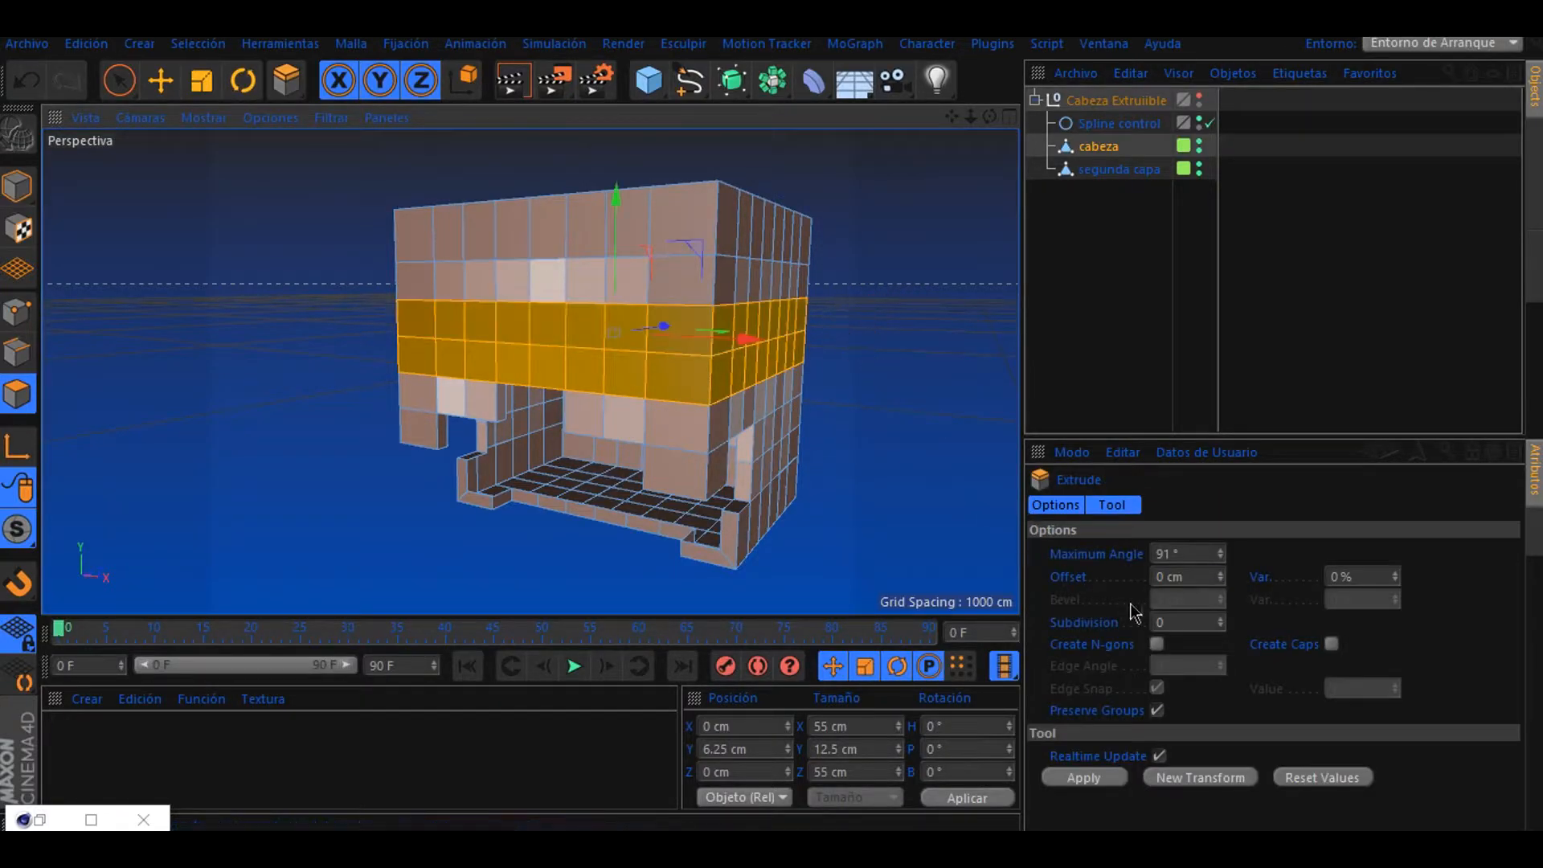
double_click(1165, 575)
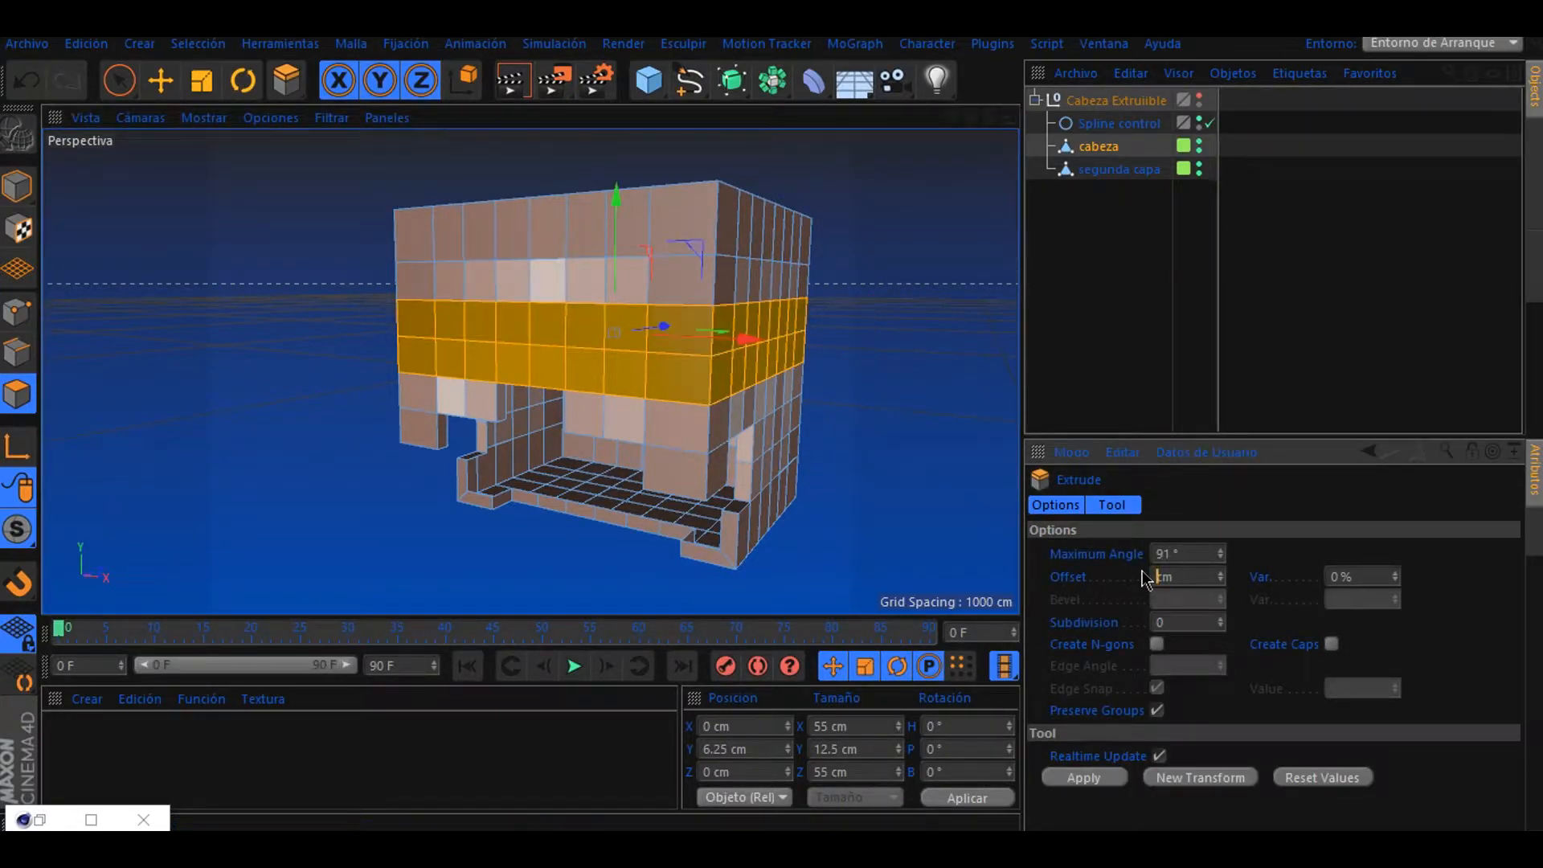
text(2)
key(Return)
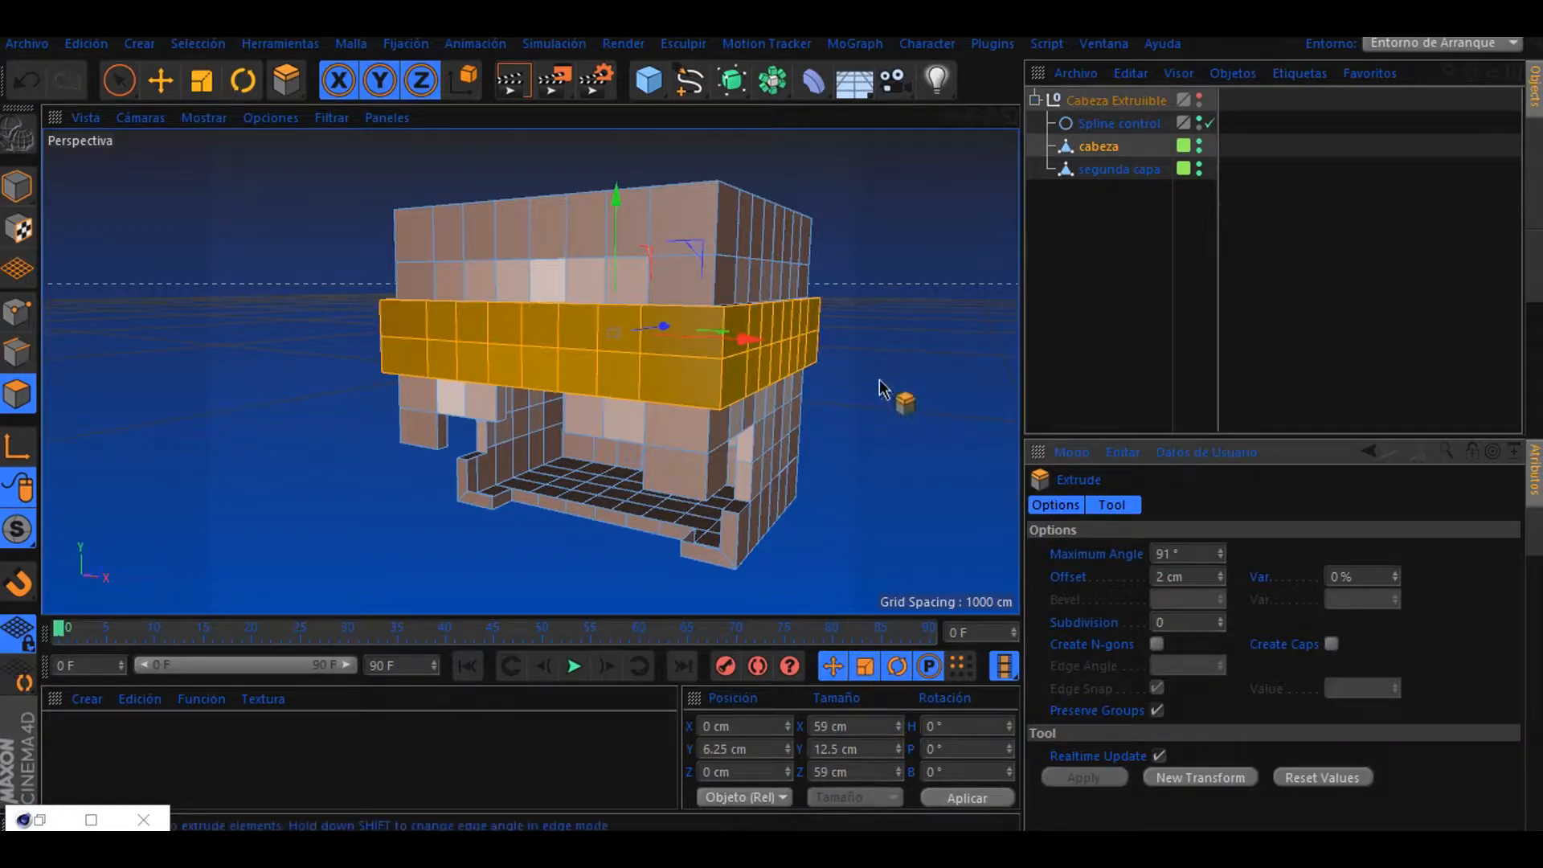
- Switch to the segunda capa object in polygon mode and select all its coloured front hair polygons with Live Selection
scroll(840, 355, down, 5)
scroll(837, 351, up, 3)
drag(990, 117, 723, 173)
click(18, 186)
click(1095, 171)
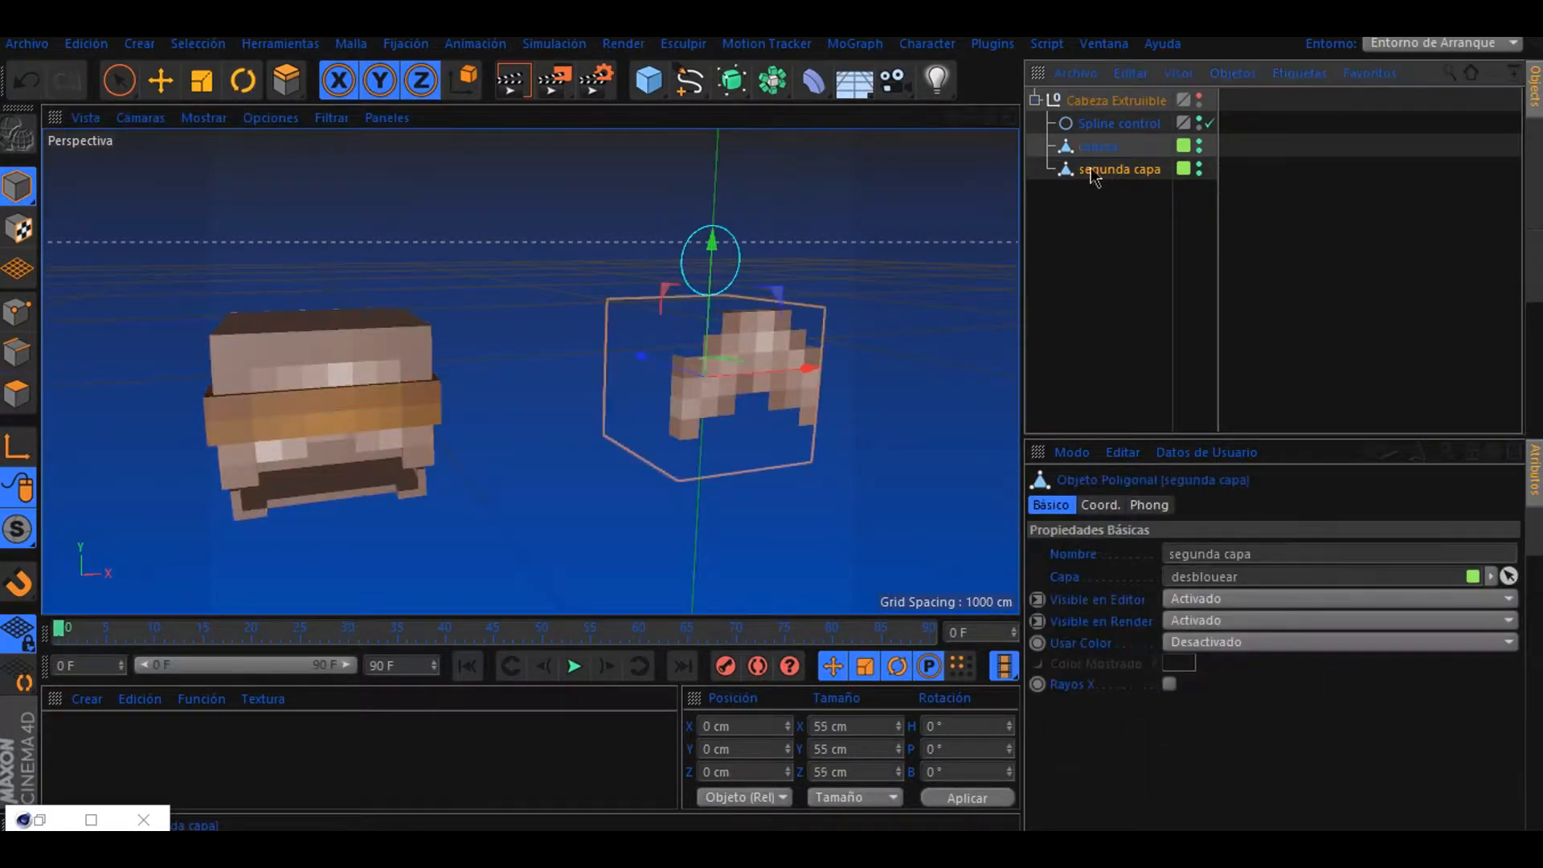
drag(953, 119, 744, 81)
scroll(516, 301, up, 7)
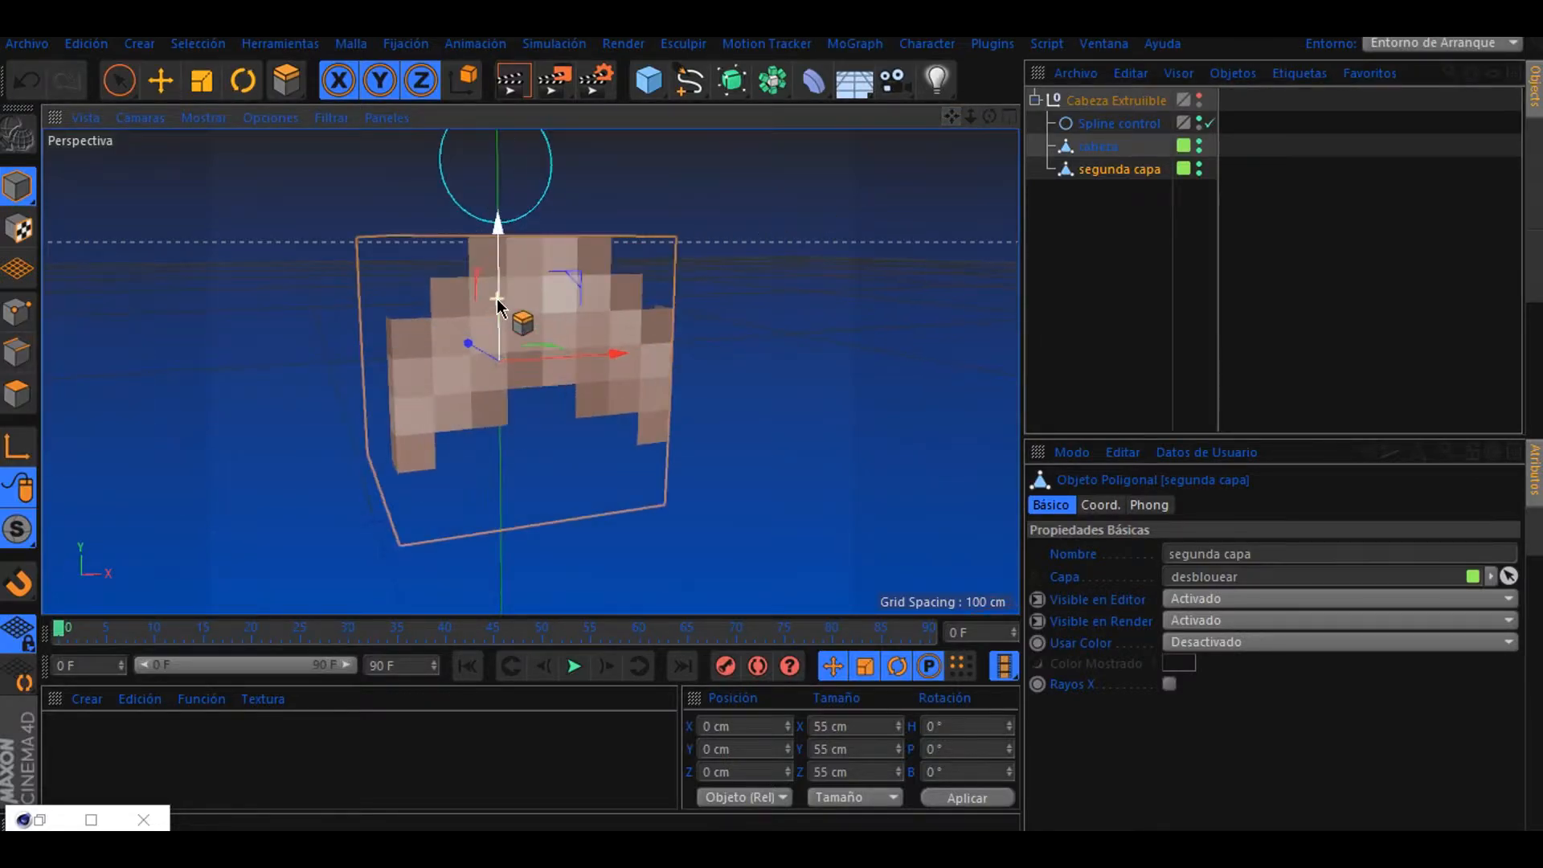
click(17, 393)
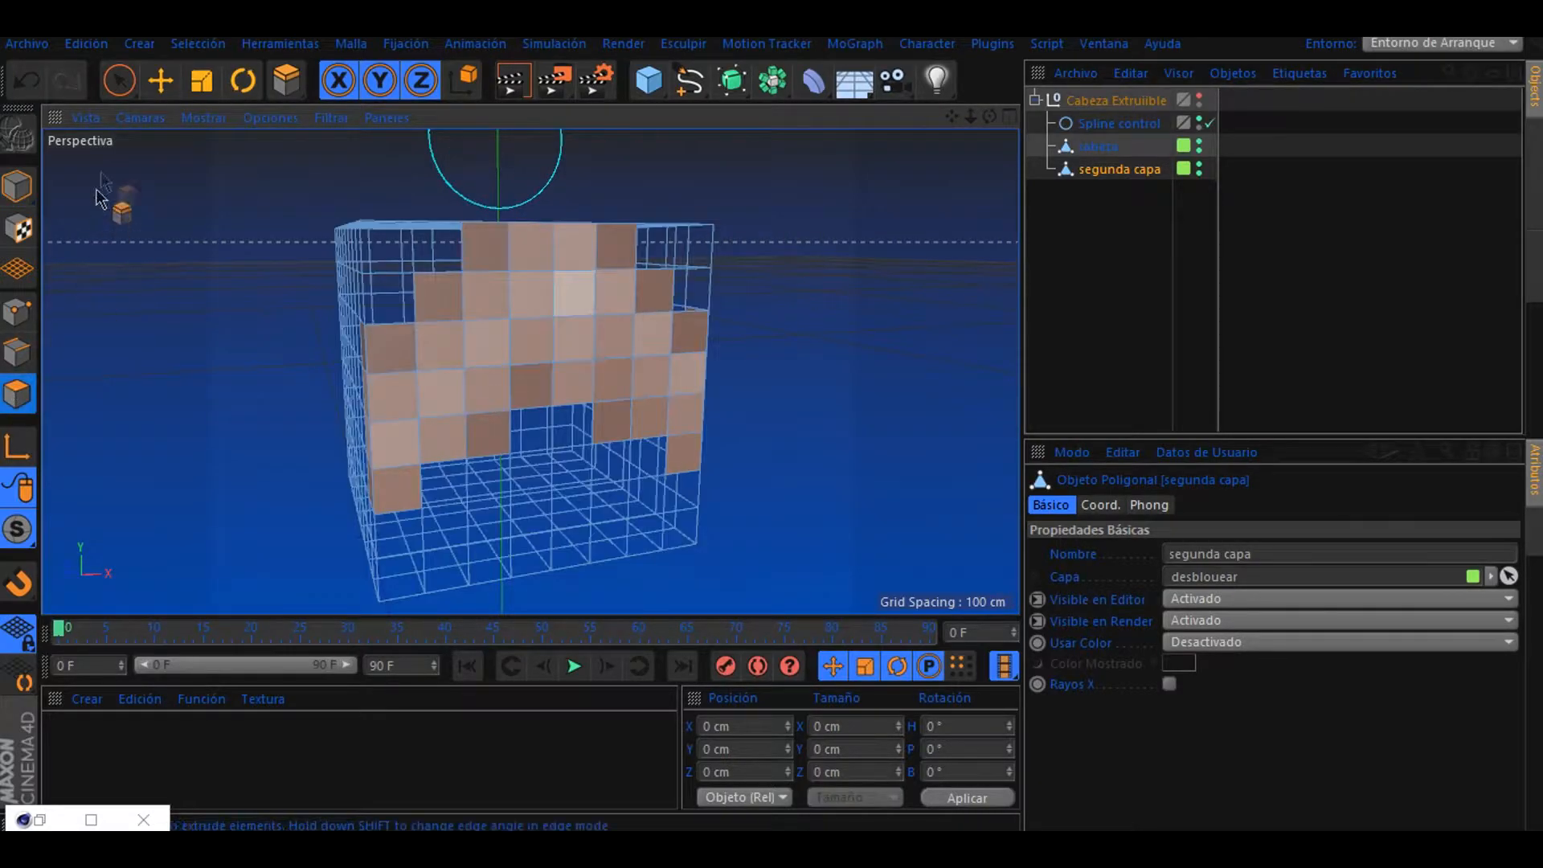
click(118, 80)
click(379, 471)
mouse_move(378, 471)
mouse_down()
mouse_move(386, 359)
mouse_move(458, 351)
mouse_move(551, 262)
mouse_move(562, 370)
mouse_move(645, 302)
mouse_move(681, 360)
mouse_move(705, 251)
mouse_up()
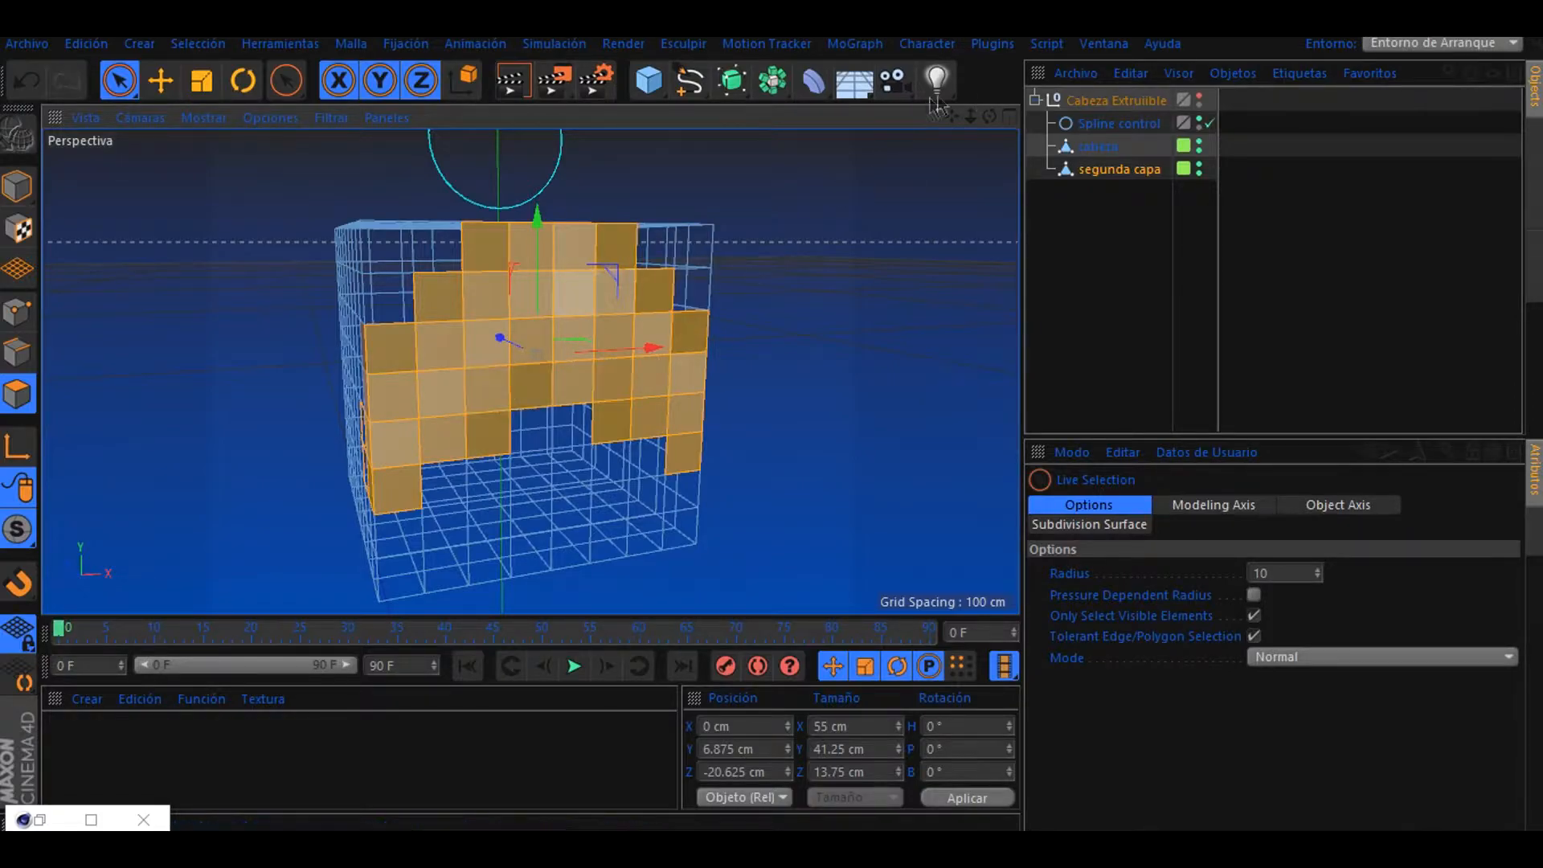
- Remove the stray transparent side polygons from the selection and add the coloured hair polygons on the top and sides
drag(990, 116, 1117, 127)
ctrl+click(393, 475)
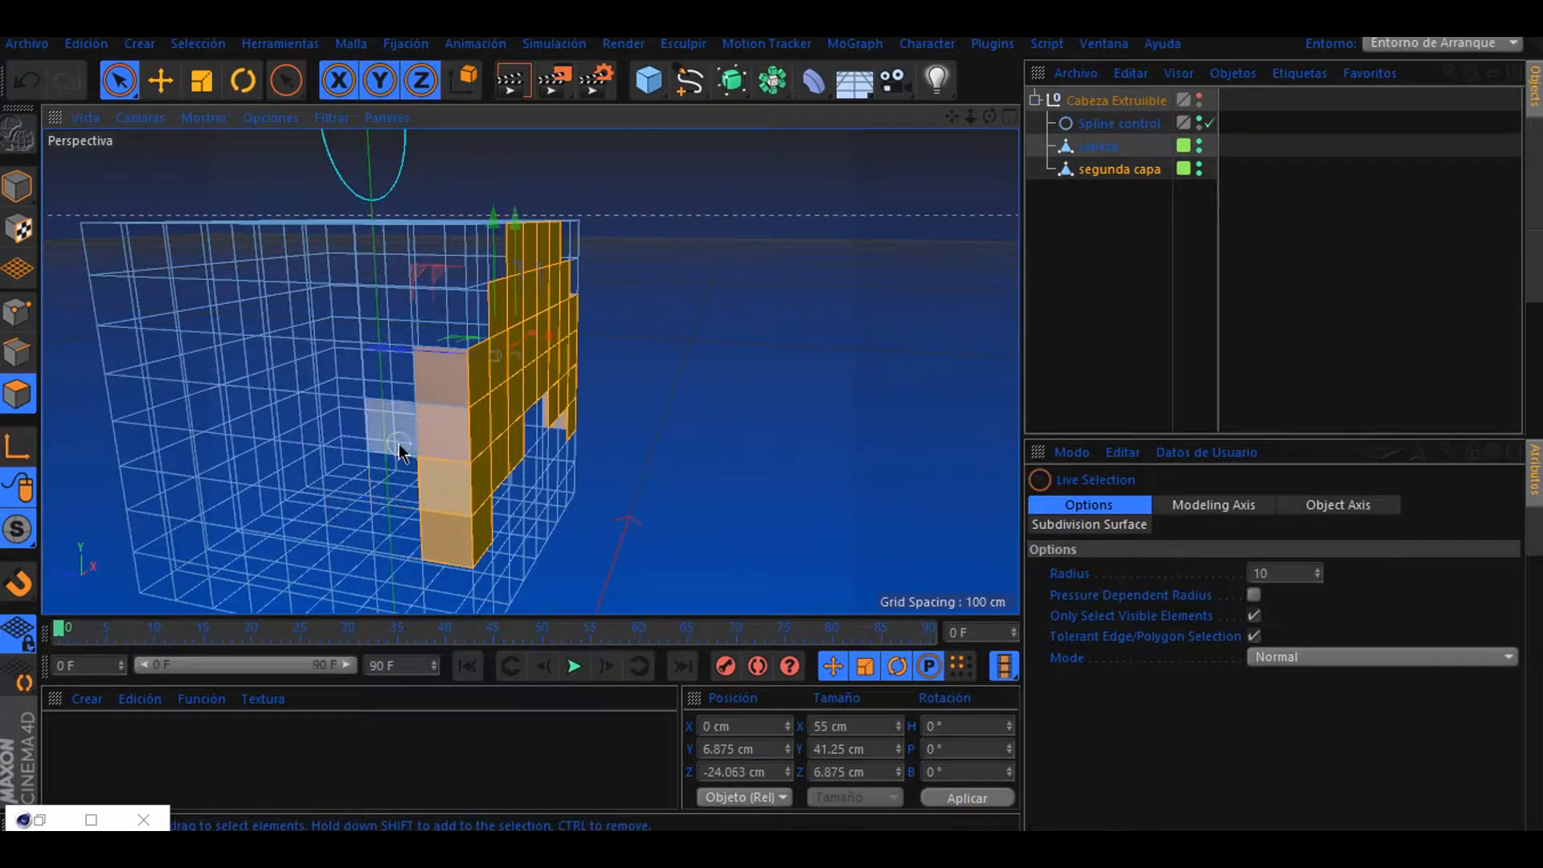
drag(989, 118, 868, 189)
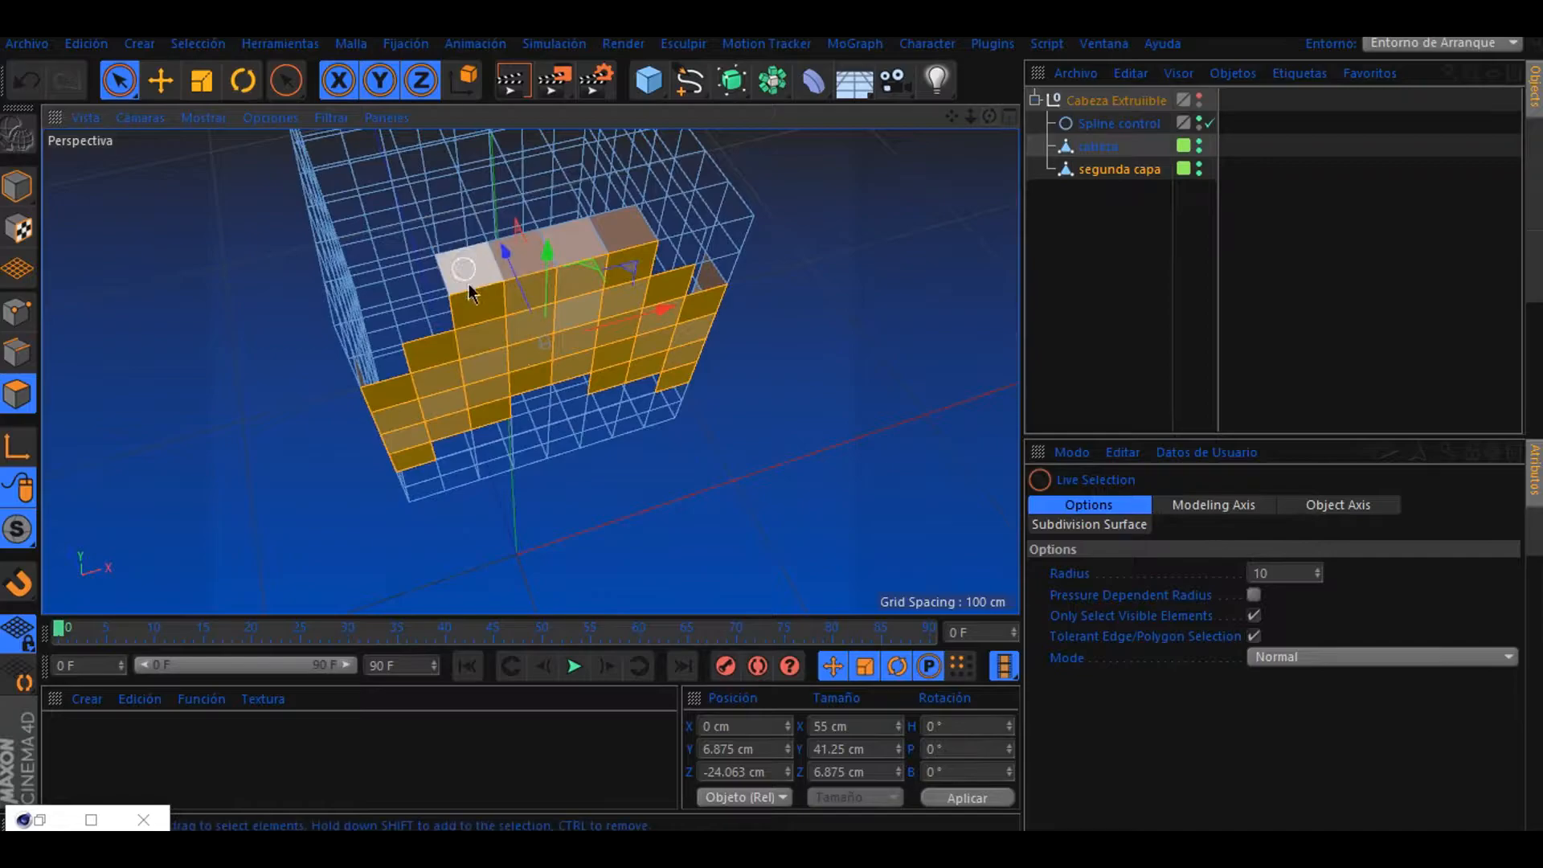
shift+drag(588, 254, 613, 251)
drag(989, 118, 828, 48)
shift+drag(678, 391, 671, 351)
- Invert the polygon selection on segunda capa and delete all transparent polygons outside the hair
scroll(759, 450, down, 4)
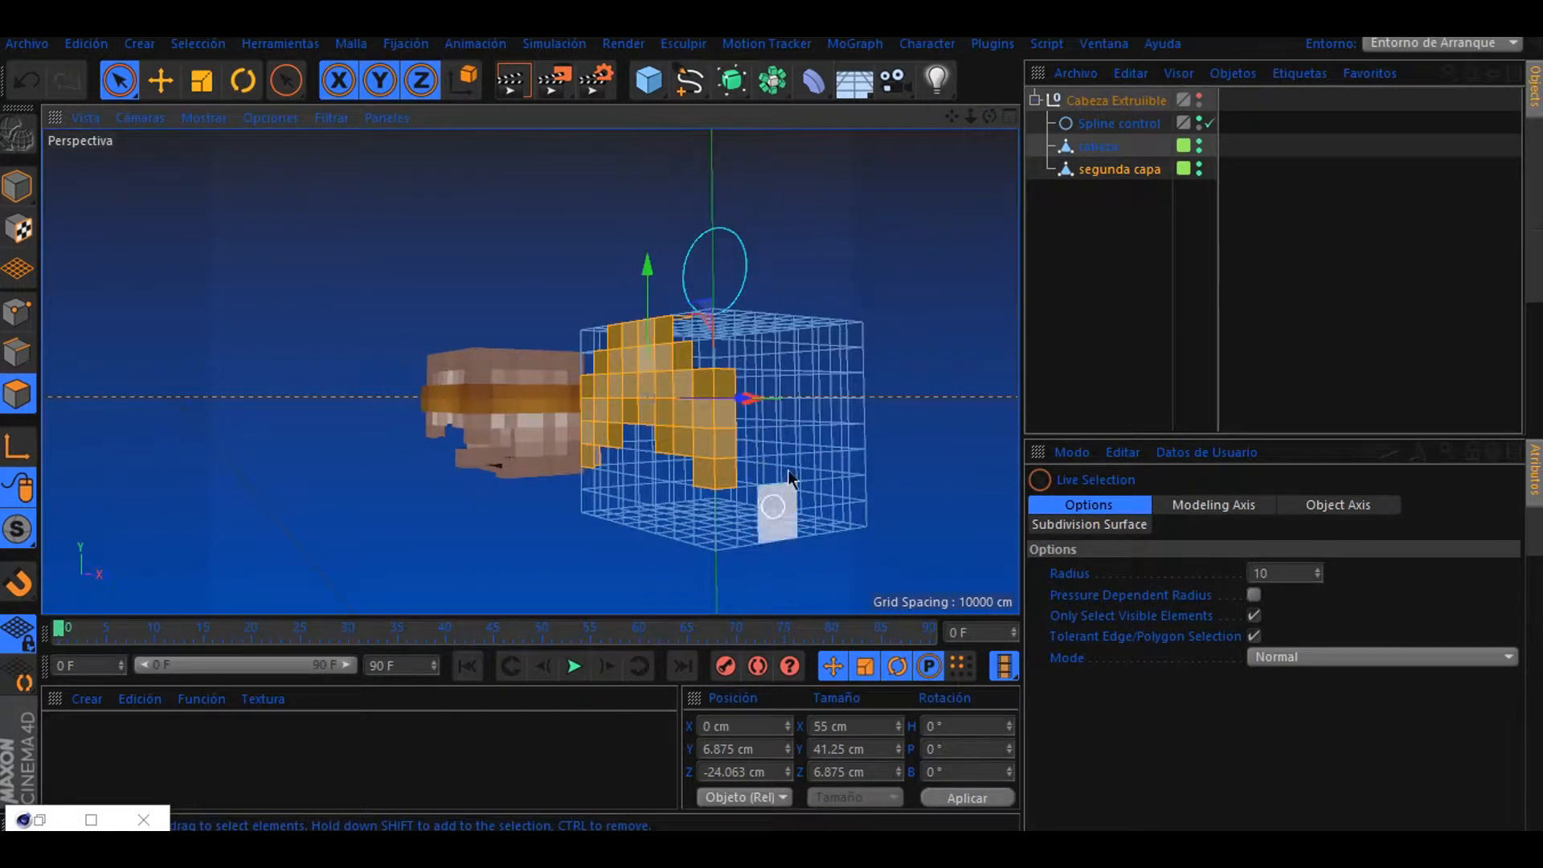
double_click(792, 366)
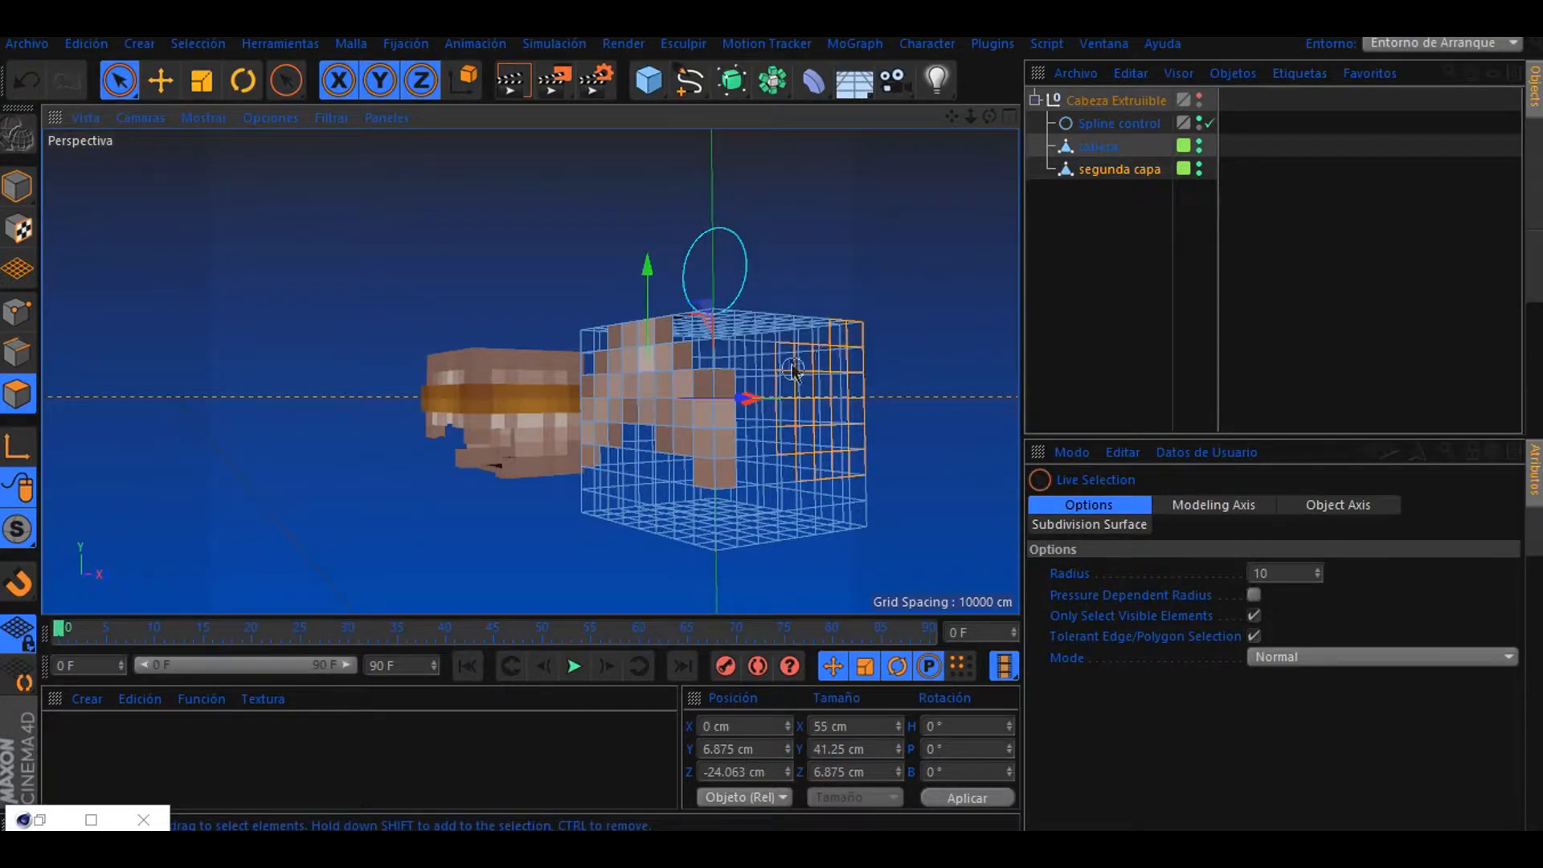
click(27, 81)
key(u)
key(i)
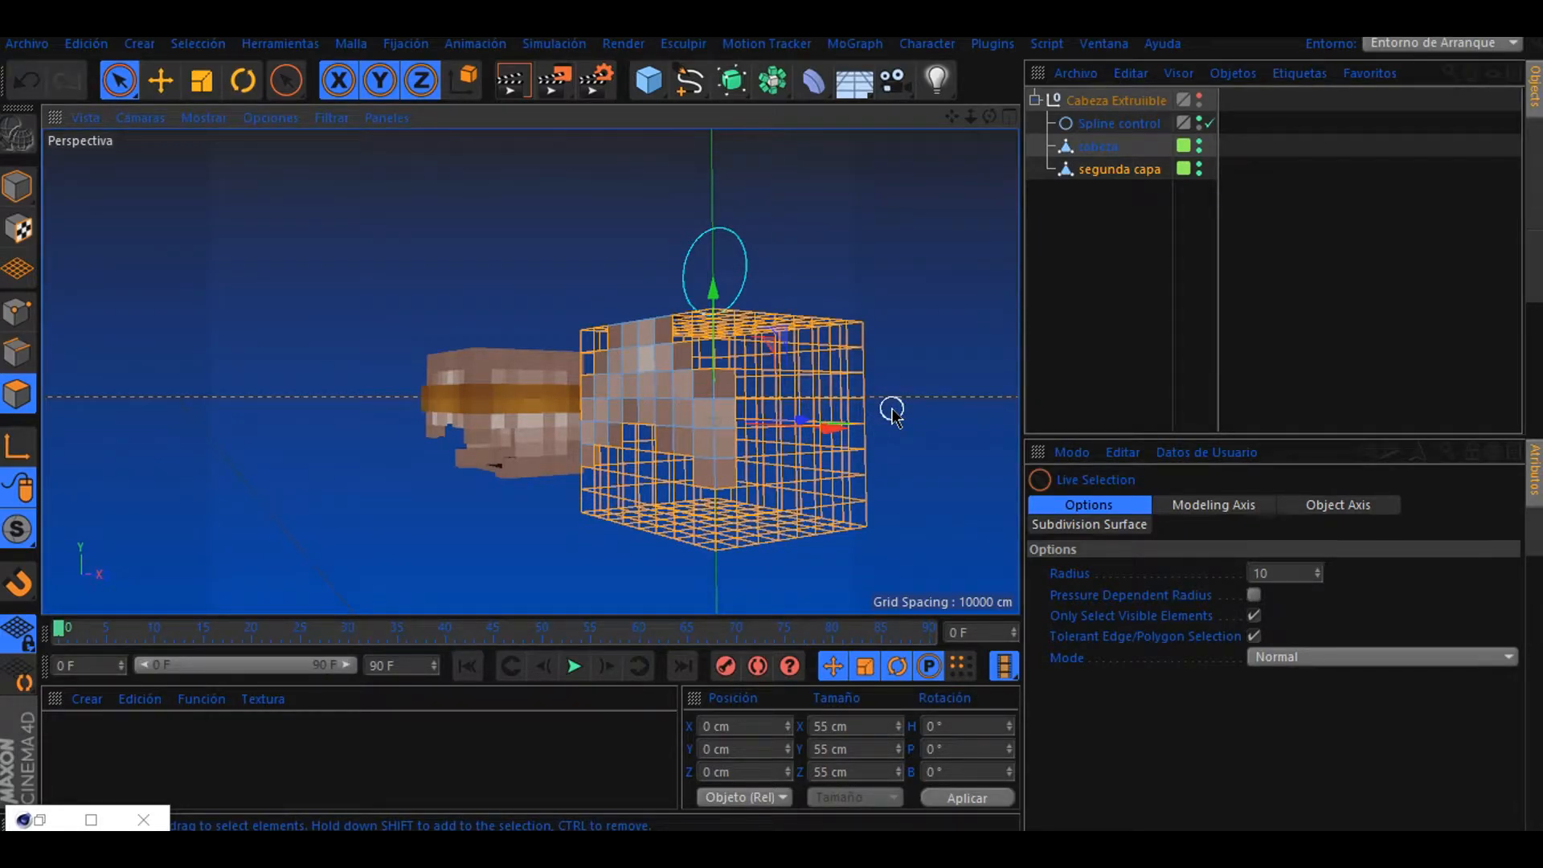
key(Delete)
- Select all remaining hair polygons of segunda capa
alt+drag(892, 409, 631, 489)
scroll(632, 489, up, 6)
key(ctrl+a)
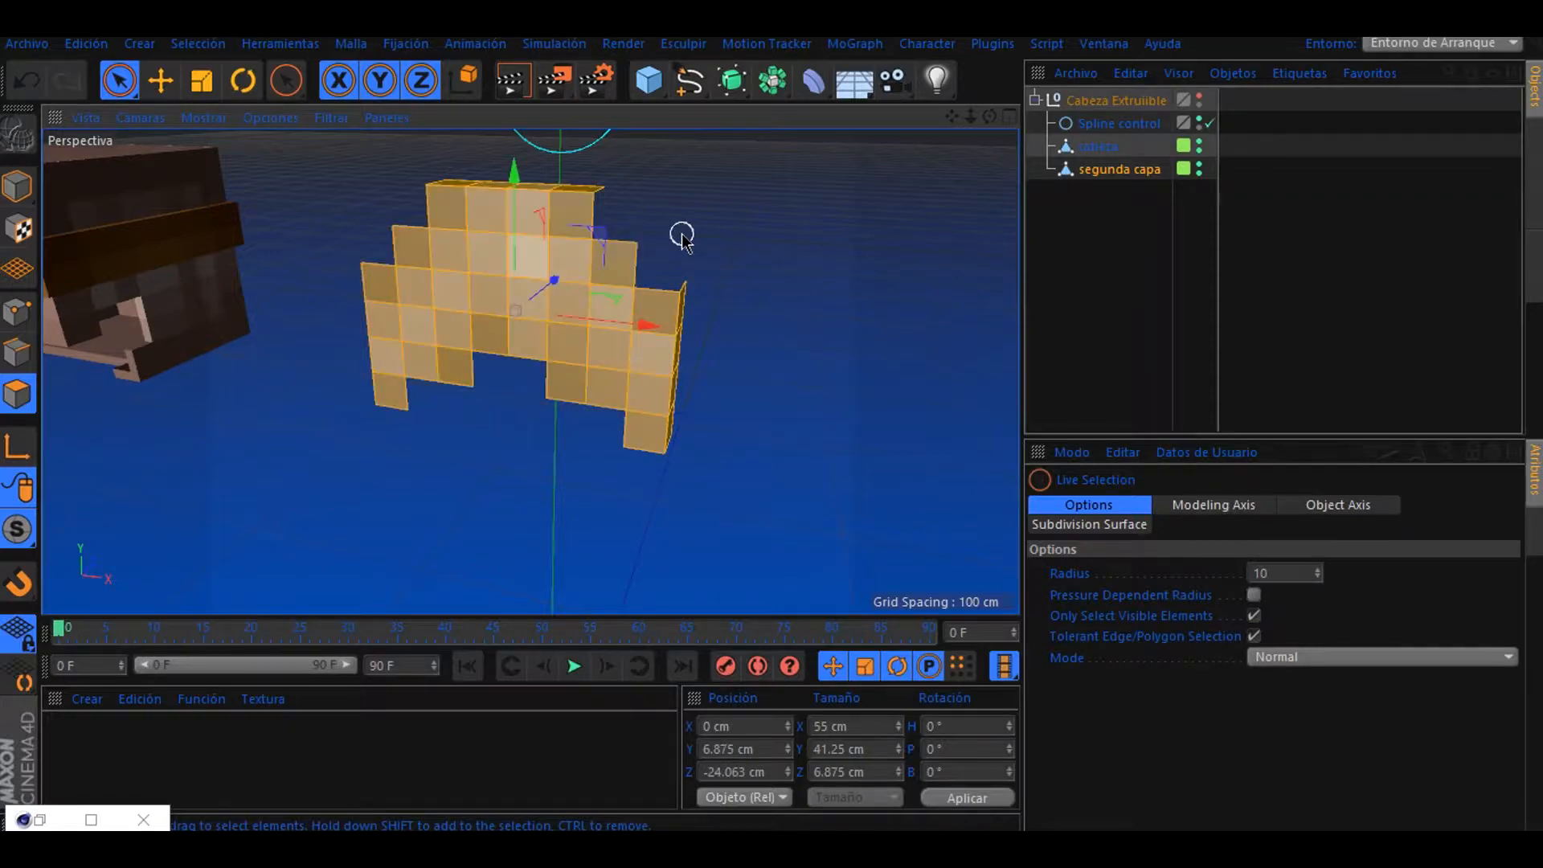
- Set the Extrude offset to 4.5 cm for the selected hair polygons and undo the trial extrusion
key(d)
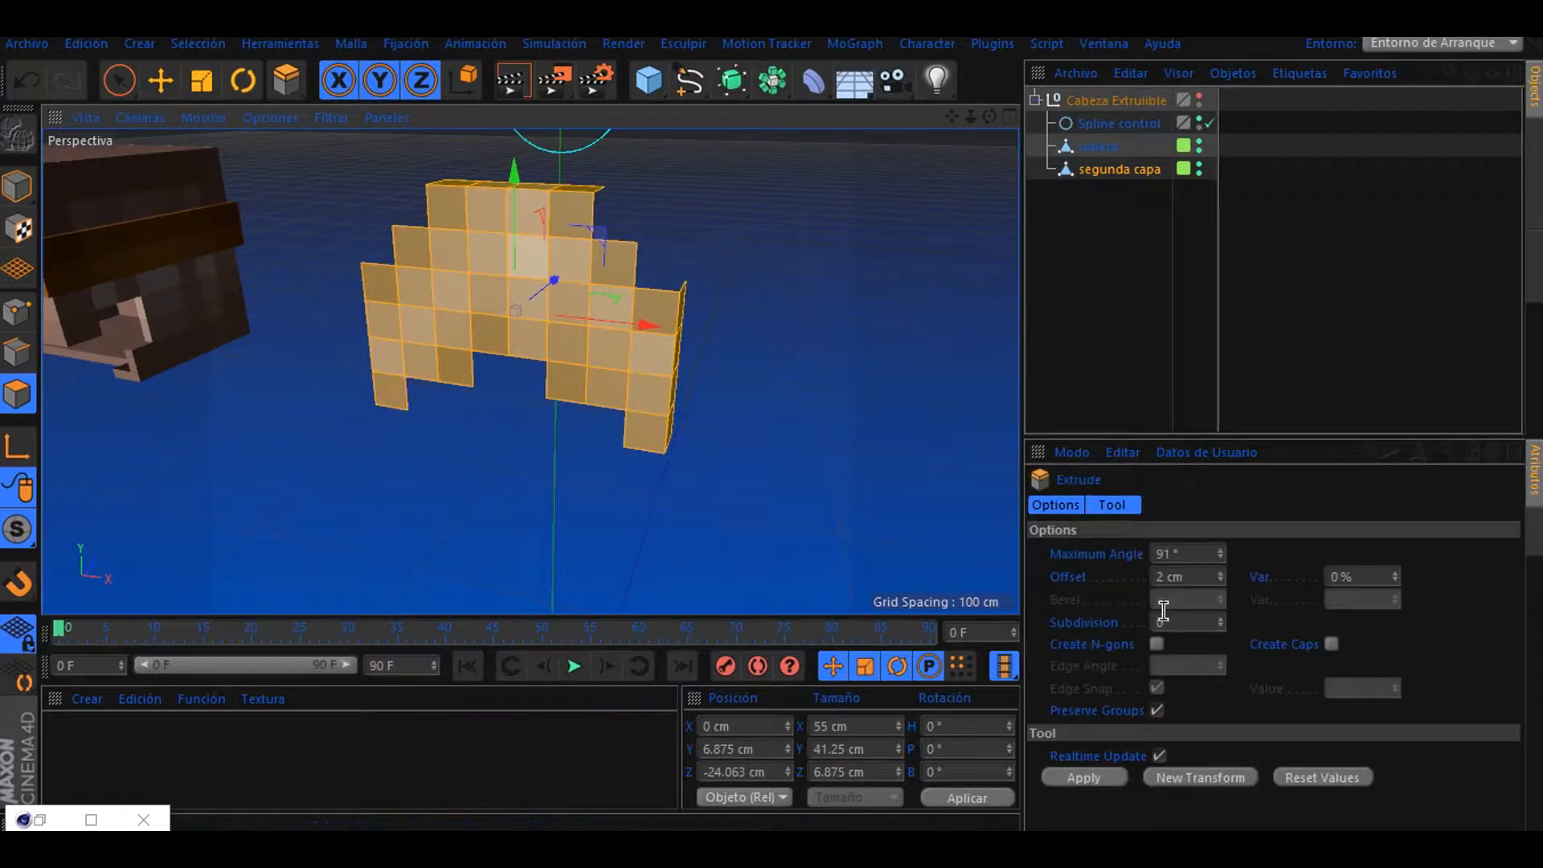
scroll(402, 293, down, 4)
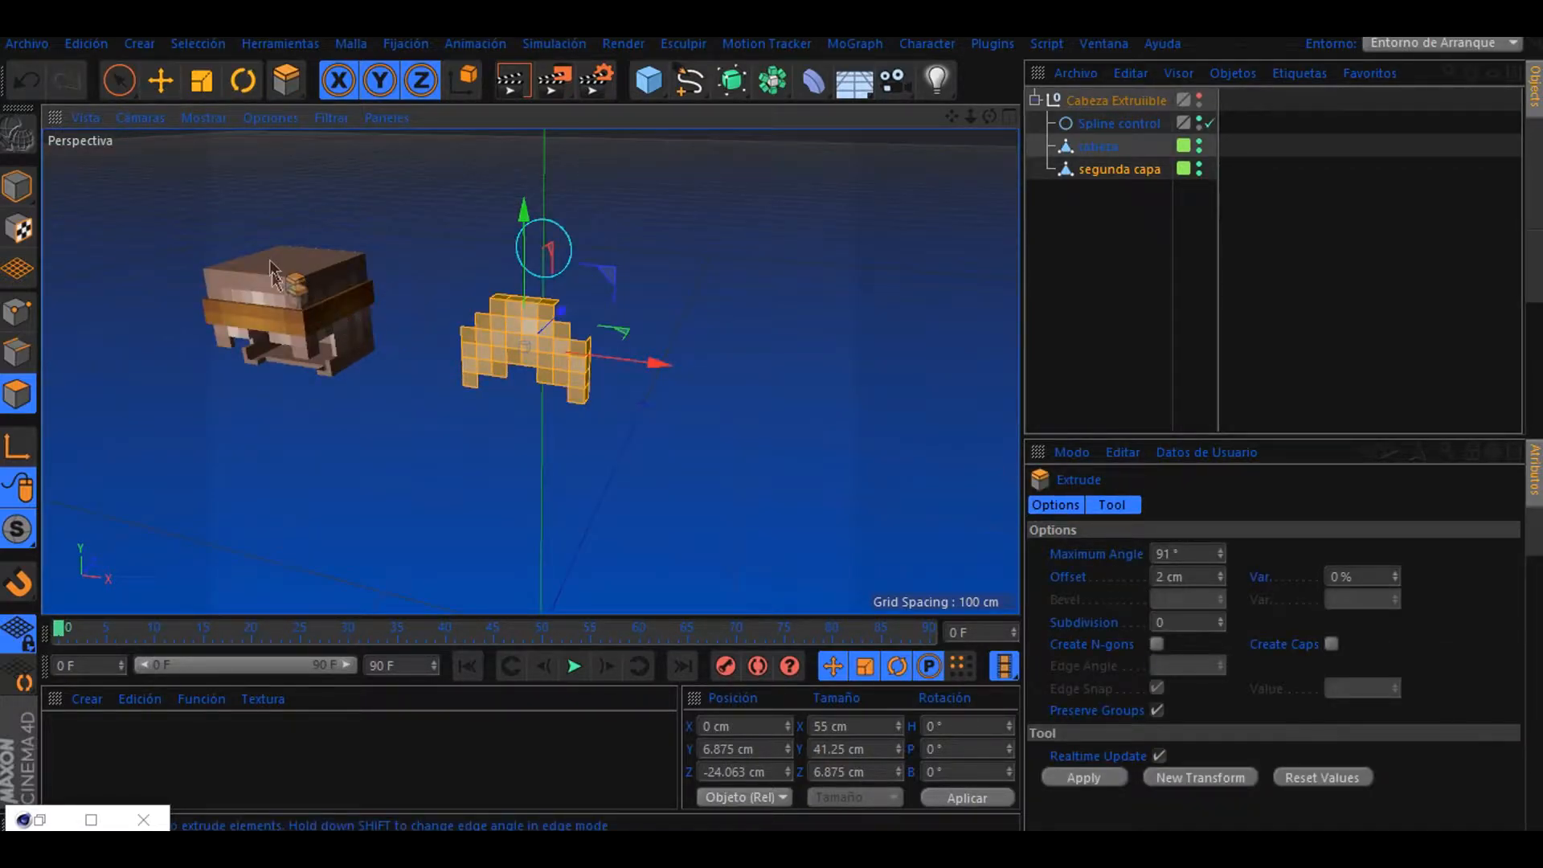
scroll(414, 352, up, 4)
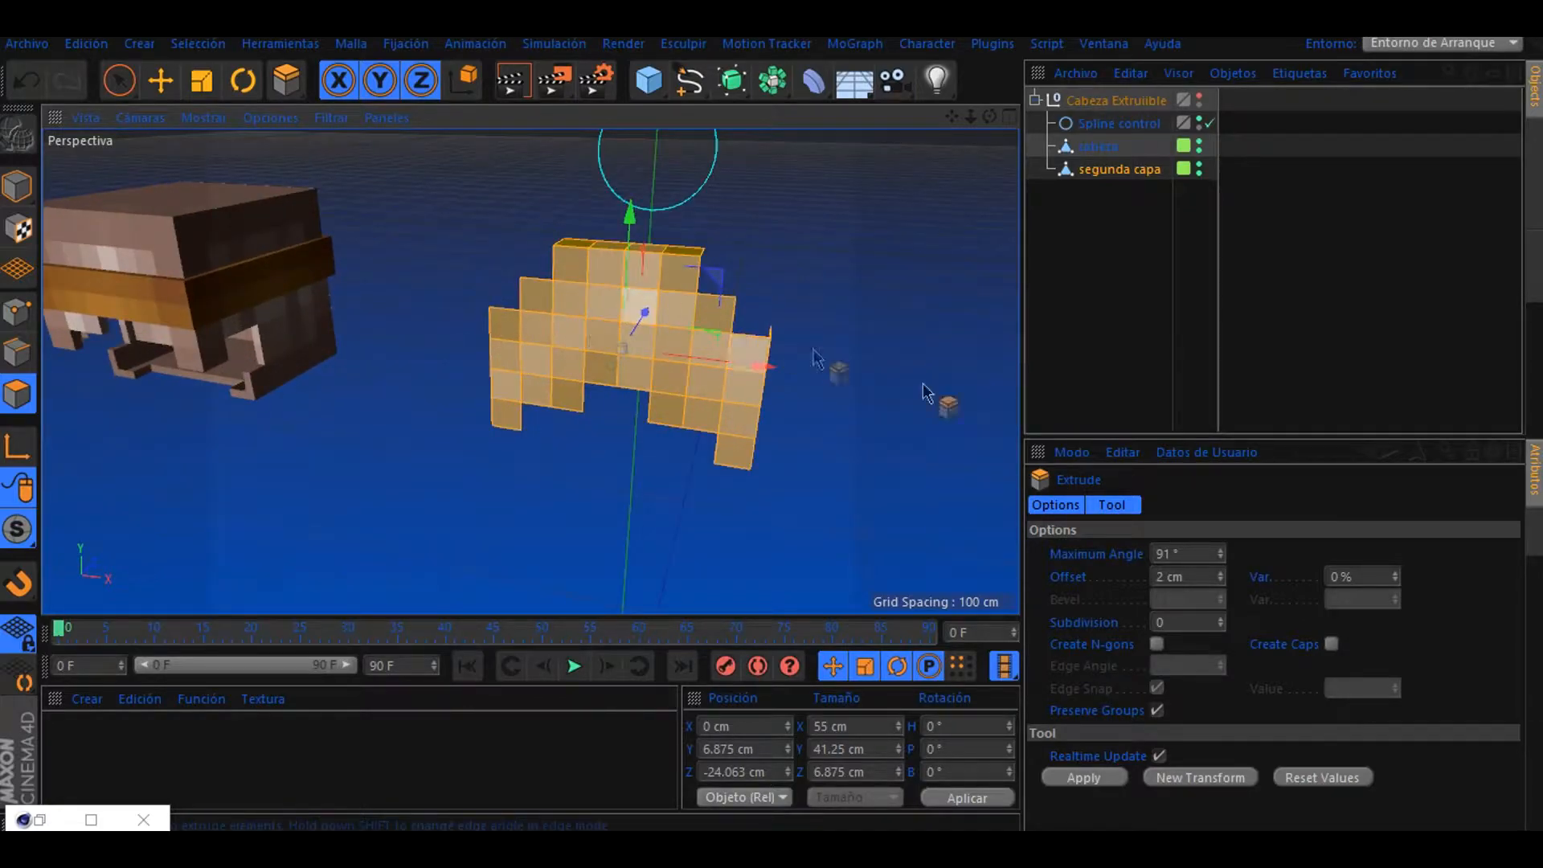
double_click(1167, 576)
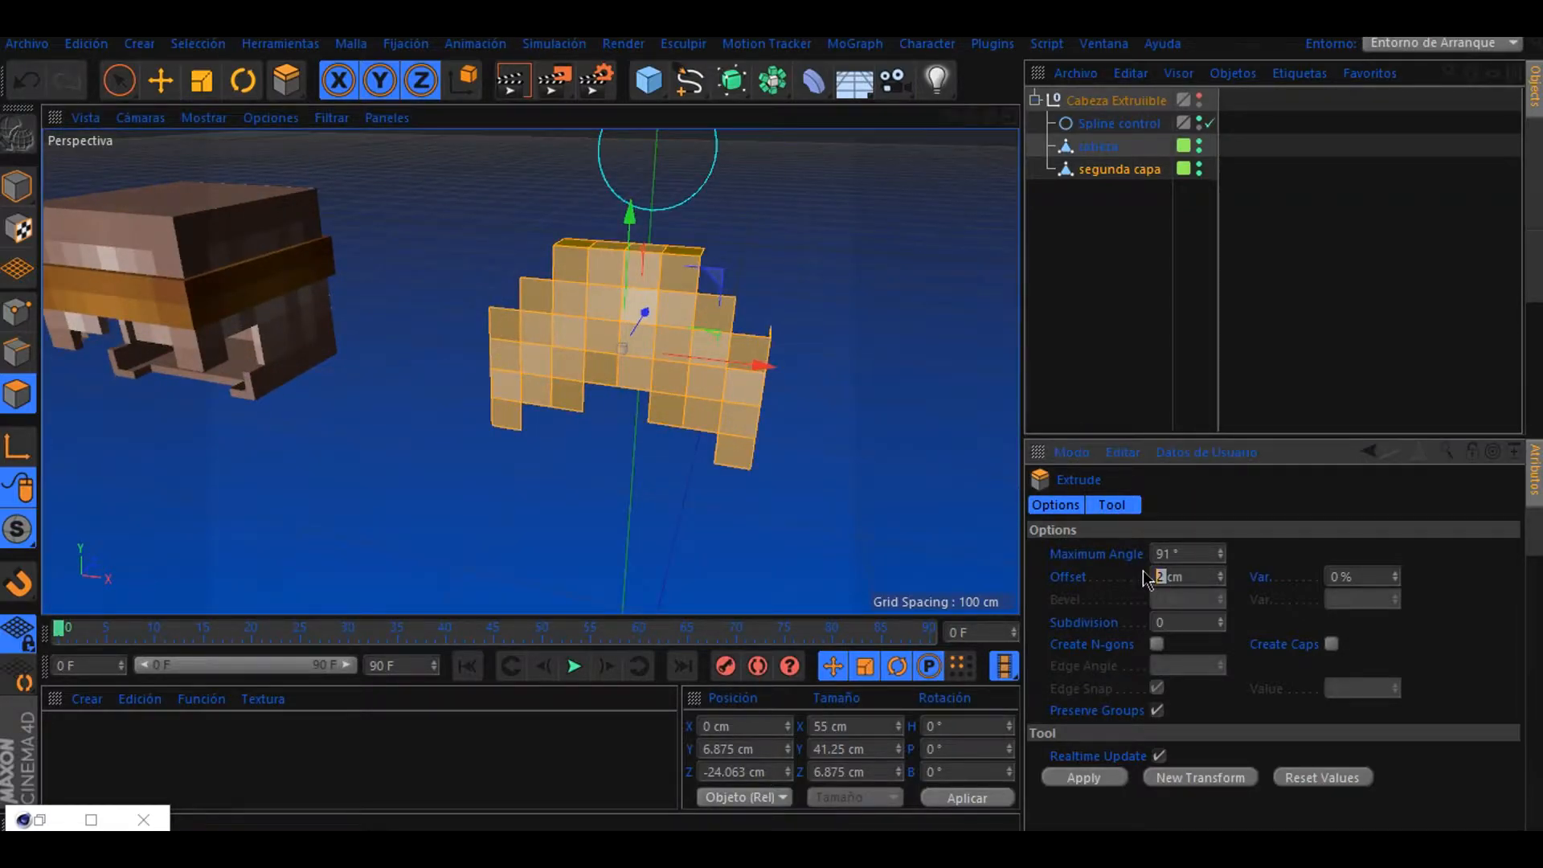
text(4.5)
key(Return)
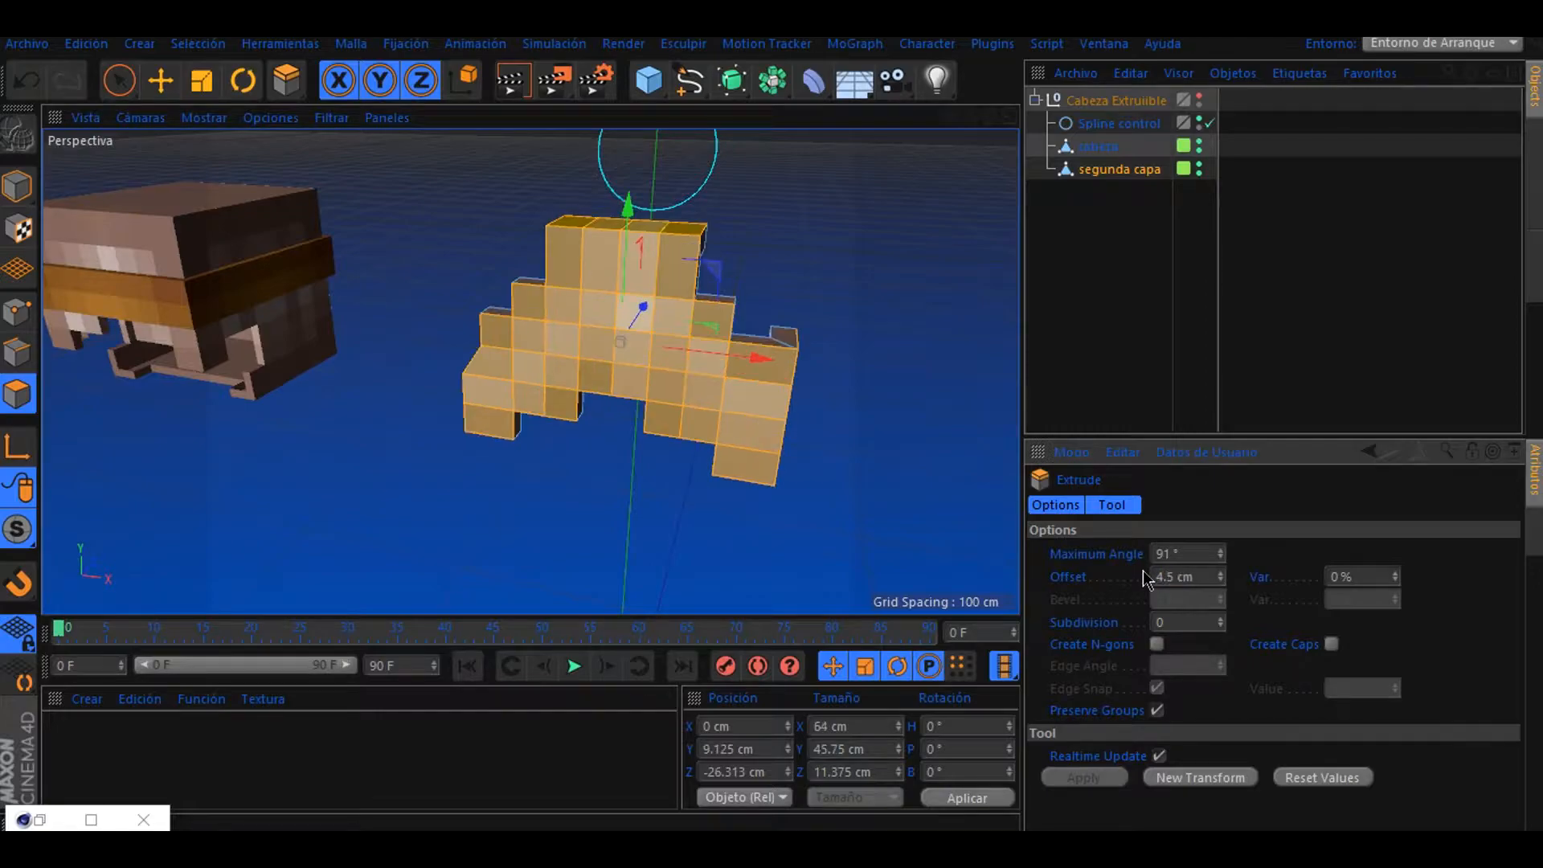
key(ctrl+z)
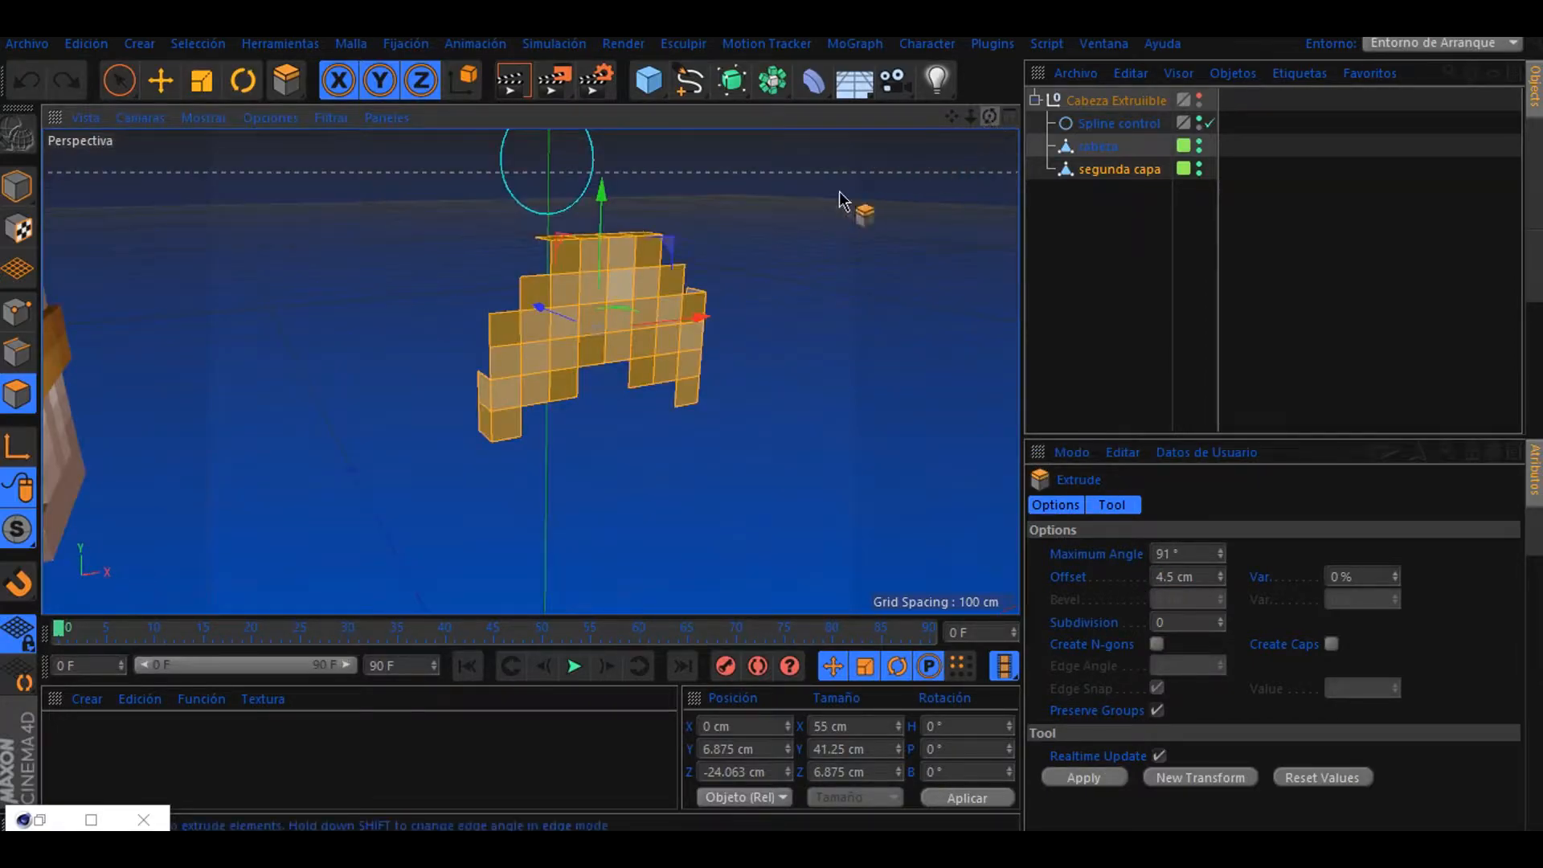
- Extrude the selected hair polygons of segunda capa with a maximum angle of 91° and an offset of 4.5 cm
scroll(522, 380, up, 2)
click(118, 80)
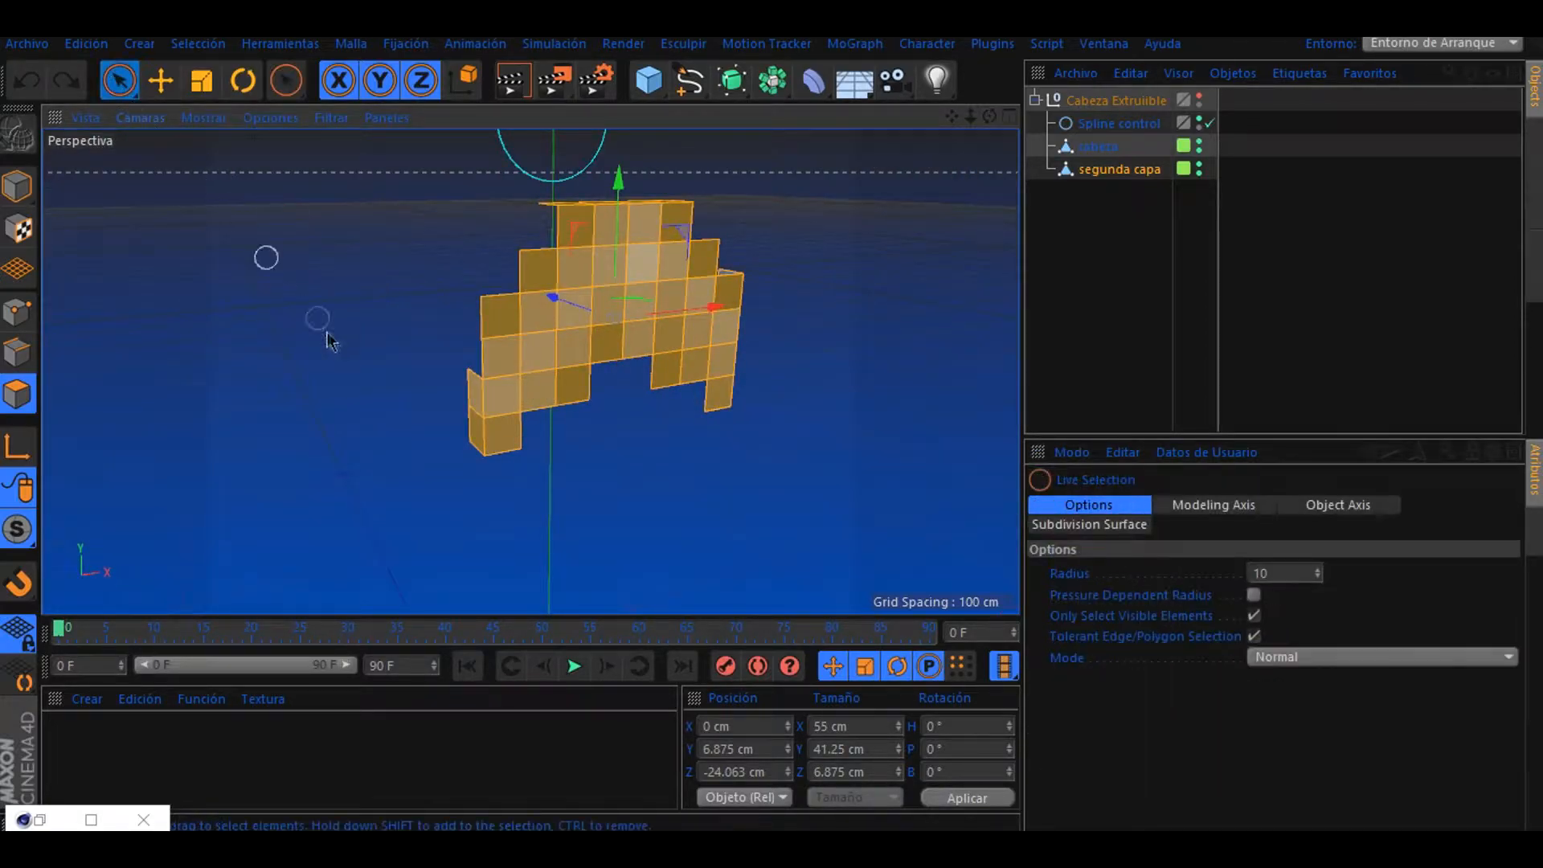
drag(990, 117, 935, 231)
key(d)
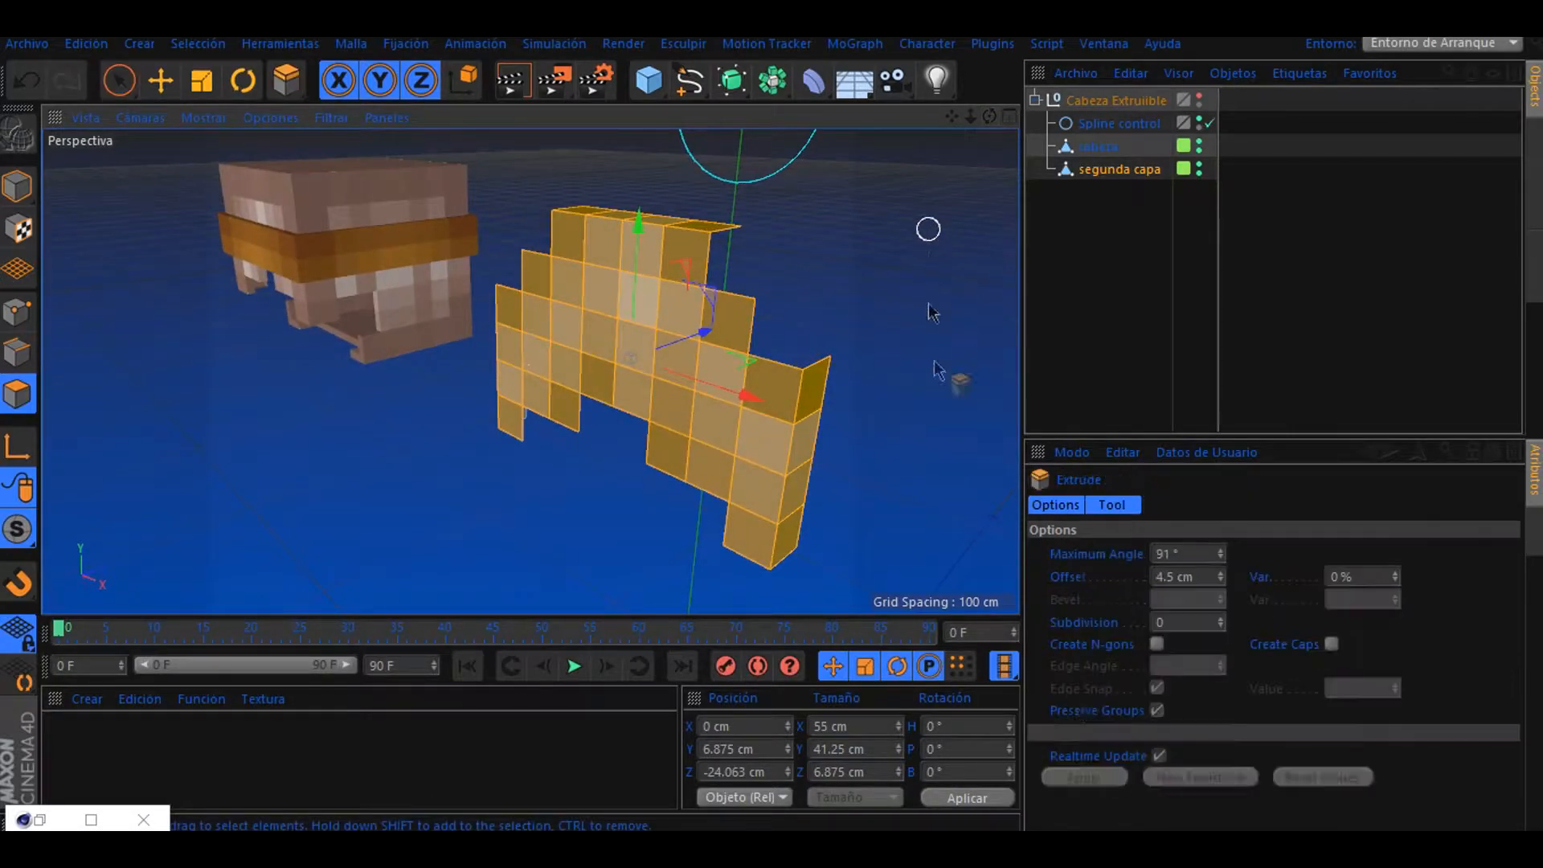
click(1081, 778)
- Select the hair's negative-X side polygons with Phong Break Selection and extrude them 4.5 cm
drag(990, 116, 1081, 80)
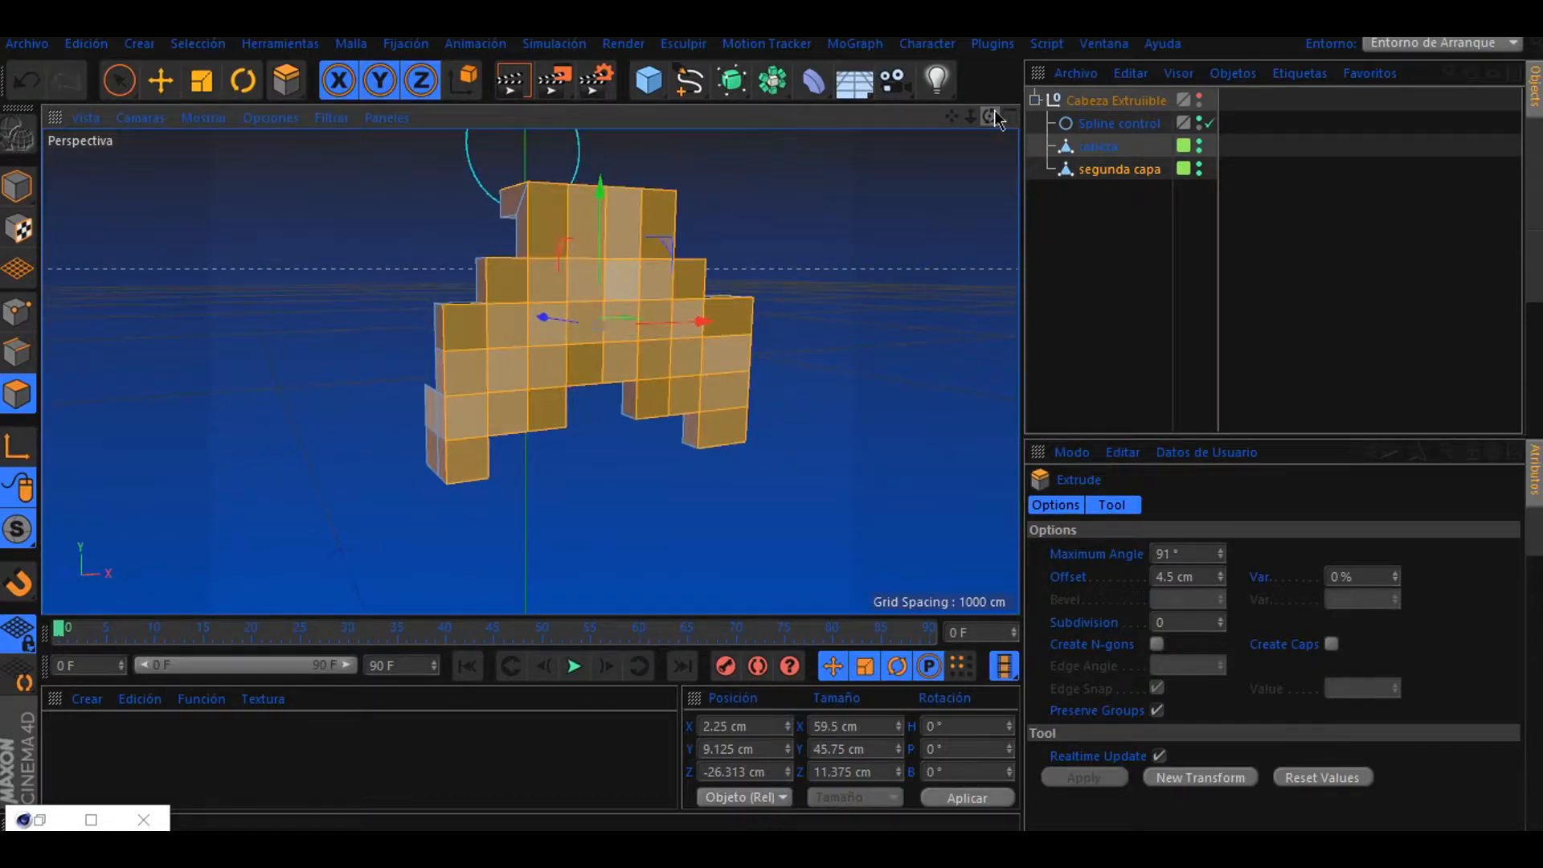
key(u)
key(n)
click(441, 436)
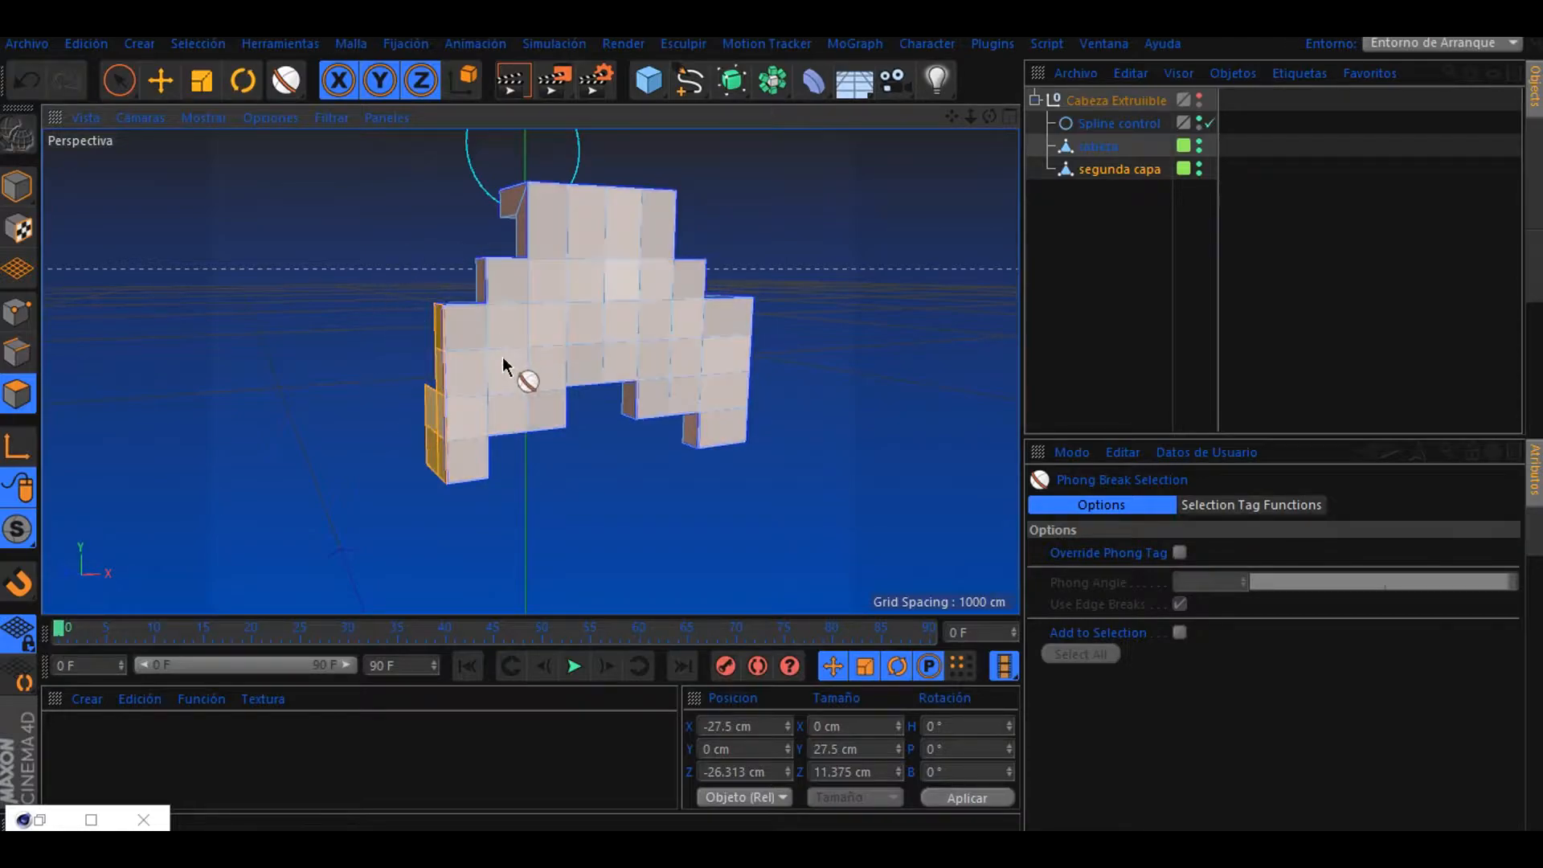
key(d)
click(1084, 778)
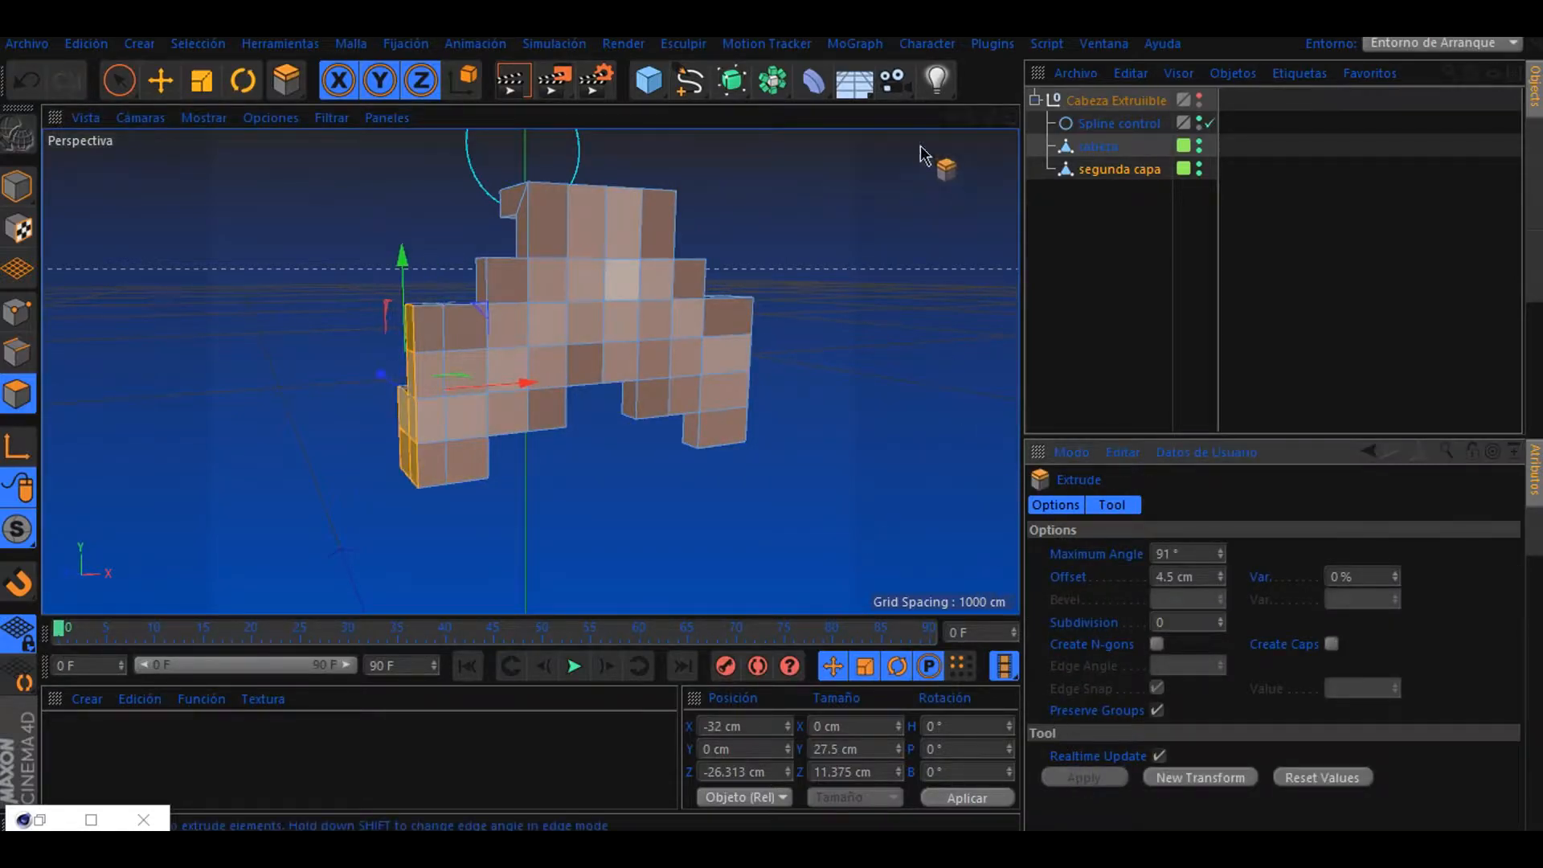
- Clear the polygon selection on segunda capa with Live Selection
drag(989, 116, 936, 130)
click(119, 80)
mouse_move(614, 231)
mouse_down()
mouse_move(651, 317)
mouse_move(760, 439)
mouse_up()
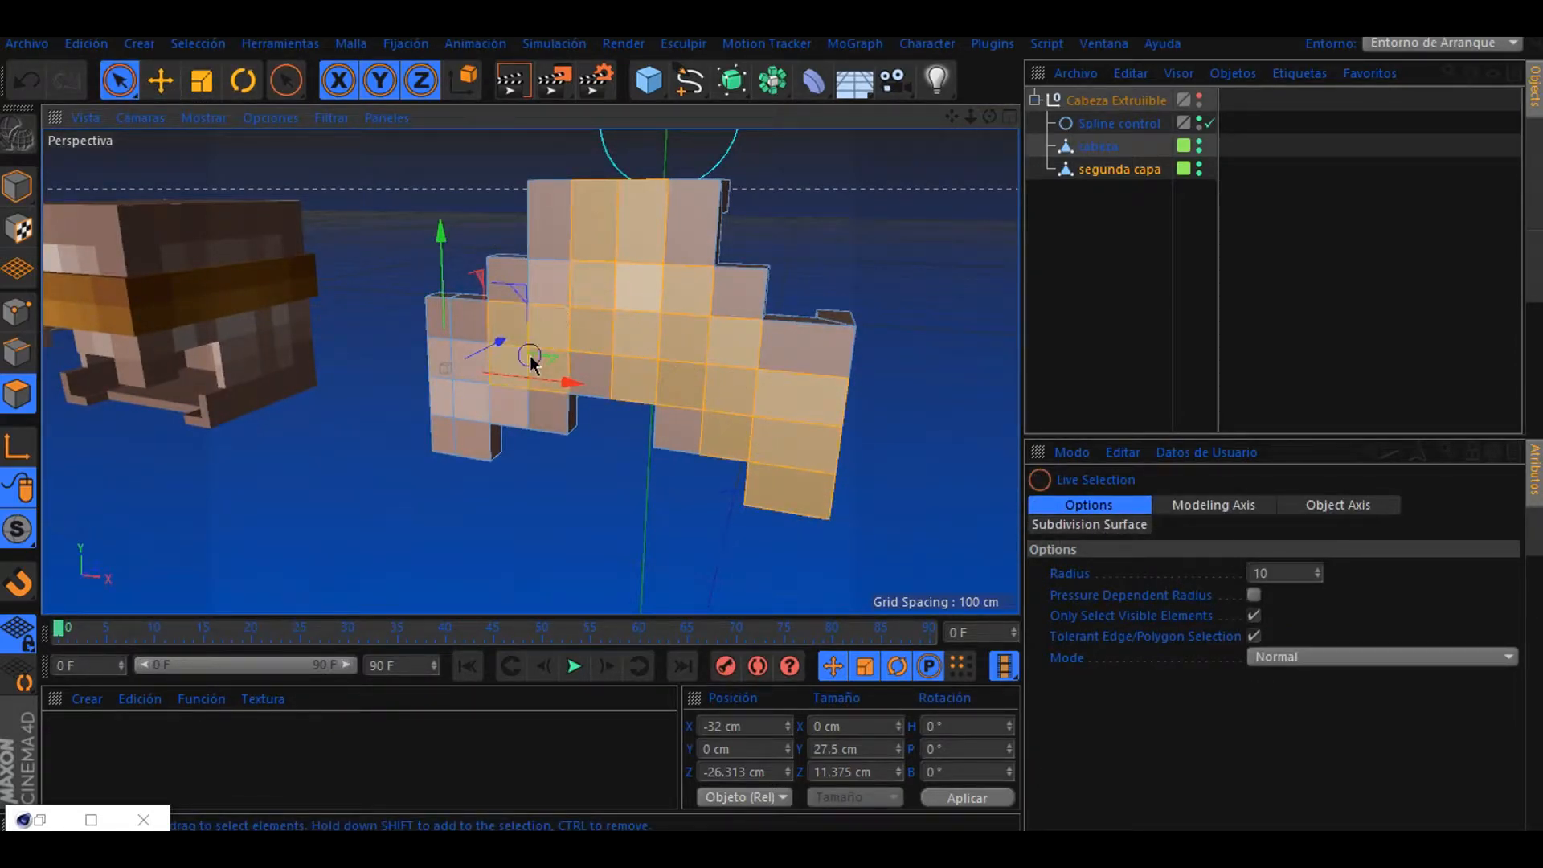
click(916, 213)
- Activate the Magnet tool for segunda capa with a strength of 50% and a radius of 60 cm
scroll(803, 235, down, 3)
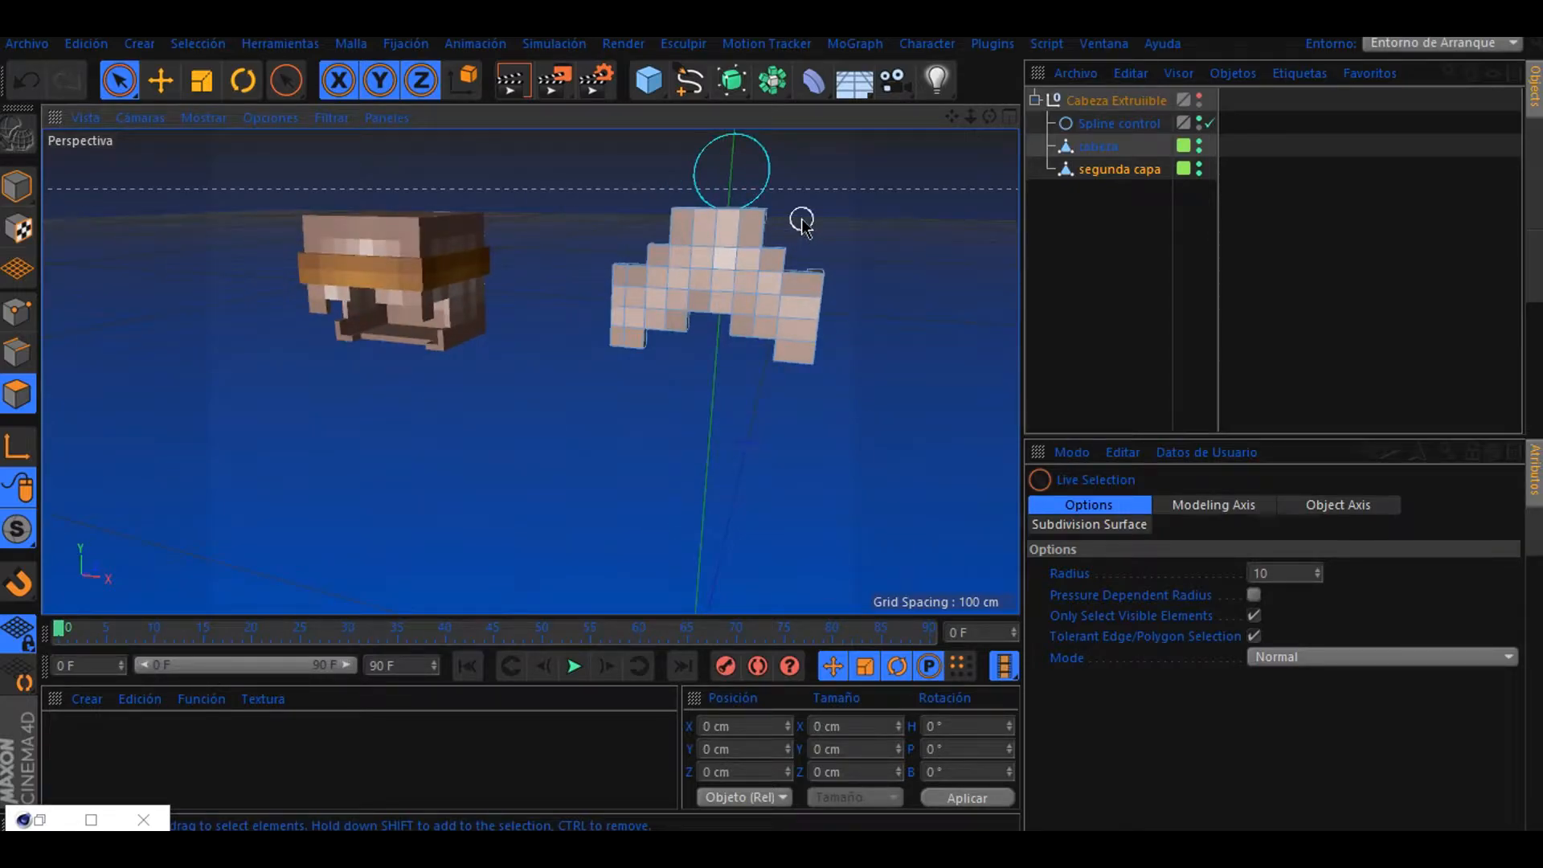
scroll(802, 226, up, 2)
scroll(800, 225, down, 1)
scroll(799, 223, up, 1)
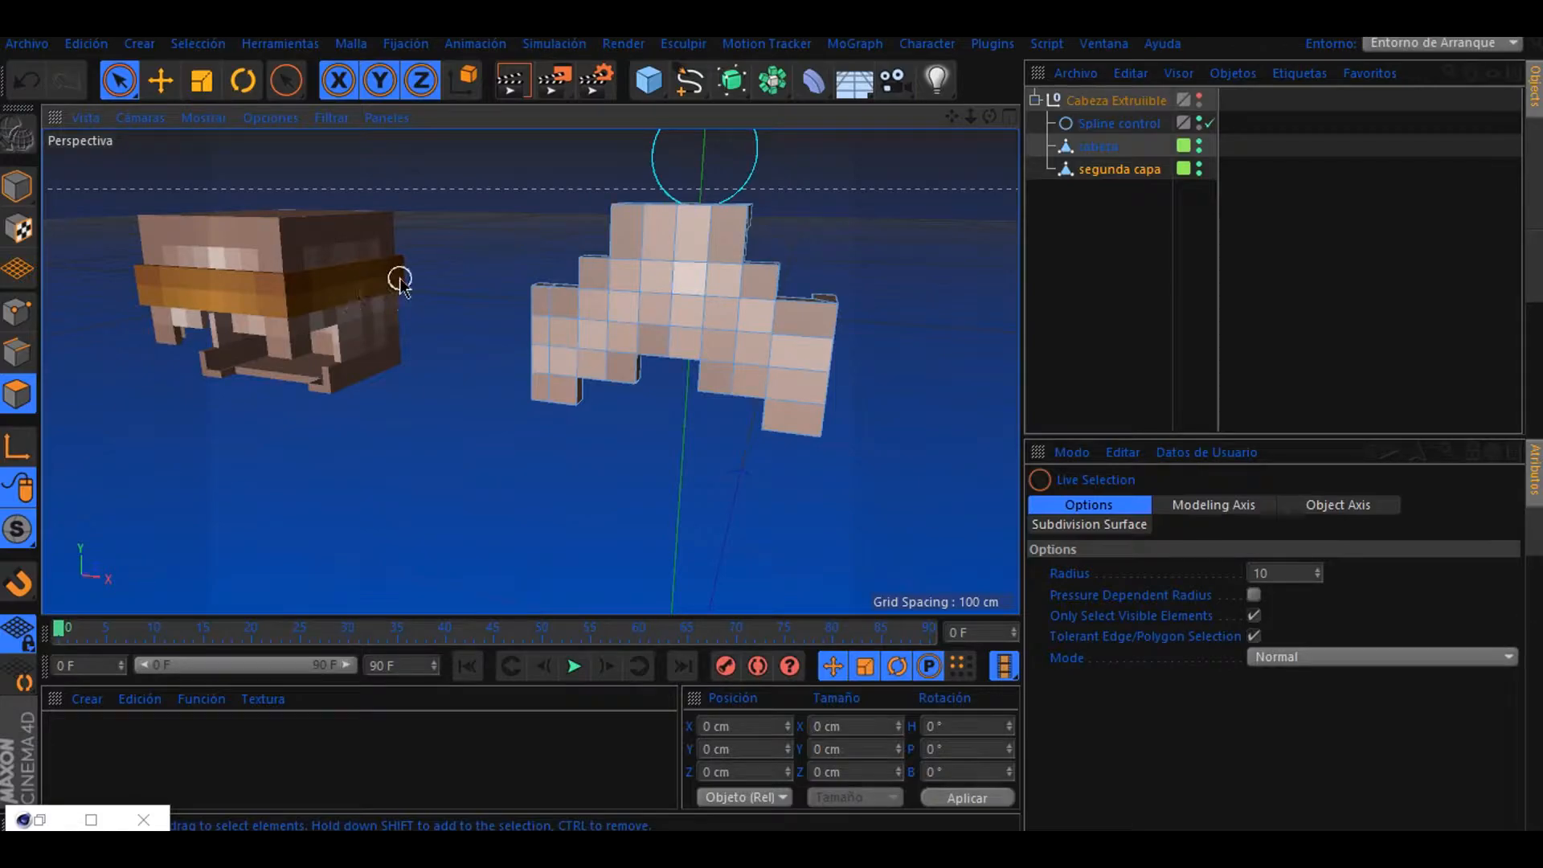
key(m)
key(i)
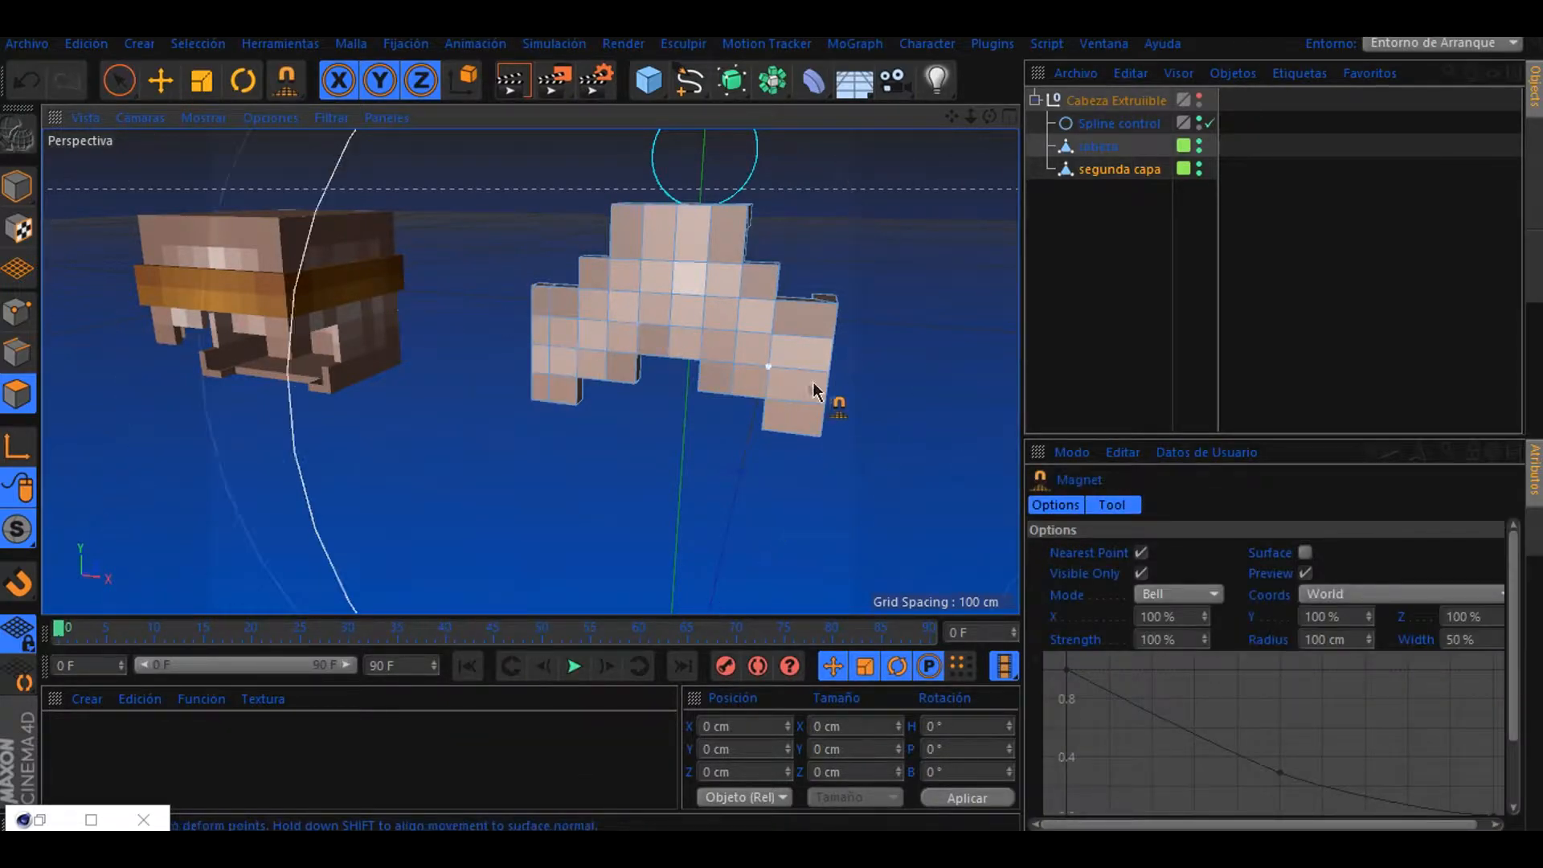
double_click(1165, 637)
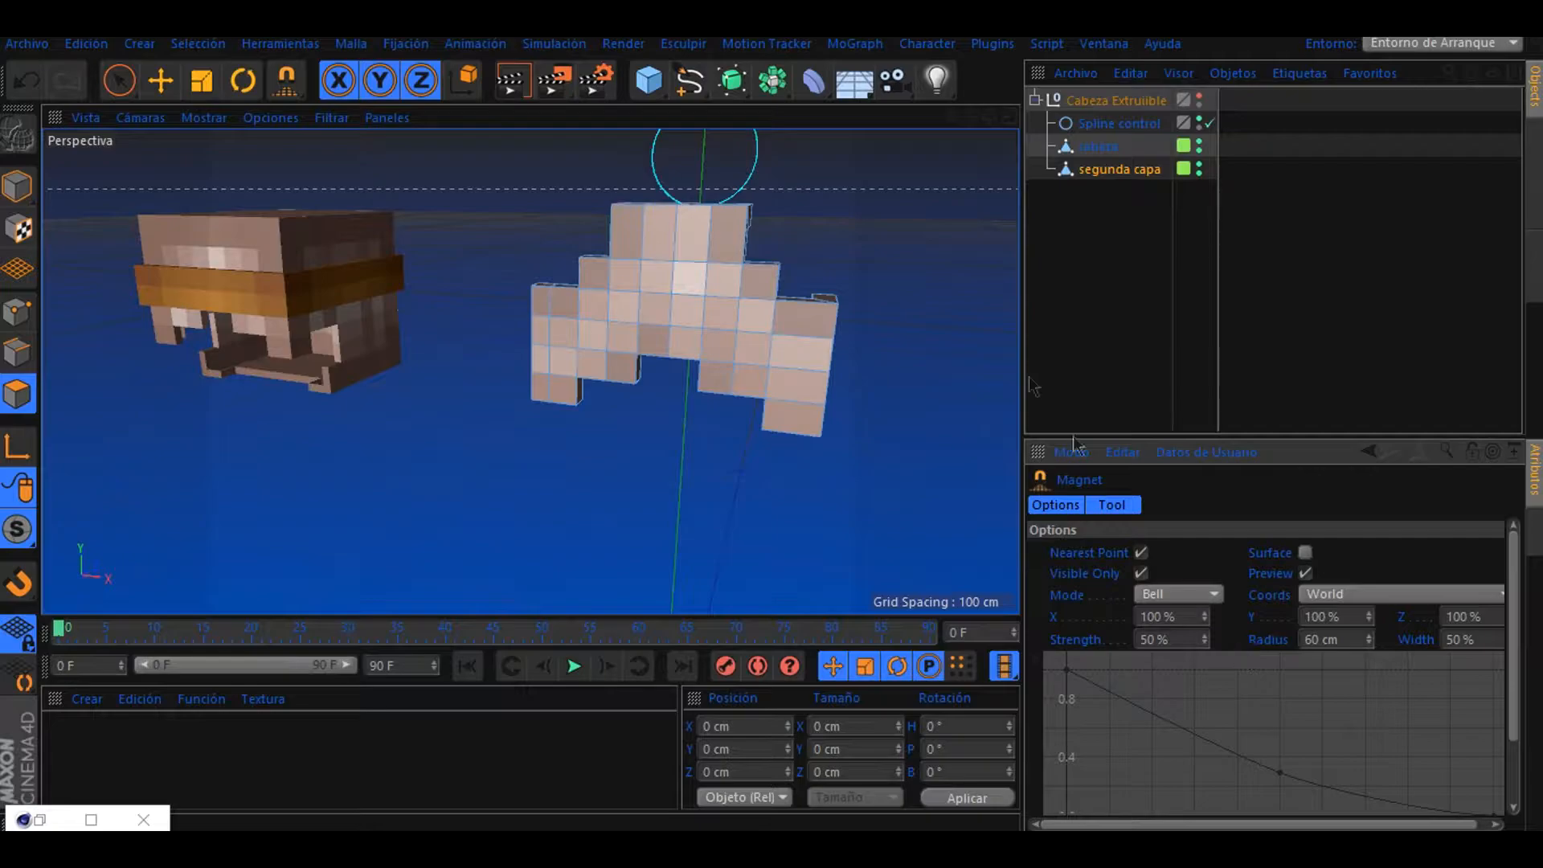
- Try pulling the front of the hair upward with the Magnet tool and undo the deformation
drag(990, 119, 916, 219)
drag(627, 299, 625, 281)
mouse_move(987, 120)
mouse_down()
mouse_move(925, 123)
mouse_move(964, 121)
mouse_up()
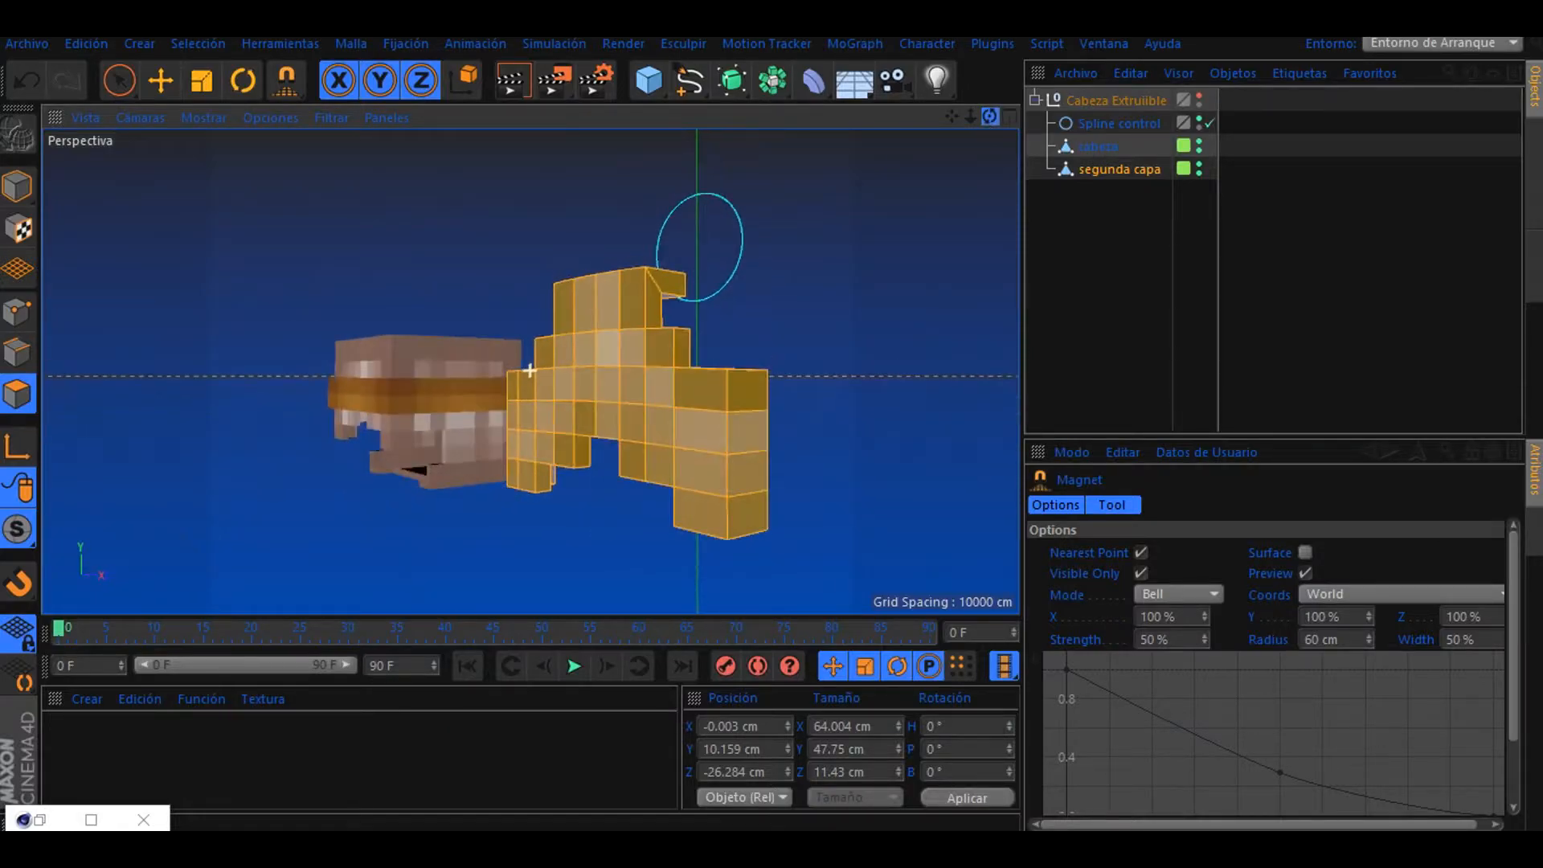
click(28, 80)
alt+drag(522, 371, 528, 370)
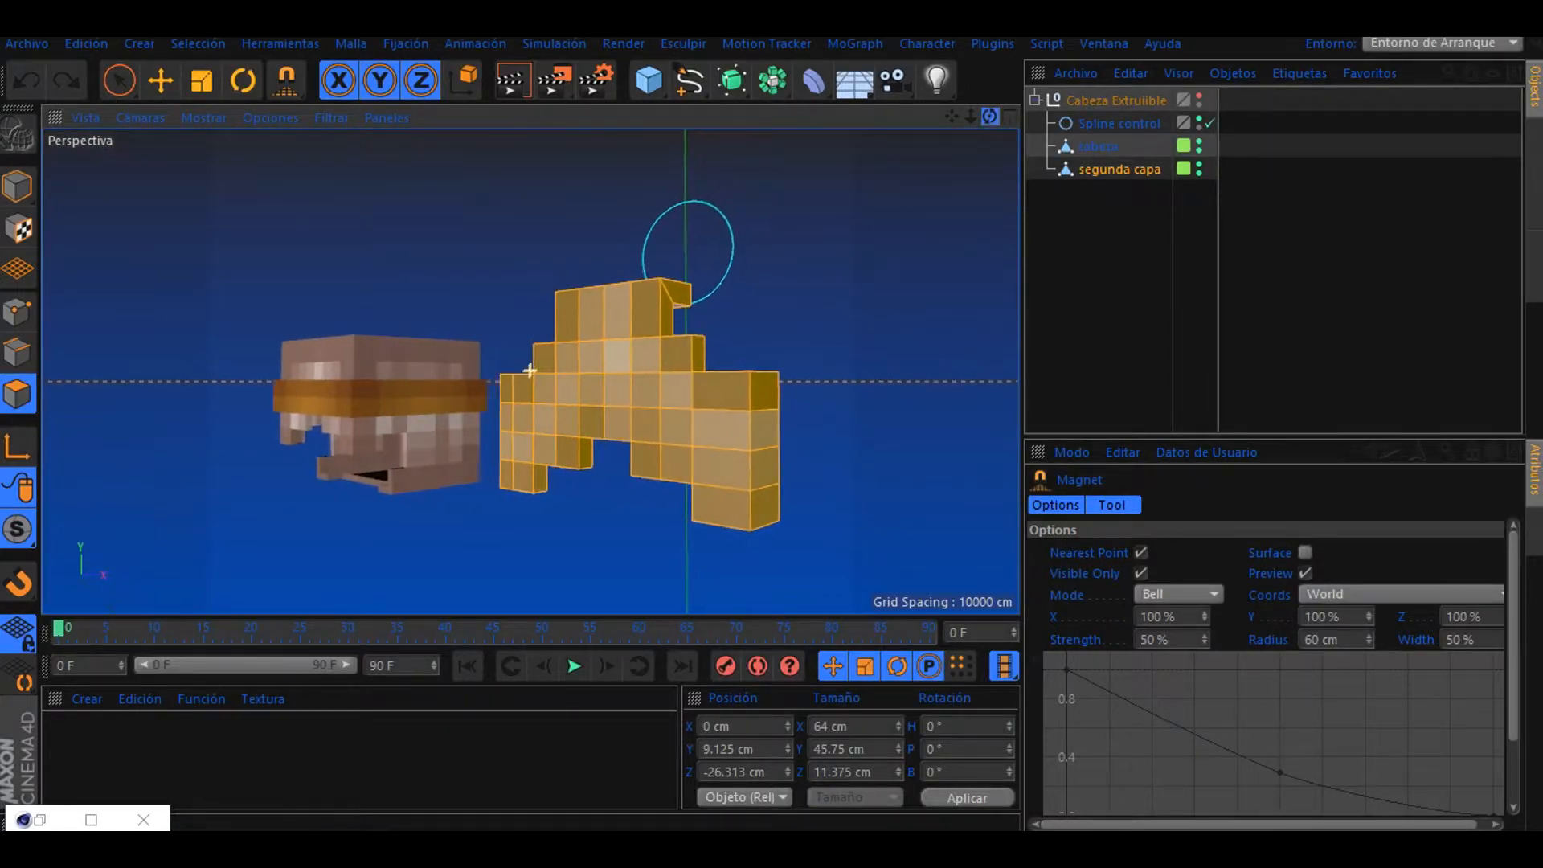
- Redo the Magnet deformation that pulls the front of the hair upward on segunda capa
key(ctrl+y)
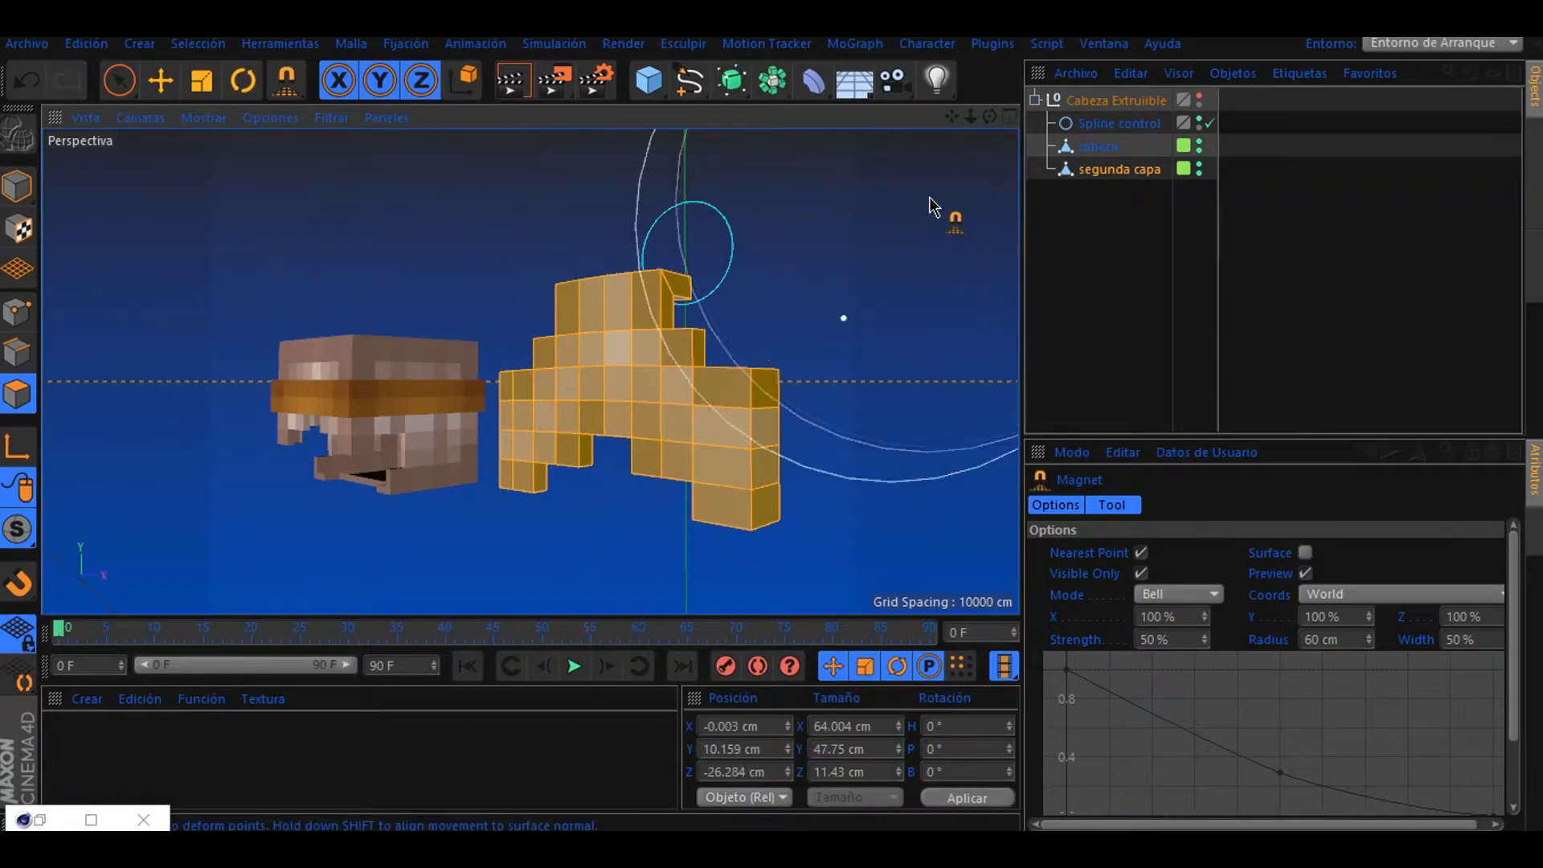
mouse_move(989, 117)
mouse_down()
mouse_move(959, 118)
mouse_move(976, 111)
mouse_up()
scroll(447, 235, up, 4)
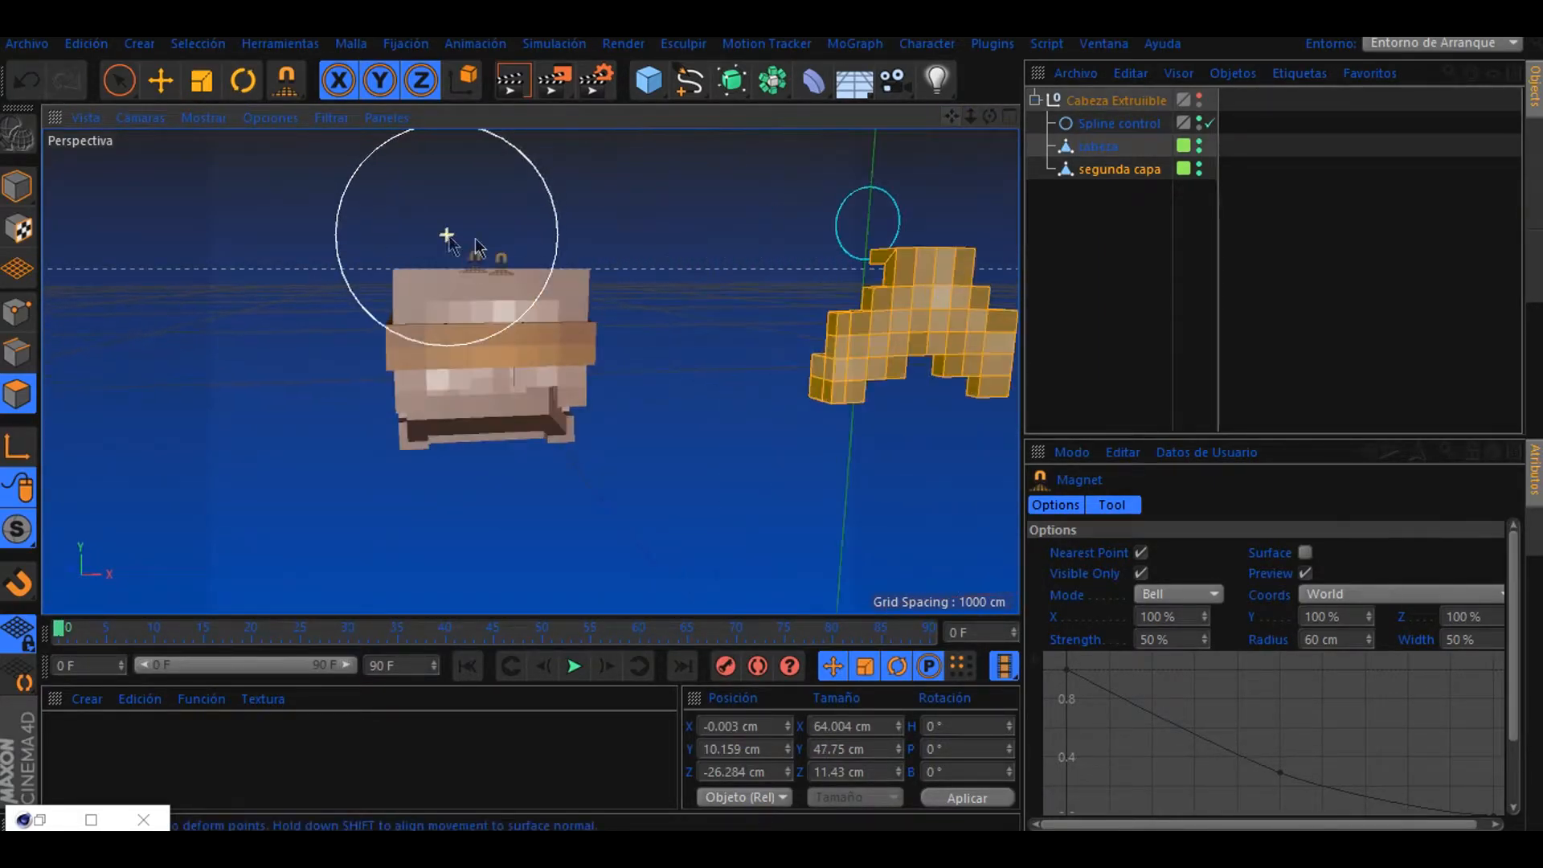
- Select all polygons of cabeza and use the Magnet tool to bulge the head's top slightly upward and its underside slightly downward
click(1071, 145)
scroll(458, 354, up, 3)
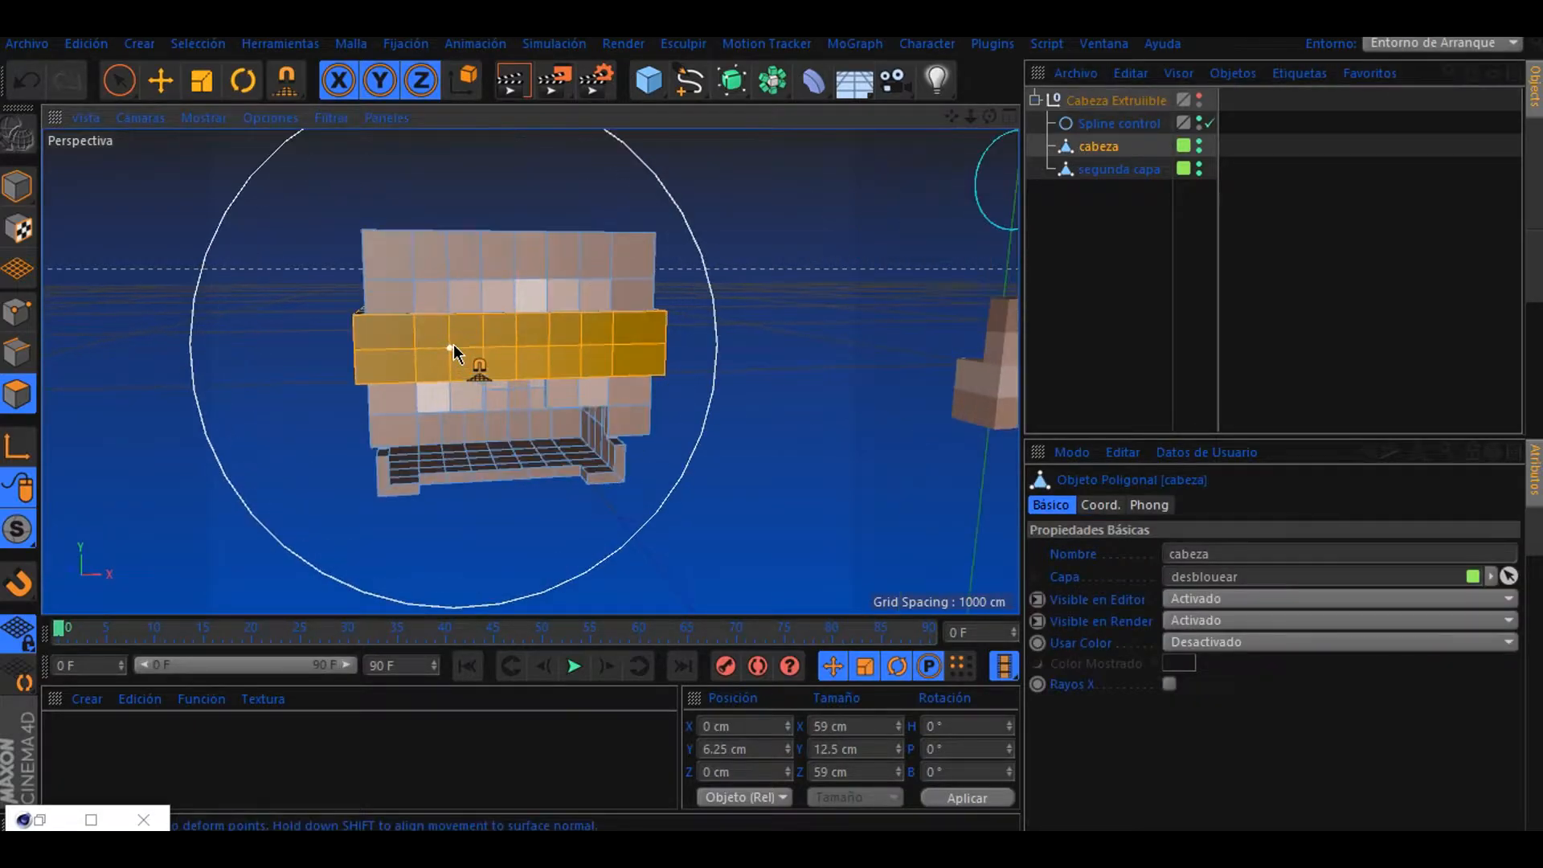
key(ctrl+a)
drag(989, 118, 987, 121)
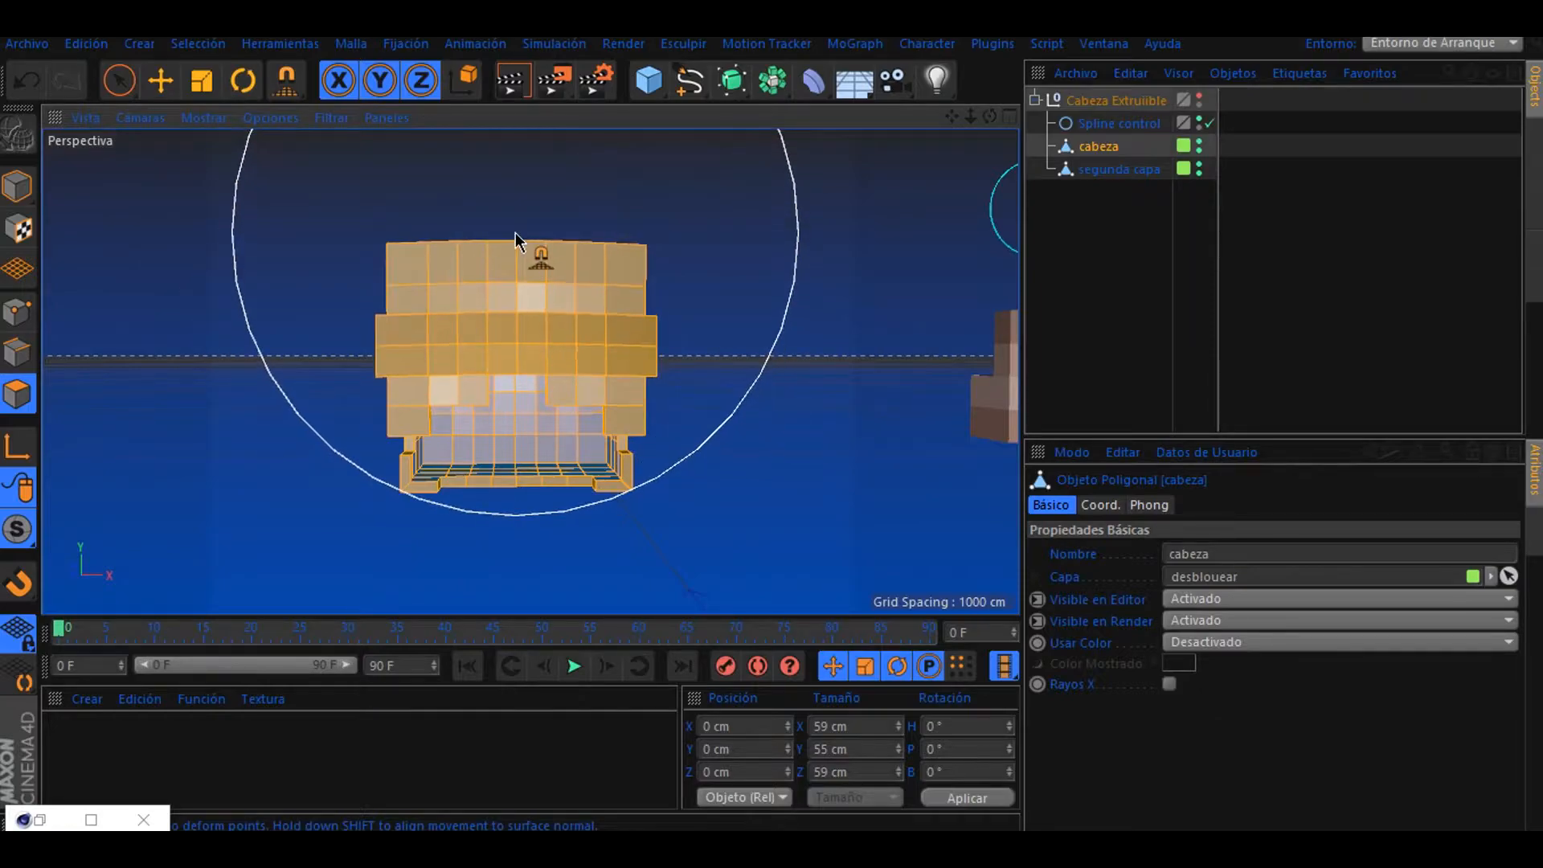
drag(521, 502, 519, 509)
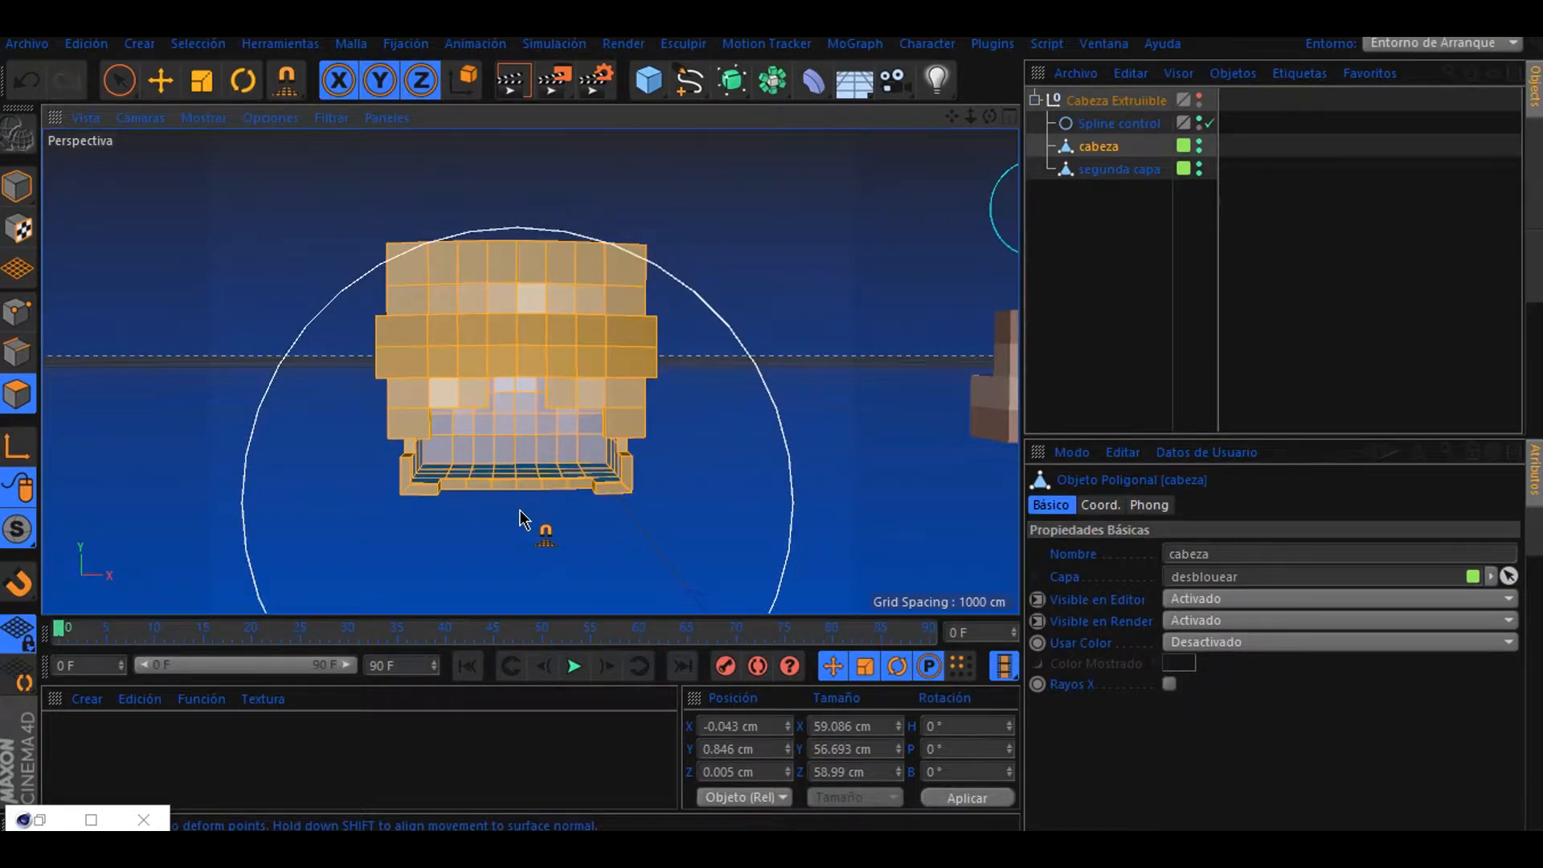
- Move the whole cabeza object to X position 0 cm so the head sits behind the hair piece
click(17, 186)
click(161, 80)
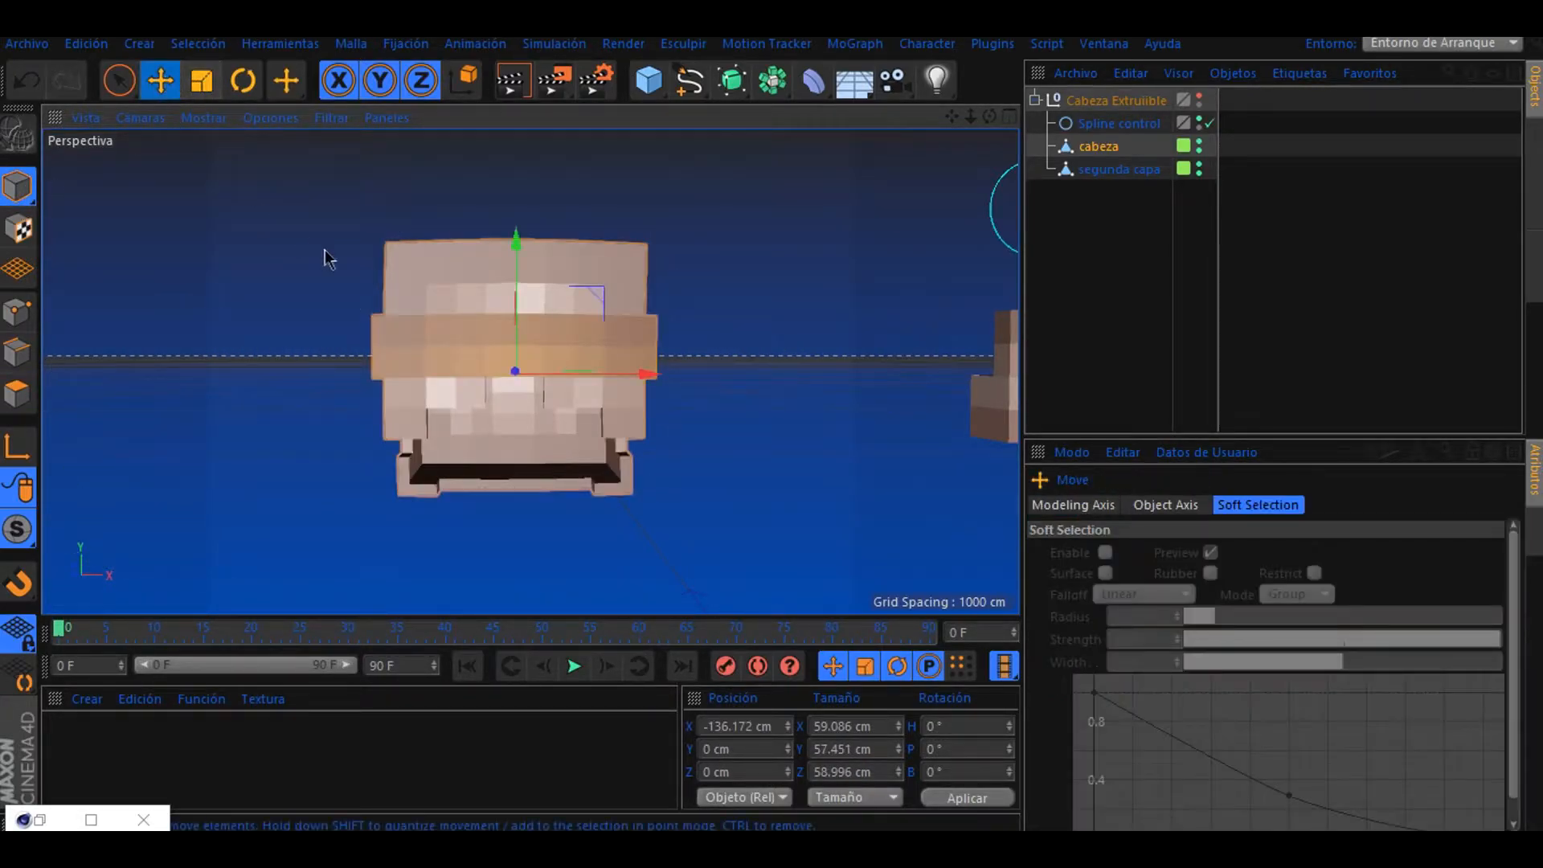
scroll(325, 258, down, 4)
scroll(510, 247, up, 2)
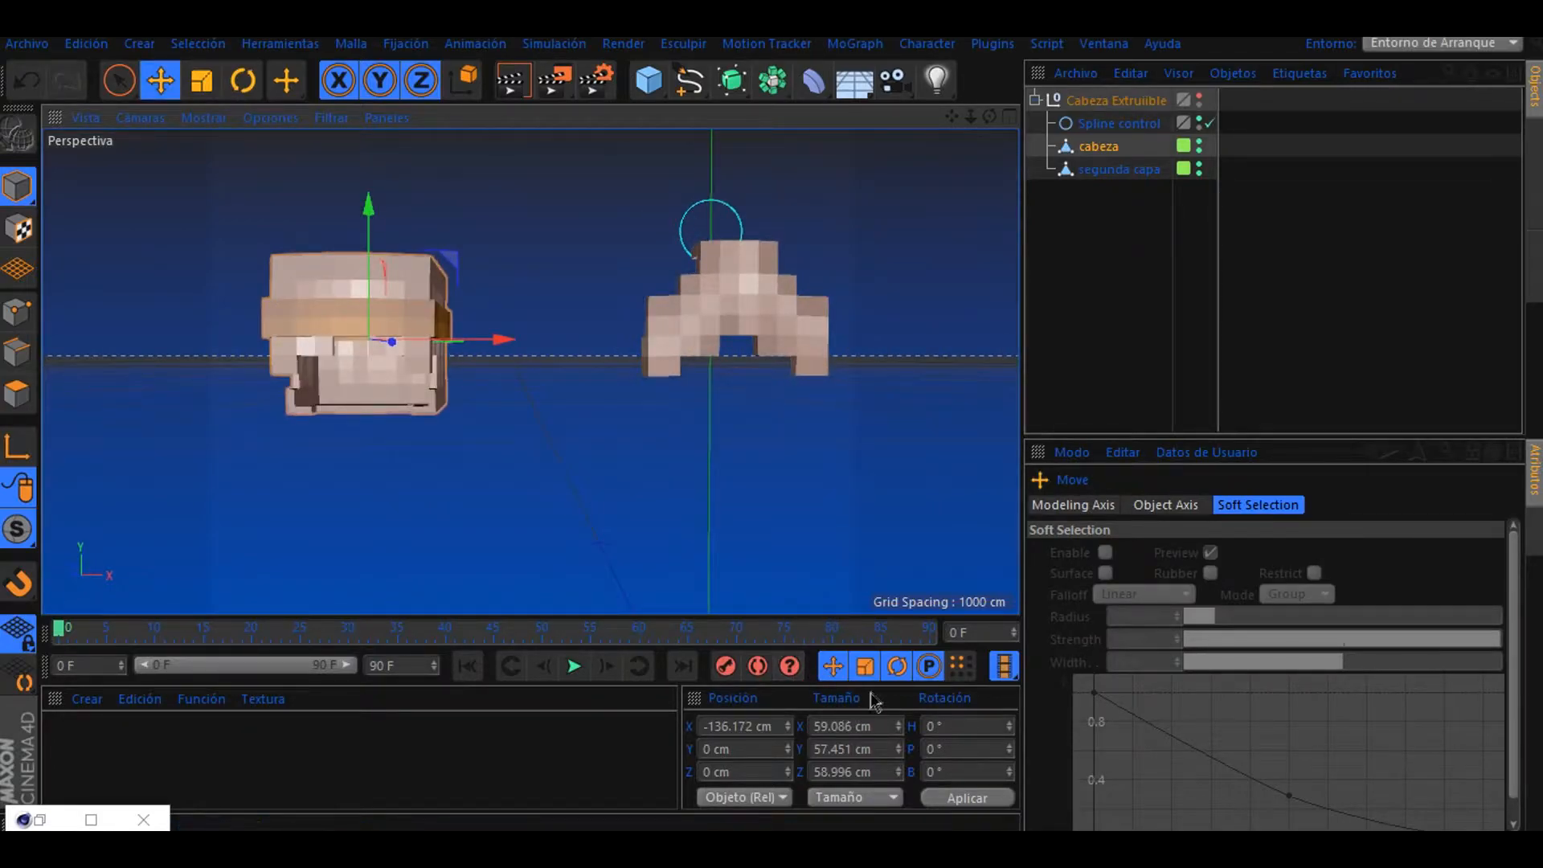
double_click(756, 725)
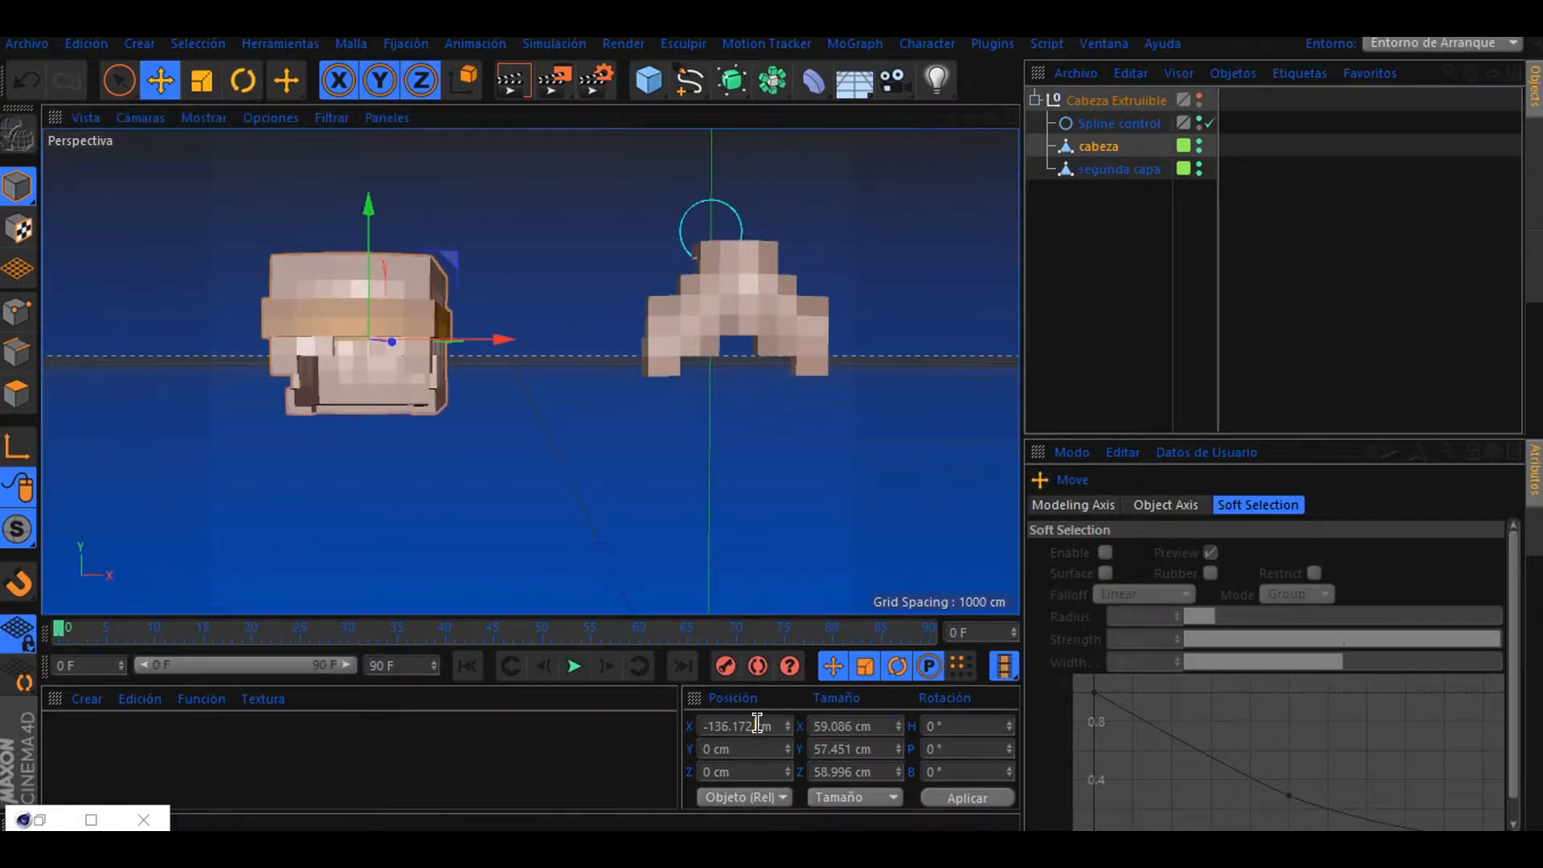
text(0)
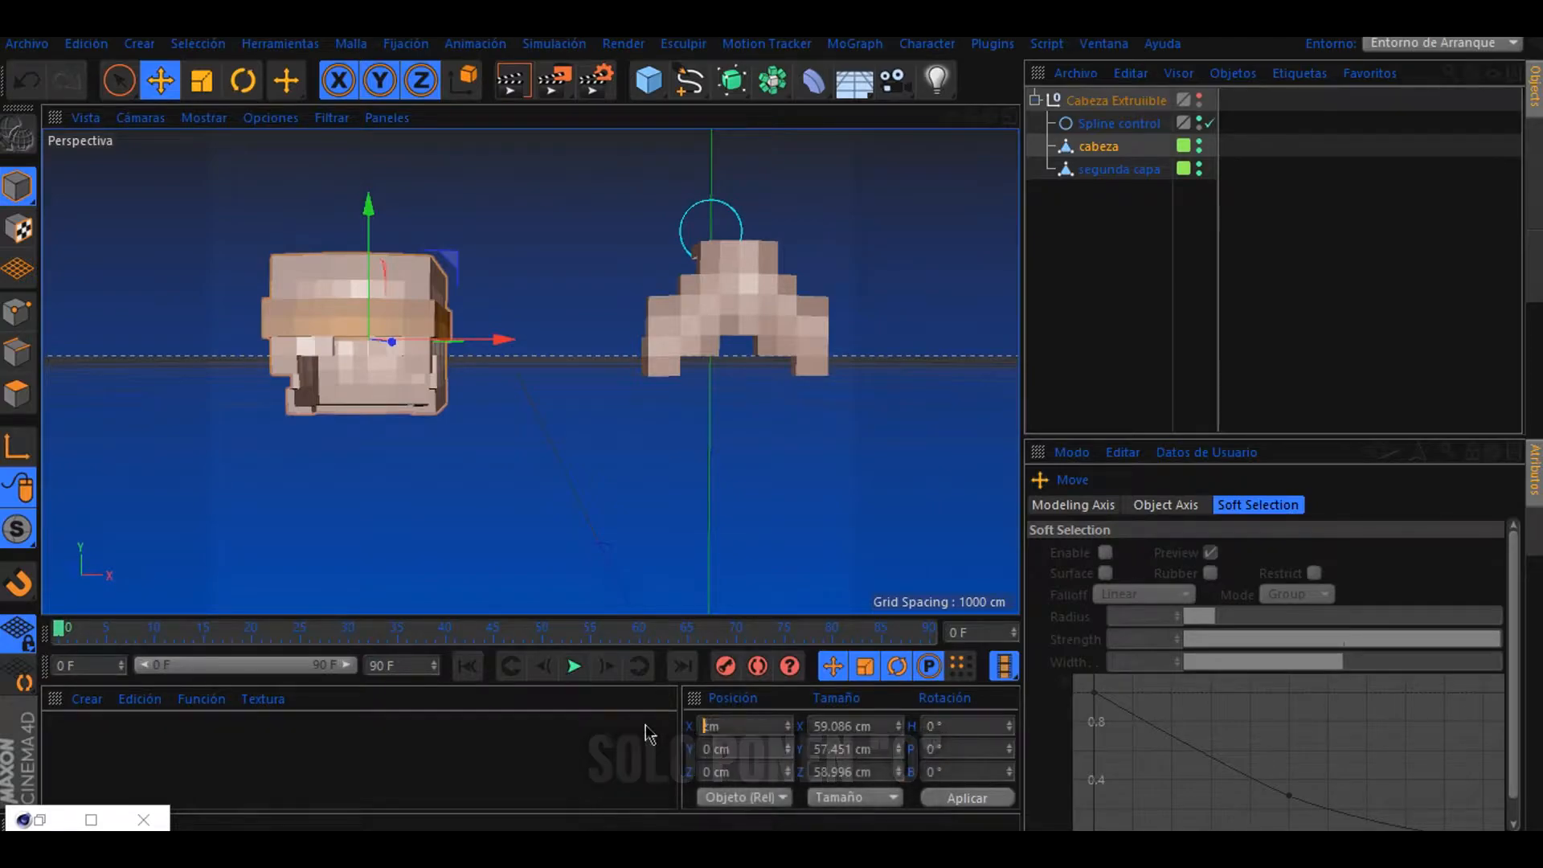
key(Return)
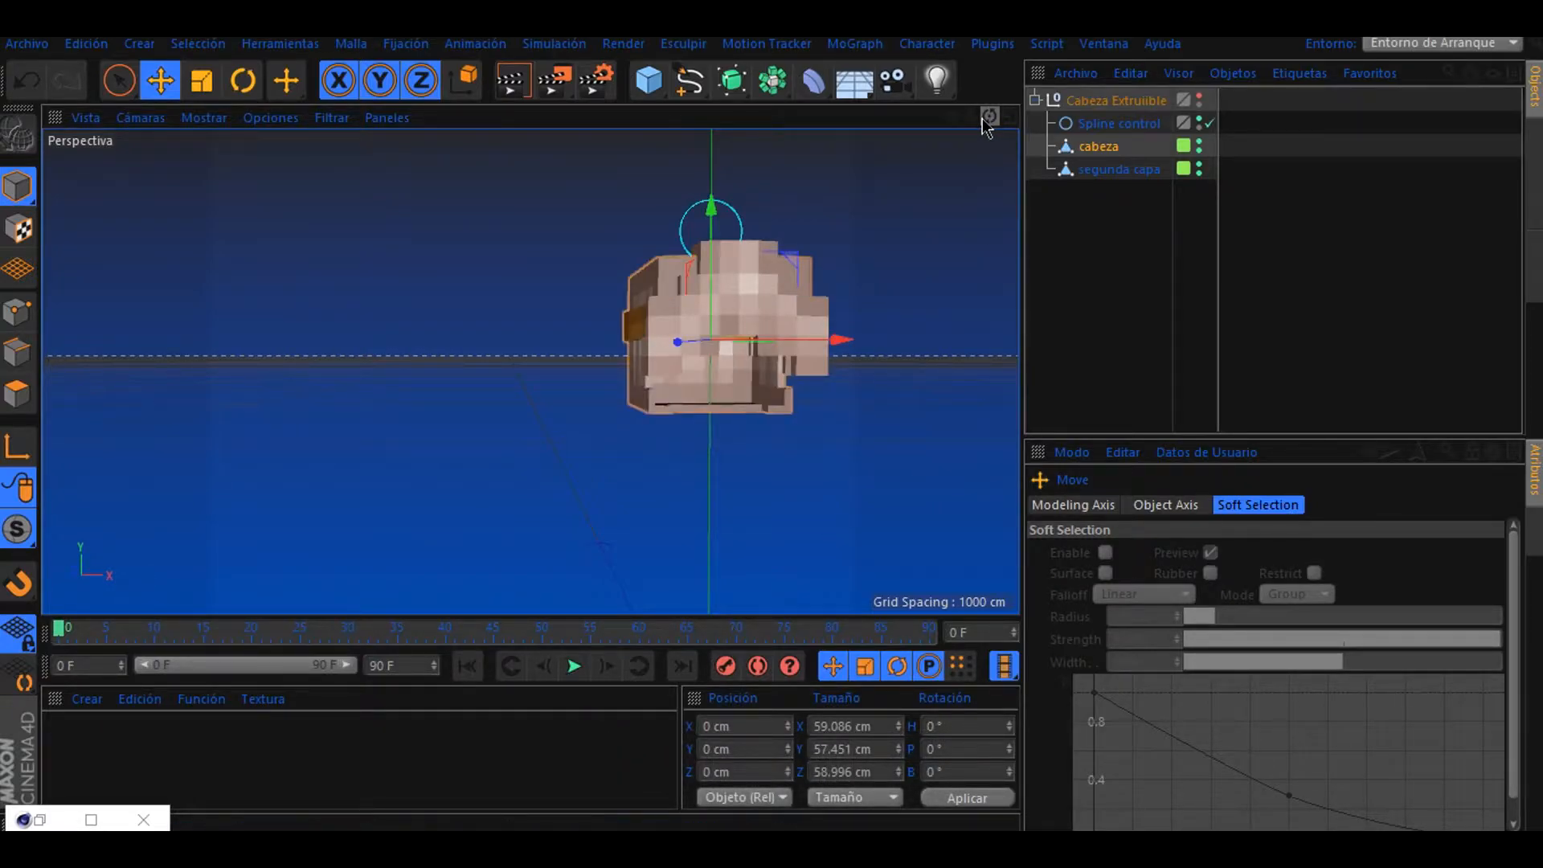
drag(951, 117, 798, 121)
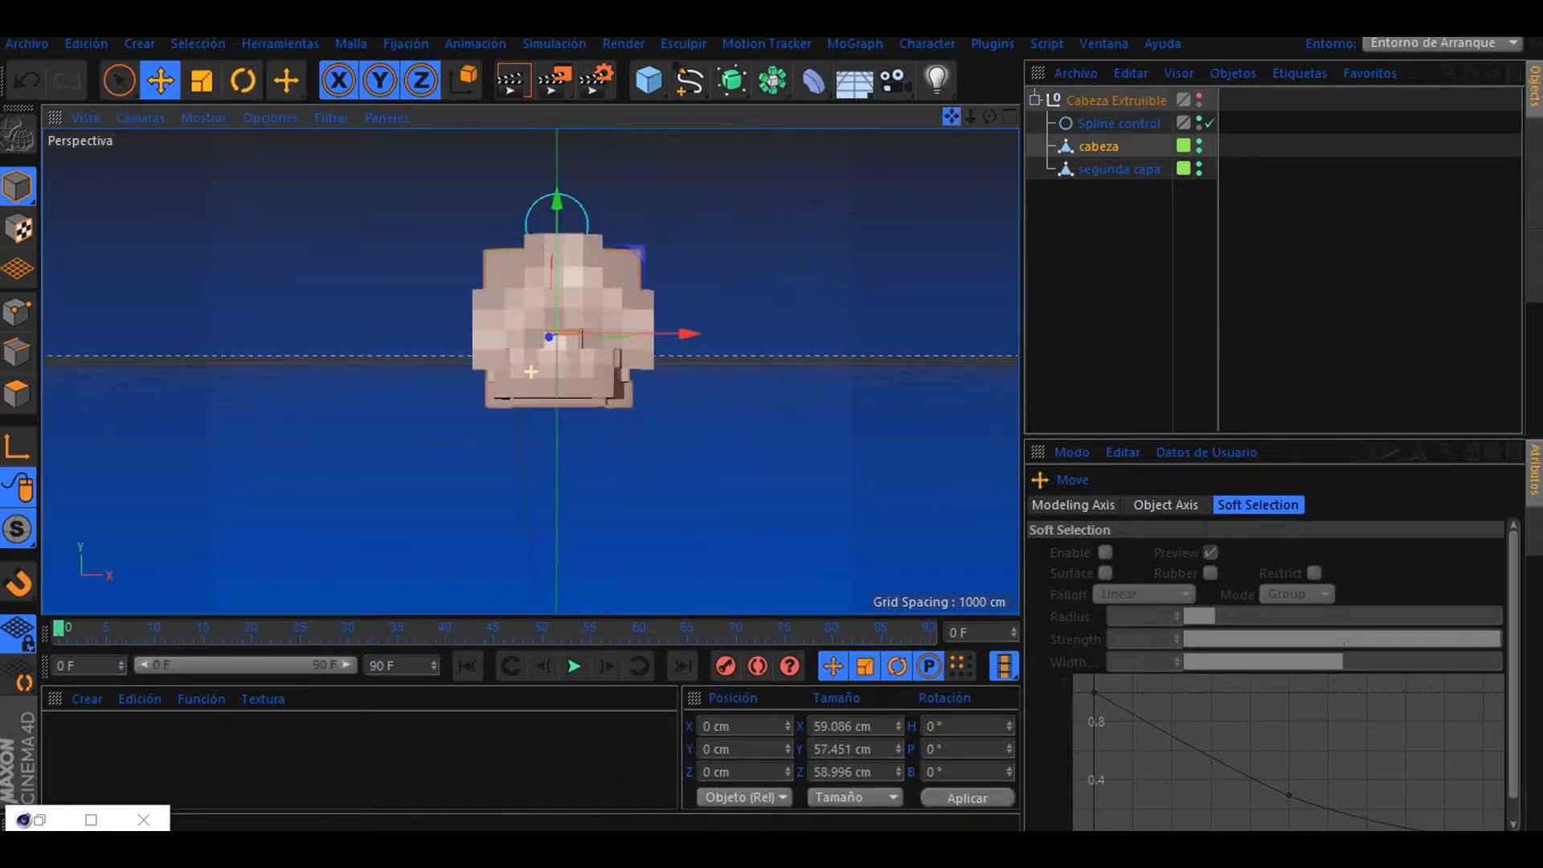
drag(989, 117, 415, 338)
- Open rig anishwij v9.lib4d from the Tutorial Wallpaper folder and load its 1.Default character rig into the scene
click(31, 85)
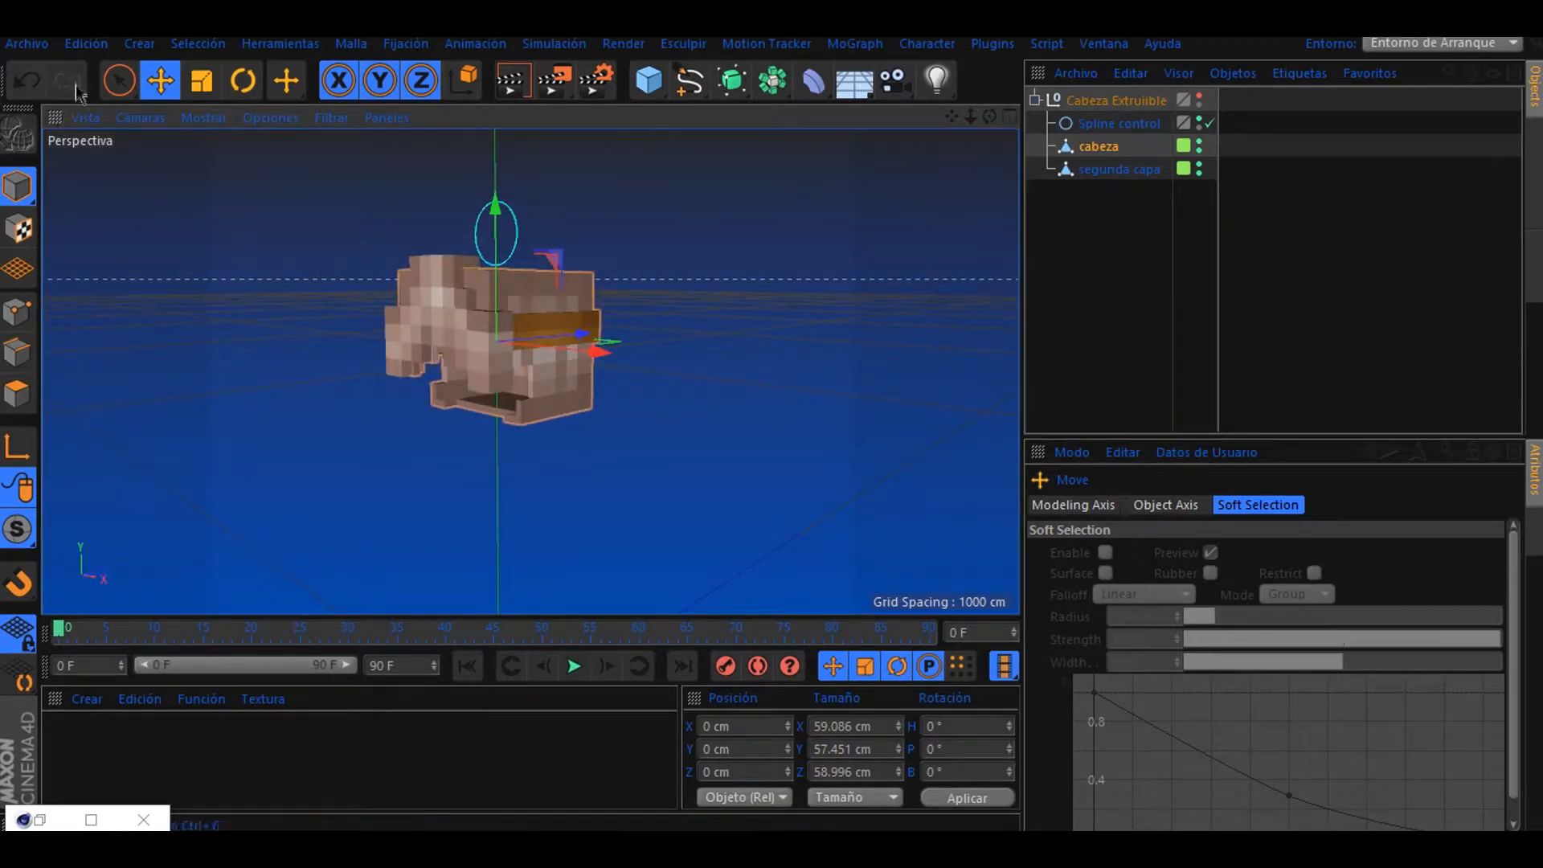
click(33, 45)
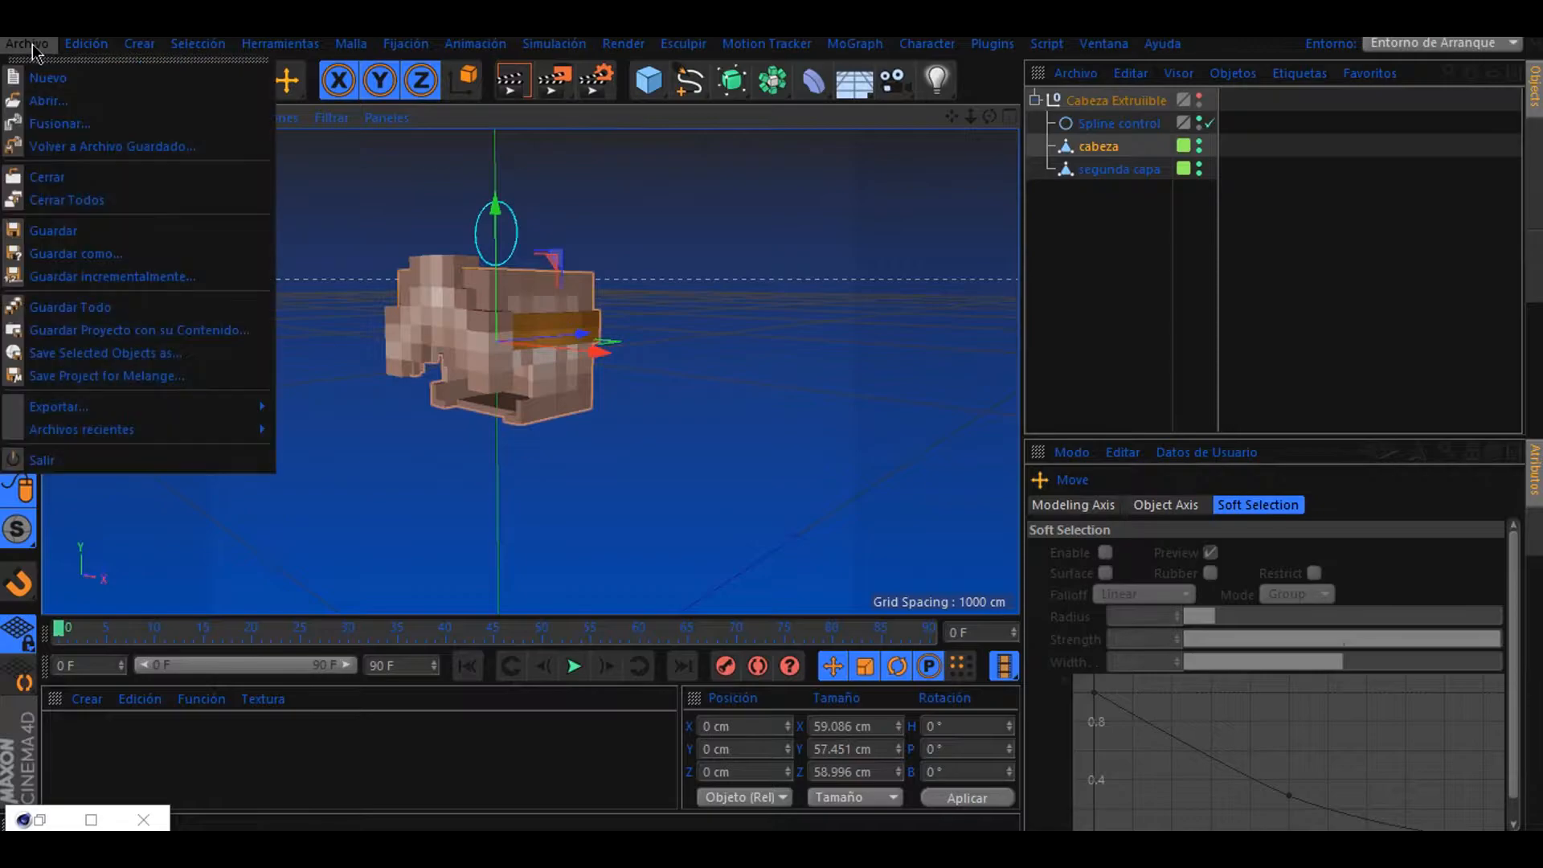
click(41, 104)
click(433, 197)
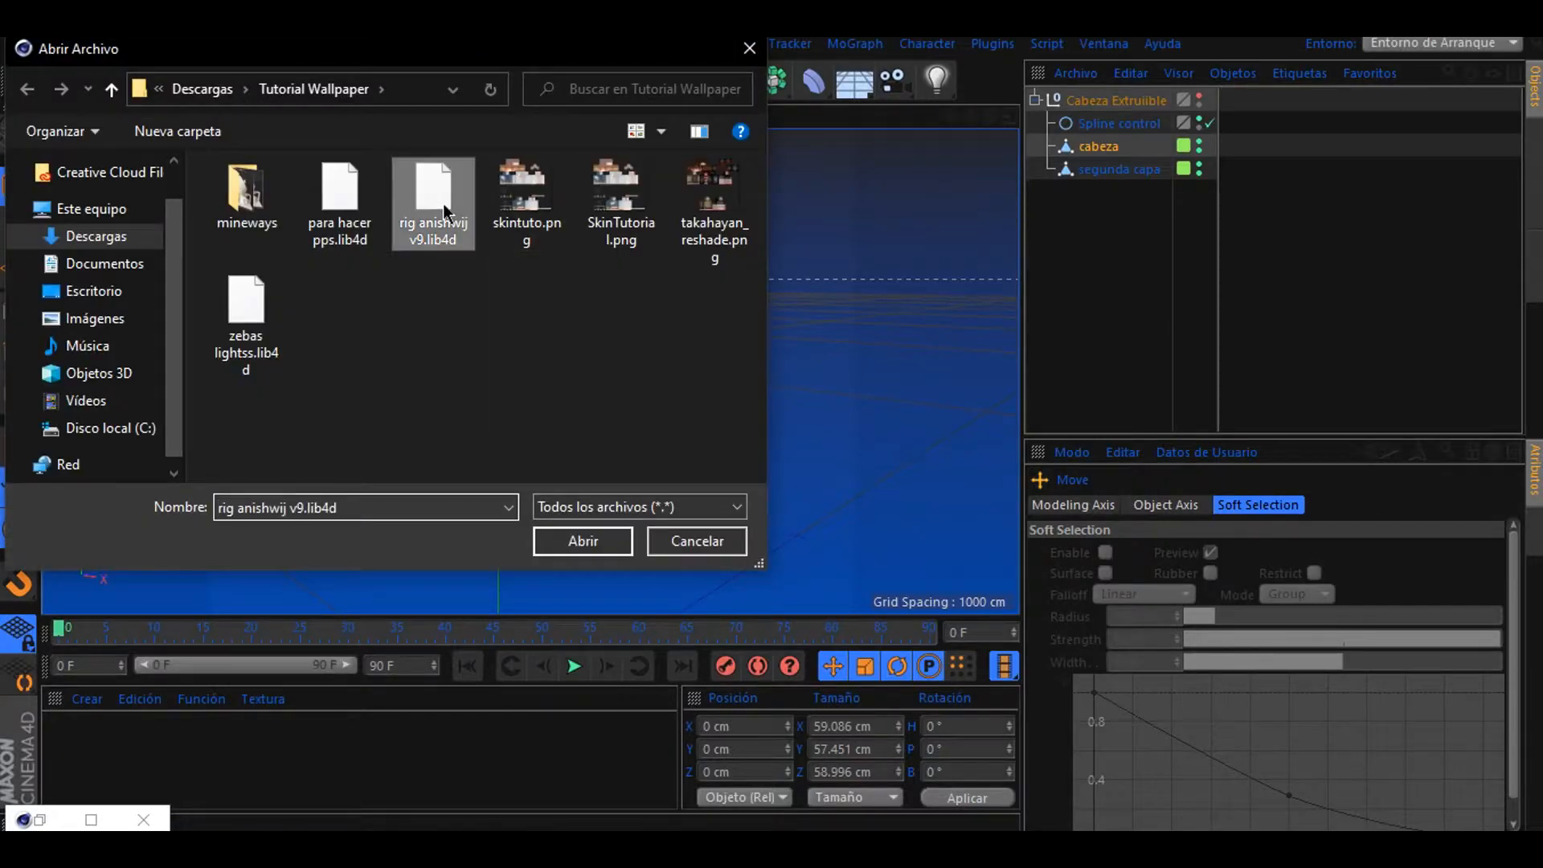
double_click(433, 197)
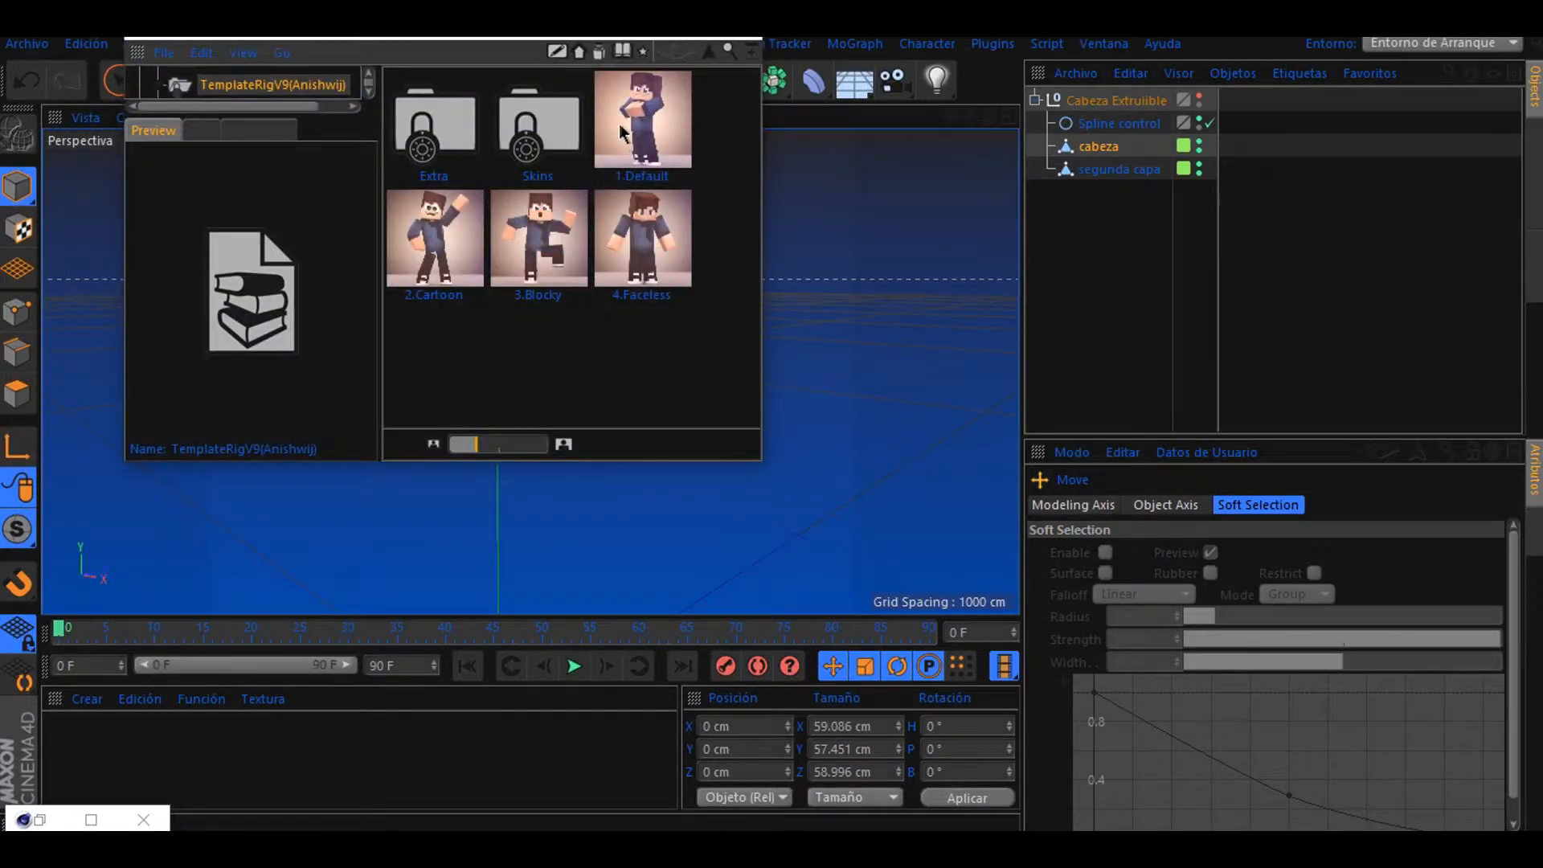
click(622, 132)
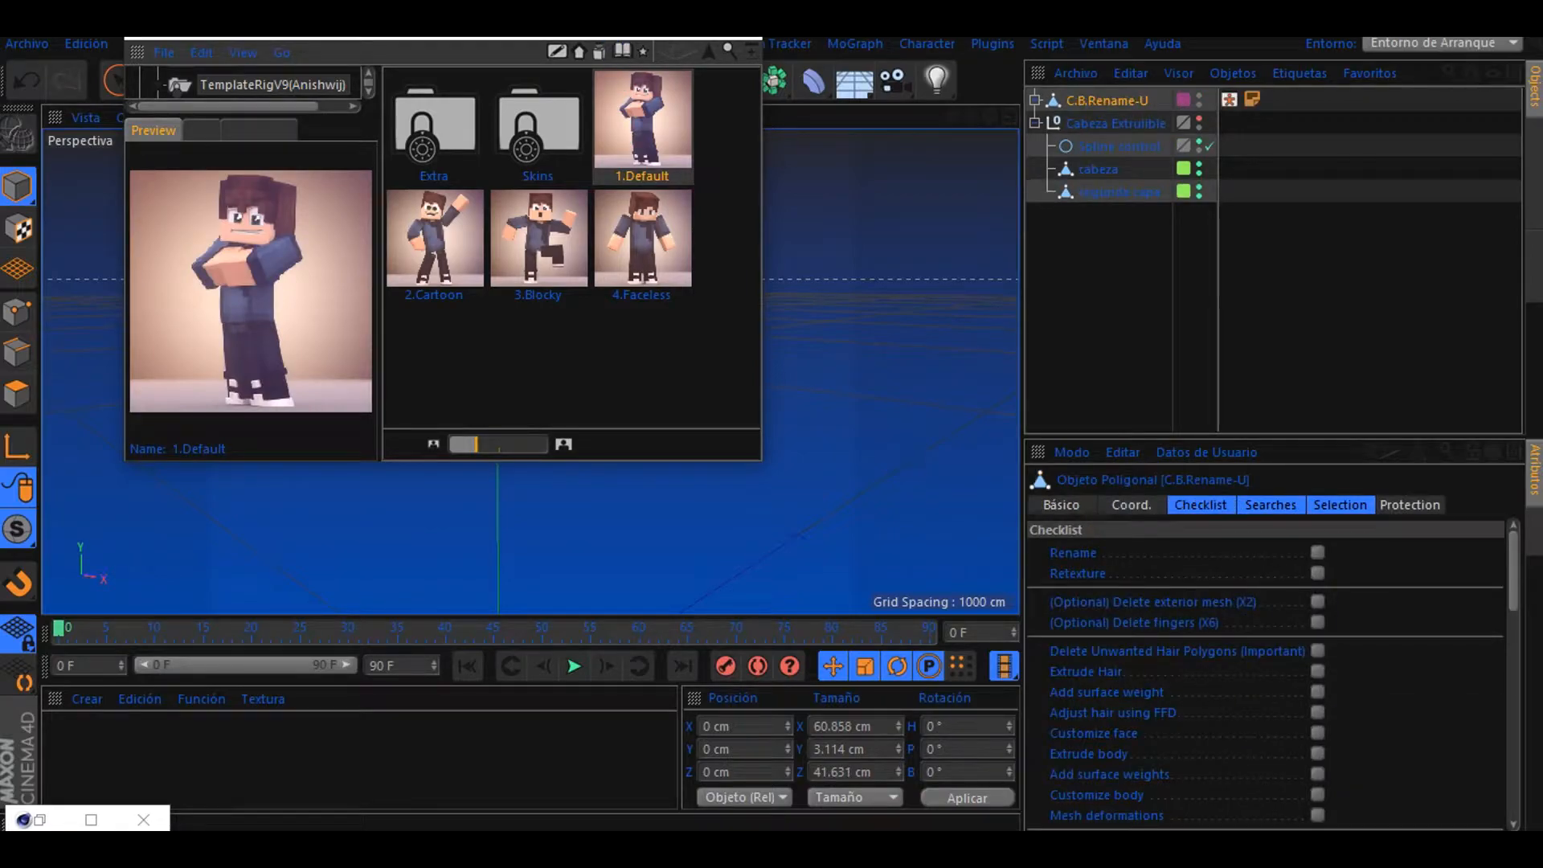
click(633, 26)
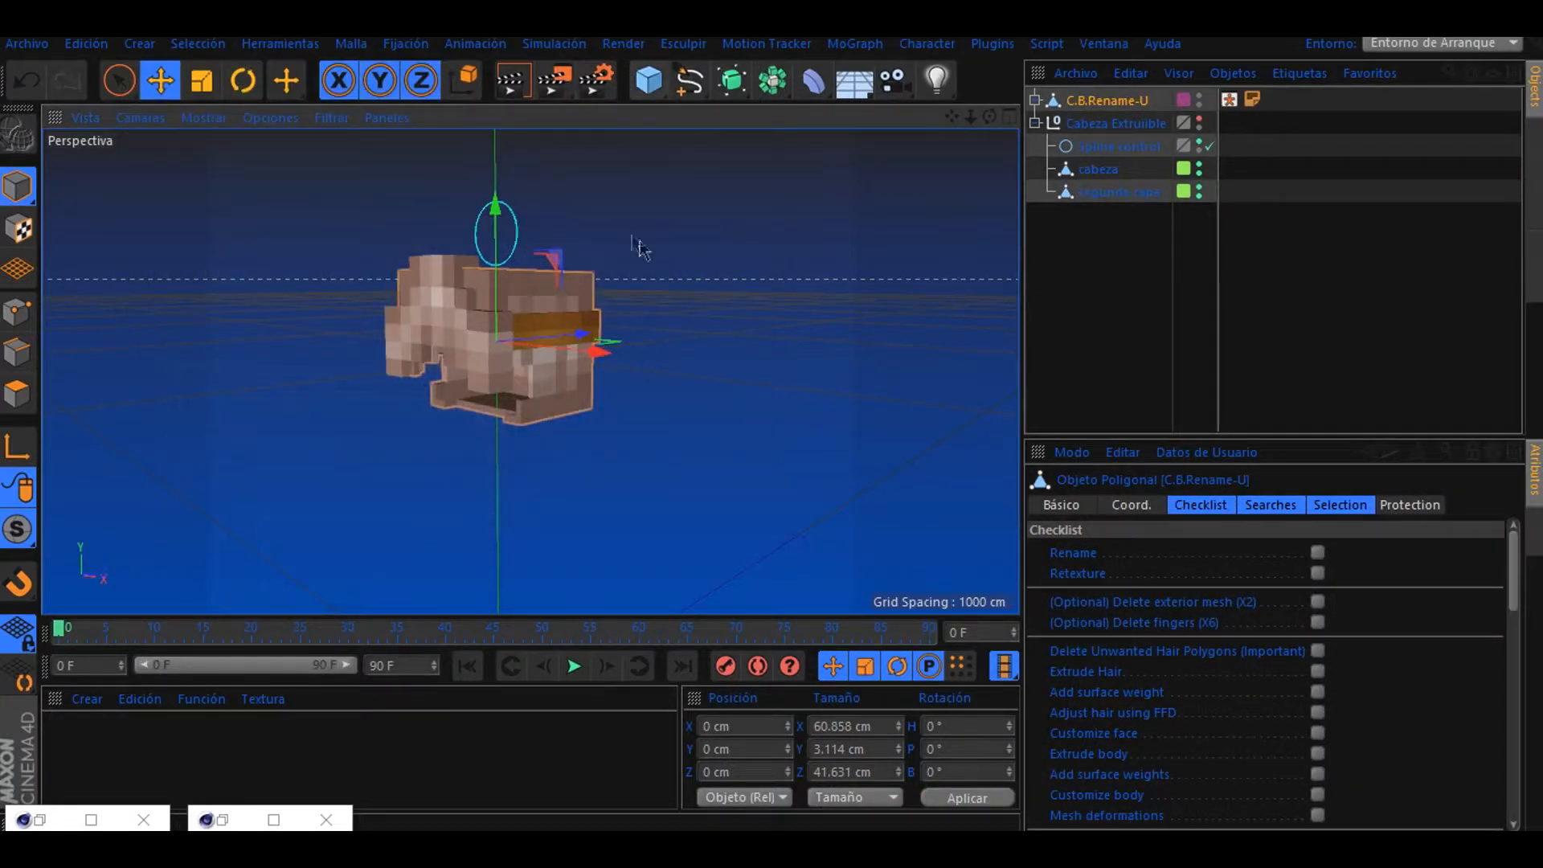
- Select the customization controller above the rig's head and load skintuto.png as the Head texture
drag(970, 121, 979, 123)
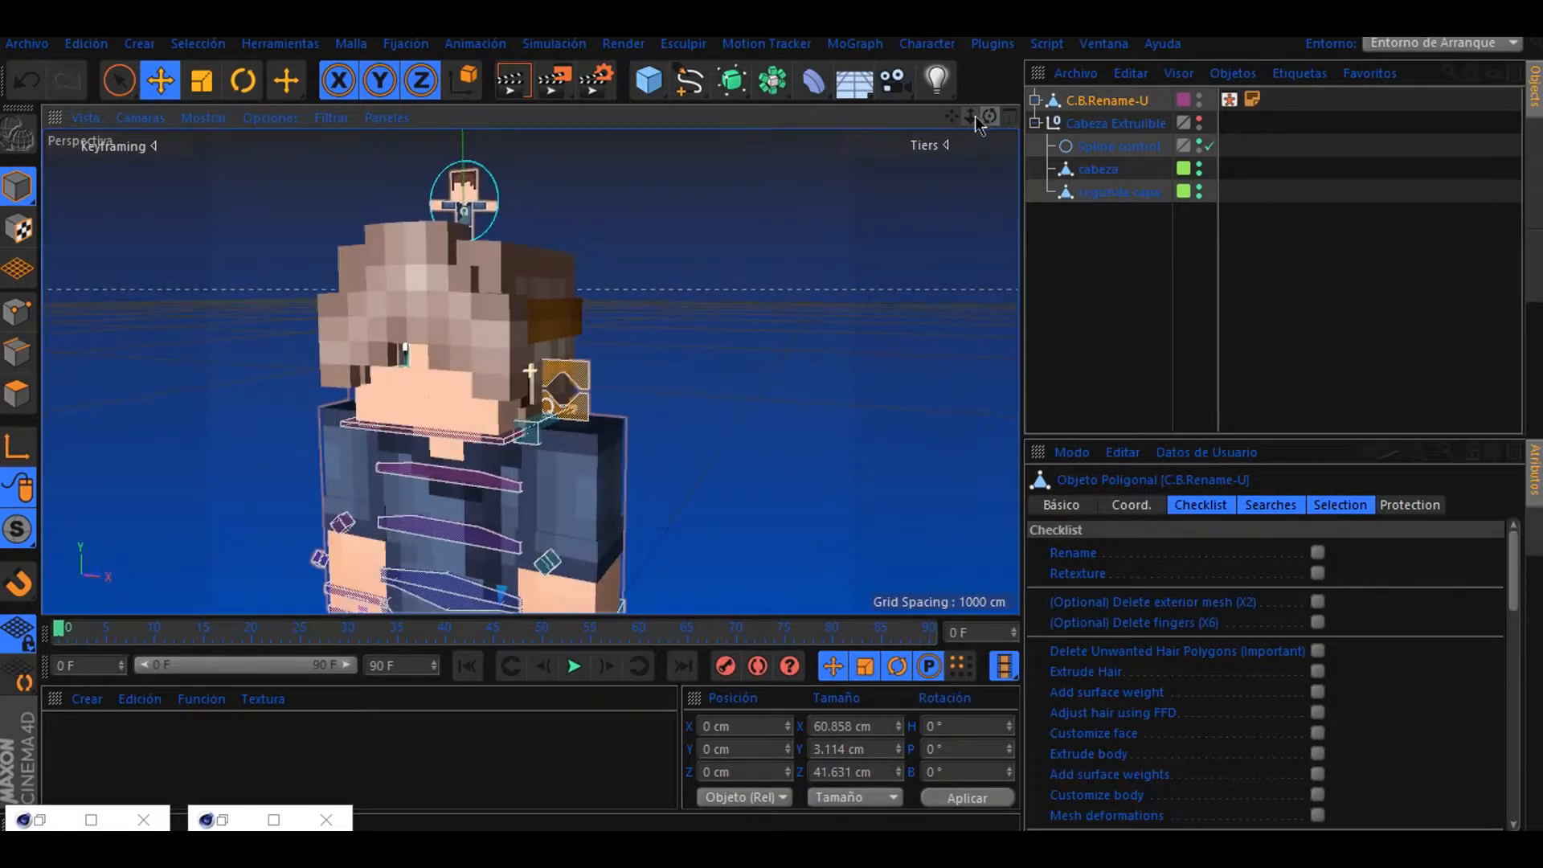
click(487, 210)
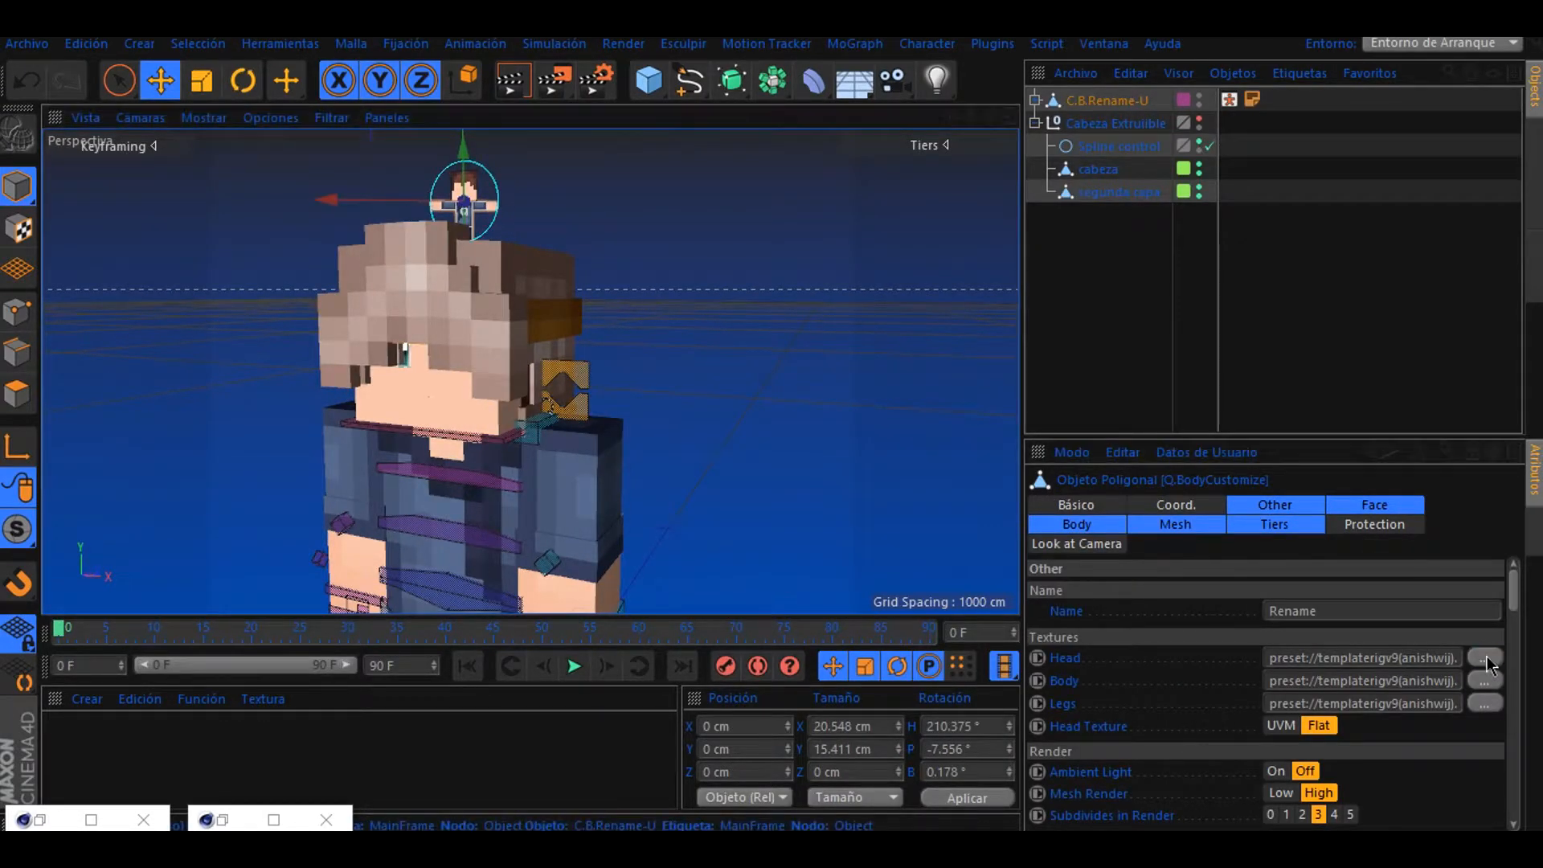
click(1484, 657)
double_click(530, 201)
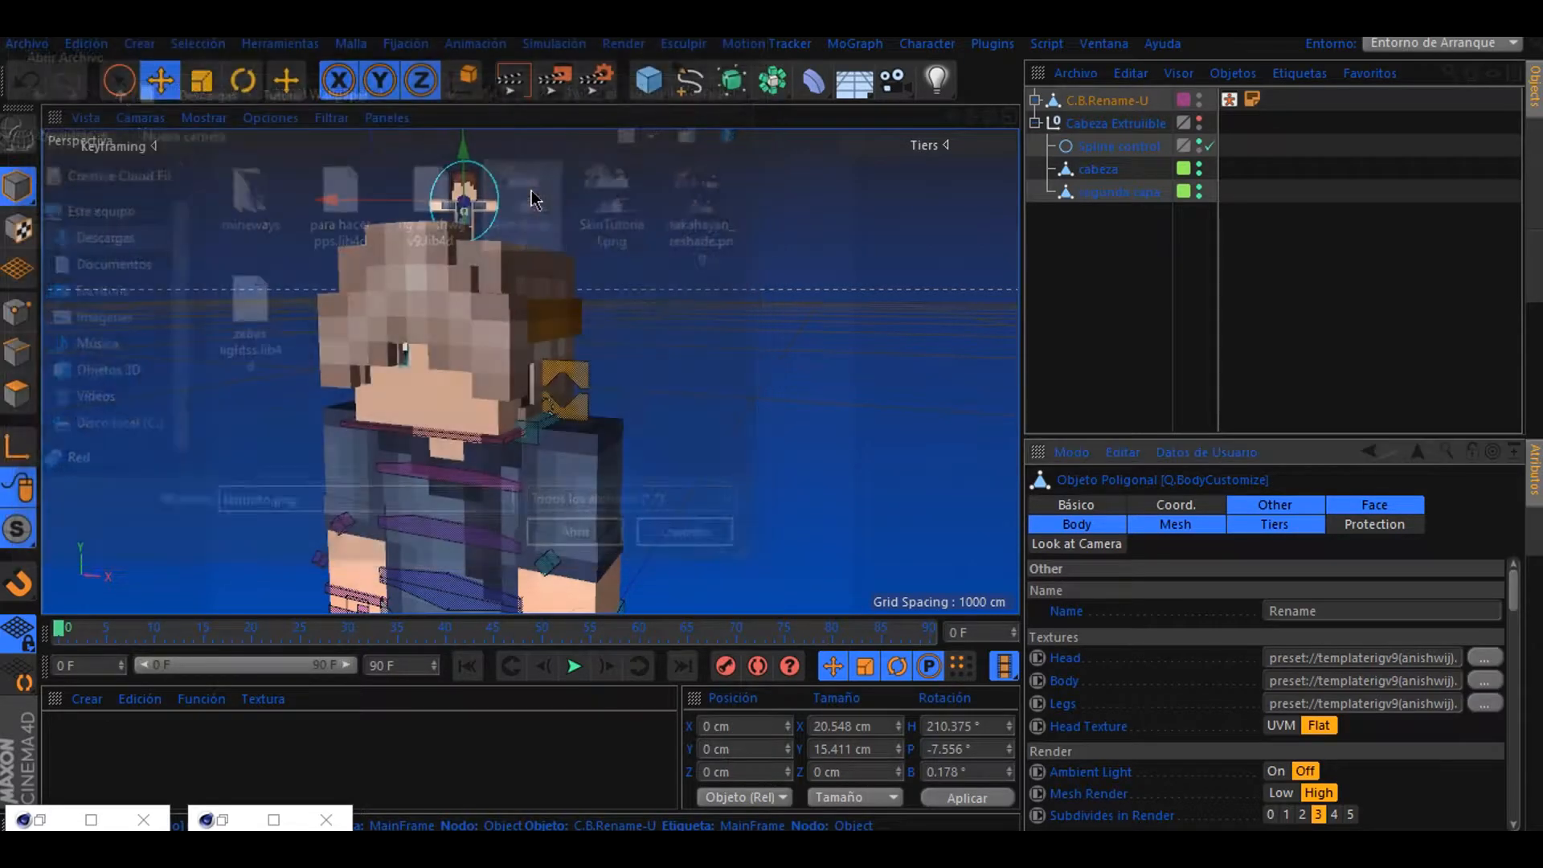
- Copy the Head texture's skintuto.png path into the rig's Body and Legs texture settings
click(1329, 658)
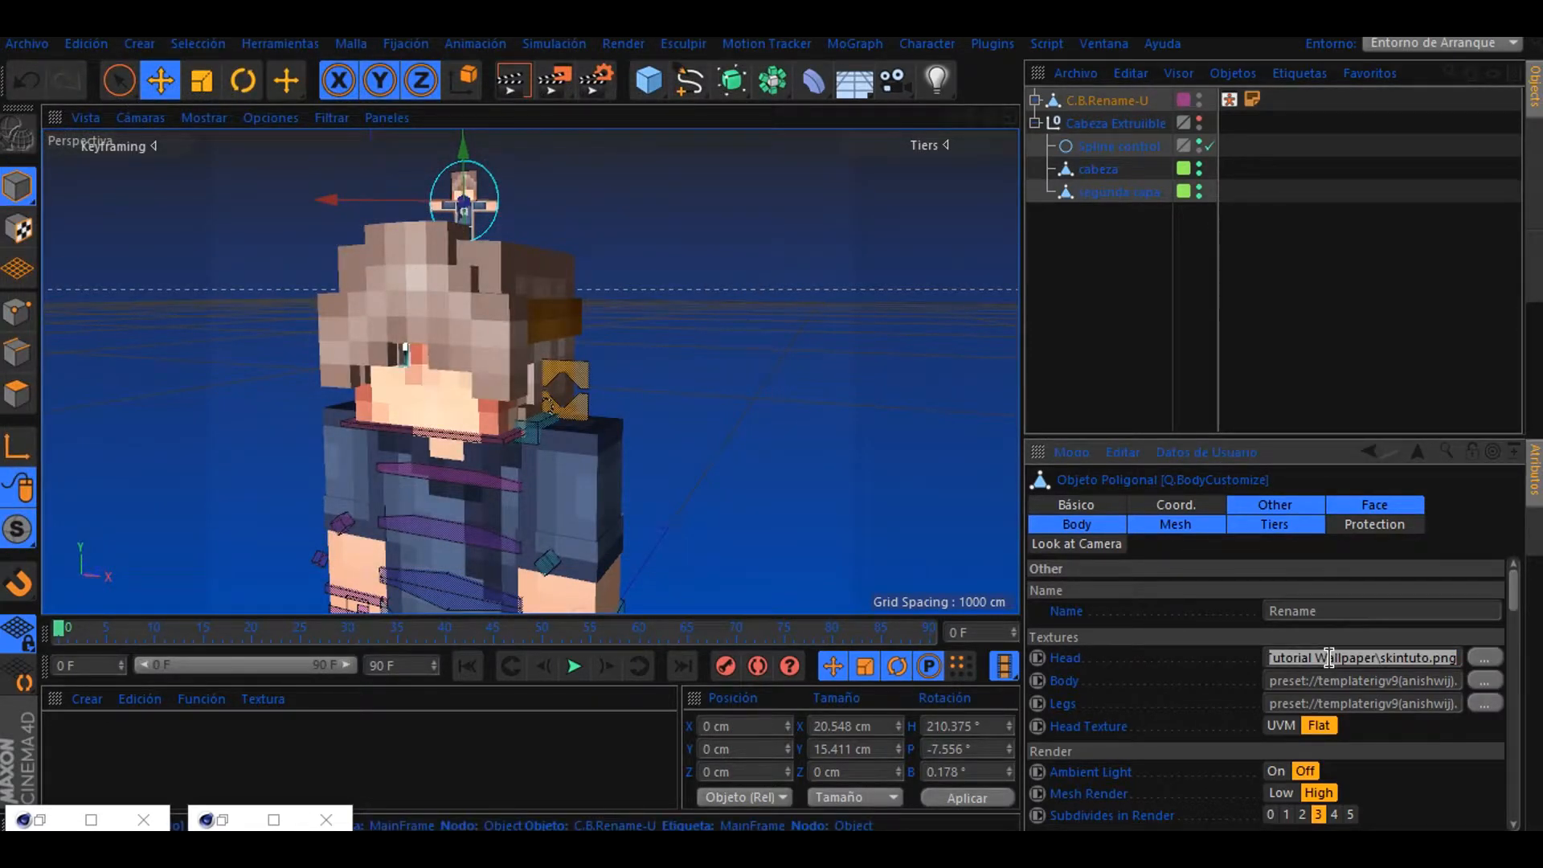
double_click(1332, 677)
key(BackSpace)
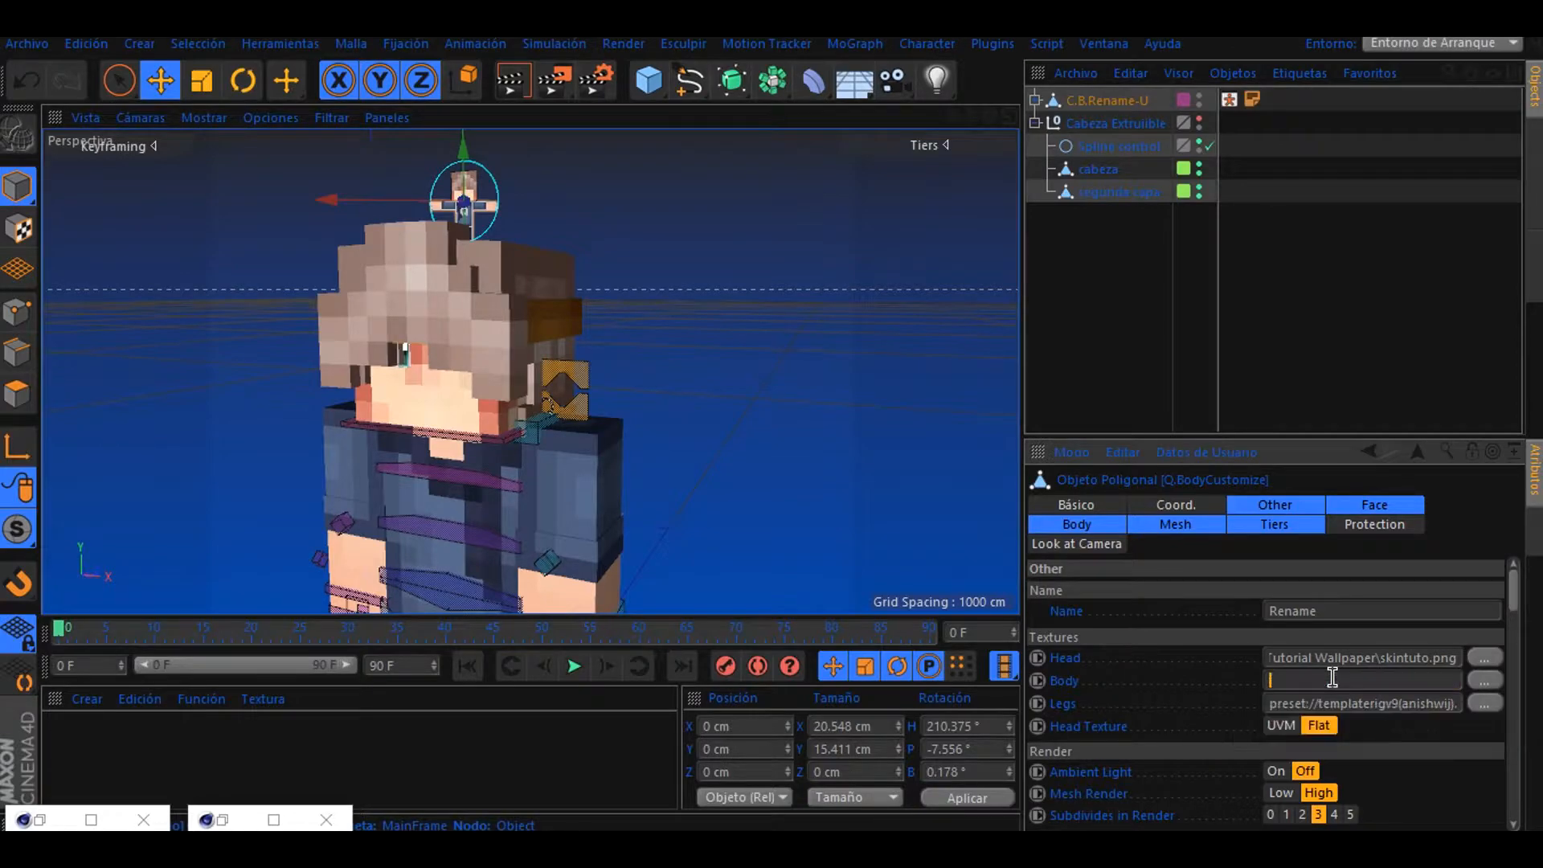
double_click(1315, 702)
key(BackSpace)
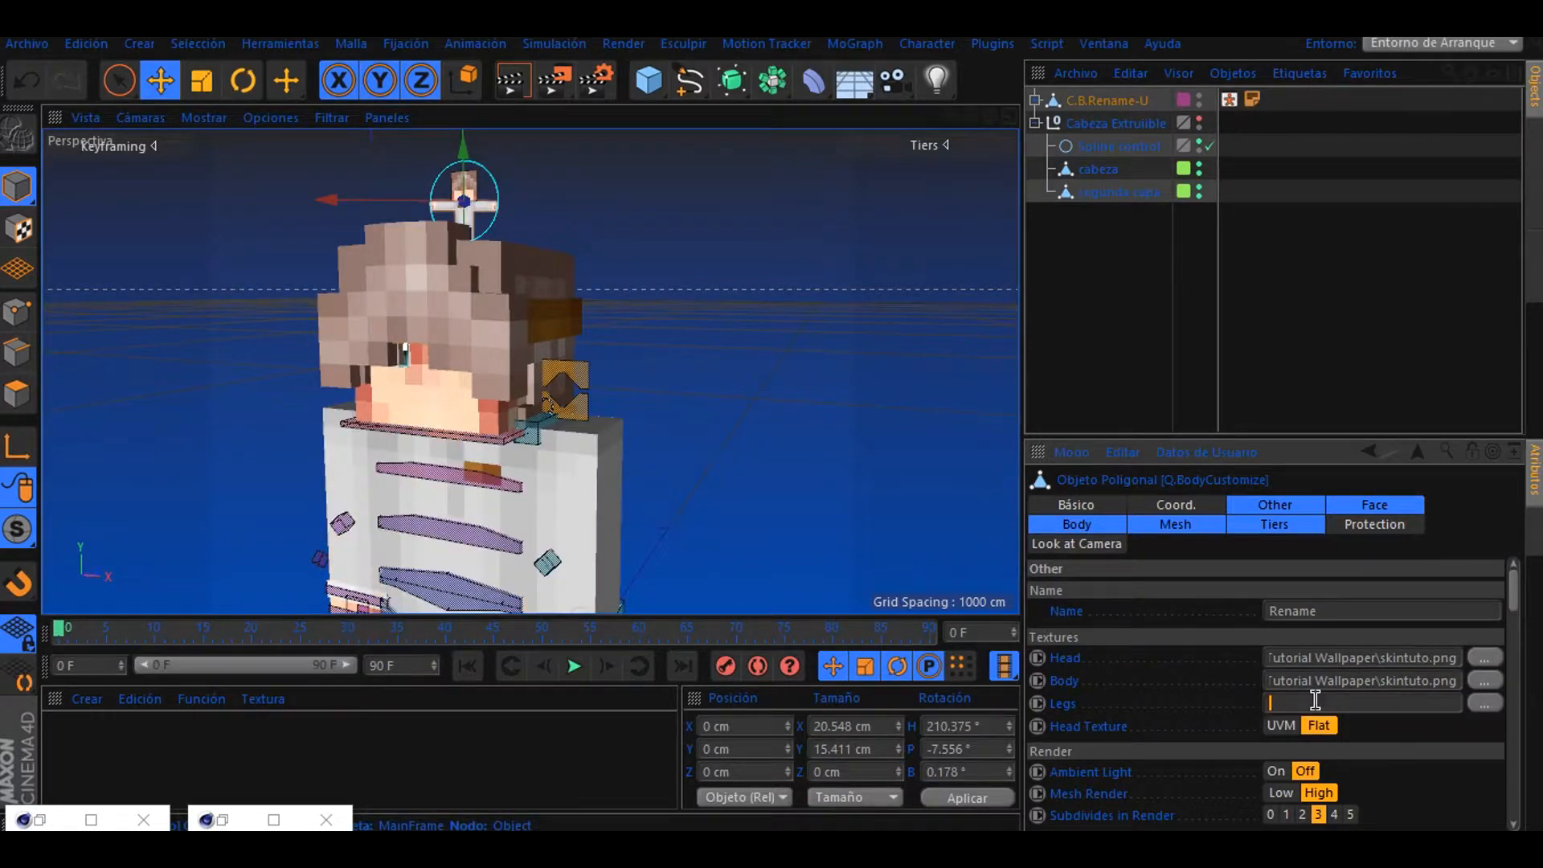
- Set Mouth to Off in the rig's face features
drag(971, 117, 1011, 36)
scroll(596, 253, up, 5)
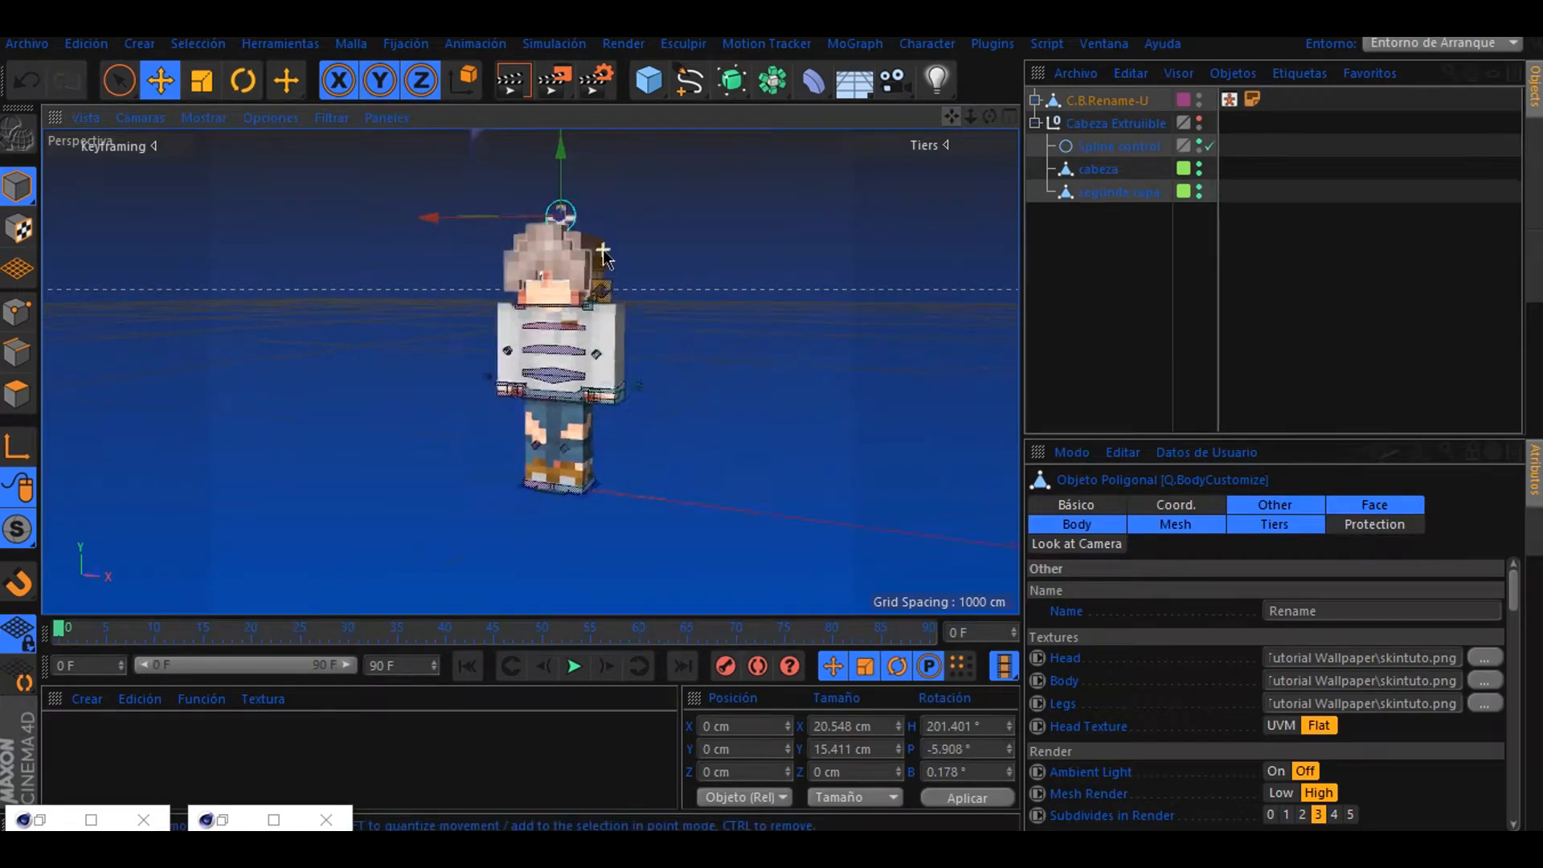
scroll(470, 293, up, 4)
drag(989, 116, 1117, 291)
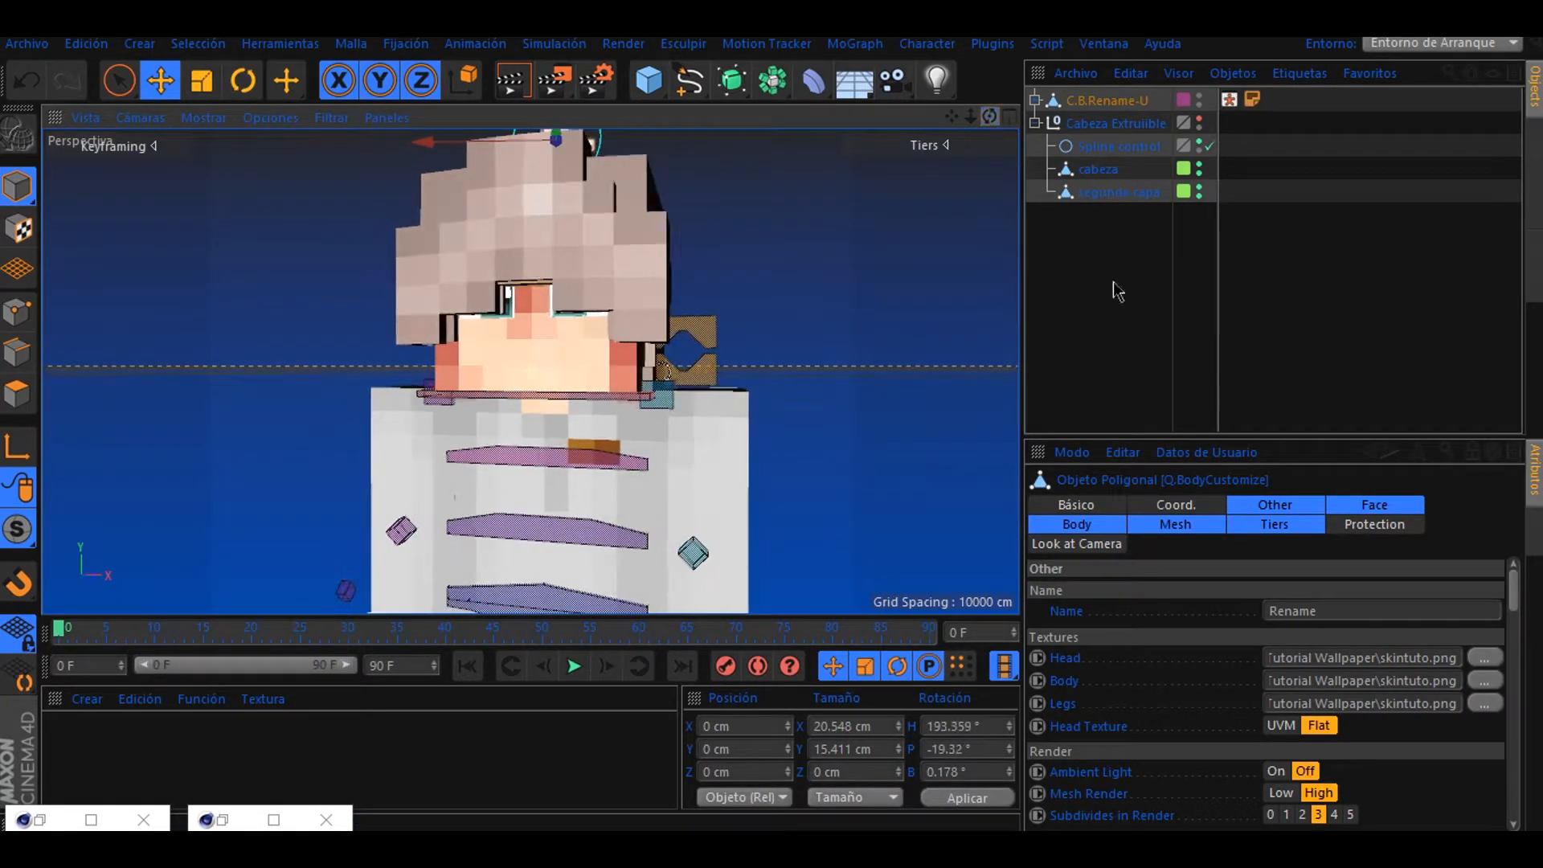
click(1346, 512)
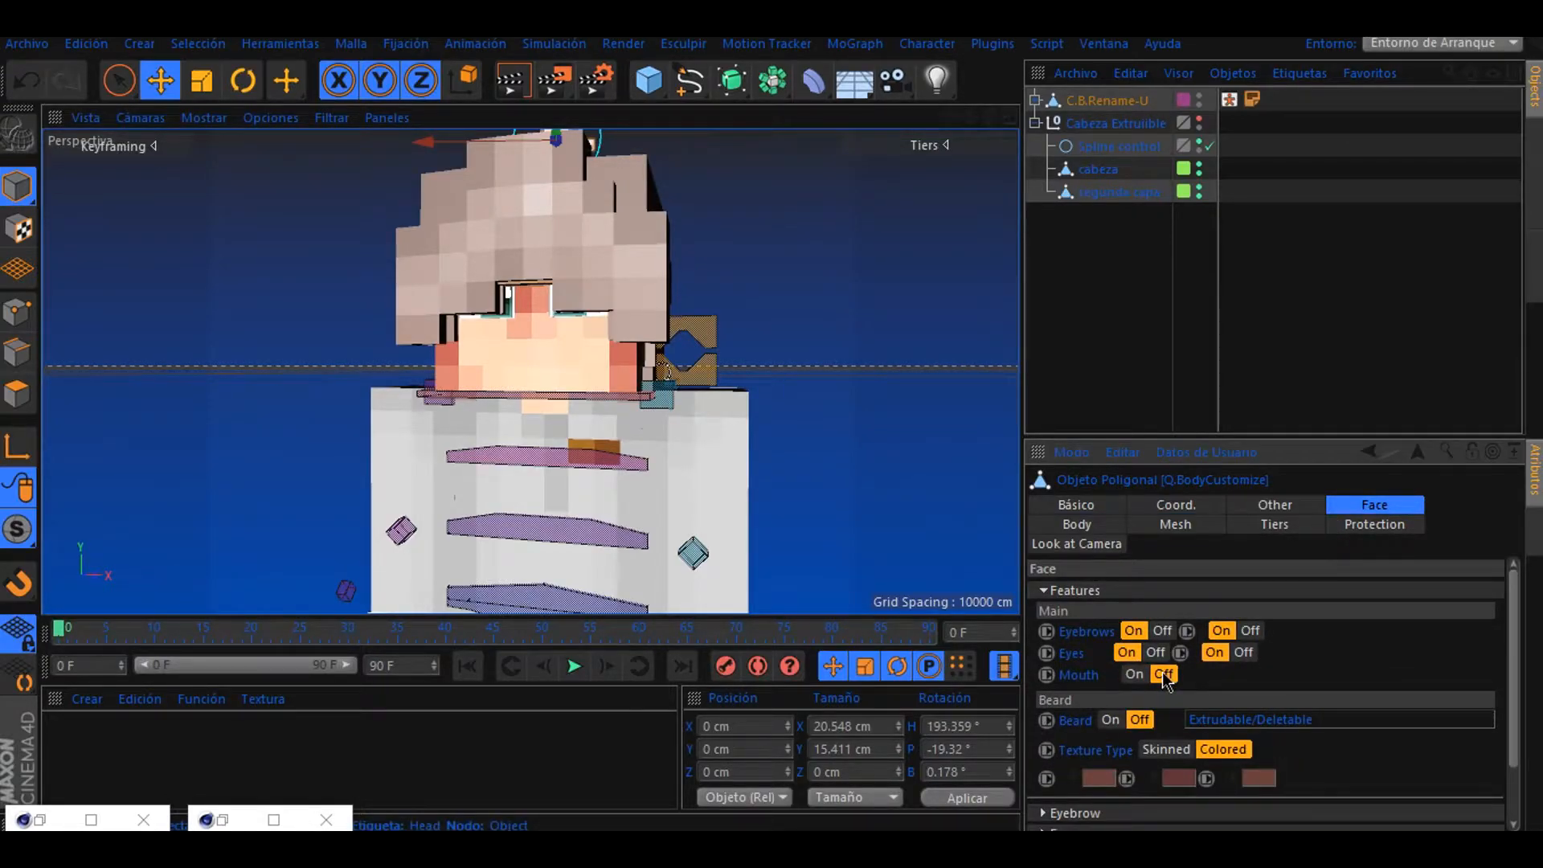
scroll(1082, 683, down, 2)
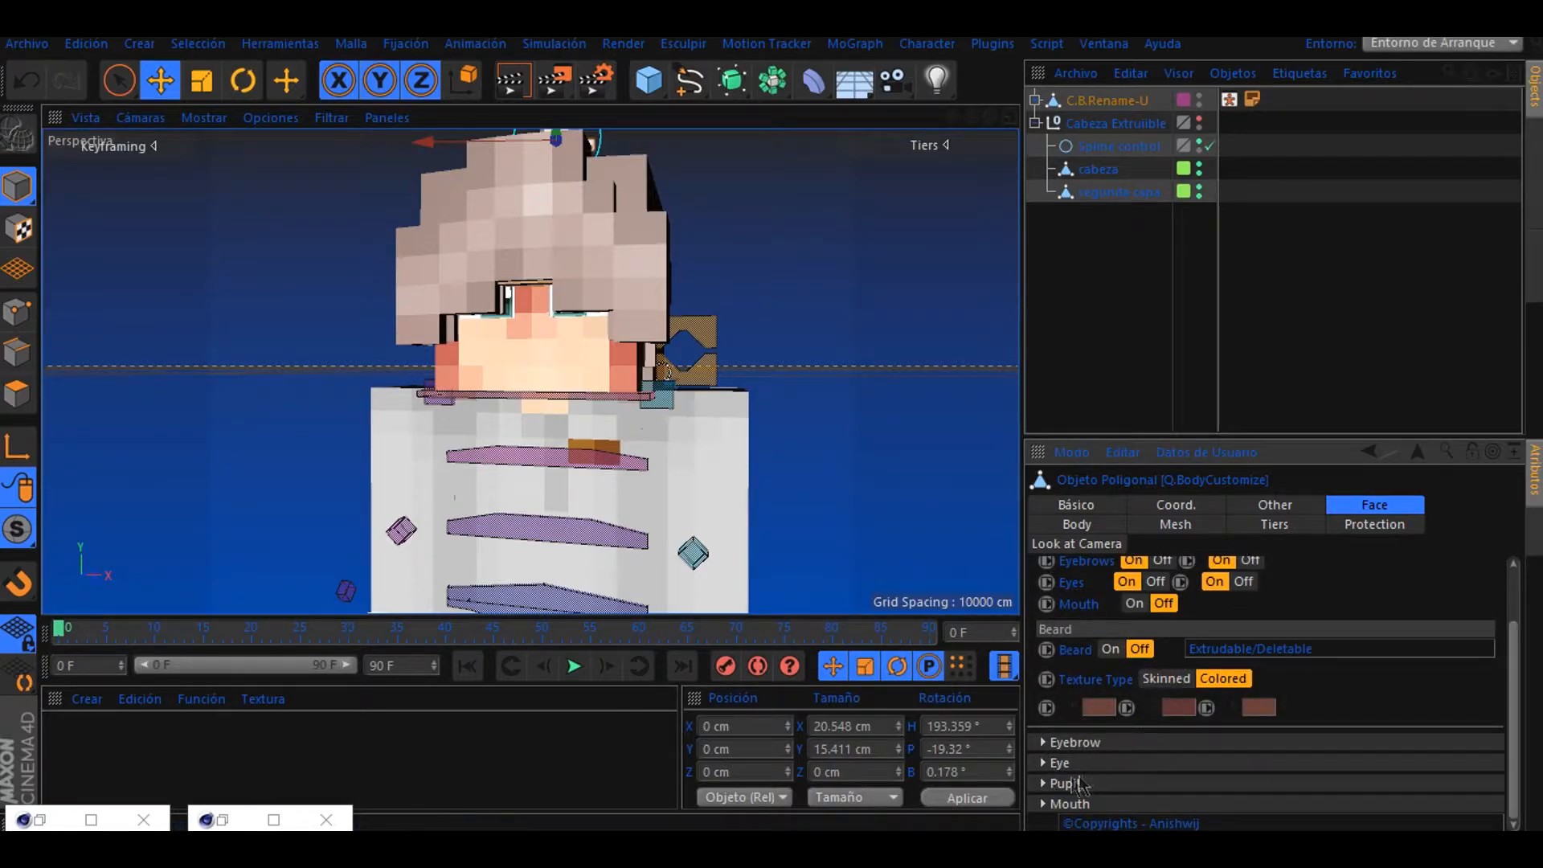
- Set the rig's pupil colour to yellow with RGB 165, 171, 50, the pupil type to Curved and the sparkle to Type1
click(1042, 784)
scroll(1109, 694, down, 4)
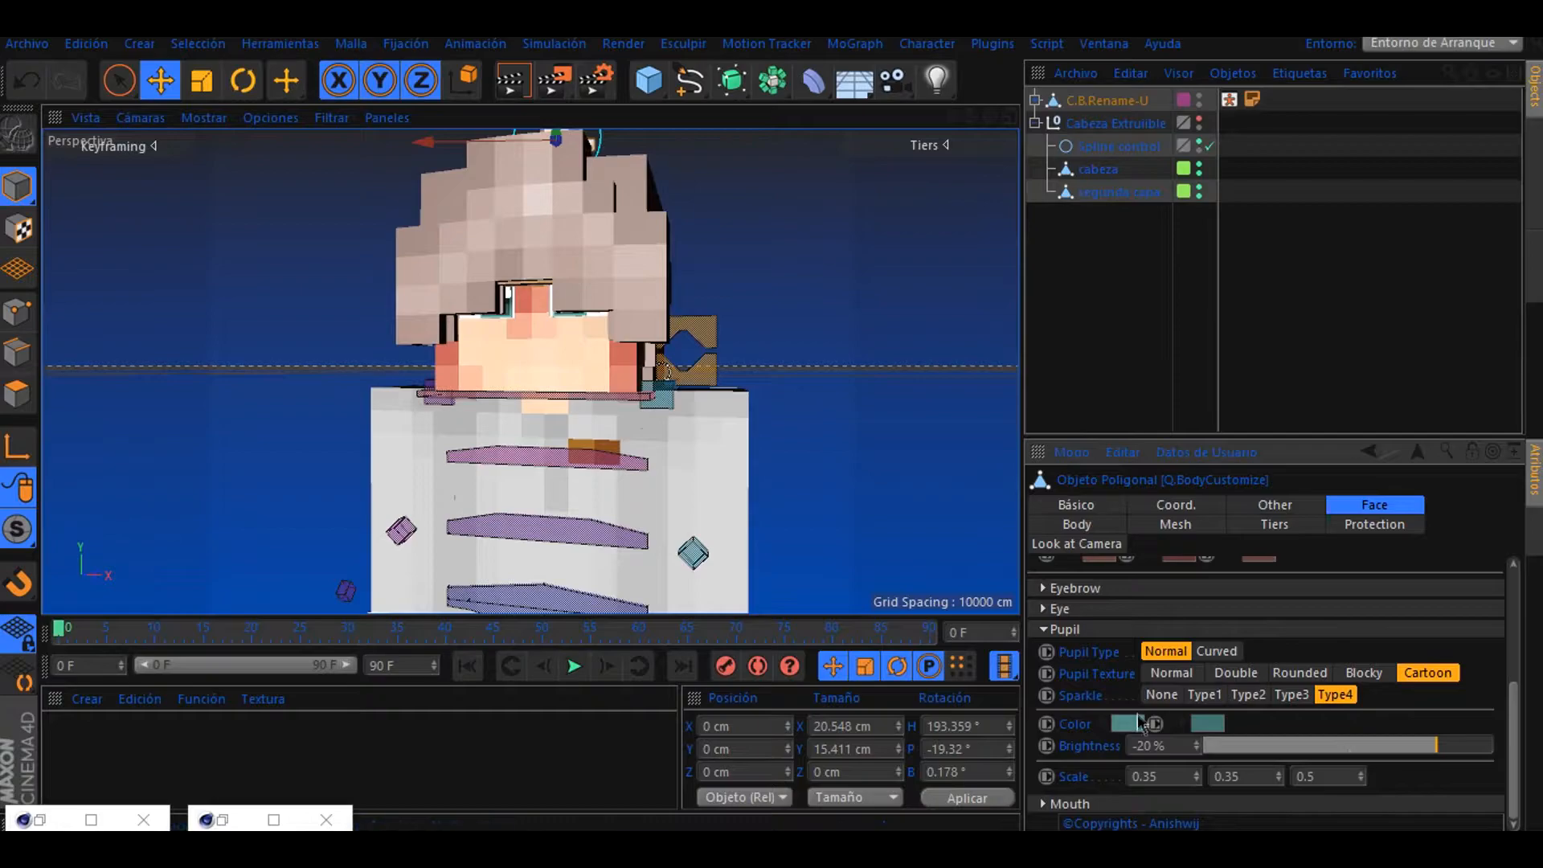
click(1126, 724)
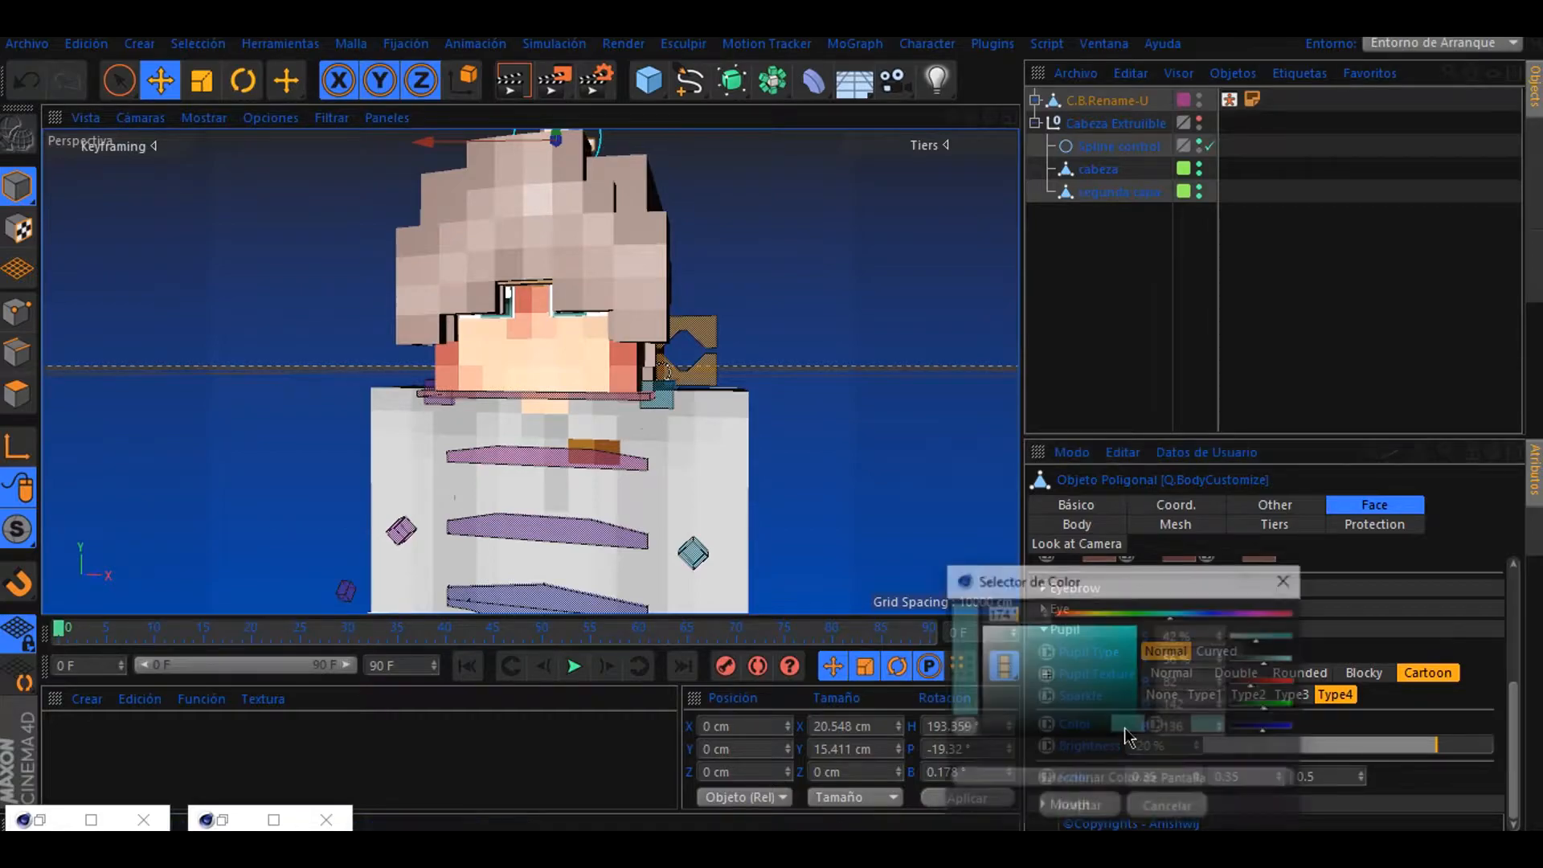
click(1098, 615)
drag(1090, 677, 1091, 662)
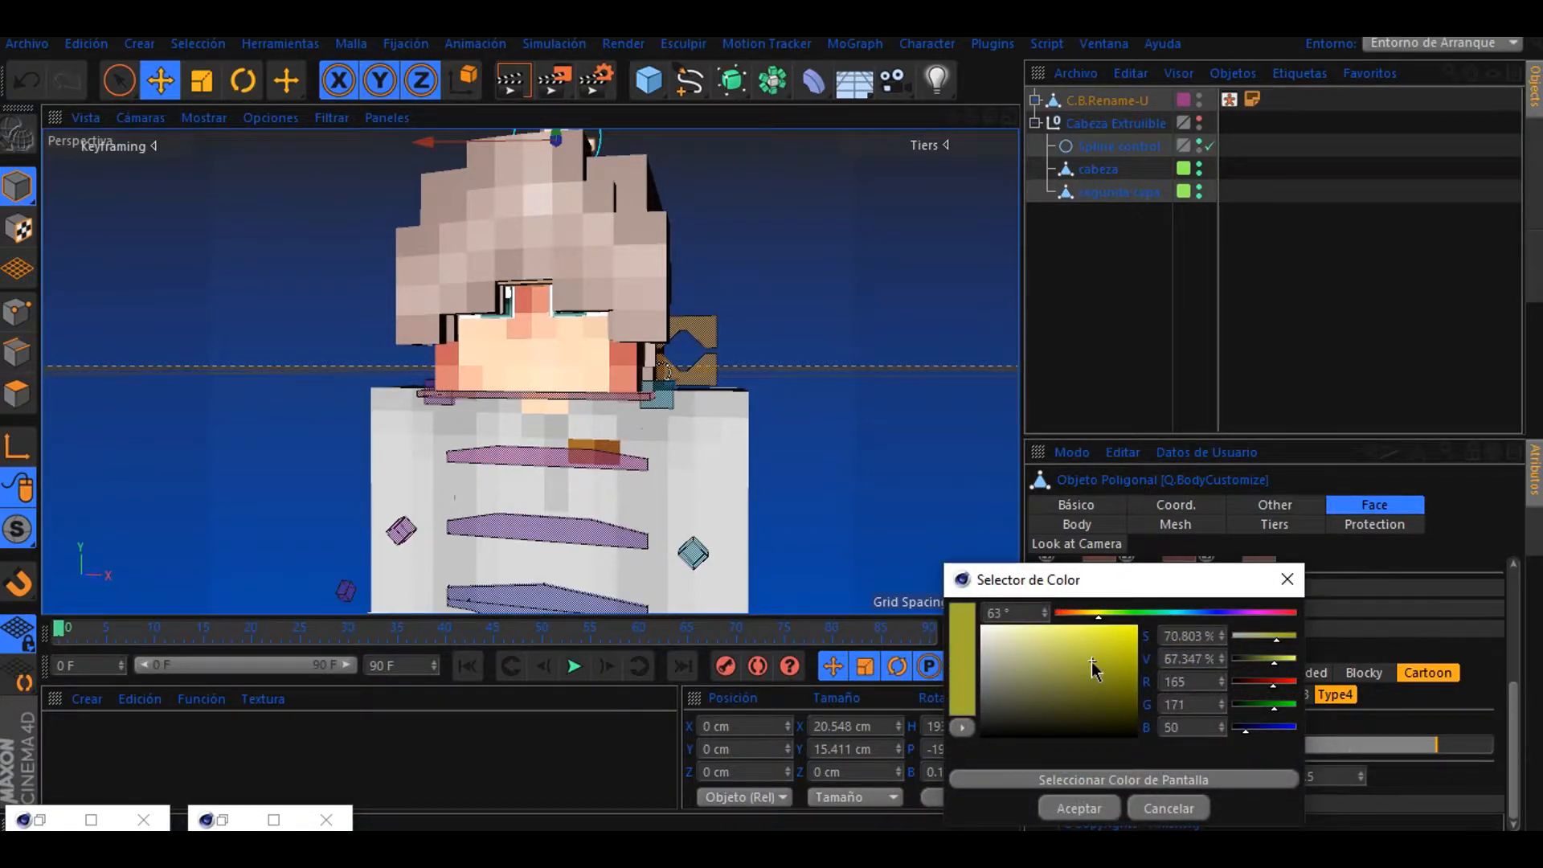
click(1076, 807)
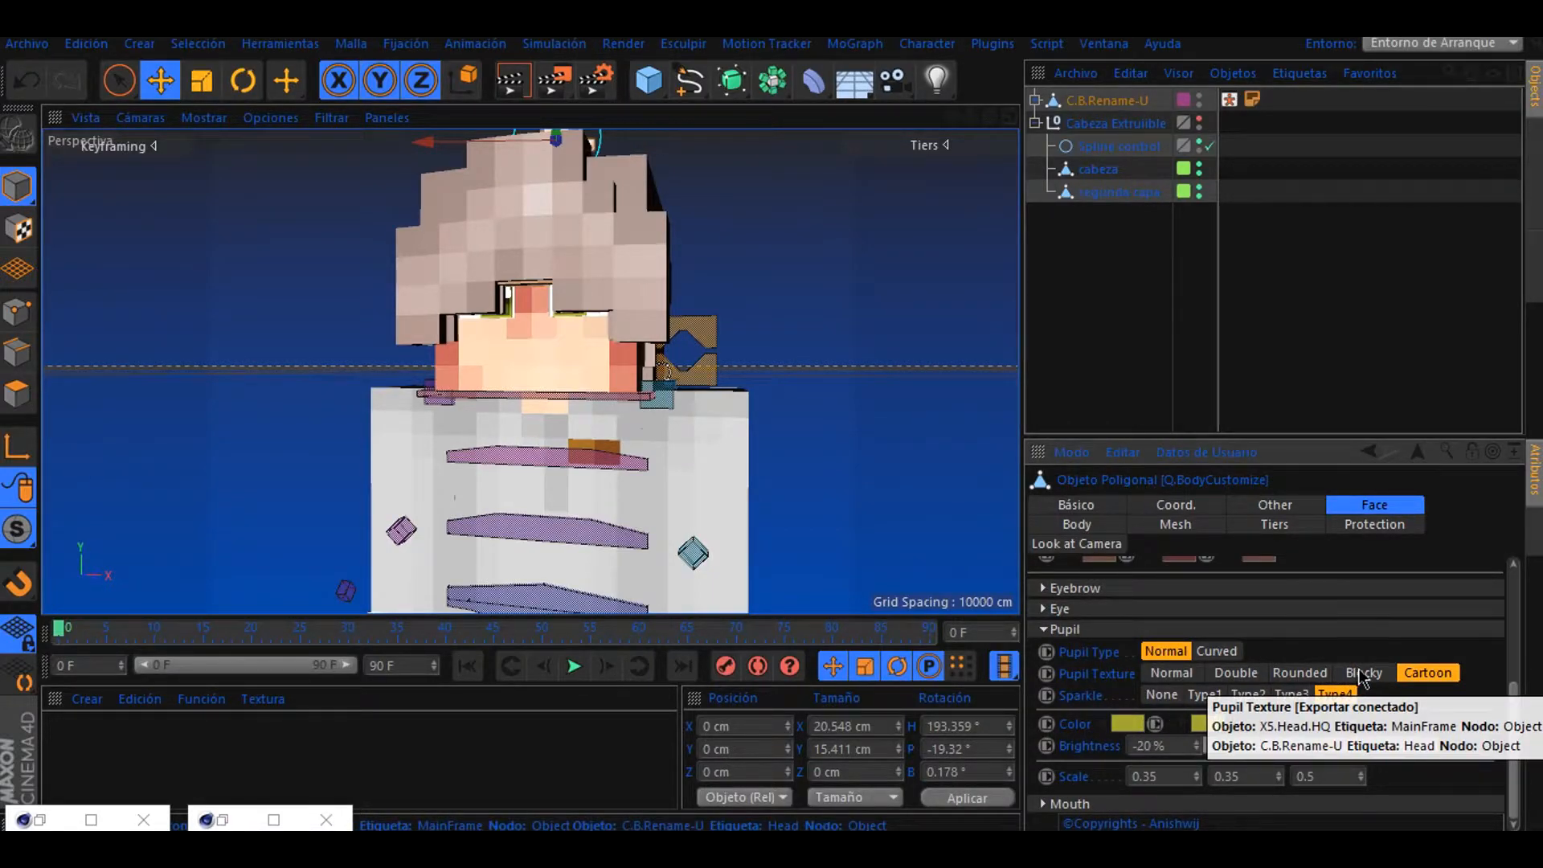
click(1216, 651)
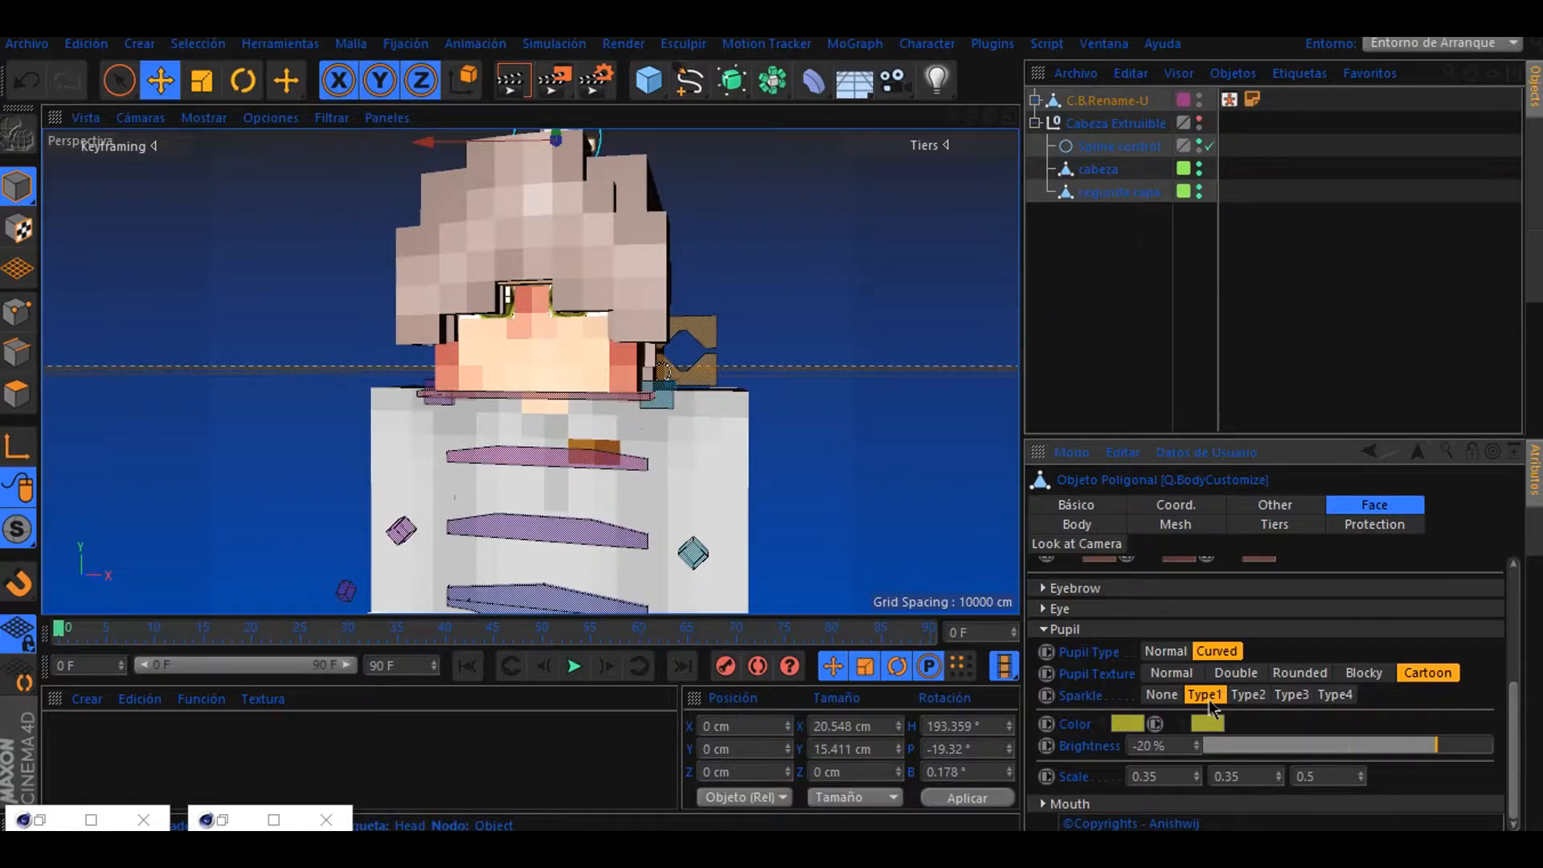
- Select both eye controllers on the facial control panel and move them down about 6.6 cm to lower the eyes
click(692, 331)
scroll(696, 329, up, 3)
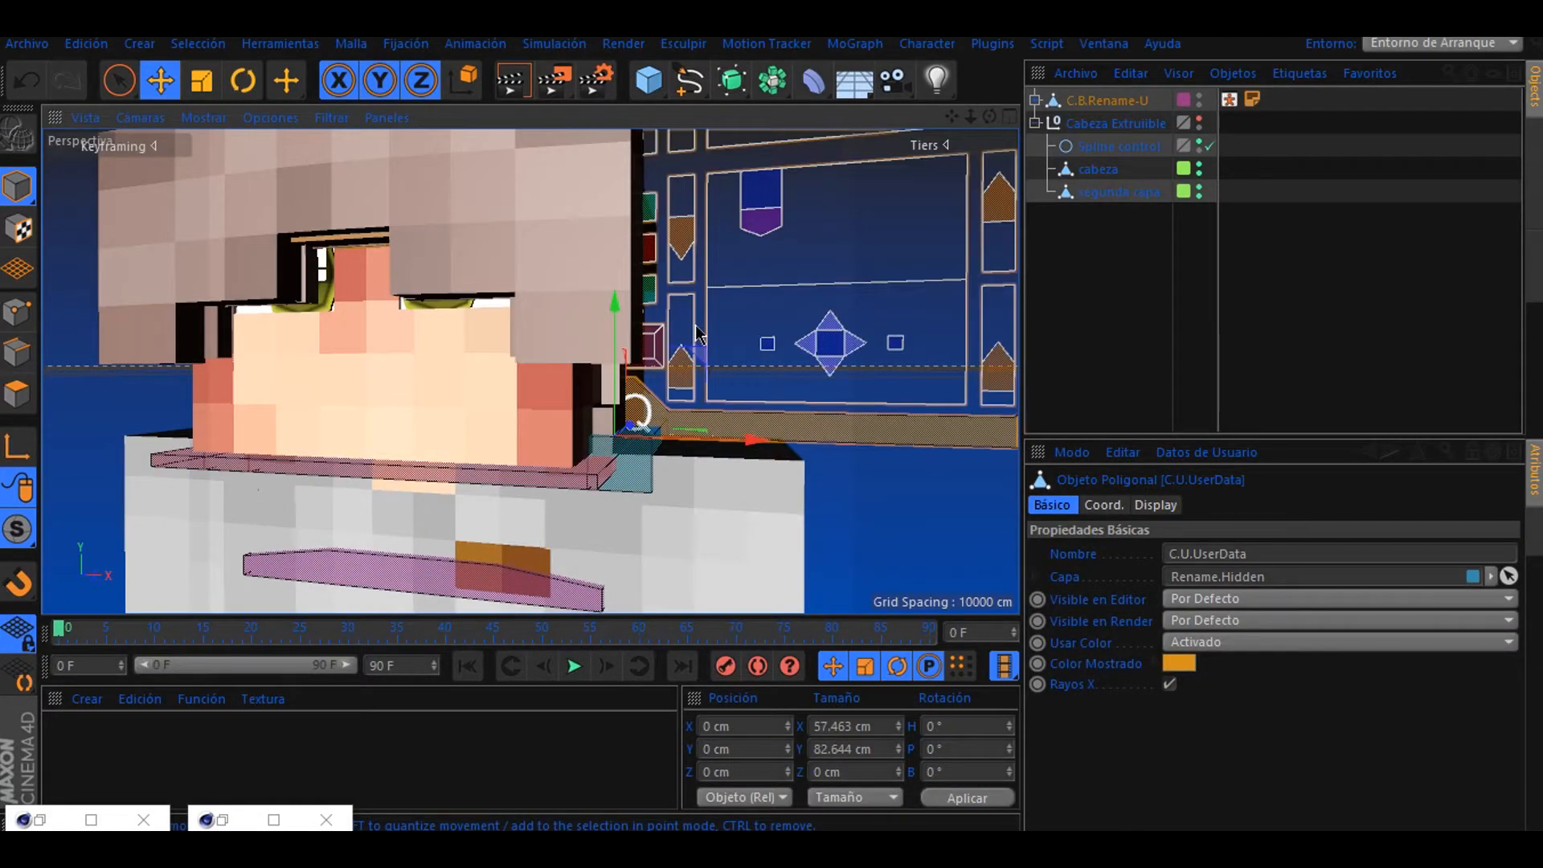
scroll(696, 331, down, 4)
scroll(738, 227, up, 4)
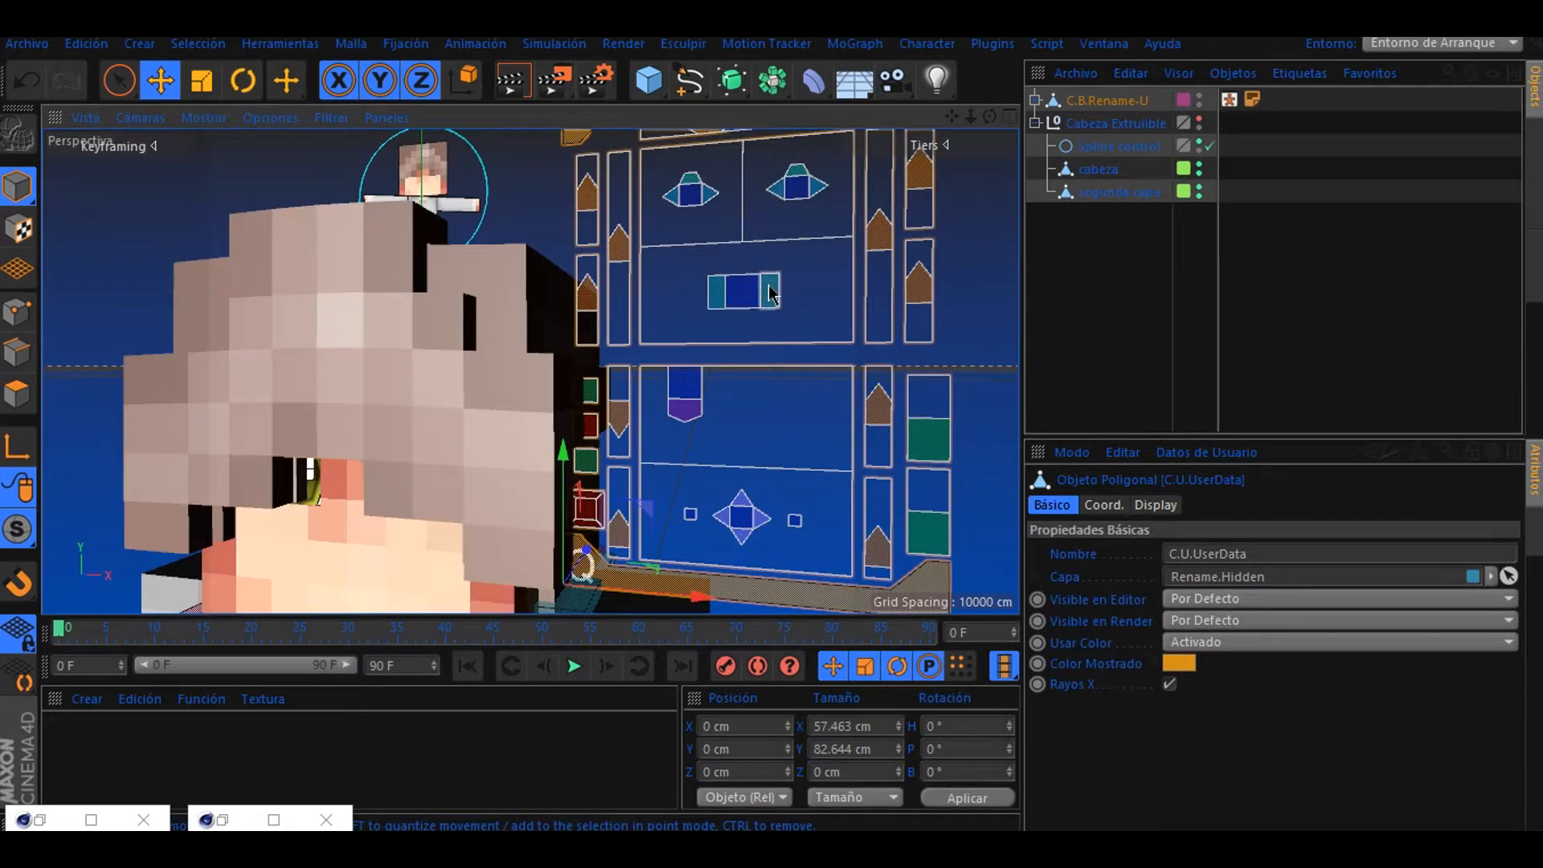
click(769, 294)
shift+click(715, 292)
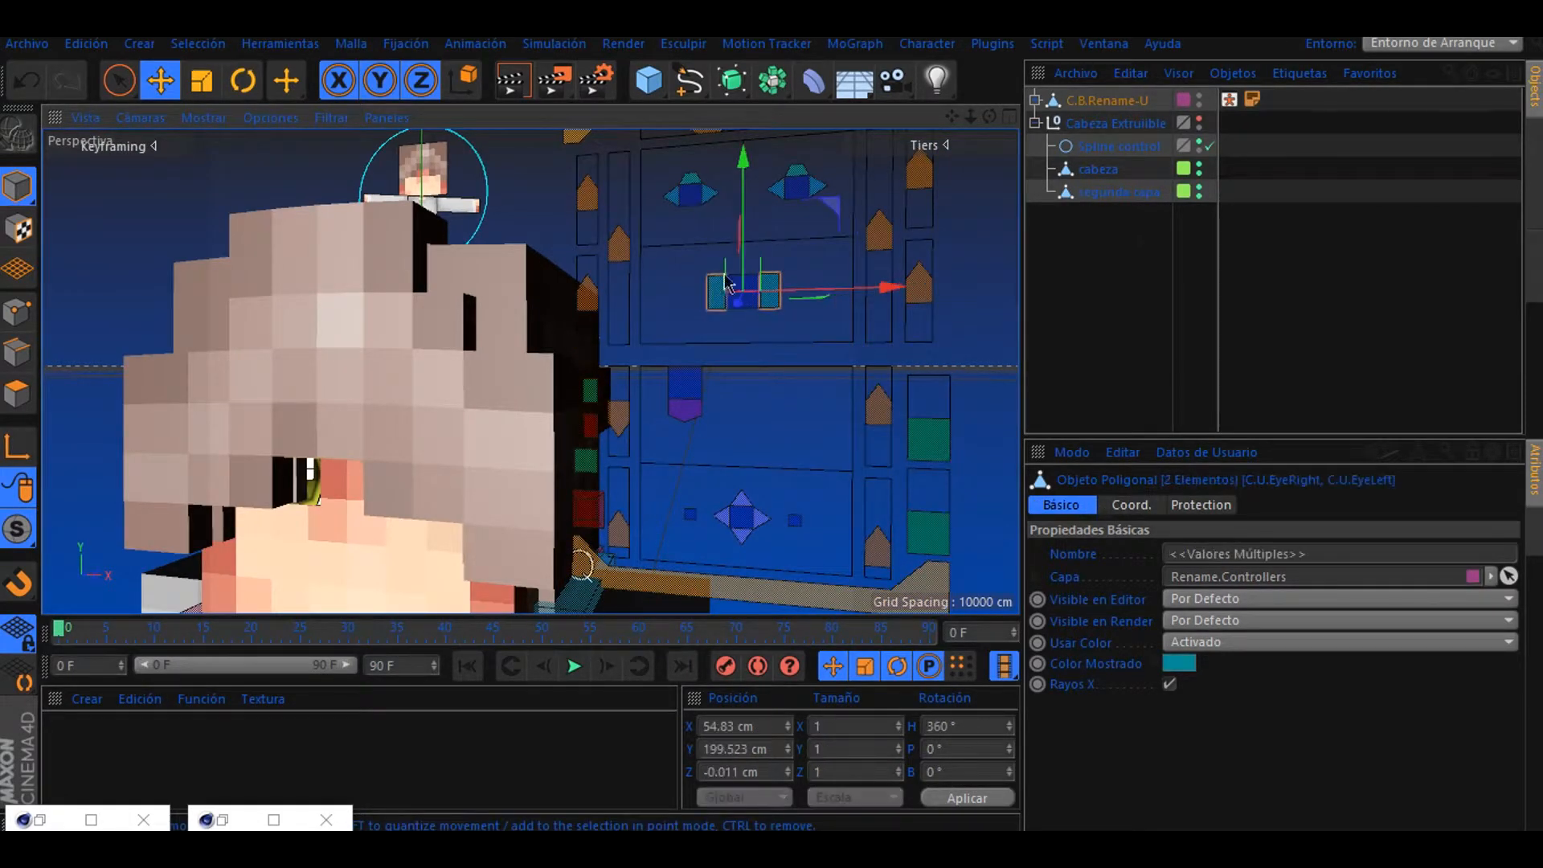
drag(746, 250, 745, 284)
scroll(513, 488, down, 4)
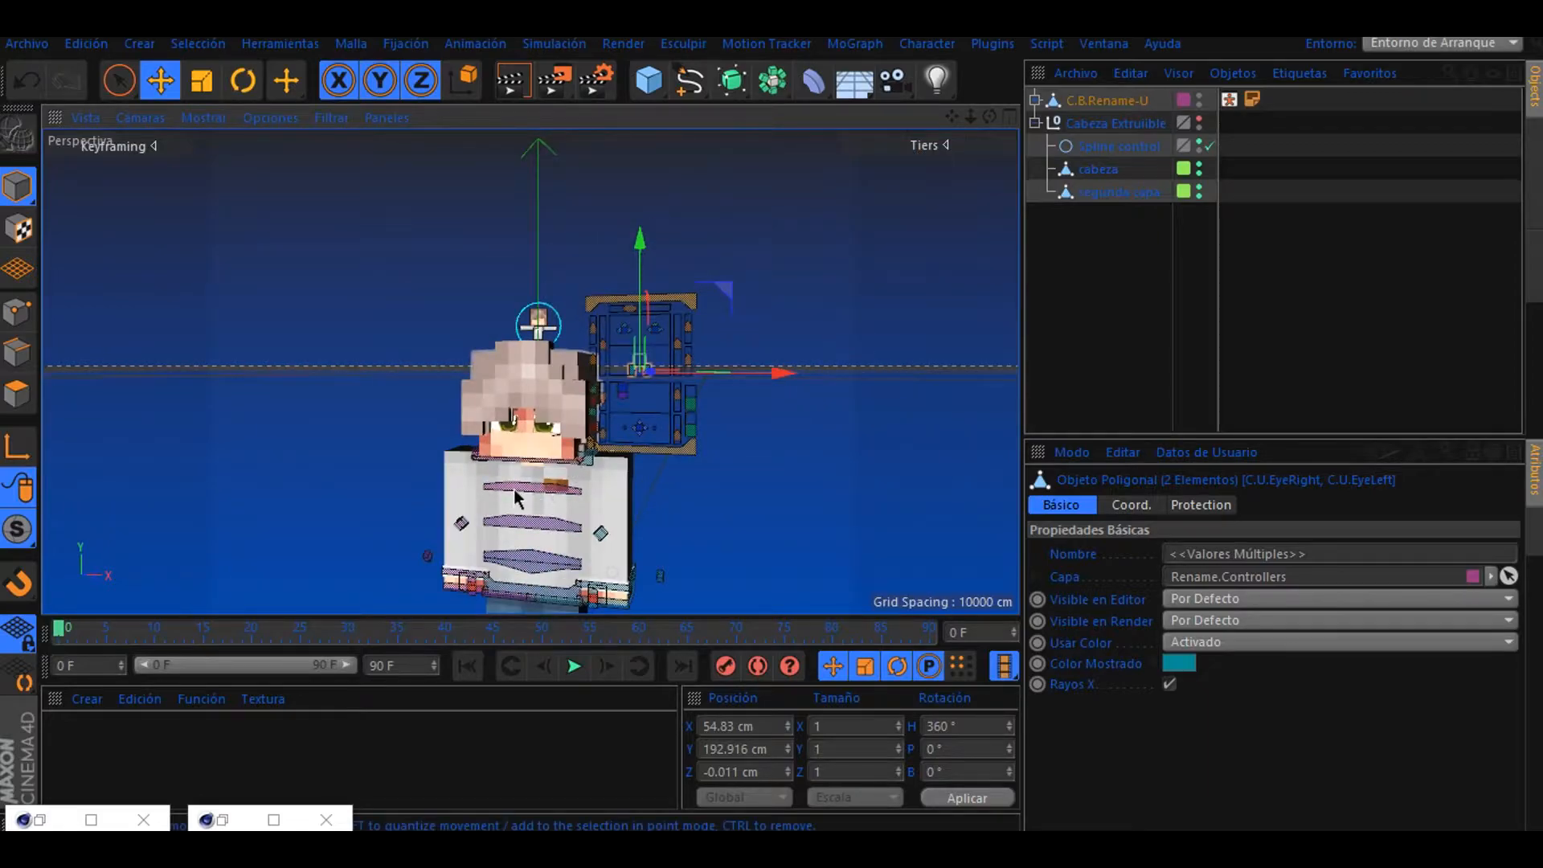
scroll(513, 445, up, 4)
- Reselect the customization controller above the head and set the outer Hair layer to Off in its Body settings
click(990, 315)
drag(993, 280, 987, 224)
click(945, 146)
mouse_move(990, 117)
mouse_down()
mouse_move(1014, 68)
mouse_move(982, 149)
mouse_move(970, 119)
mouse_up()
click(945, 146)
click(627, 159)
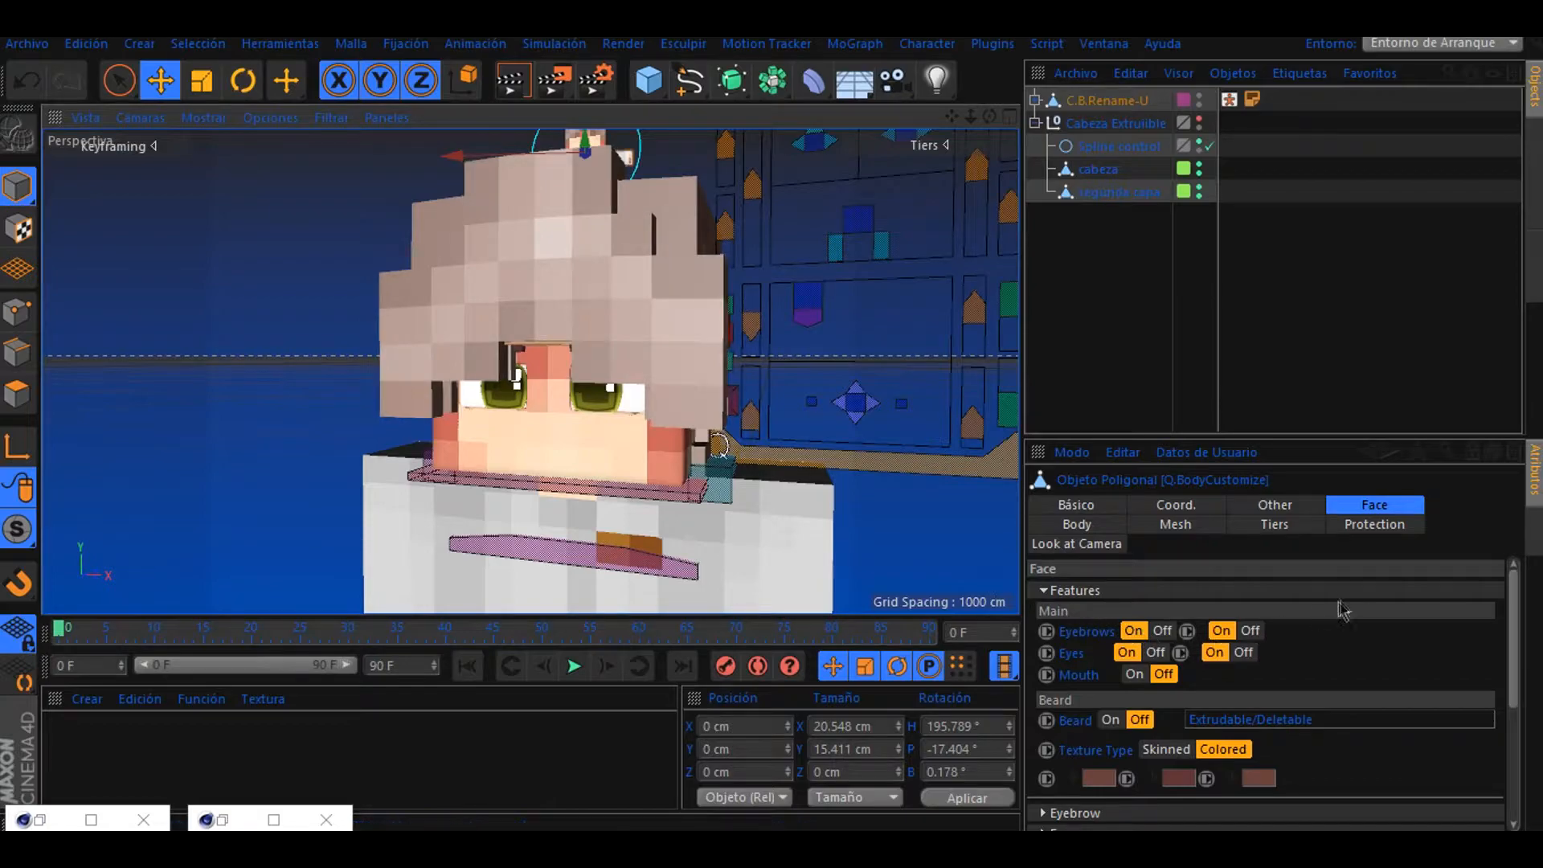
click(1278, 504)
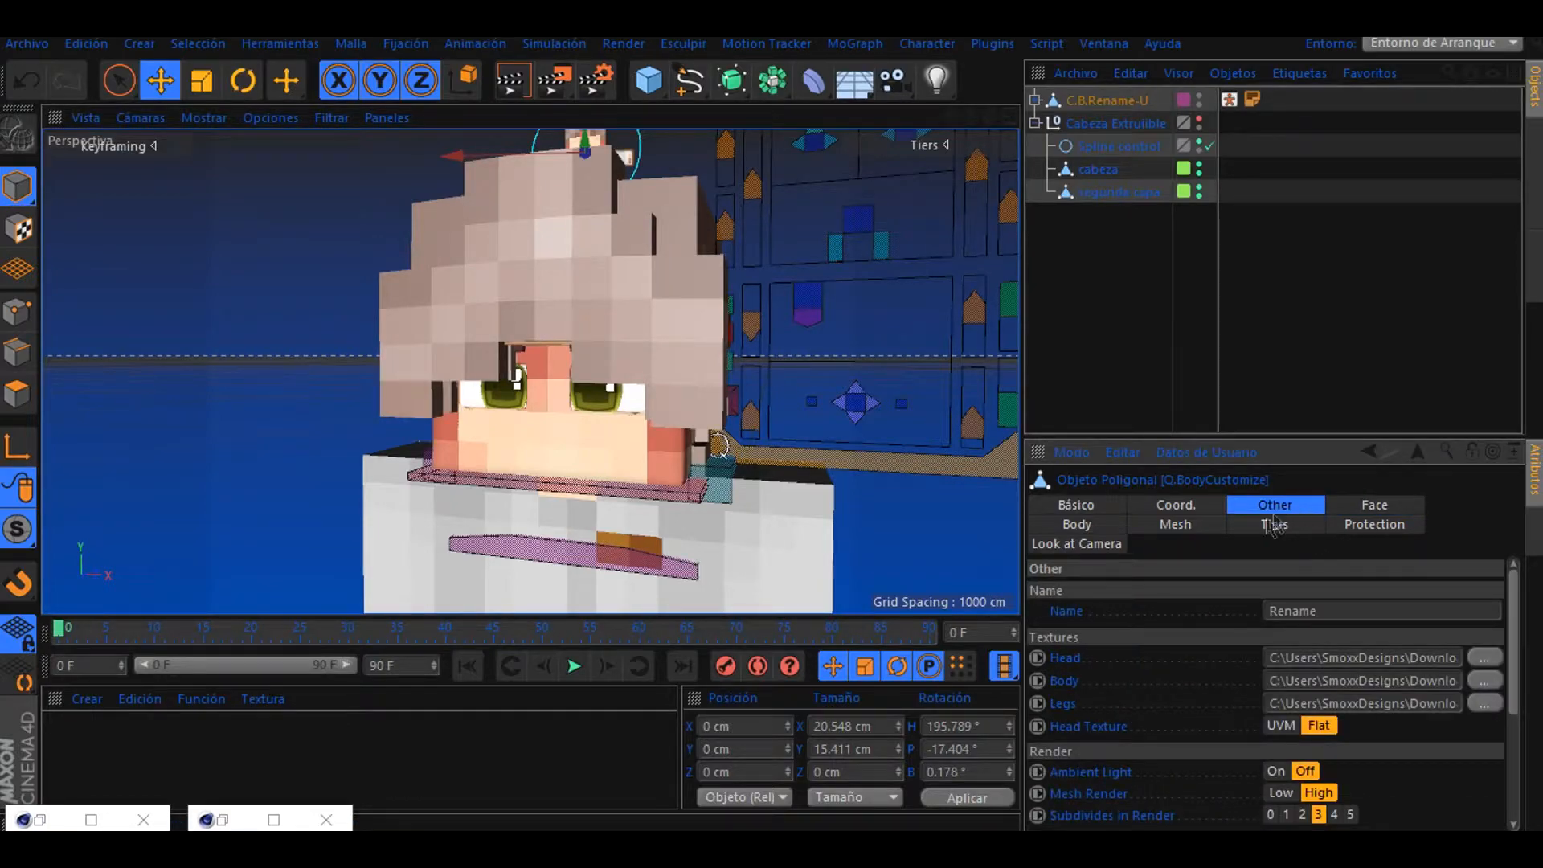
scroll(1138, 695, down, 3)
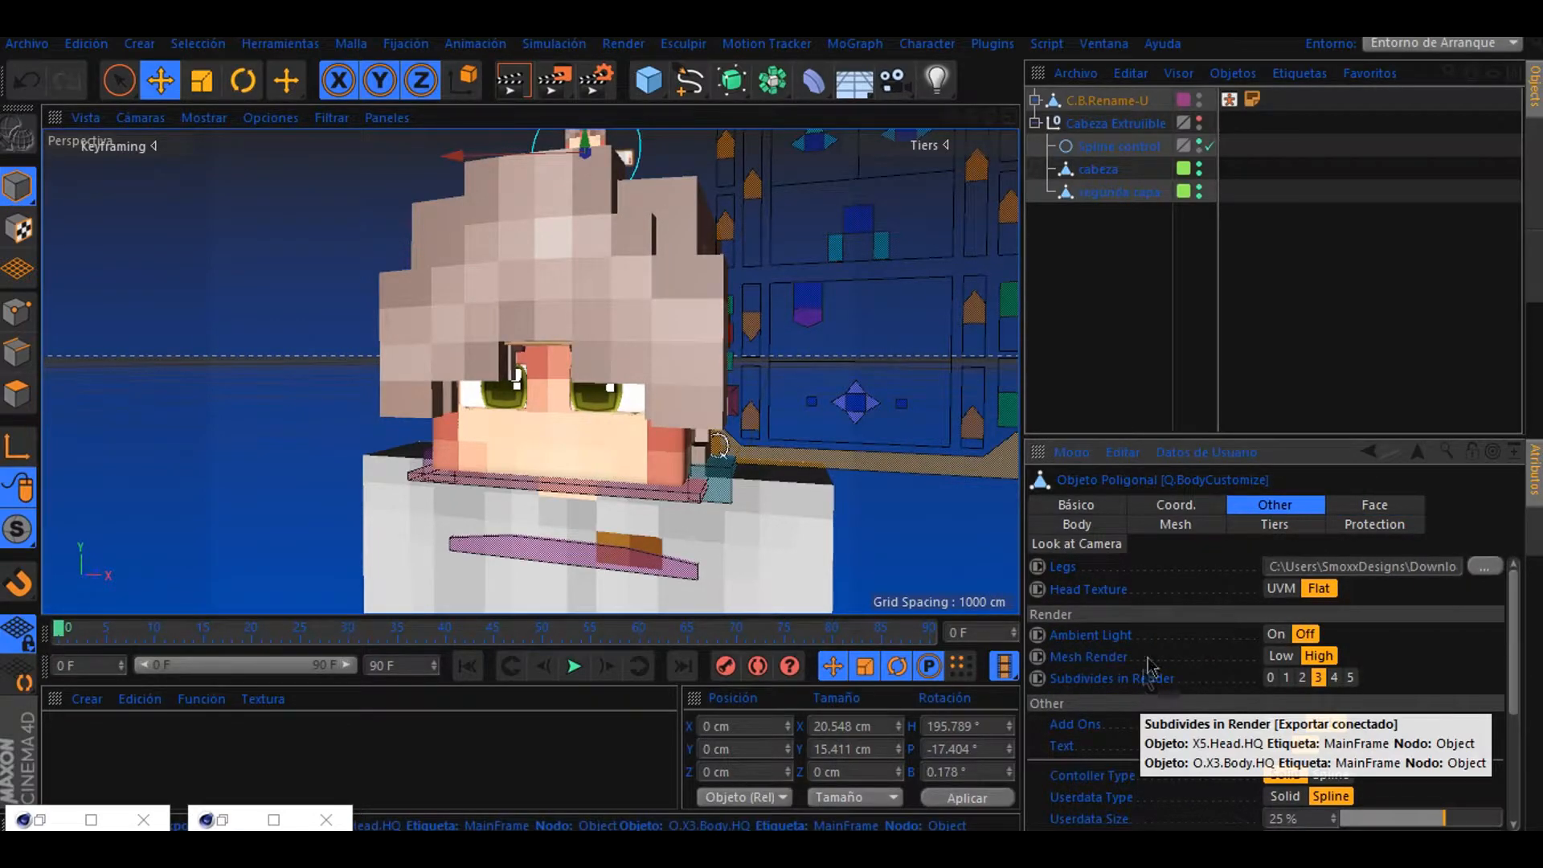
click(1076, 523)
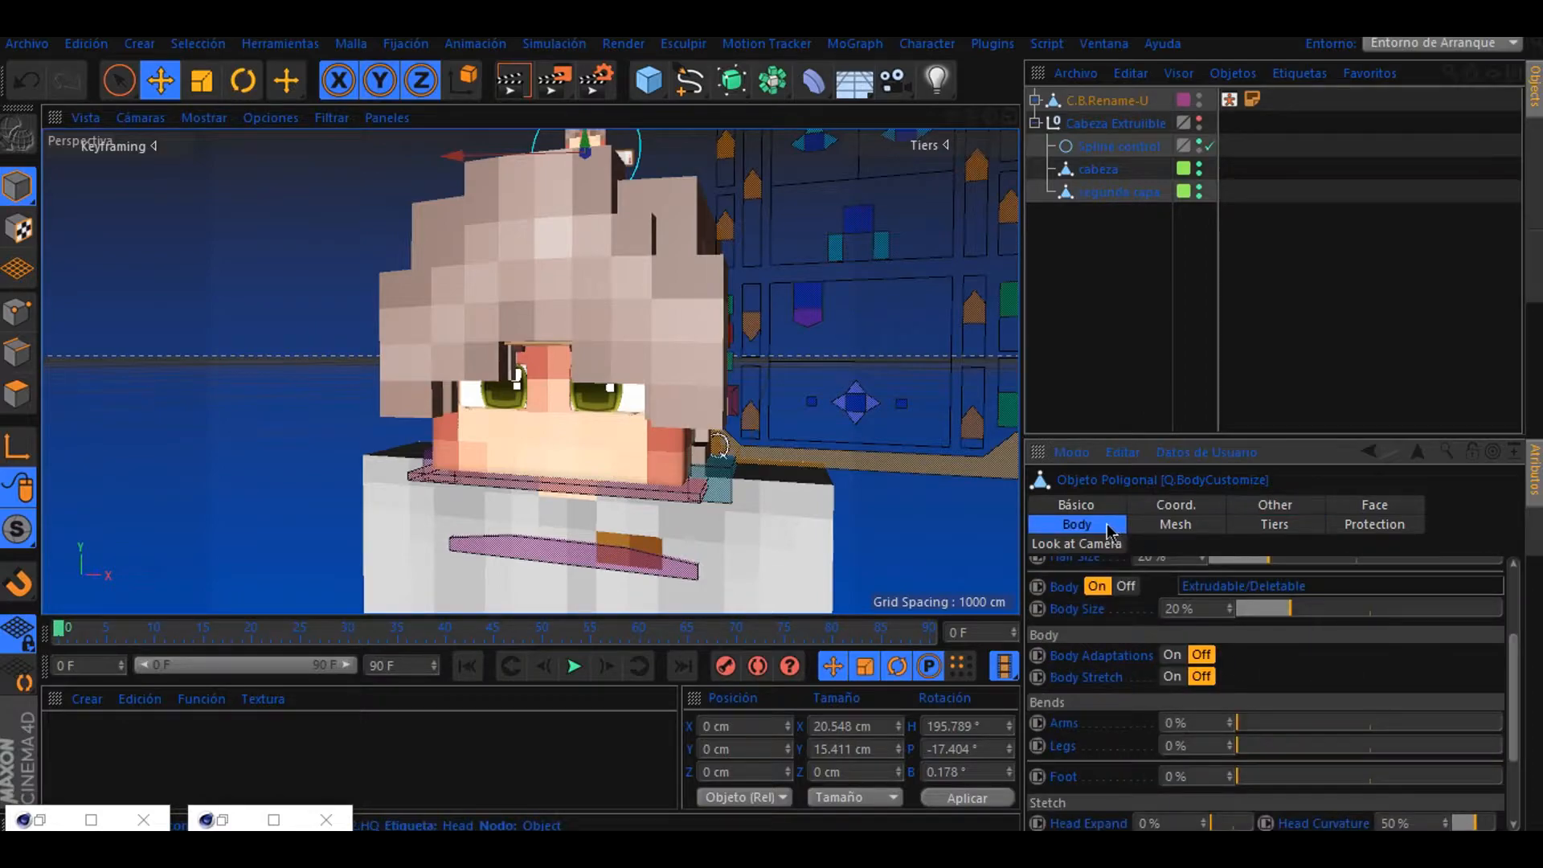
scroll(1125, 606, up, 3)
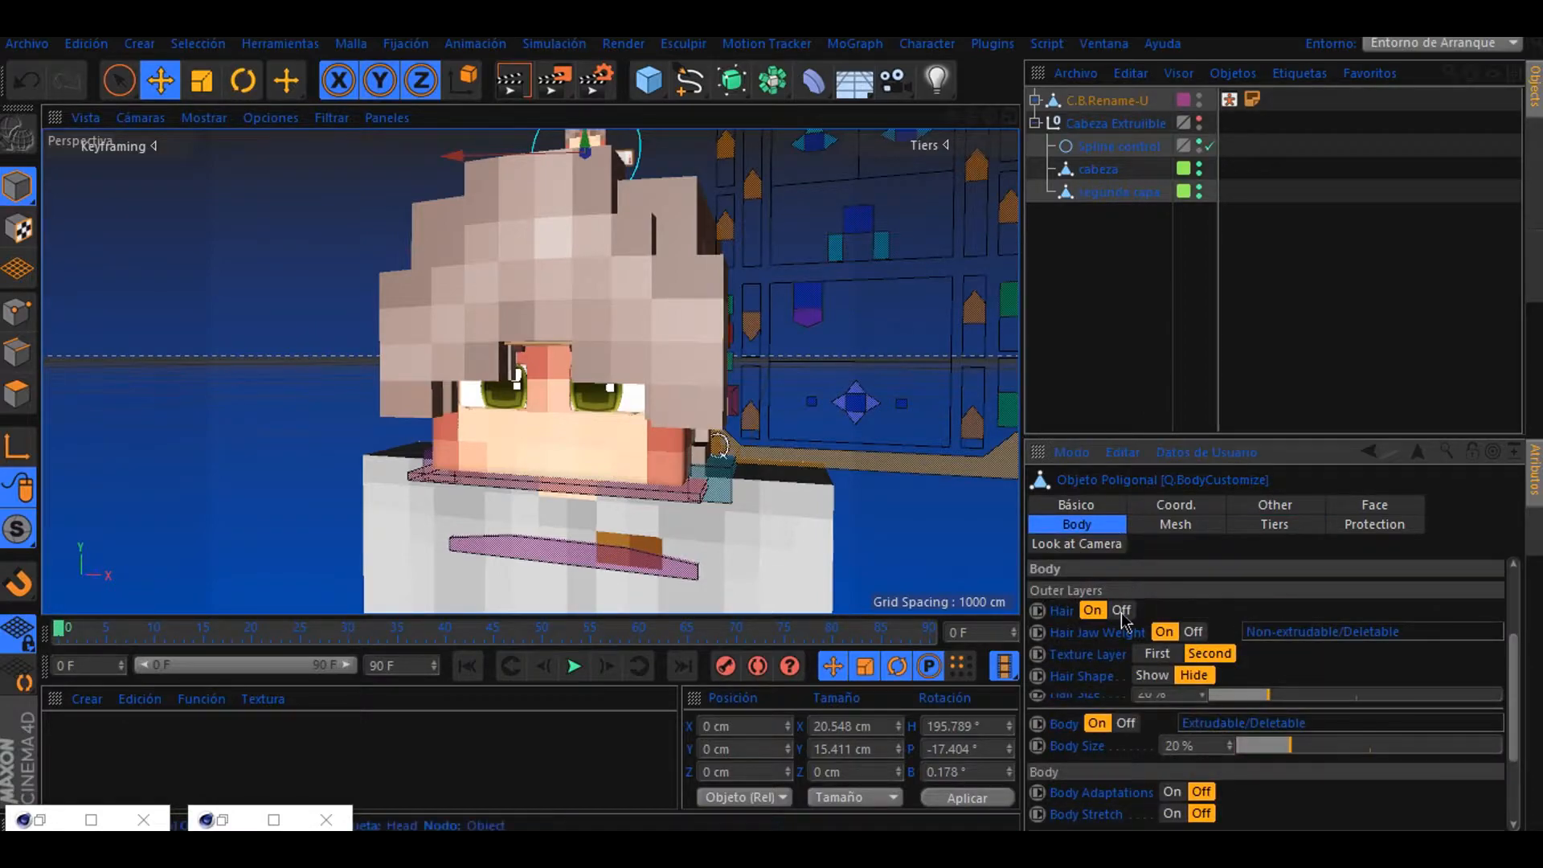
click(1122, 613)
scroll(1100, 685, down, 3)
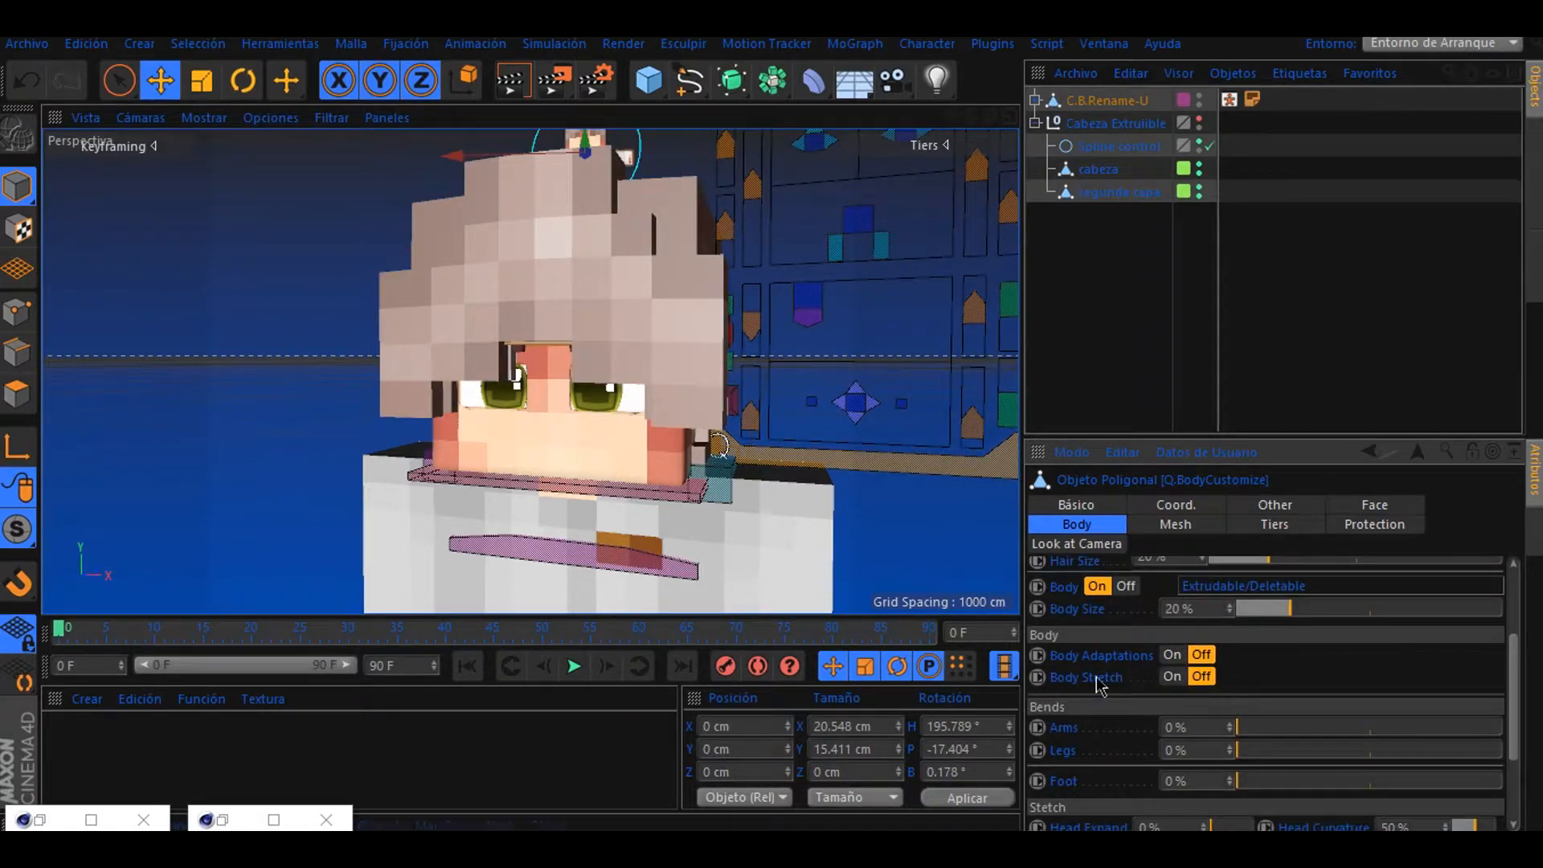
- Raise the Arms, Legs and Foot bend values to 100% in the rig's Body settings
drag(1241, 726, 1515, 777)
scroll(738, 428, down, 5)
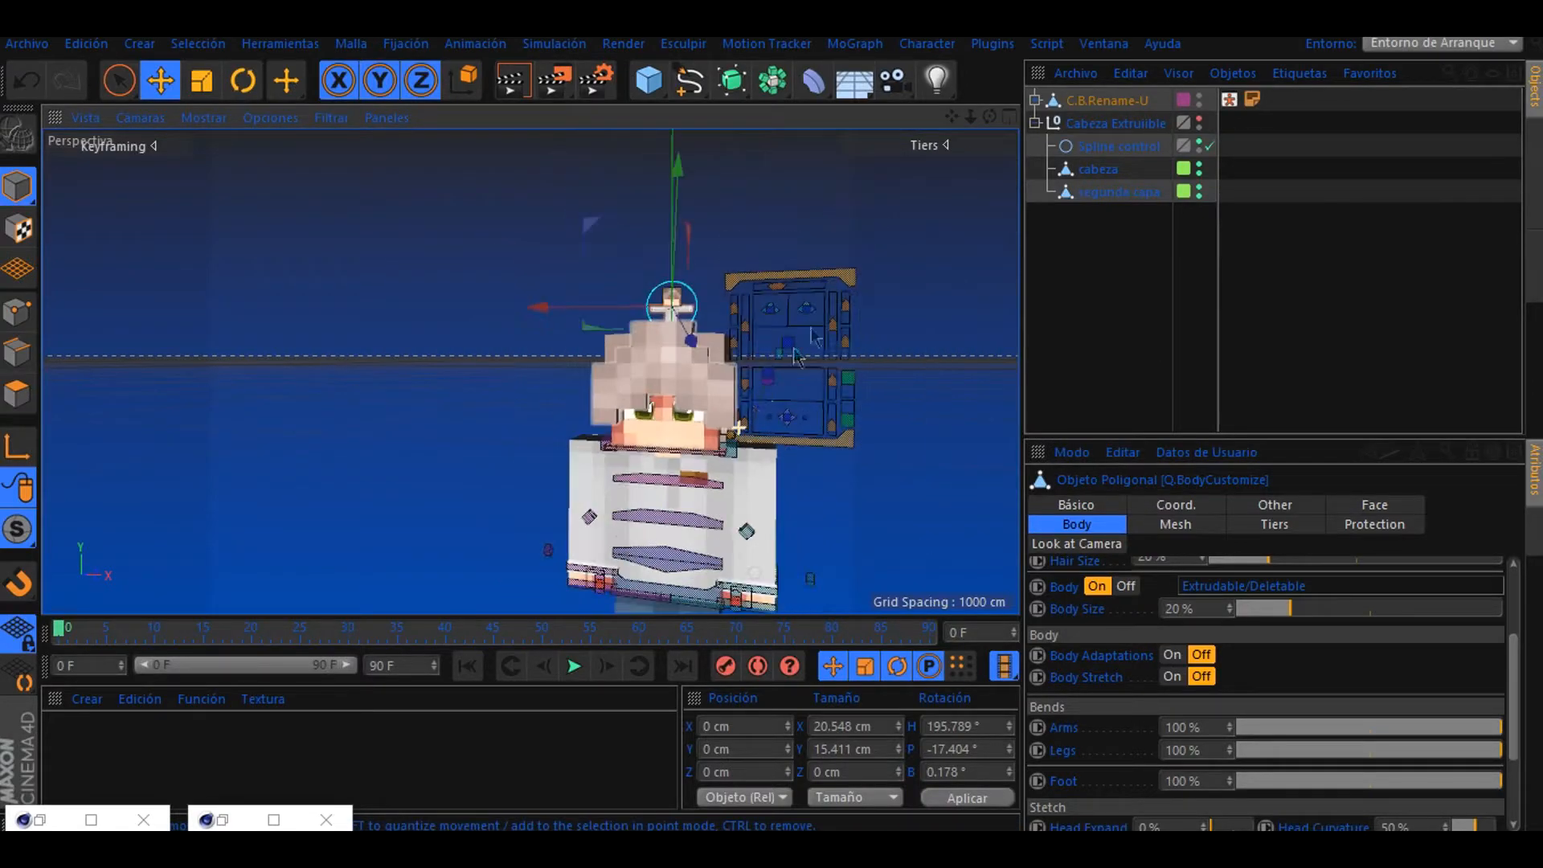
drag(971, 117, 889, 19)
scroll(520, 263, up, 5)
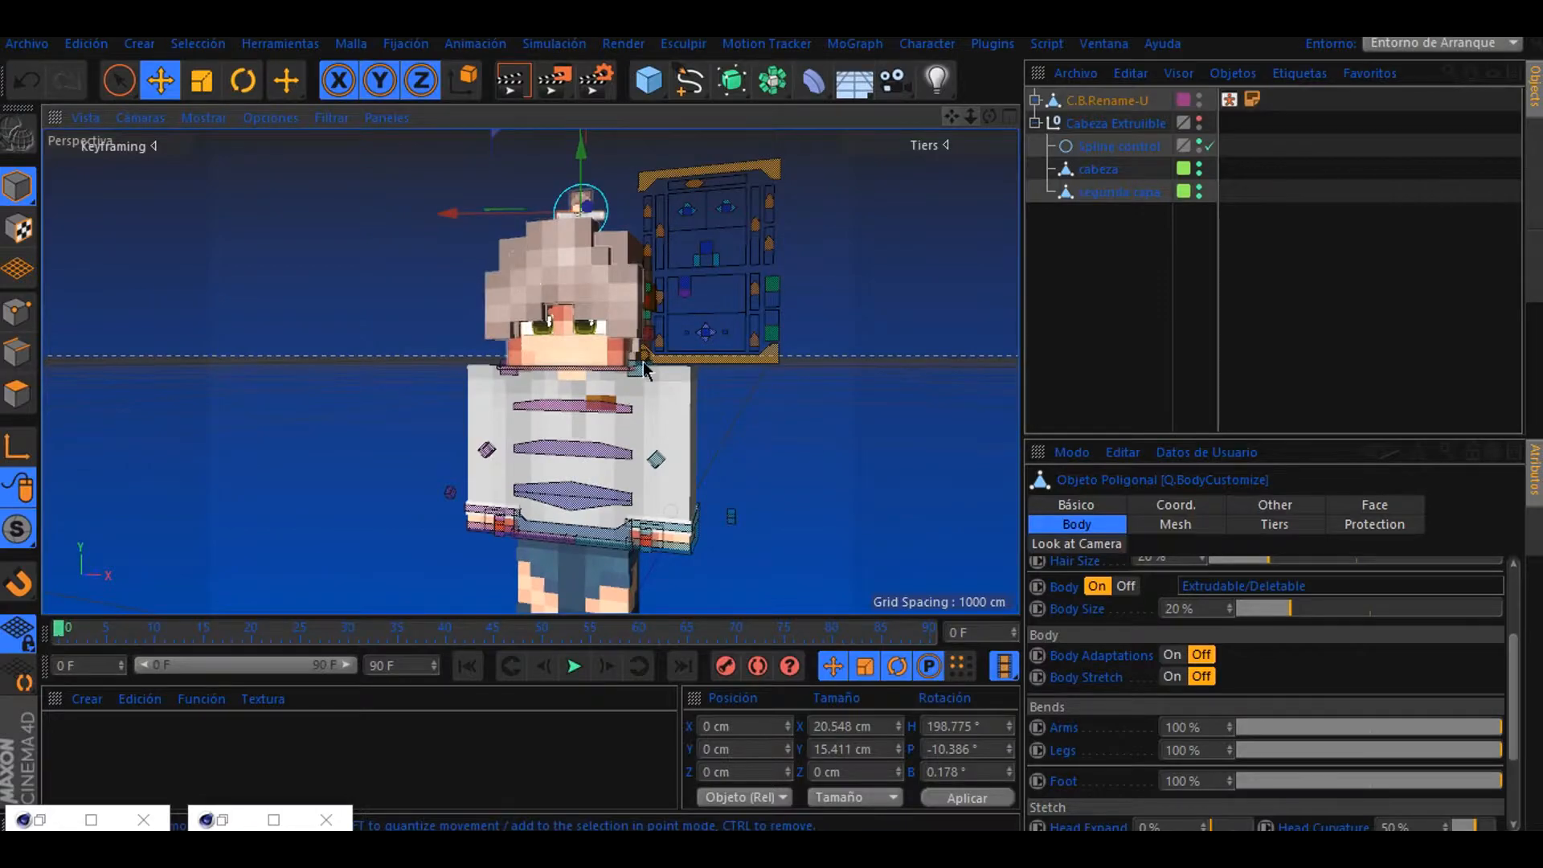
scroll(645, 368, up, 4)
- Set the first eyebrow's colour by sampling the hair on screen, and copy that colour to the second eyebrow
click(1350, 506)
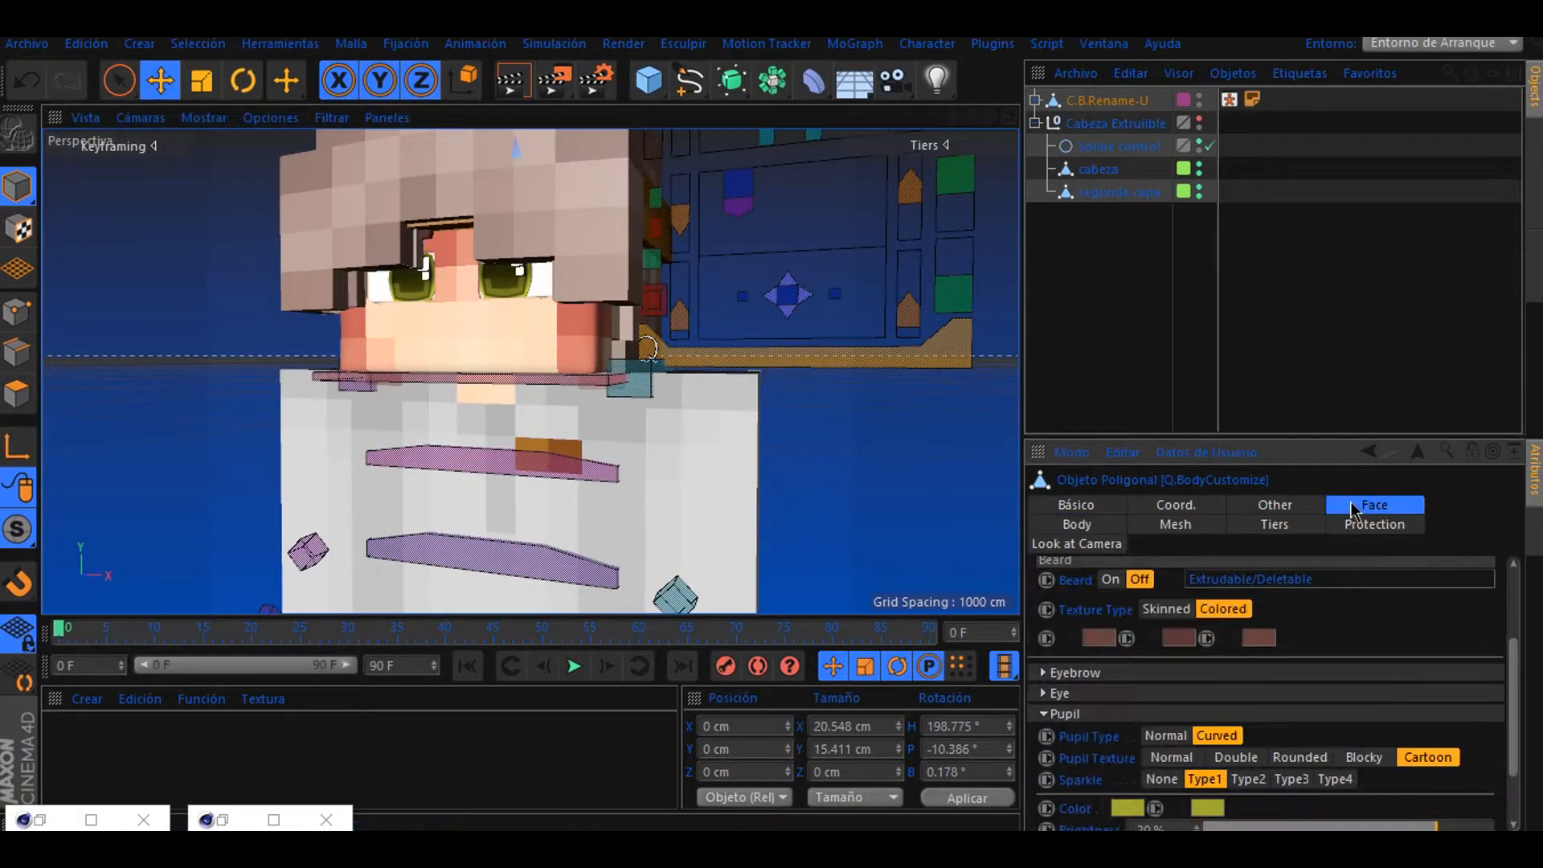
click(1045, 672)
click(1129, 691)
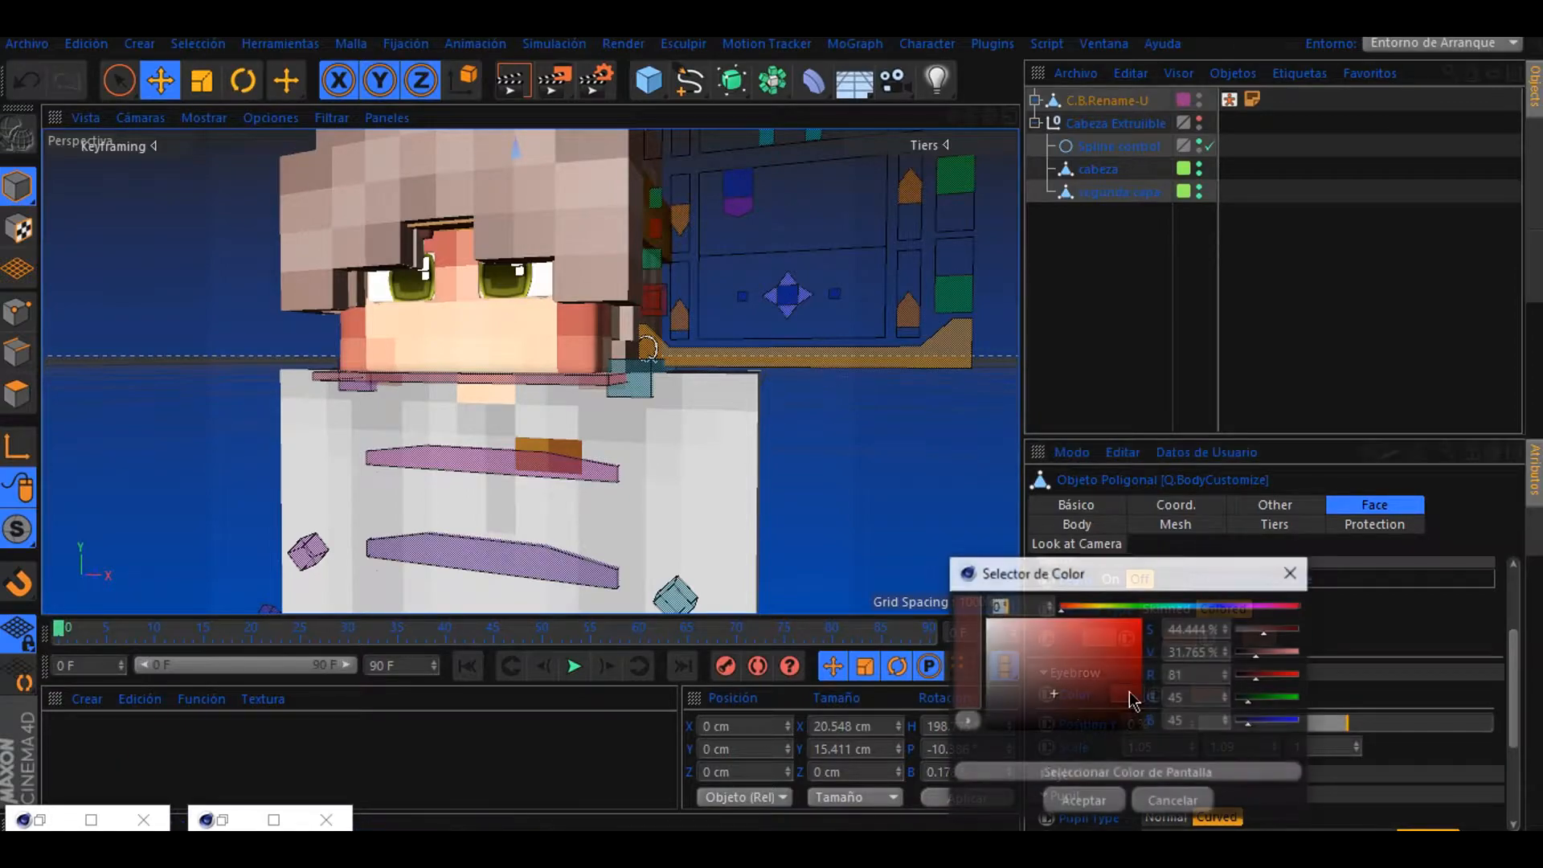
click(1038, 773)
click(502, 225)
click(1078, 802)
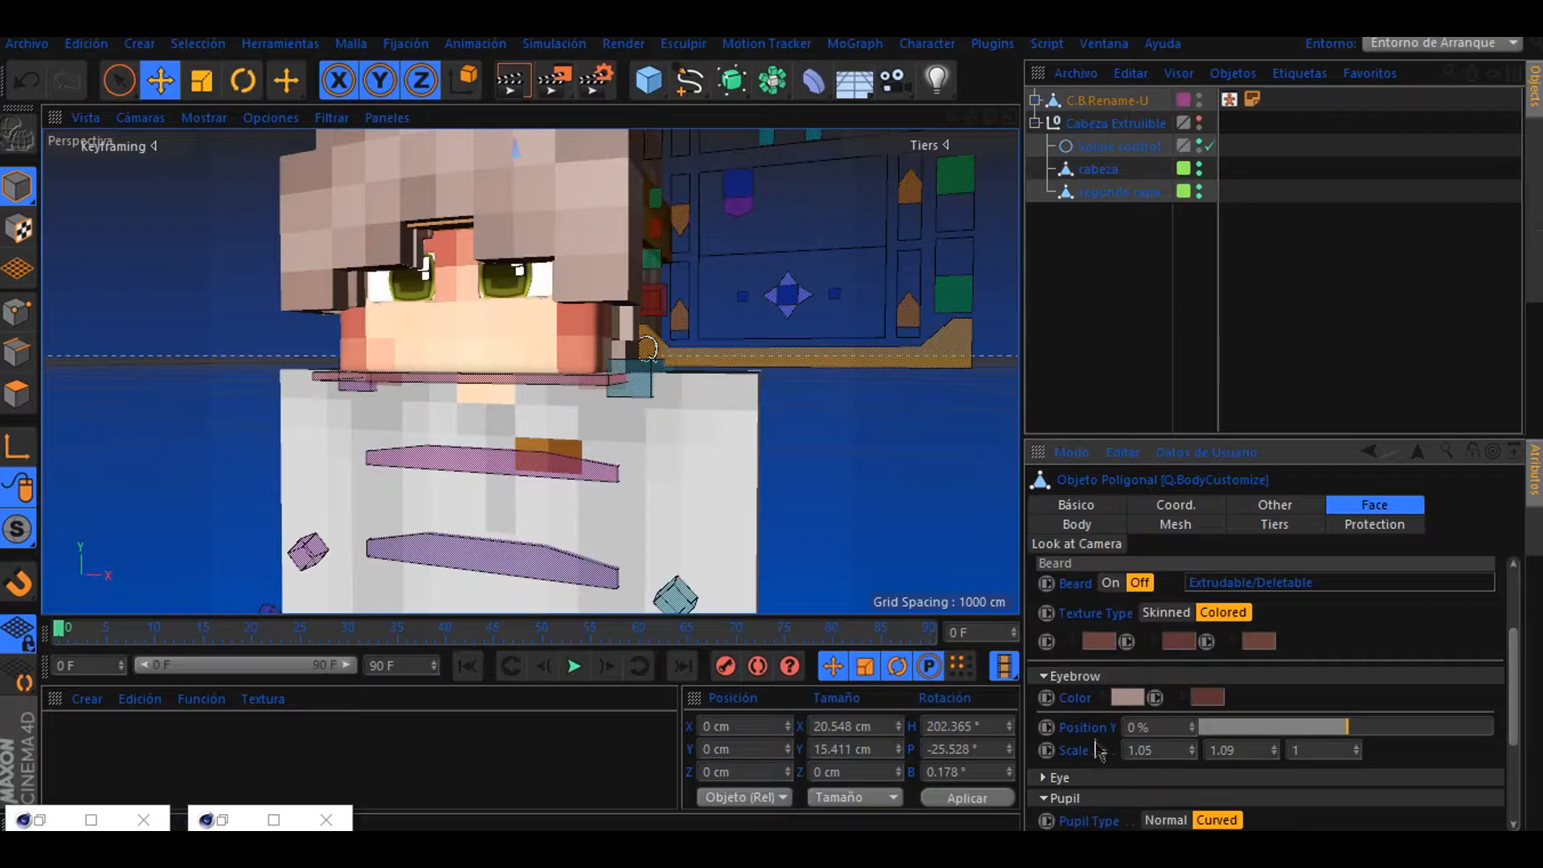
drag(1121, 701, 1211, 707)
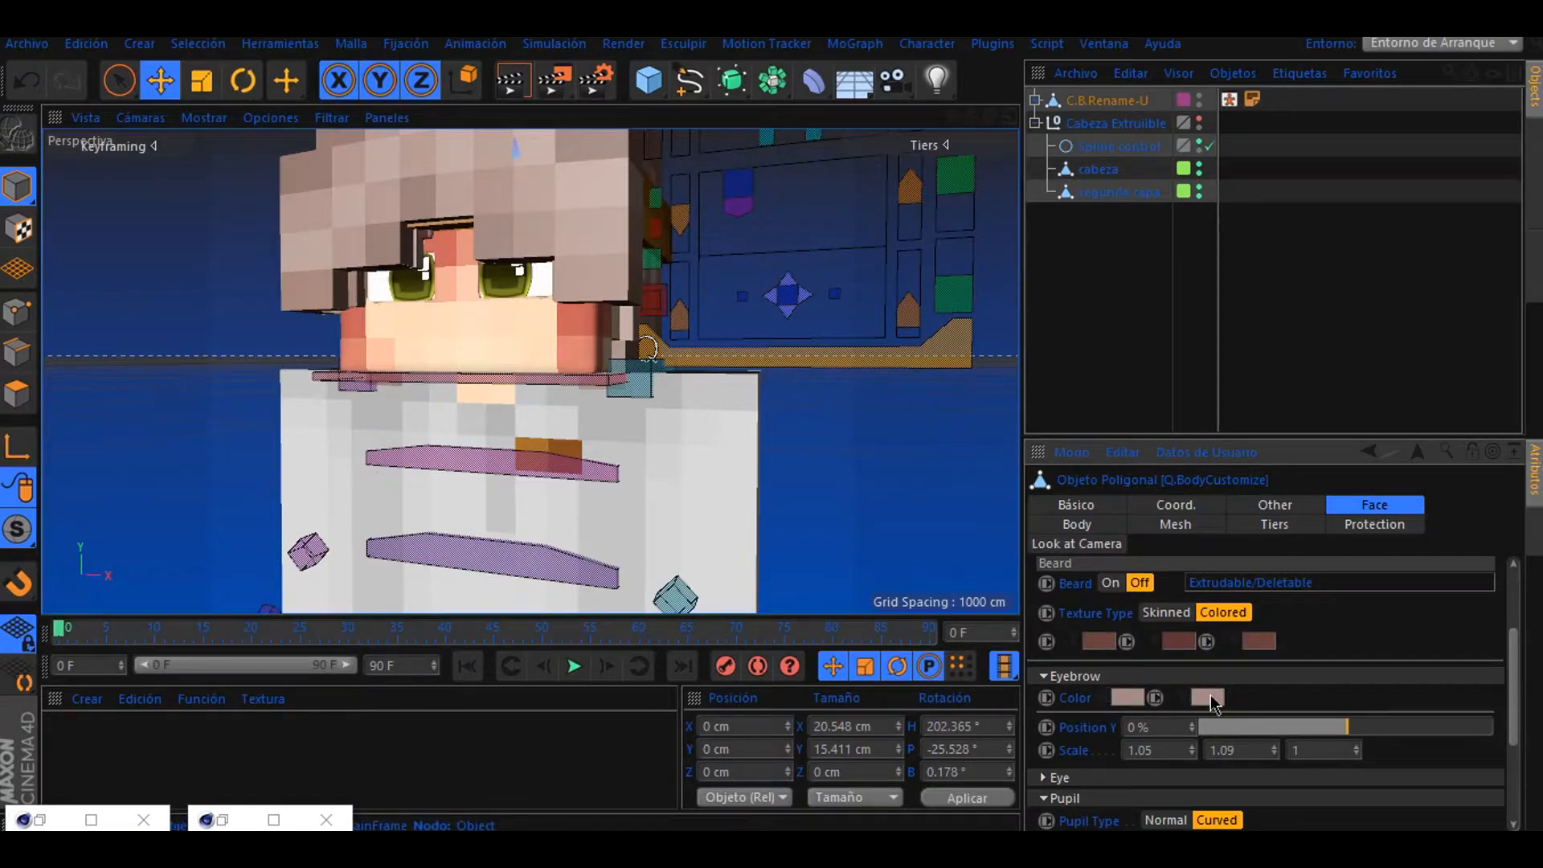
- Try pulling the outer layers of the left and right arms sideways away from the body, undoing each move
scroll(595, 330, down, 5)
scroll(476, 259, up, 4)
scroll(661, 450, up, 3)
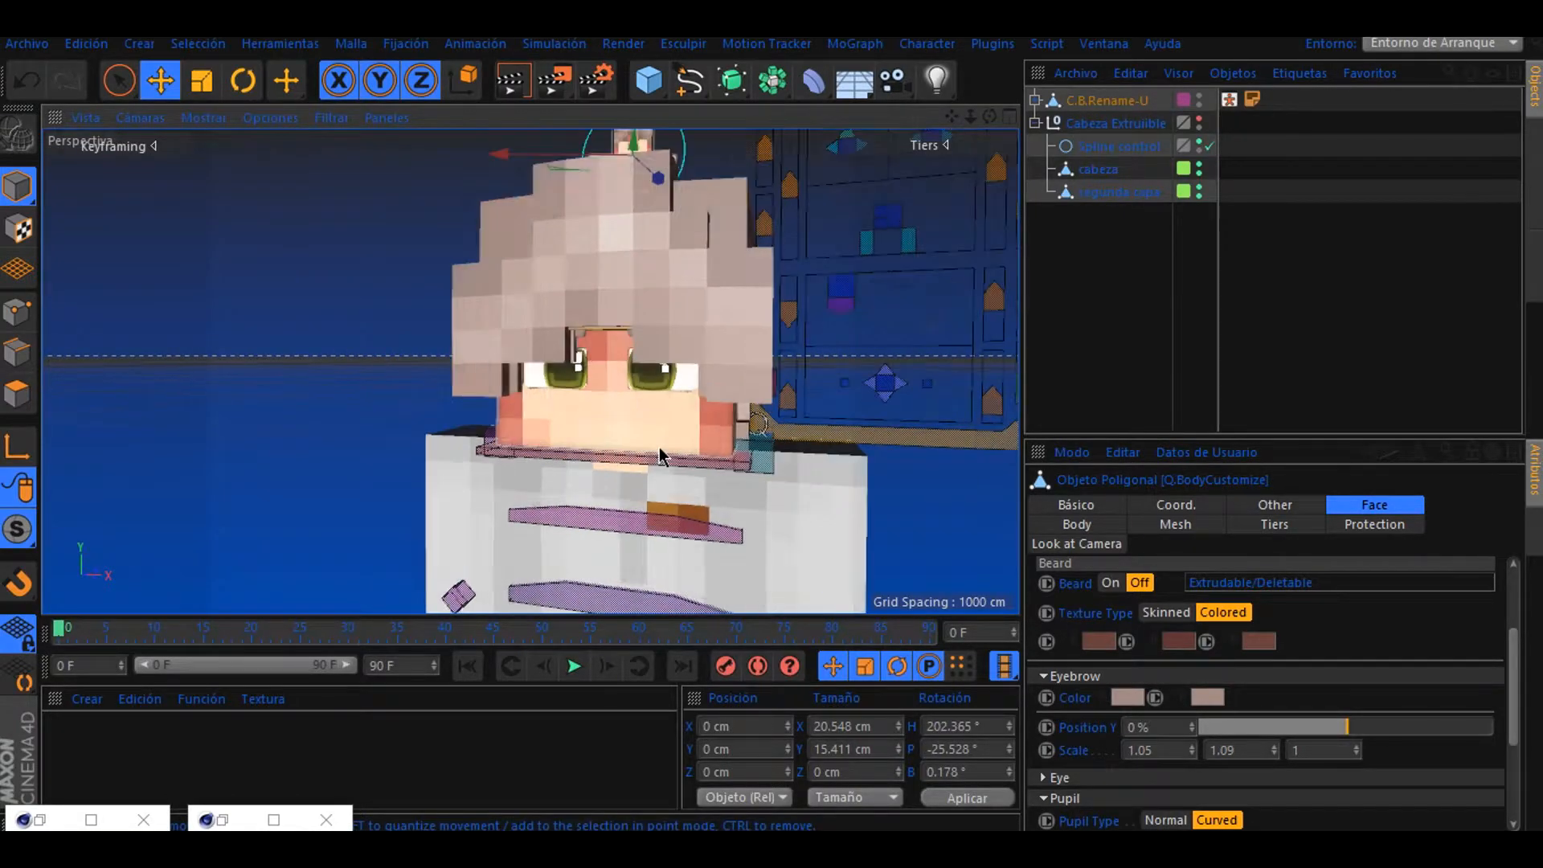
scroll(662, 450, down, 6)
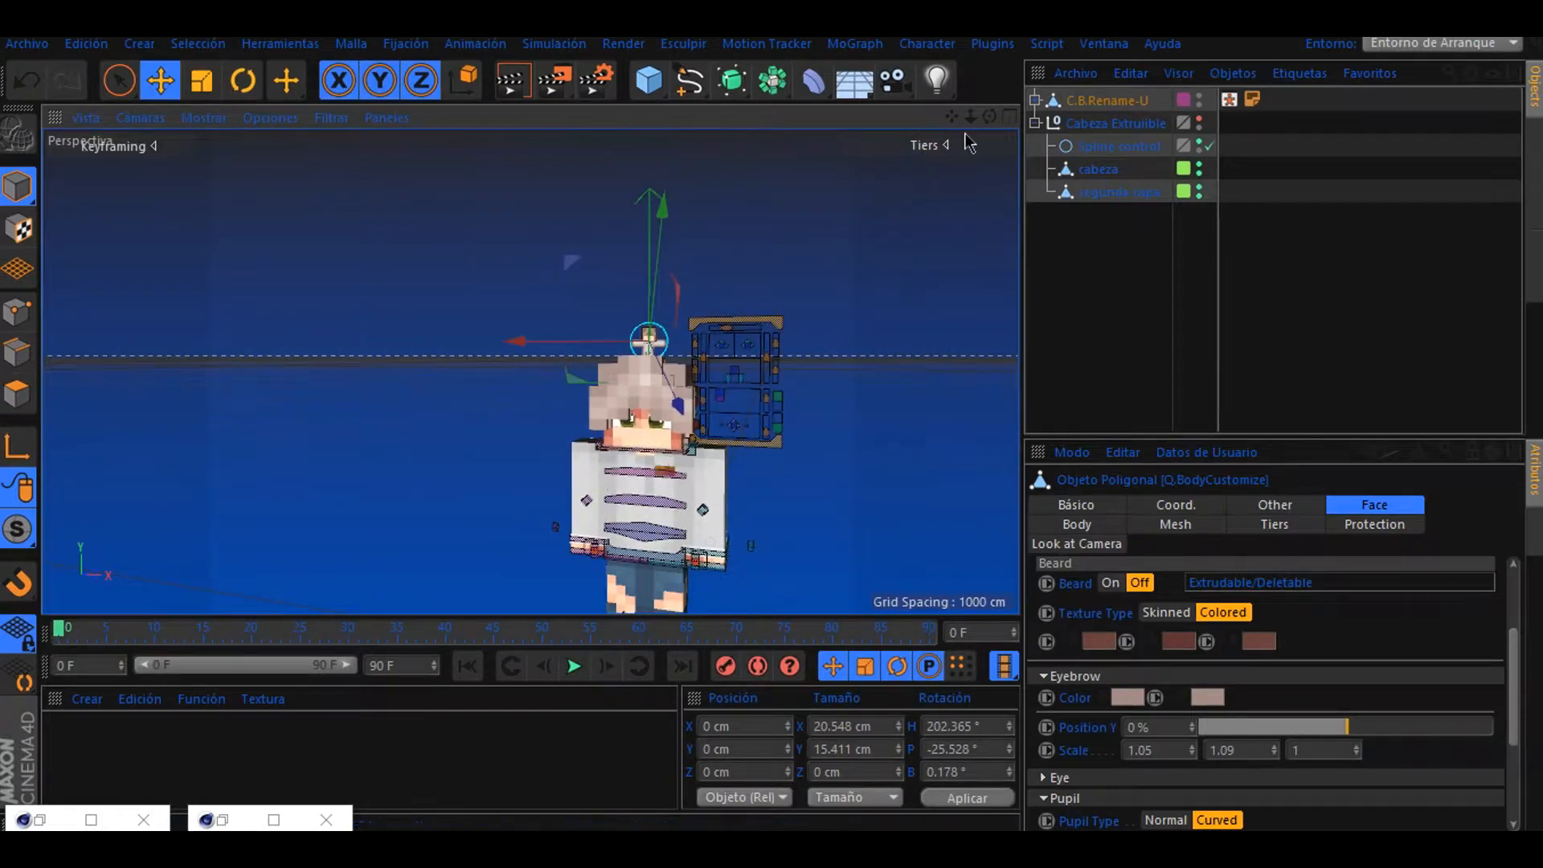
scroll(710, 330, up, 5)
click(710, 331)
shift+click(438, 363)
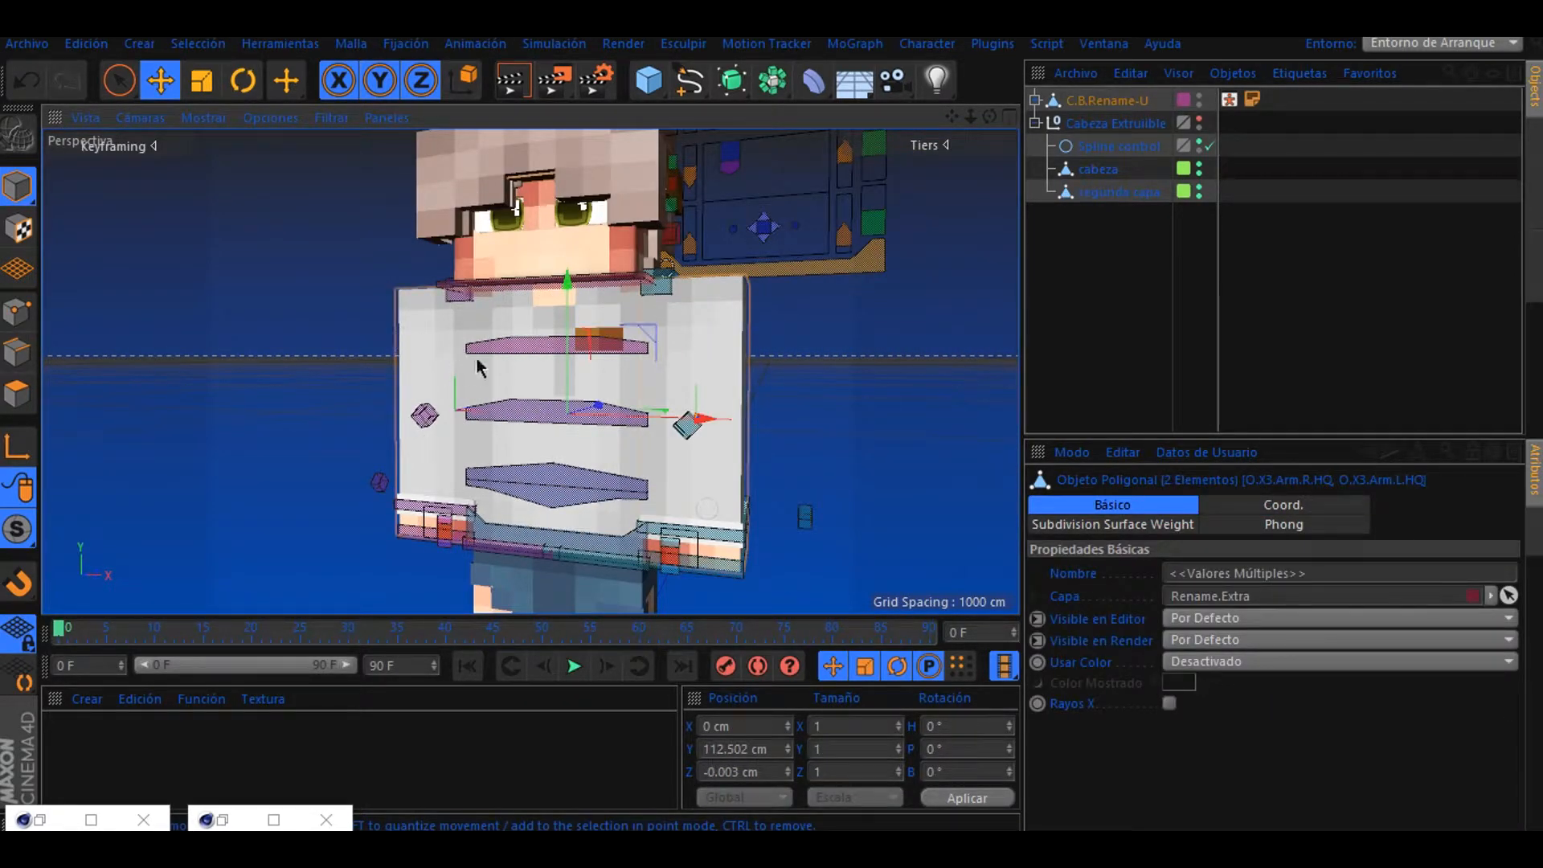
click(745, 339)
drag(789, 359, 803, 360)
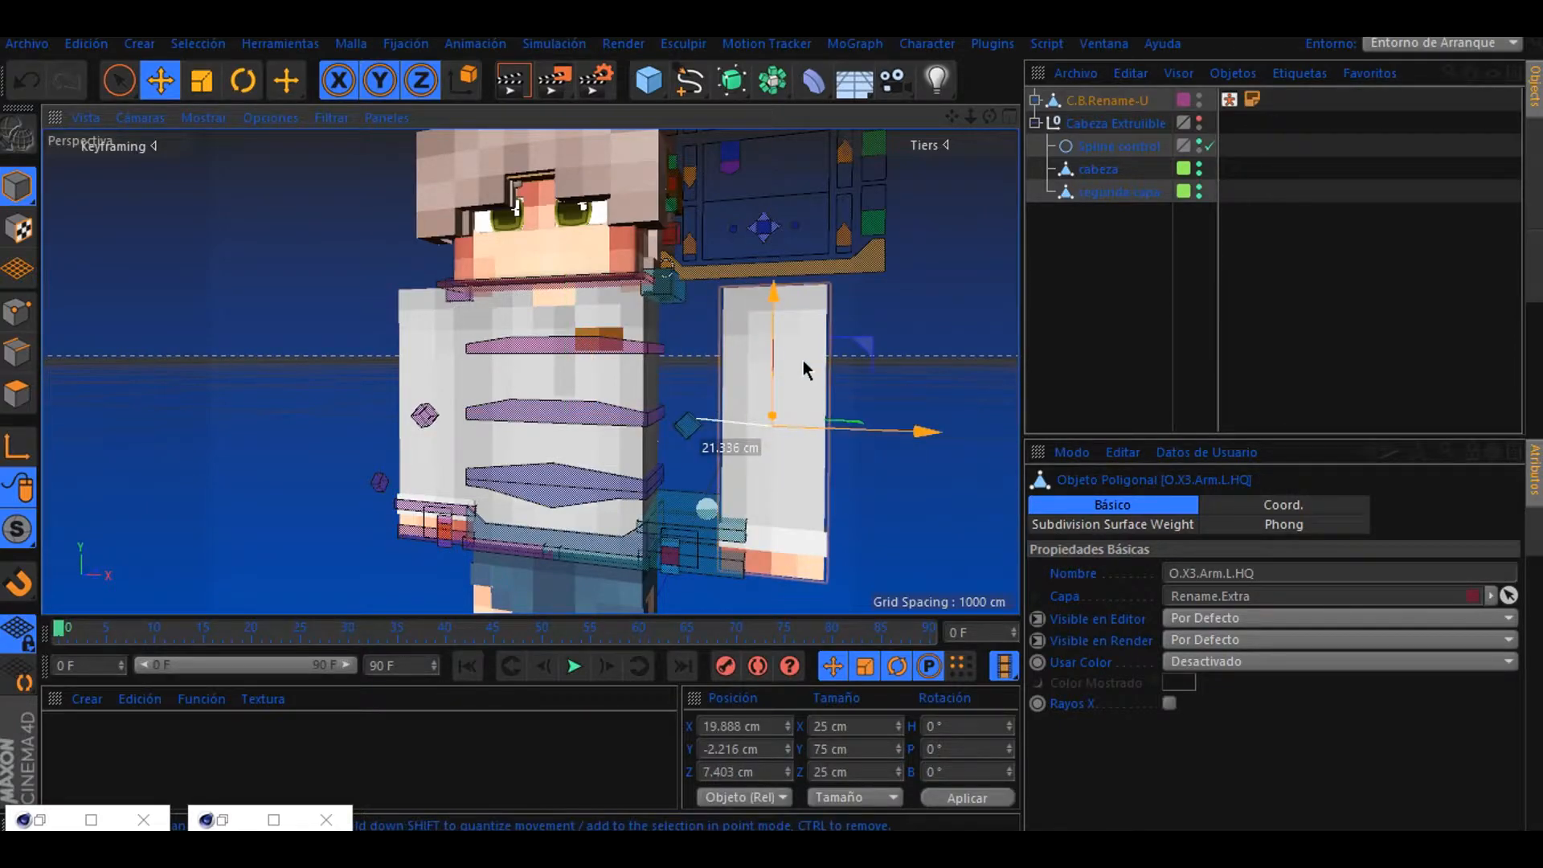
key(ctrl+z)
click(397, 325)
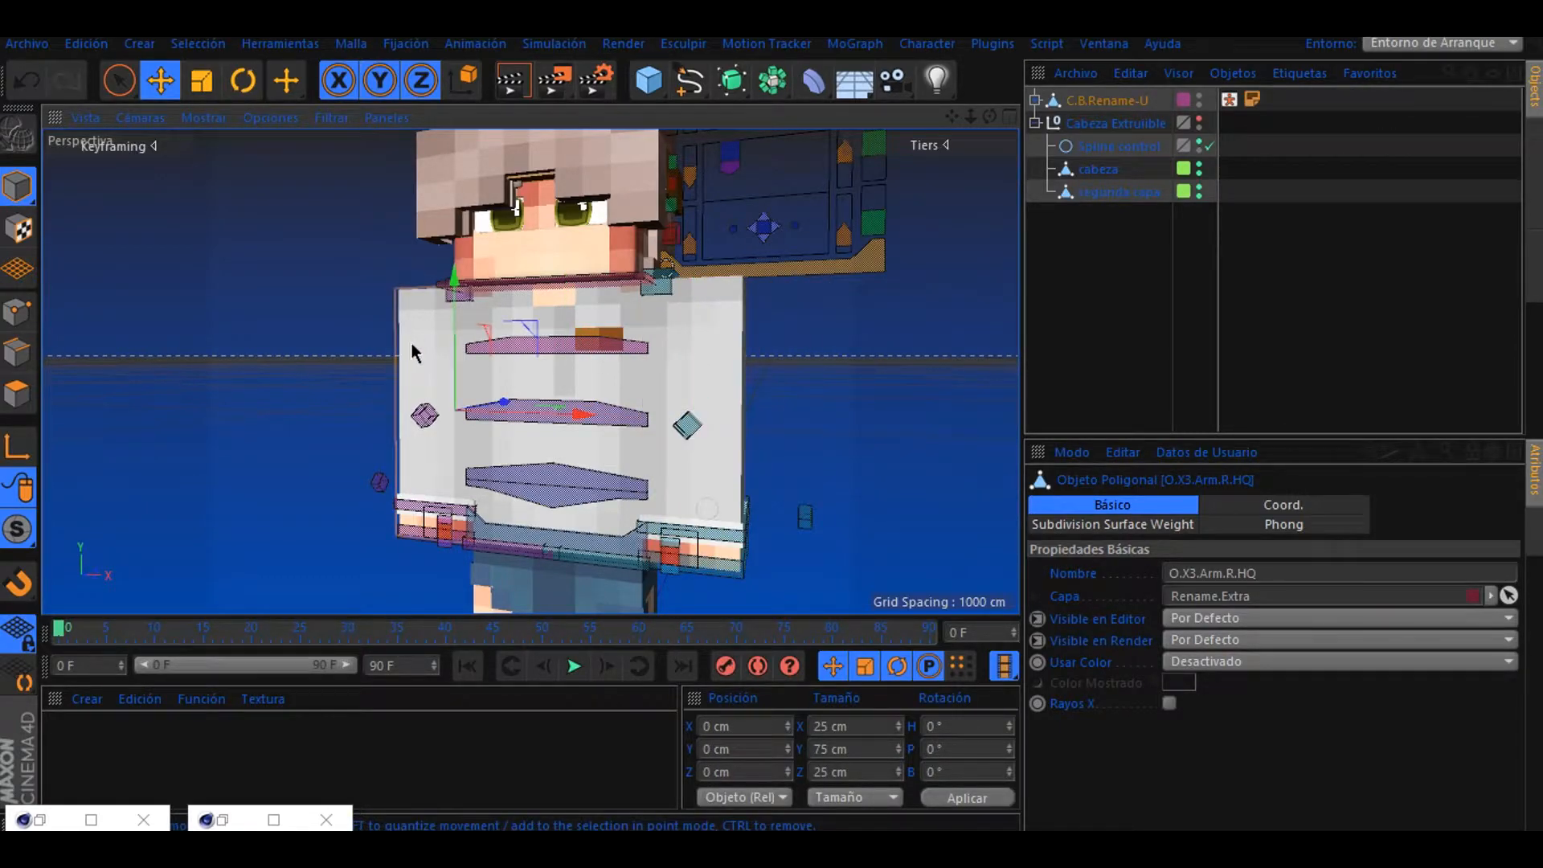
drag(411, 341, 316, 339)
key(ctrl+z)
- Select both arms' outer layers and, in polygon mode, ring-select the polygon band around the sleeve cuffs
drag(398, 315, 370, 445)
scroll(708, 508, up, 2)
alt+middle_drag(707, 508, 679, 479)
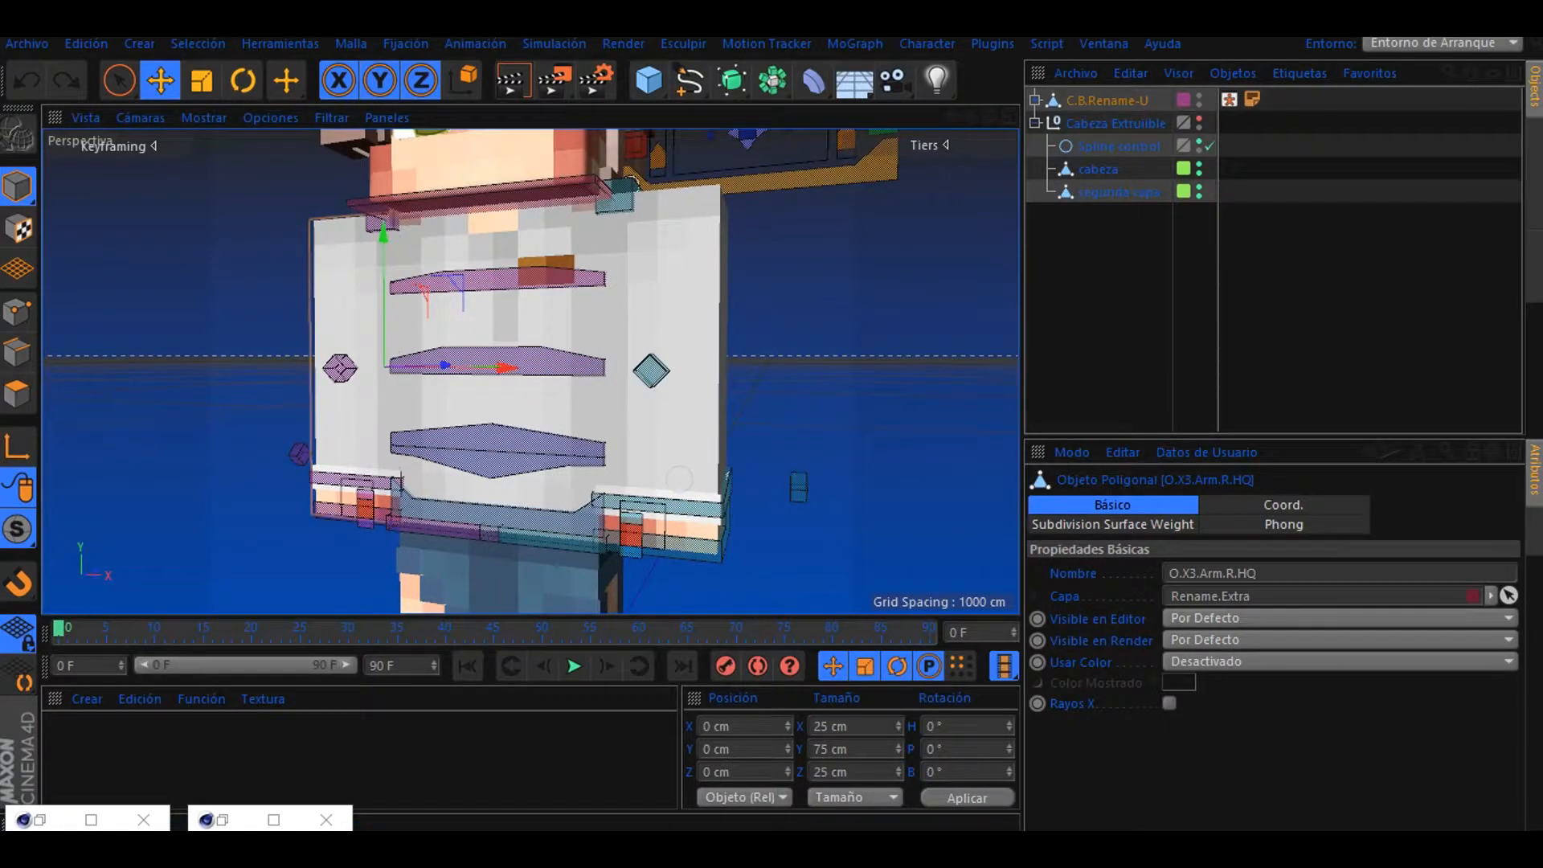
shift+click(651, 370)
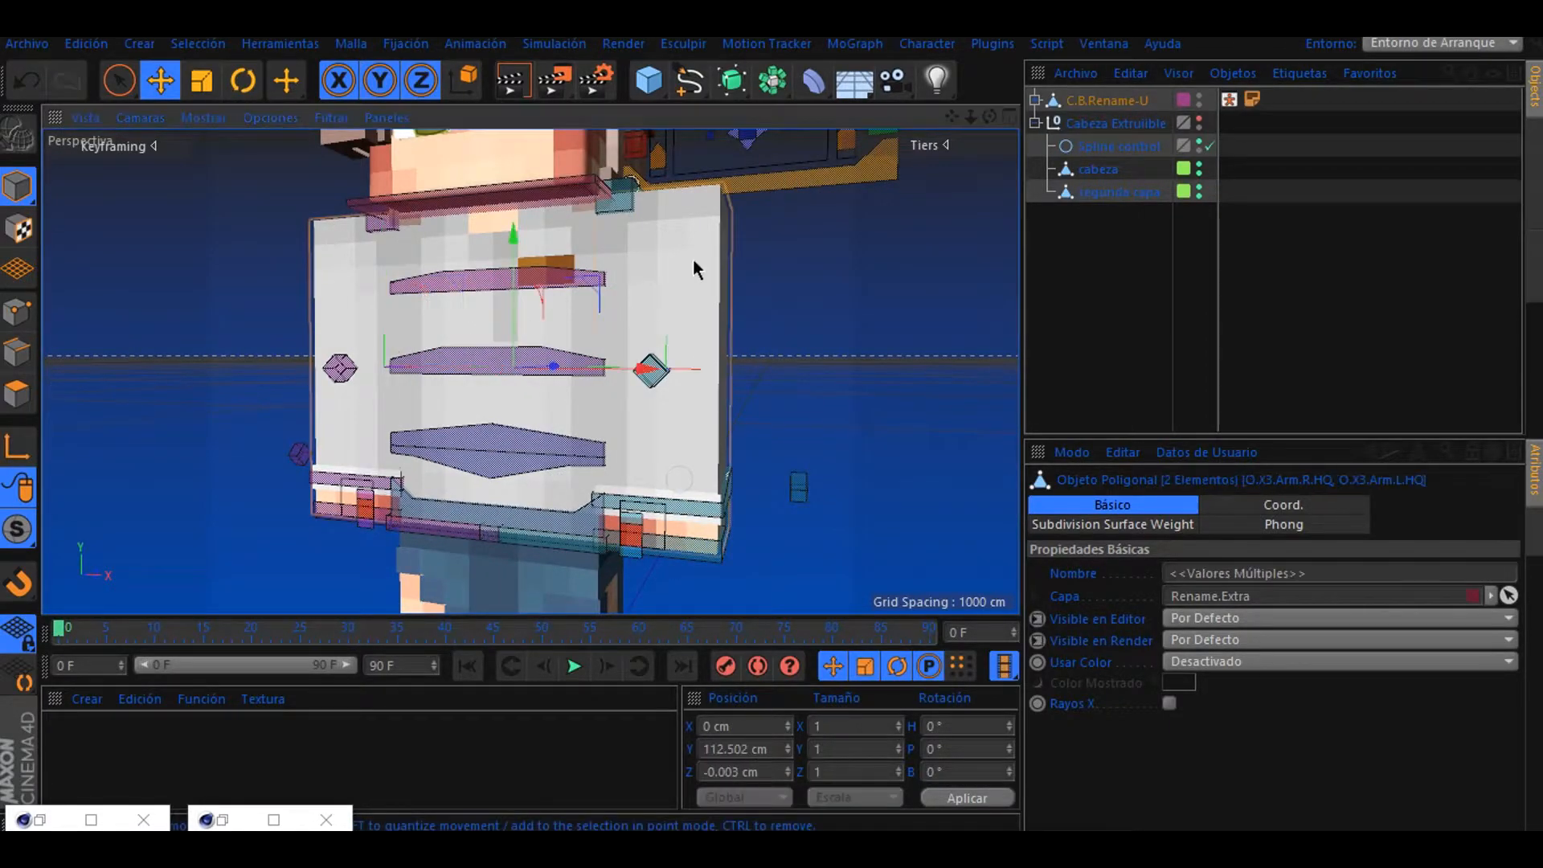
click(18, 393)
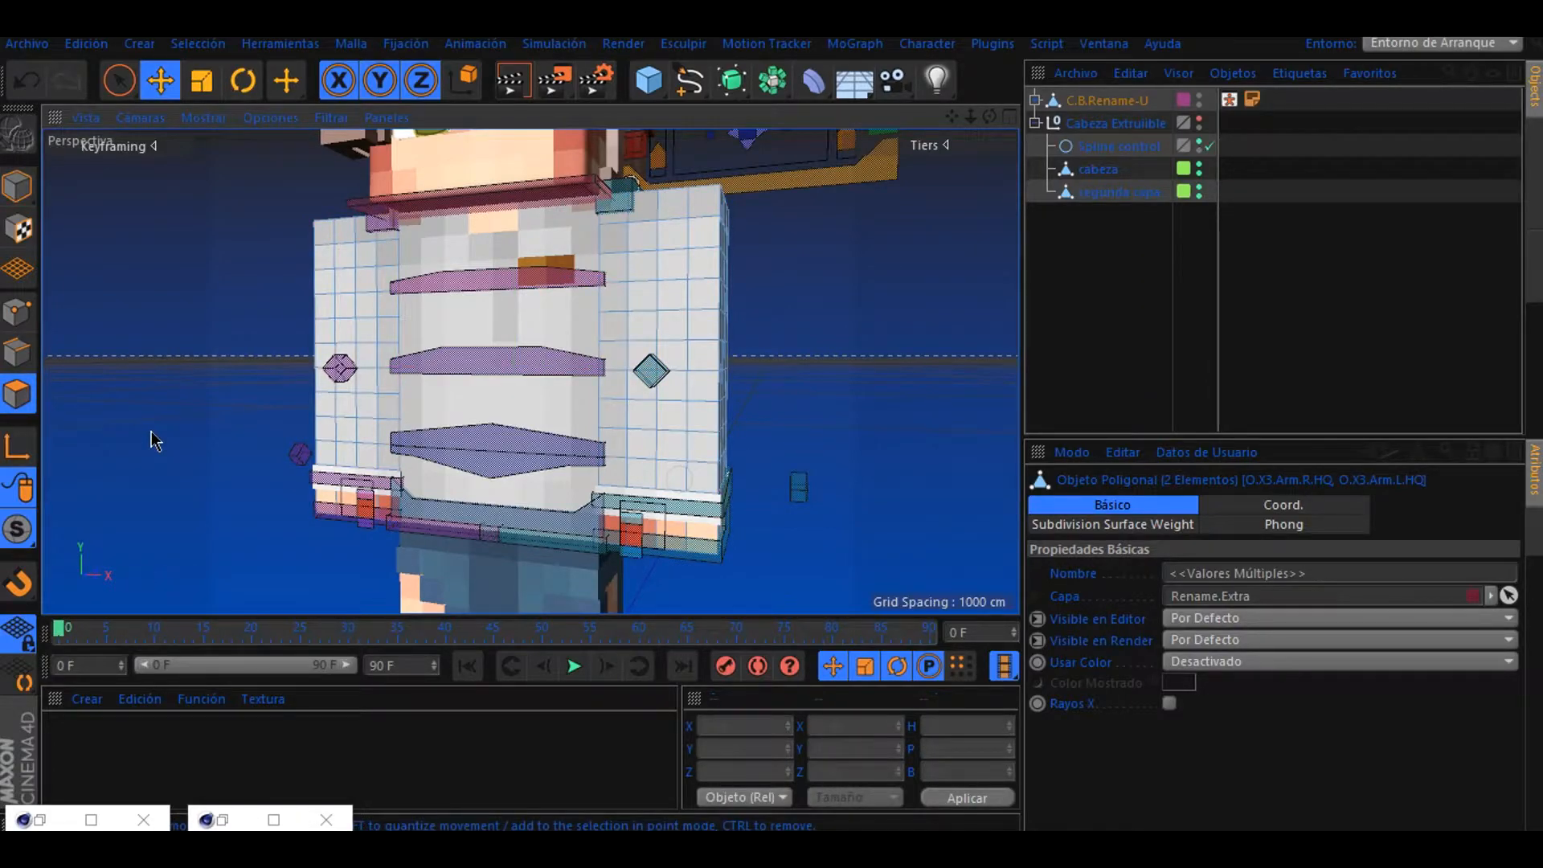
key(u)
key(b)
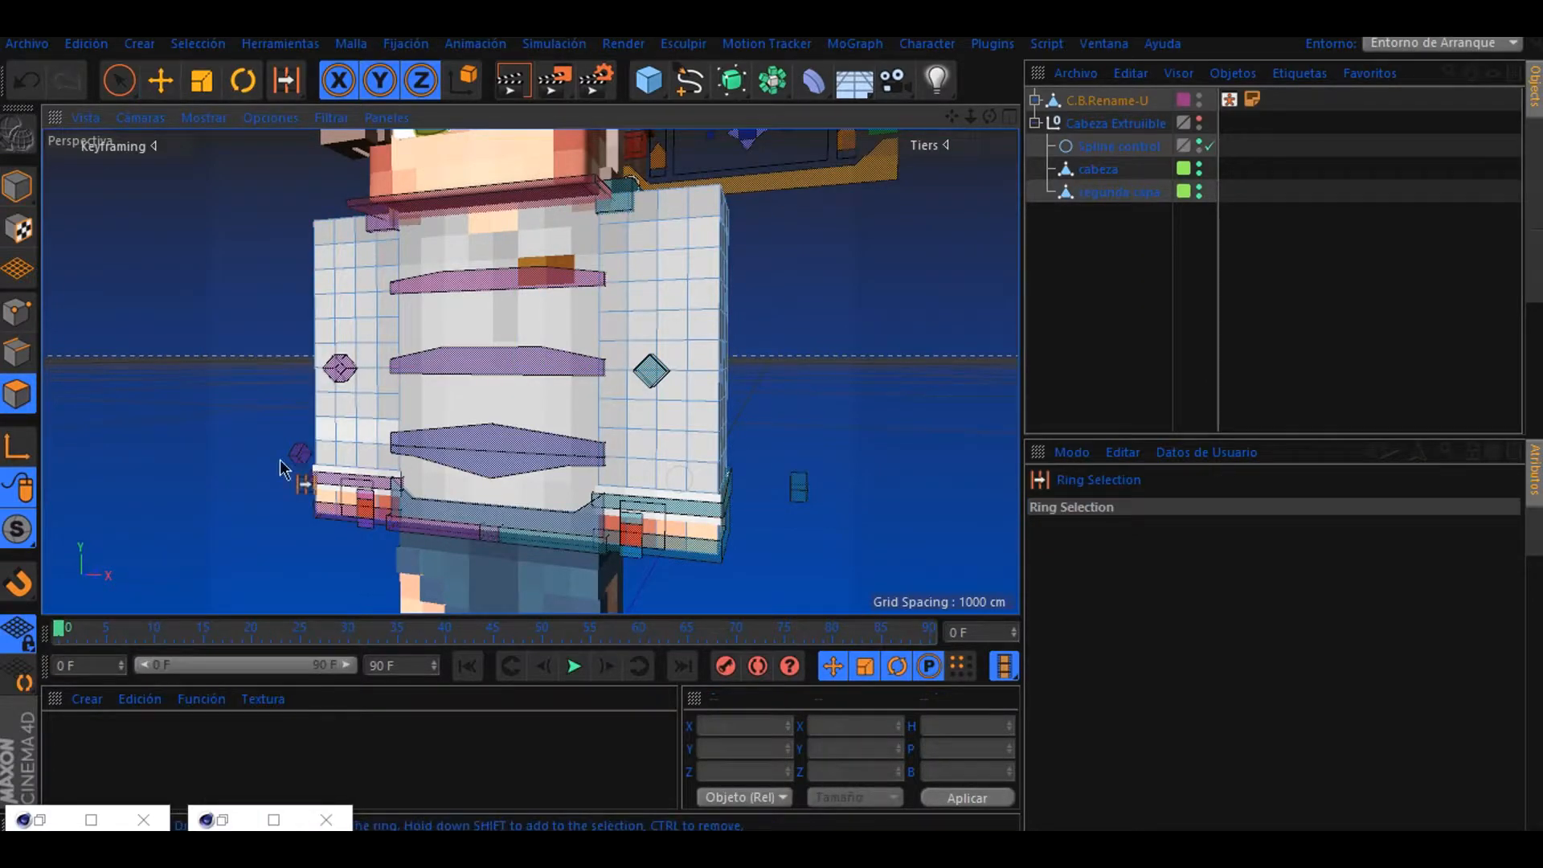
click(715, 513)
- Extrude the selected cuff bands with a 1 cm offset and return to moving whole objects
key(d)
click(1148, 581)
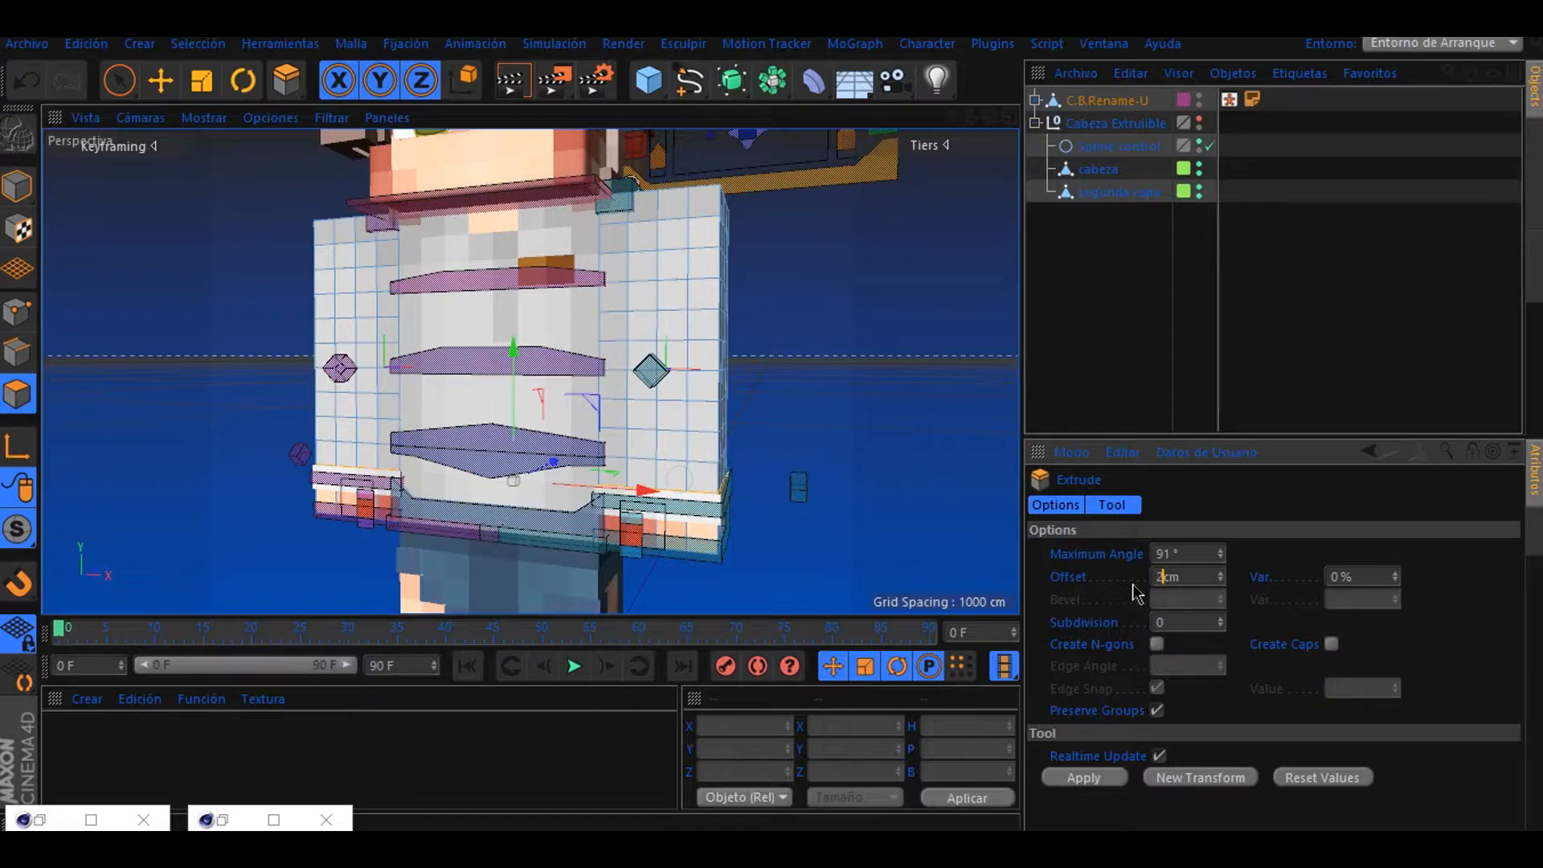
text(2)
key(Return)
key(Return)
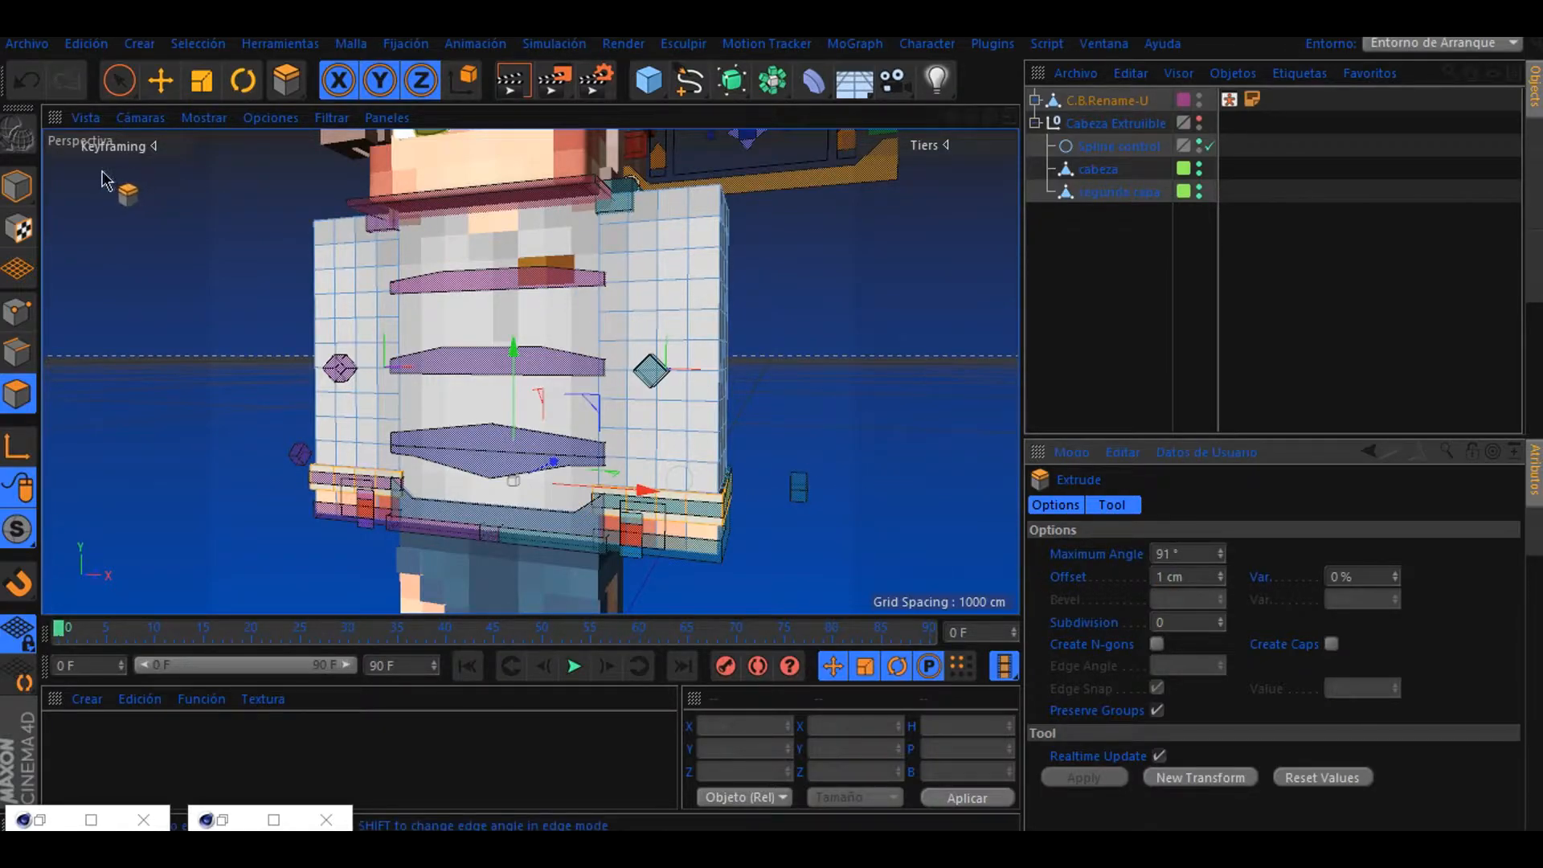
click(26, 194)
key(e)
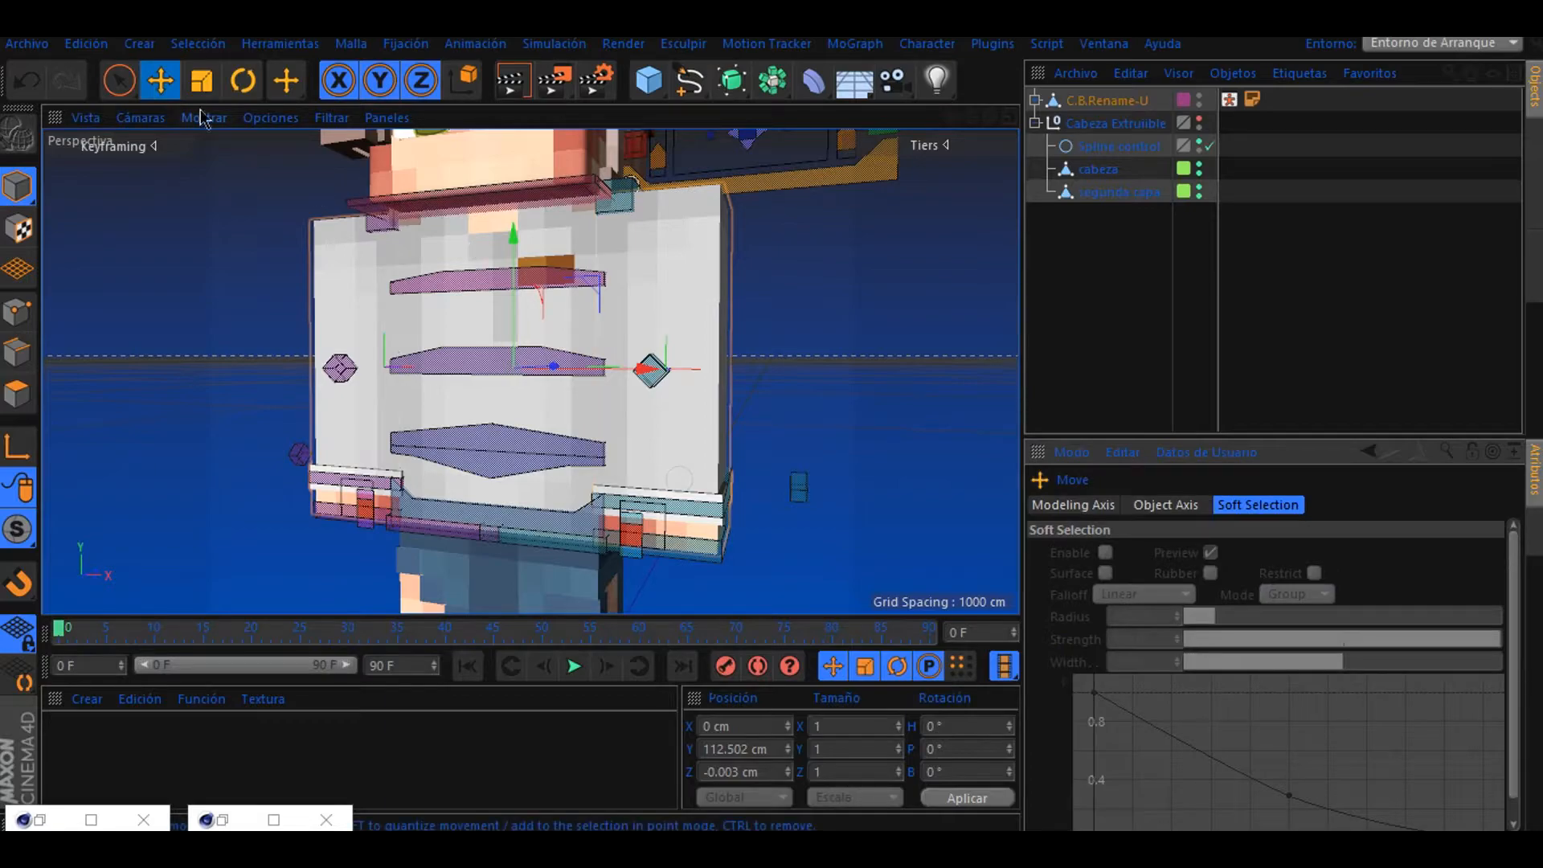
- Select the body's outer layer and fill-select all the polygons on its front face
click(437, 253)
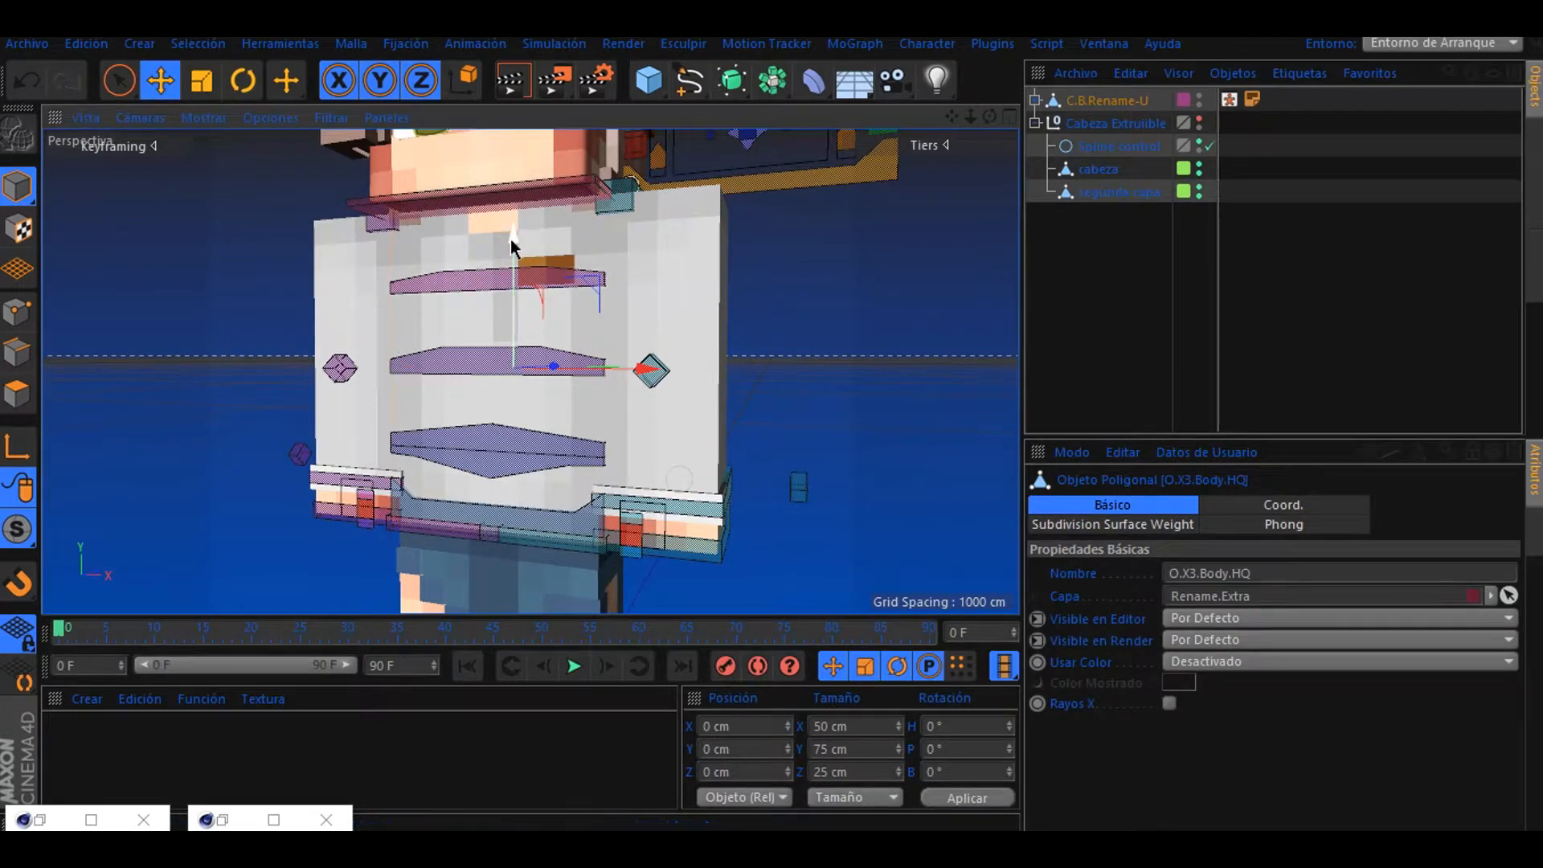
scroll(509, 239, up, 2)
click(18, 394)
key(space)
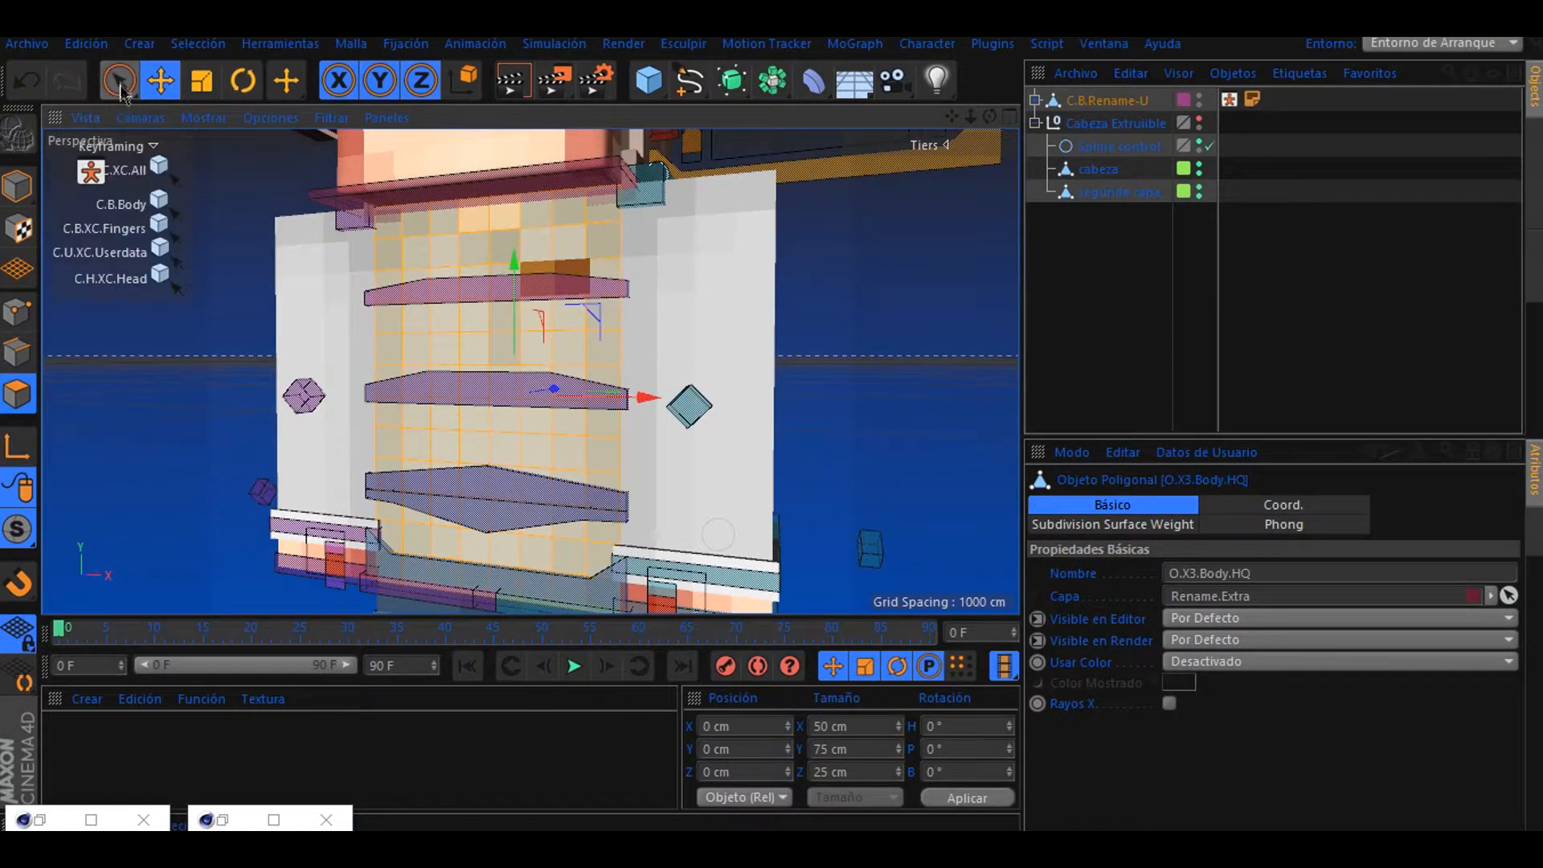
click(155, 402)
key(u)
key(f)
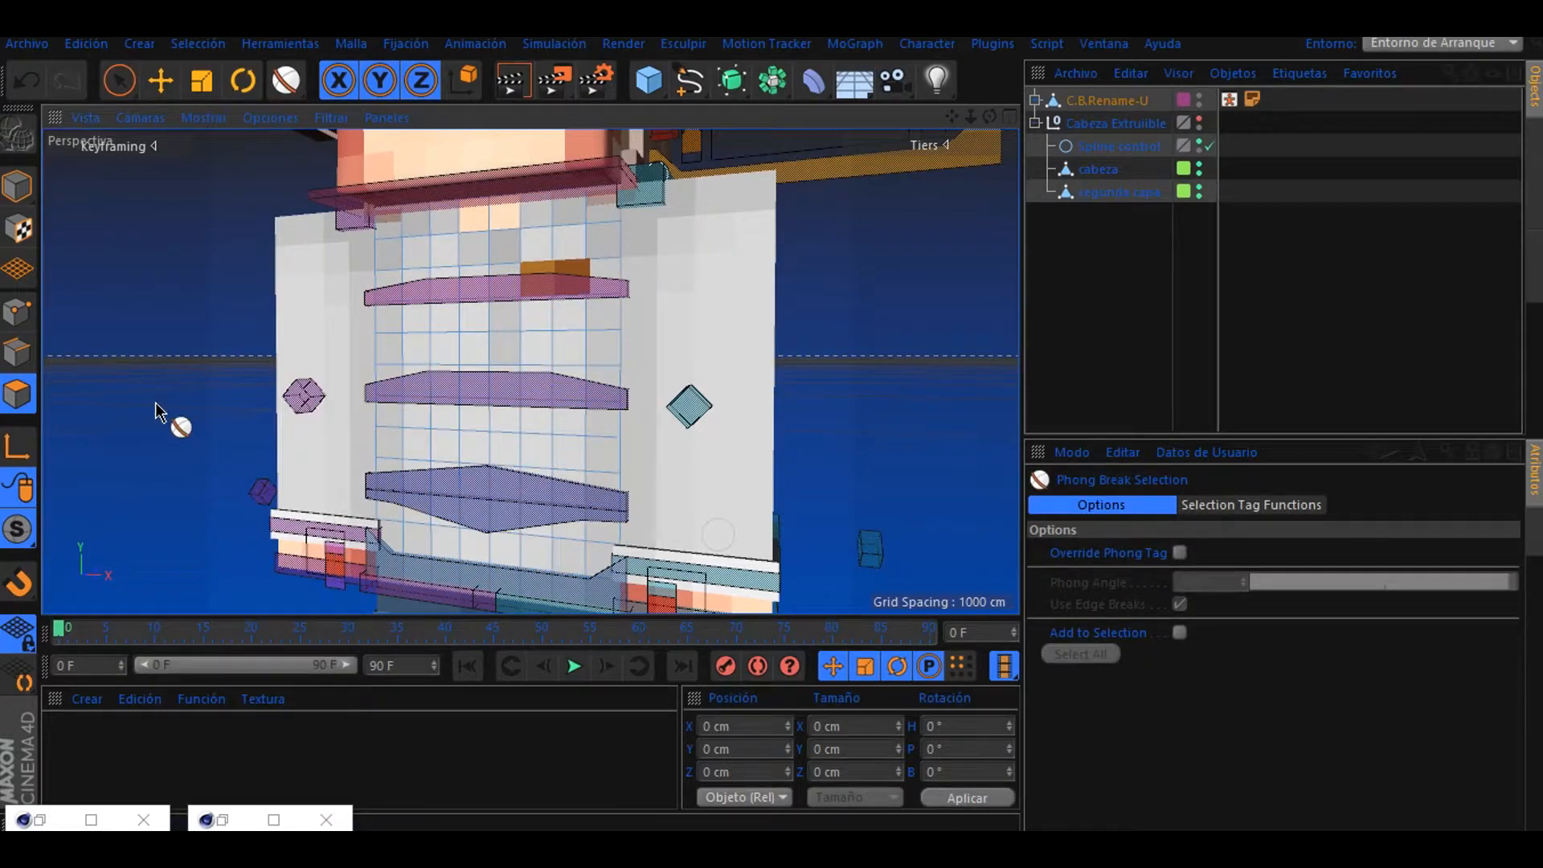
click(483, 330)
- Remove the skin-coloured neckline squares from the selection and extrude the remaining front polygons 1 cm
click(118, 80)
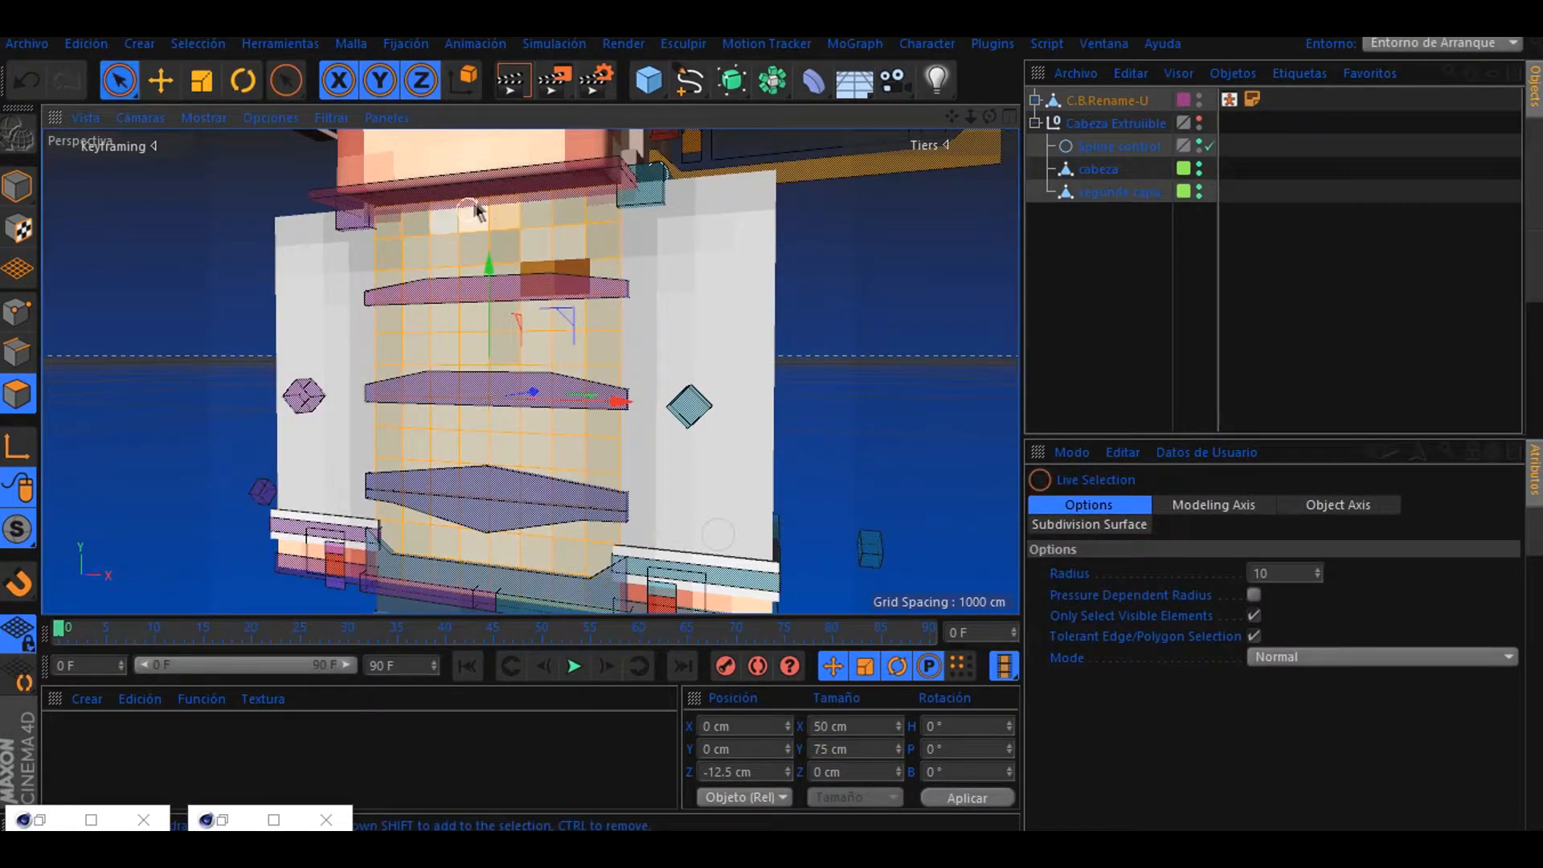
scroll(490, 233, up, 4)
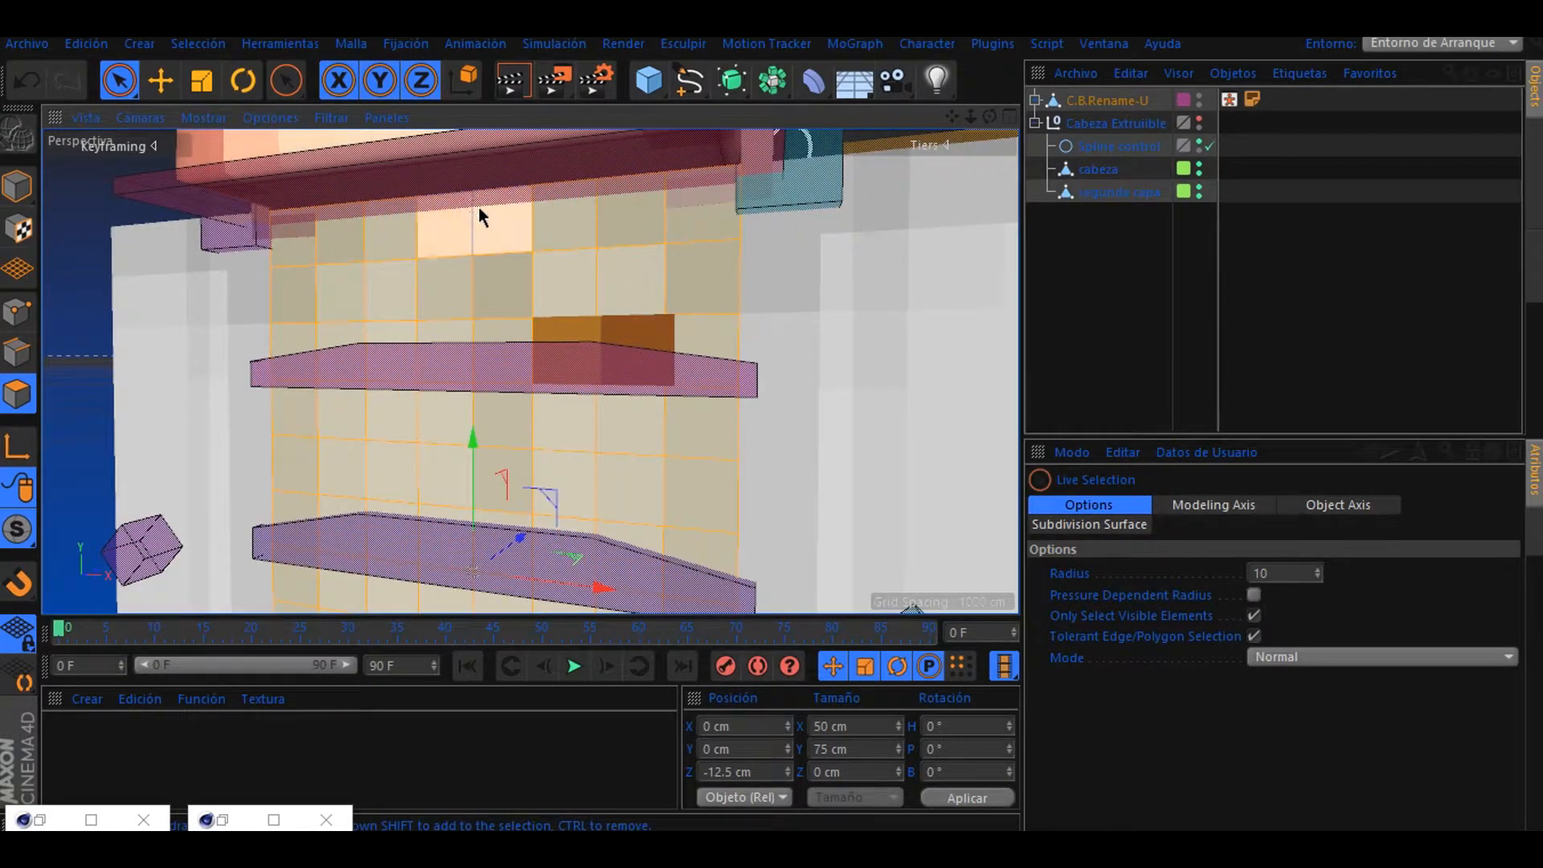
key(d)
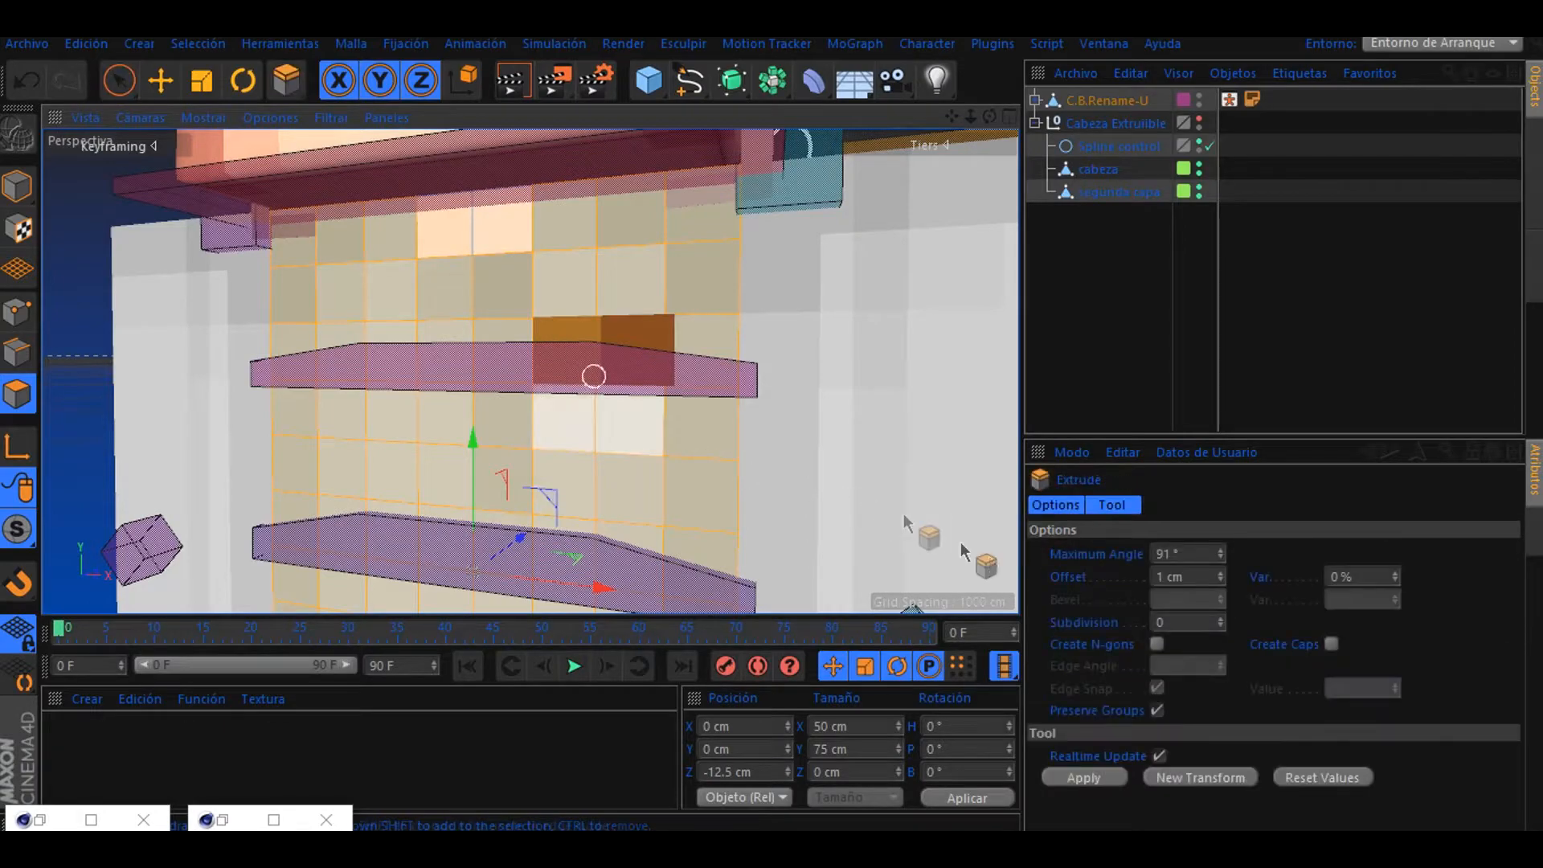
click(1071, 777)
click(118, 80)
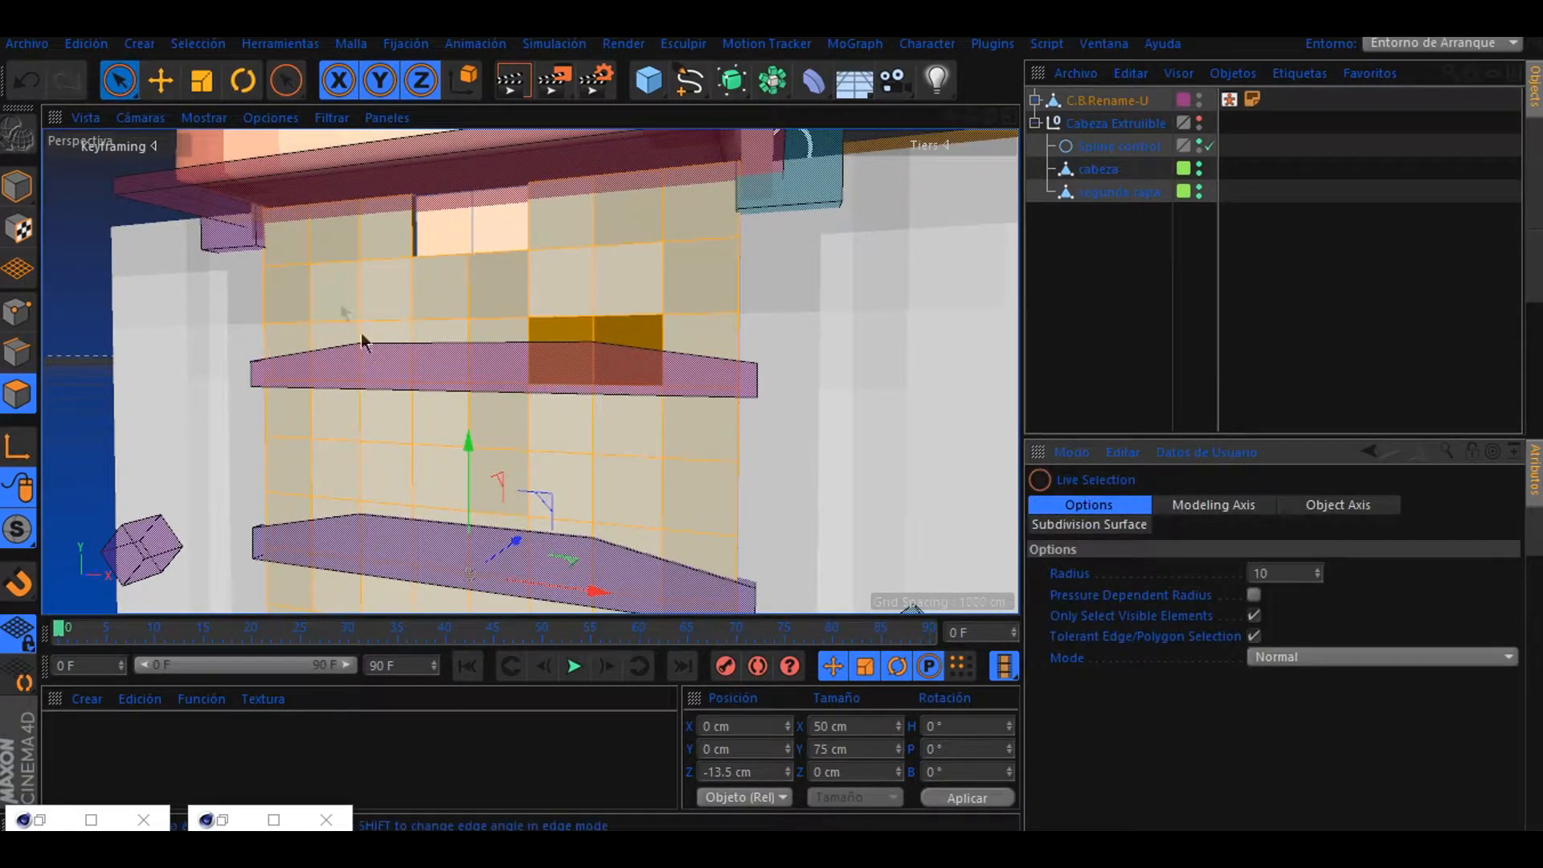
- Select the two adjacent polygons on the shirt's chest, extrude them with a 1 cm offset and return to model mode
click(587, 335)
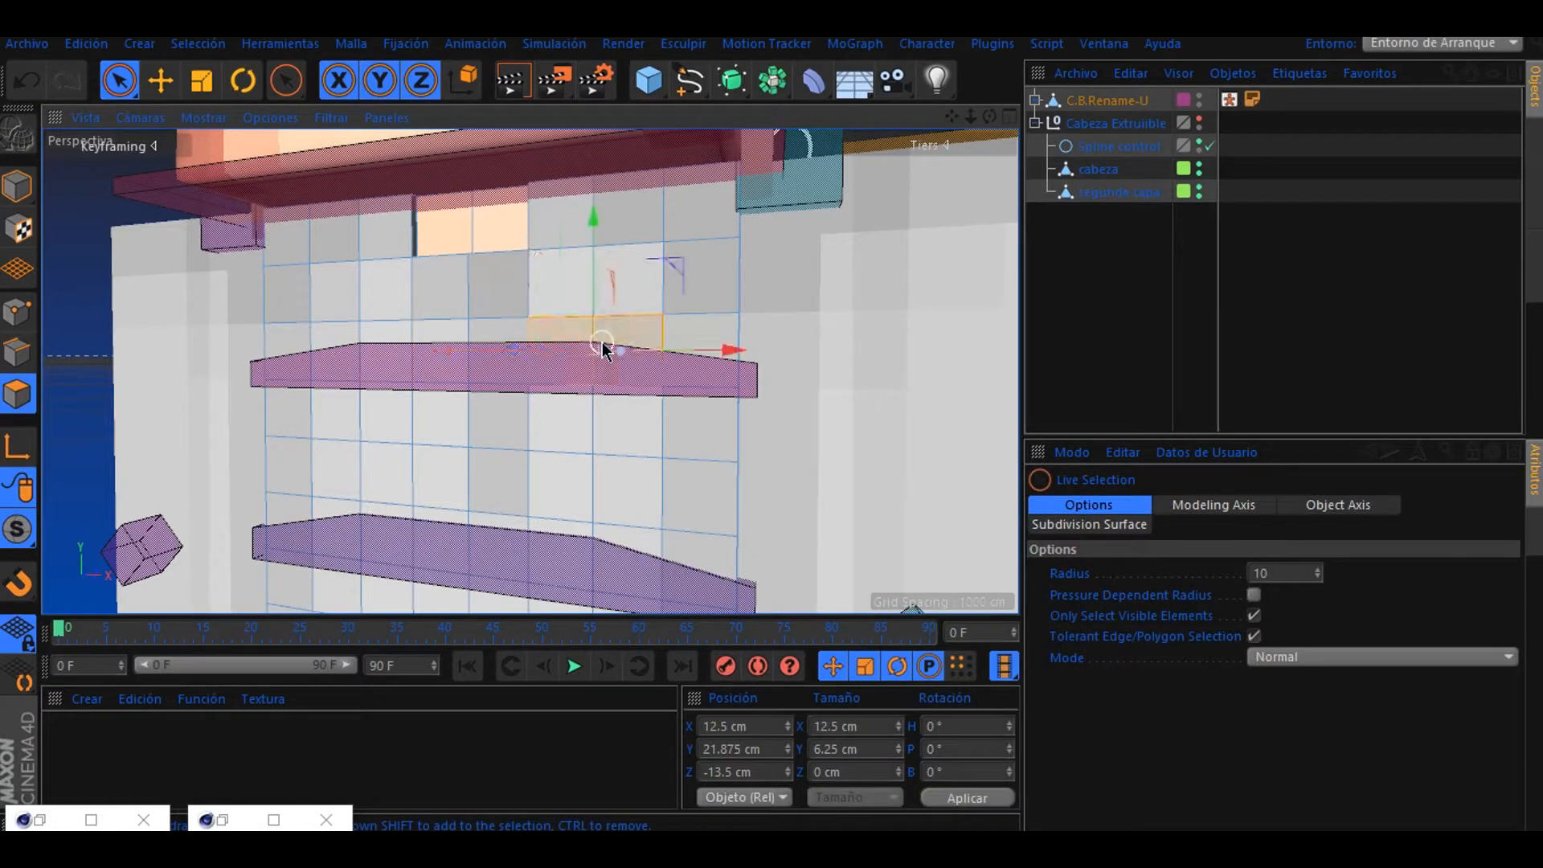
key(d)
click(1100, 776)
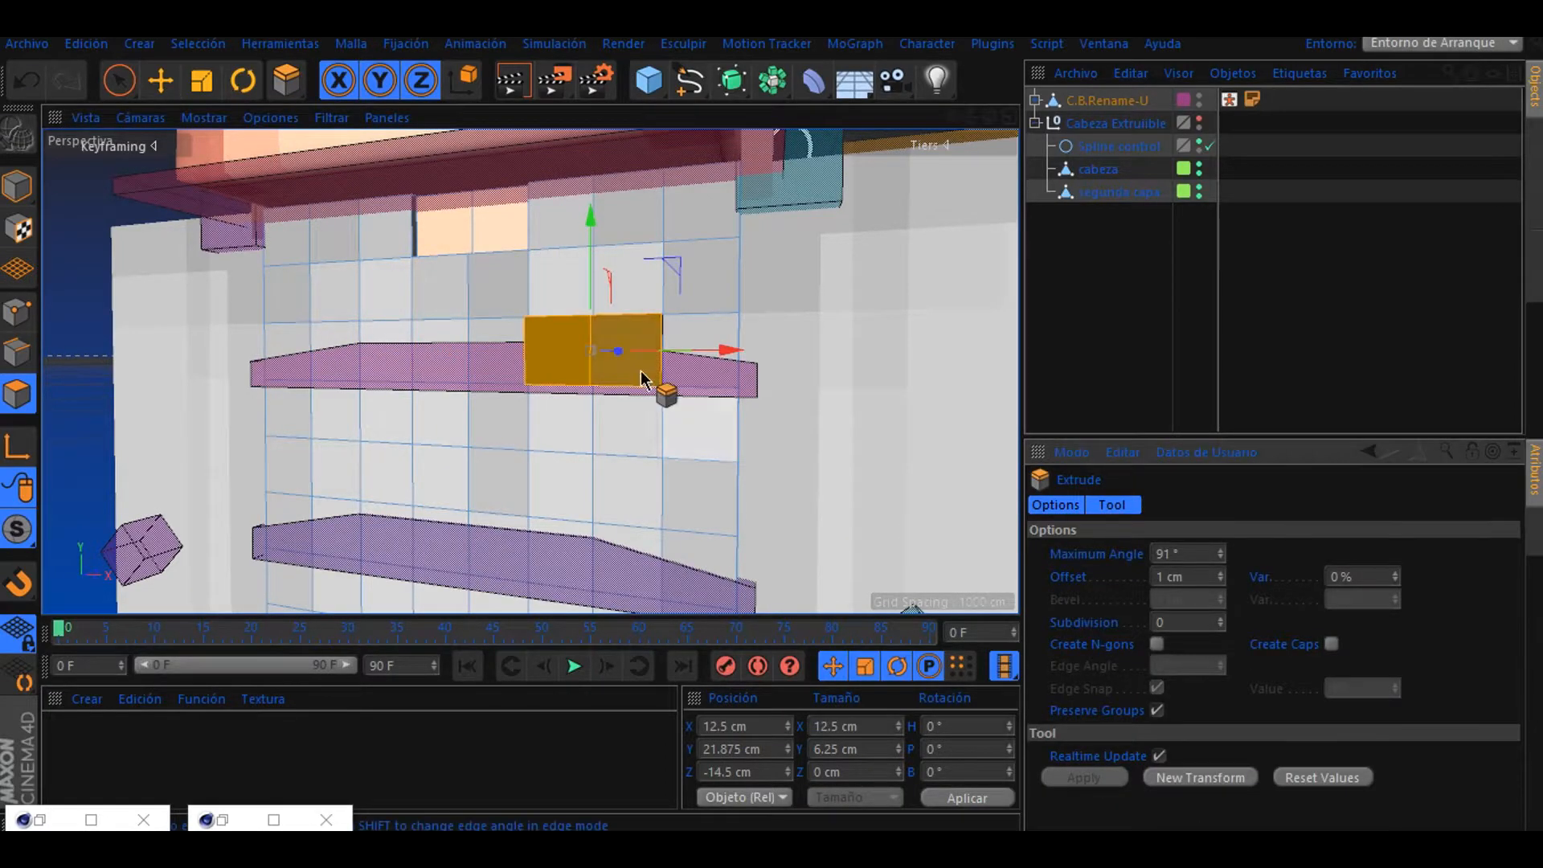
scroll(643, 377, down, 3)
scroll(643, 378, down, 3)
click(18, 185)
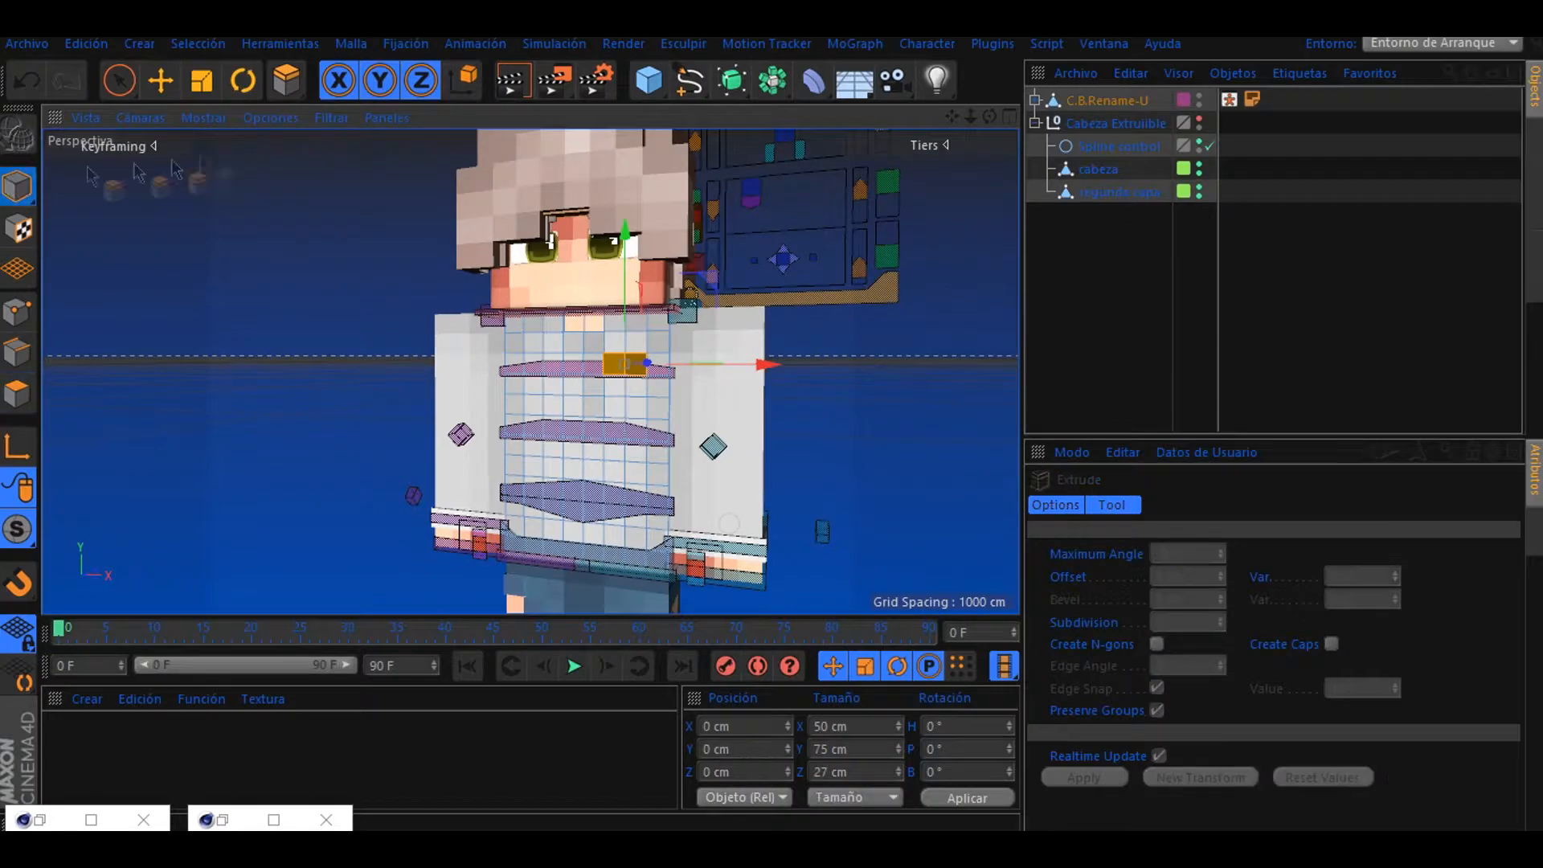
- Try to move the outer layer objects of both legs aside and undo the moves
scroll(519, 370, down, 5)
drag(952, 117, 950, 32)
scroll(563, 486, up, 5)
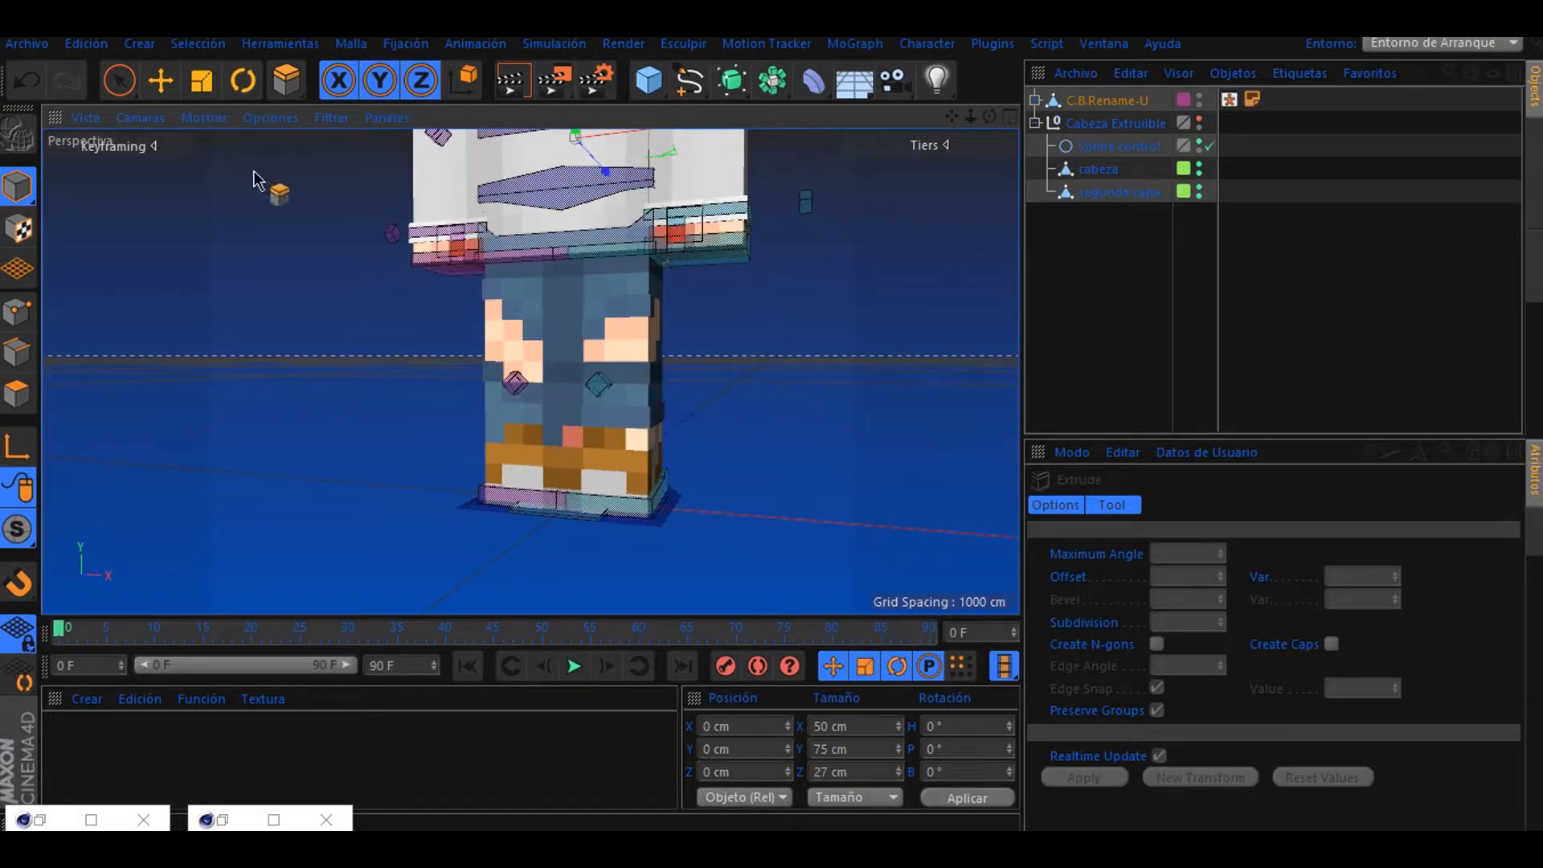
click(161, 80)
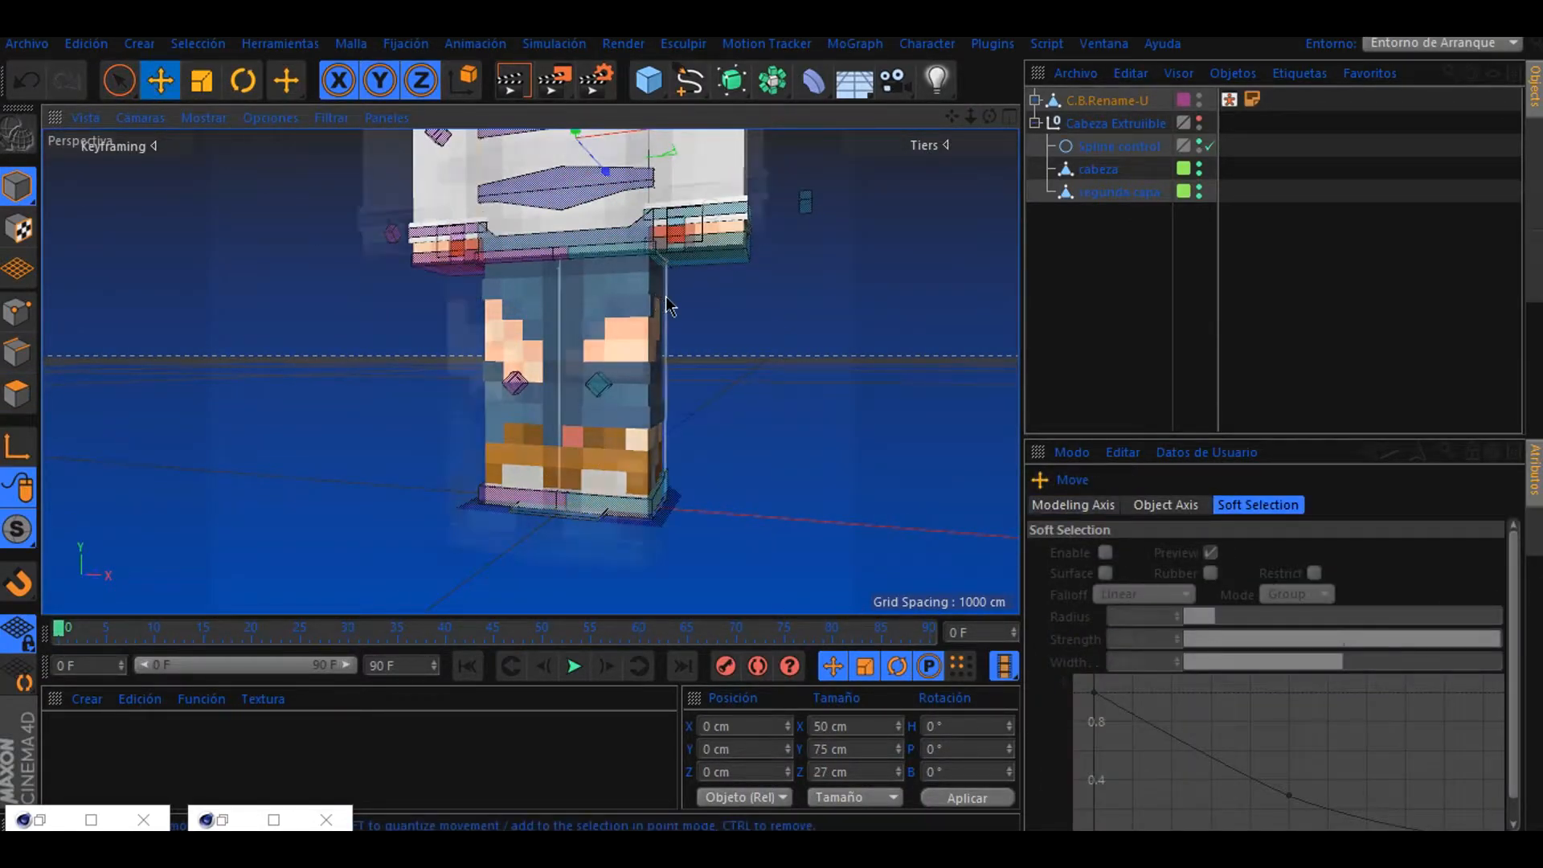
scroll(667, 309, up, 2)
click(665, 316)
drag(664, 320, 147, 211)
click(344, 292)
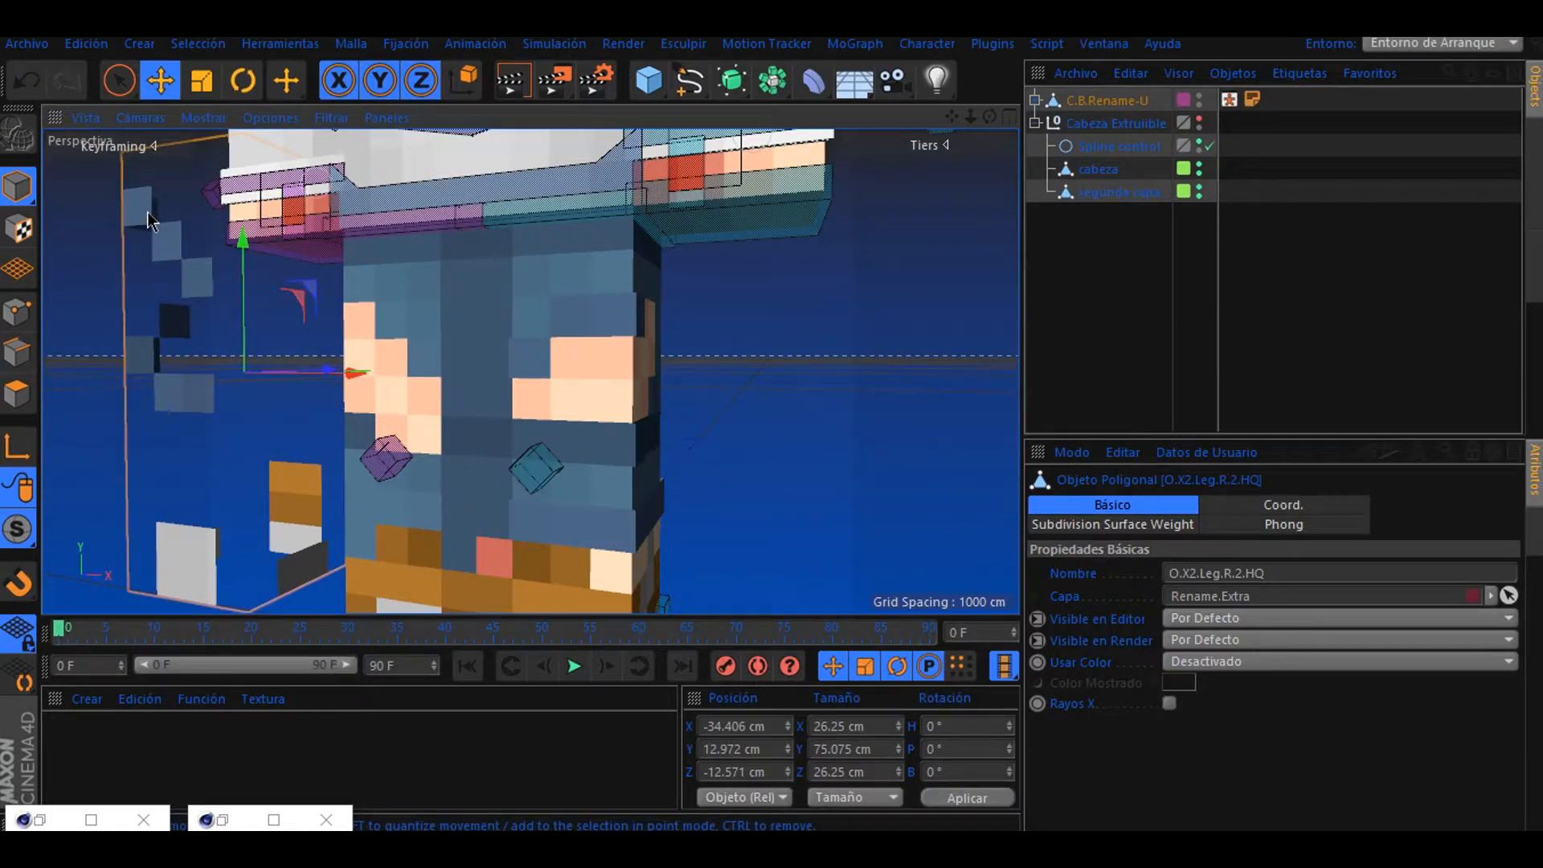
key(ctrl+z)
key(ctrl+z)
click(534, 303)
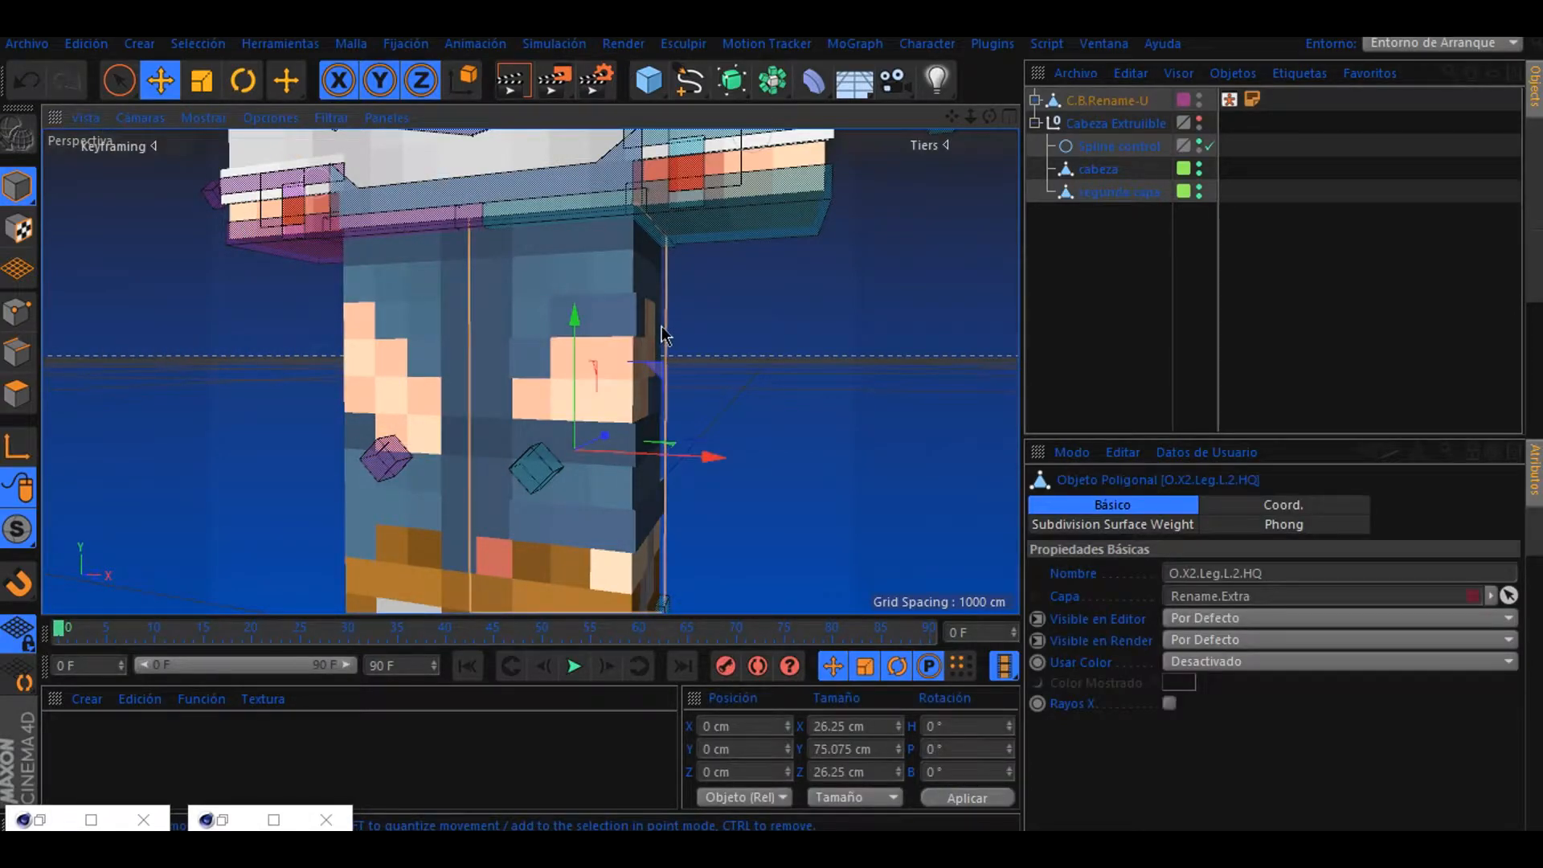
drag(662, 329, 815, 330)
key(ctrl+z)
key(ctrl+z)
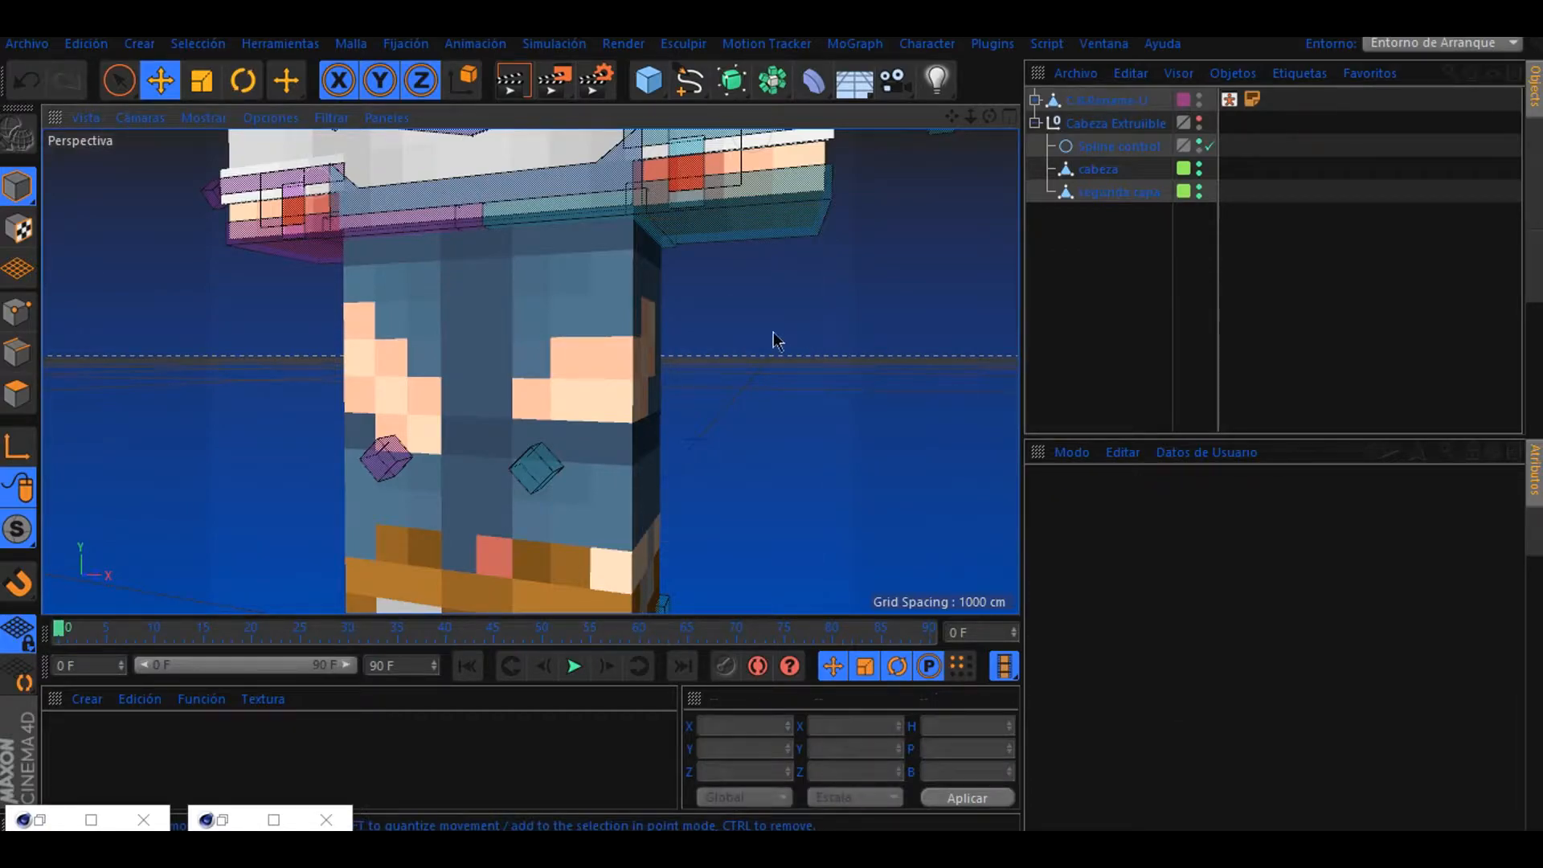
- Select both leg meshes, O.X3.Leg.R.HQ and O.X3.Leg.L.HQ, and switch to polygon mode with Live Selection
click(600, 335)
shift+click(435, 332)
click(945, 139)
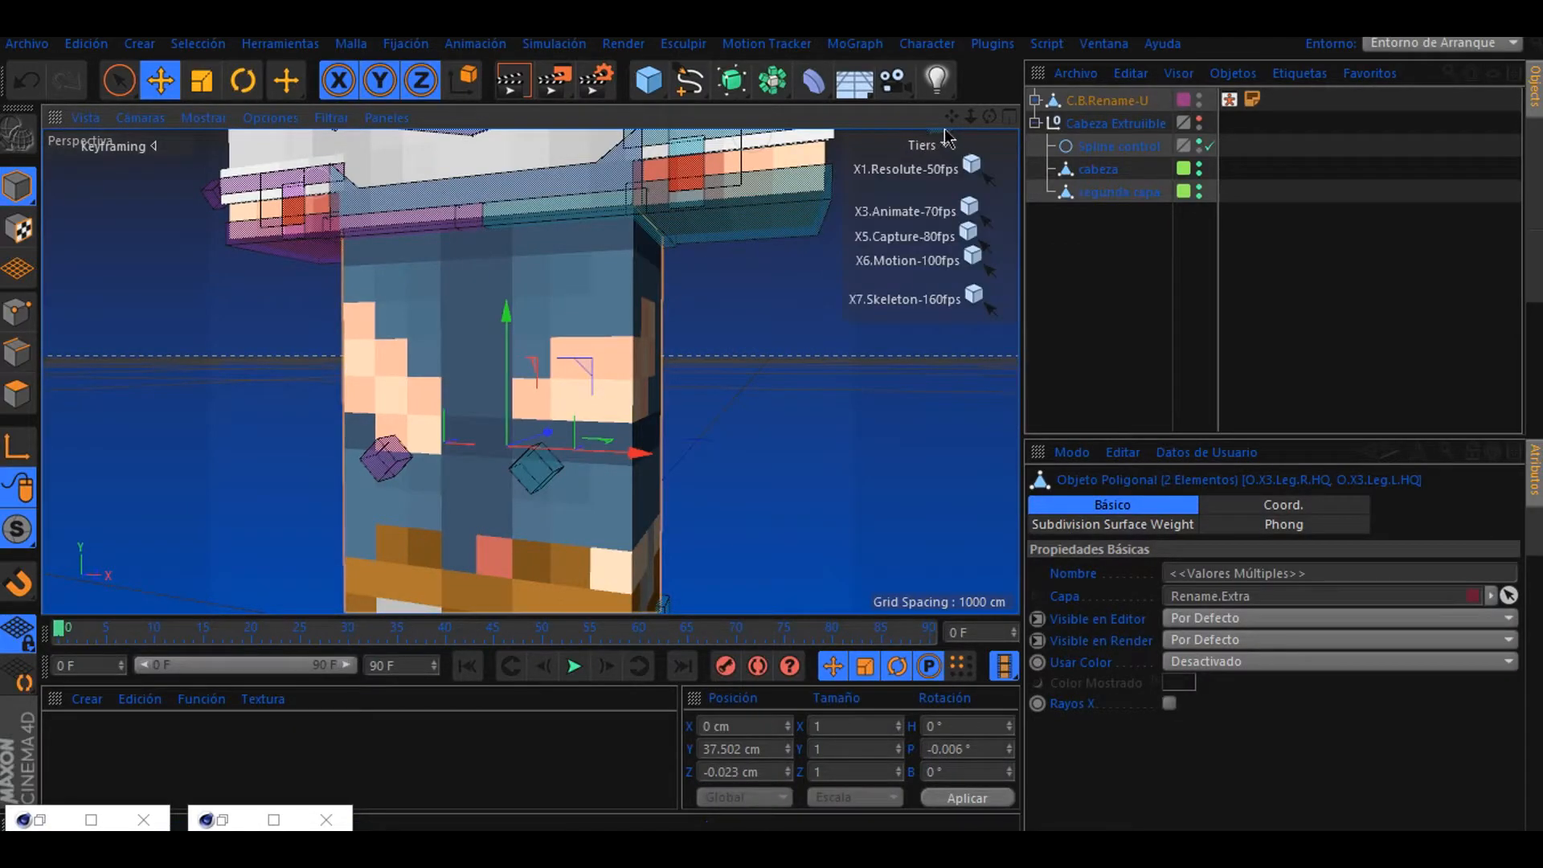
drag(972, 121, 563, 121)
click(119, 81)
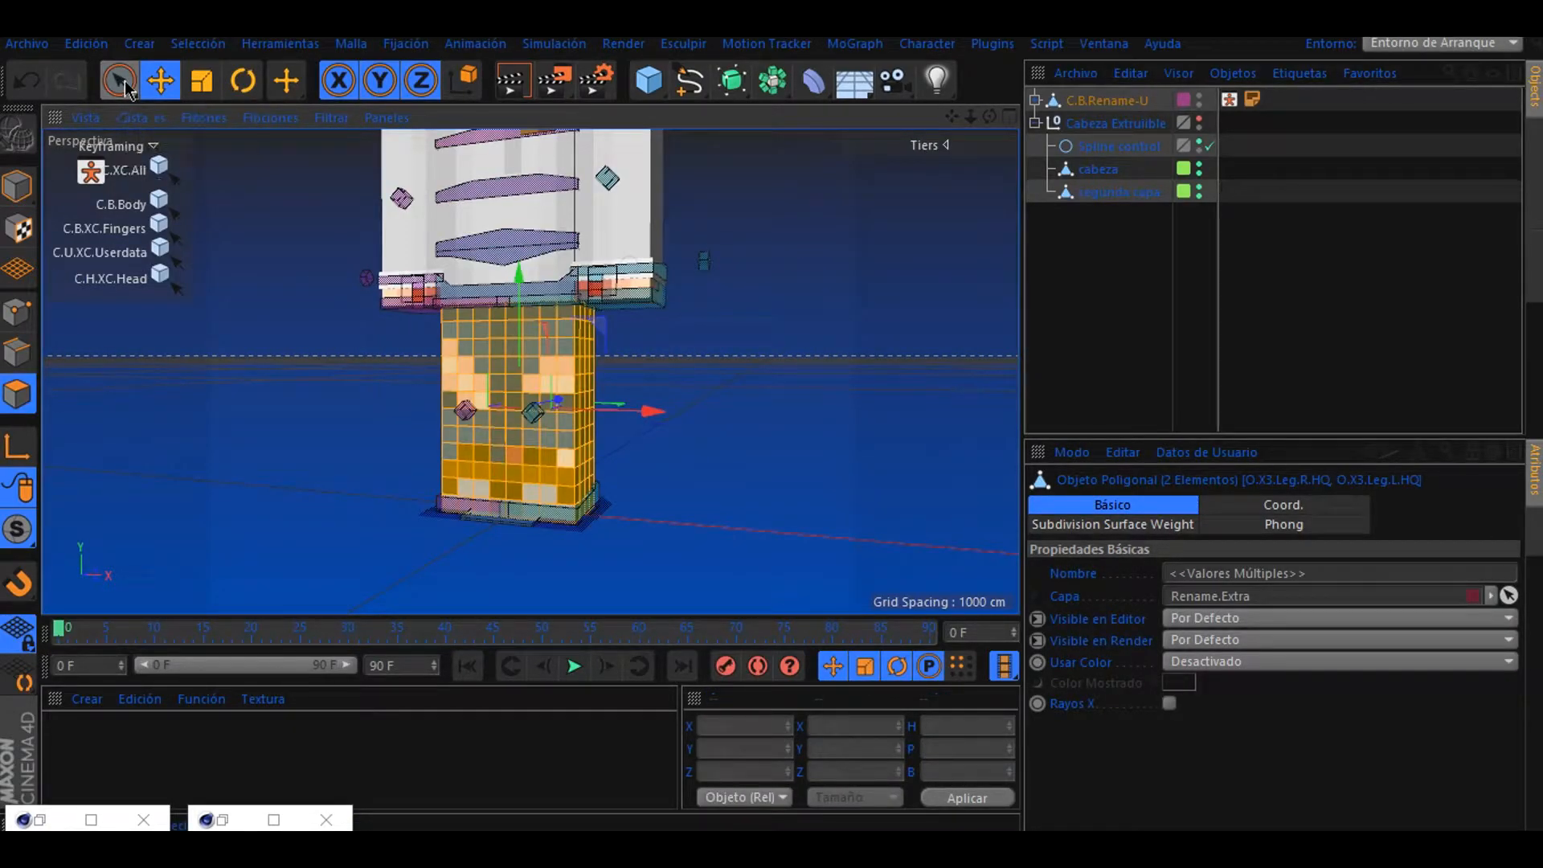
- Ring-select the two shoe polygon bands around both legs and add the brown front squares just above them
scroll(514, 566, up, 3)
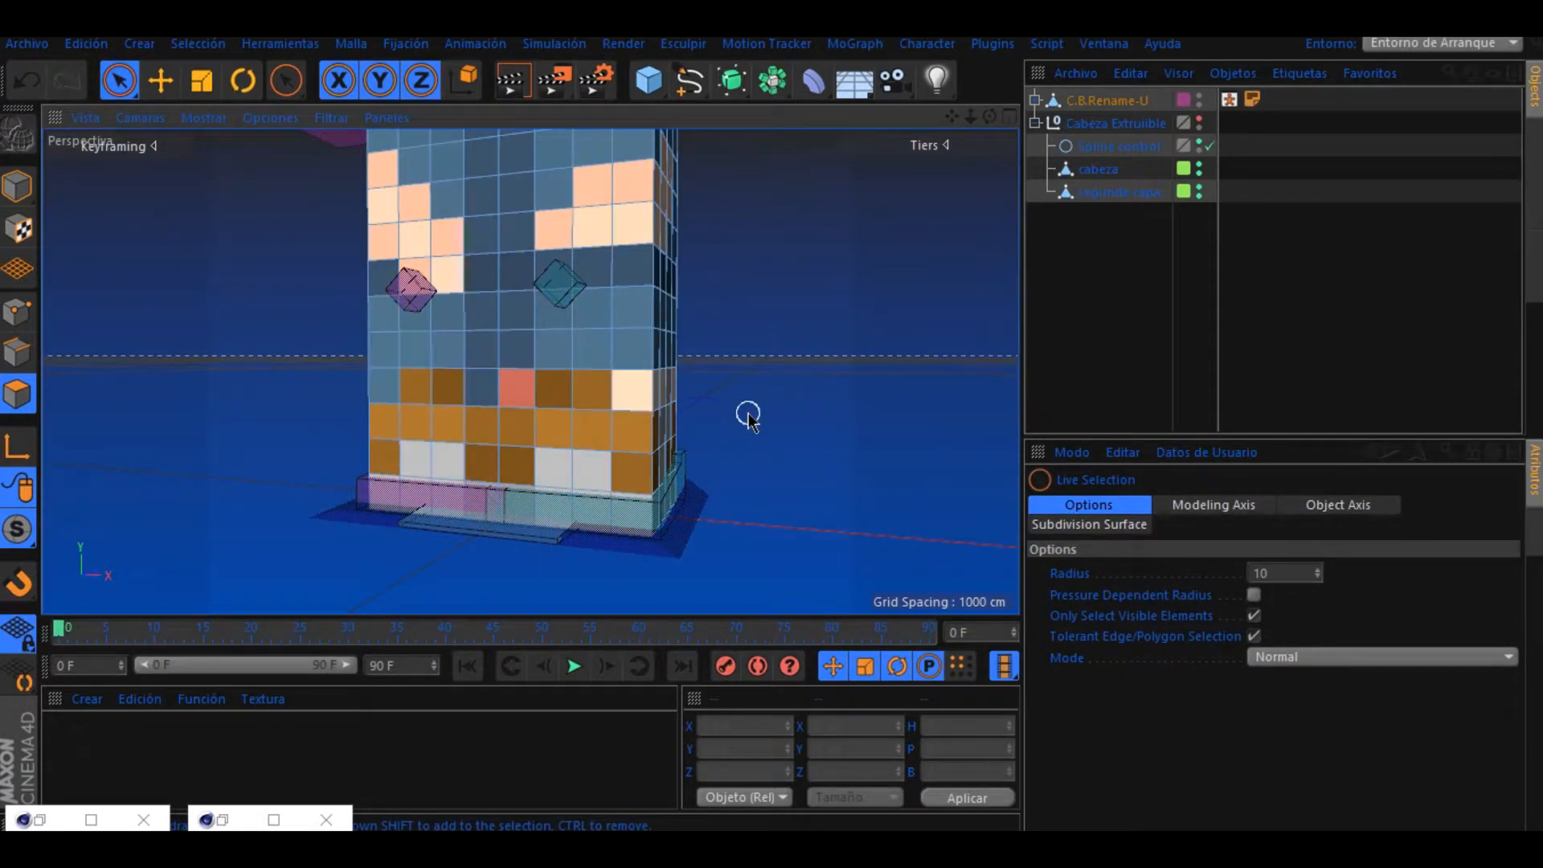
key(u)
key(b)
click(664, 442)
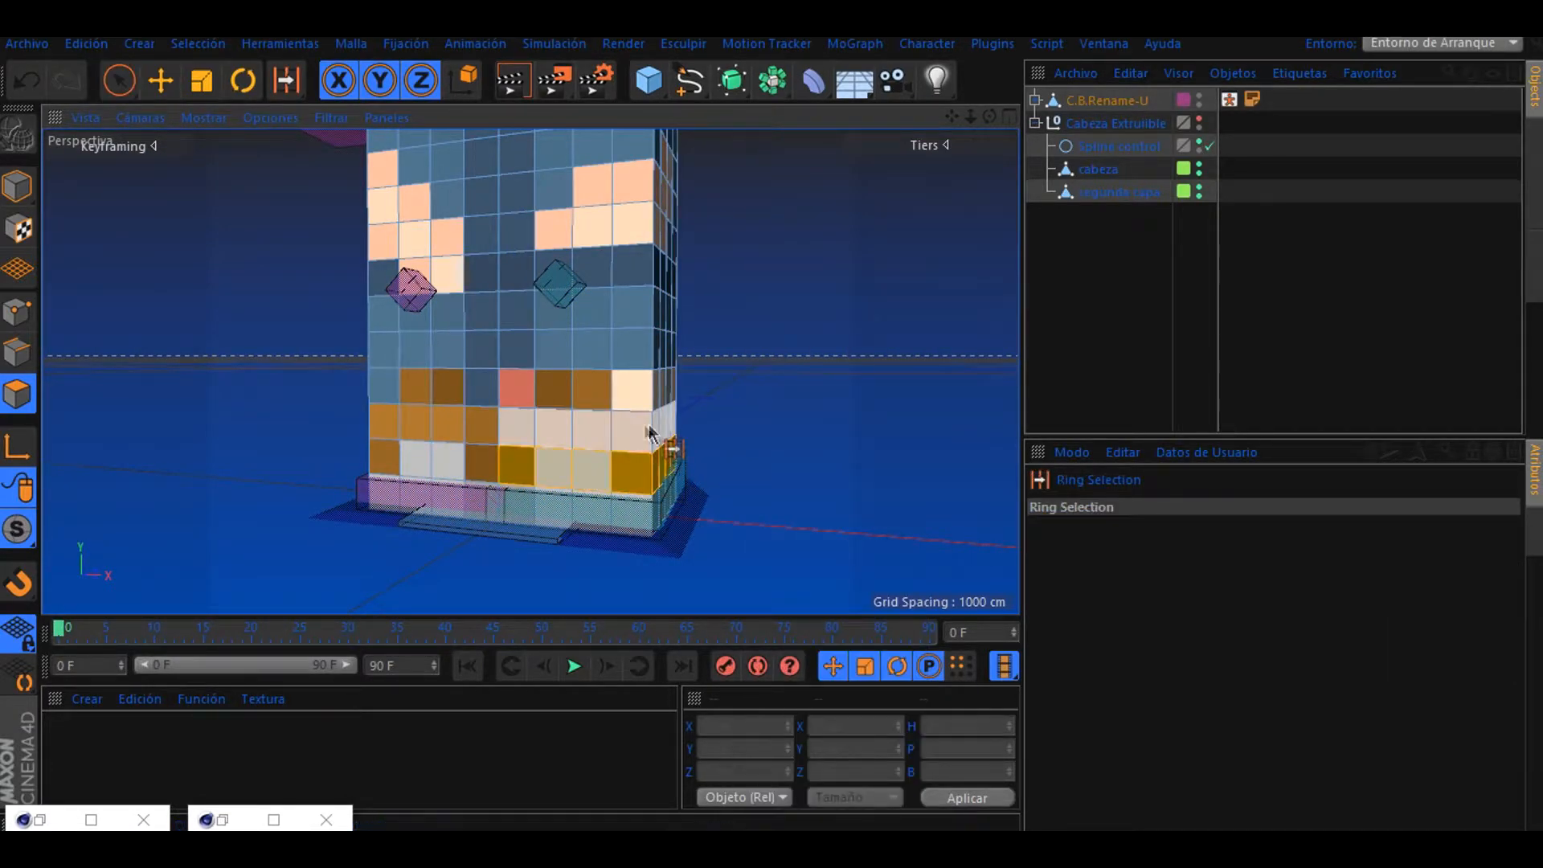
shift+click(470, 443)
click(121, 83)
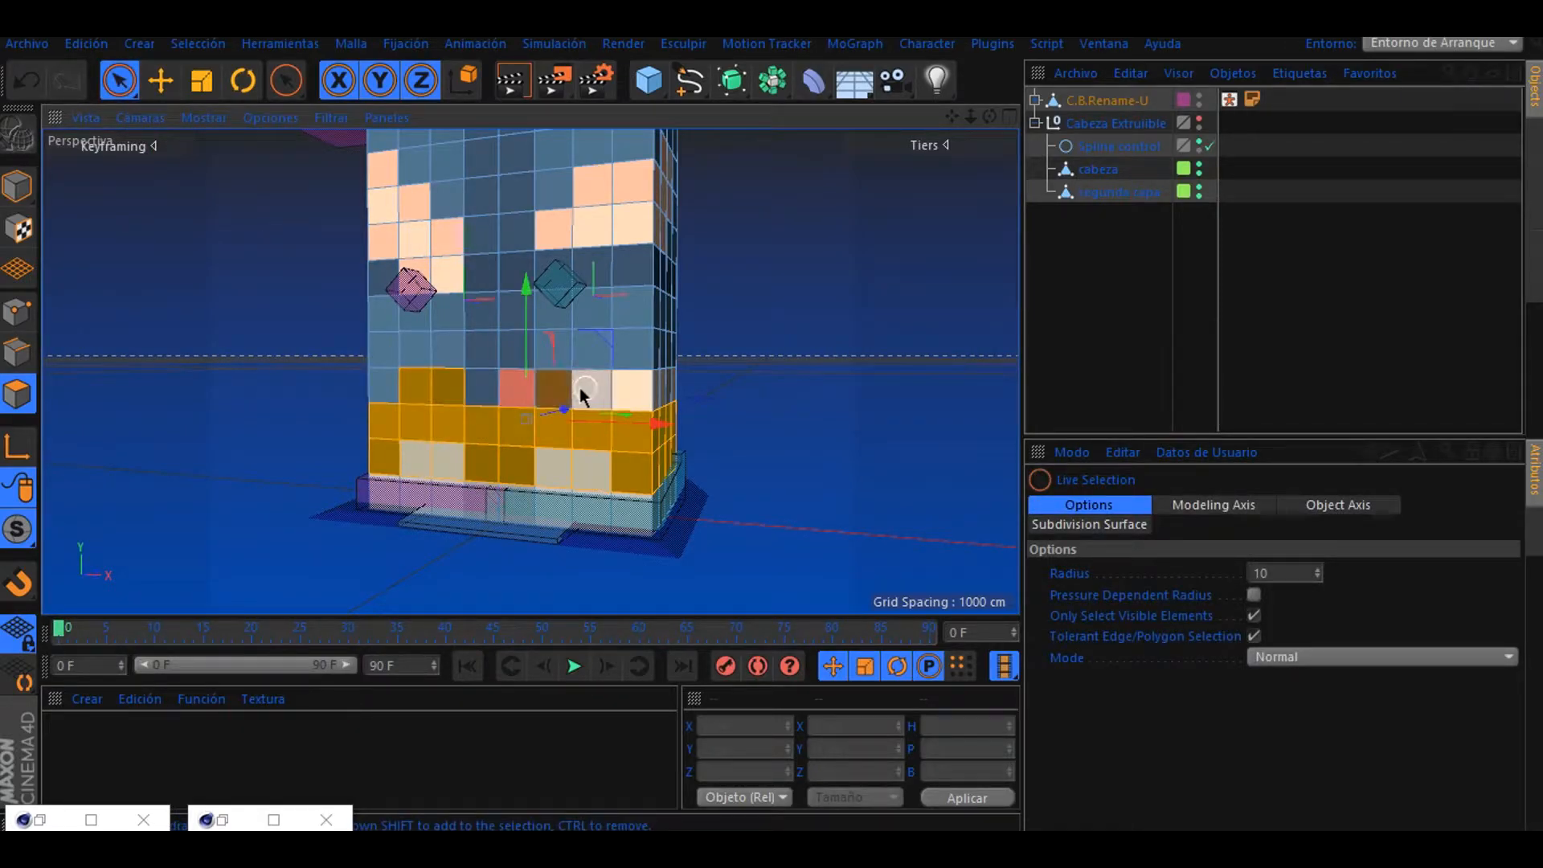
- Extrude the selected shoe polygons with a 2 cm offset
key(d)
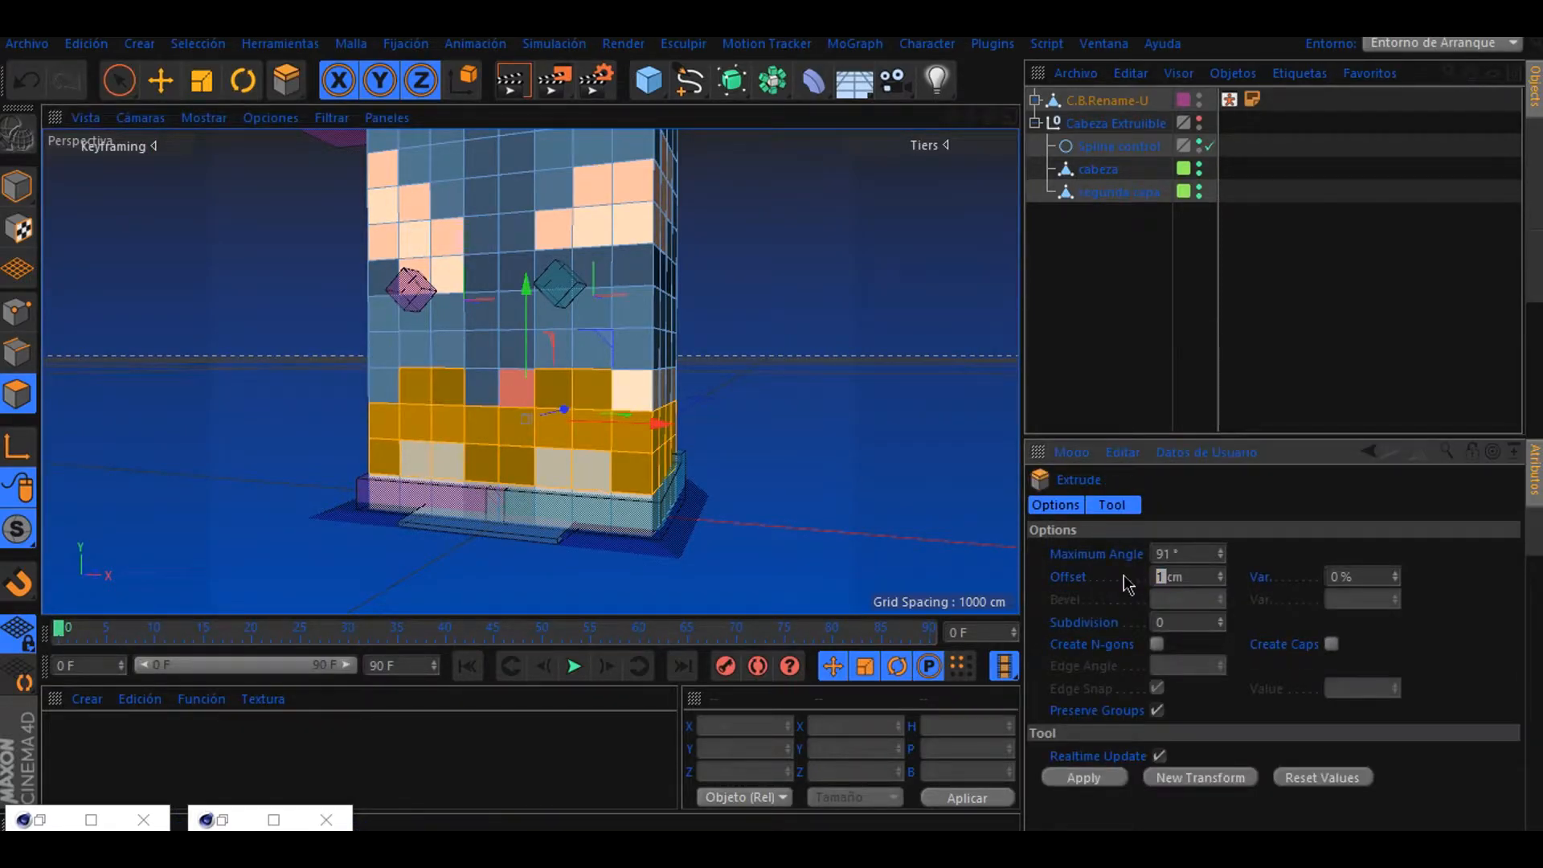
text(2)
key(Return)
- Ring-select the lowest polygon band around both feet for the soles, ready for the Extrude tool
key(u)
key(b)
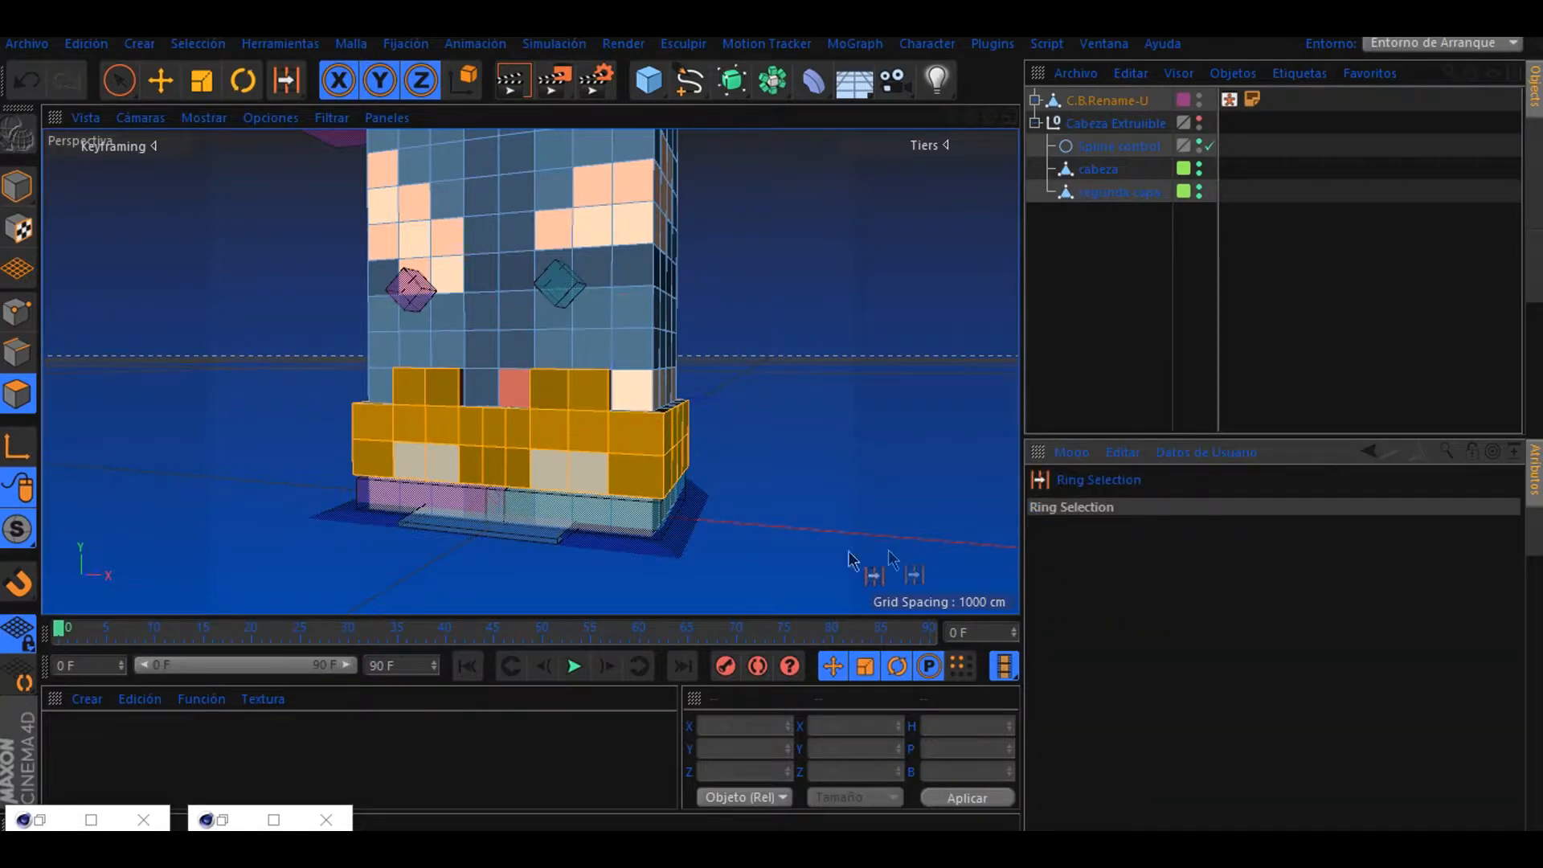
click(649, 531)
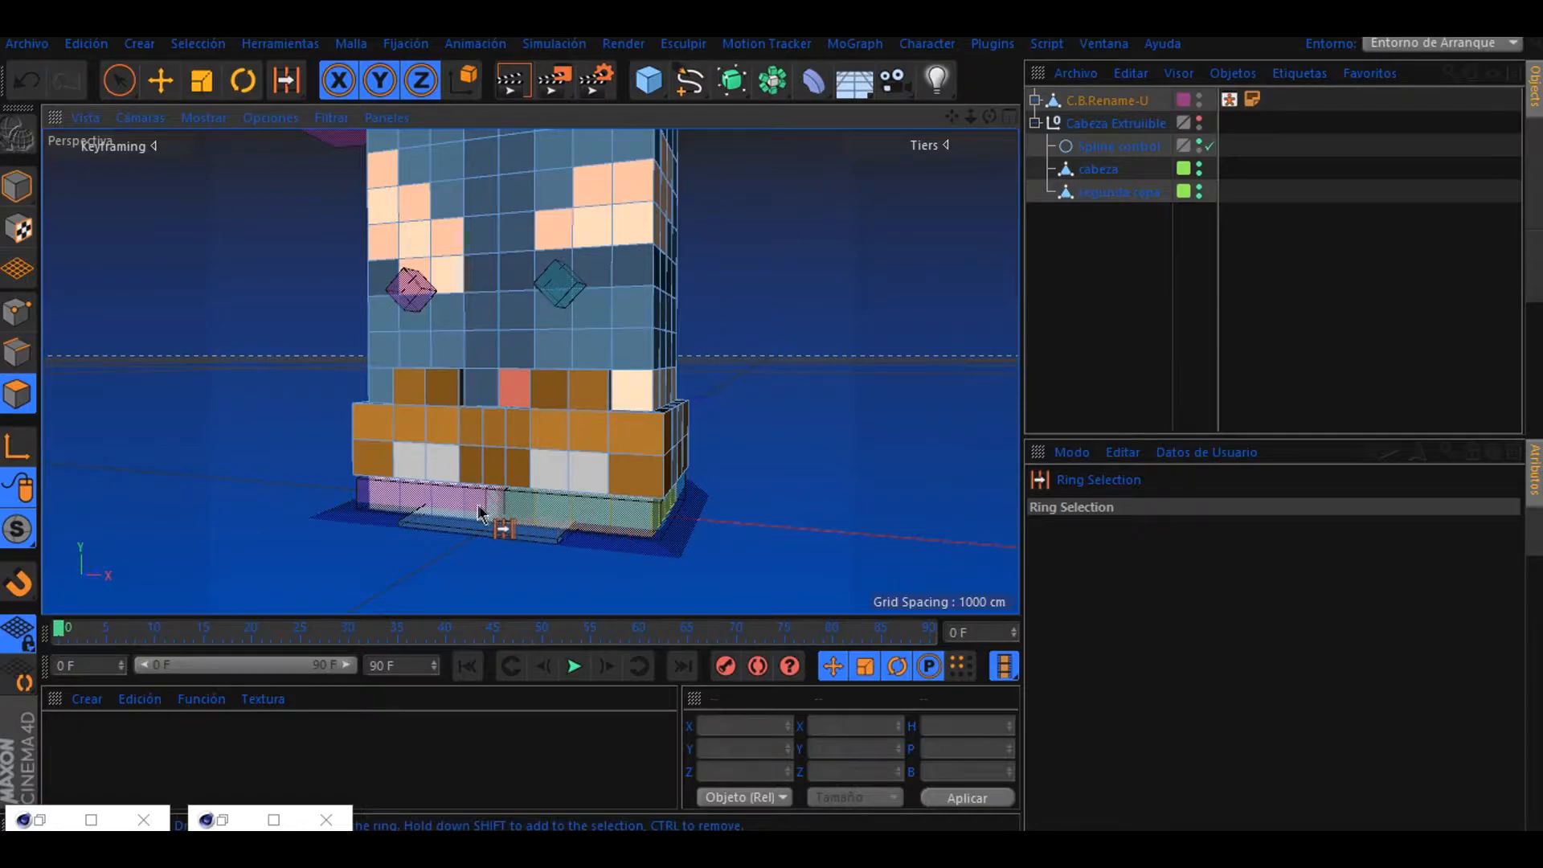
key(d)
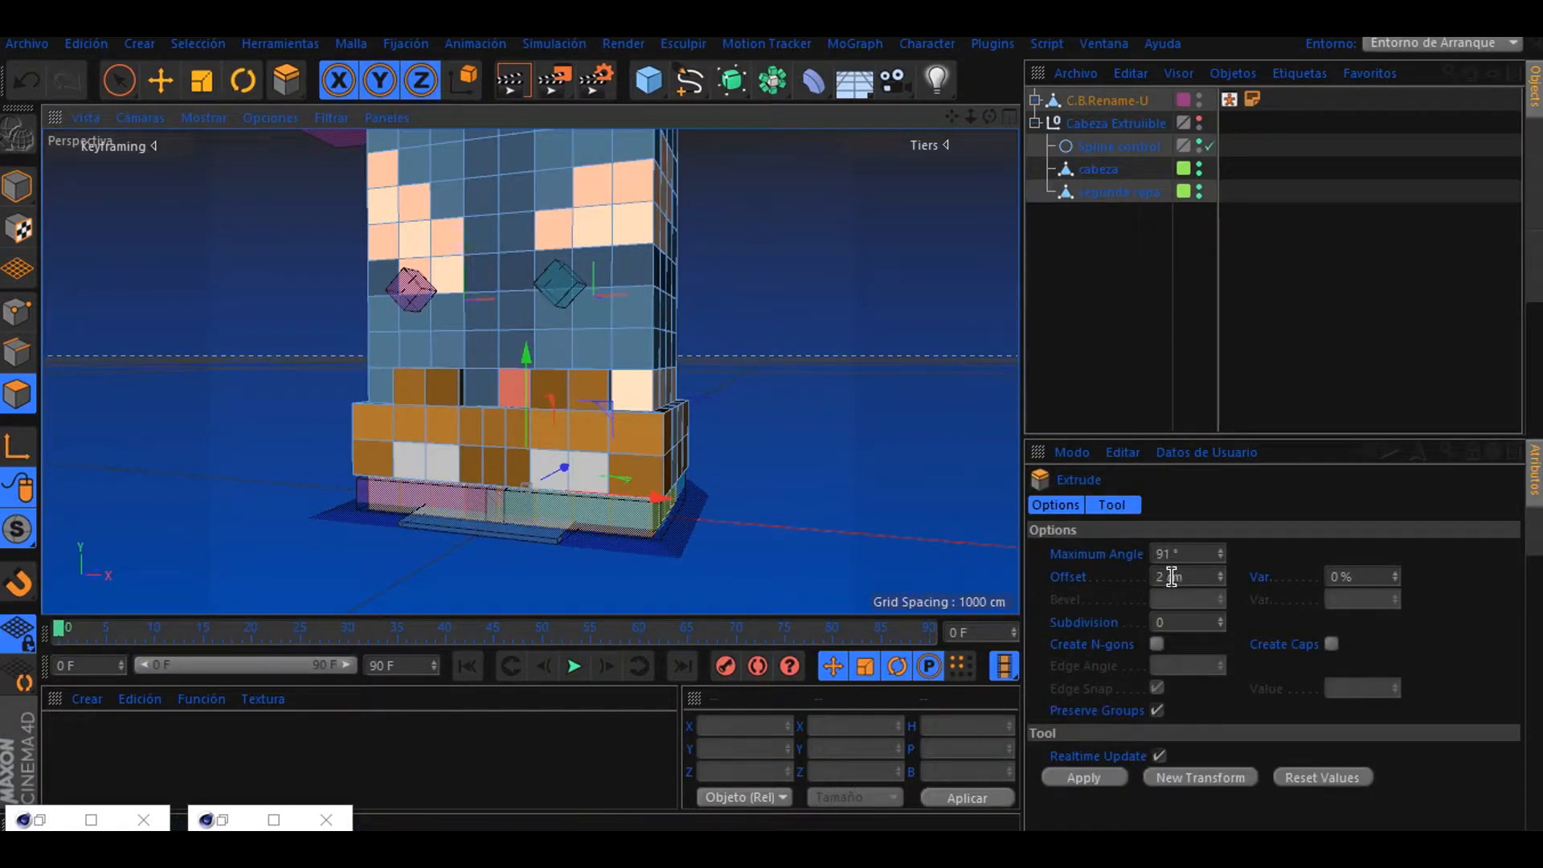
- Try to extrude the sole band with a 3.5 cm offset and undo it
double_click(1171, 577)
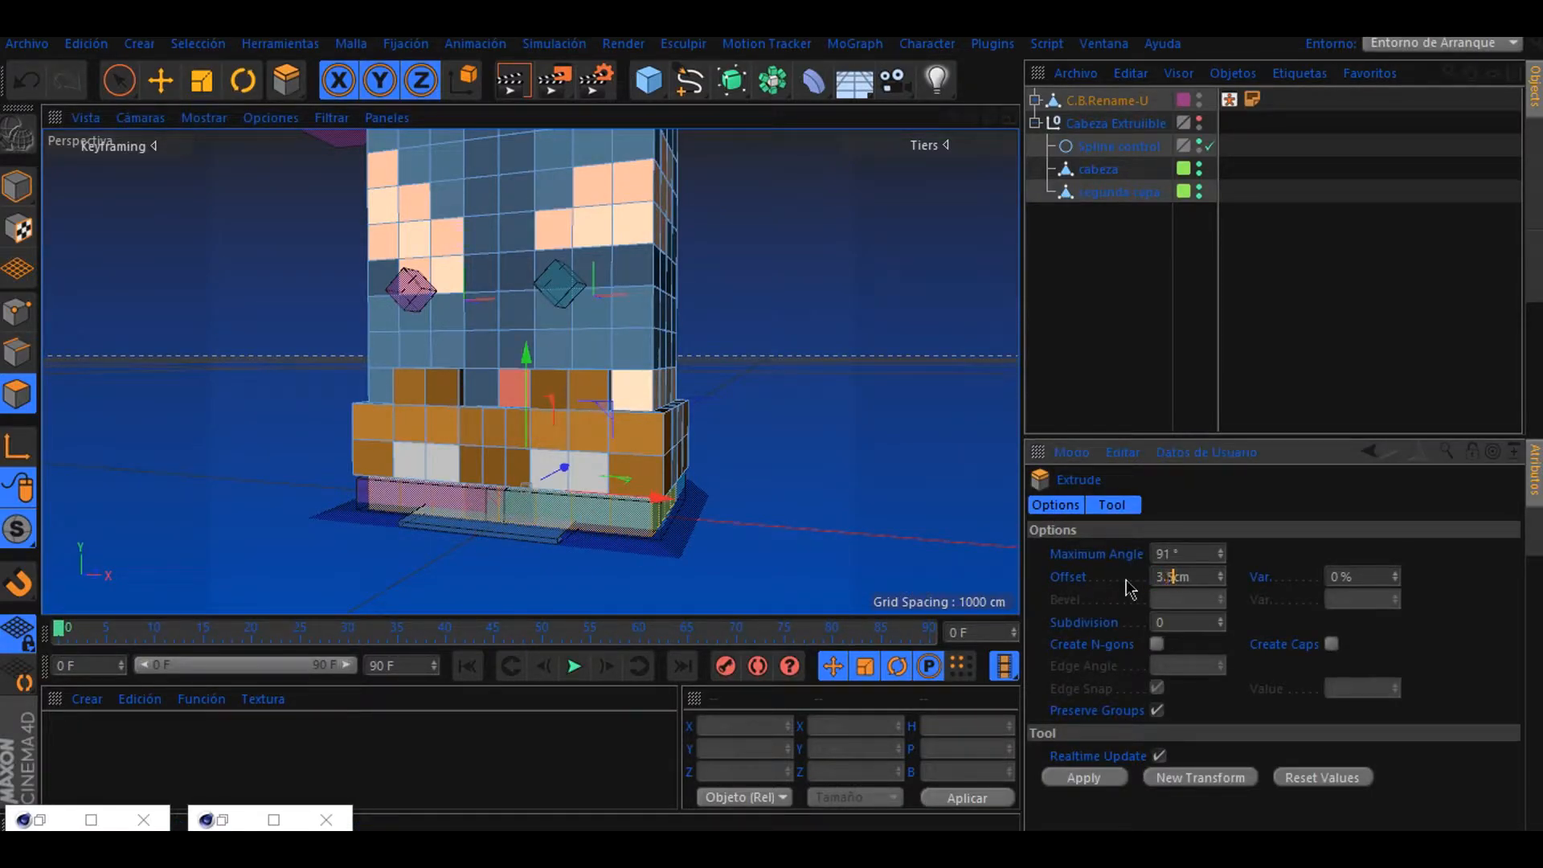
text(3.5)
key(Return)
key(ctrl+z)
- Extrude the sole band around both feet with a 2 cm offset
text(2)
key(Return)
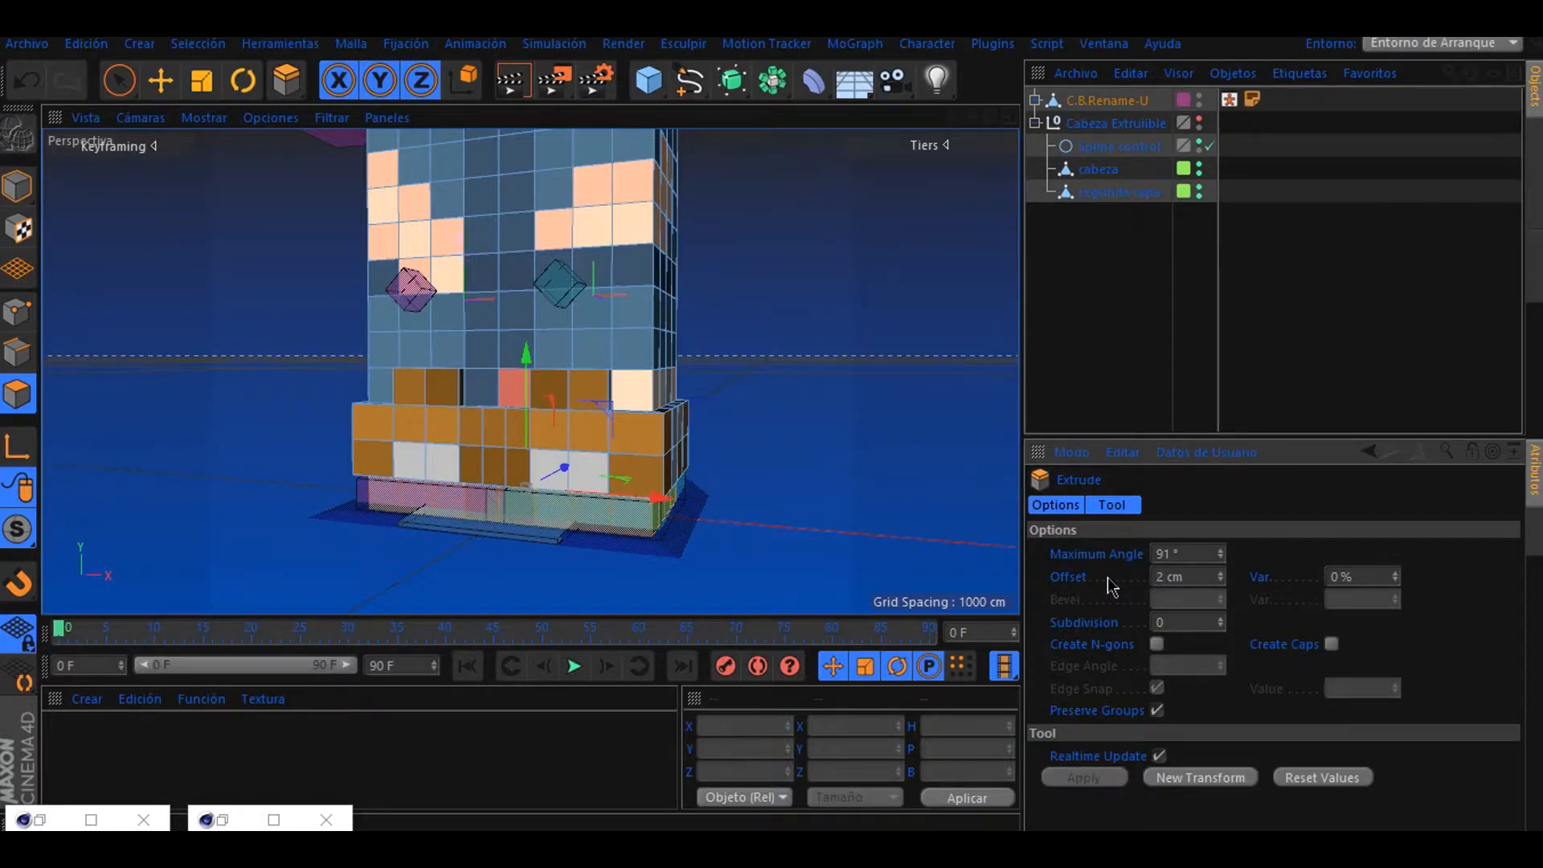
scroll(631, 304, down, 5)
scroll(610, 234, up, 5)
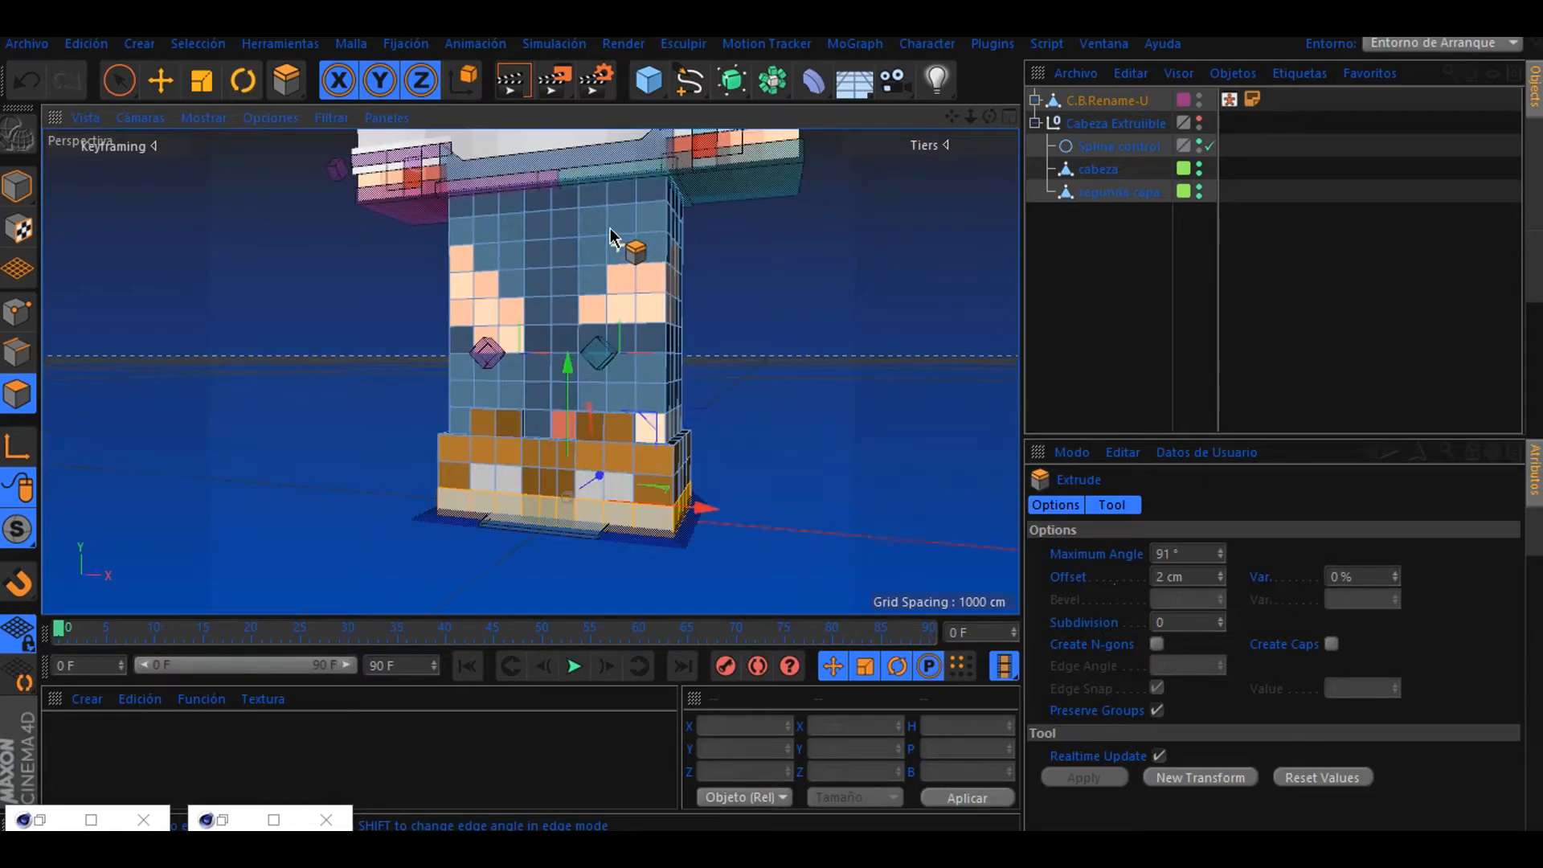
- Select all the skin-coloured knee squares on the front and sides of both legs with Live Selection
click(119, 79)
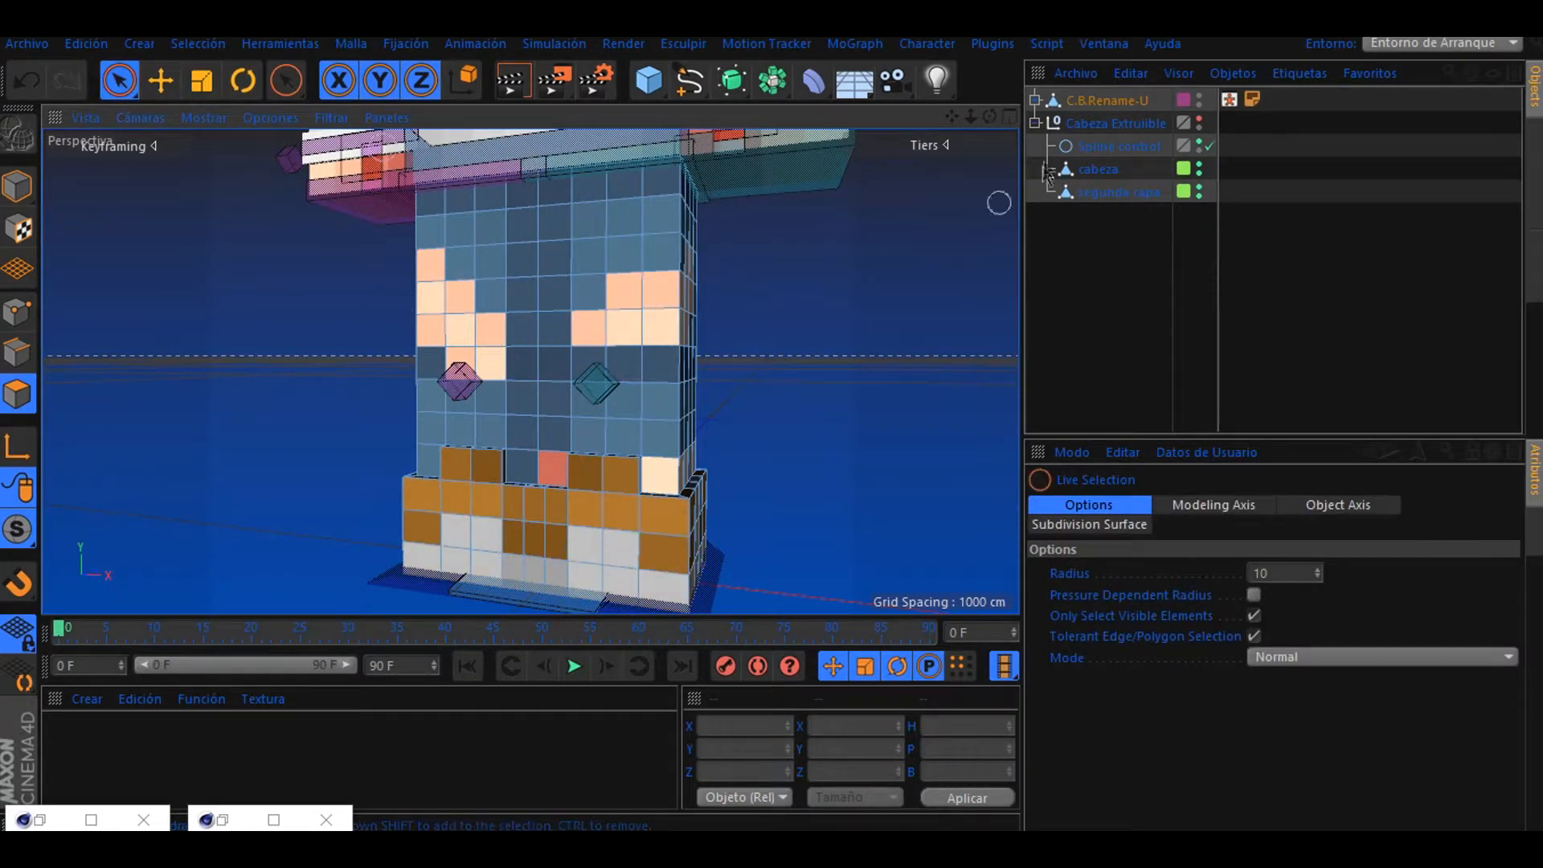
drag(989, 117, 963, 121)
scroll(593, 194, up, 4)
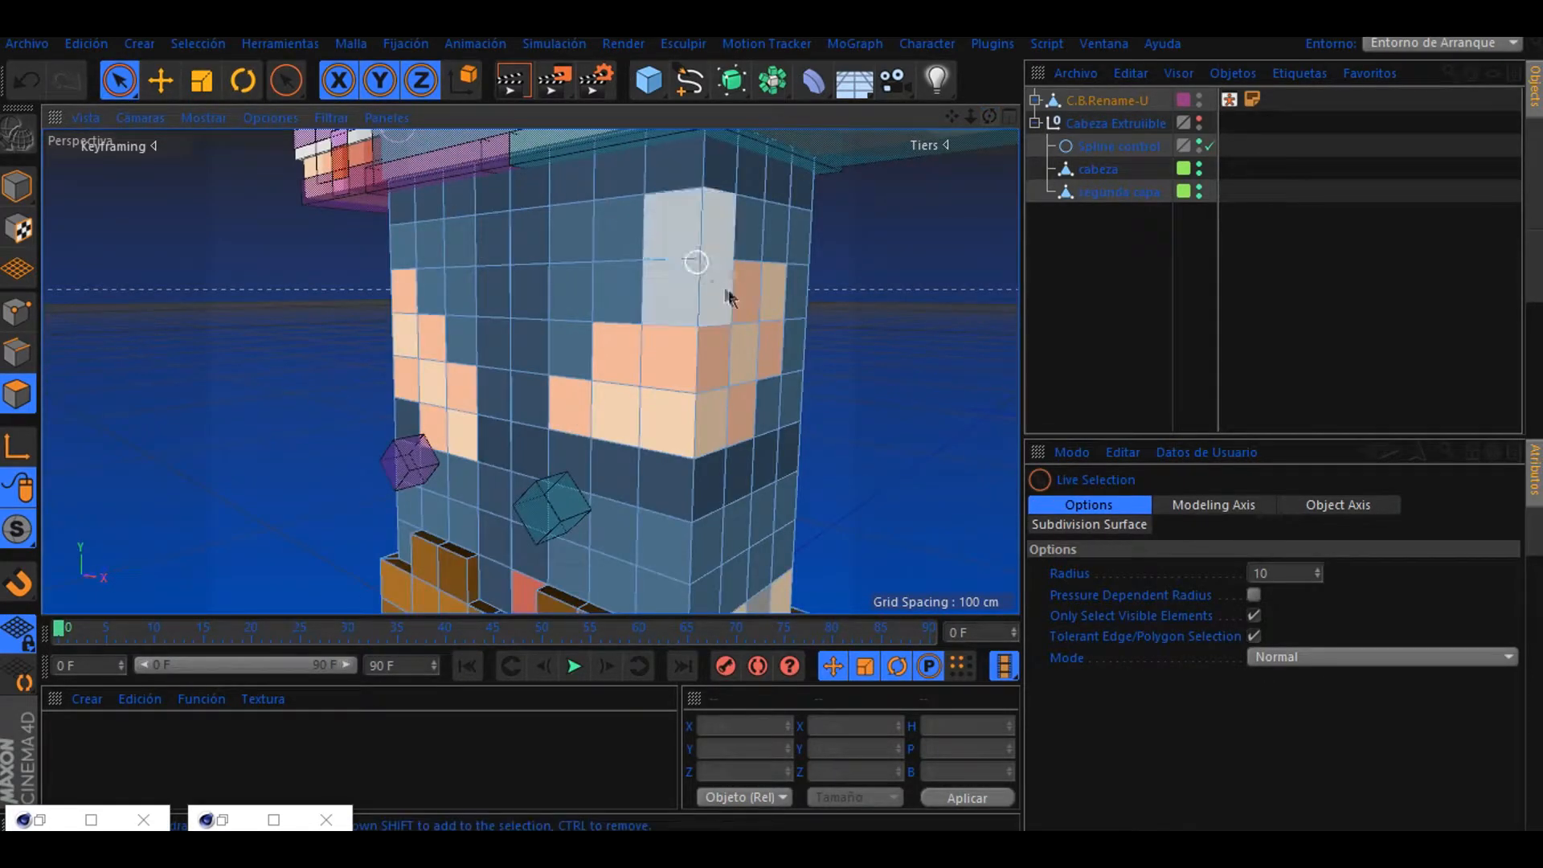
click(765, 304)
mouse_move(758, 310)
shift+mouse_down()
mouse_move(727, 406)
mouse_move(553, 416)
shift+mouse_up()
shift+drag(455, 412, 404, 291)
drag(989, 117, 1011, 120)
shift+drag(412, 312, 424, 437)
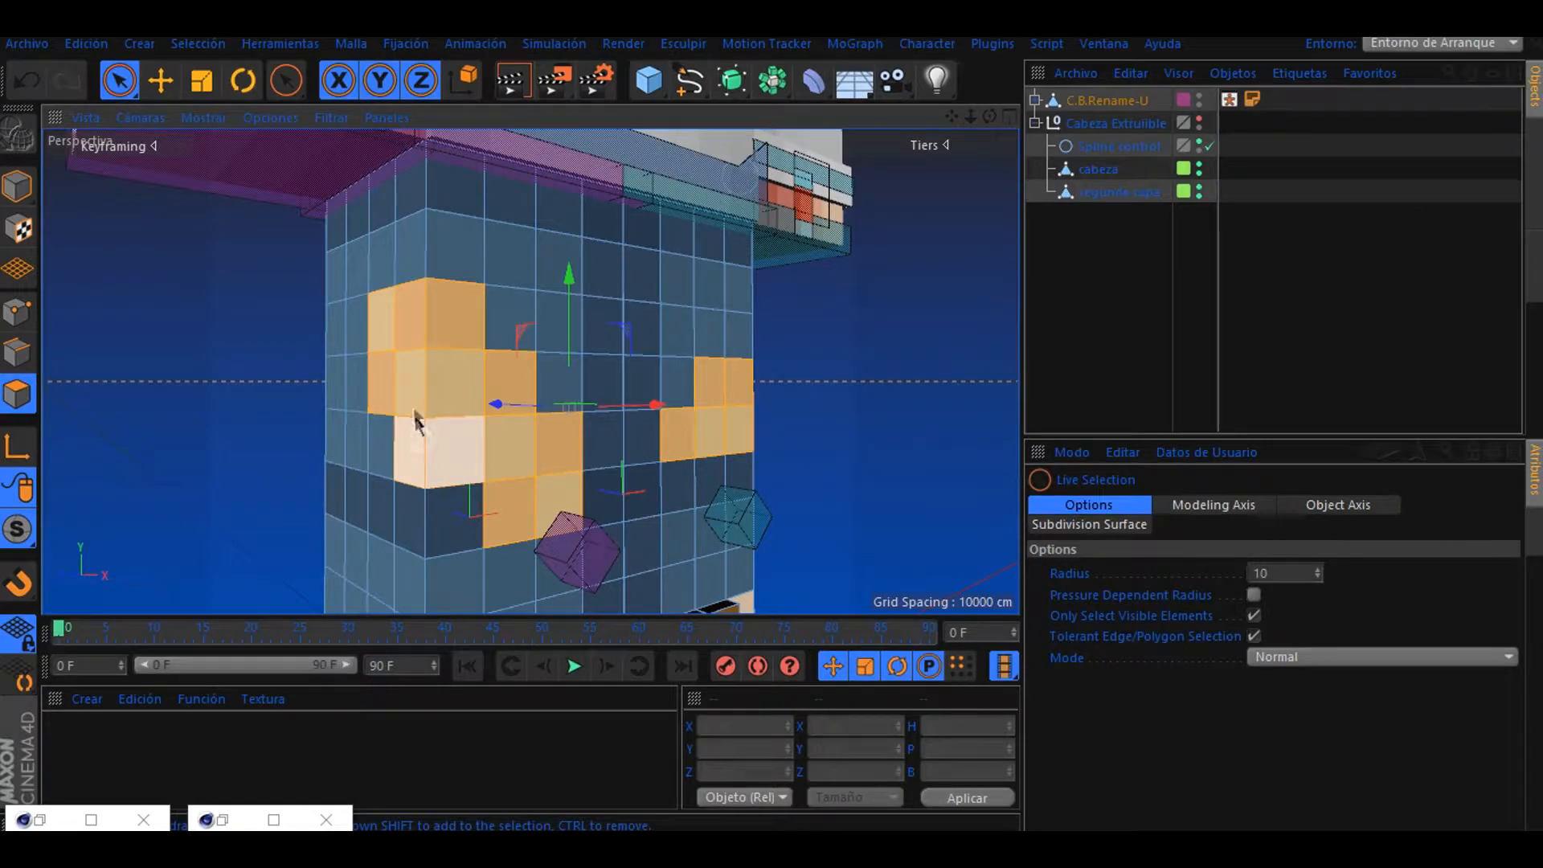
- Extrude the skin-coloured knee squares inward by about -0.87 cm and return to model mode with the Move tool
scroll(414, 405, up, 4)
key(d)
drag(609, 471, 630, 482)
drag(971, 116, 811, 189)
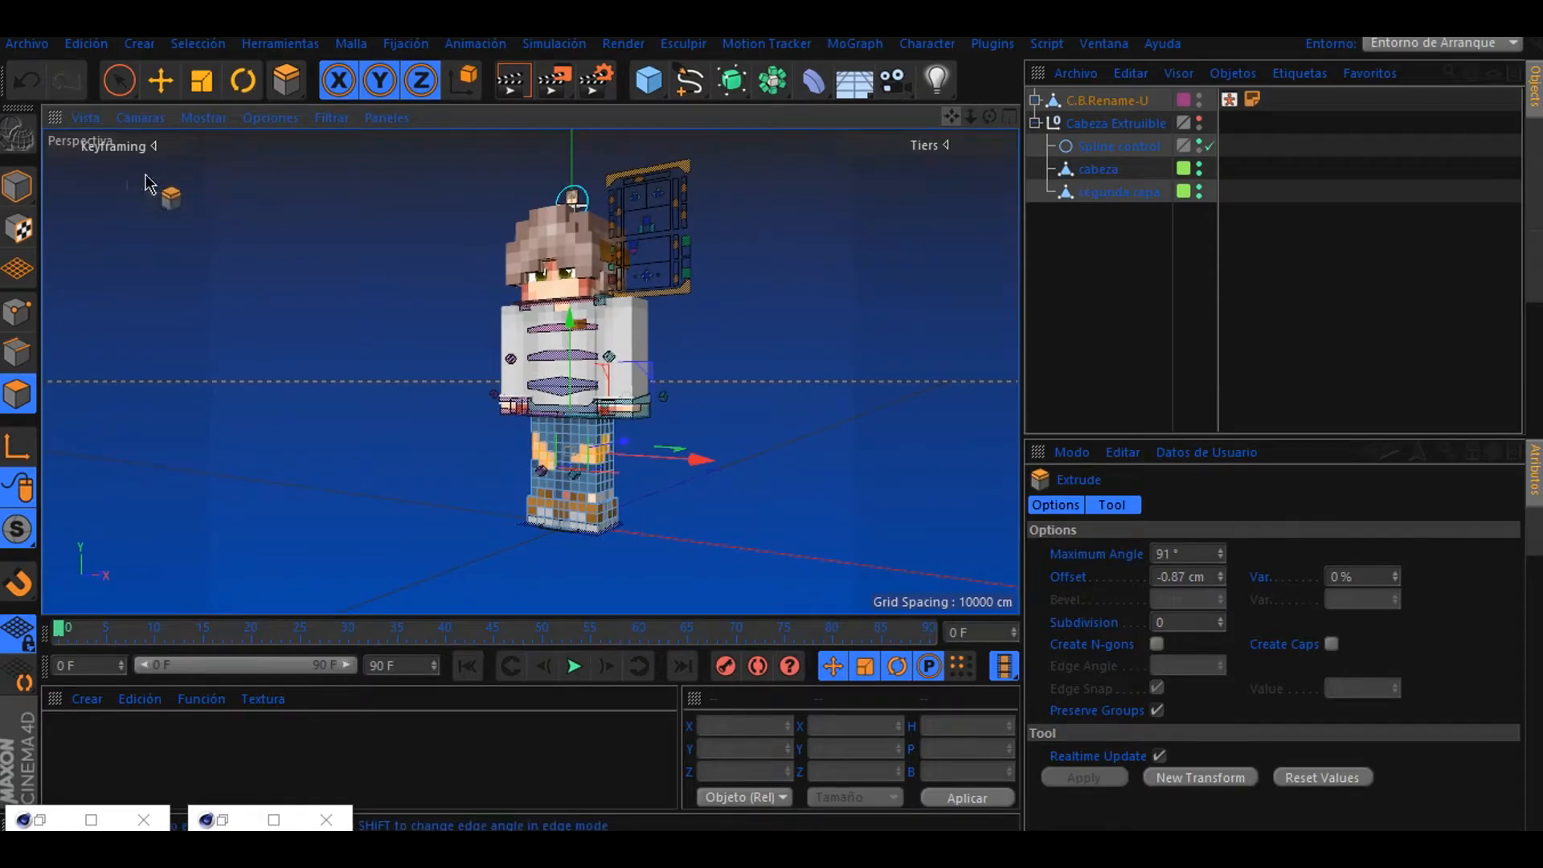
click(24, 187)
key(e)
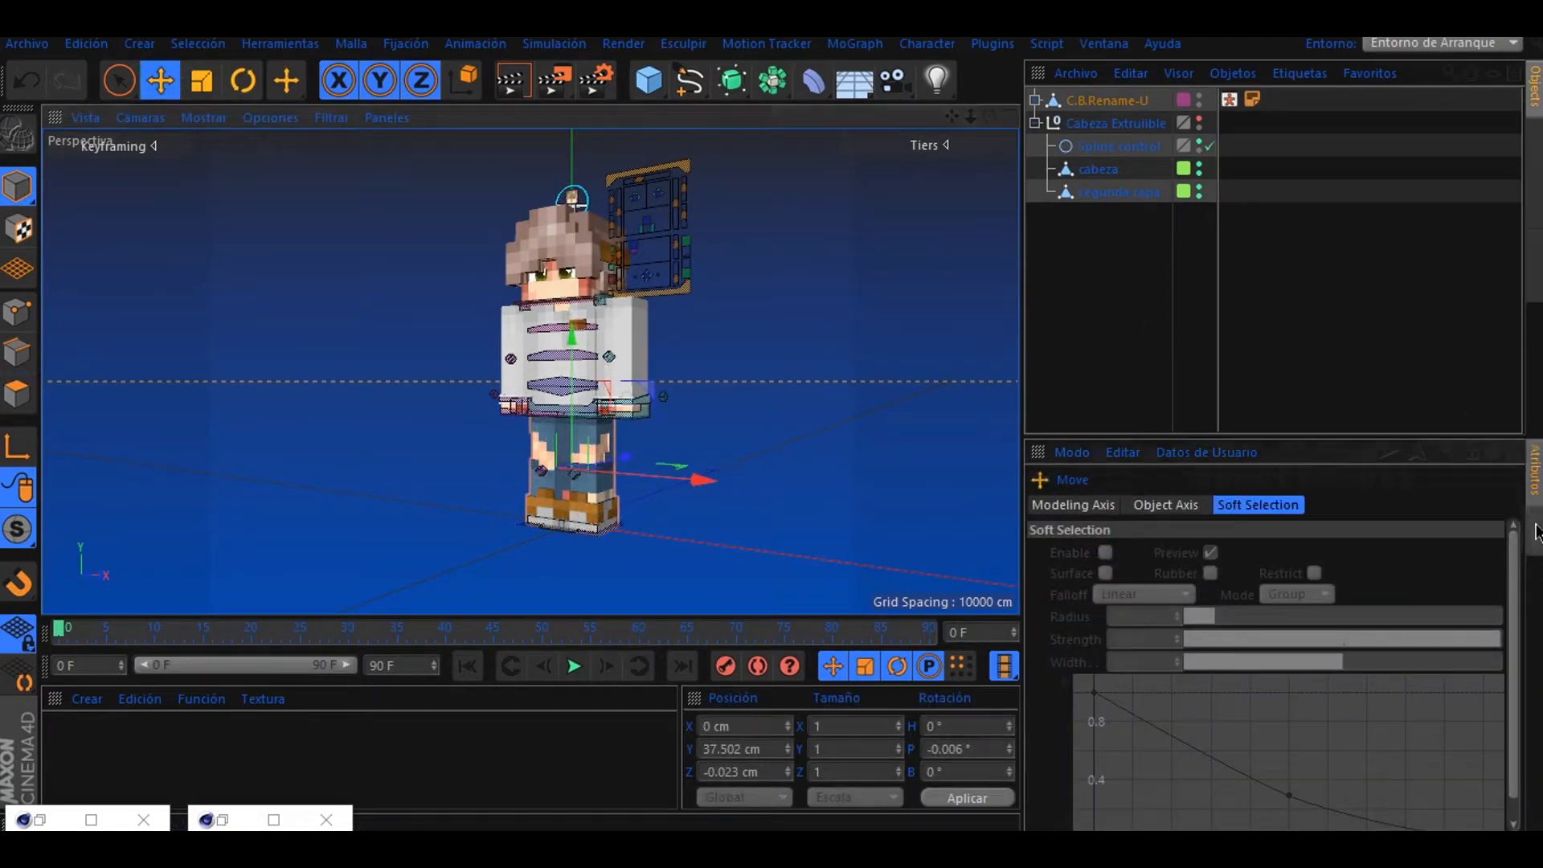
- Show the Rename.Hidden layer in the managers and select its materials from Pupil Cartoon through Eye
click(1535, 530)
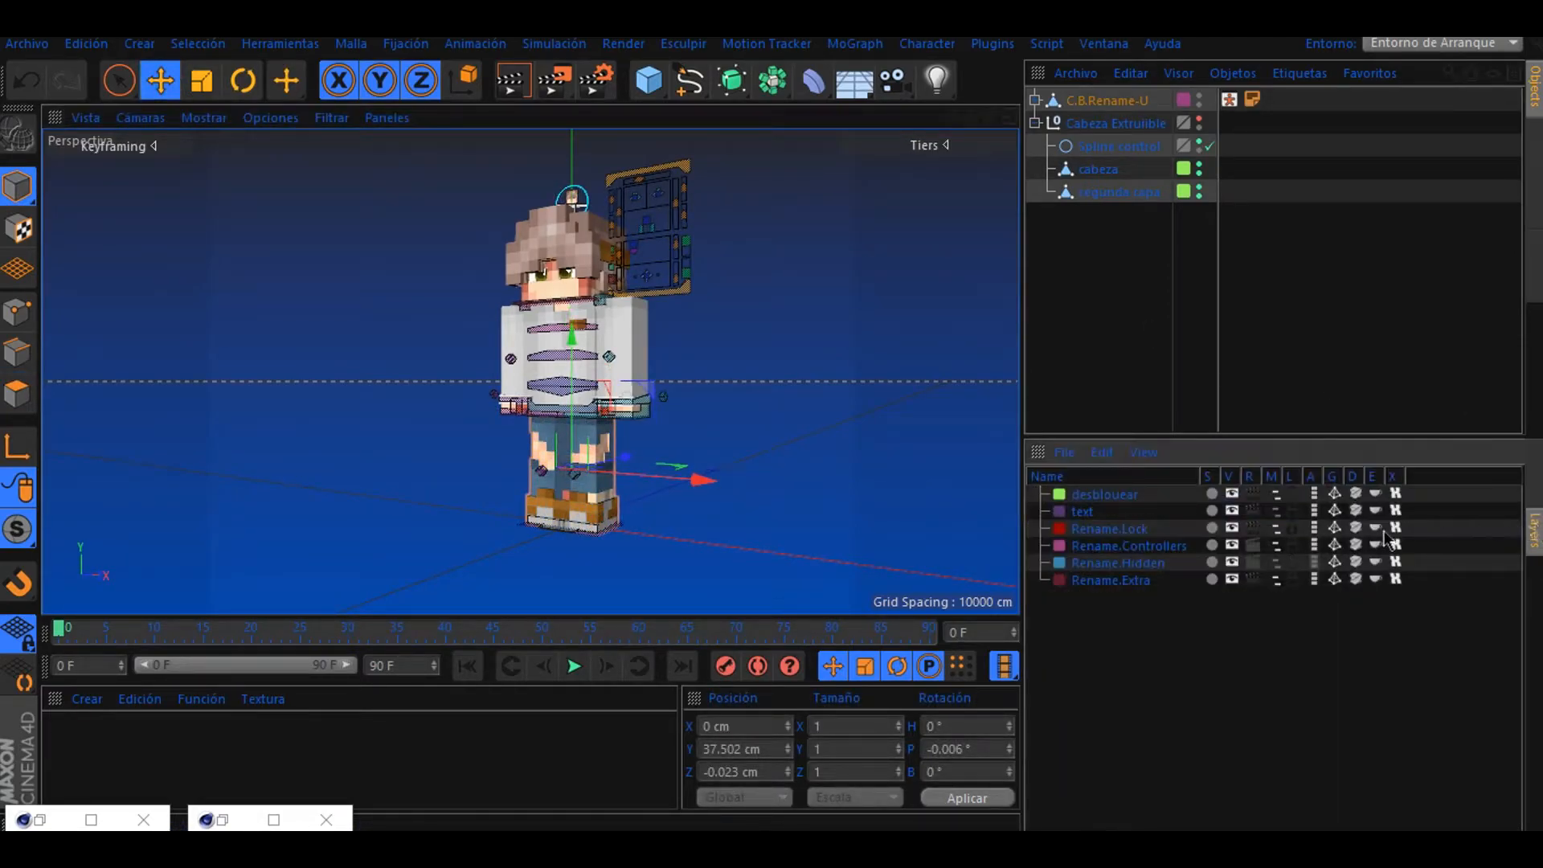
click(1278, 564)
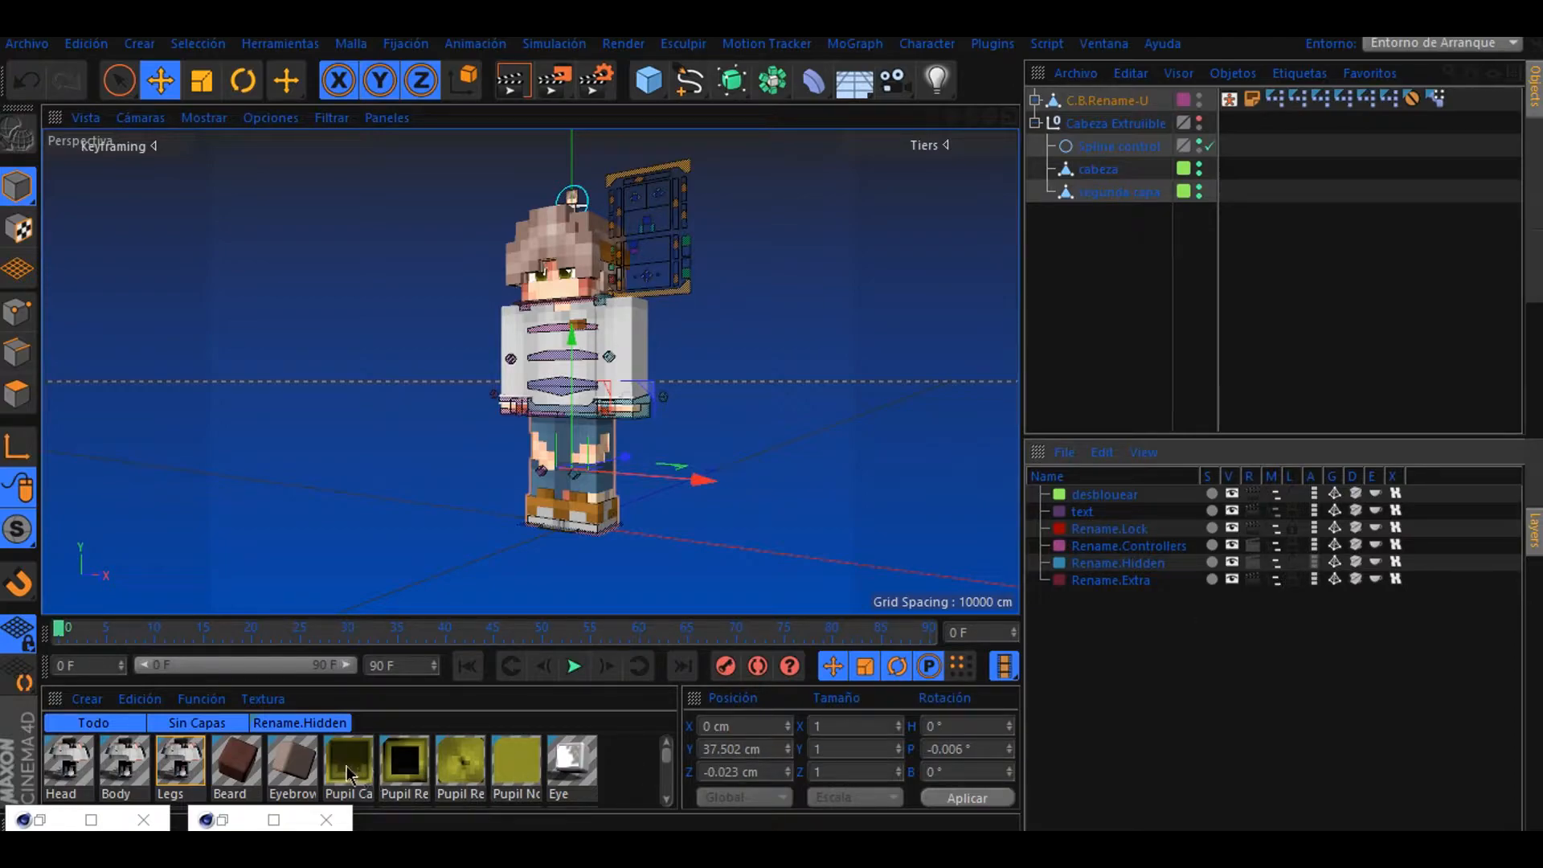
click(347, 768)
shift+click(593, 777)
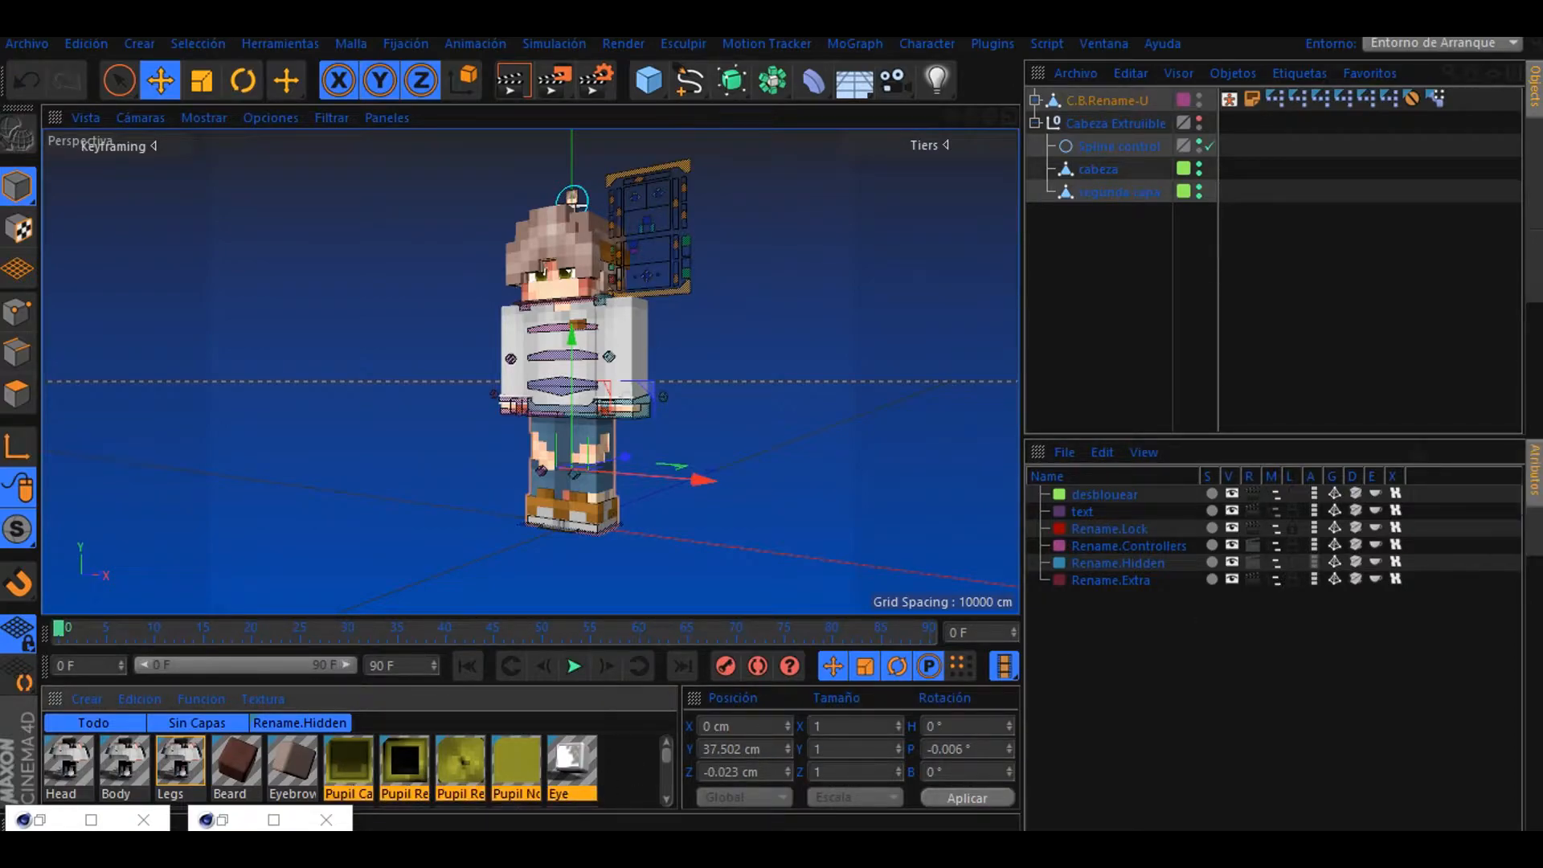
- Turn off Reflectance for the selected pupil and eye materials and hide the Rename.Hidden layer from the managers again
click(1535, 470)
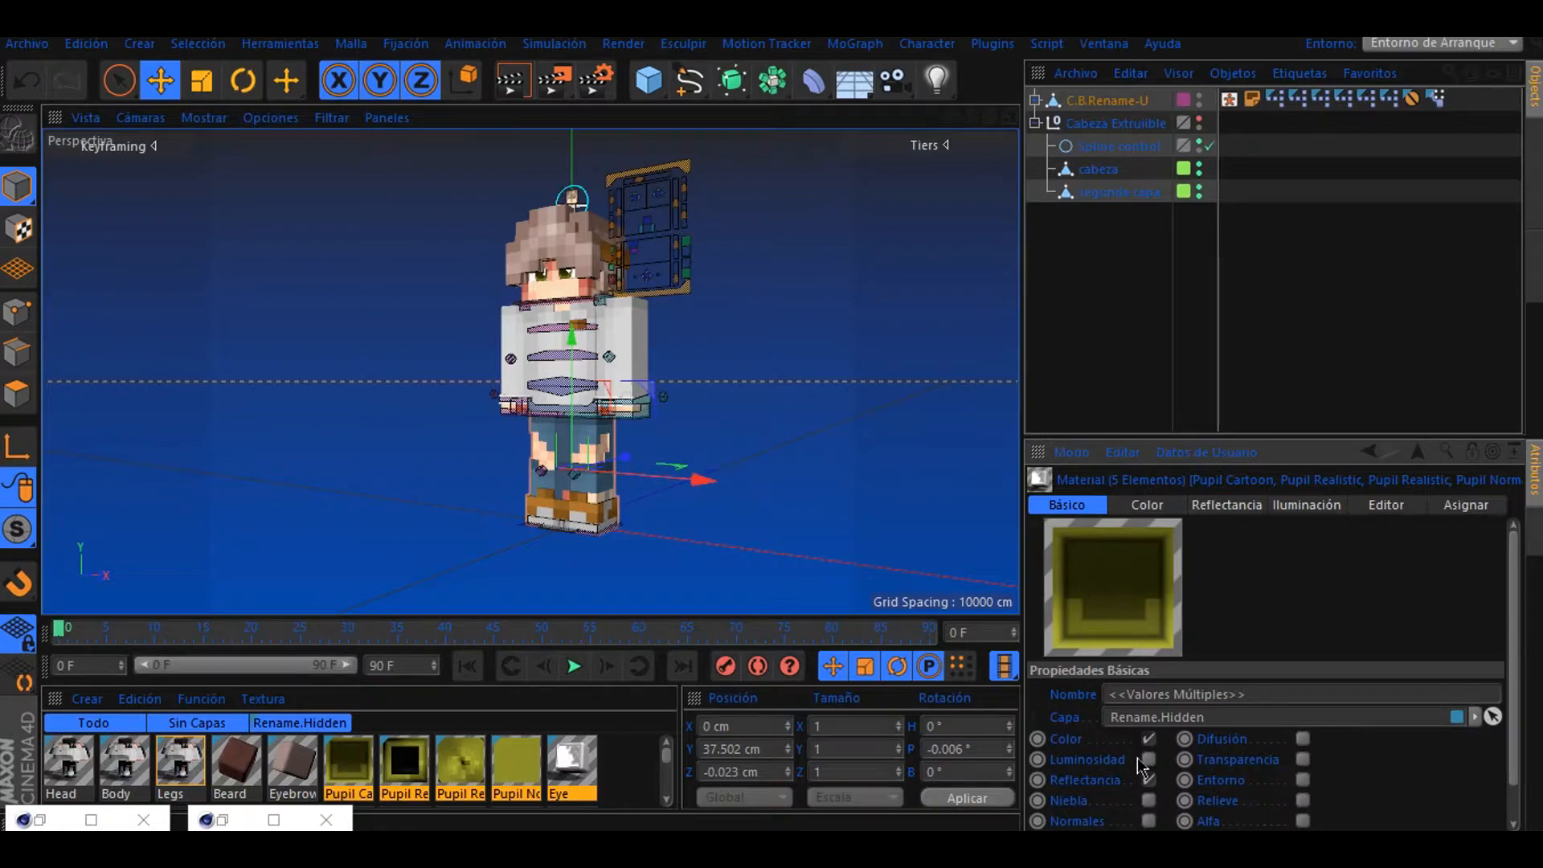
click(1148, 779)
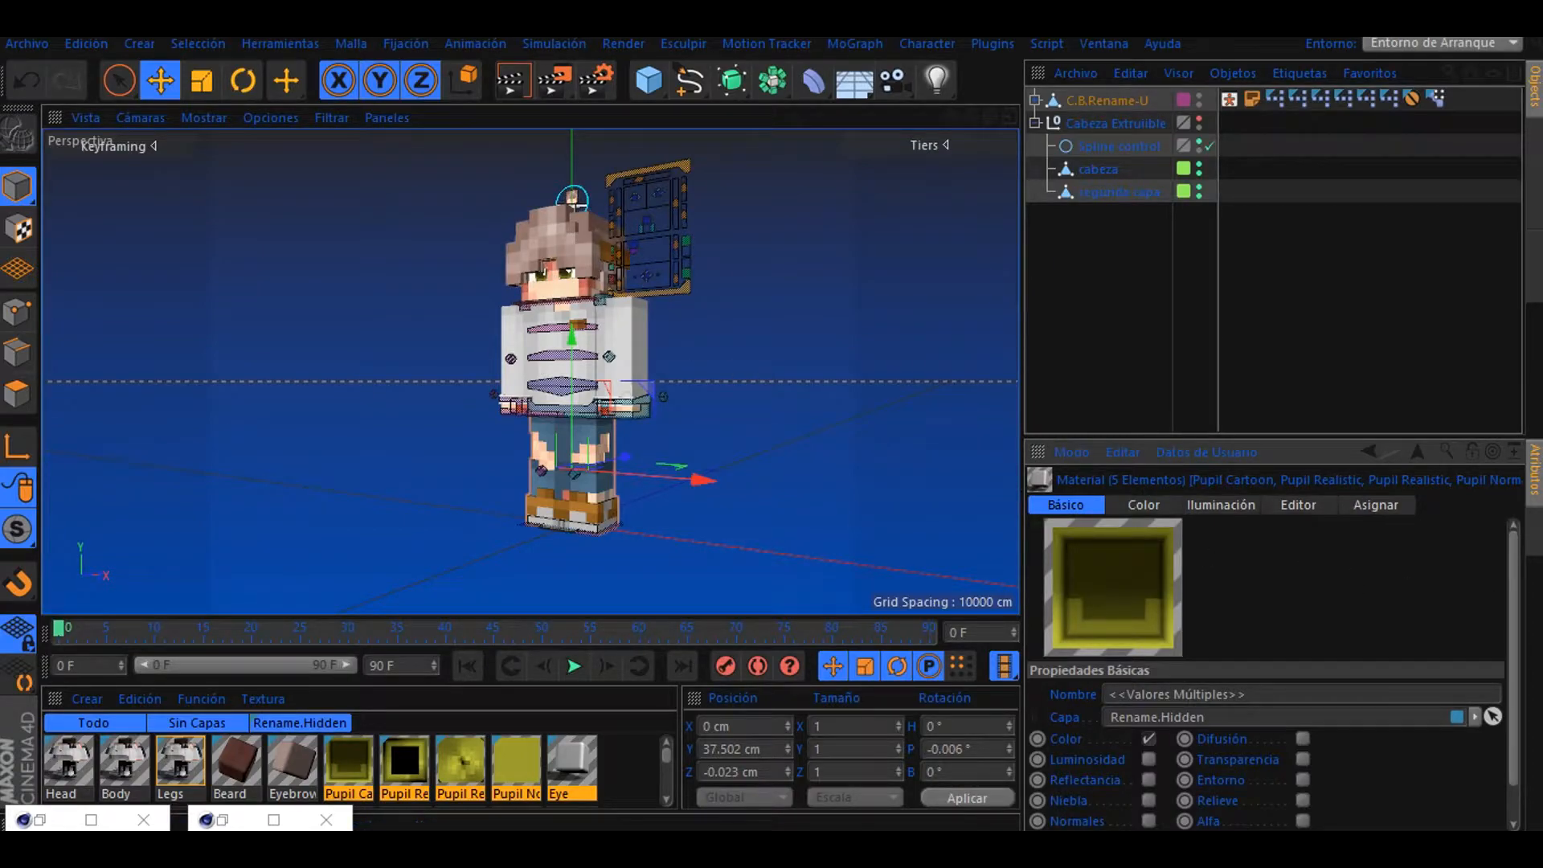
click(1534, 548)
click(1276, 562)
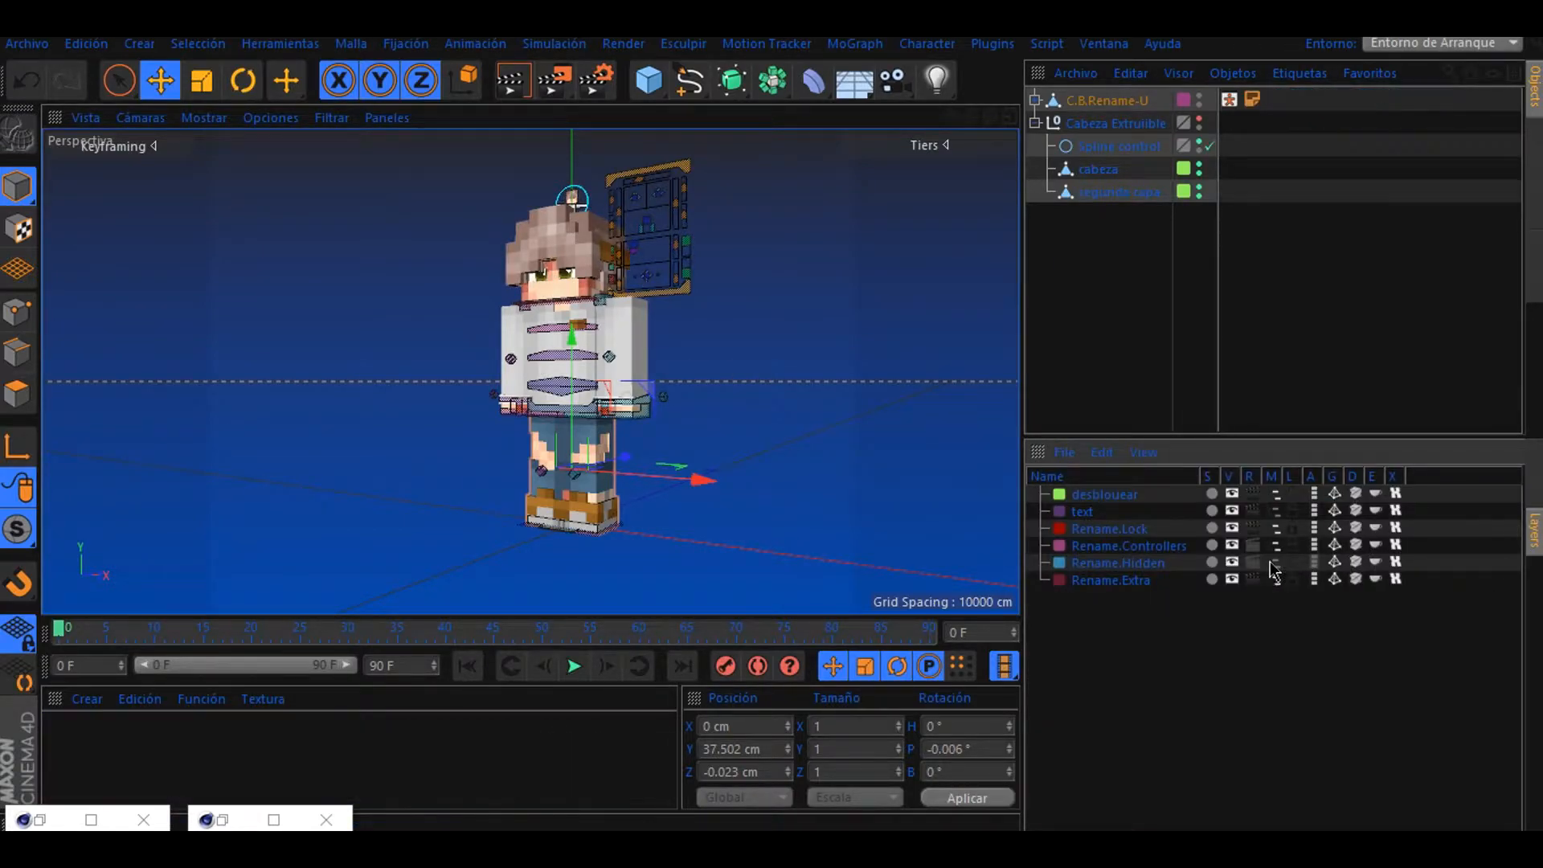
click(1534, 470)
- Try to move the segunda capa hair object away from the head and undo it
scroll(787, 418, up, 3)
click(660, 277)
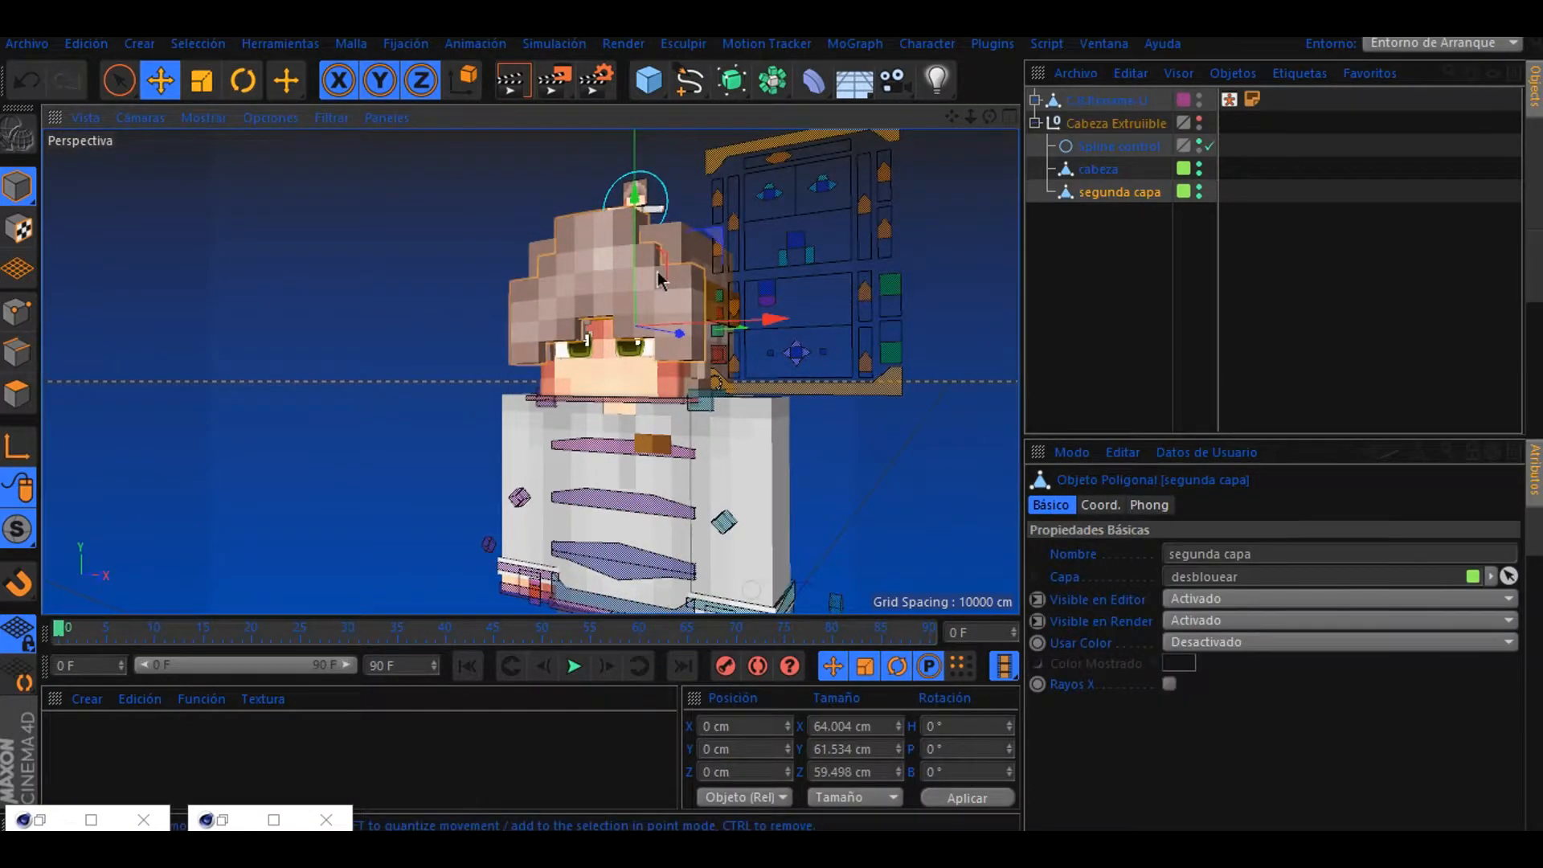
drag(659, 278, 434, 227)
key(ctrl+z)
- Place the Cabeza Extruiible null inside X5.Head.HQ, under Head.Q in the rig's Body hierarchy
click(1035, 100)
click(1048, 146)
click(1060, 192)
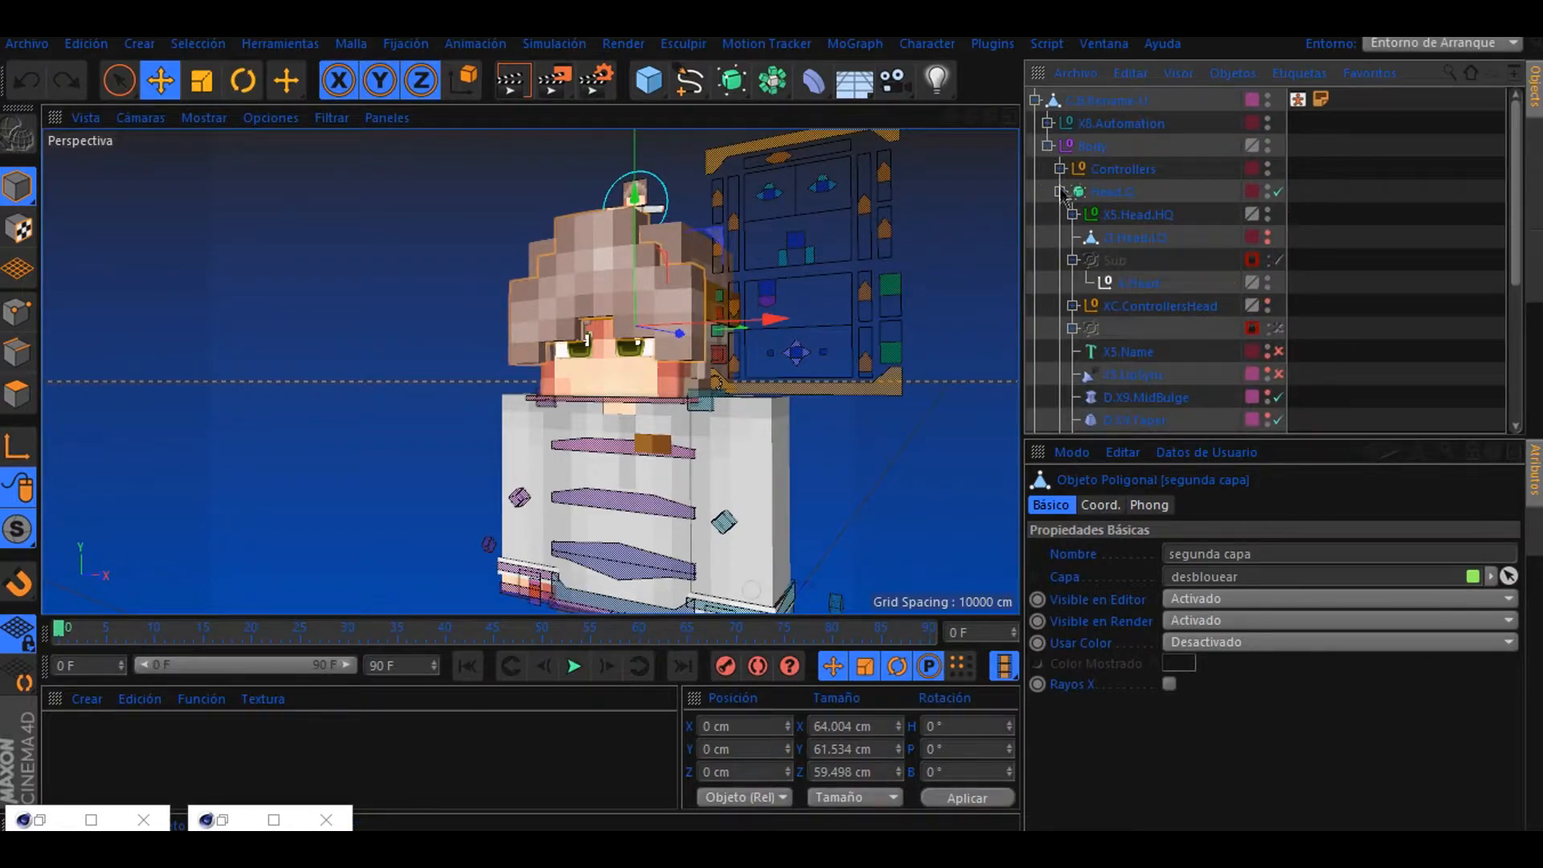
scroll(1103, 248, down, 3)
scroll(1042, 363, up, 3)
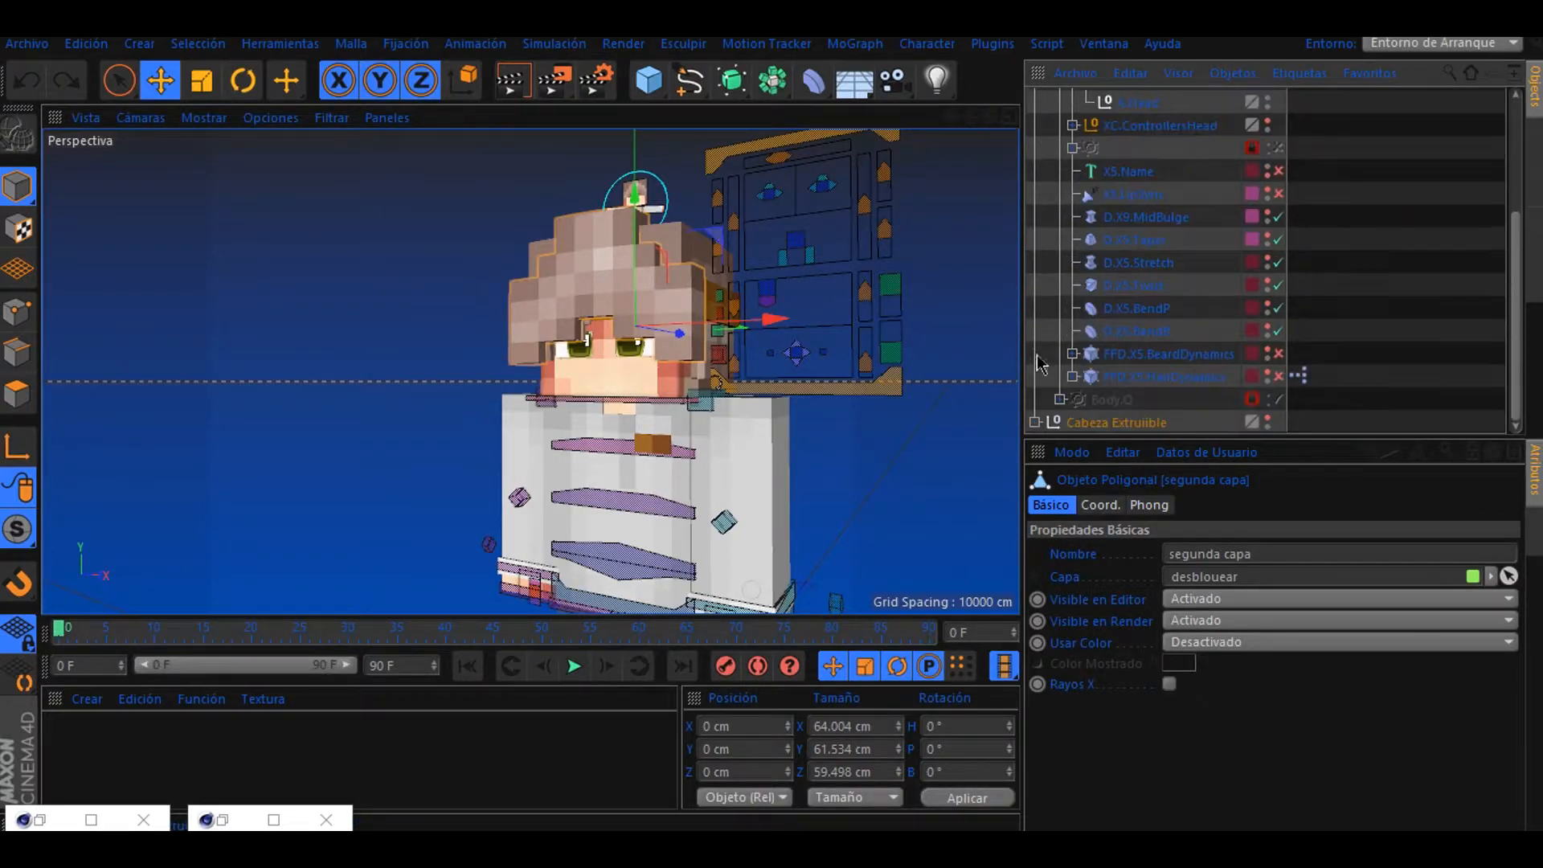
click(1112, 423)
scroll(1149, 131, up, 8)
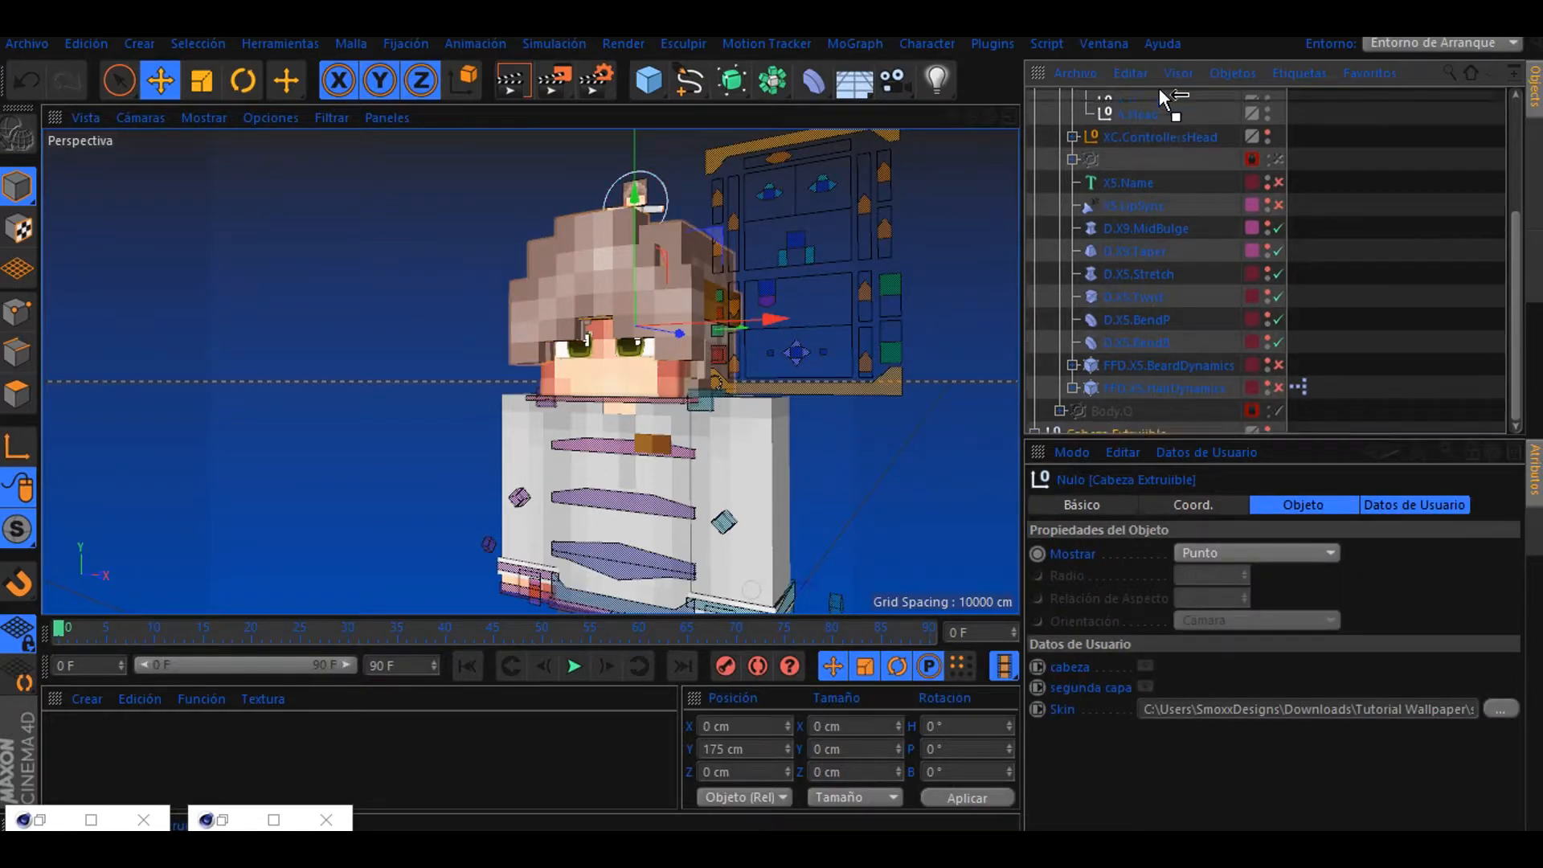
drag(1141, 211, 1141, 213)
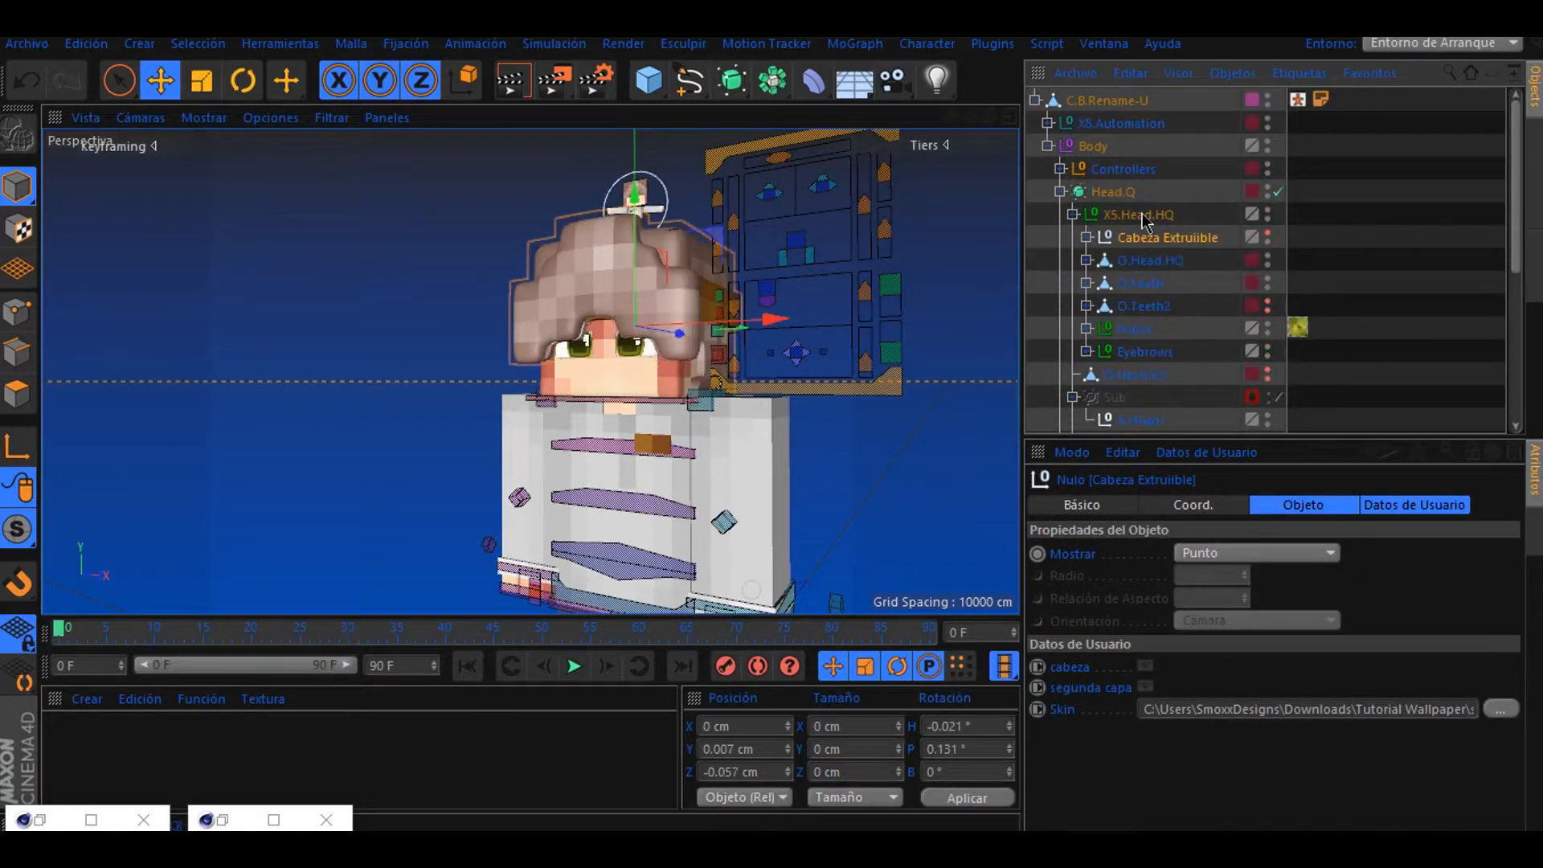
- Set the subdivision surface weight of the cabeza and segunda capa polygons to 100%, return to model mode and collapse the Body hierarchy
click(1086, 237)
click(1157, 283)
ctrl+click(1165, 306)
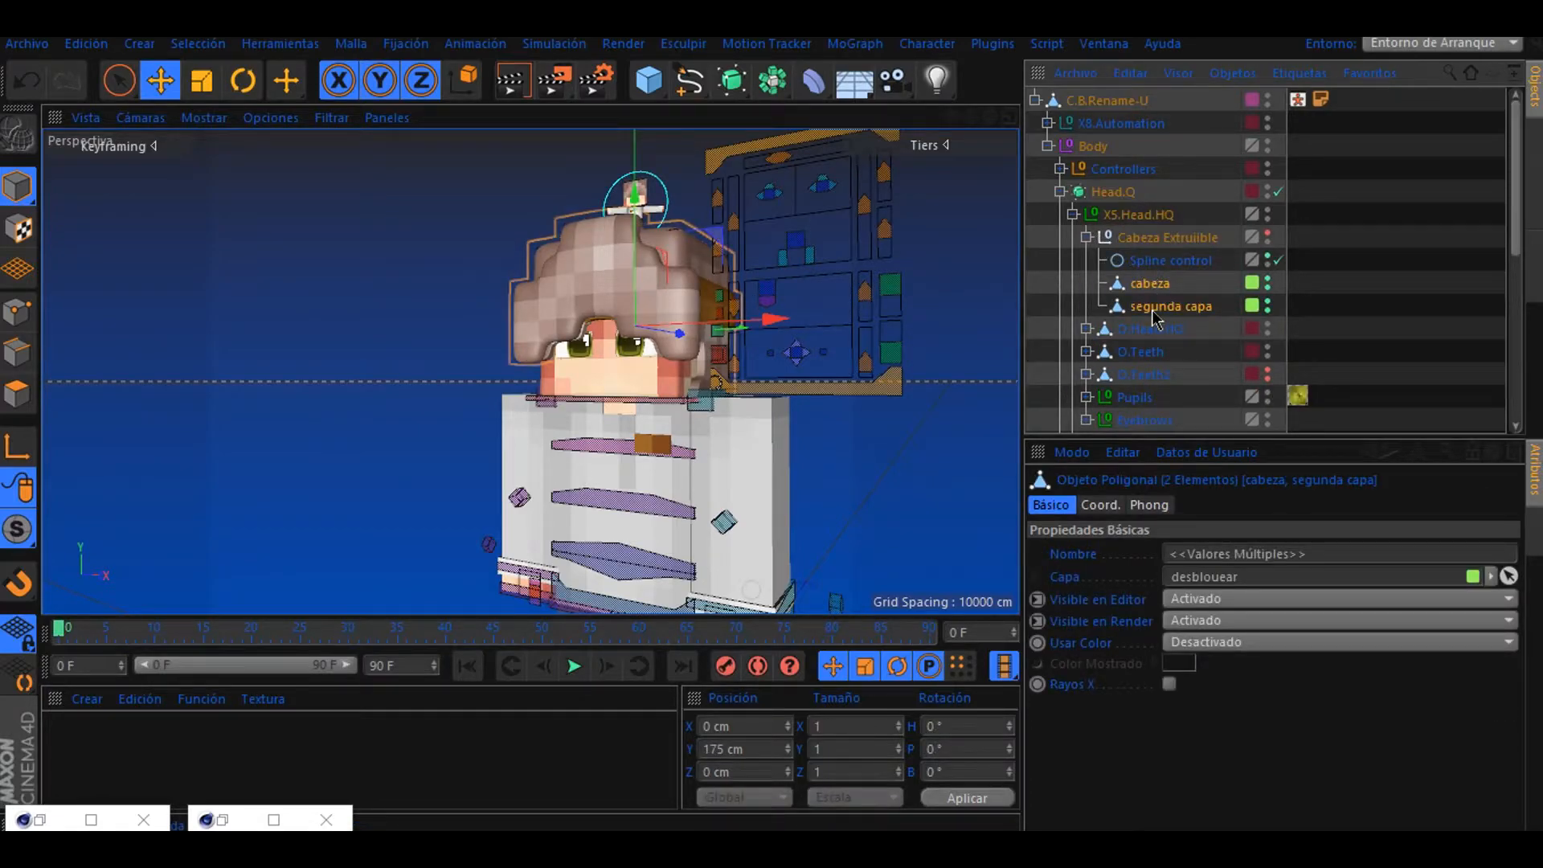
click(24, 393)
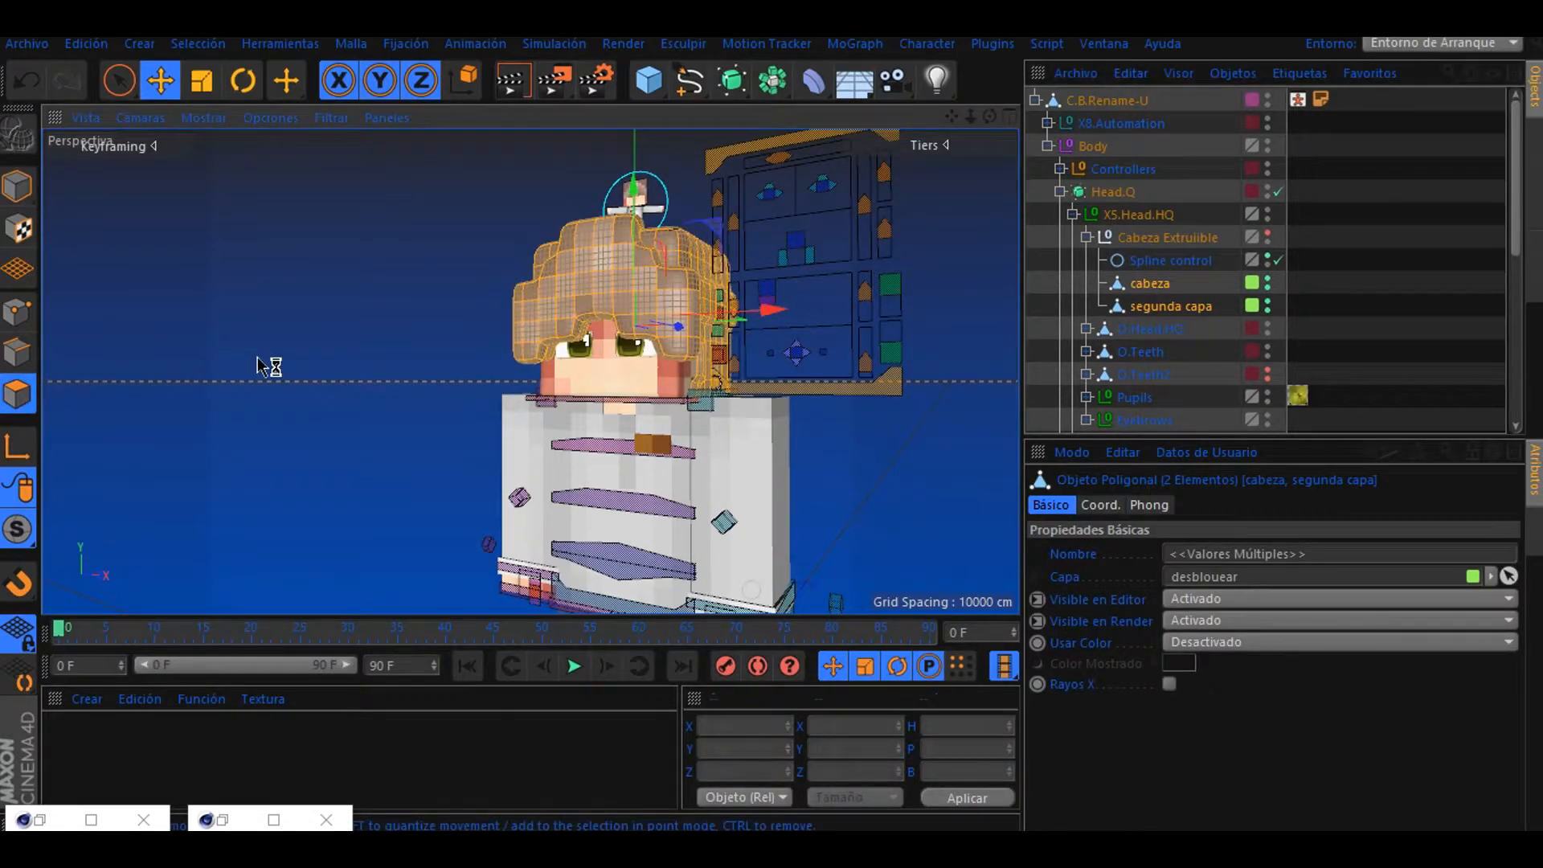
right_click(257, 366)
click(277, 379)
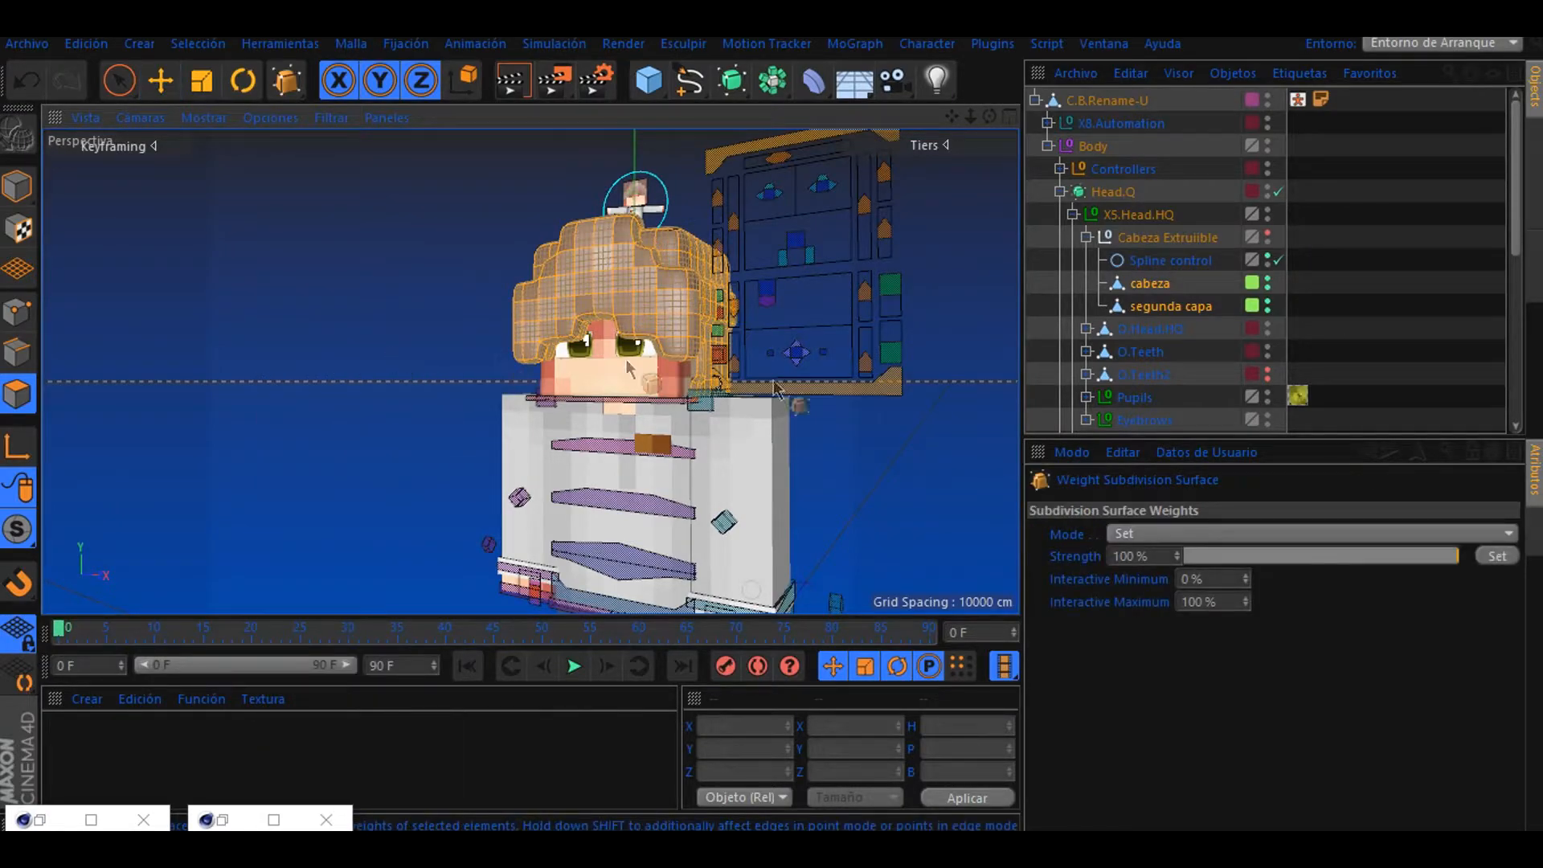
click(1496, 556)
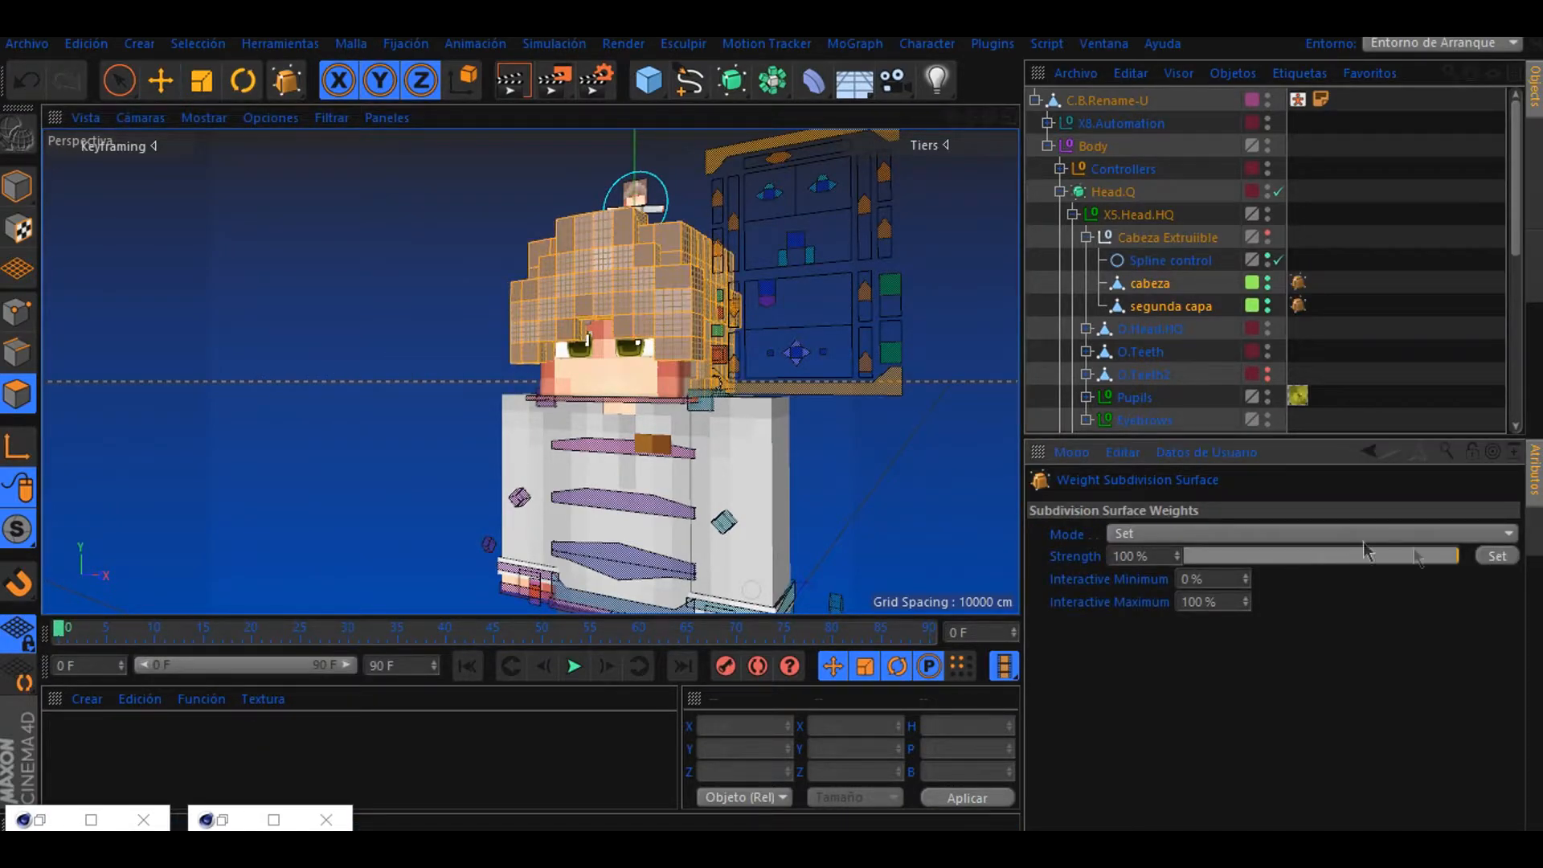
click(18, 186)
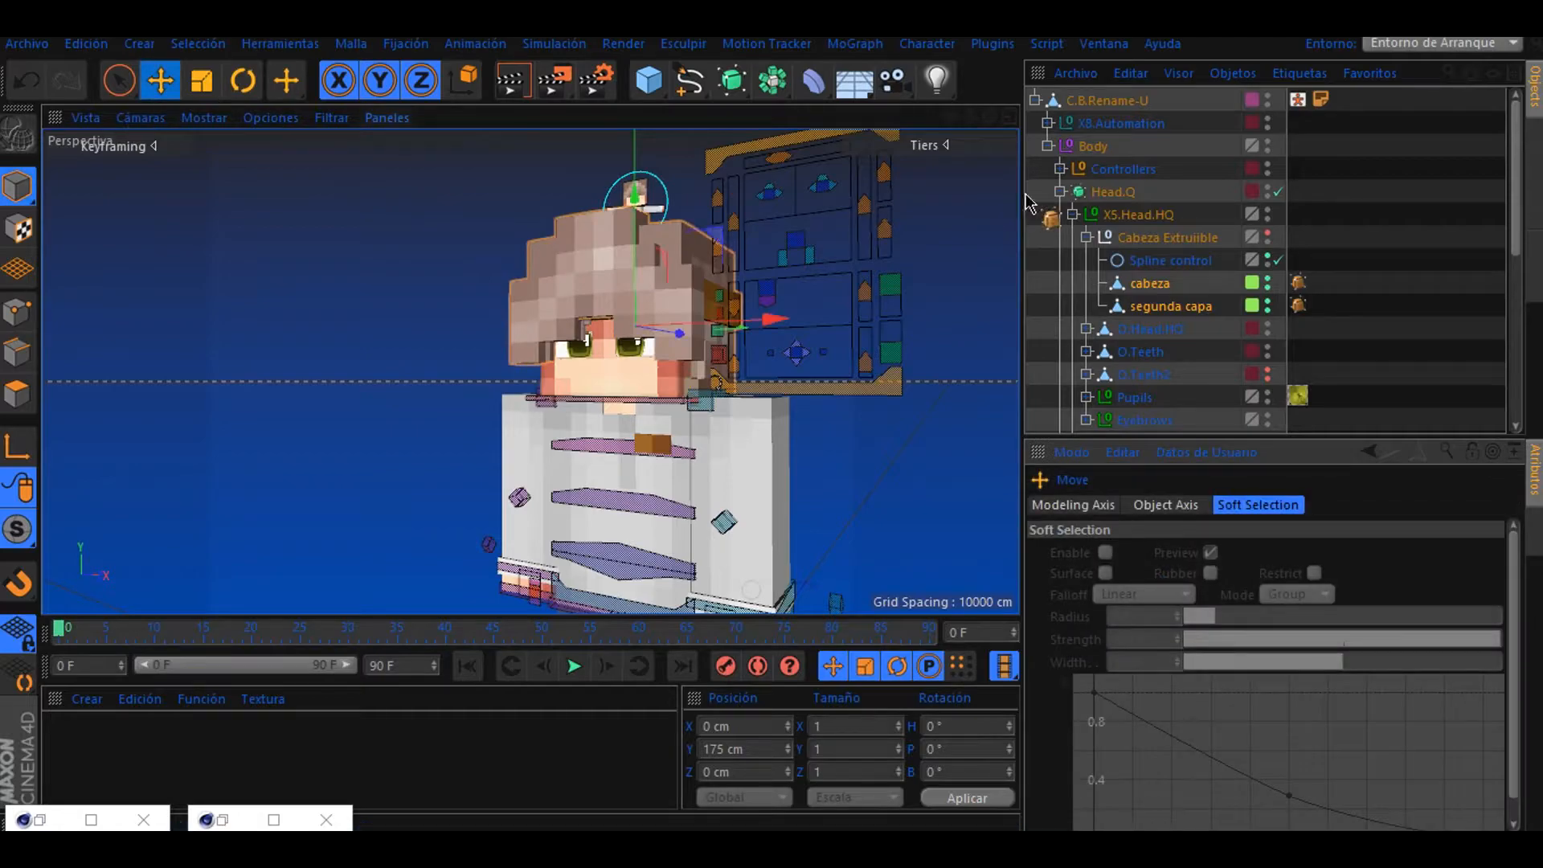
click(1060, 192)
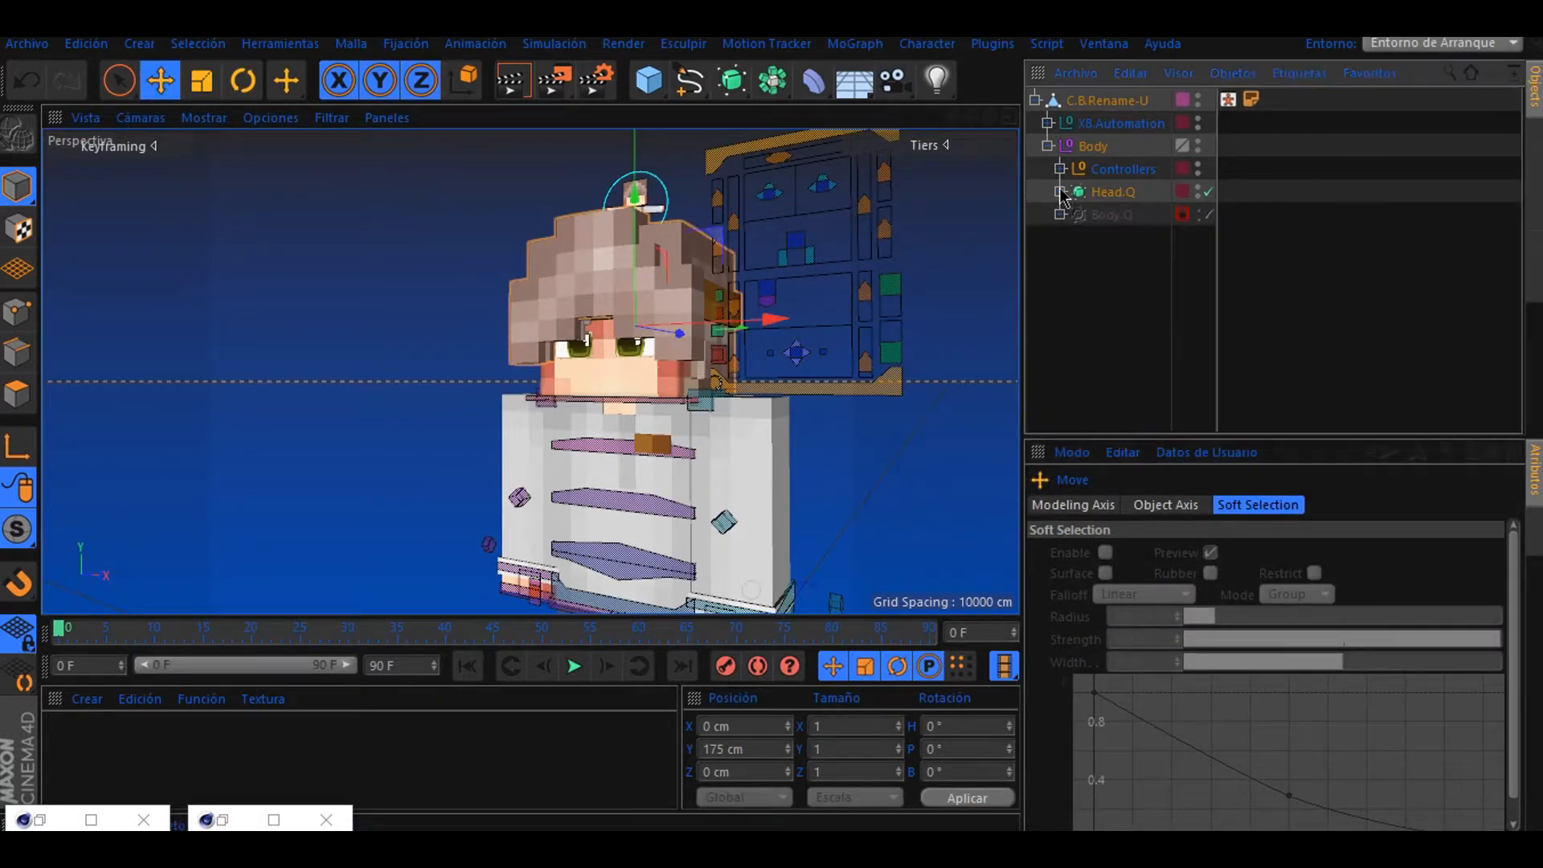
click(1048, 146)
- Frame the full-body character, render it to the Picture Viewer and inspect the clothing edges
drag(971, 119, 944, 48)
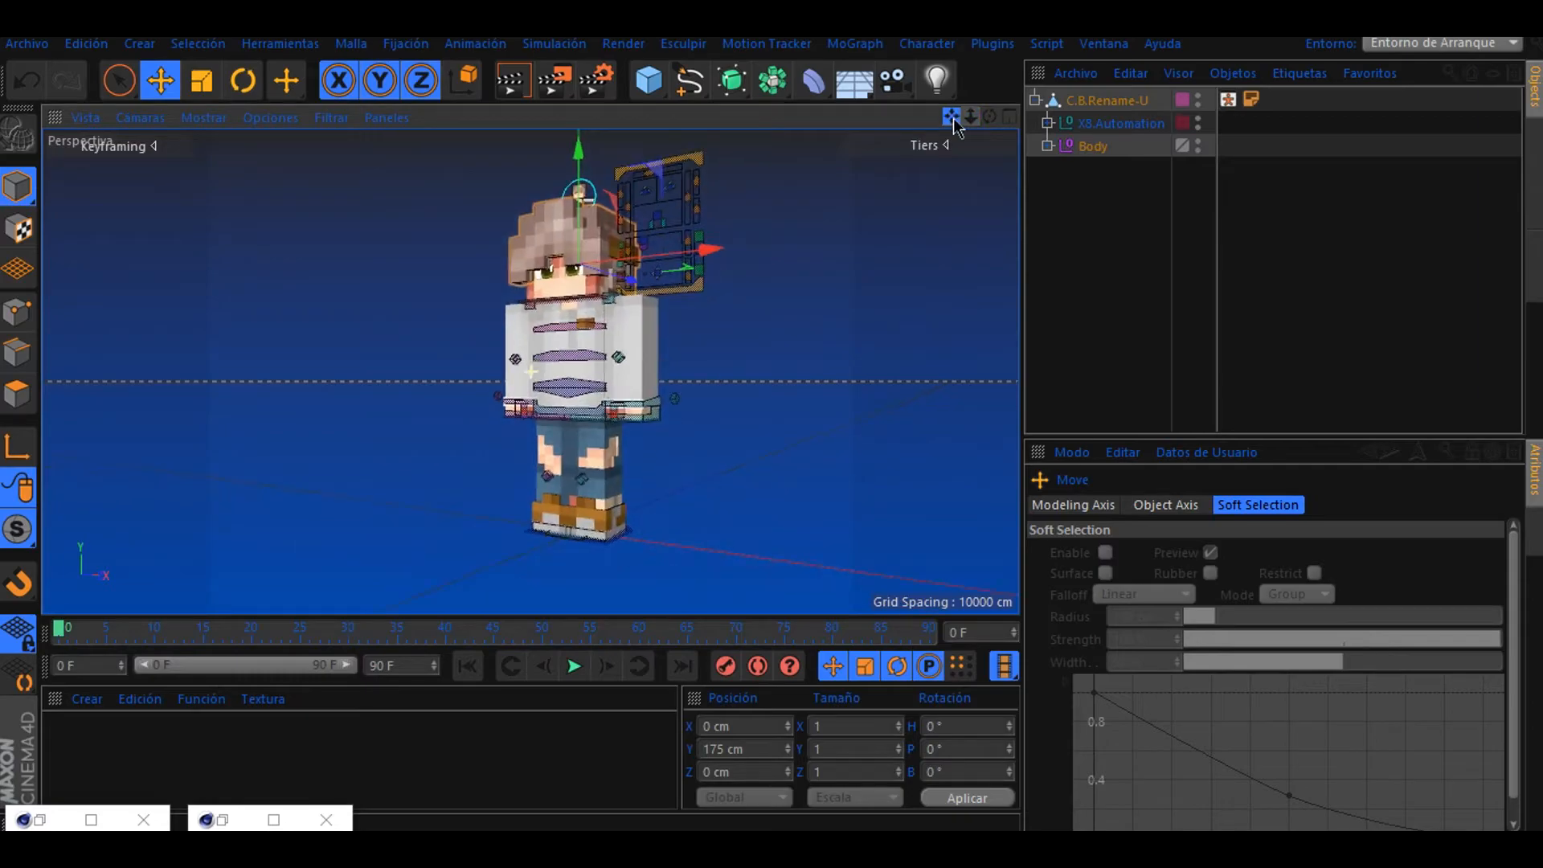
click(554, 81)
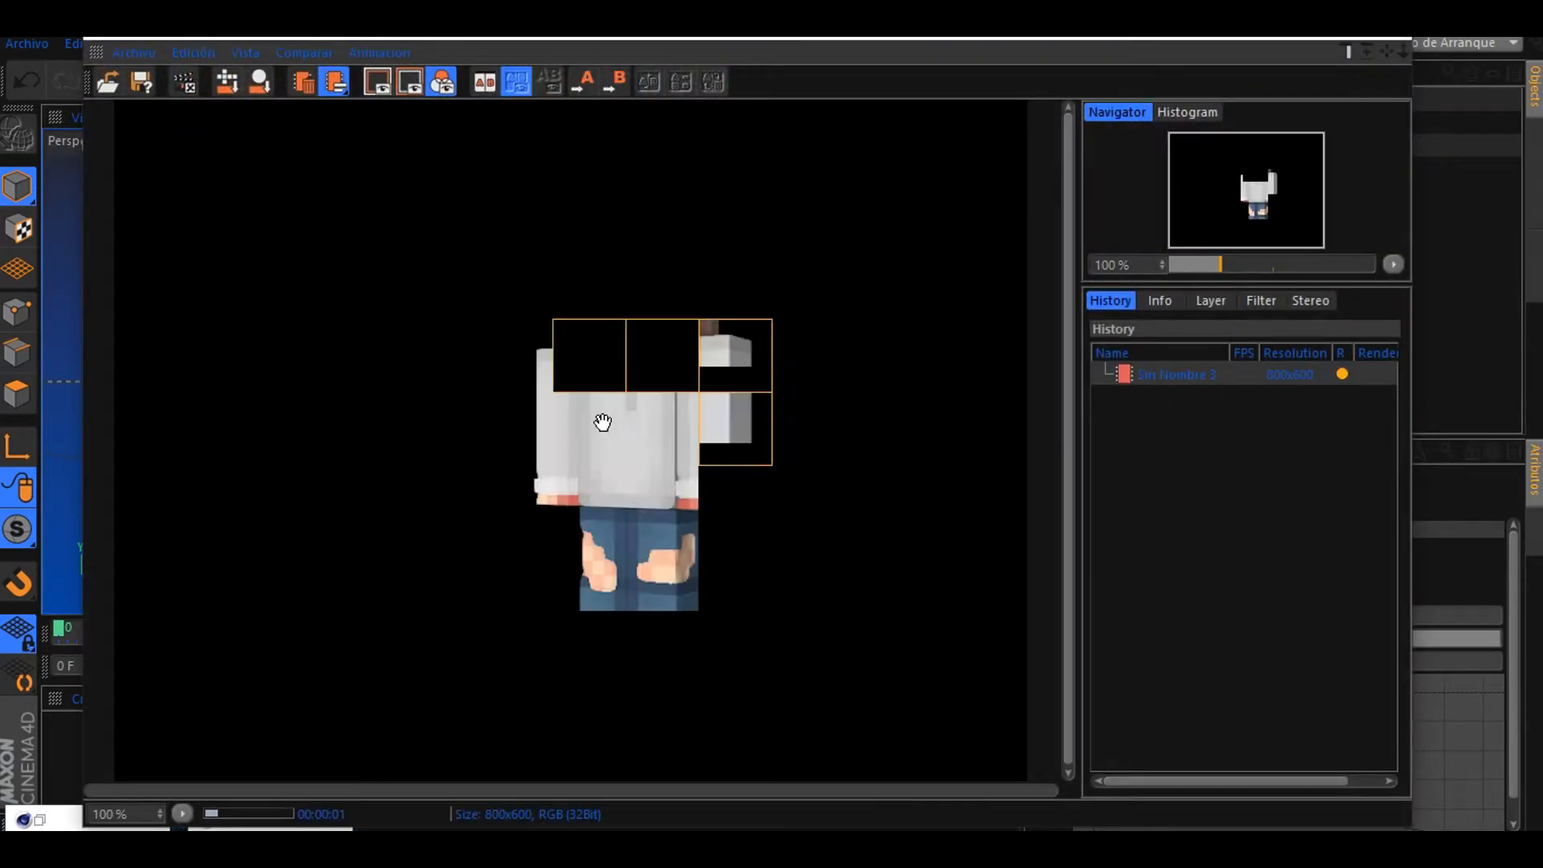
scroll(685, 547, up, 3)
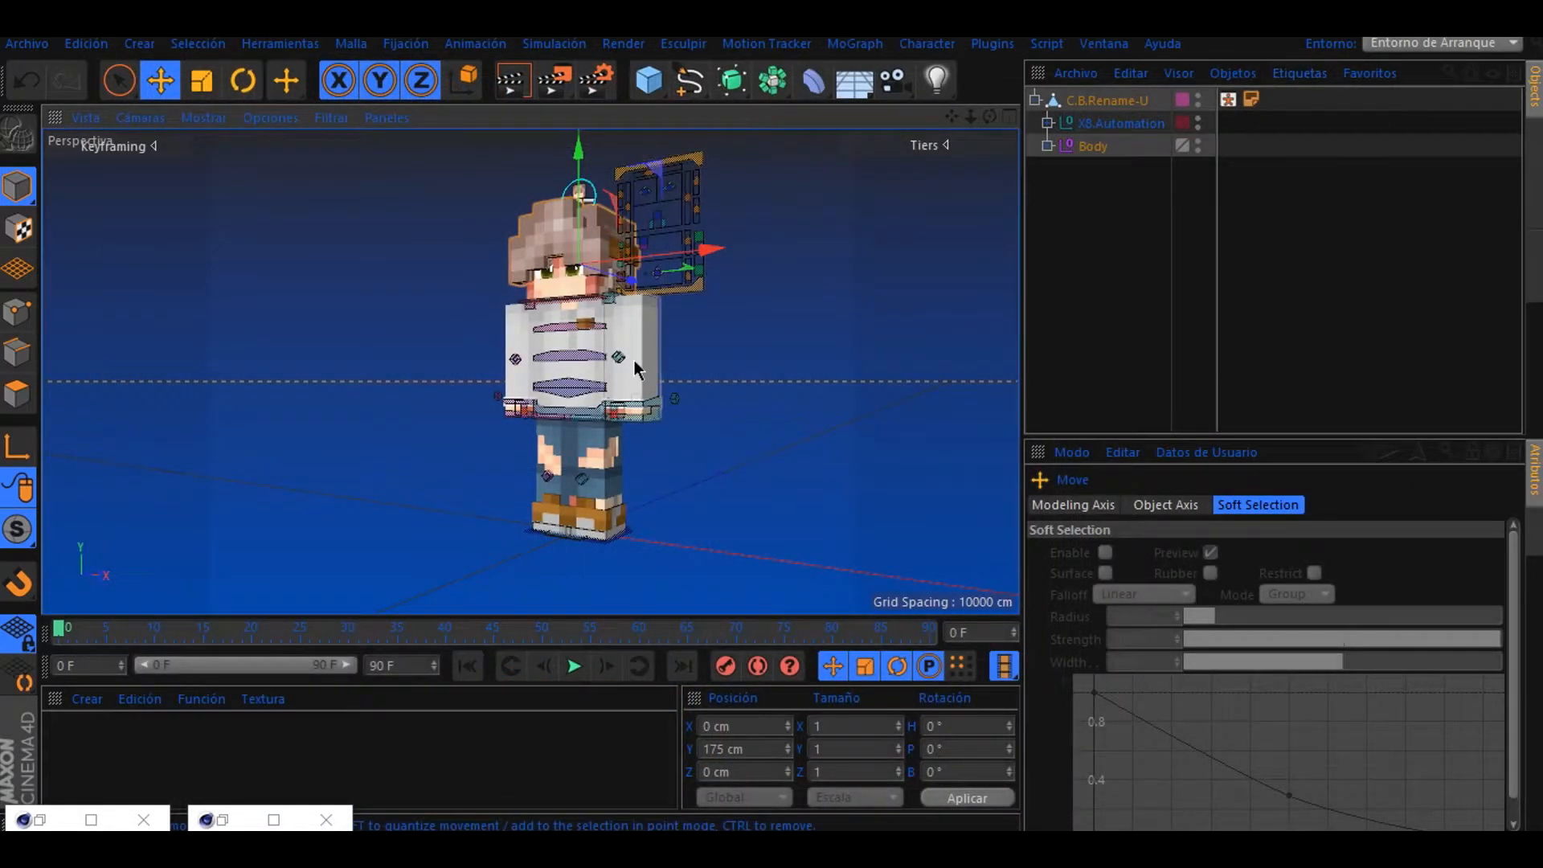
- Set the subdivision surface weight of all polygons on the rig's body, arms and legs to 100% and return to model mode
click(634, 360)
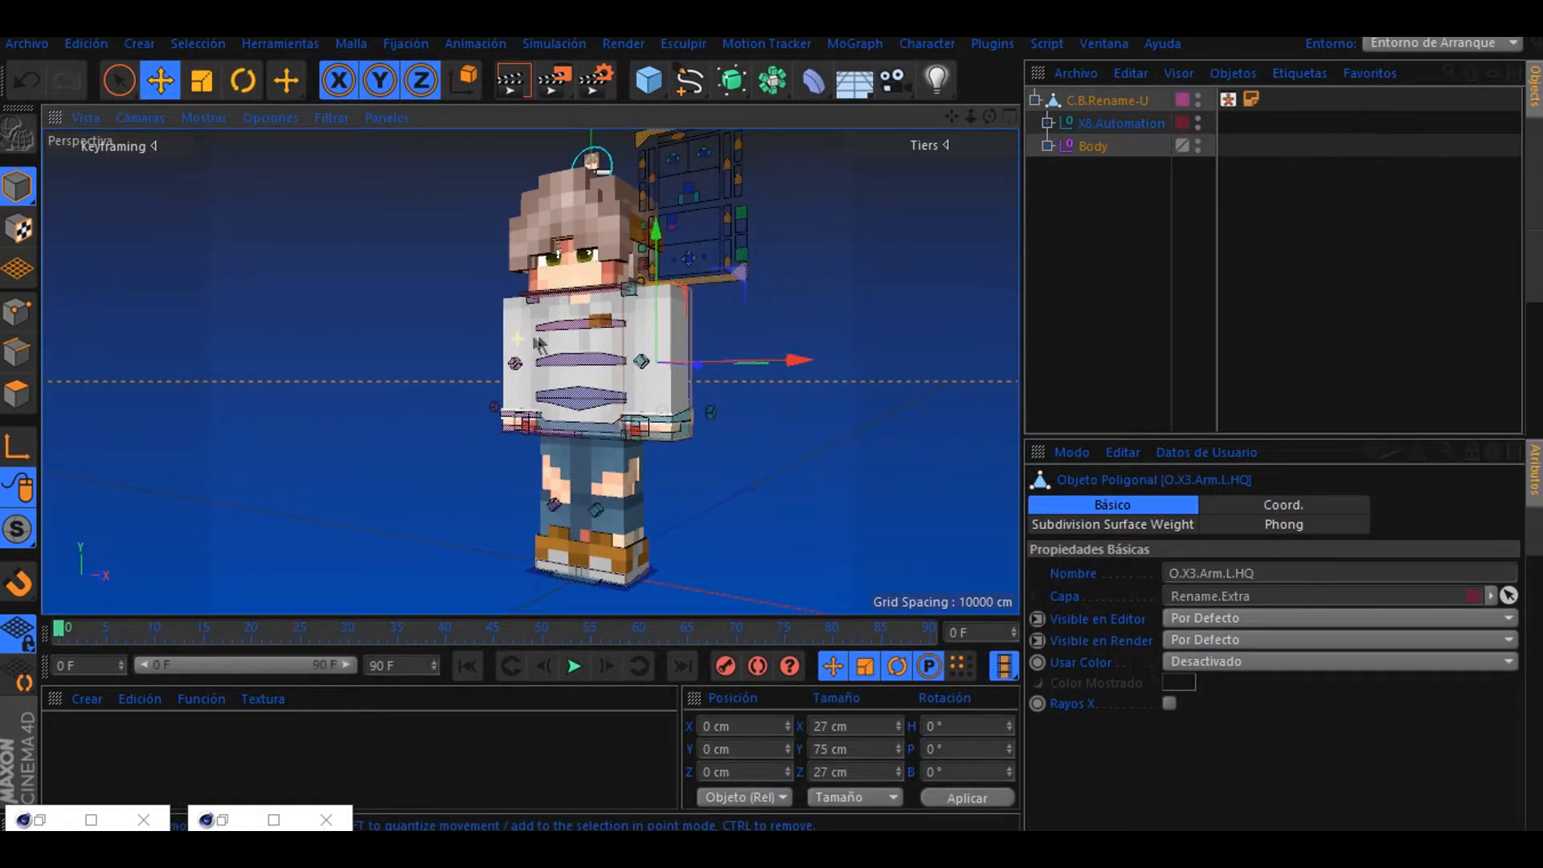
shift+click(557, 334)
shift+click(509, 337)
shift+click(562, 471)
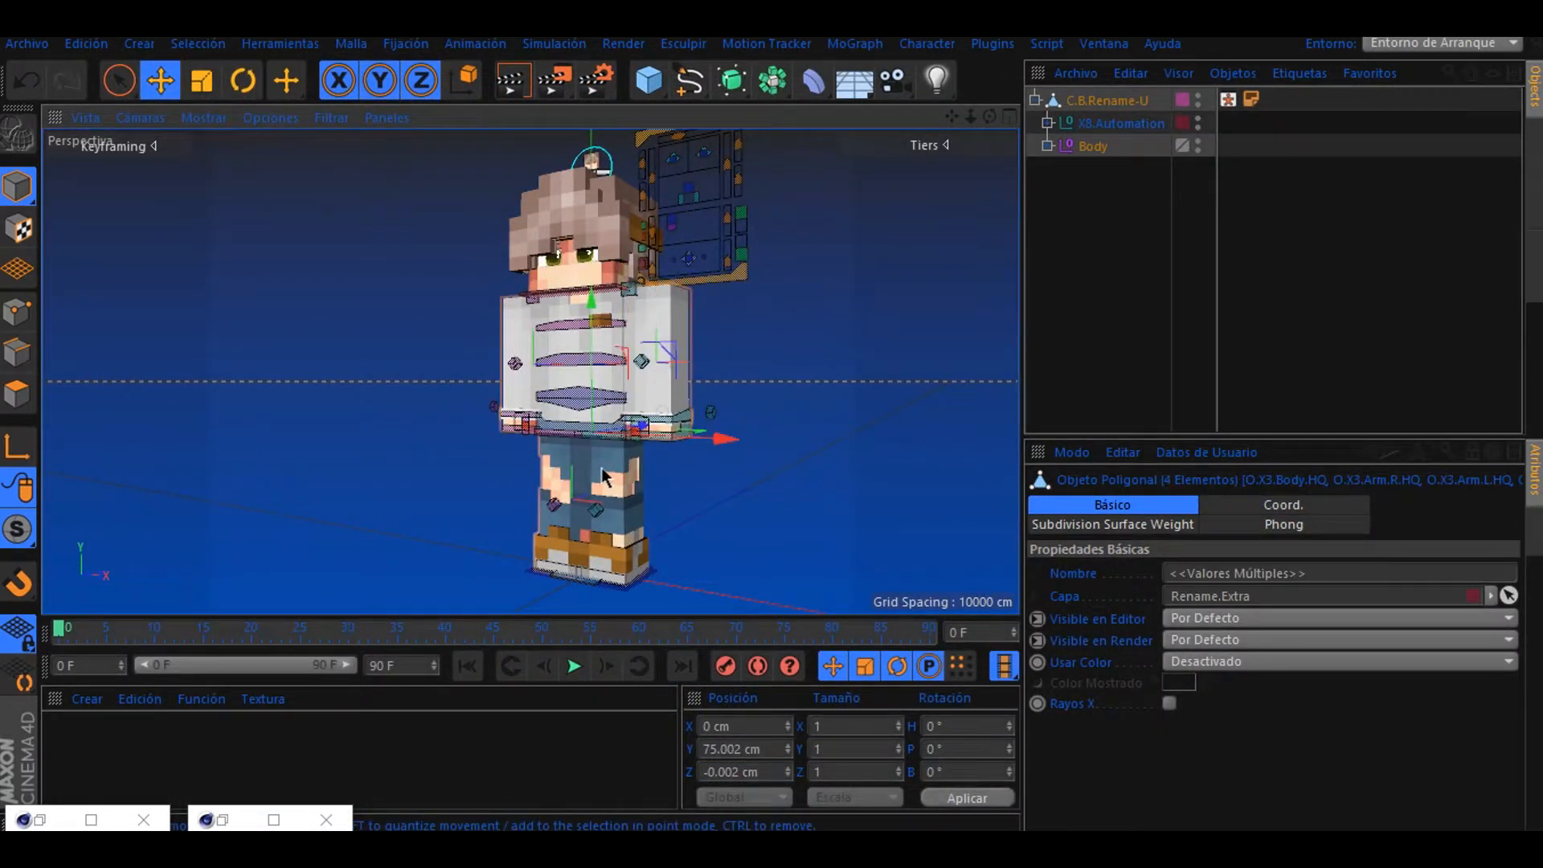
click(18, 394)
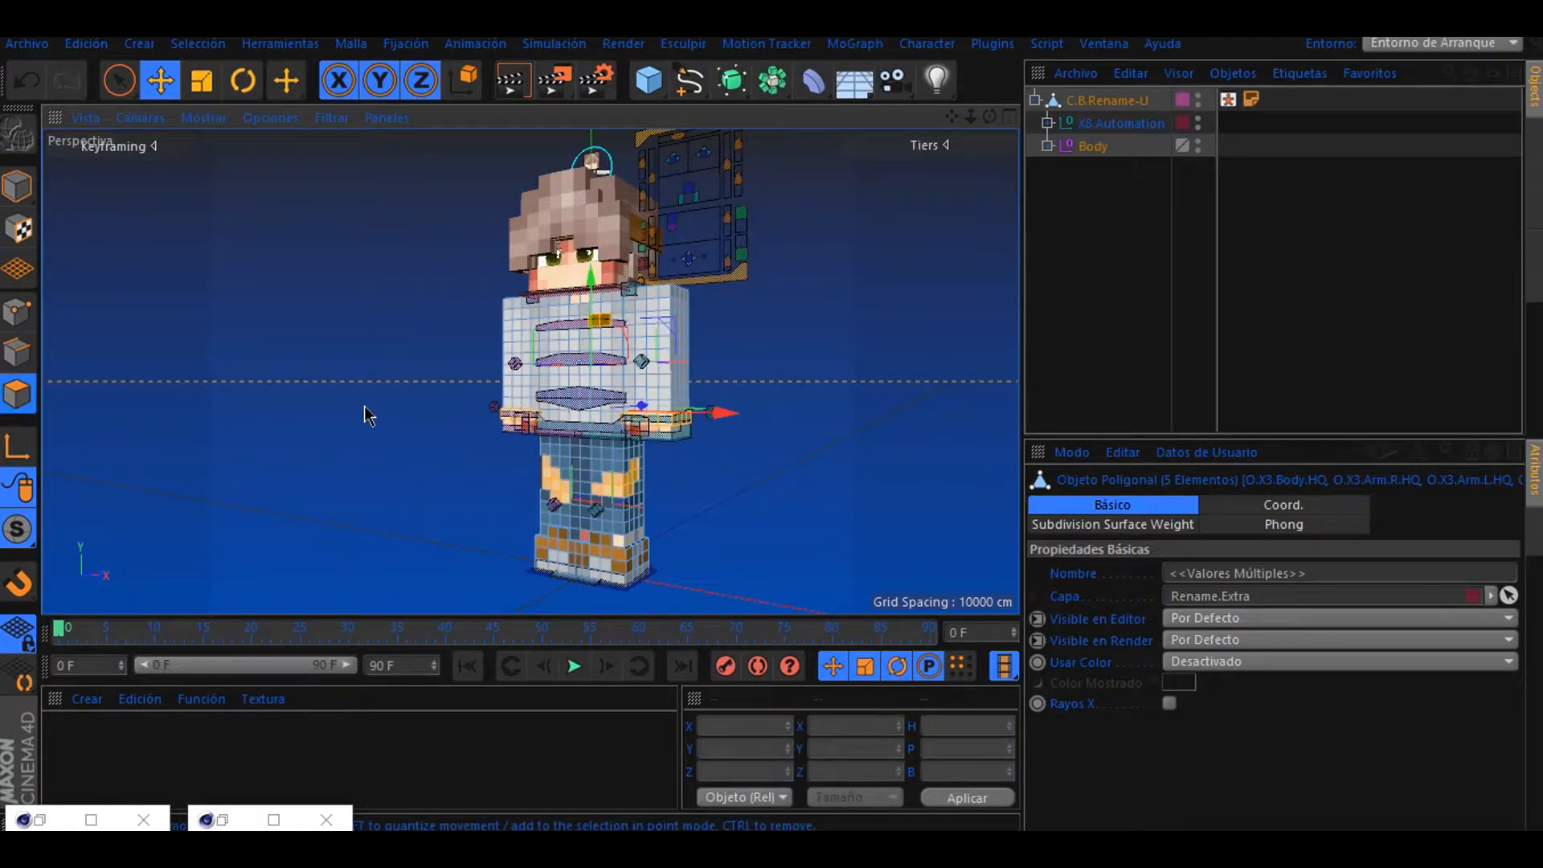
key(ctrl+a)
key(m)
key(r)
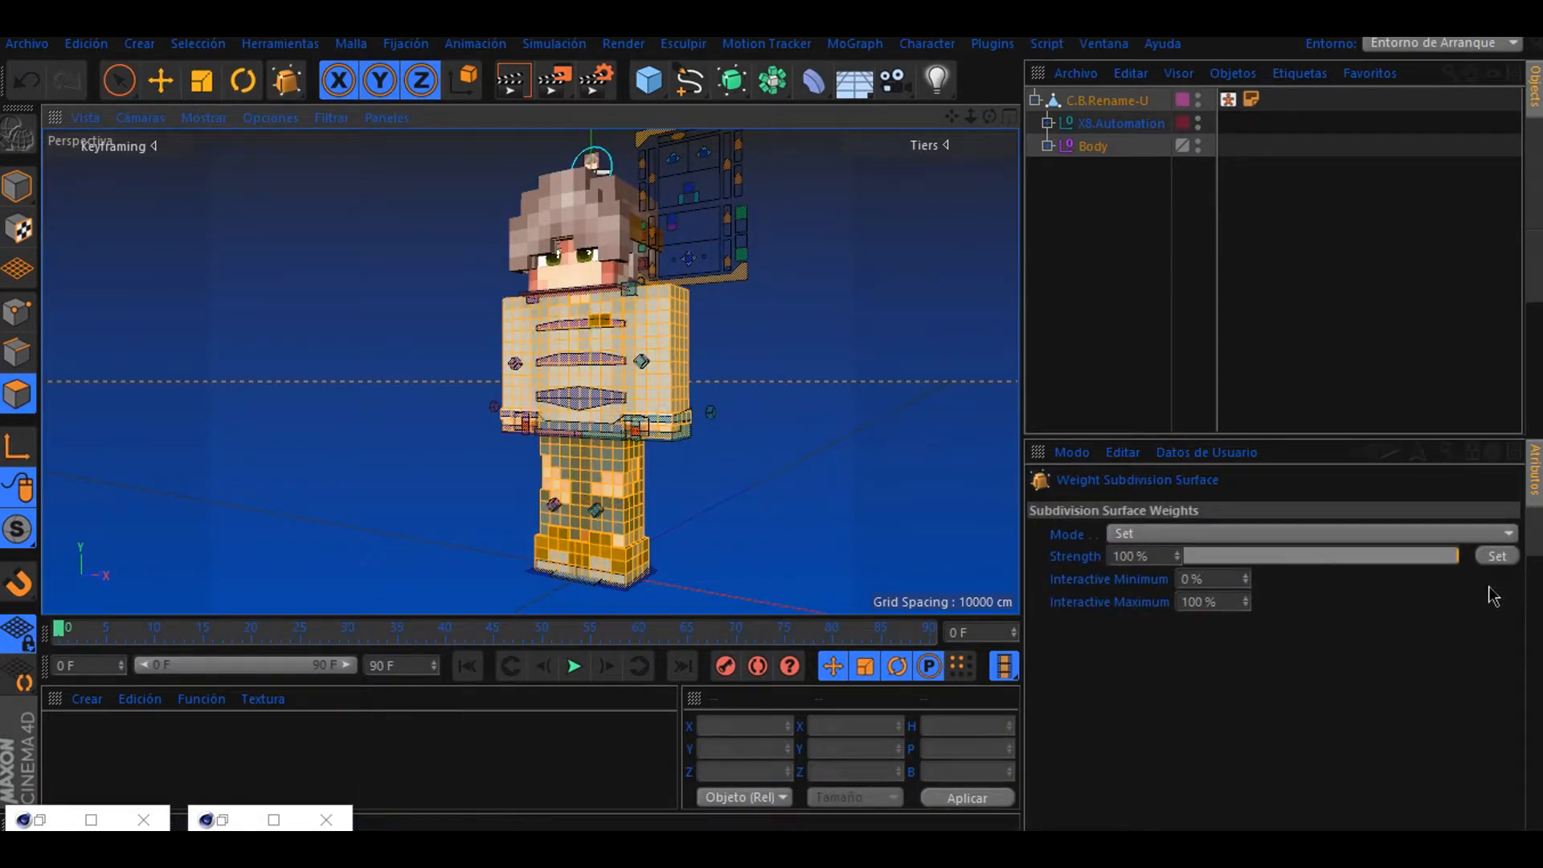
click(1498, 557)
click(18, 183)
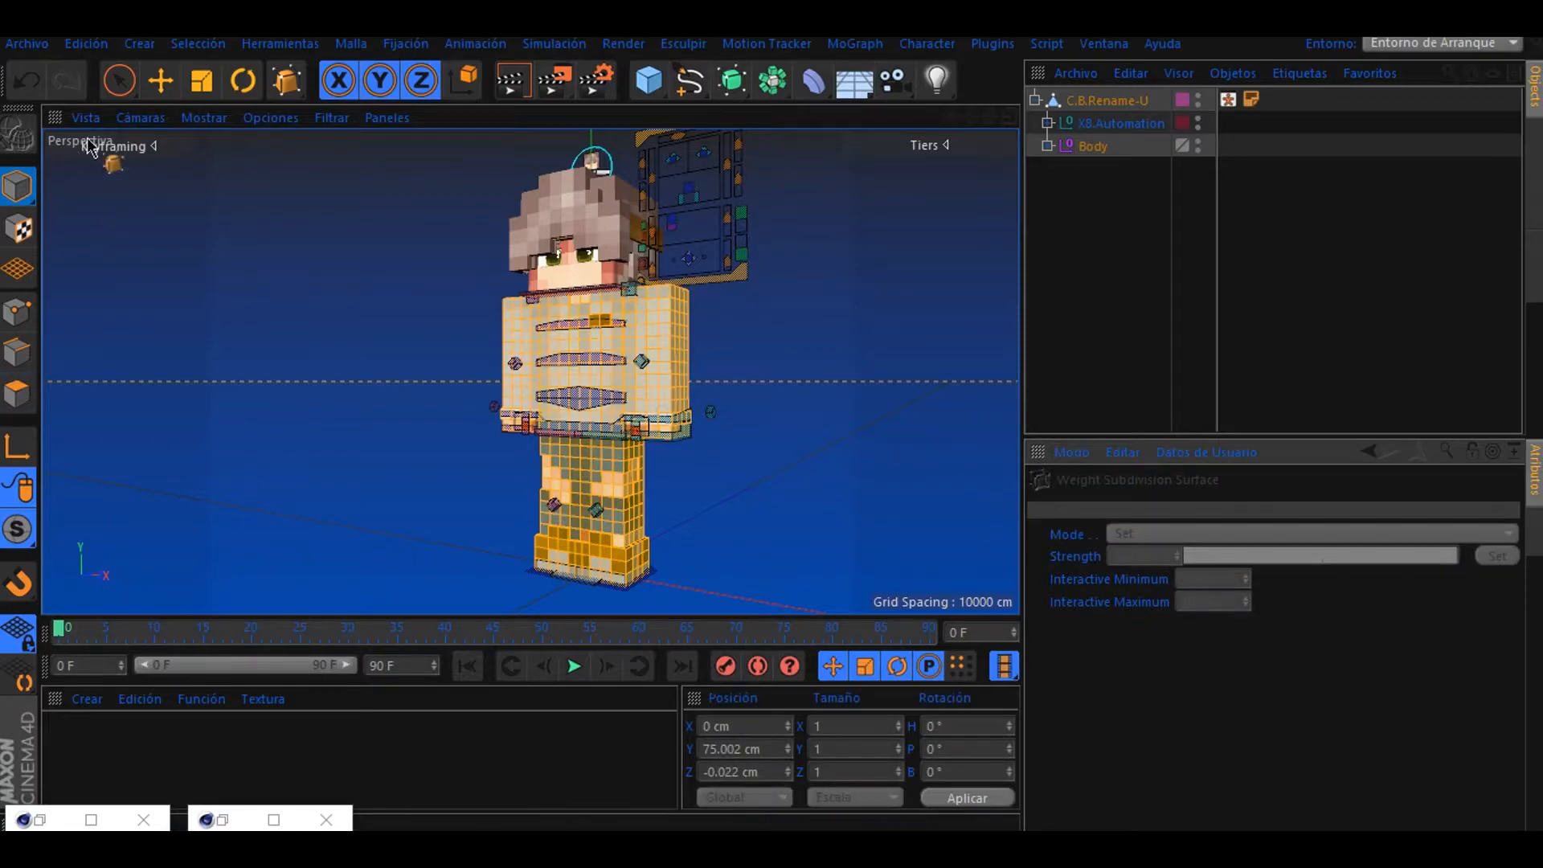
- Render the full-body character again to check the sharpened body and limbs, and close the render window
click(595, 81)
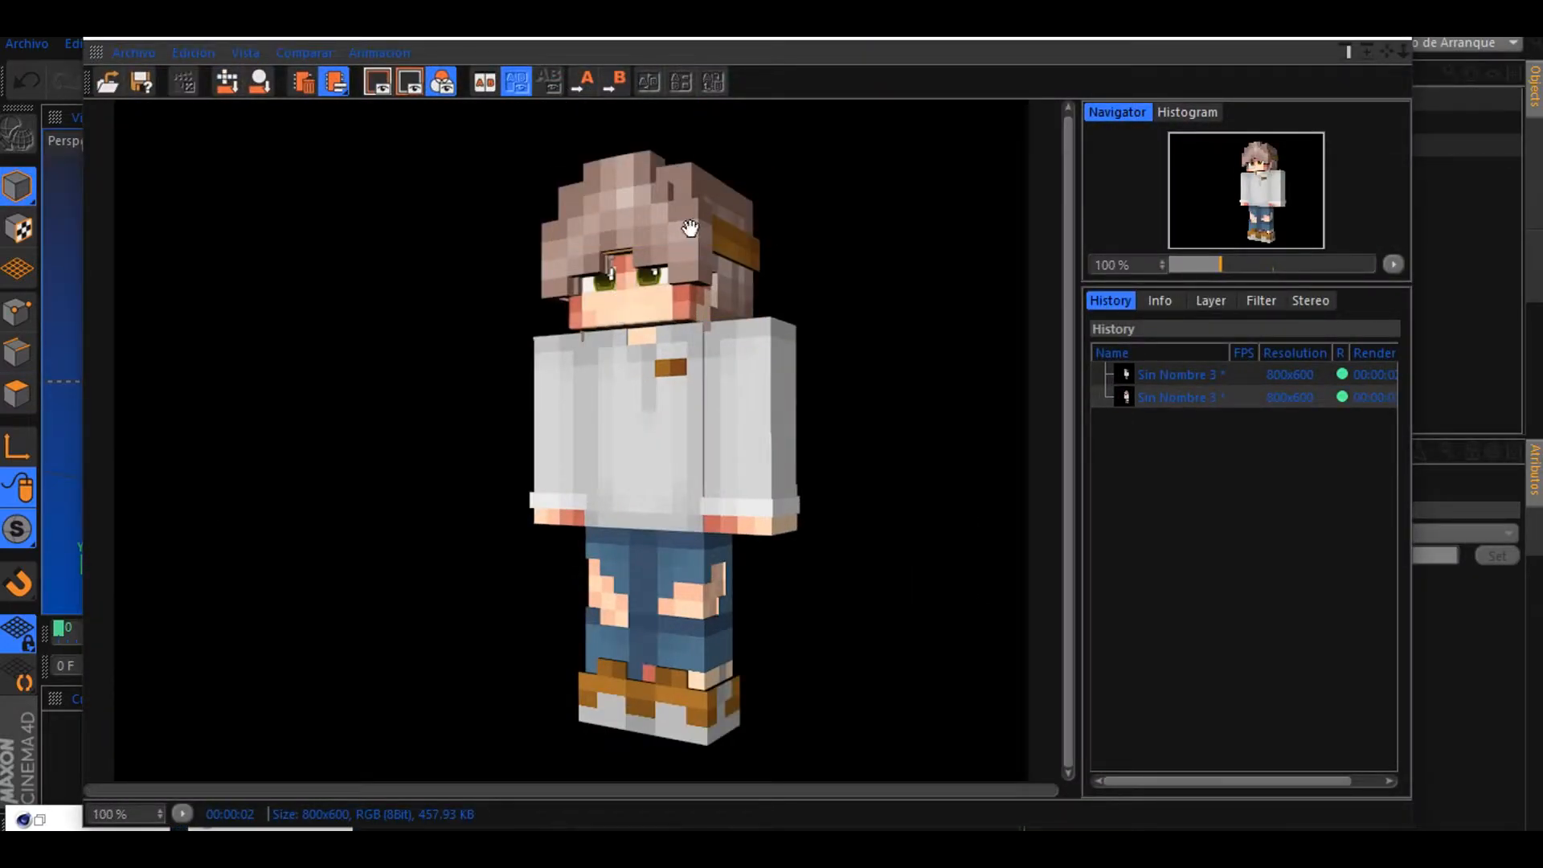
click(1382, 38)
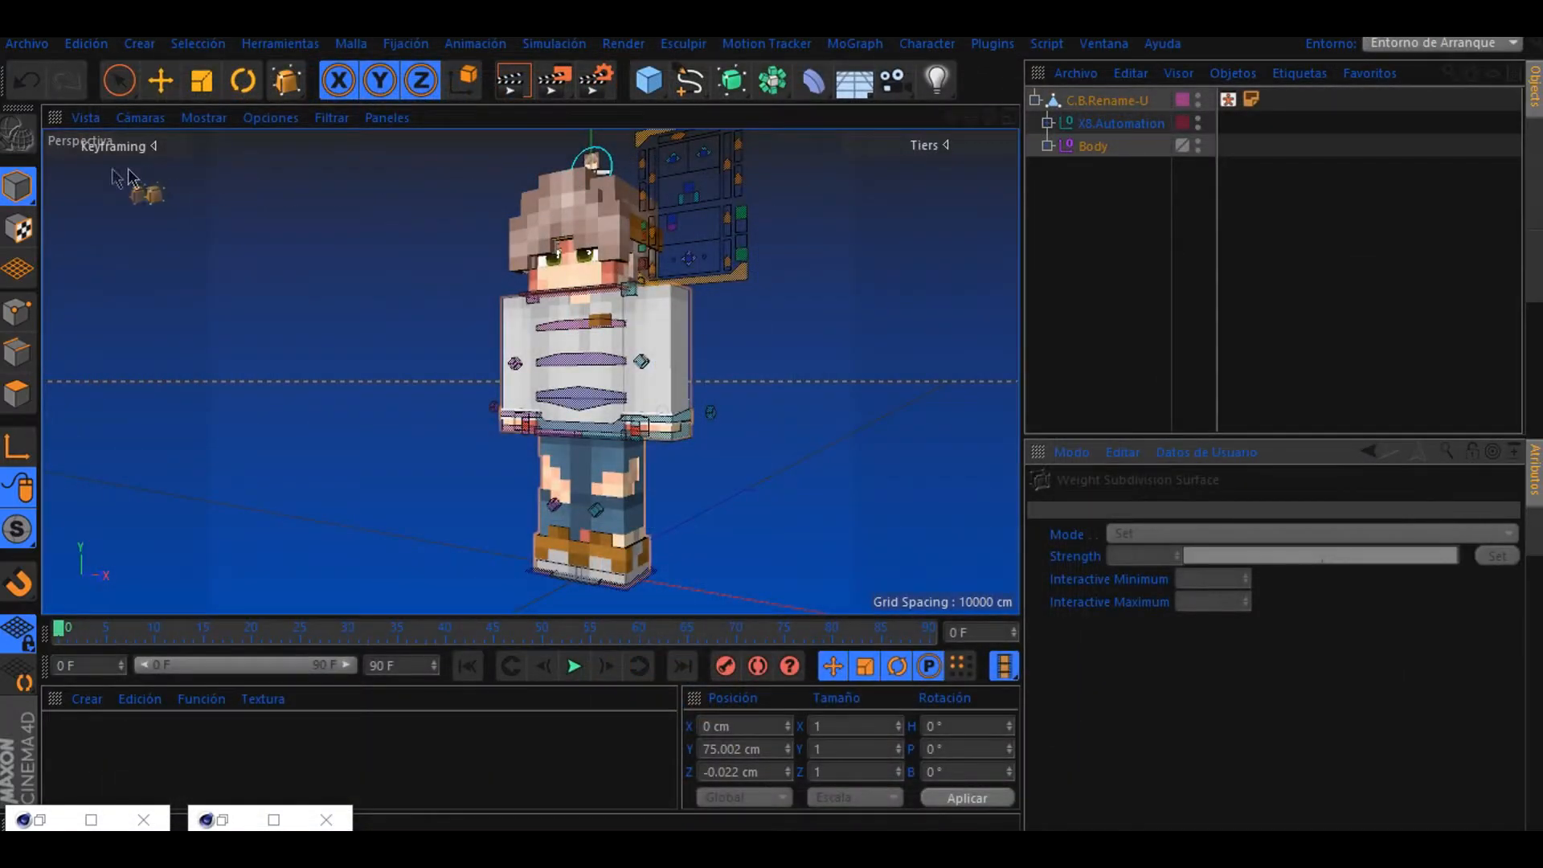
- Collapse the C.B.Rename-U hierarchy and lock the Rename.Extra layer
click(1035, 101)
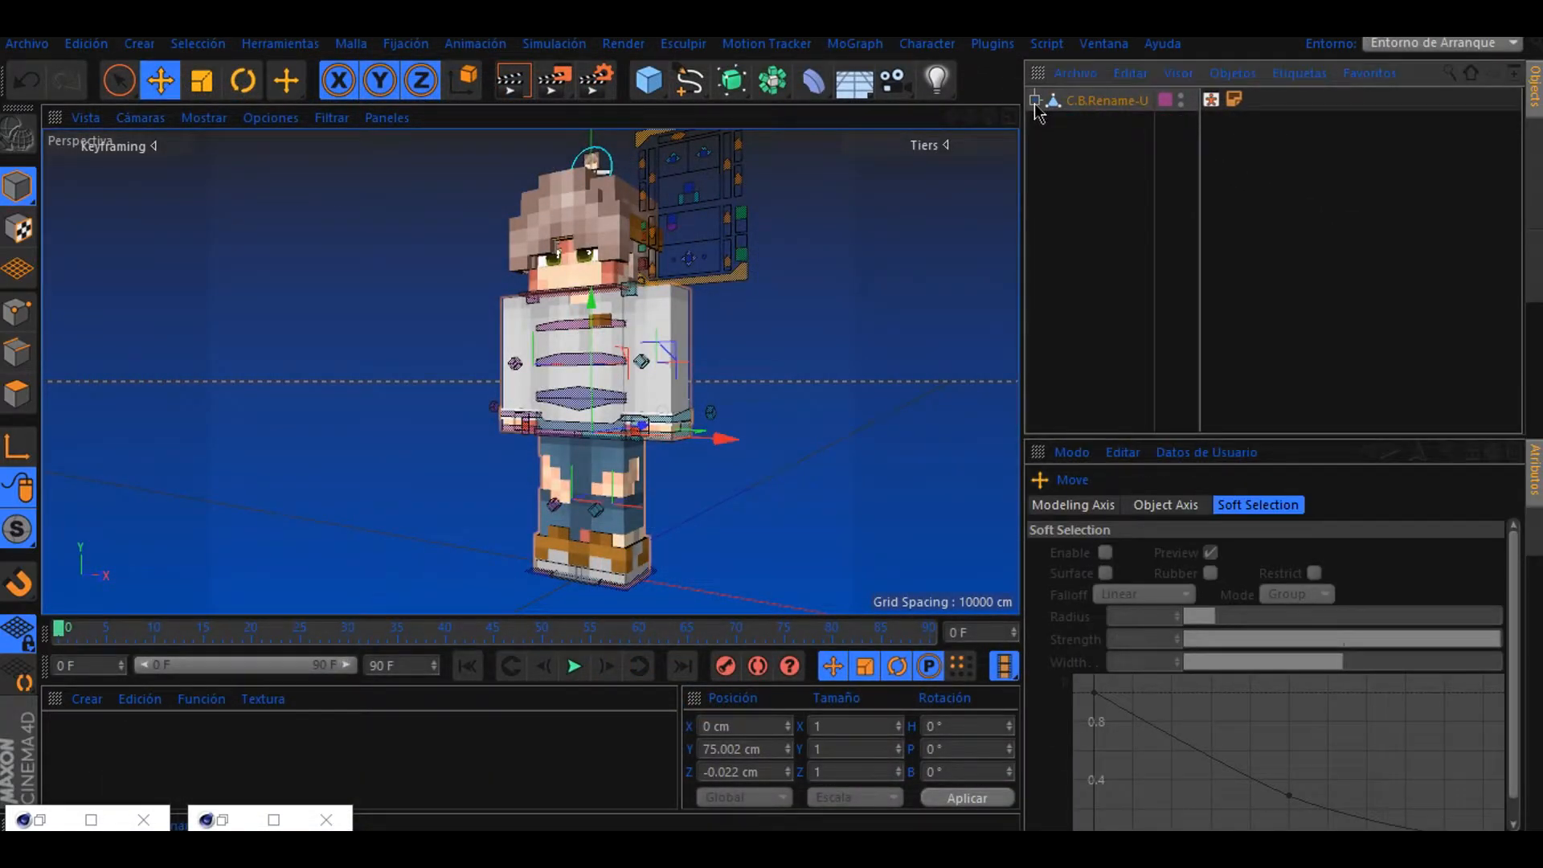
click(1530, 522)
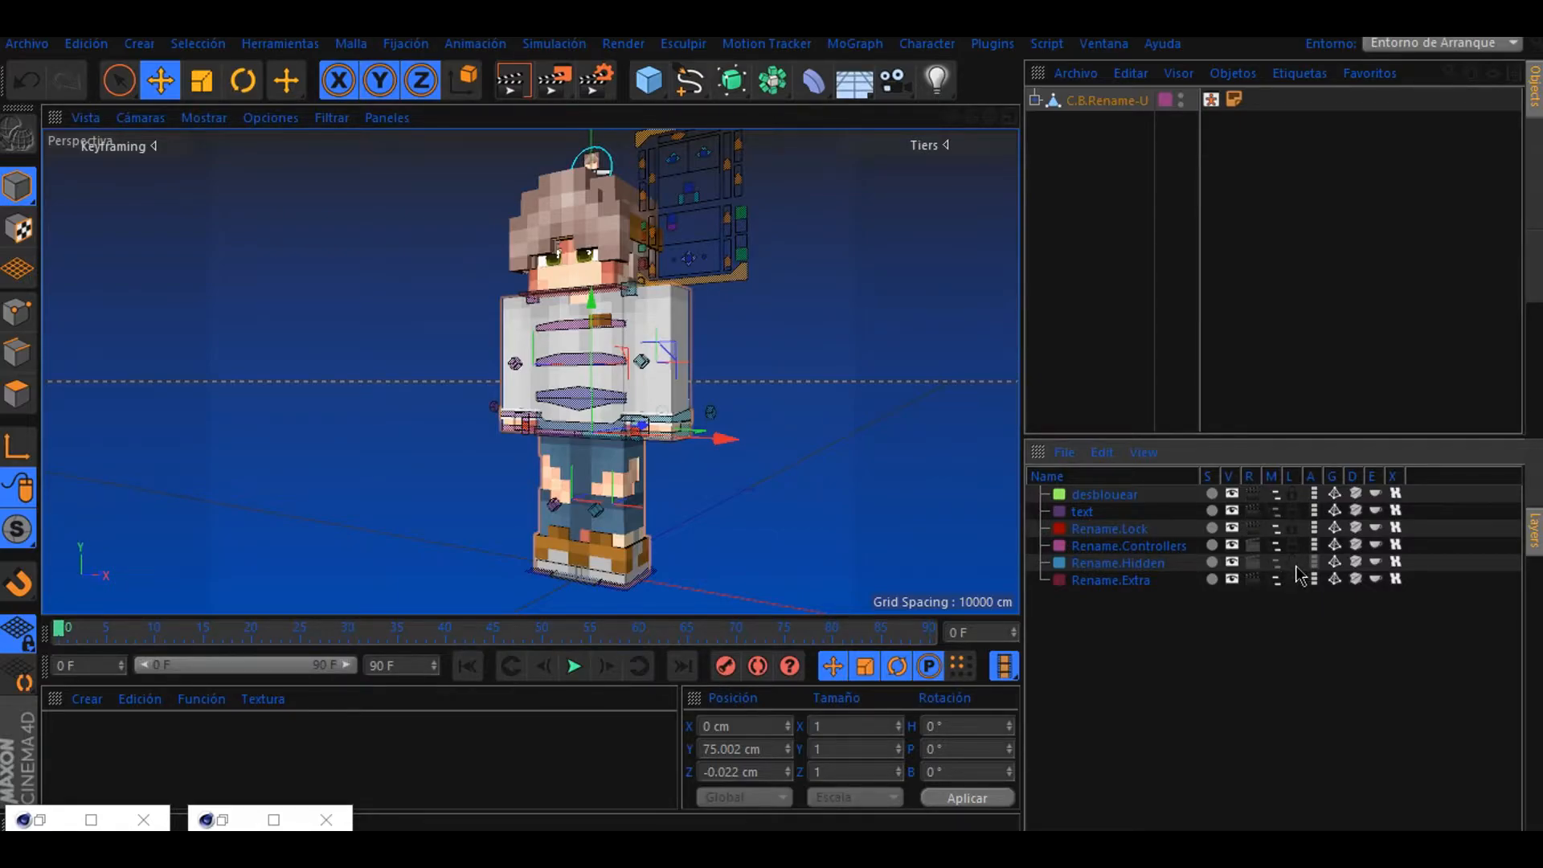
click(1293, 586)
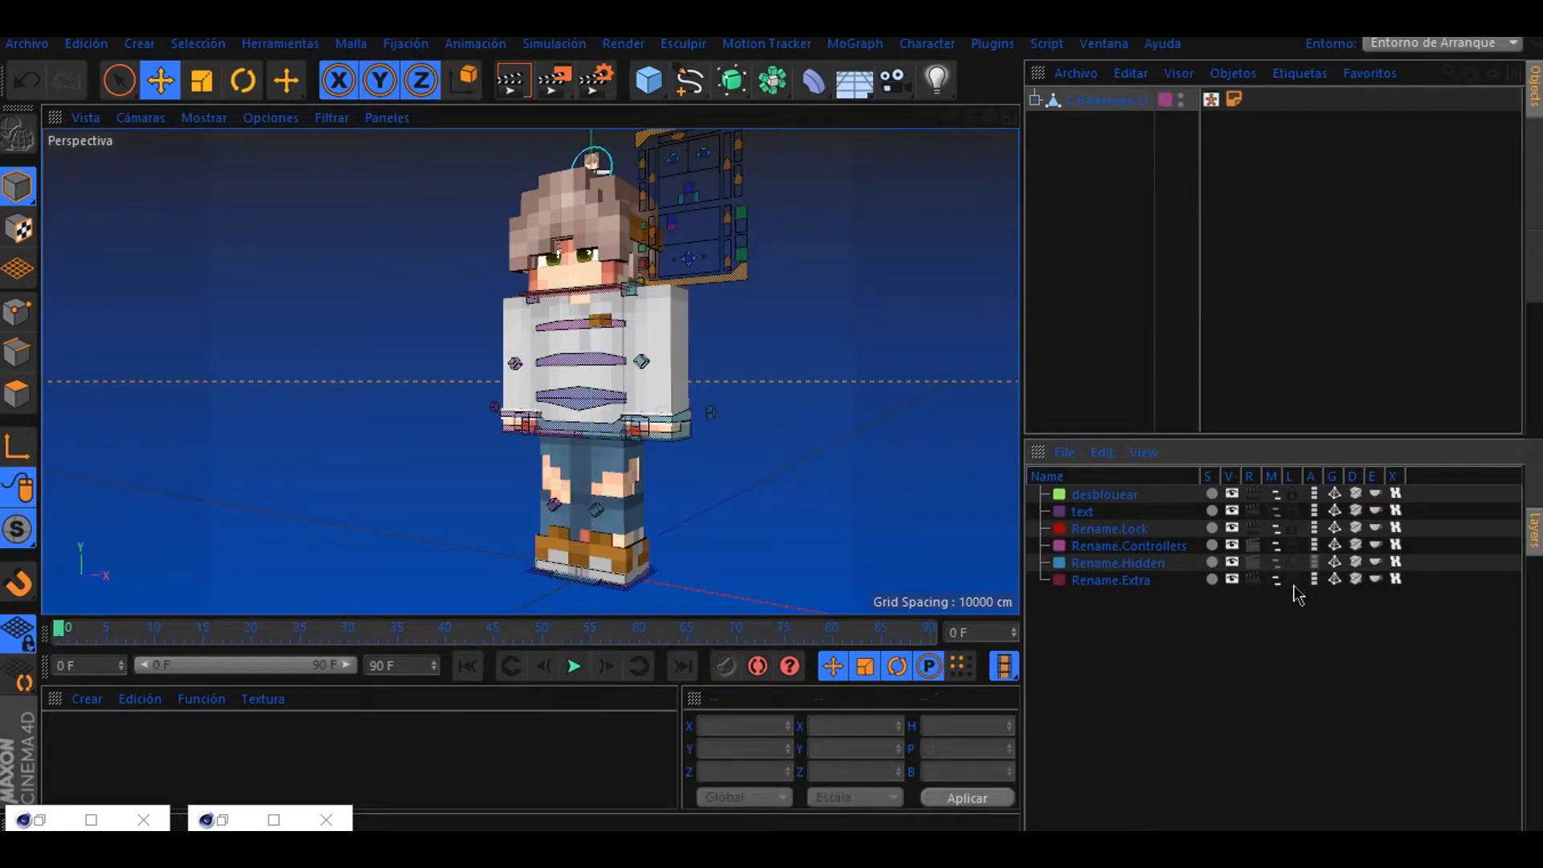
- Save the project under a new name as tutorial.c4d in the Tutorial Wallpaper folder
drag(951, 117, 879, 117)
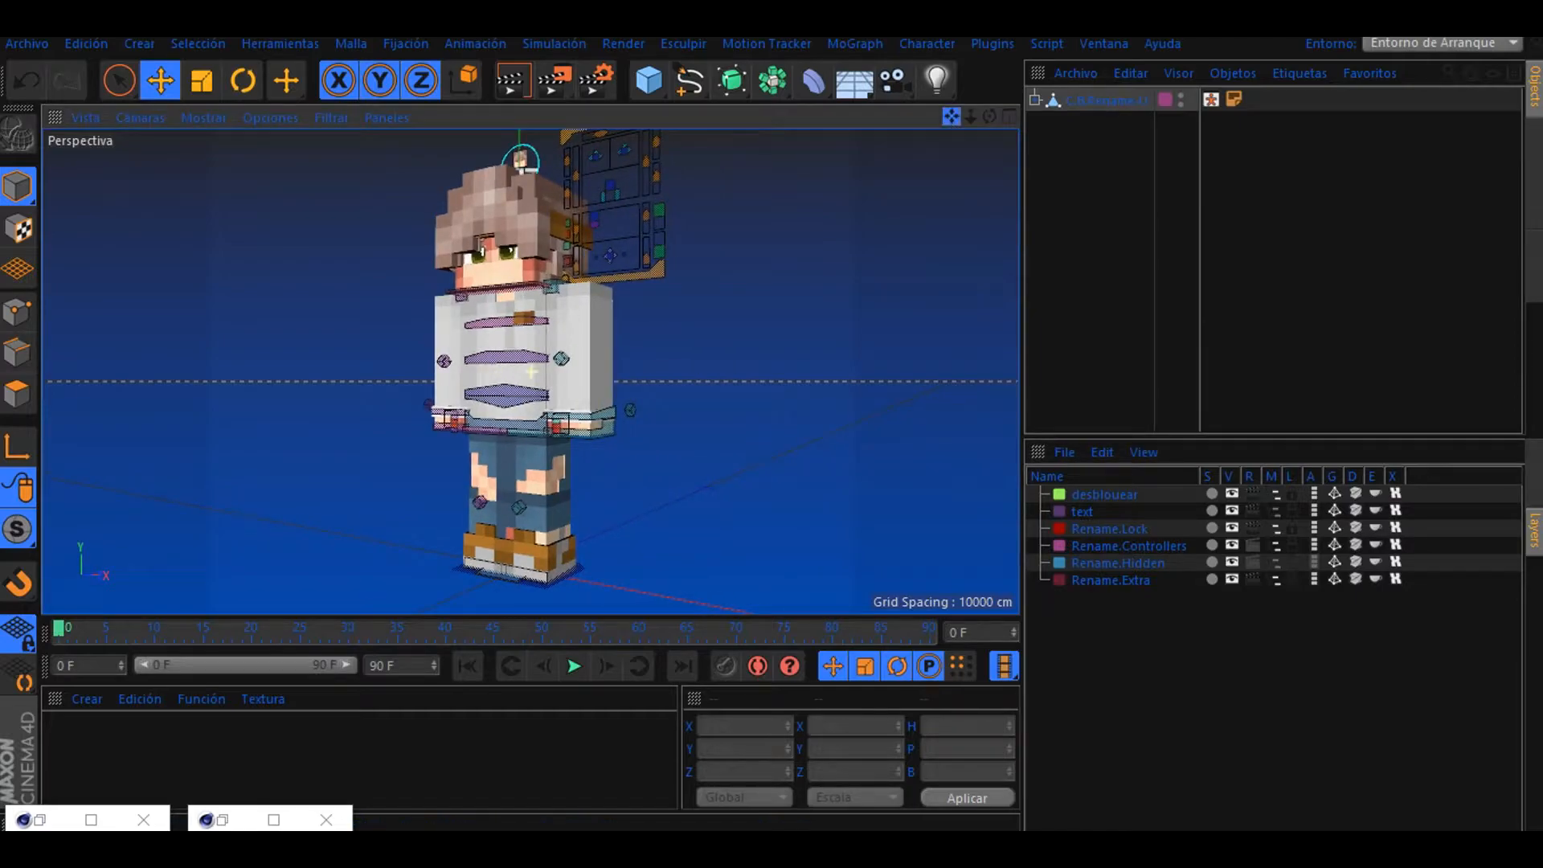
click(28, 44)
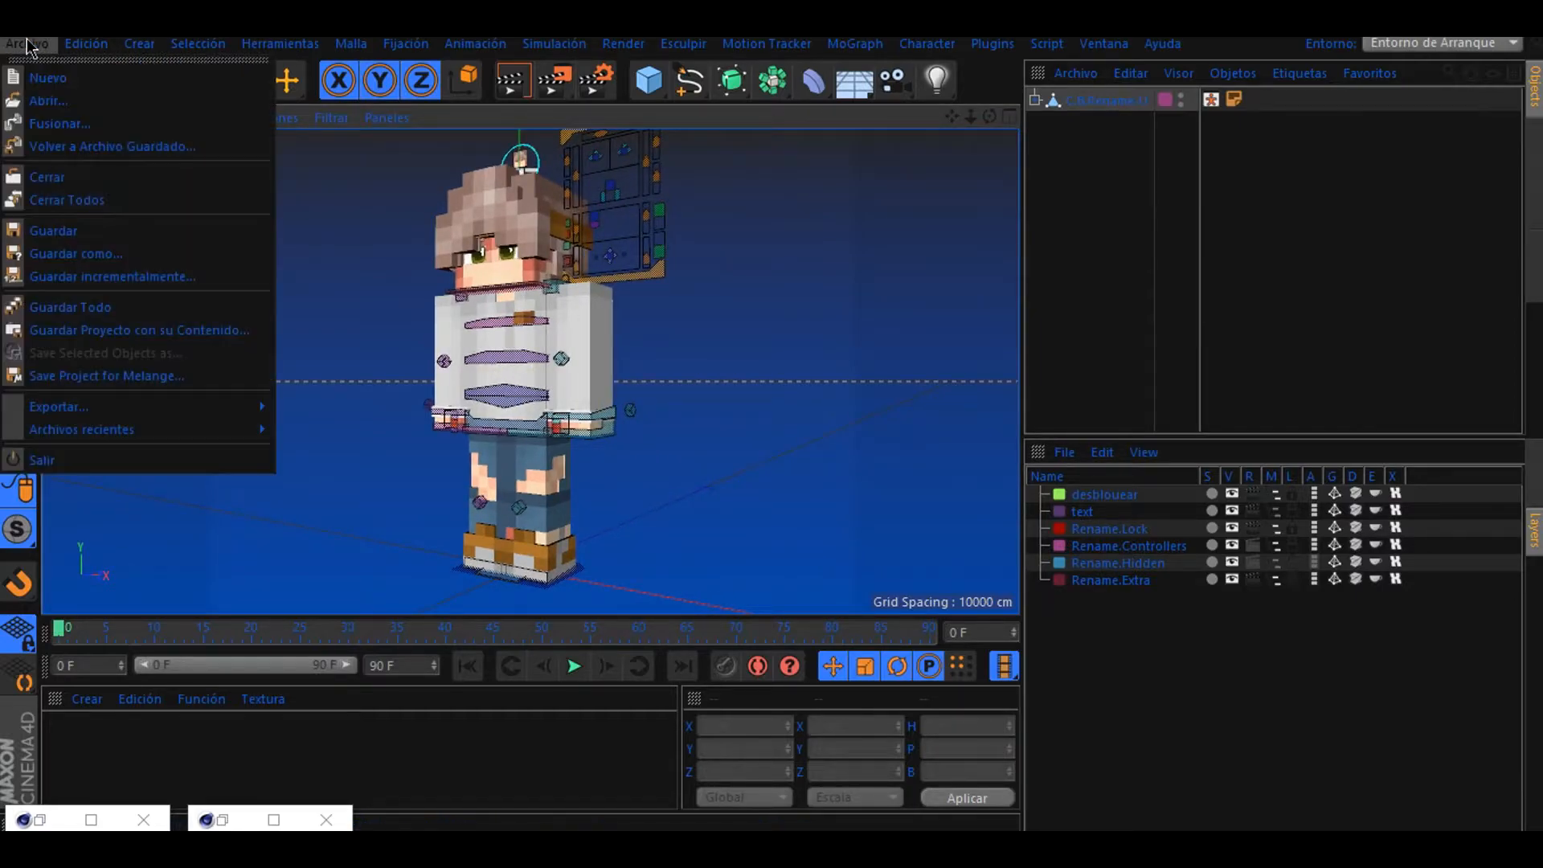
click(28, 44)
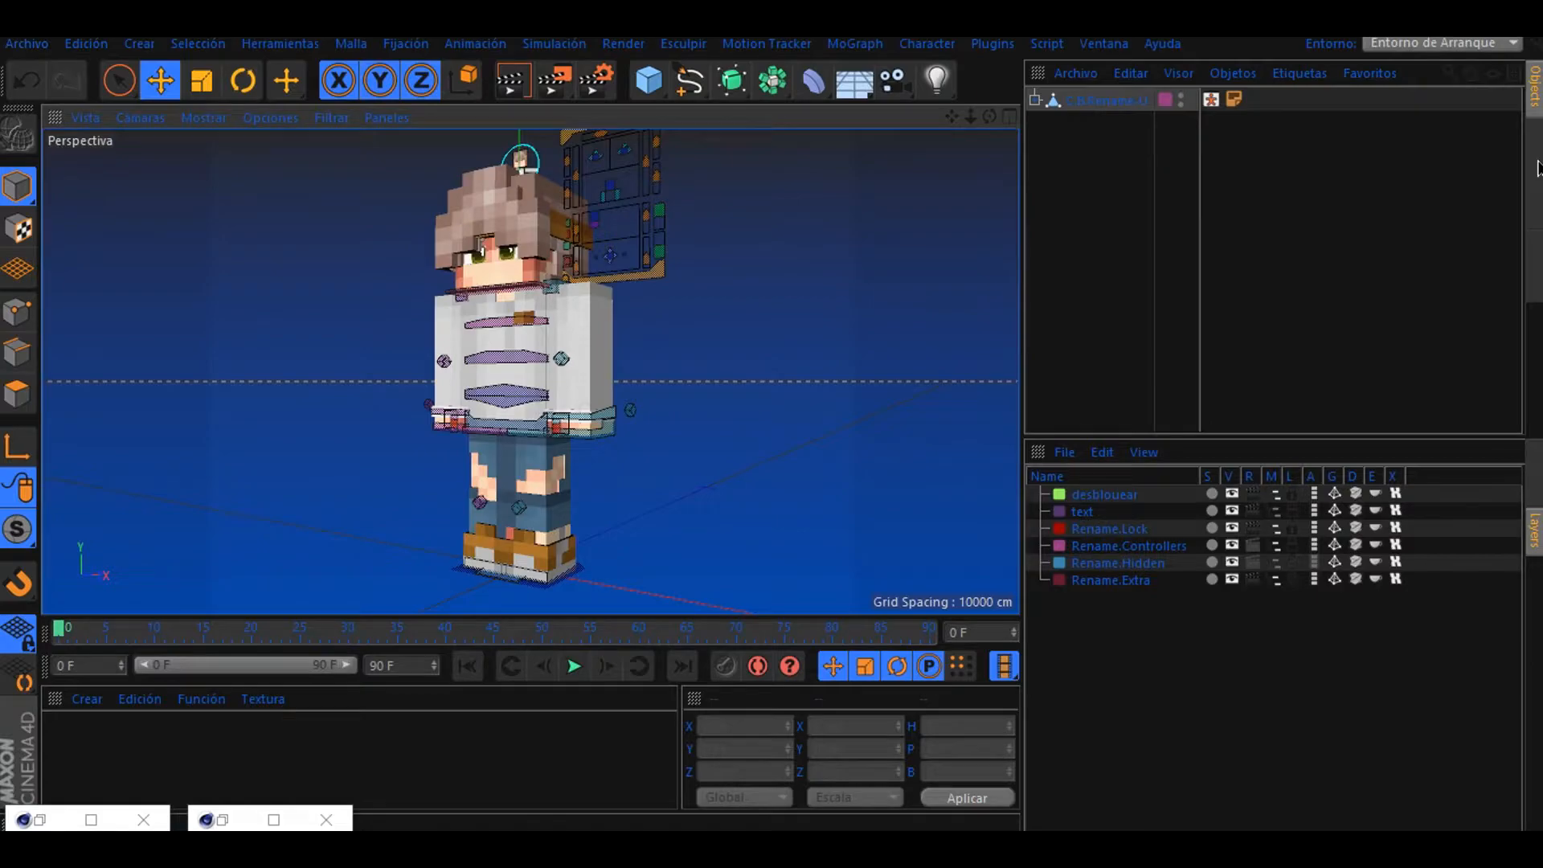
click(44, 47)
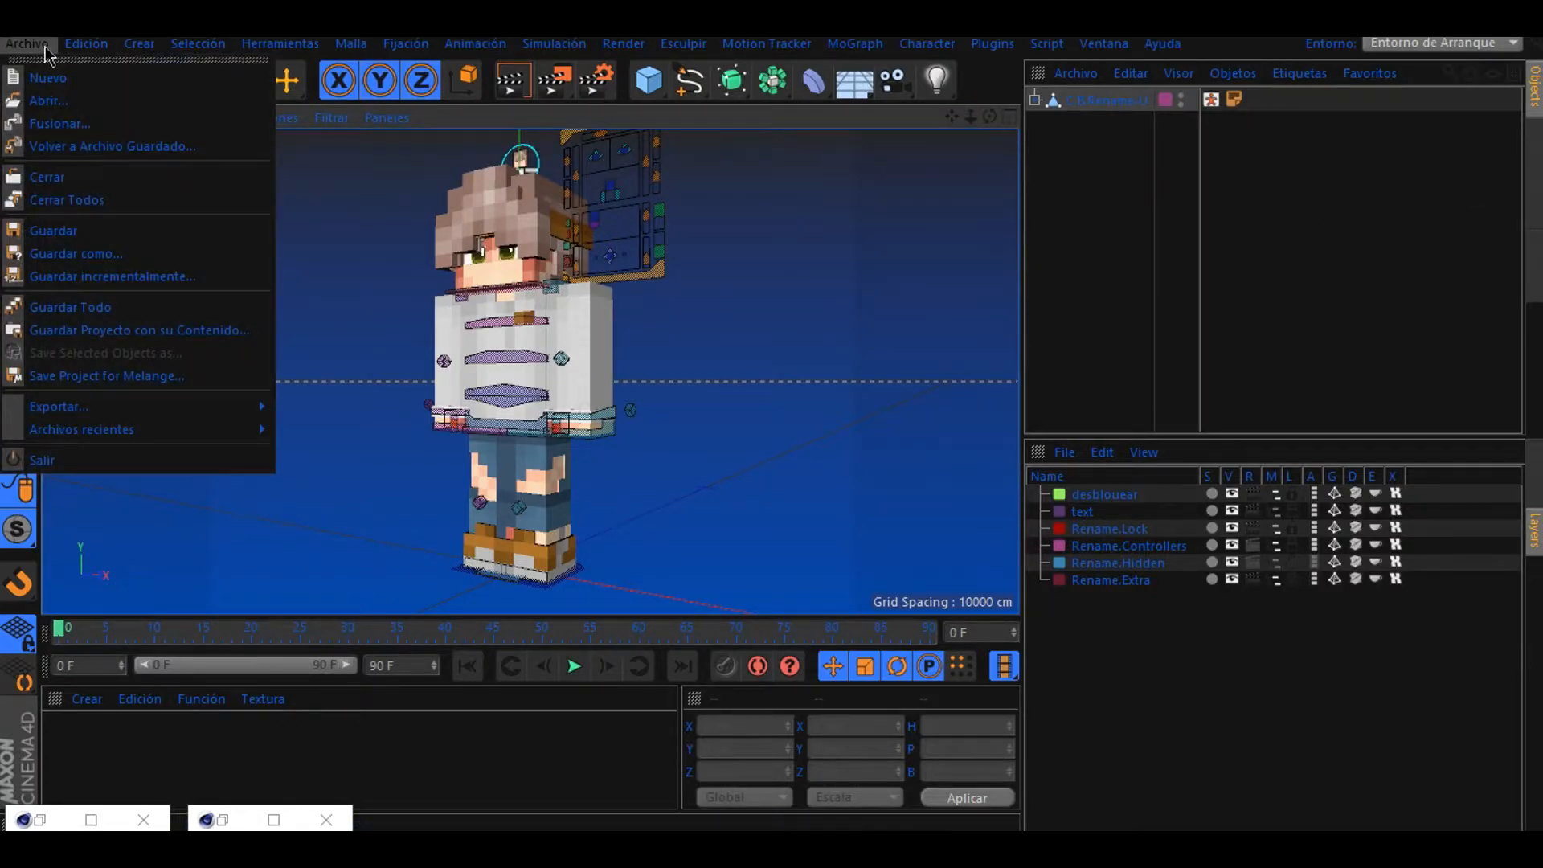
click(80, 253)
key(BackSpace)
text(tut)
key(Return)
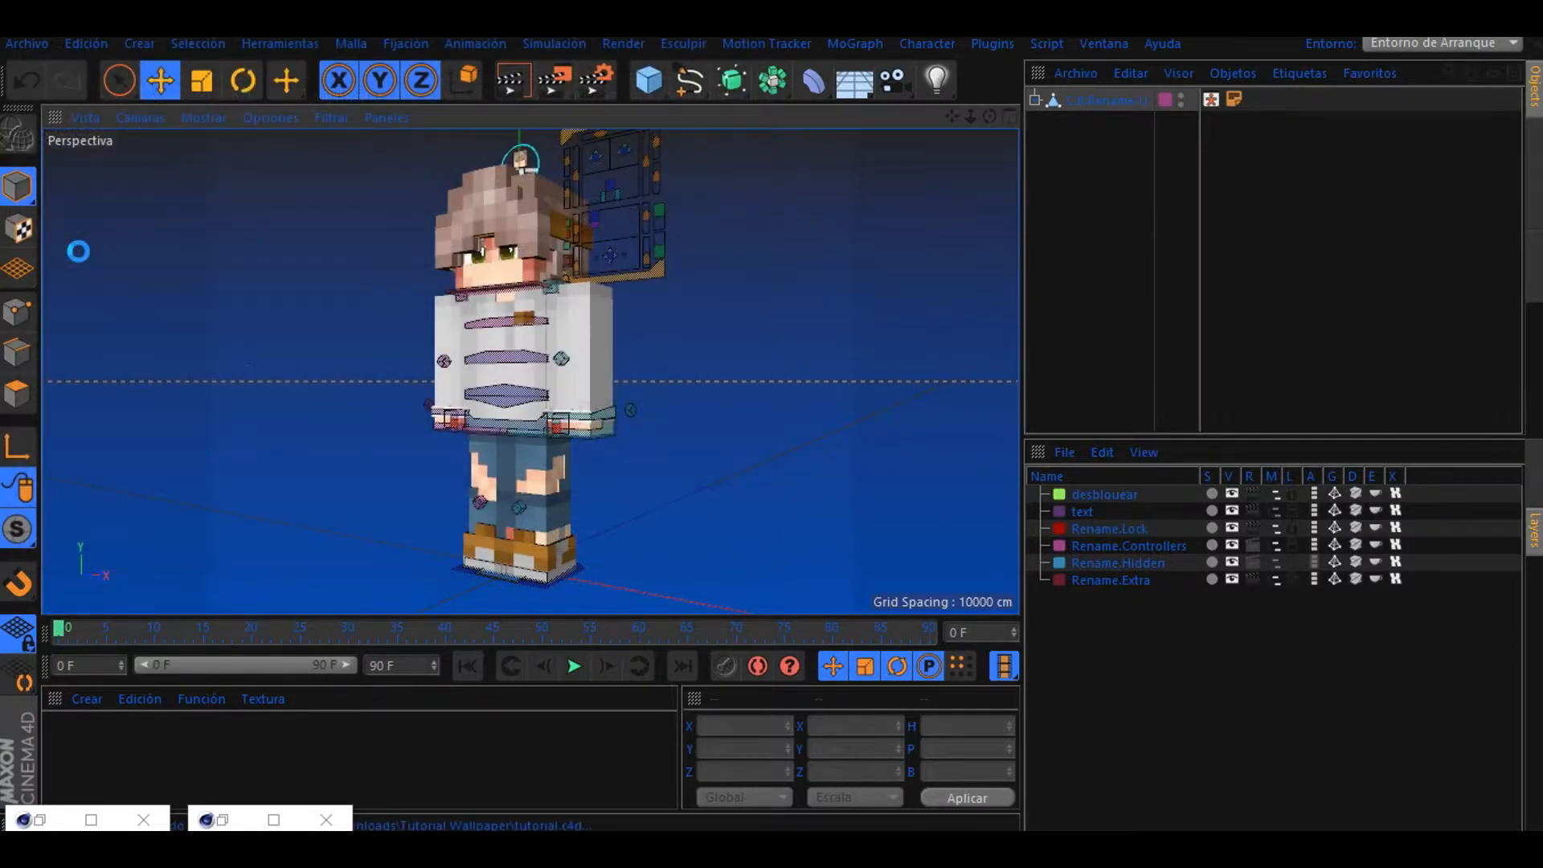
mouse_move(962, 115)
mouse_down()
mouse_move(980, 122)
mouse_move(924, 119)
mouse_move(945, 119)
mouse_up()
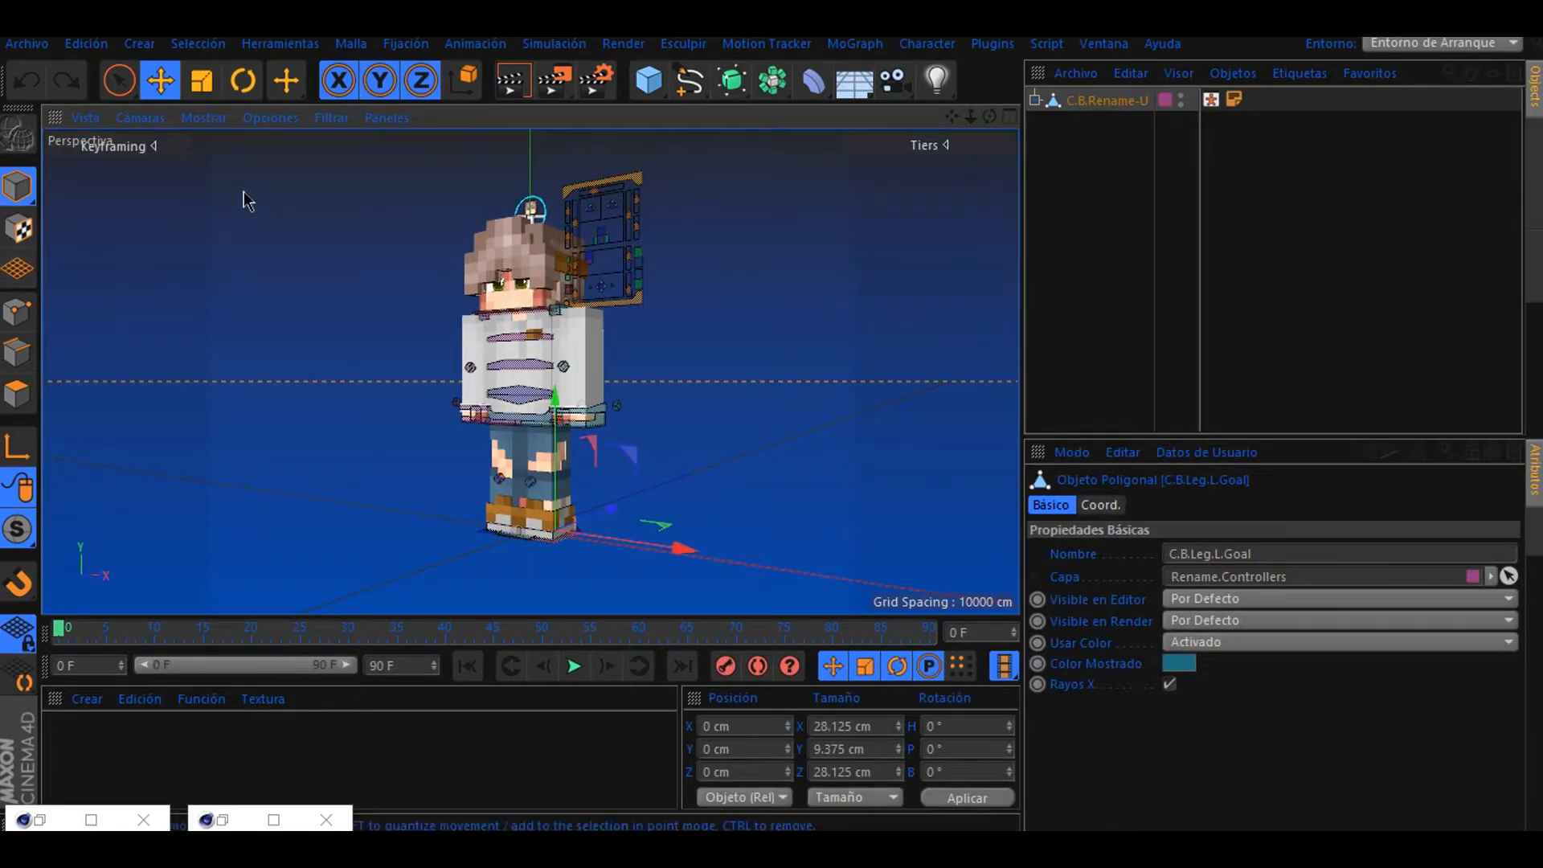
drag(970, 116, 1007, 118)
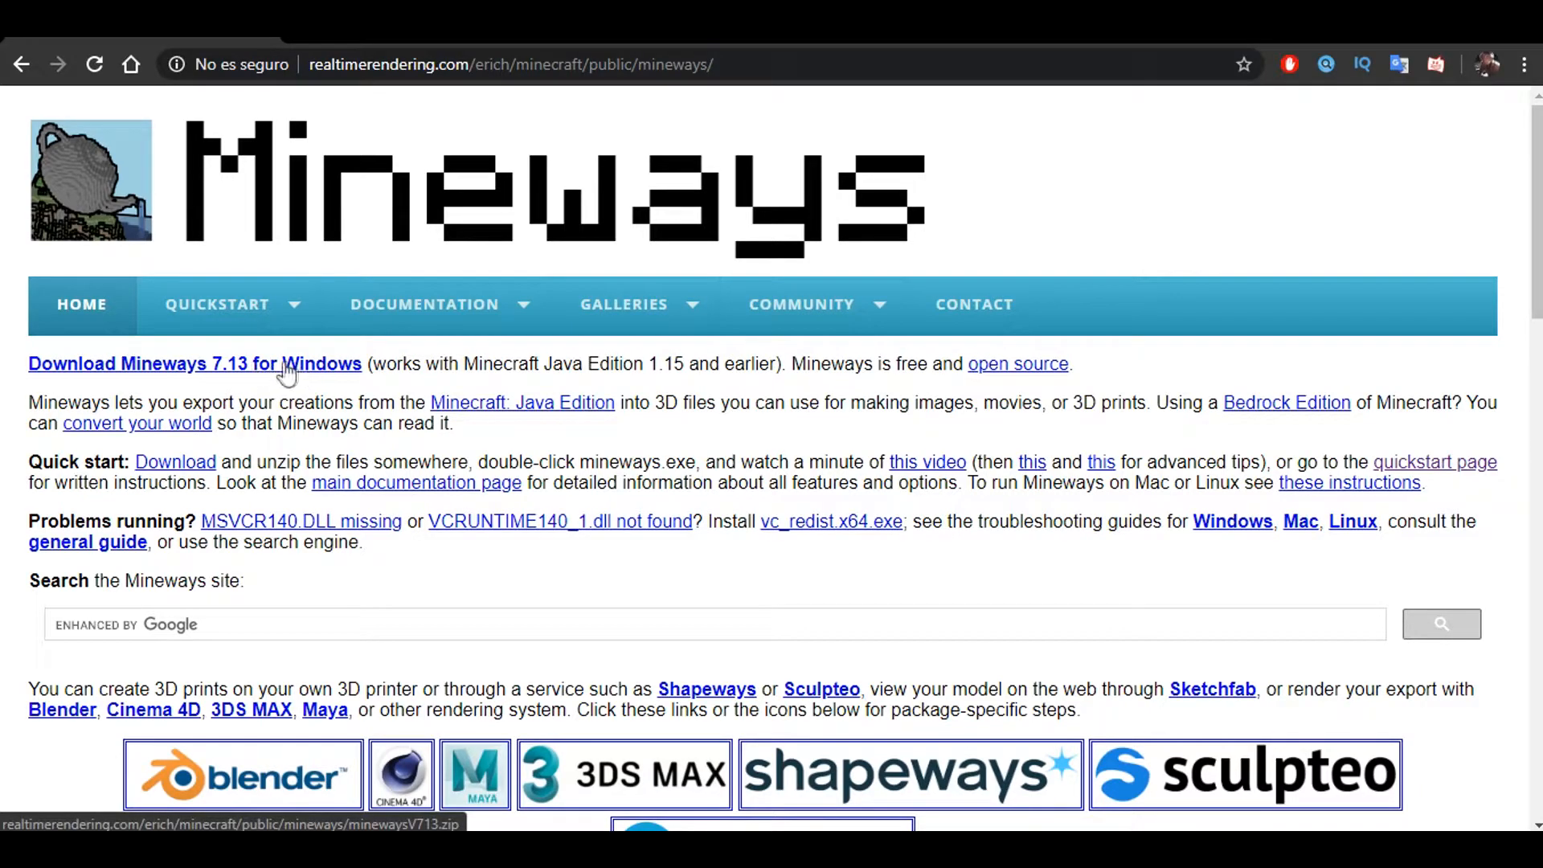
- Switch to File Explorer, open the mineways folder inside Tutorial Wallpaper and launch Mineways.exe
mouse_move(137, 850)
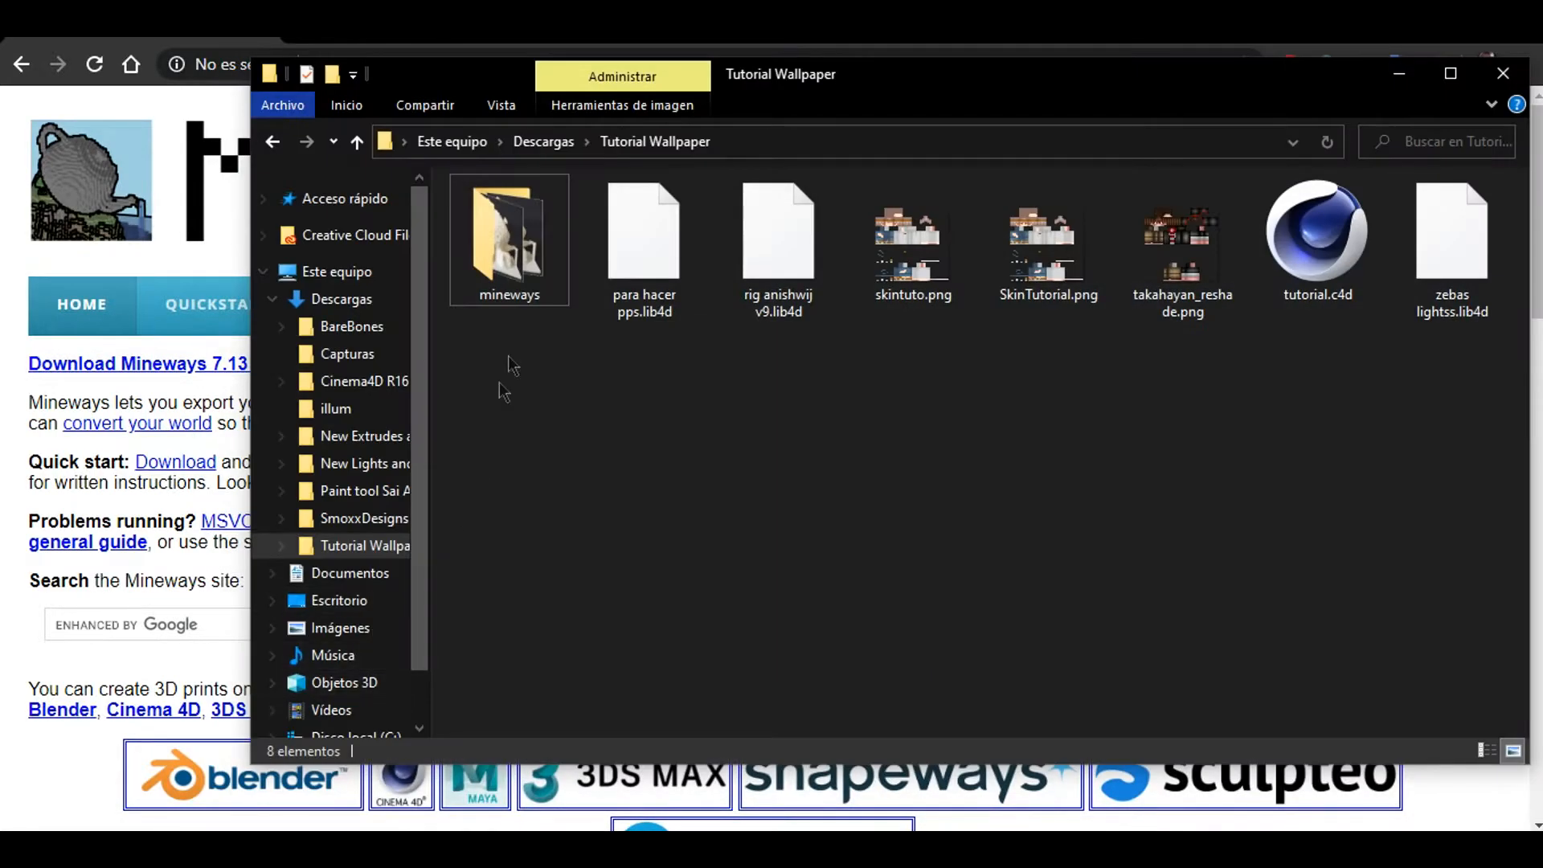
click(521, 290)
double_click(530, 284)
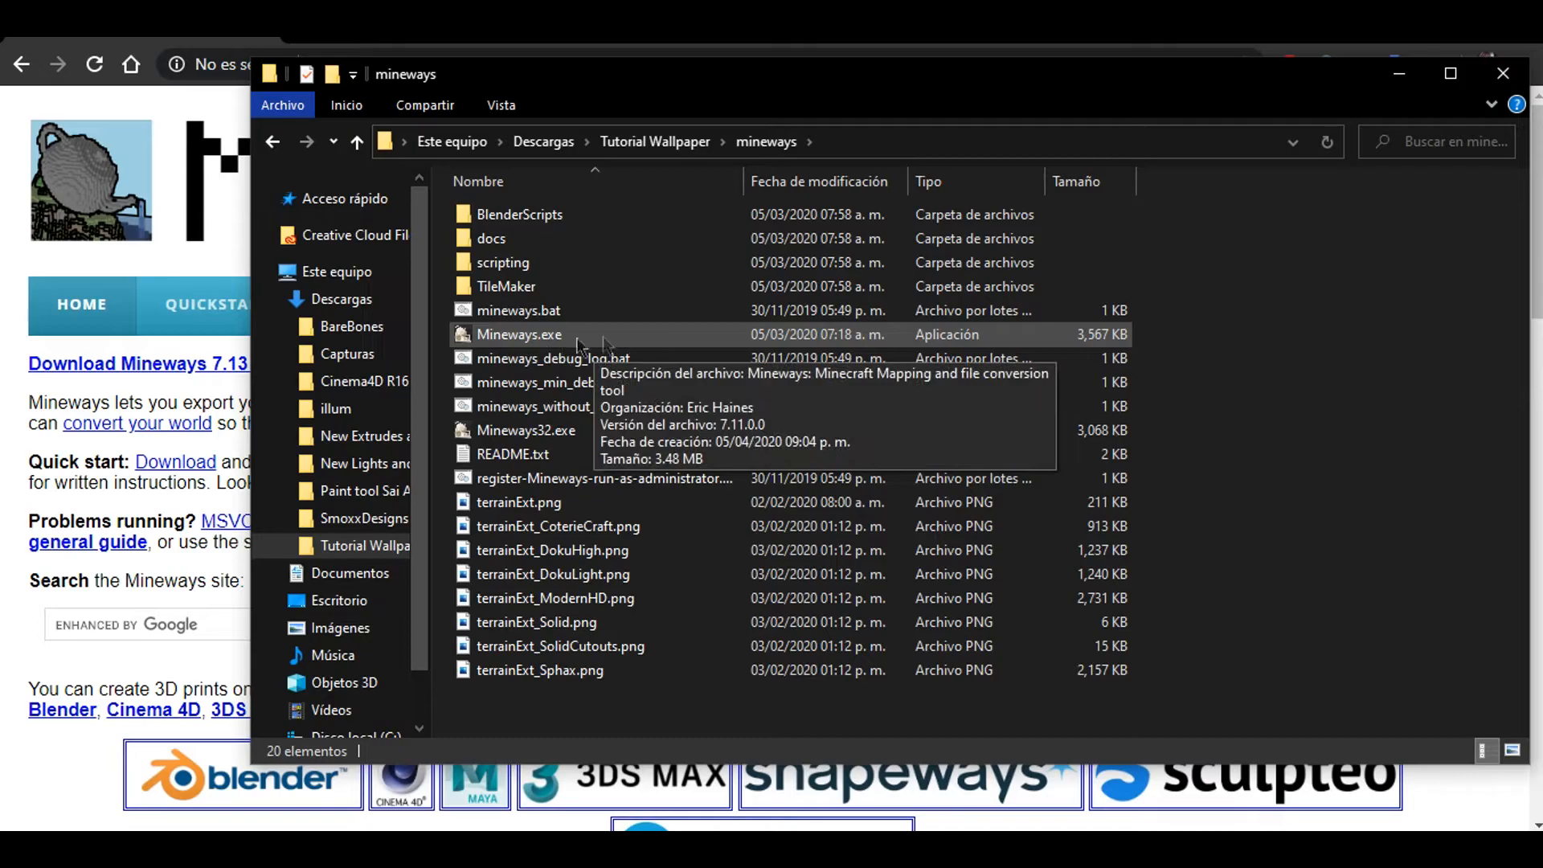
double_click(567, 344)
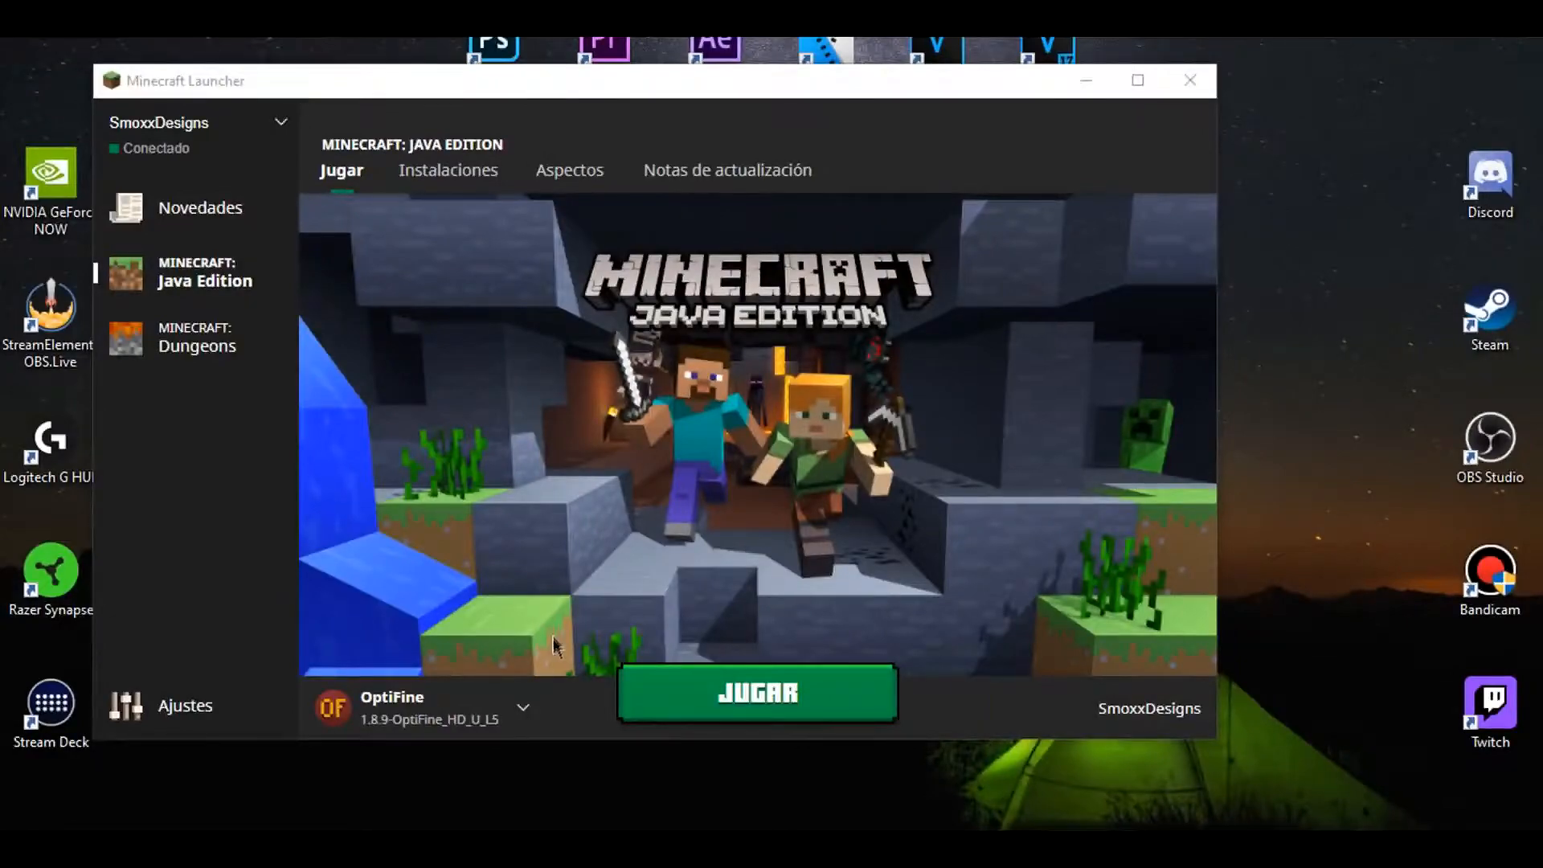
- Select the 1.14.4-OptiFine_HD_U_F3 installation for Java Edition in the Minecraft Launcher
click(523, 707)
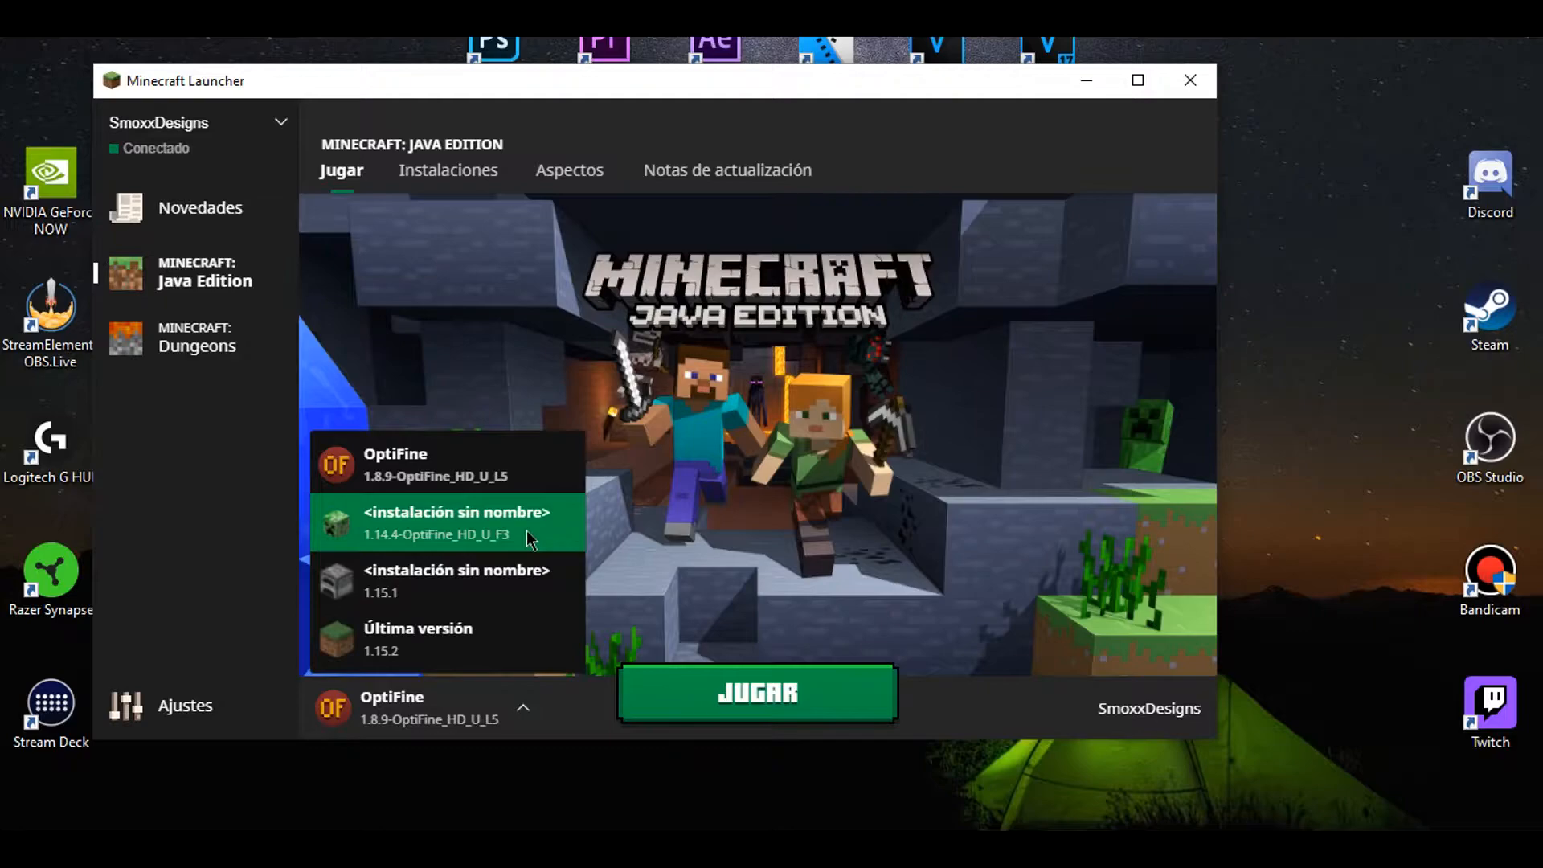
click(512, 540)
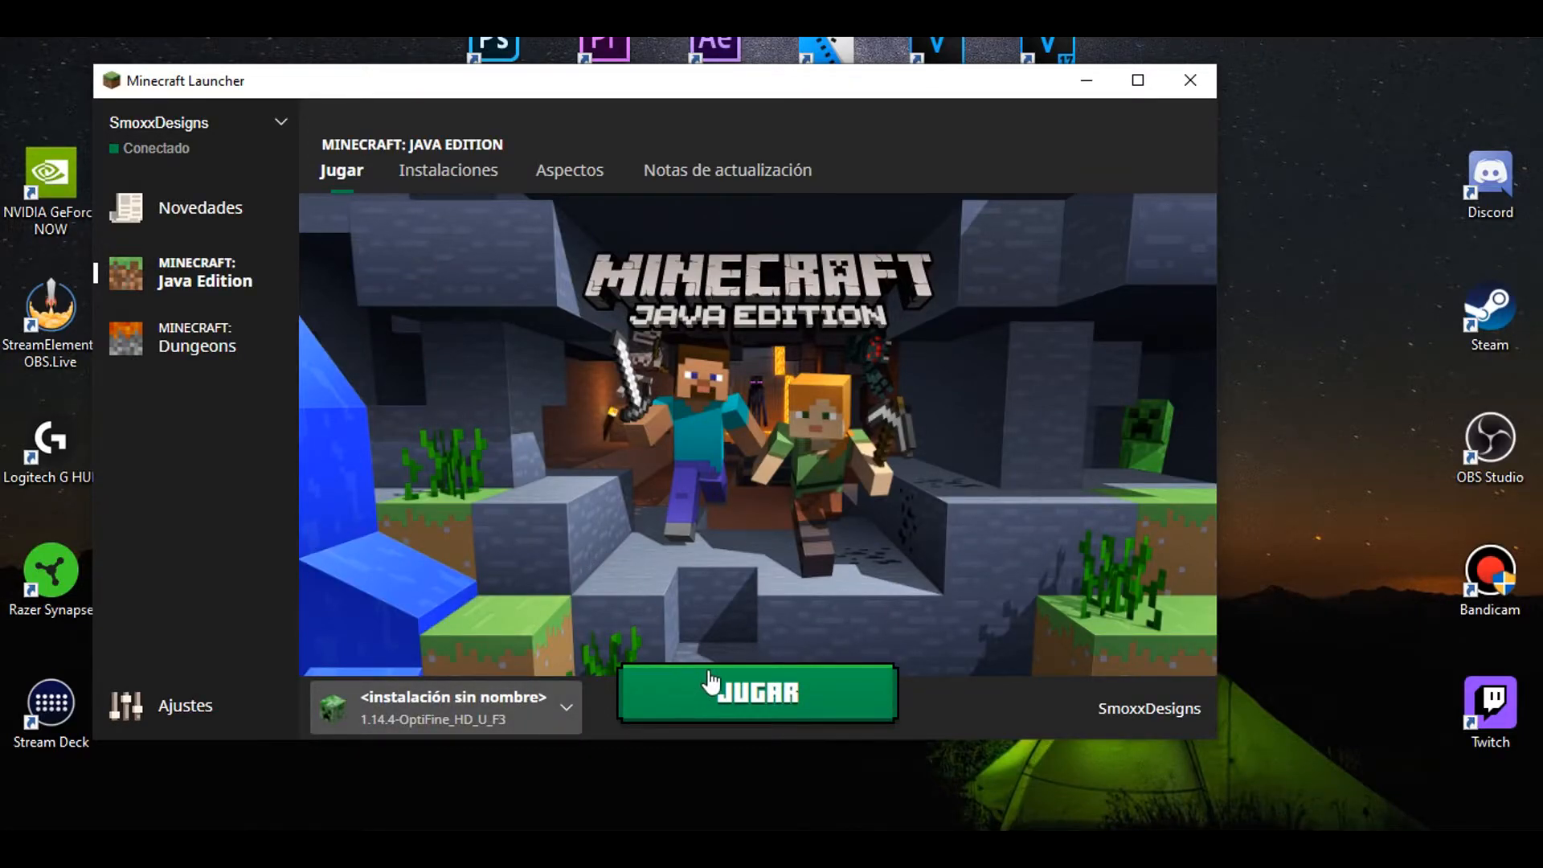
- Launch Minecraft 1.14.4 and create a new single-player world named Tutorial in Creative mode
click(695, 704)
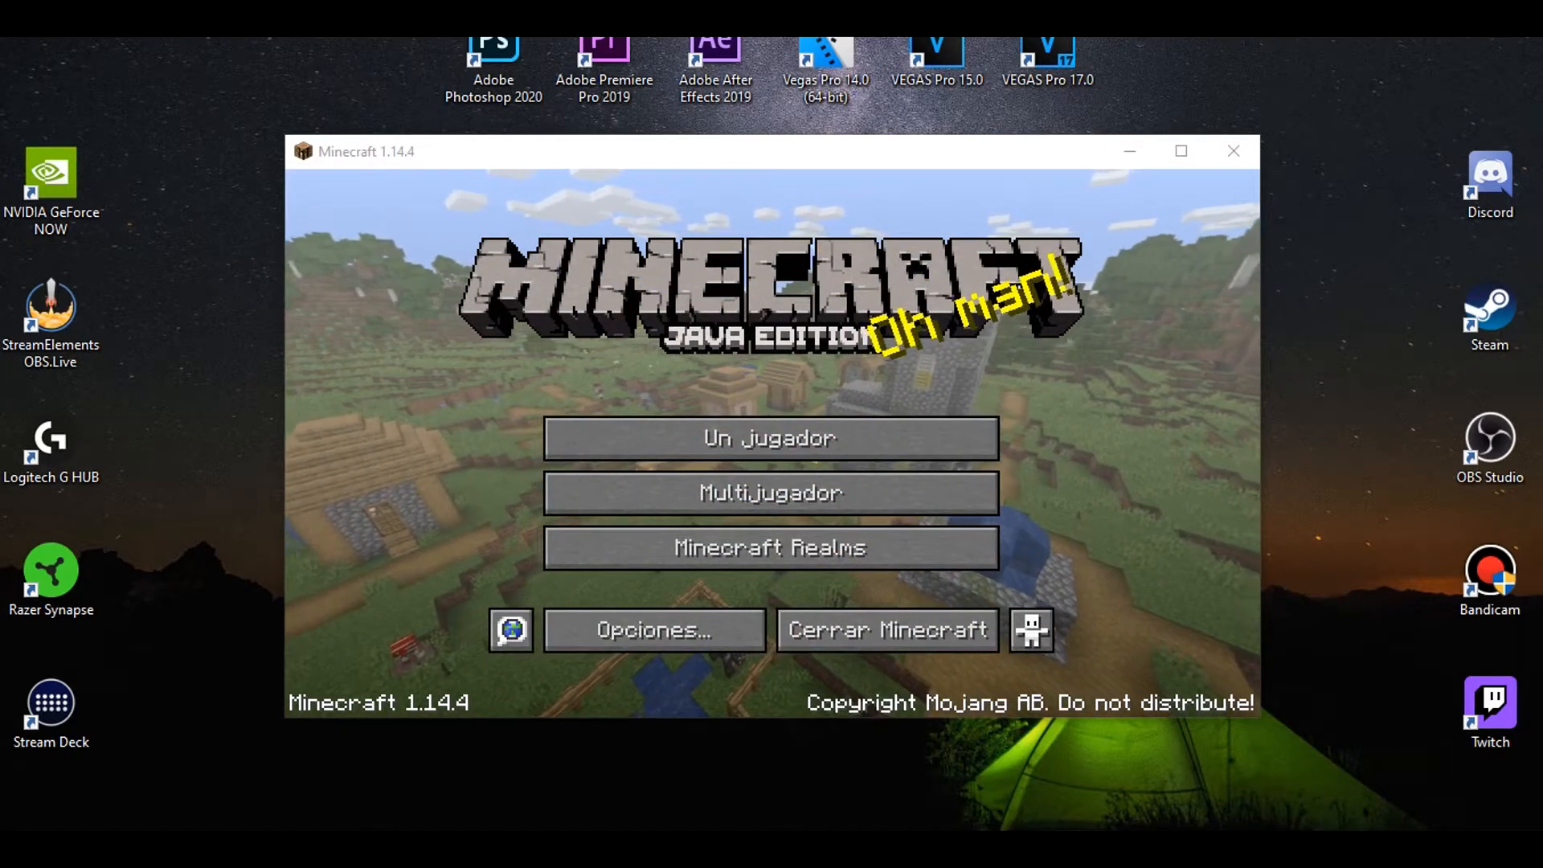
click(718, 440)
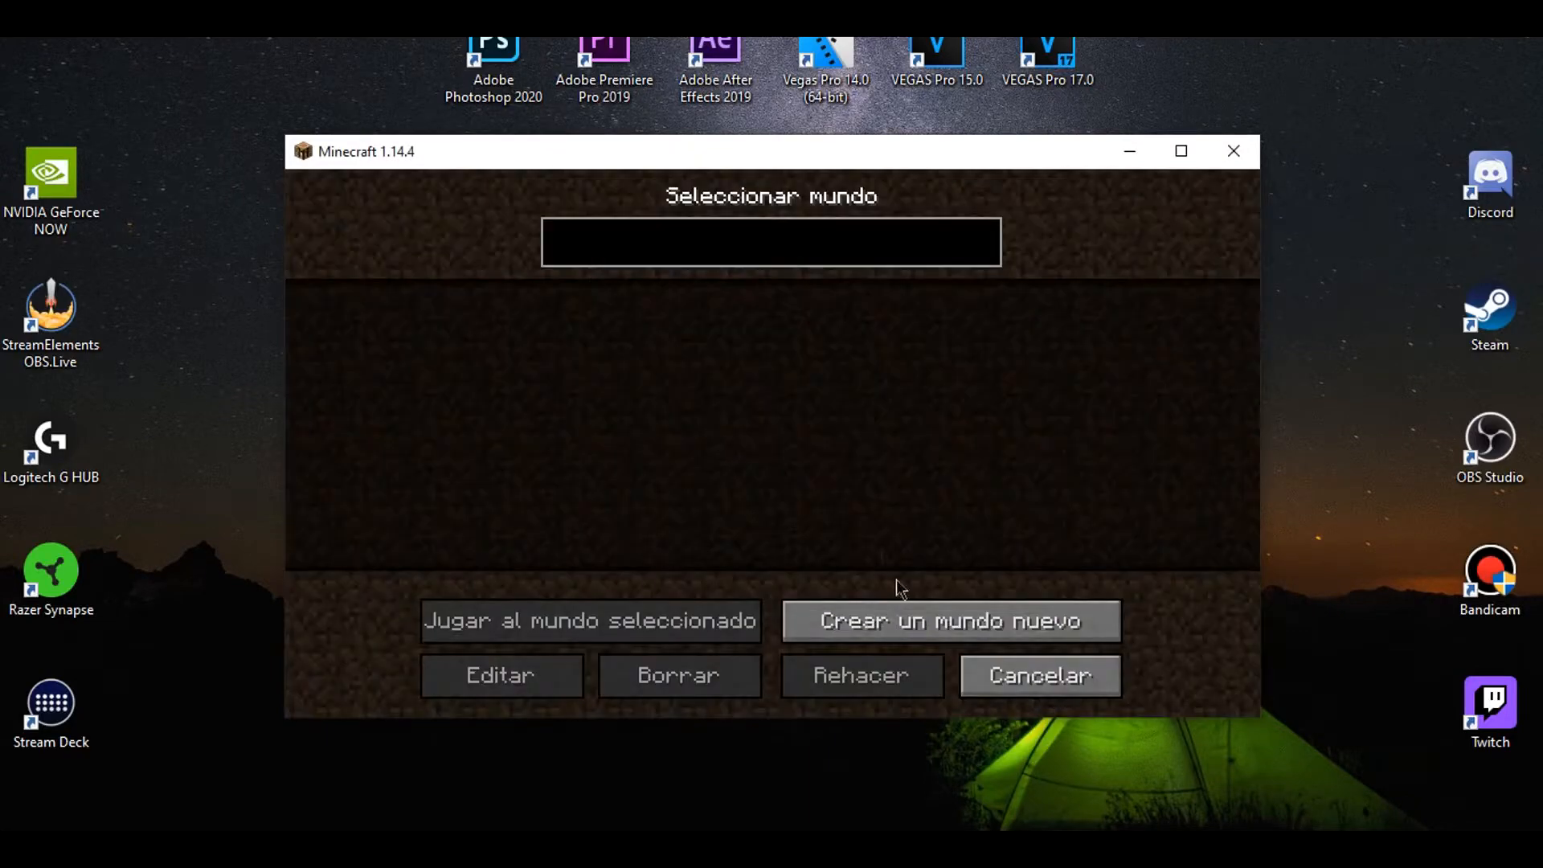
click(919, 622)
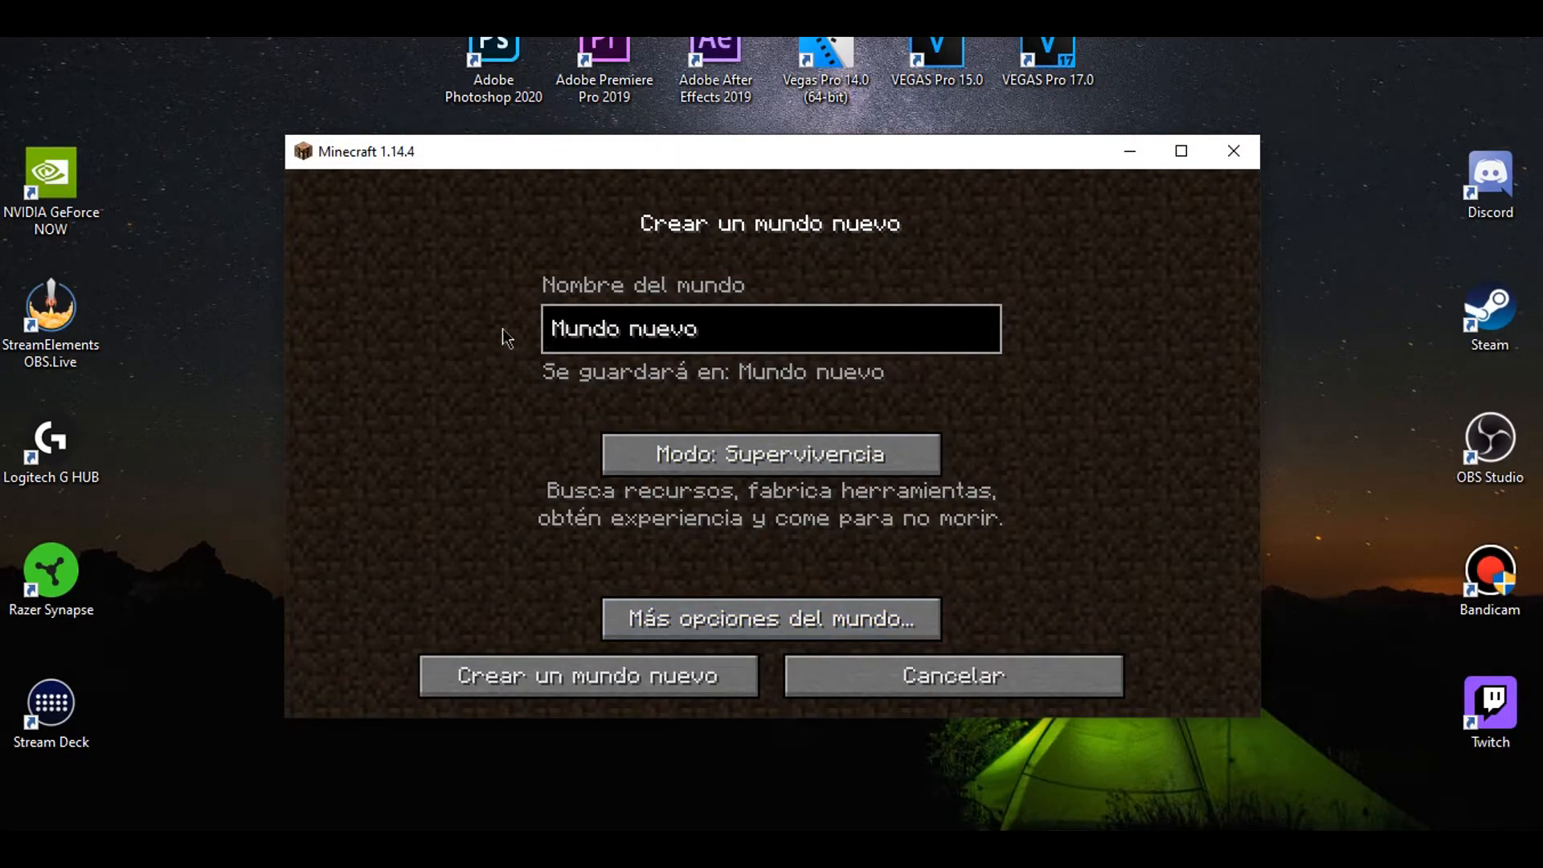
key(ctrl+a)
key(BackSpace)
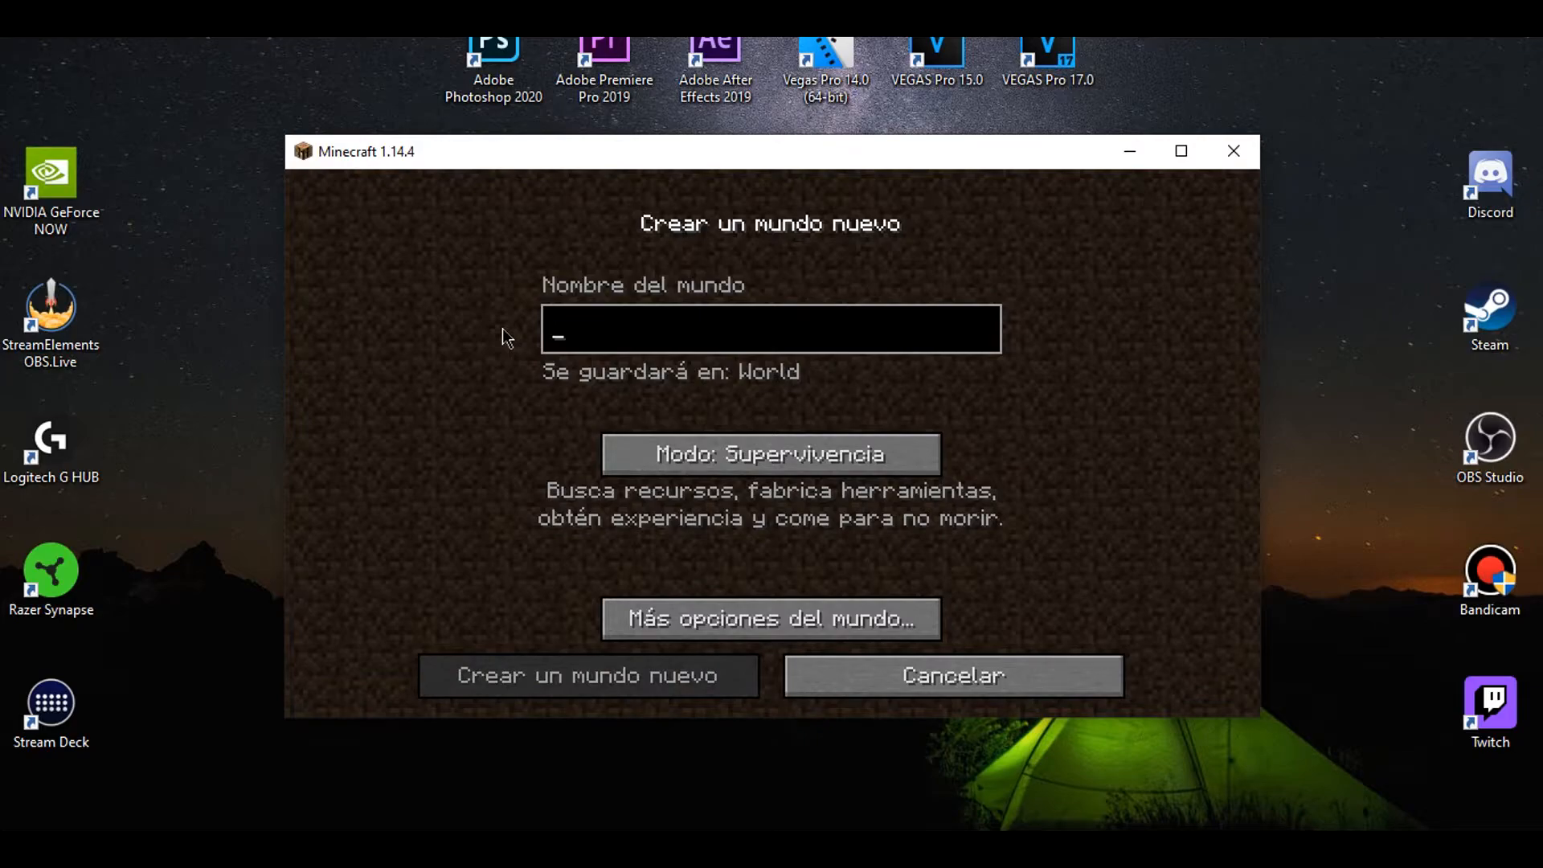
text(Tutorial)
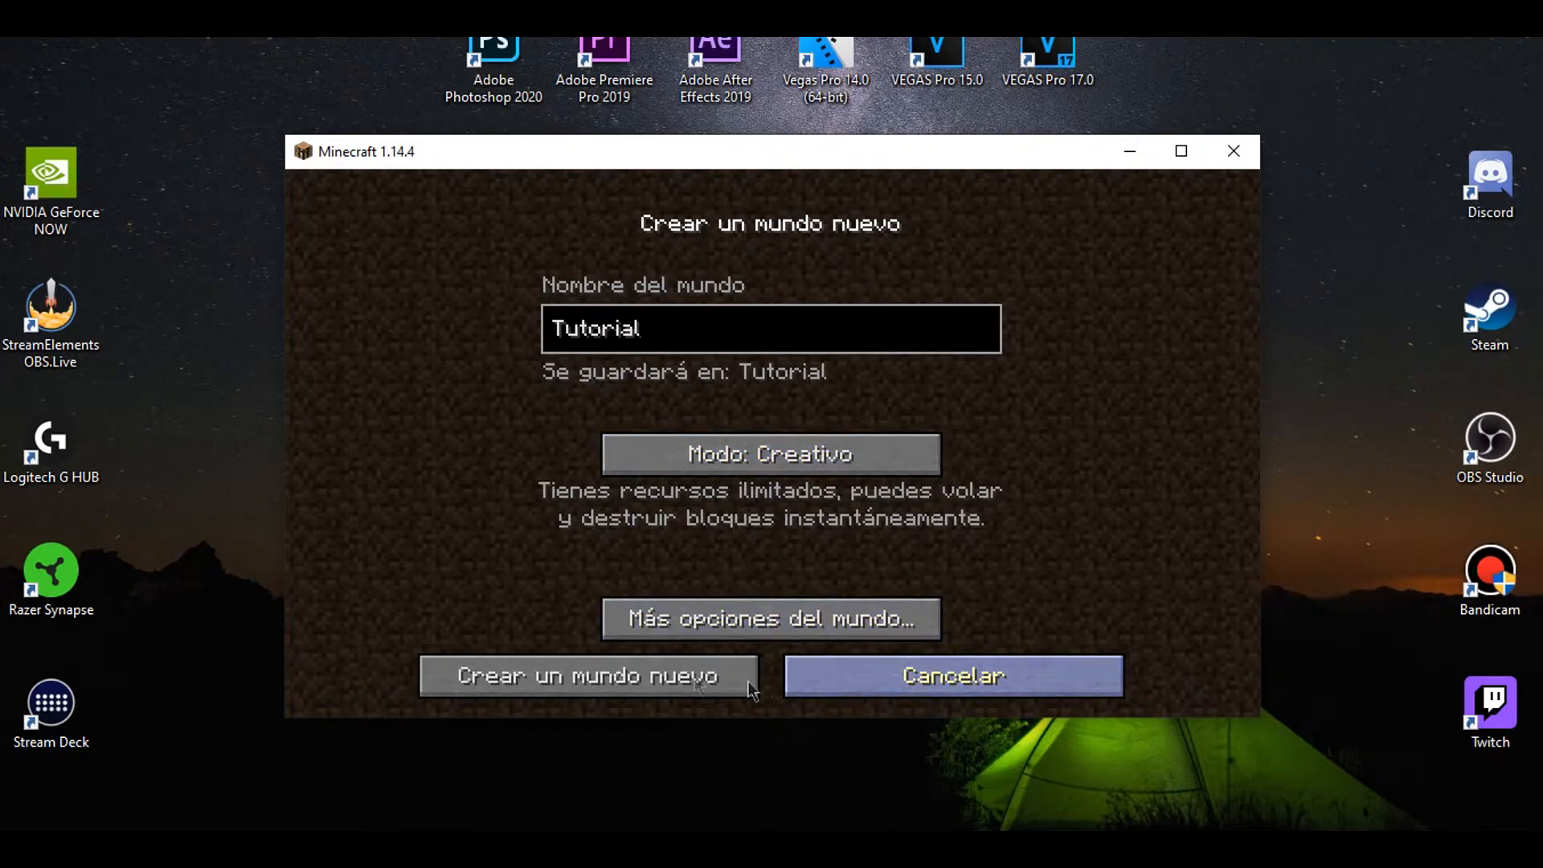
click(656, 679)
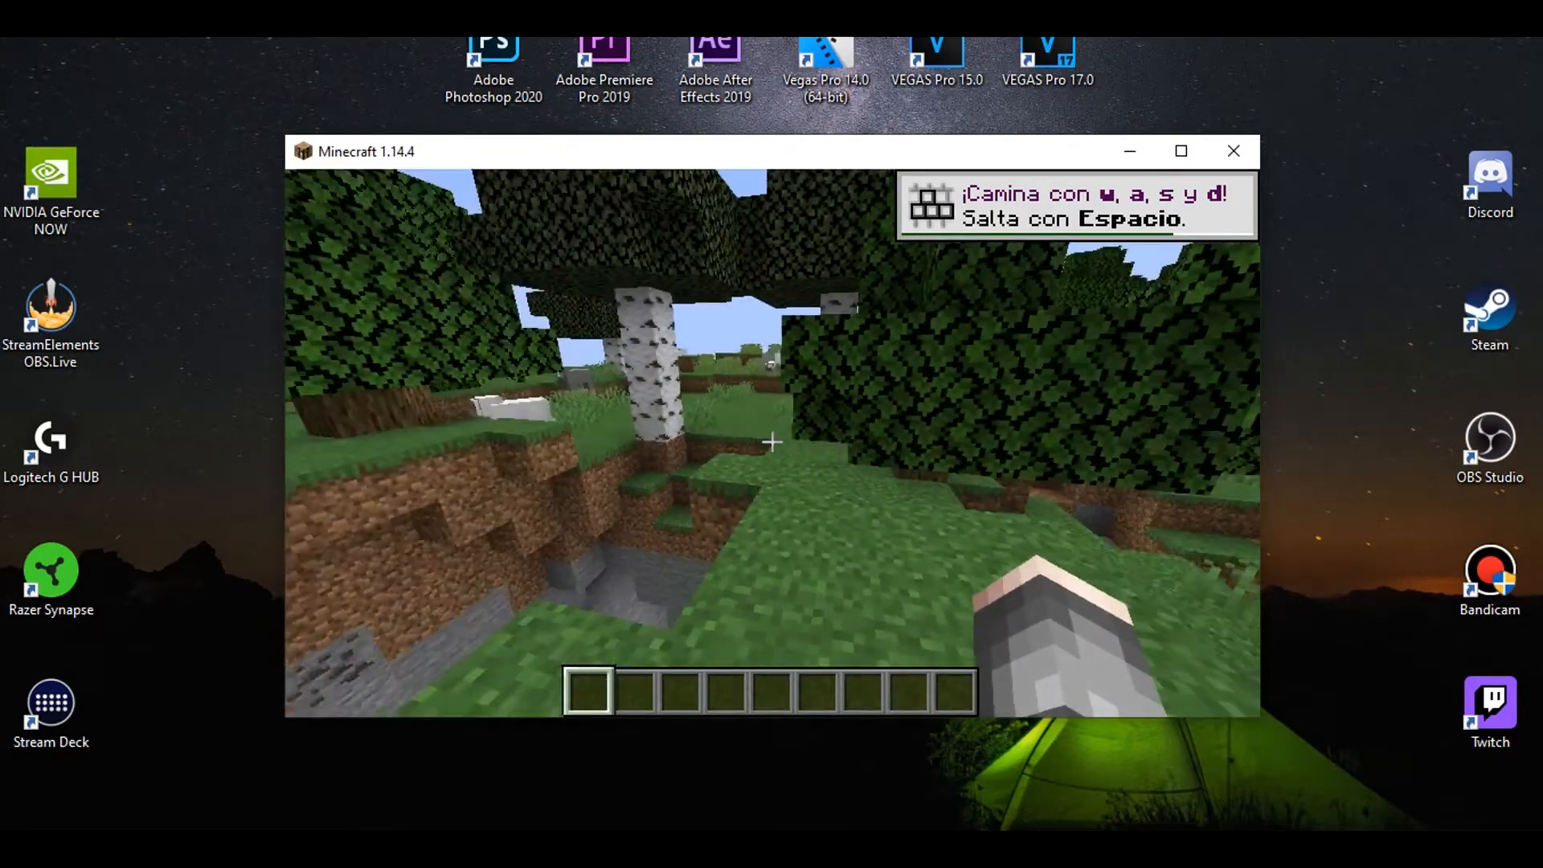
key(w)
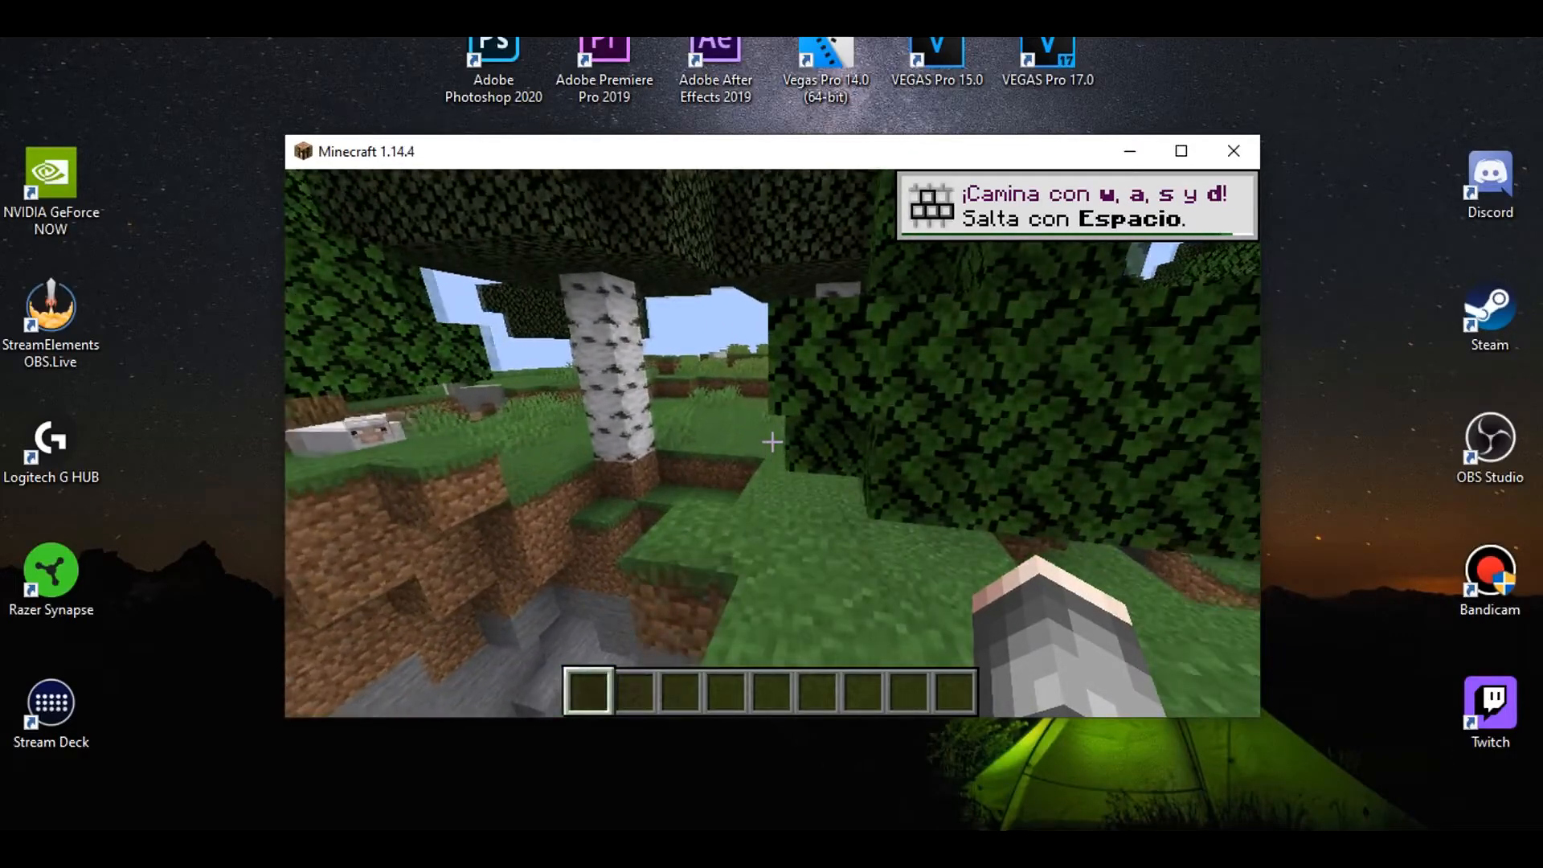
key(w)
key(space)
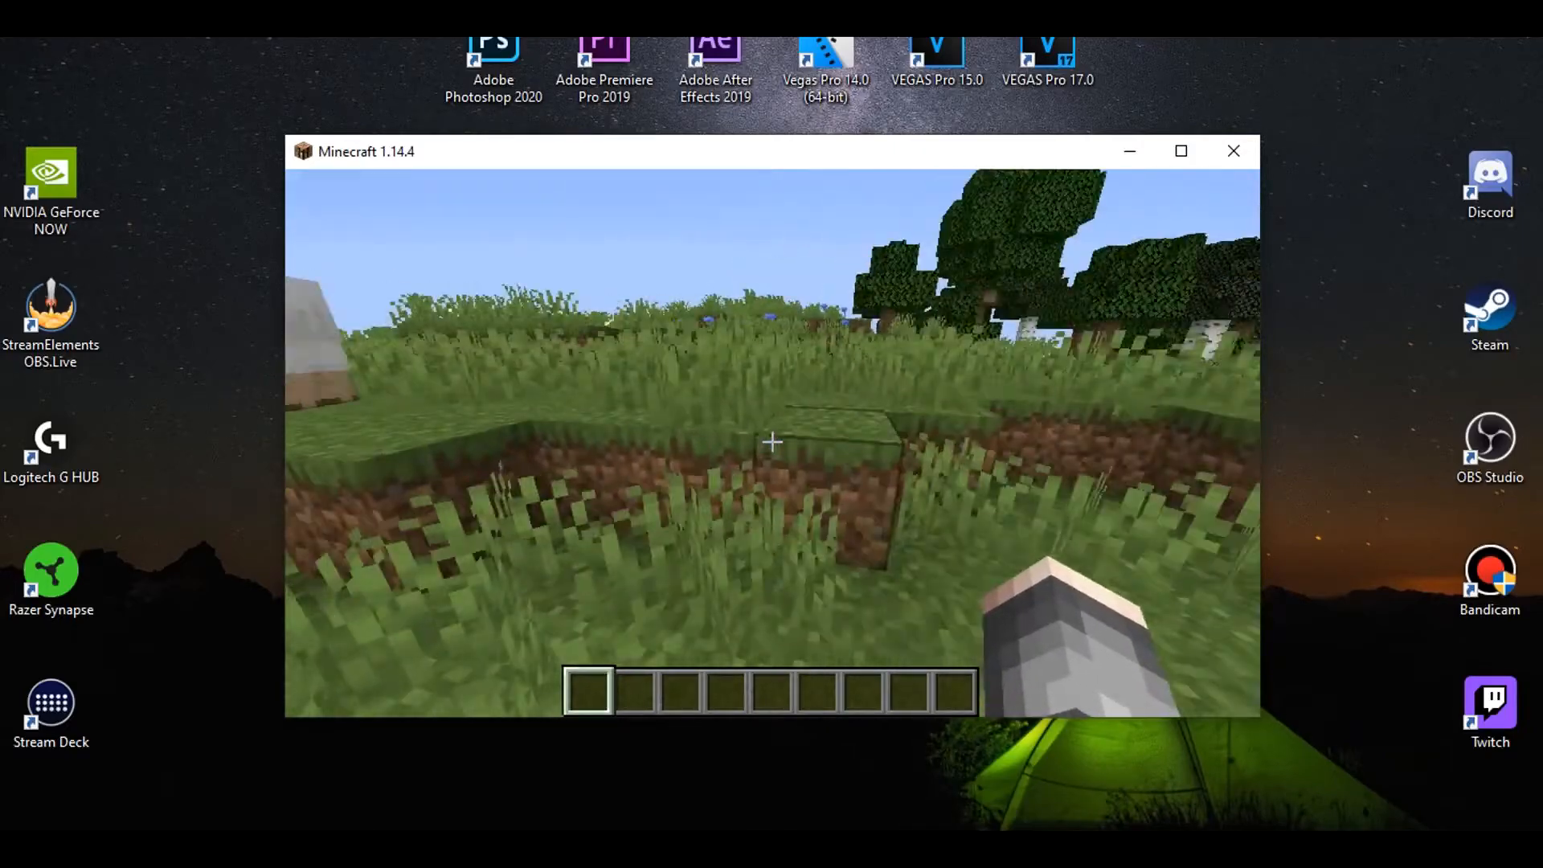
key(w)
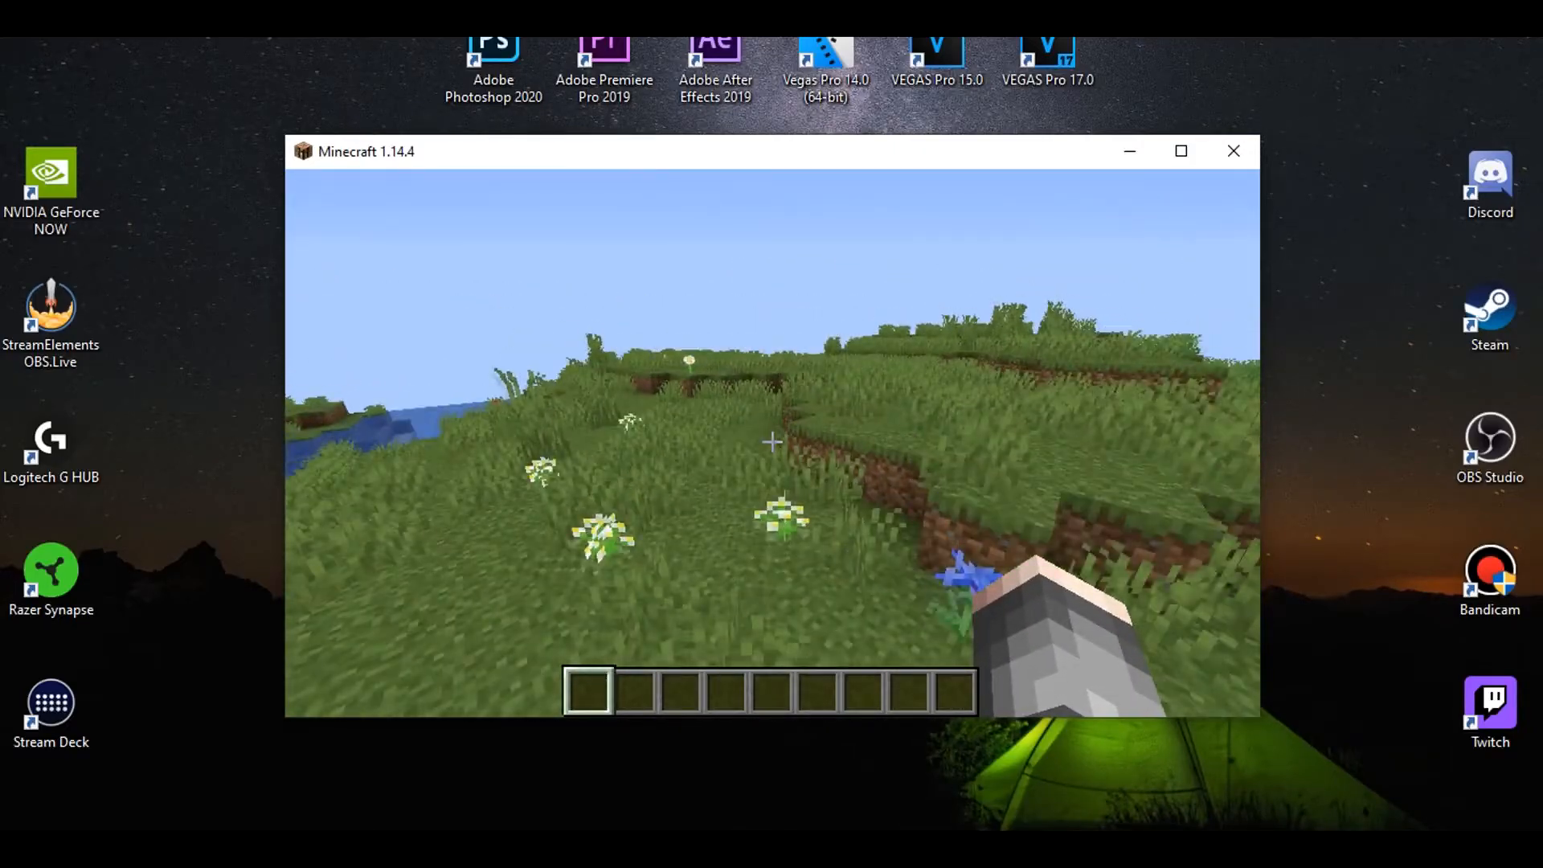
key(w)
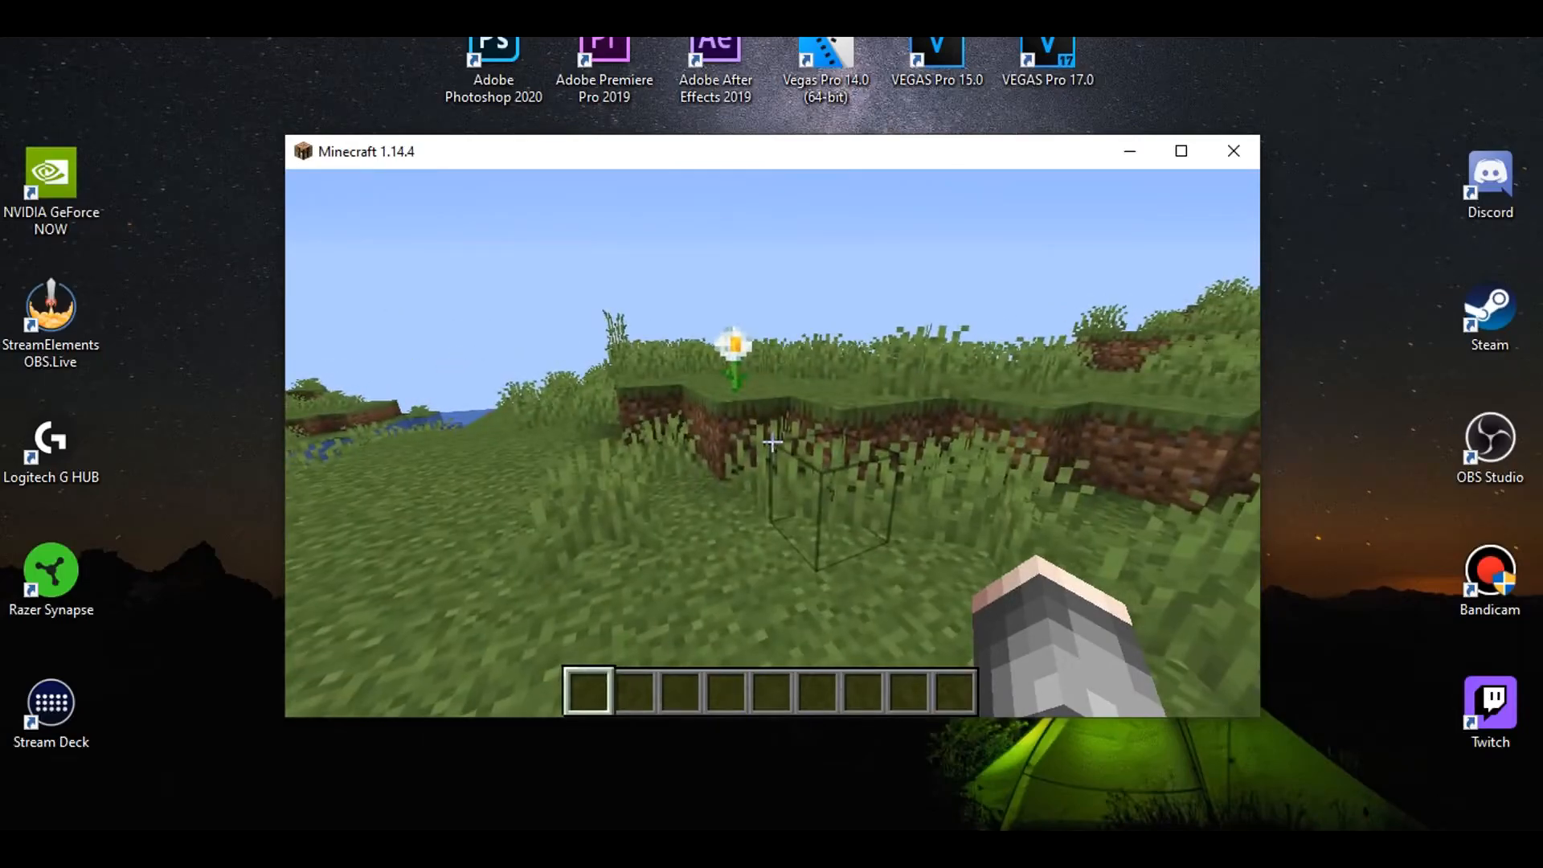
- Find the nearest village with the /locate Village command
key(t)
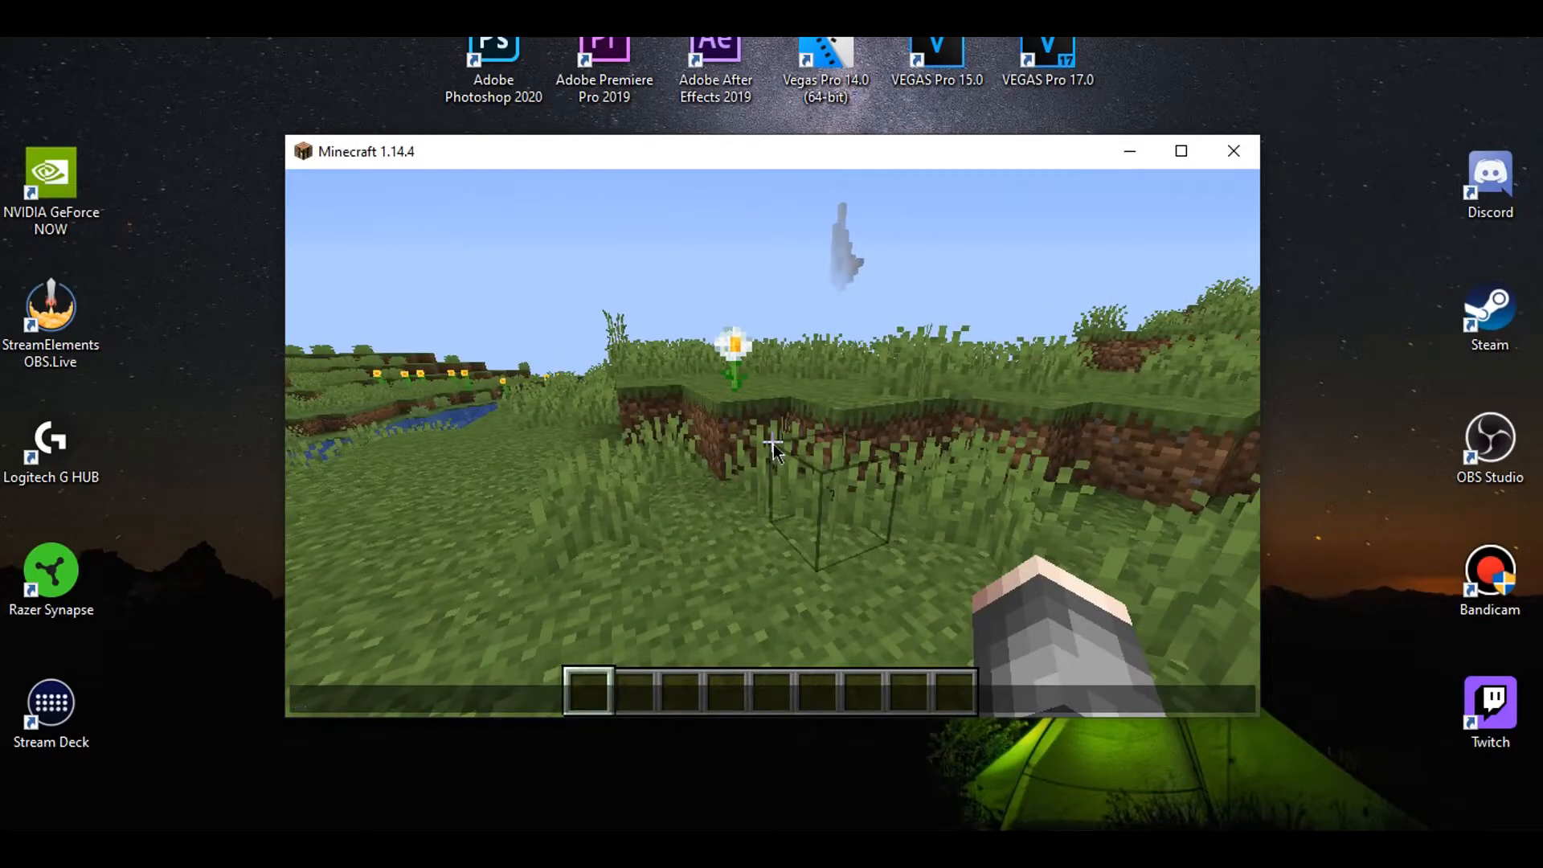
text(/LOC)
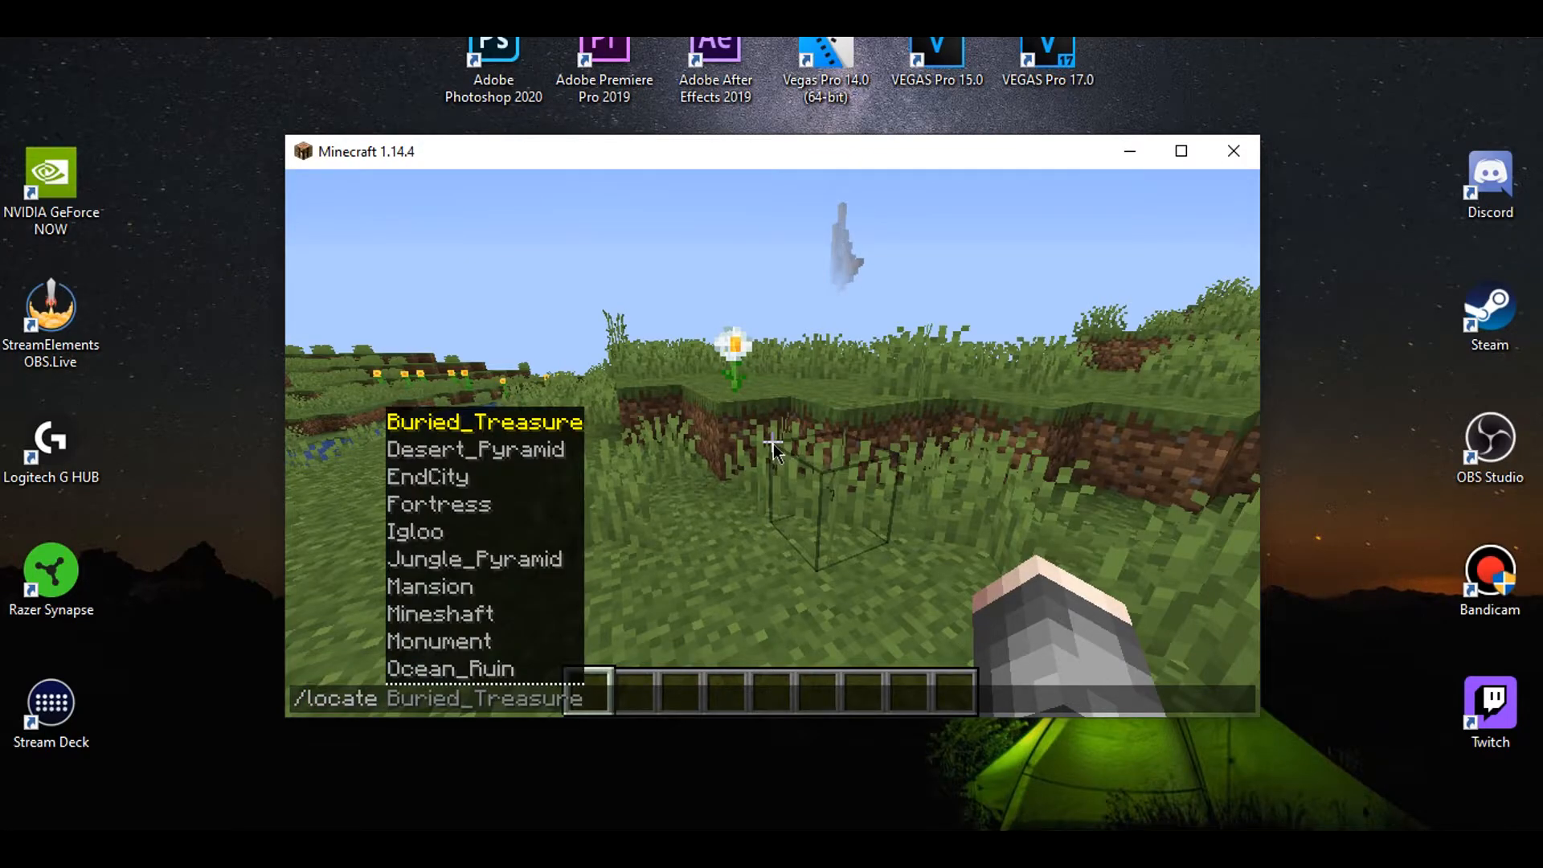
scroll(490, 643, down, 5)
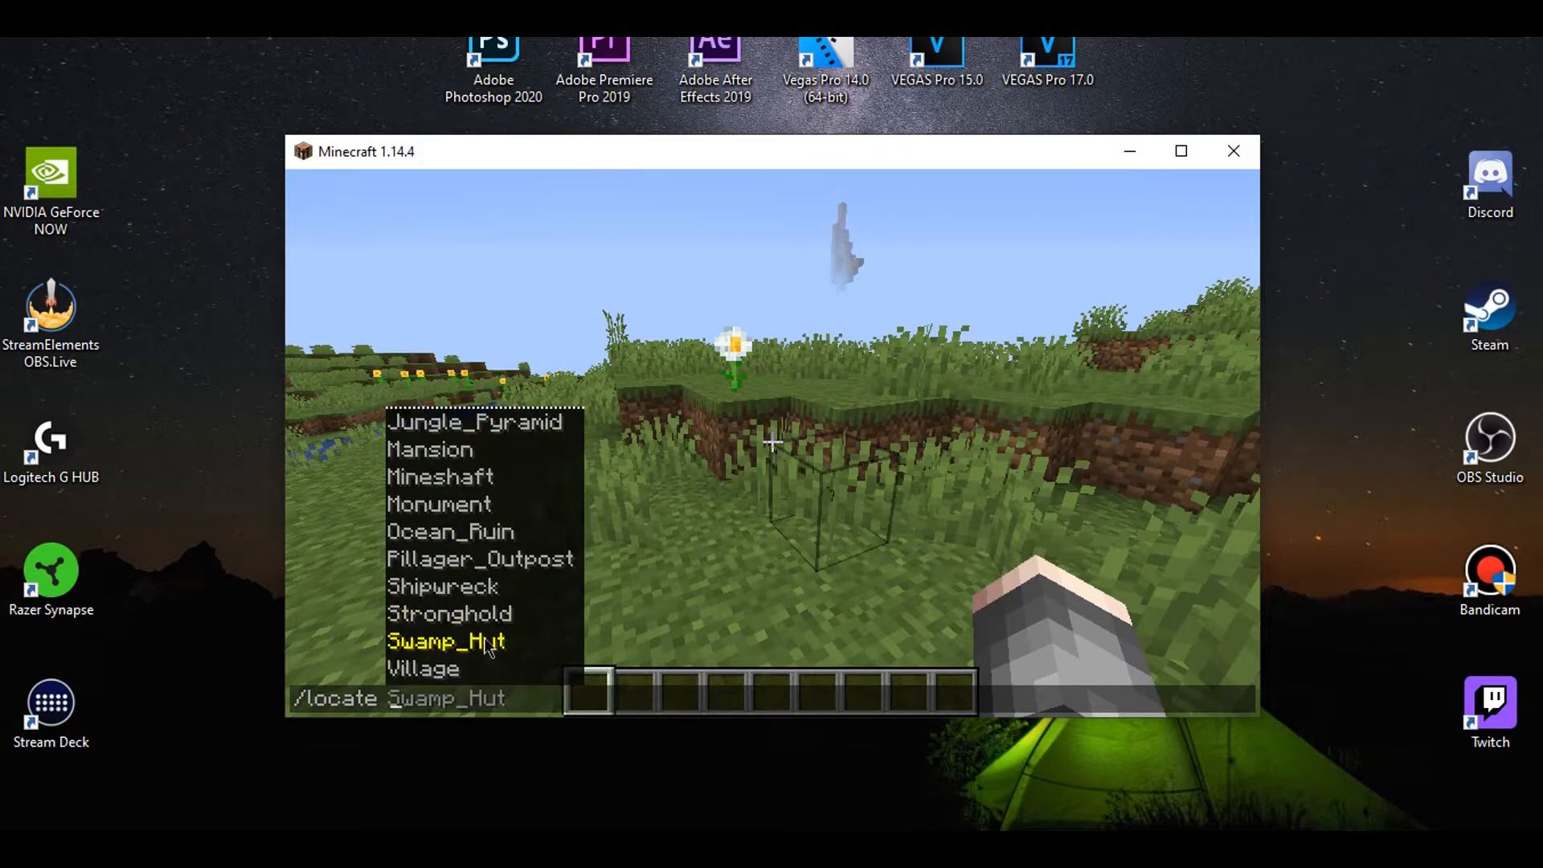
key(Return)
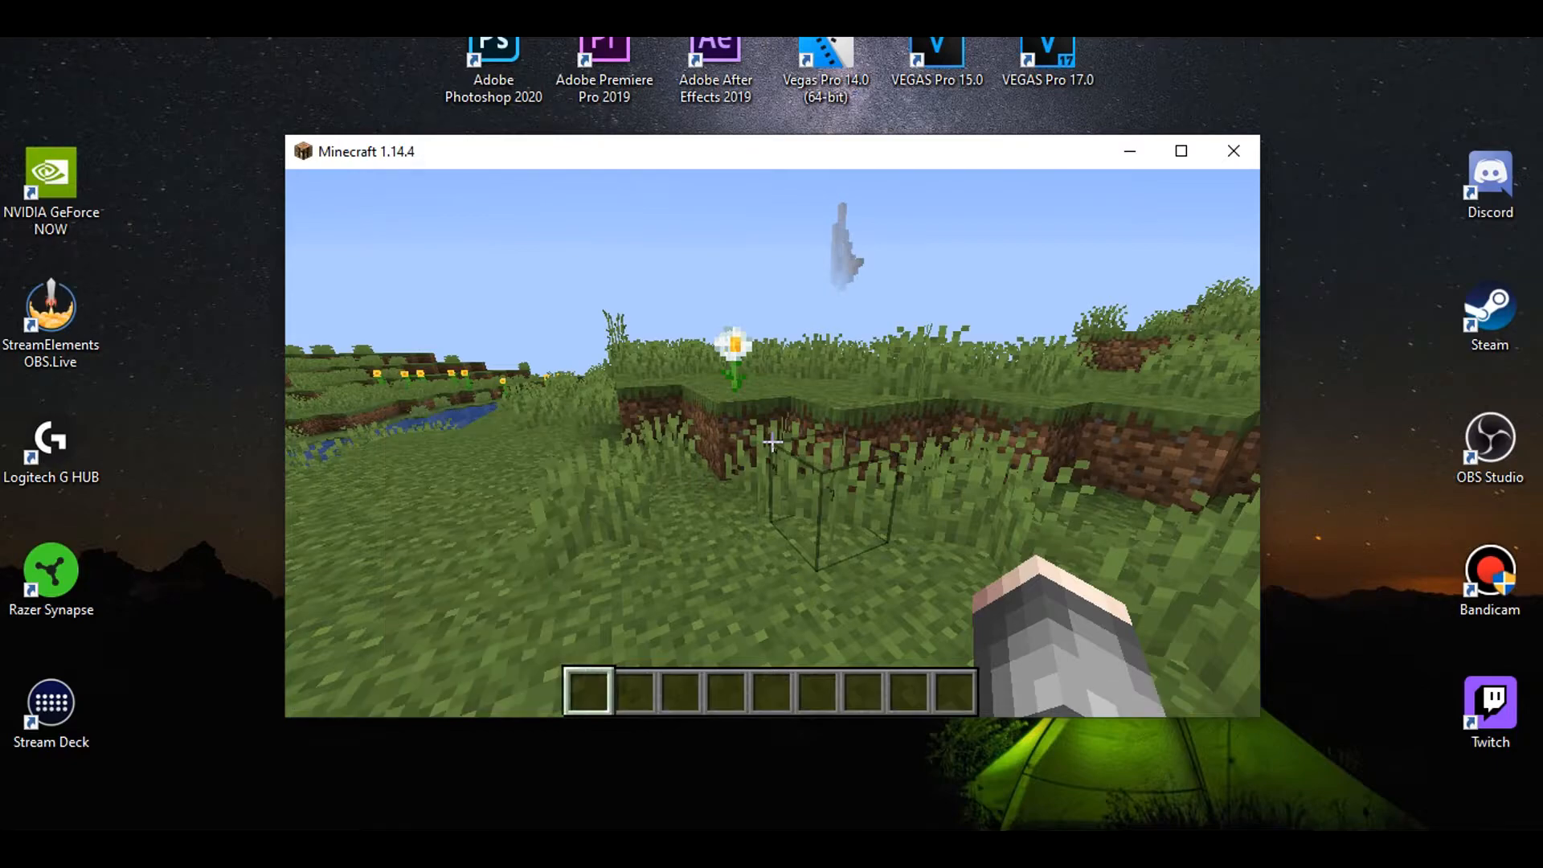
- Teleport to the located village at -672 ~ -784 and cycle the camera through the third-person views back to first person
key(t)
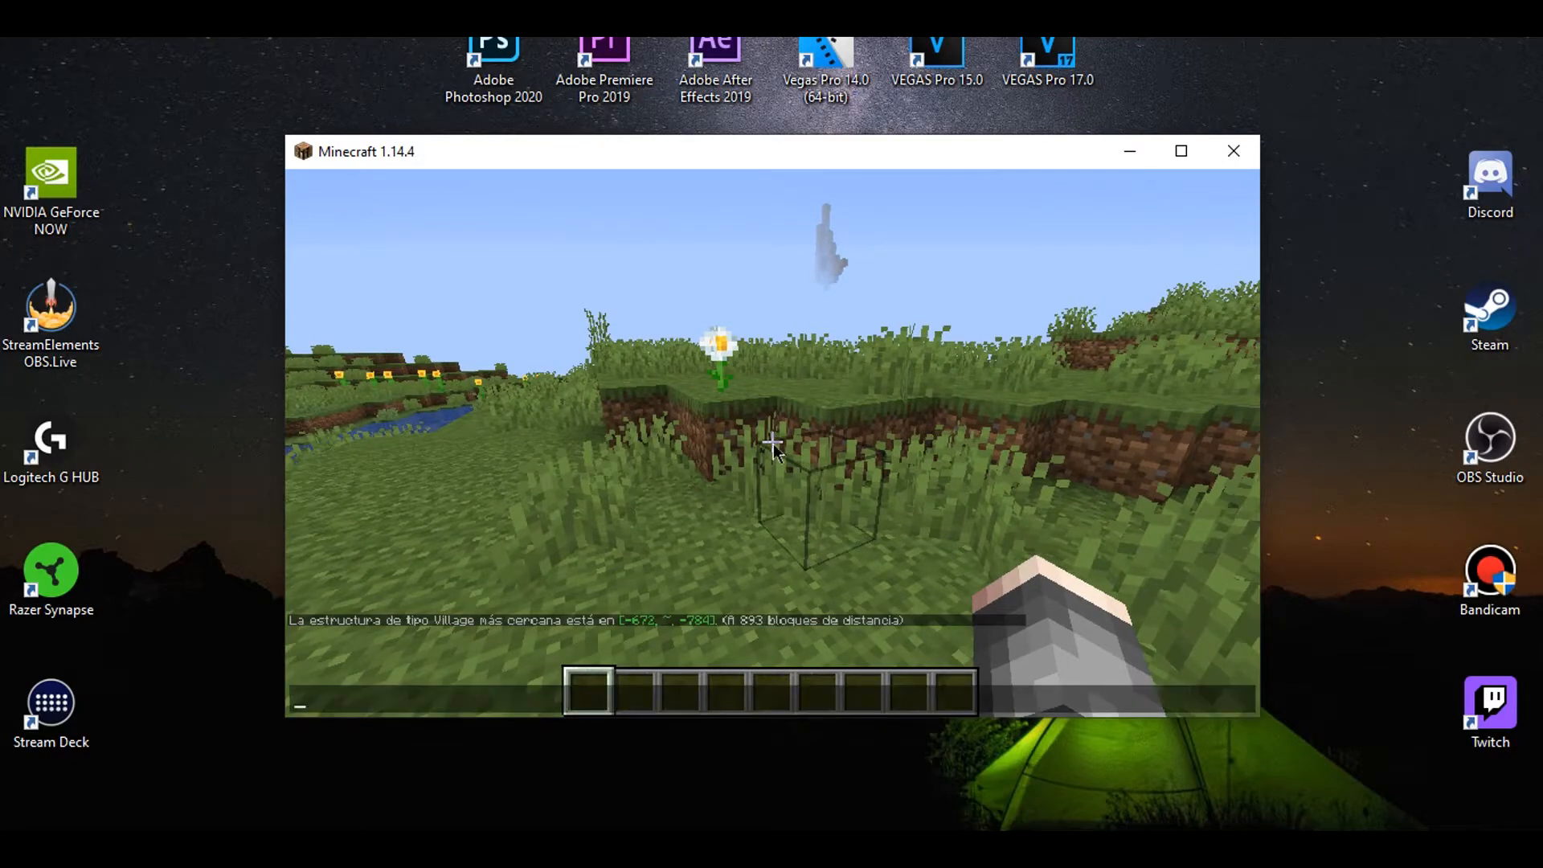
click(683, 627)
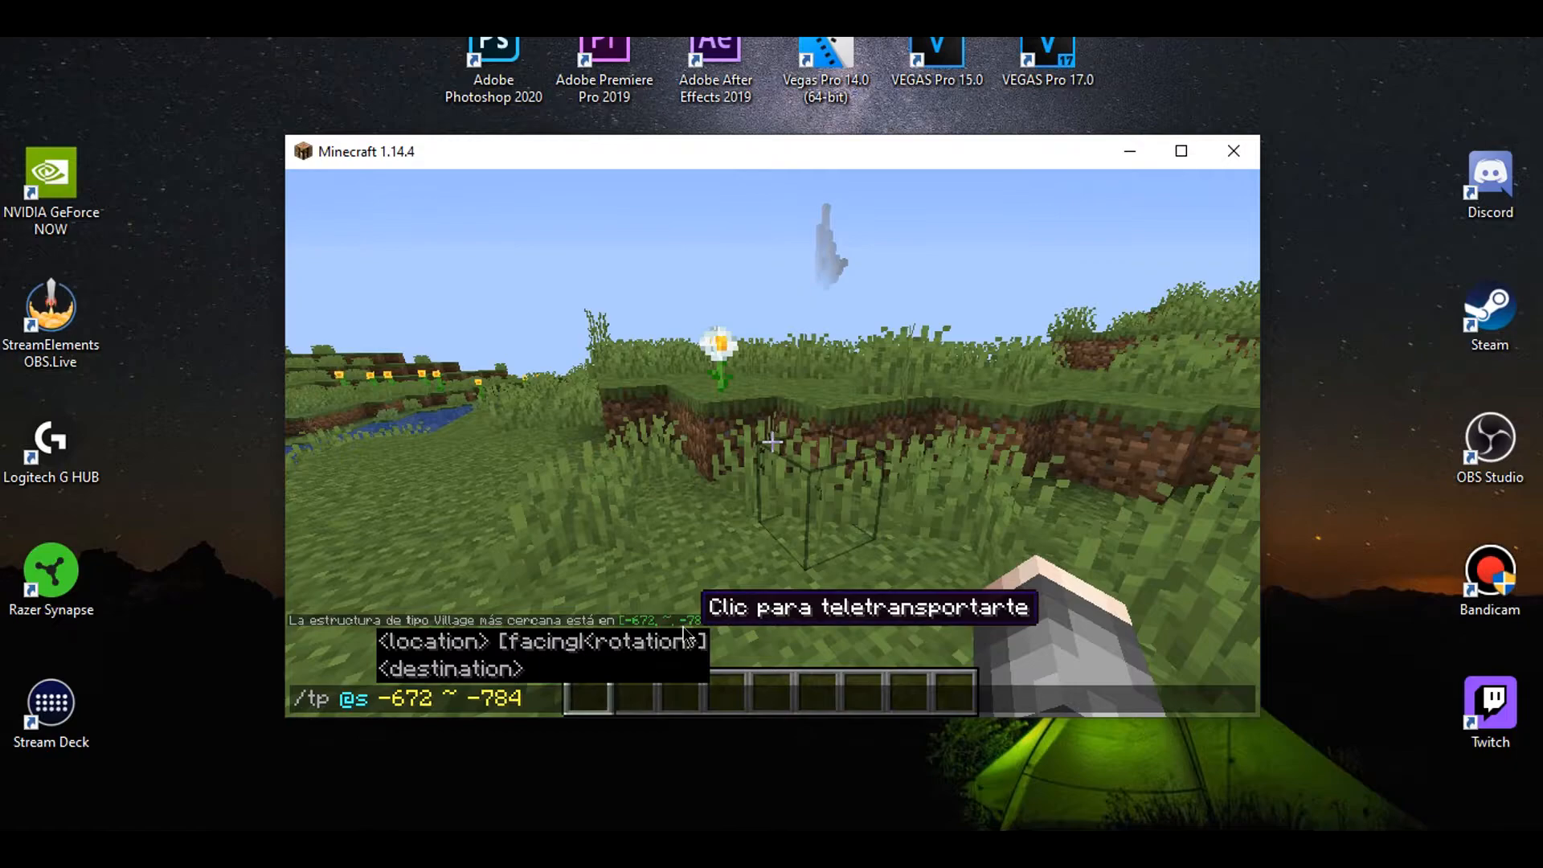
key(Return)
key(F5)
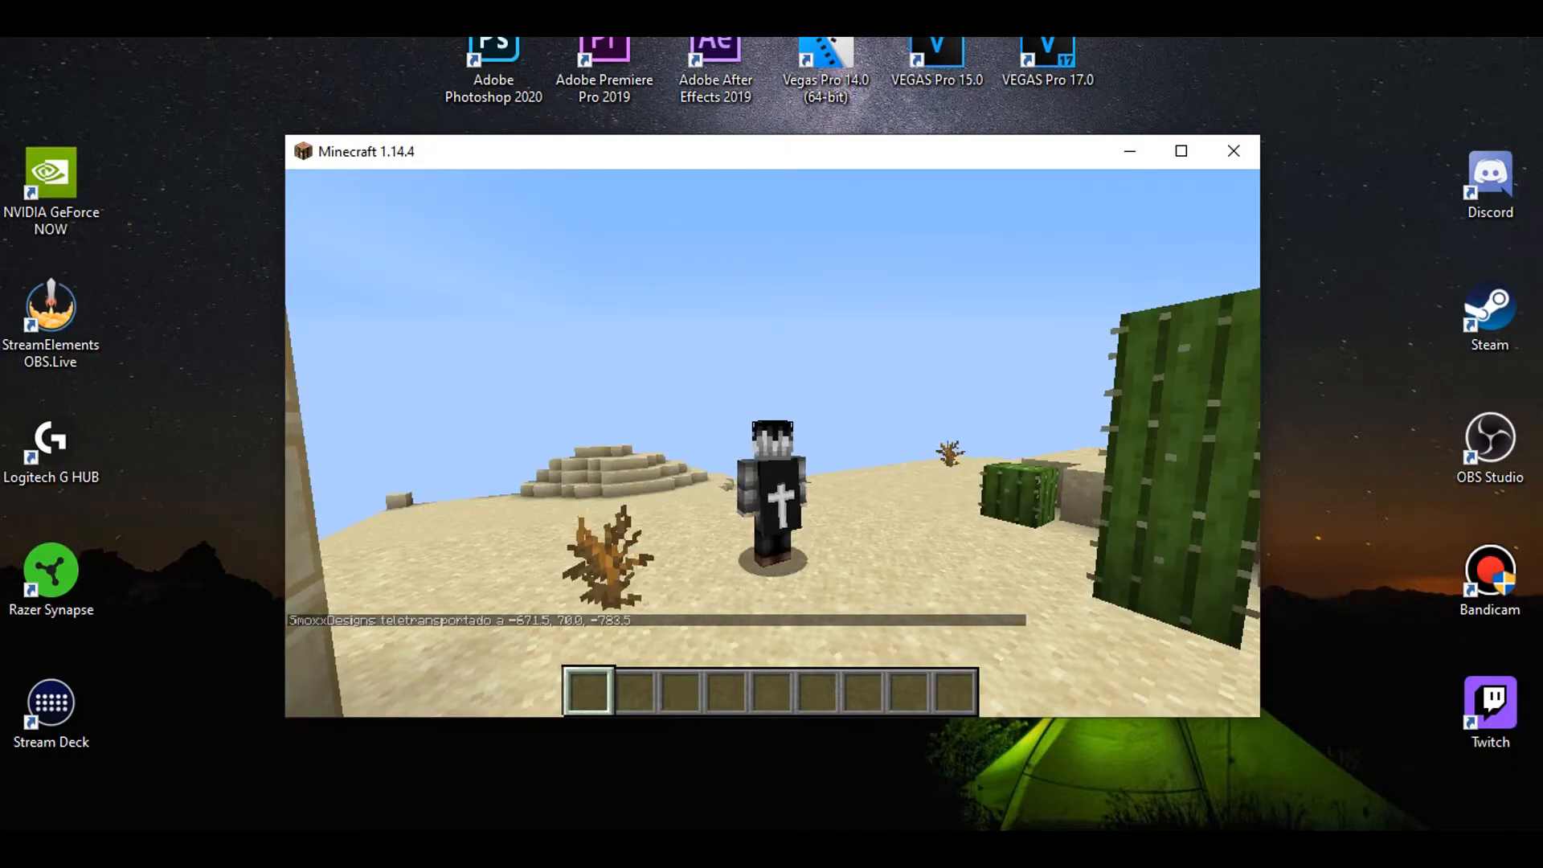
key(F5)
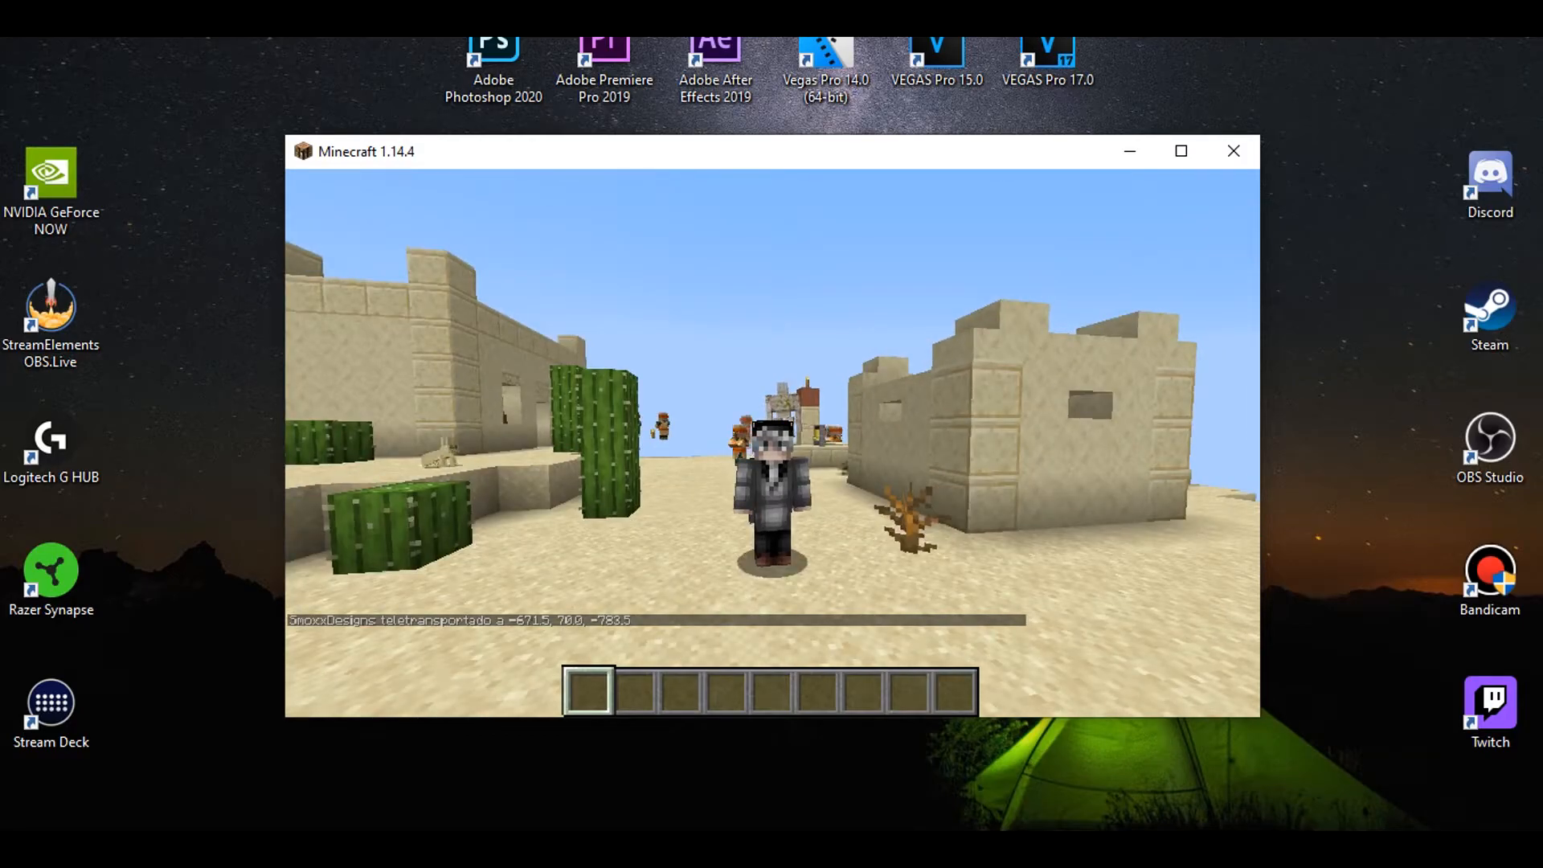
key(F5)
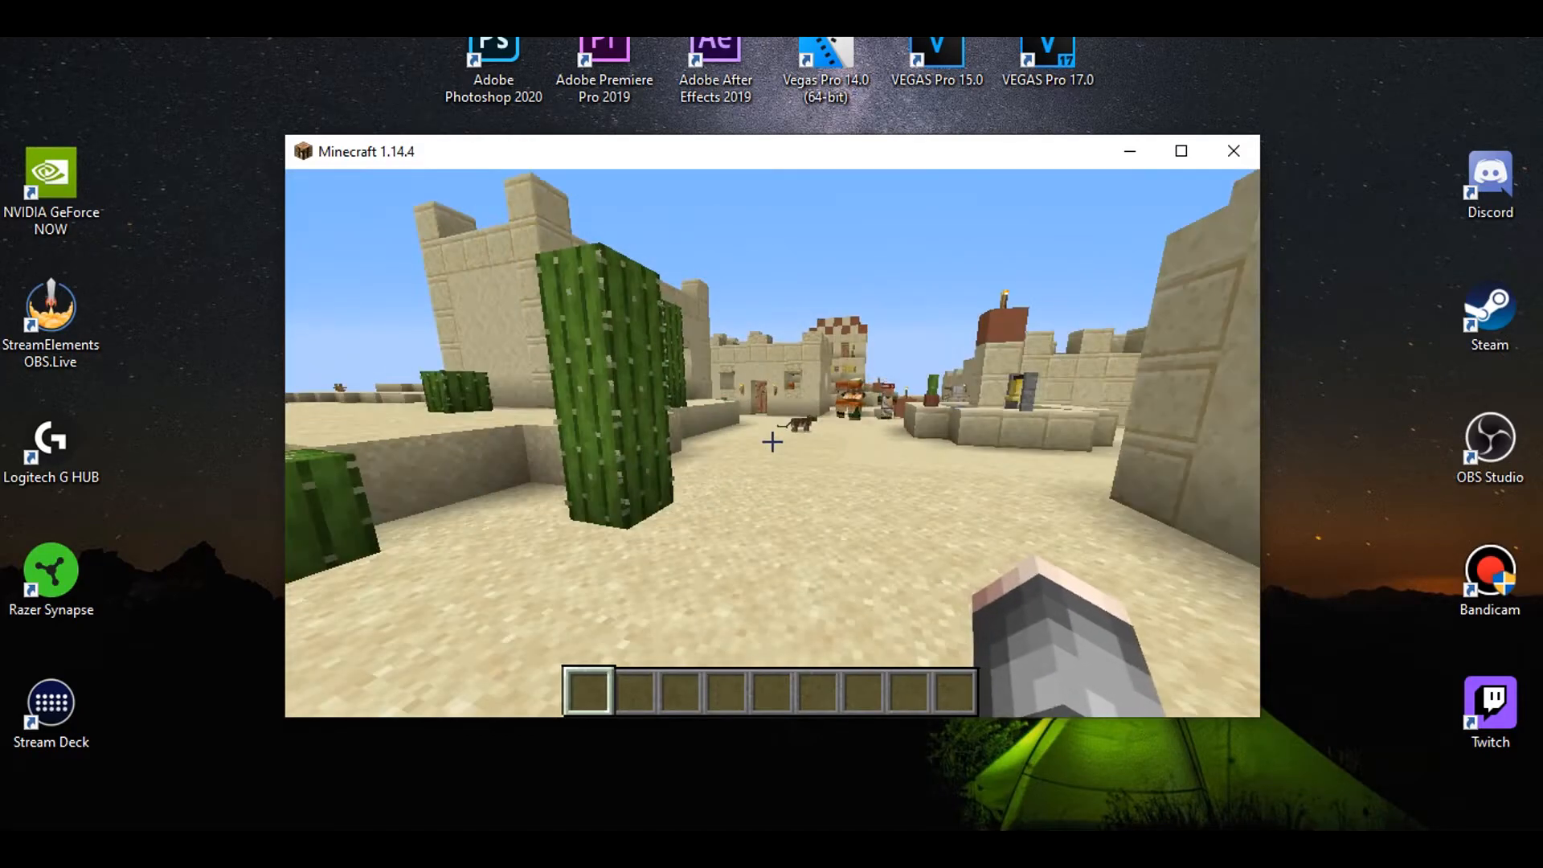
- Walk into the desert village and set the world spawn point at the current position beside the fountain
key(w)
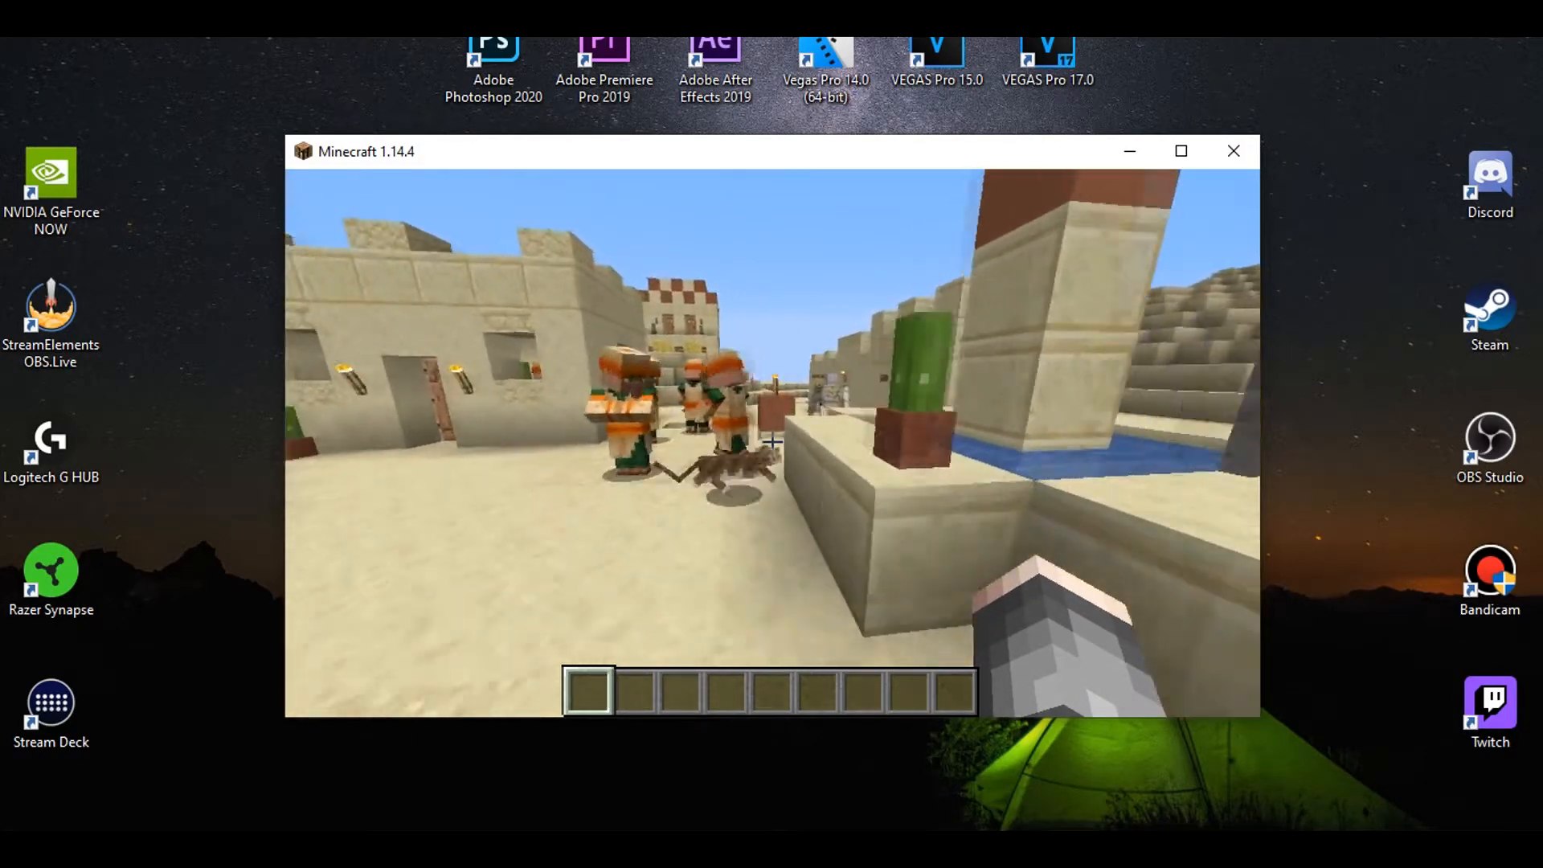
key(slash)
text(set)
key(Down)
key(Tab)
key(Return)
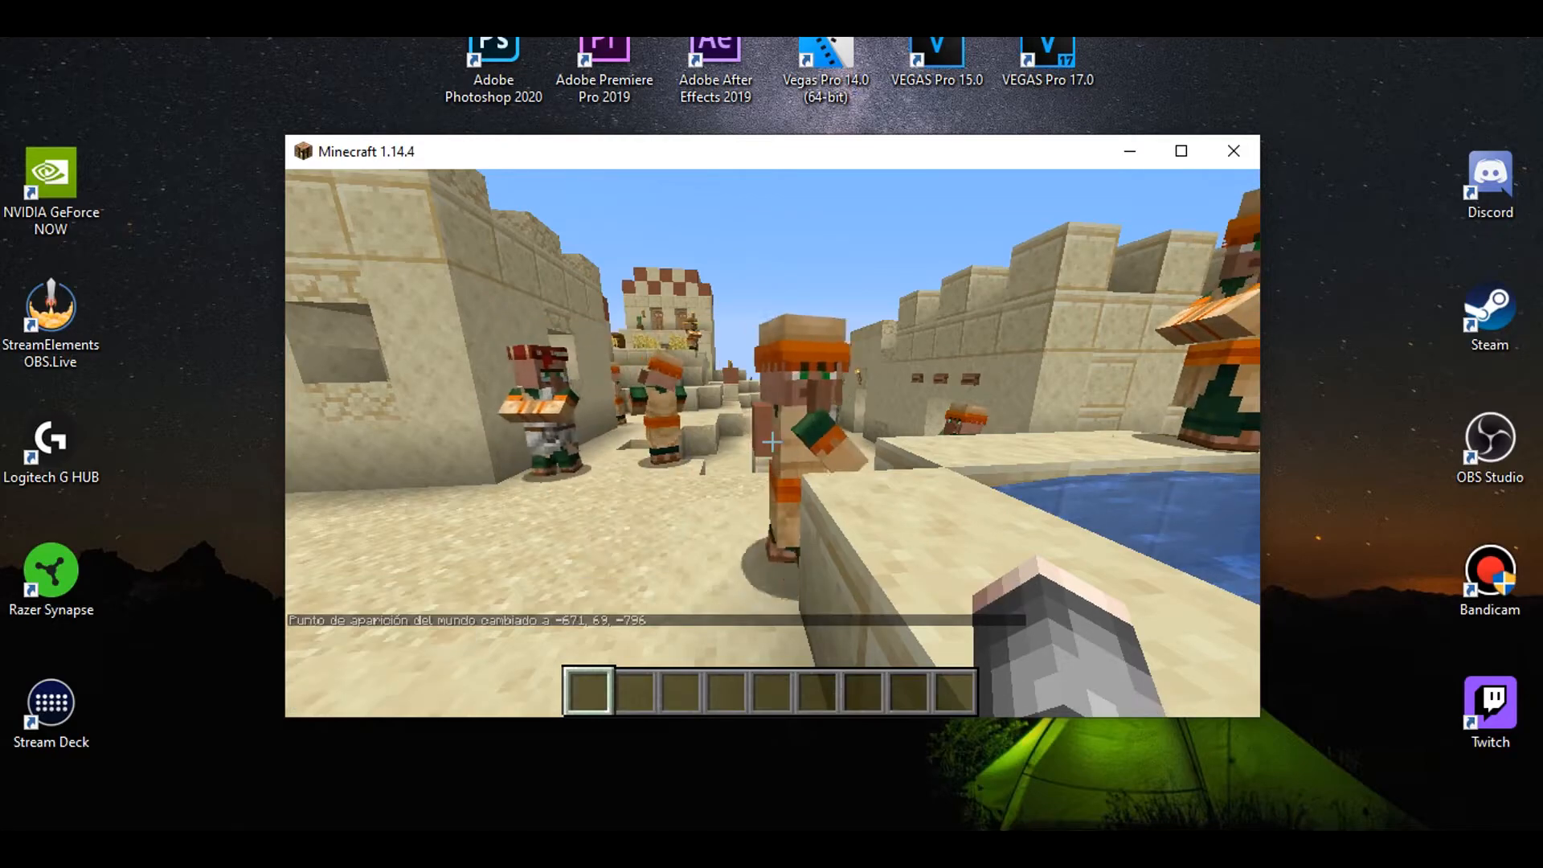
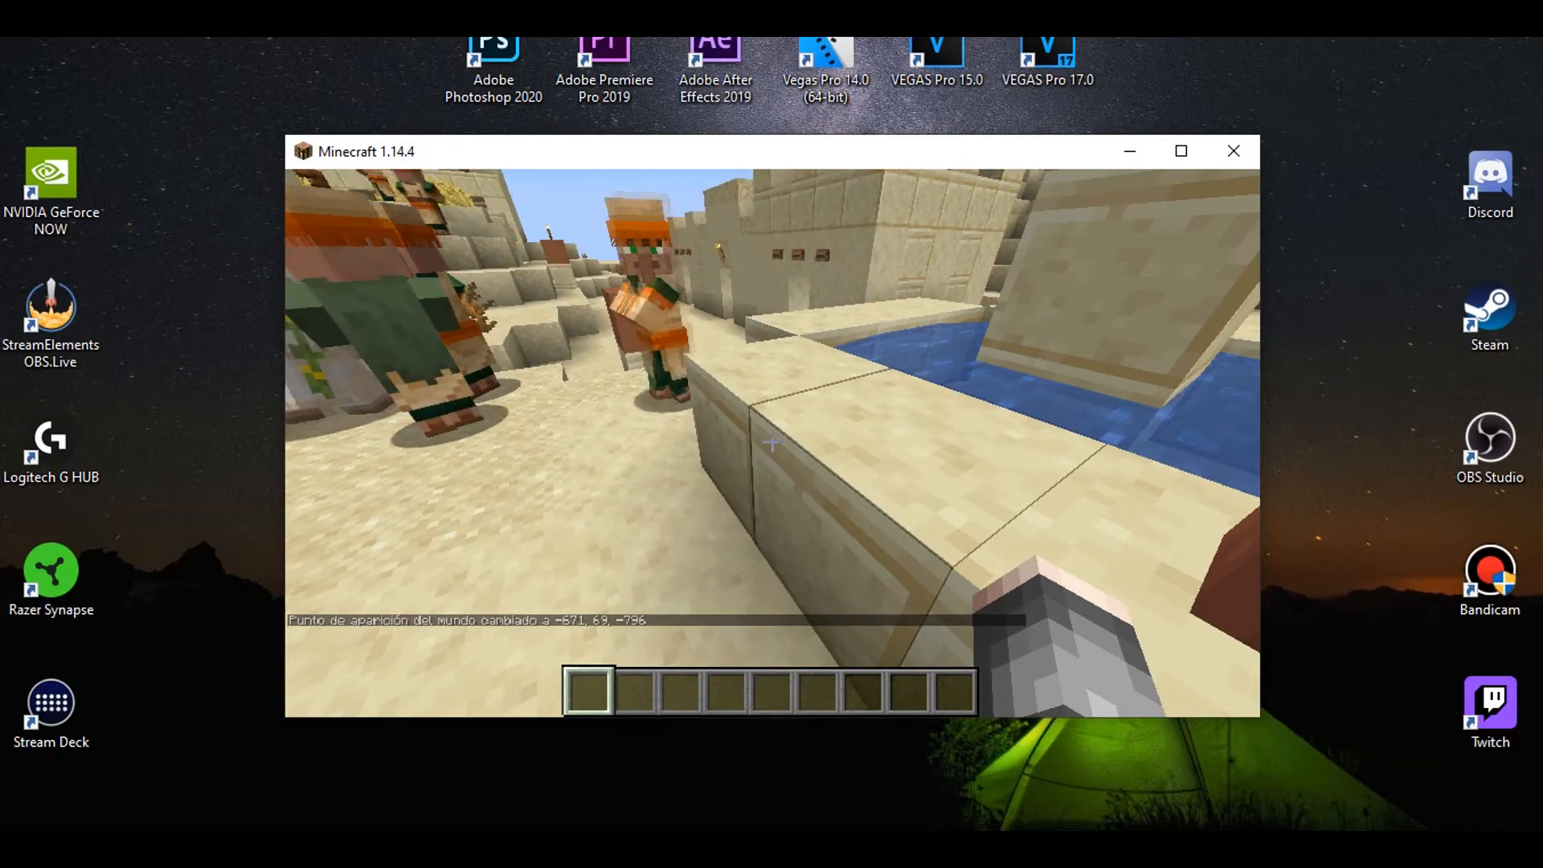
- Save and exit the Tutorial world, and quit Minecraft
key(Escape)
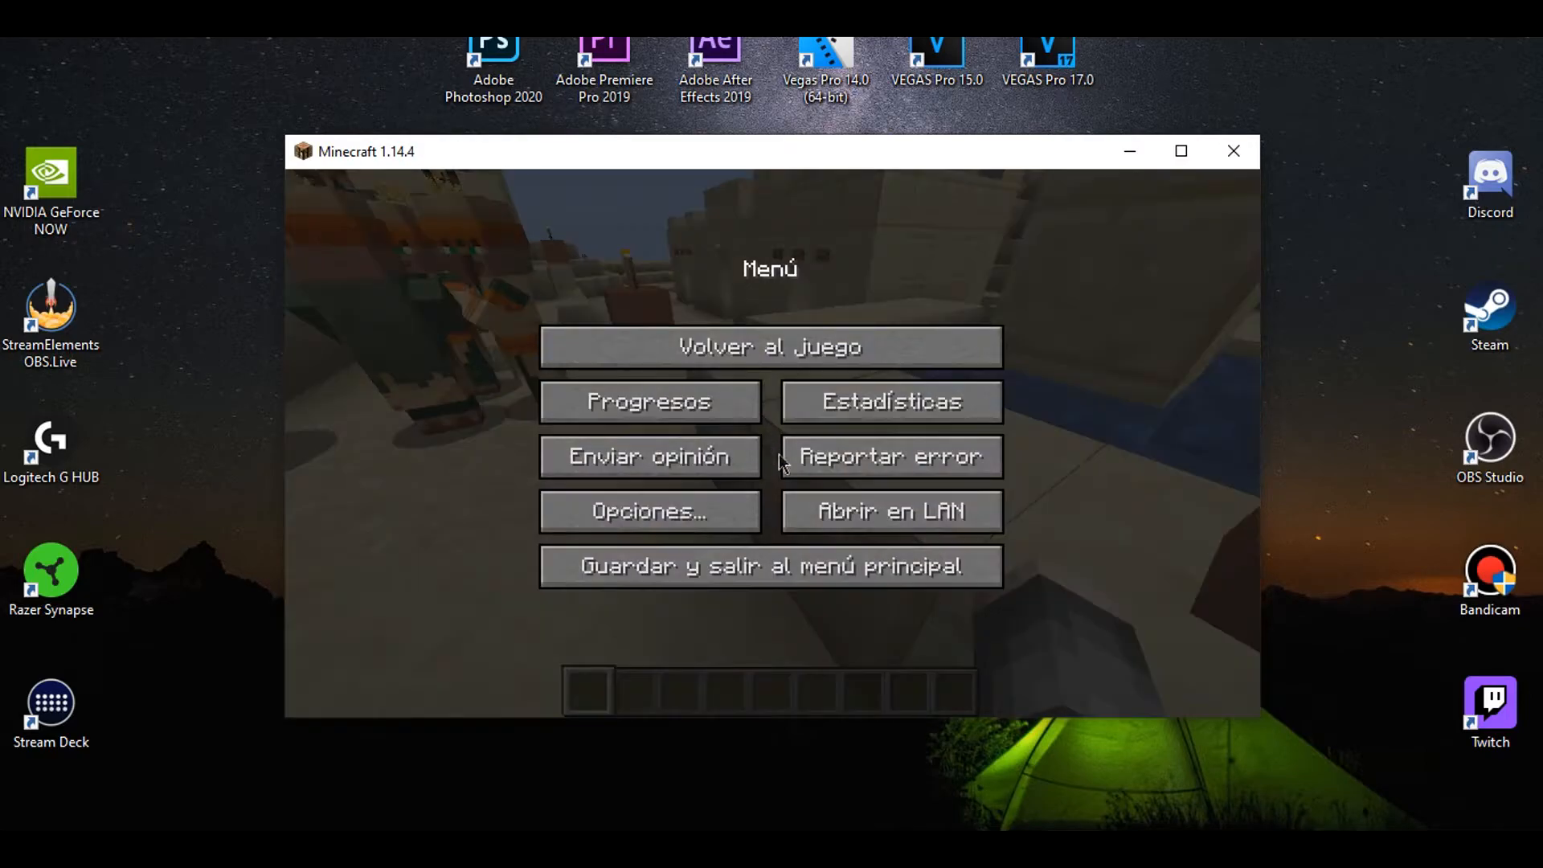
click(775, 566)
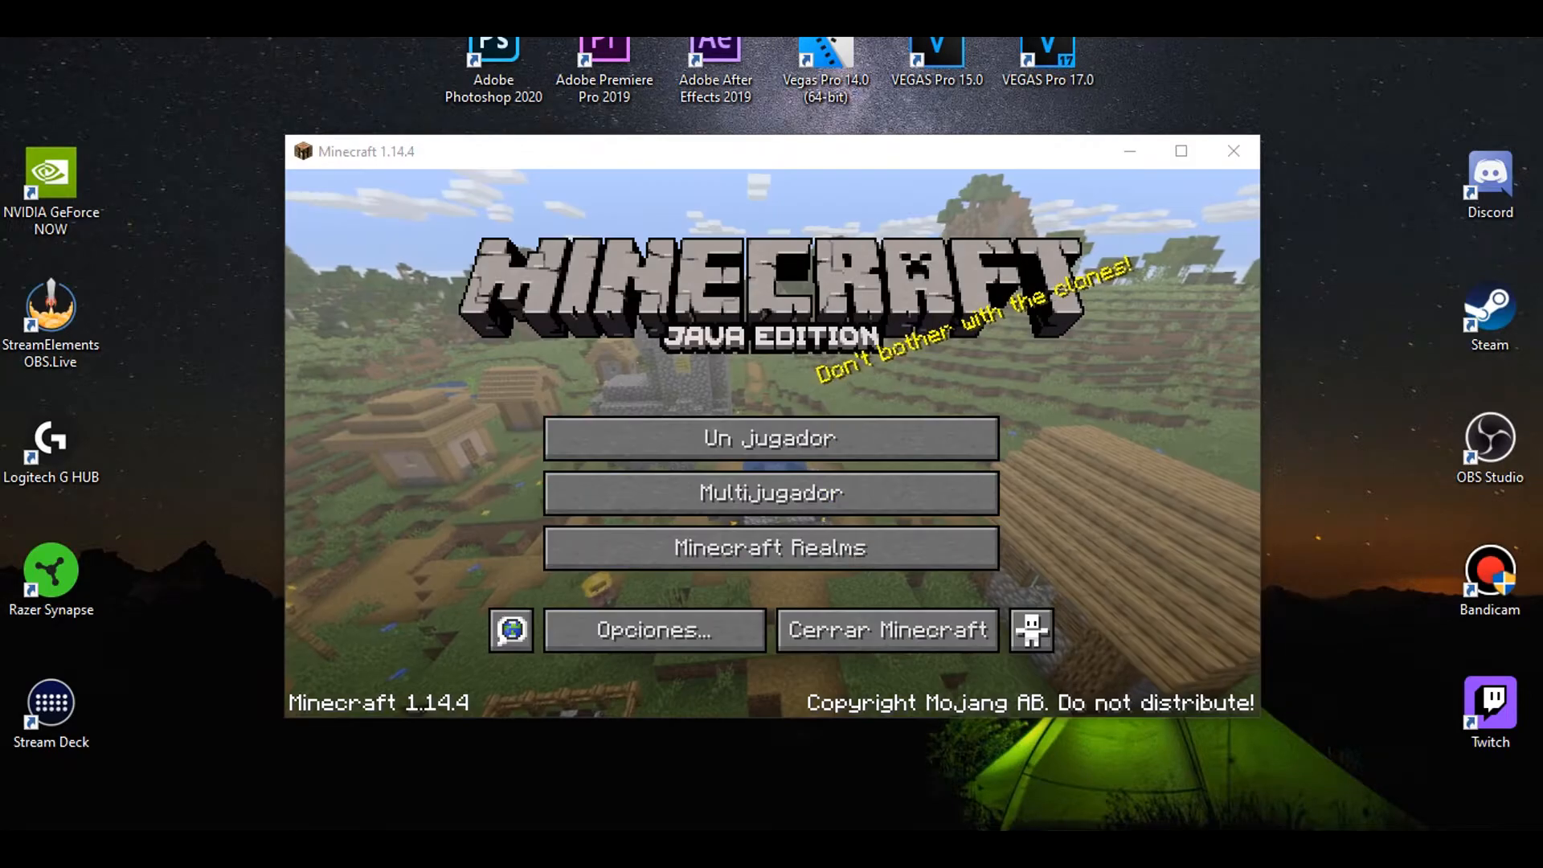
click(868, 635)
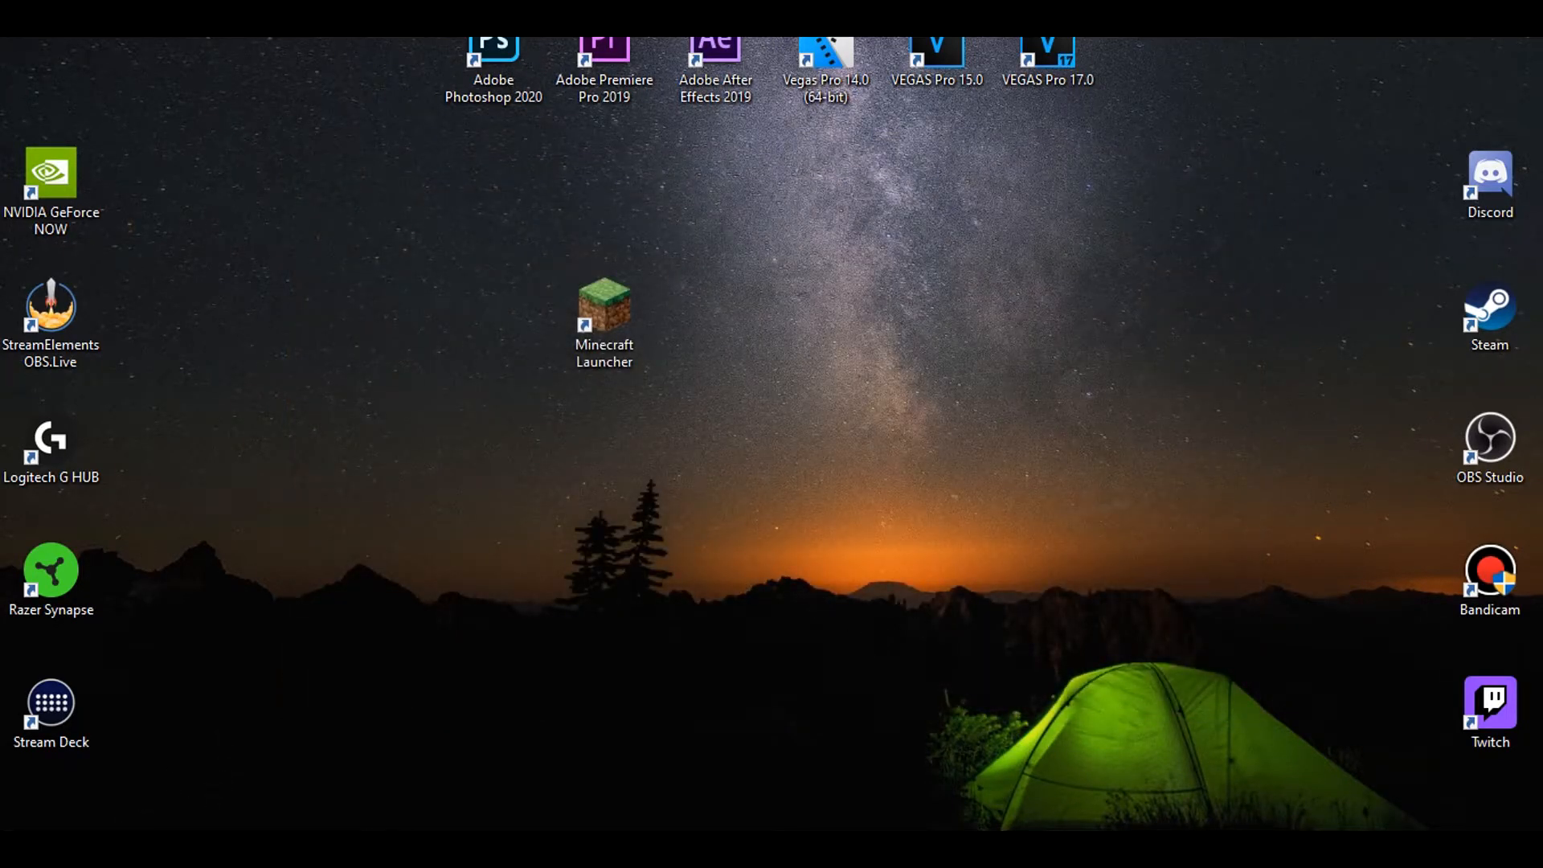
- Switch to File Explorer, launch Mineways.exe from the mineways folder and open the Tutorial world in it
key(alt+Tab)
double_click(519, 233)
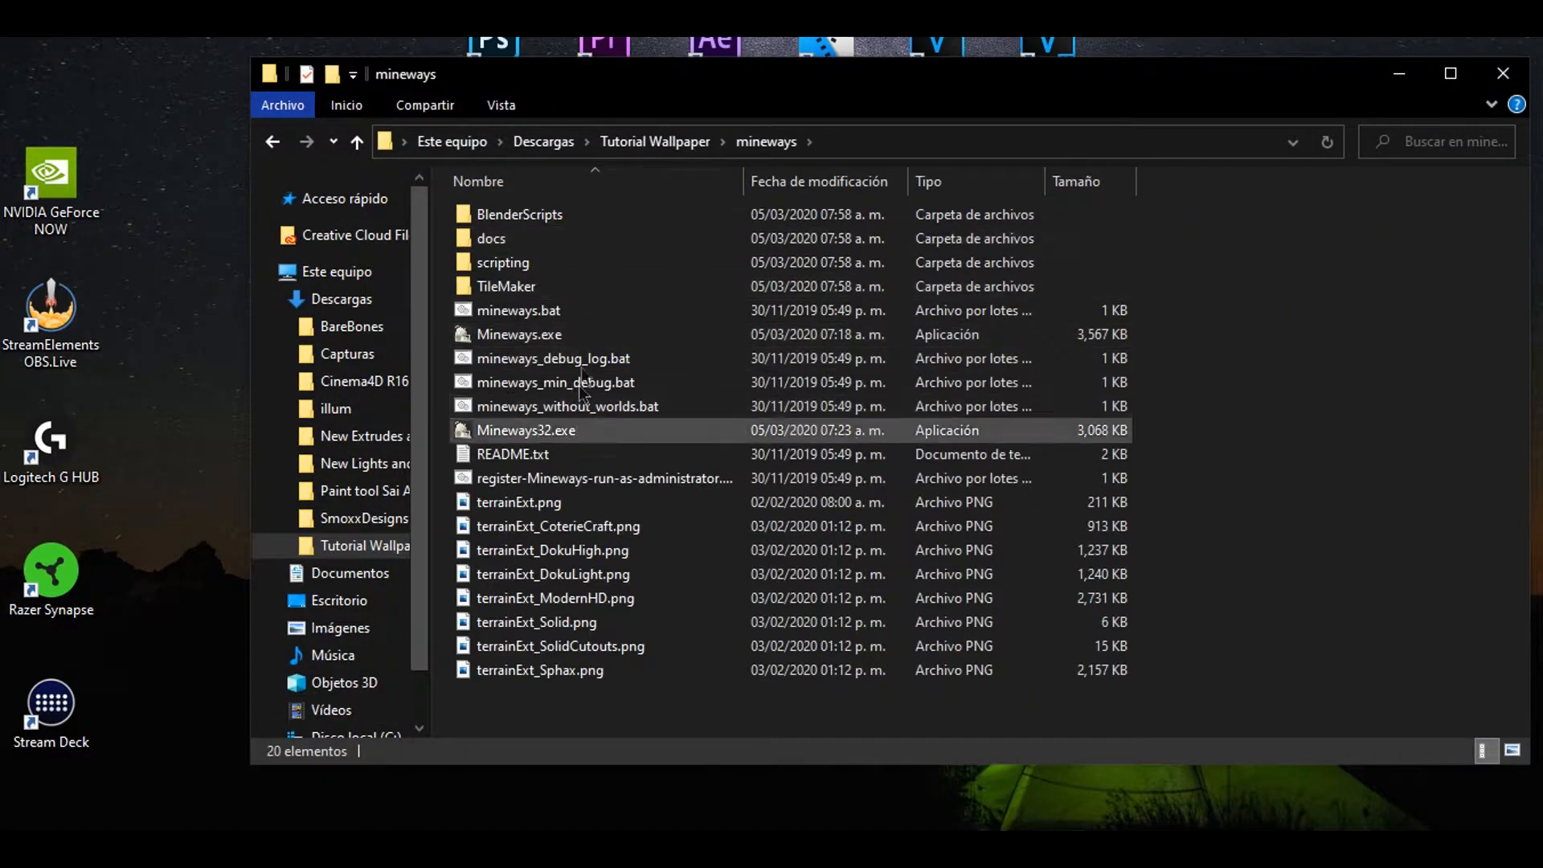
click(595, 334)
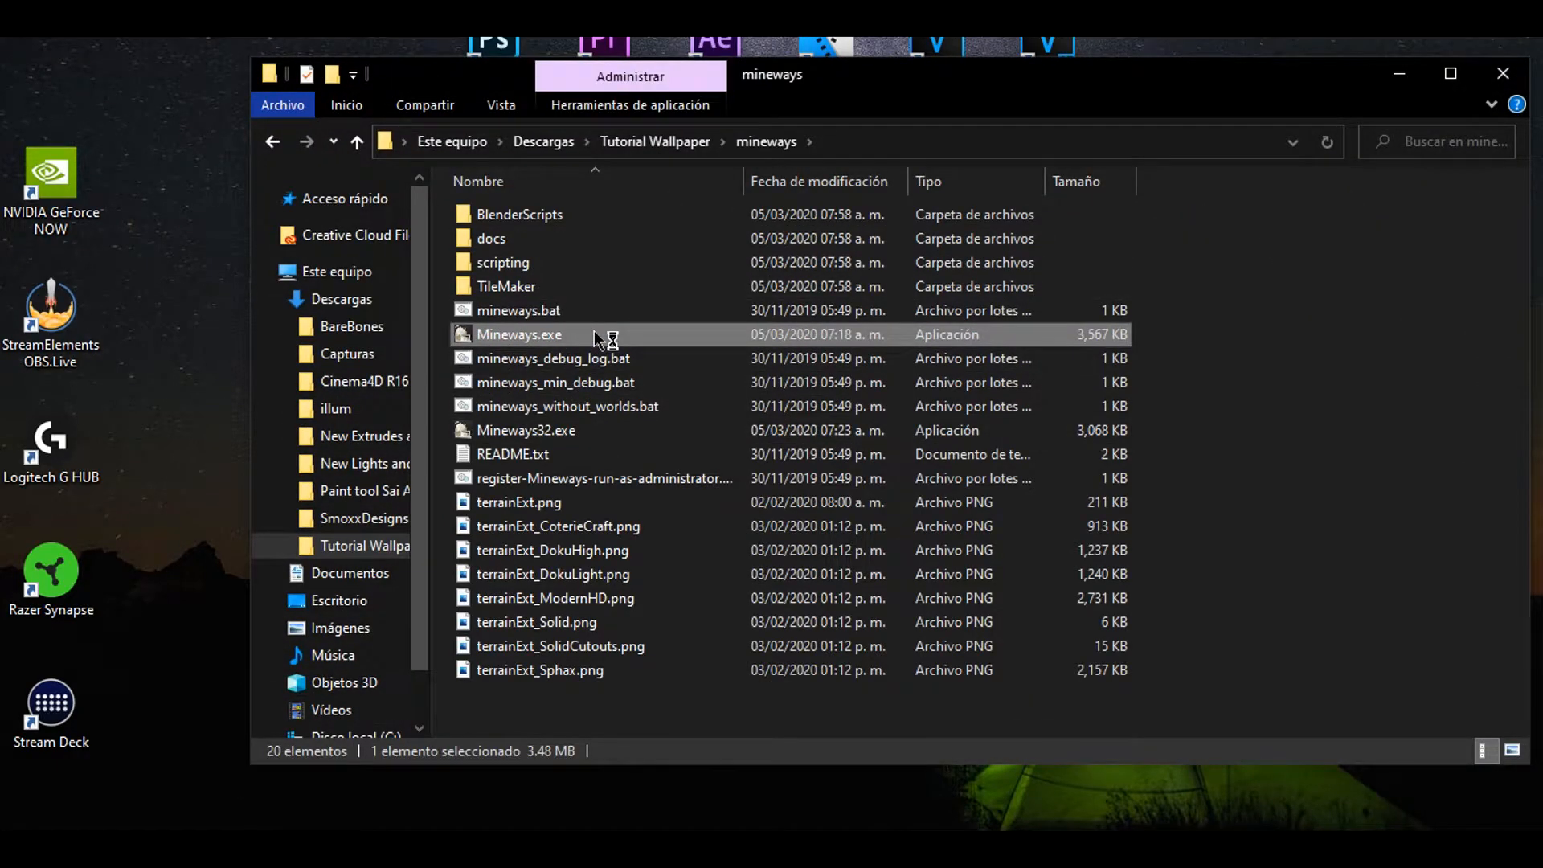
click(53, 81)
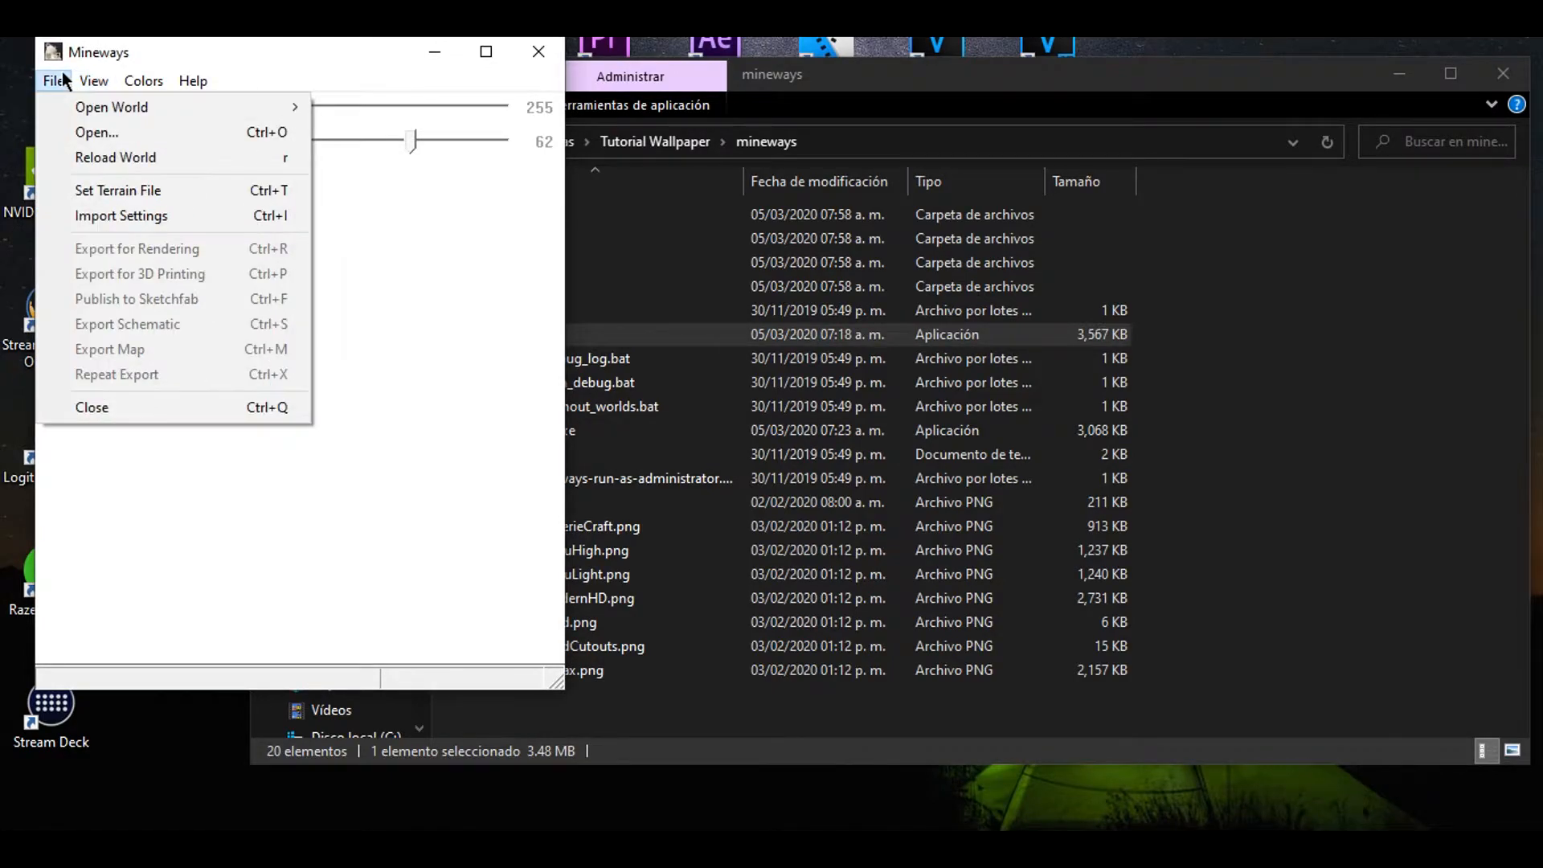
mouse_move(126, 105)
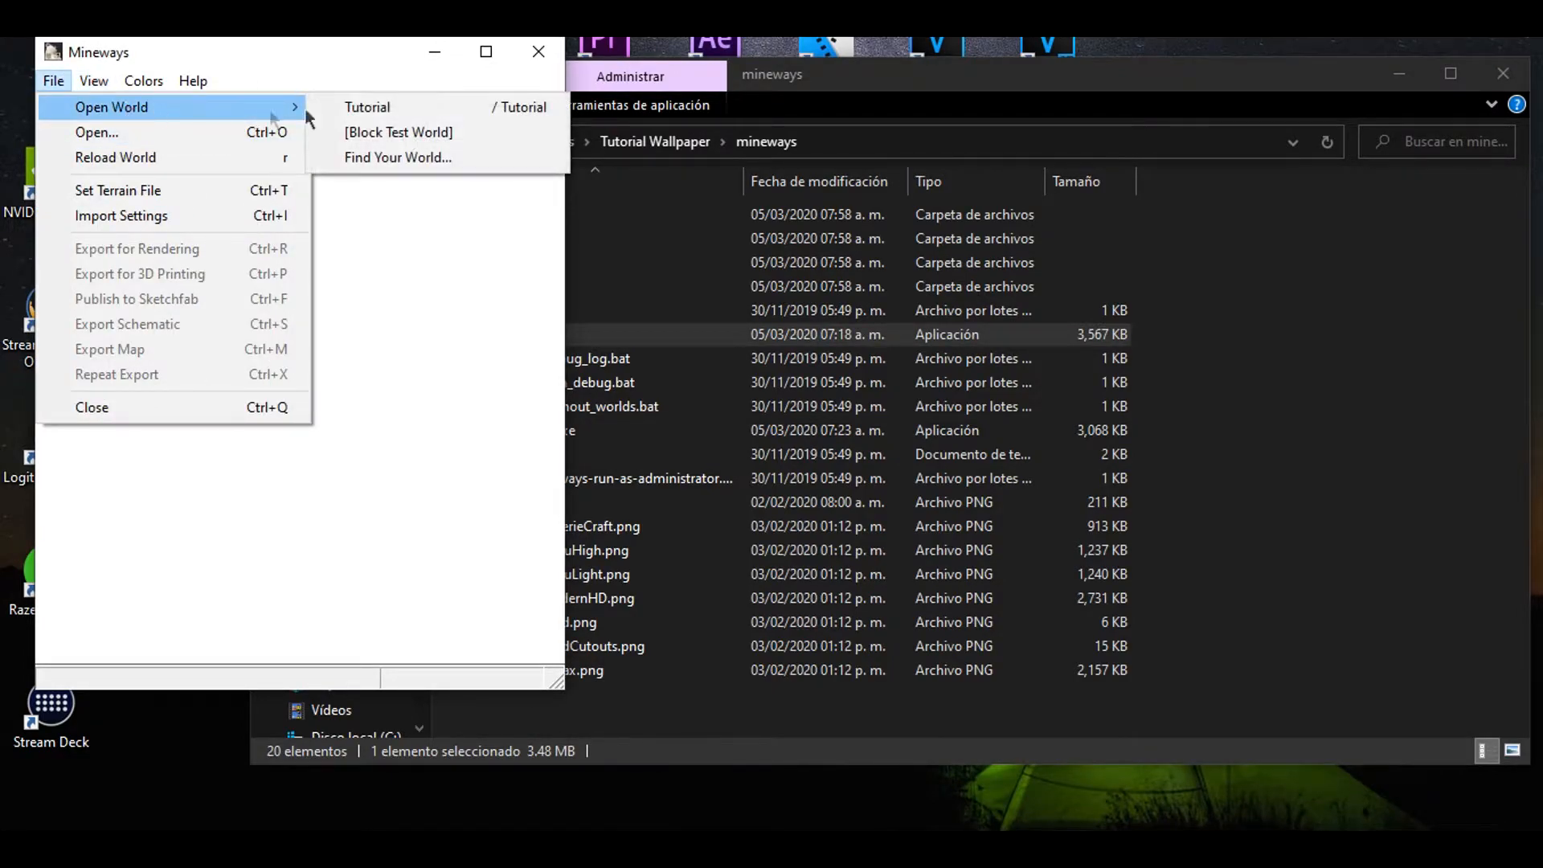
click(409, 108)
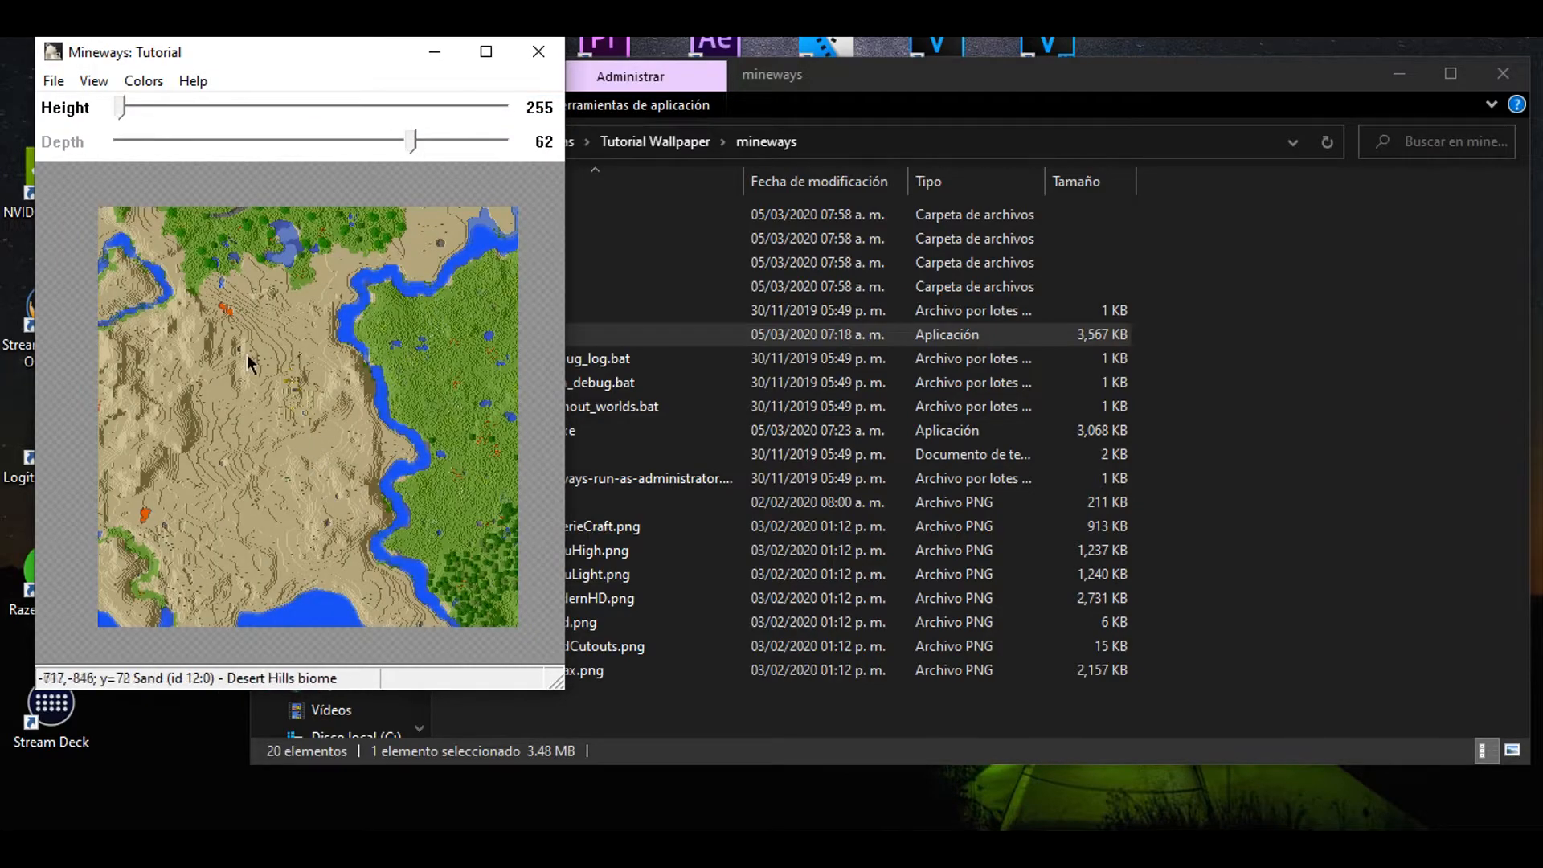
- Select a rectangular area of the map around the desert village, reaching to the river on its east side
scroll(305, 385, up, 3)
scroll(293, 382, down, 3)
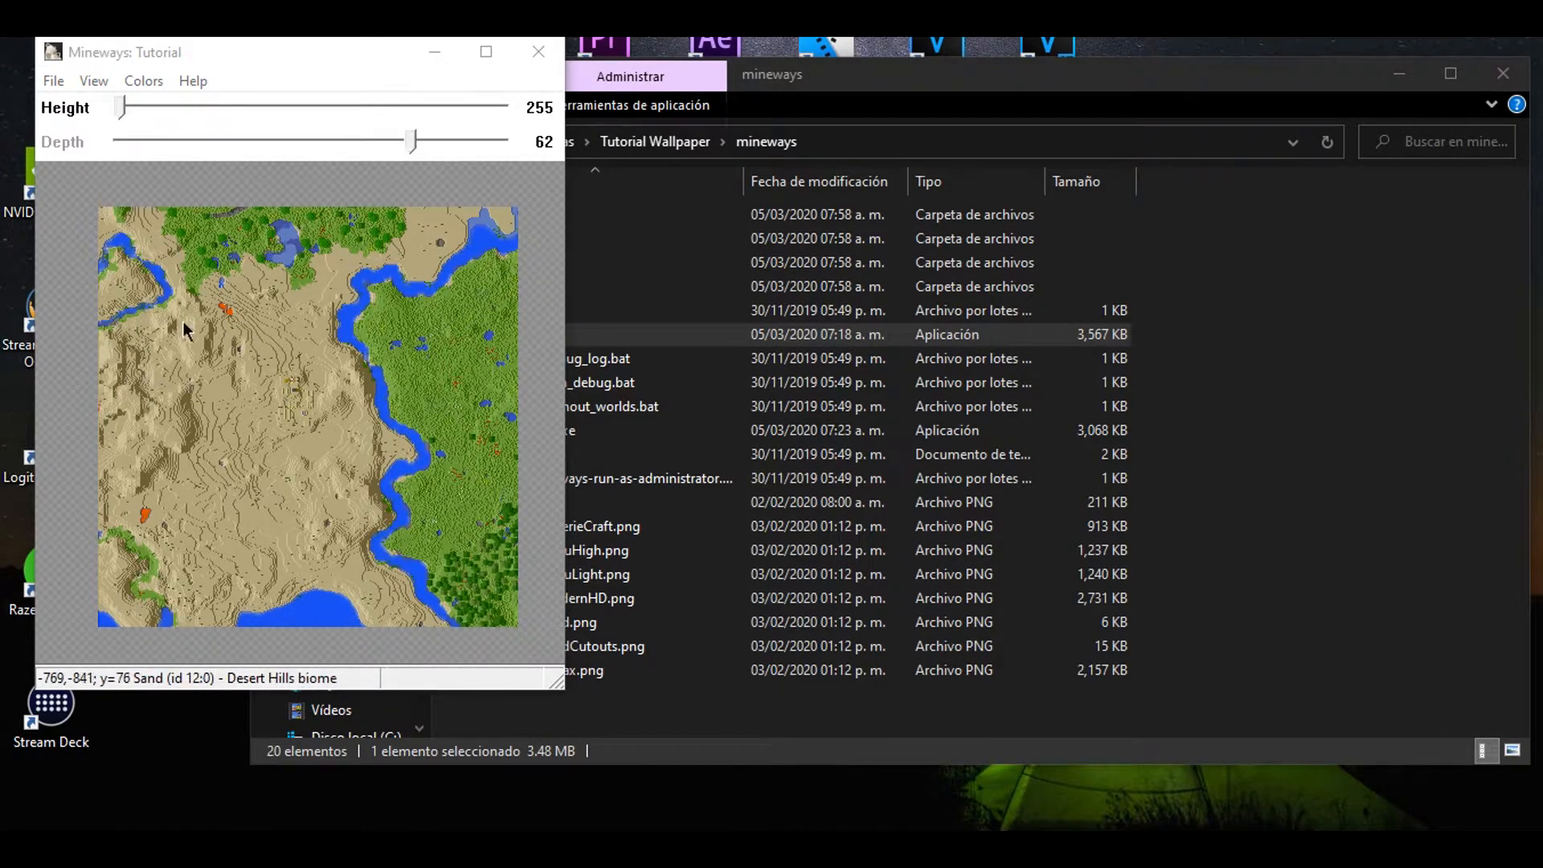
drag(218, 331, 408, 508)
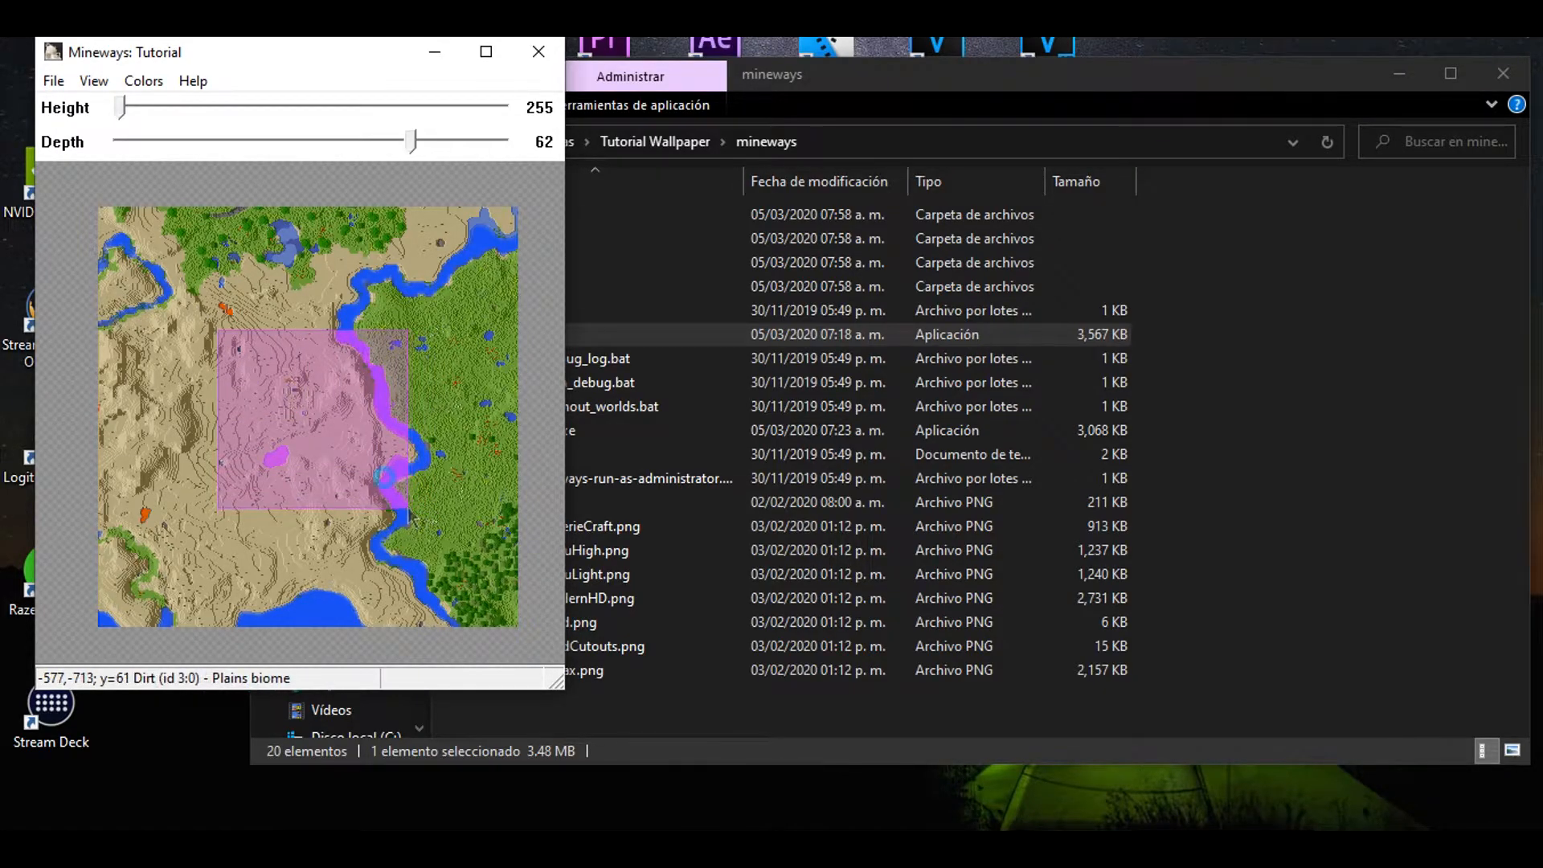
click(846, 593)
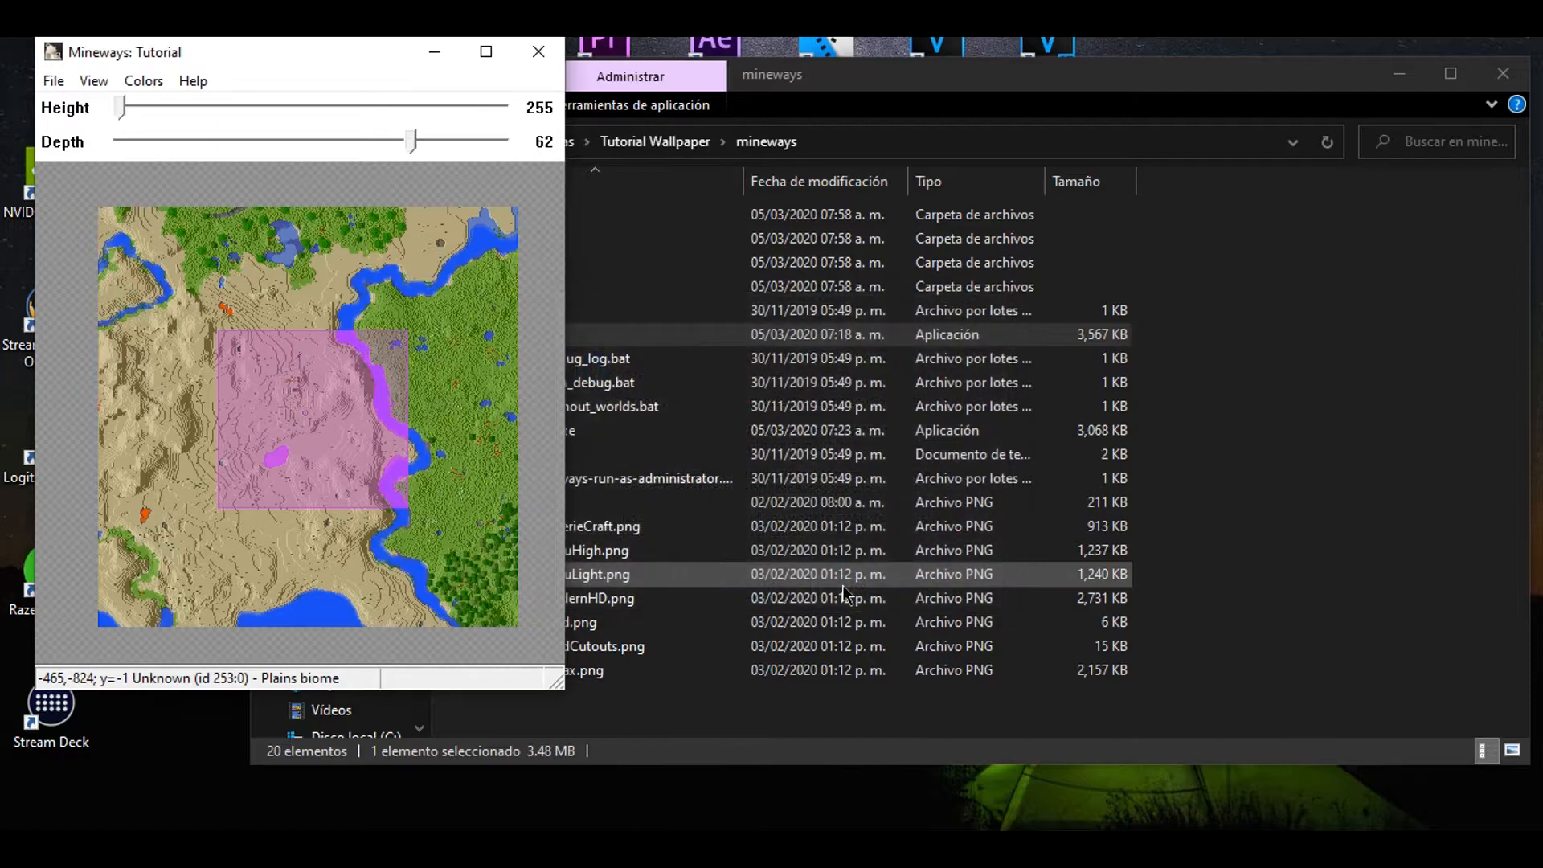
- Set terrainExt.png from the mineways folder as the terrain file
click(54, 81)
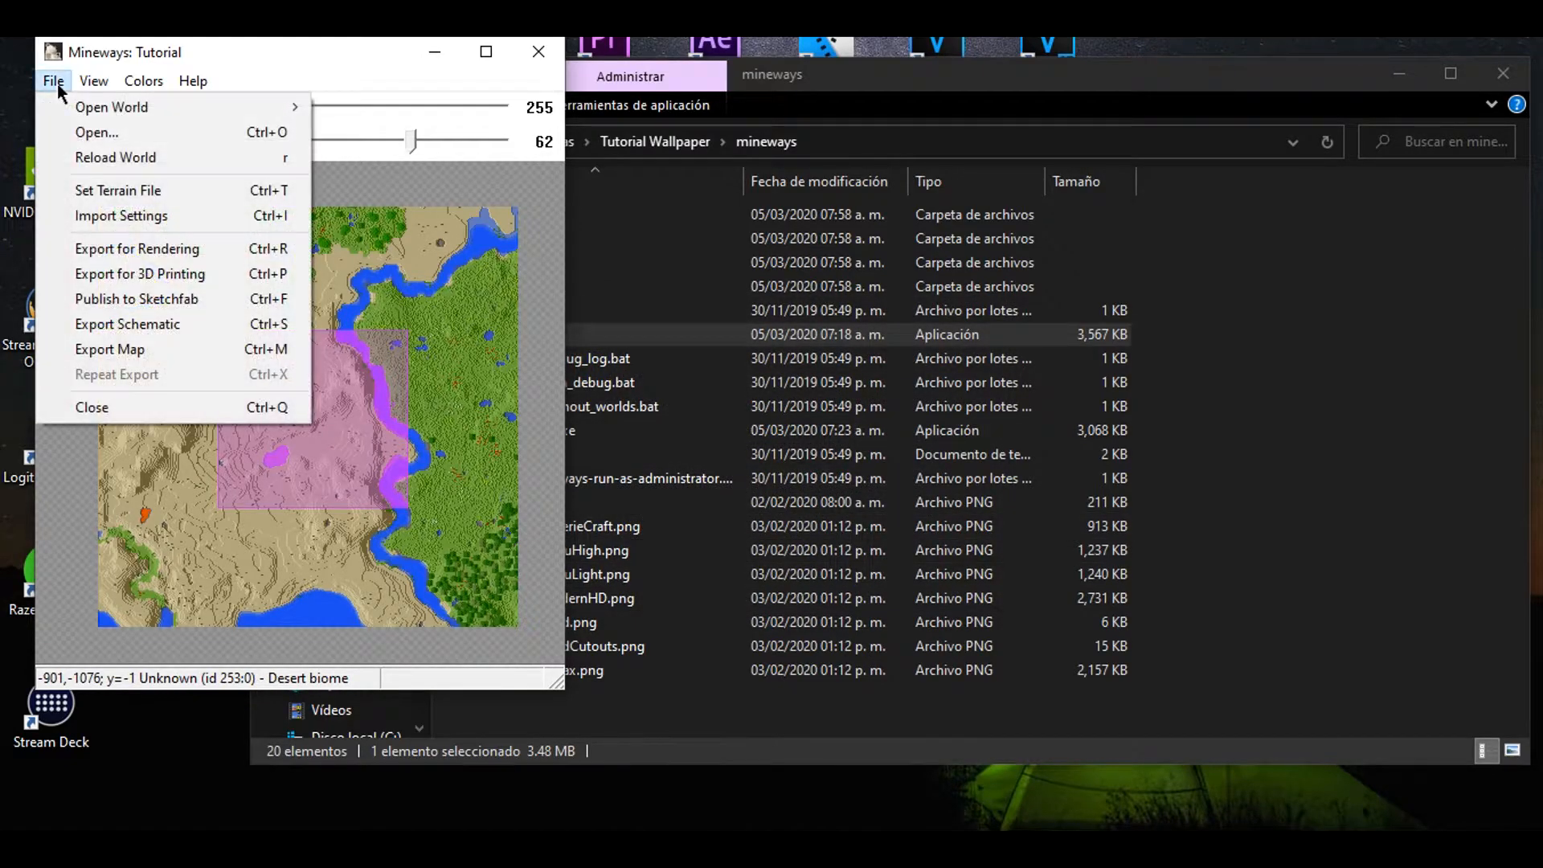
mouse_move(67, 115)
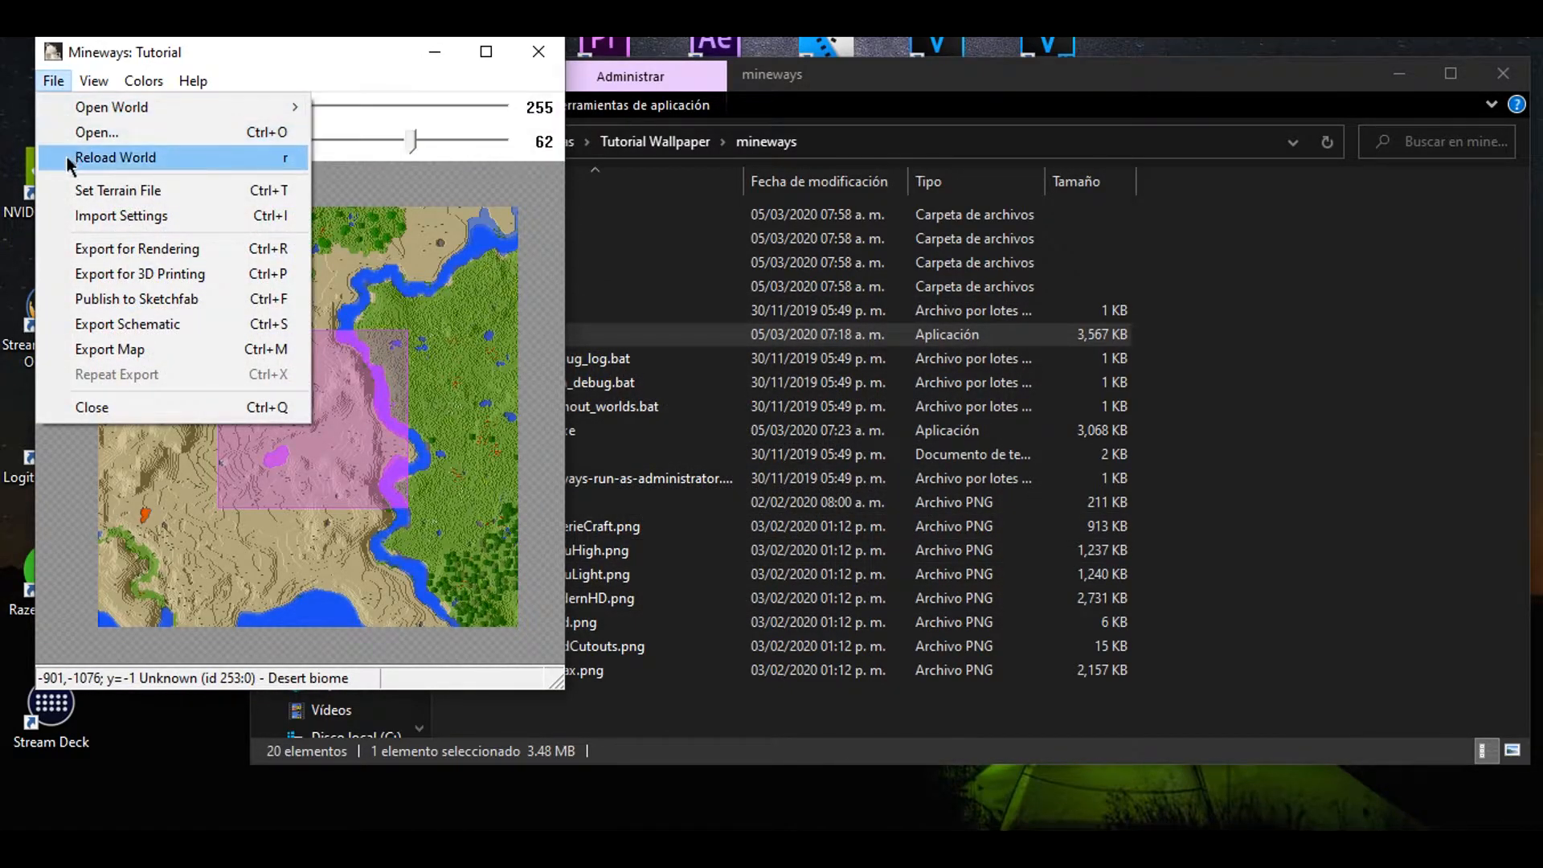
click(91, 193)
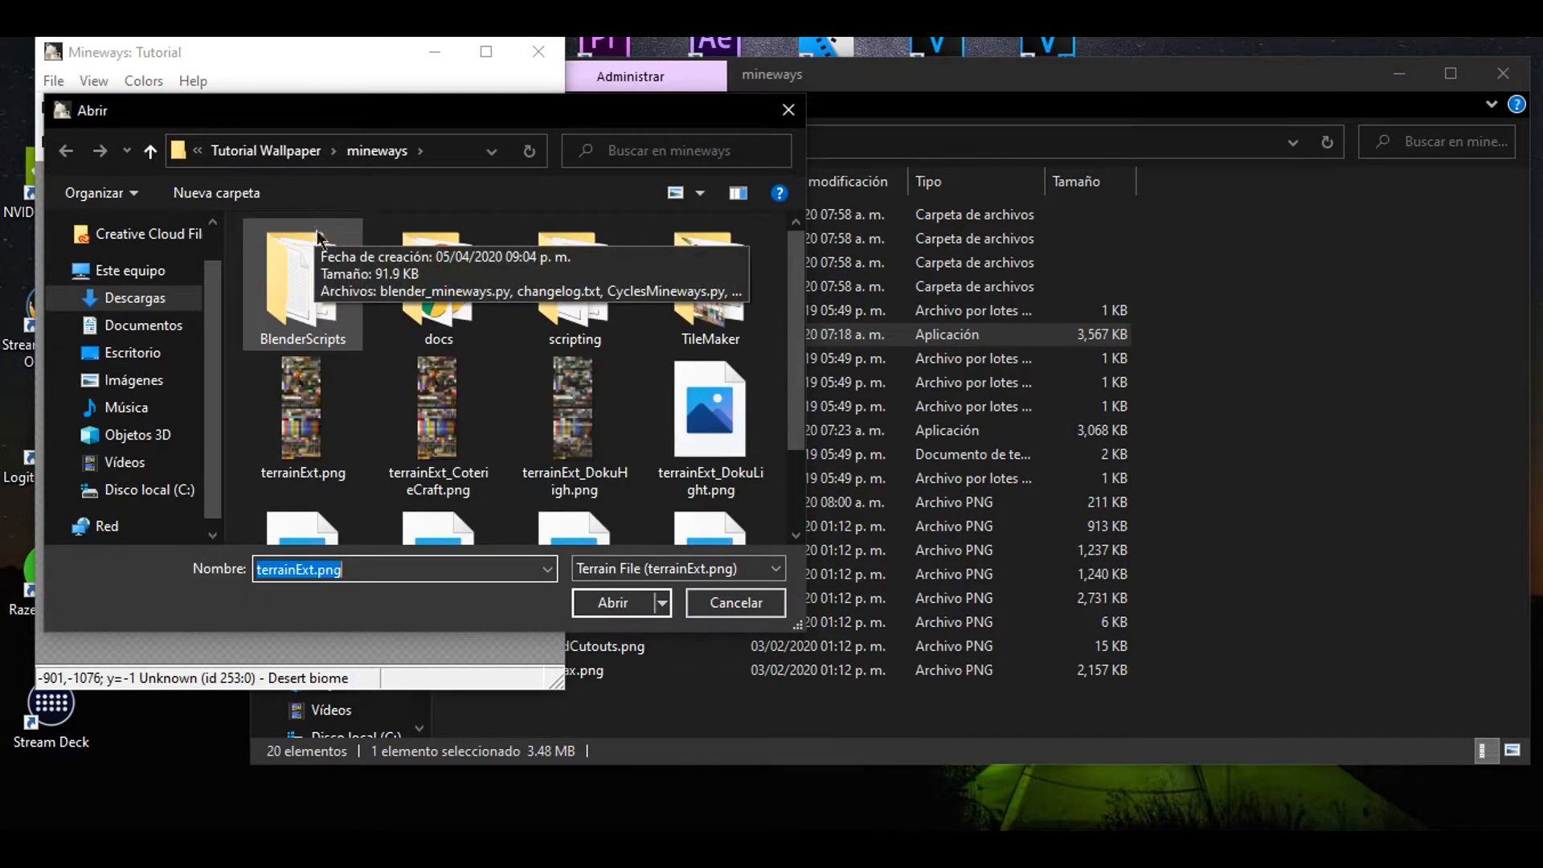
scroll(393, 372, down, 1)
scroll(394, 371, up, 1)
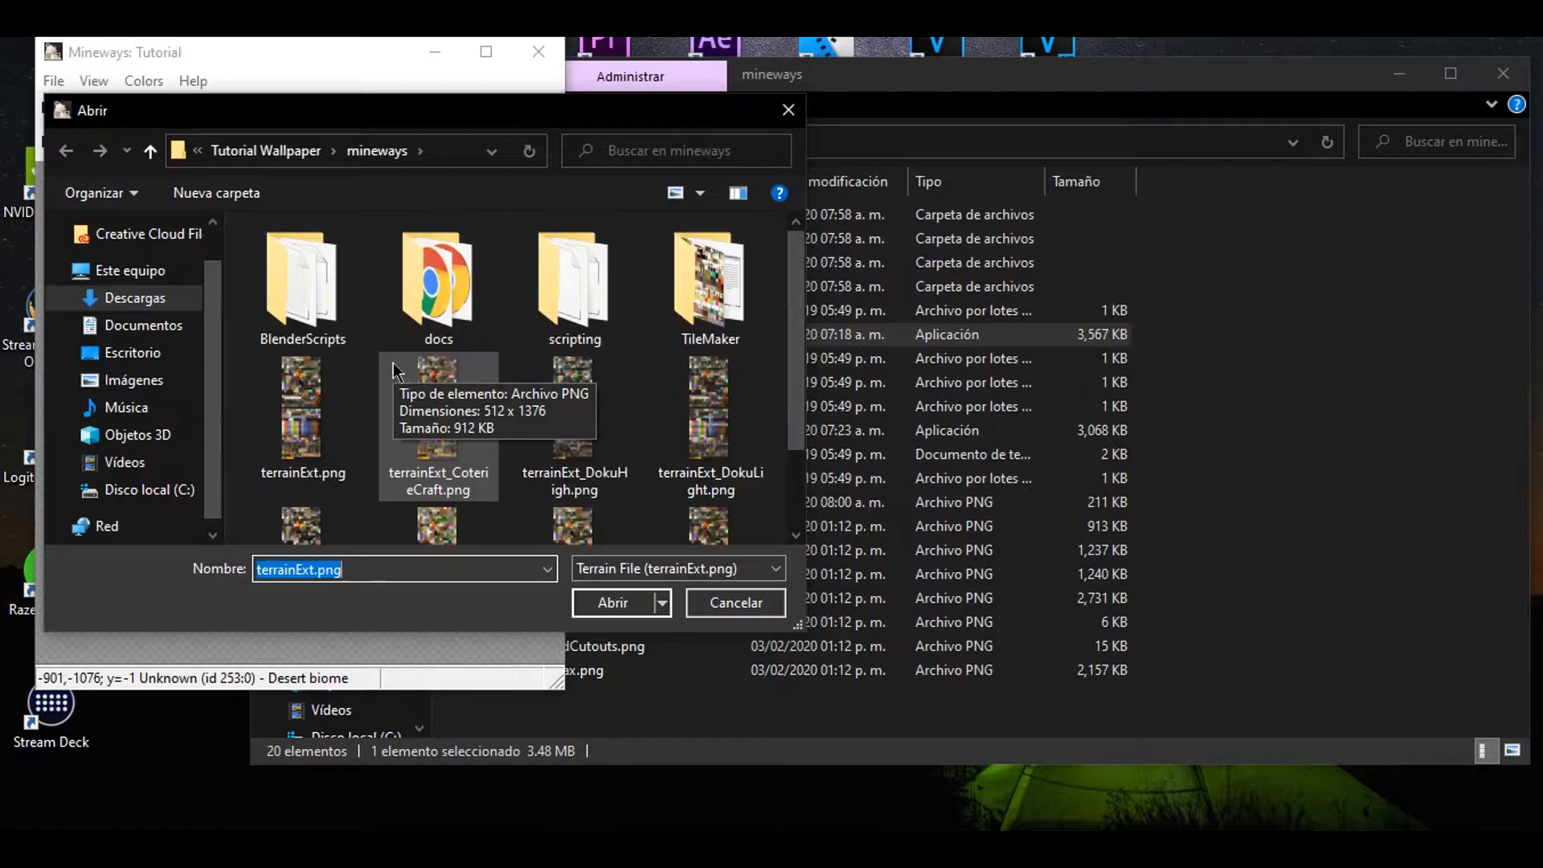
double_click(302, 408)
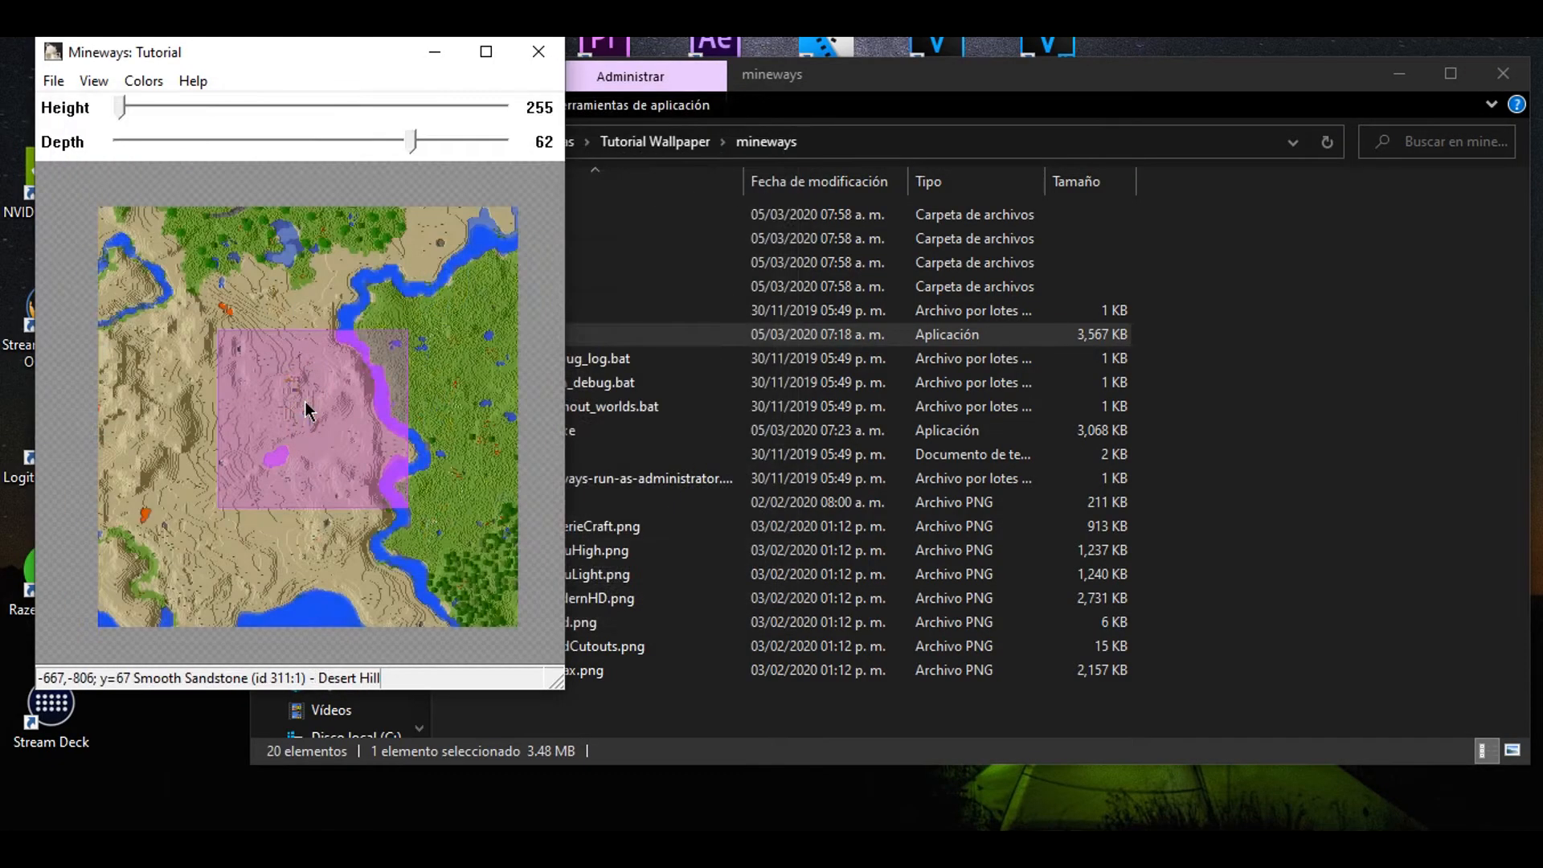
- Start an export for rendering and create a new folder named tutorial in the mineways folder
click(56, 82)
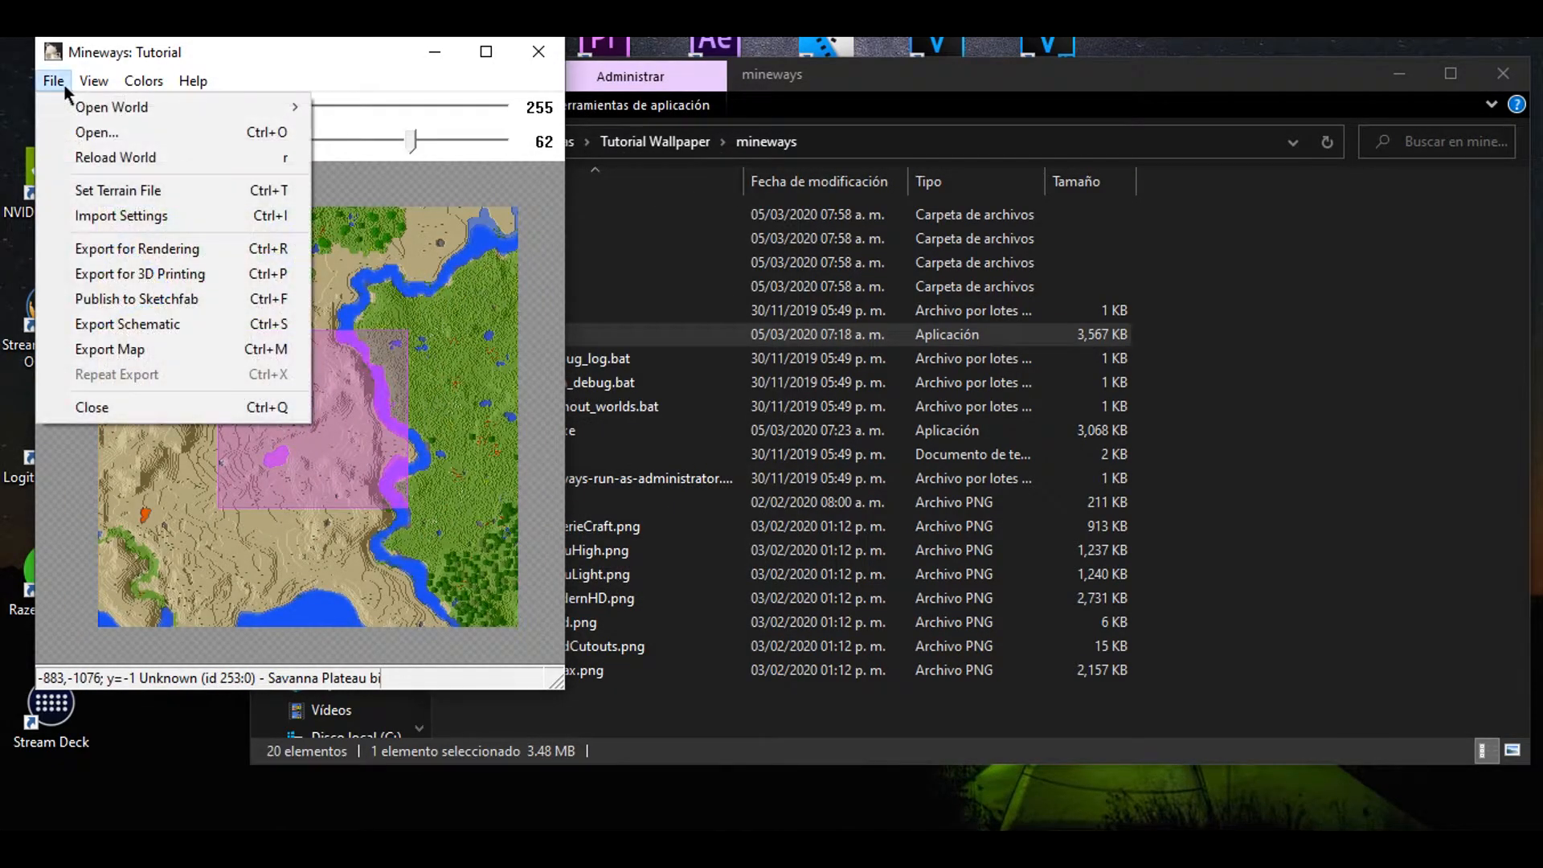
click(154, 251)
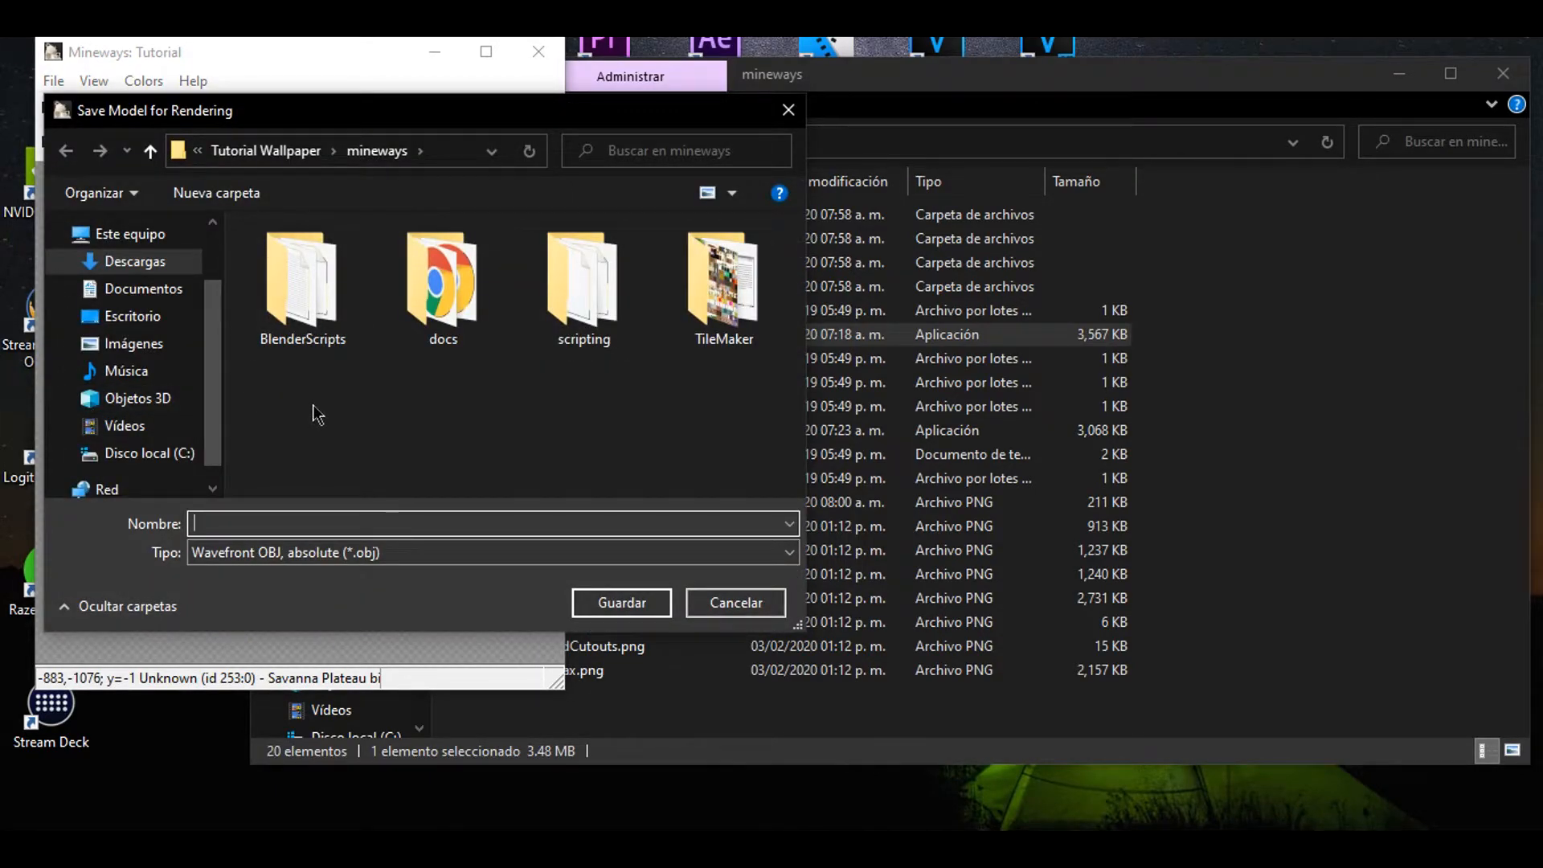
right_click(317, 406)
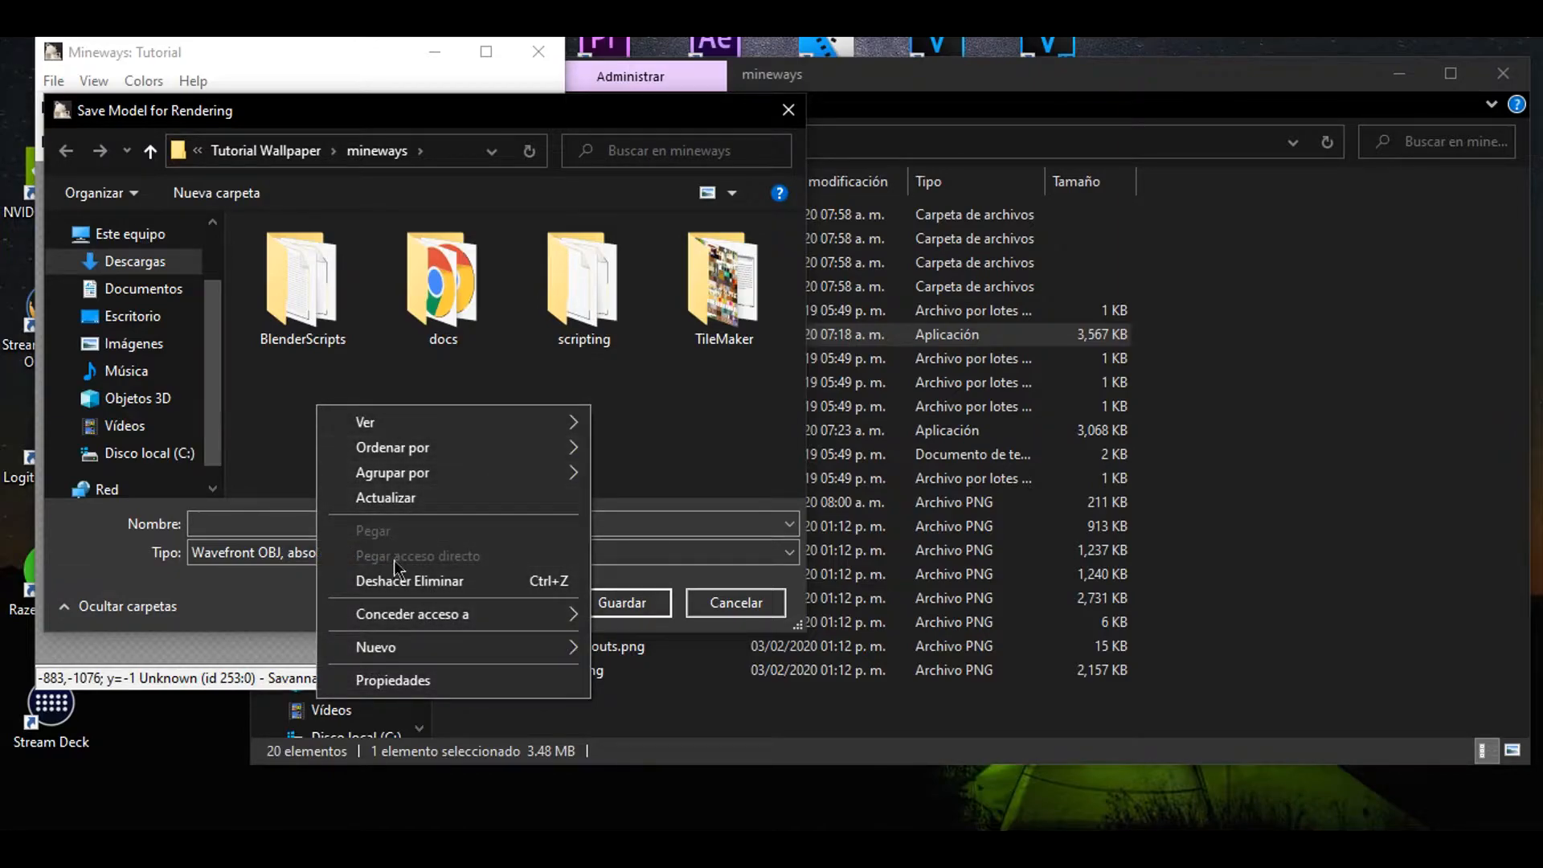
mouse_move(392, 649)
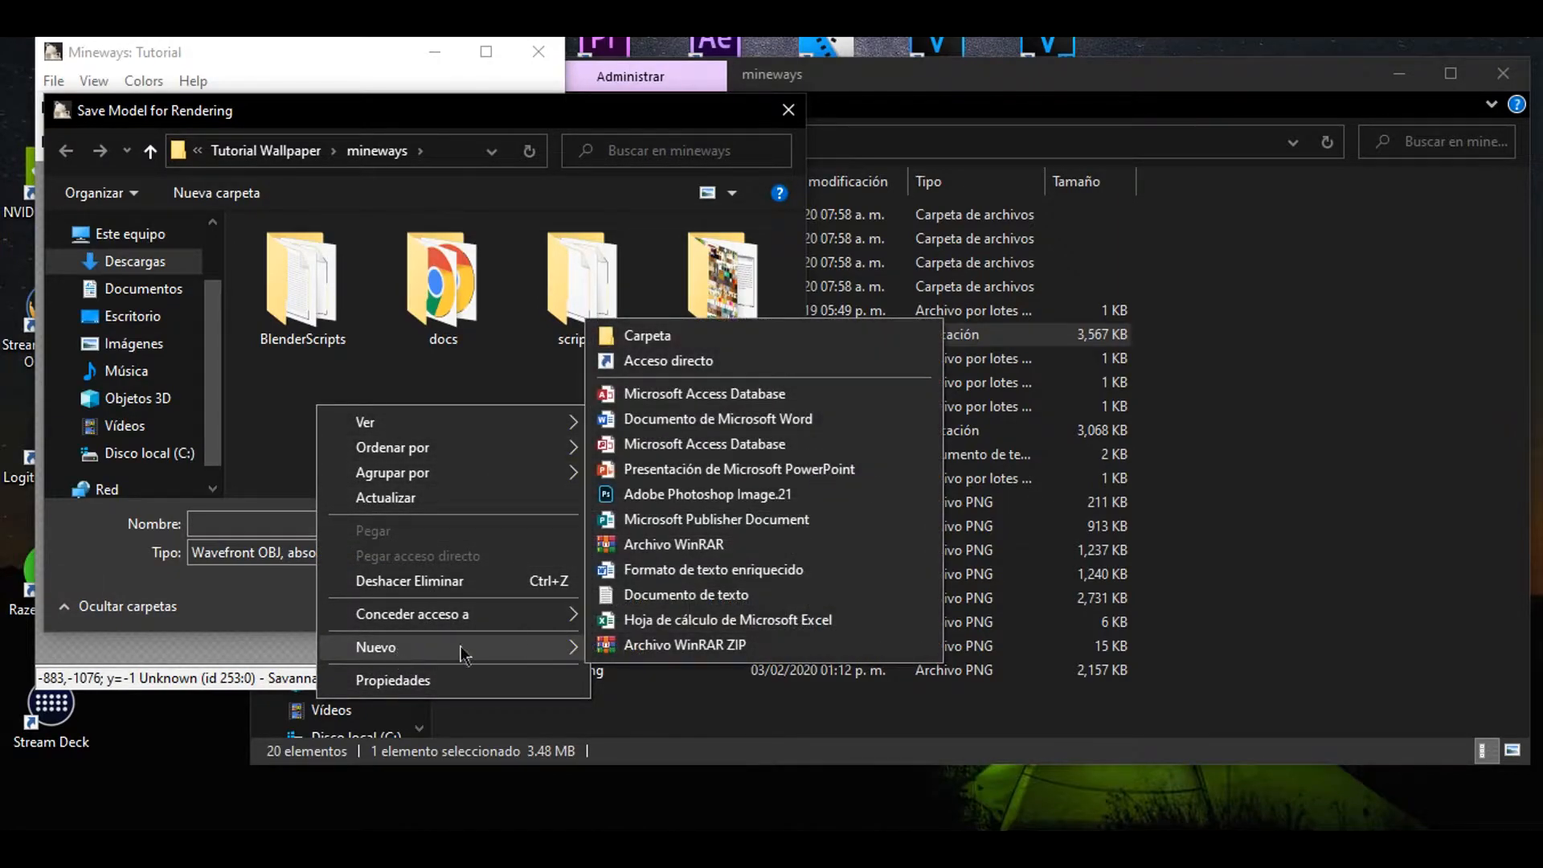
click(667, 336)
text(tutorial)
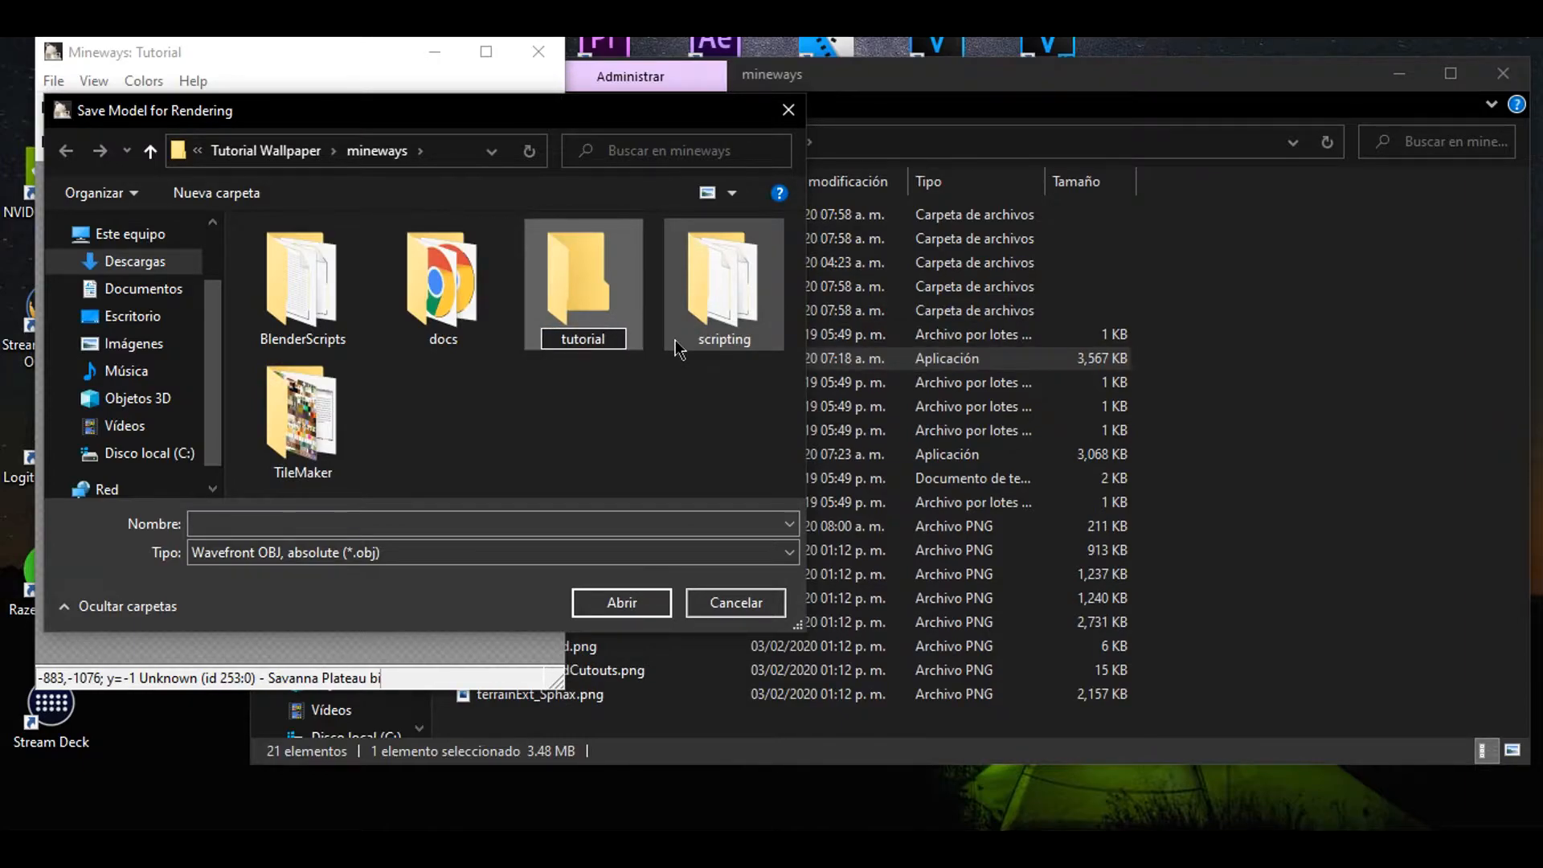
key(Return)
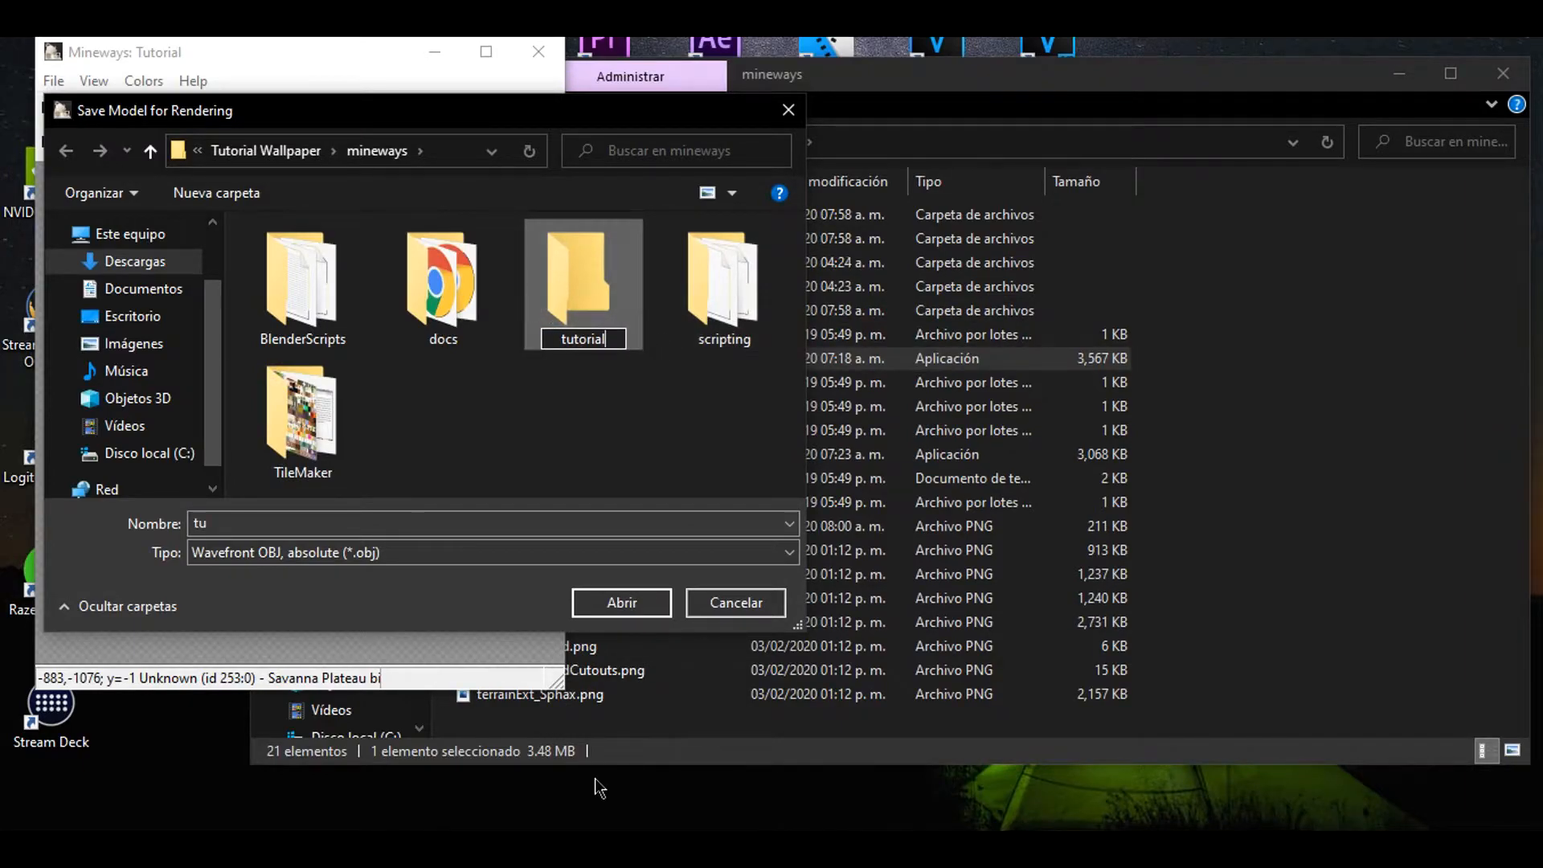
- Move the tutorial folder up into the Tutorial Wallpaper folder and open it as the save location
text(tu)
drag(306, 471, 279, 157)
click(280, 152)
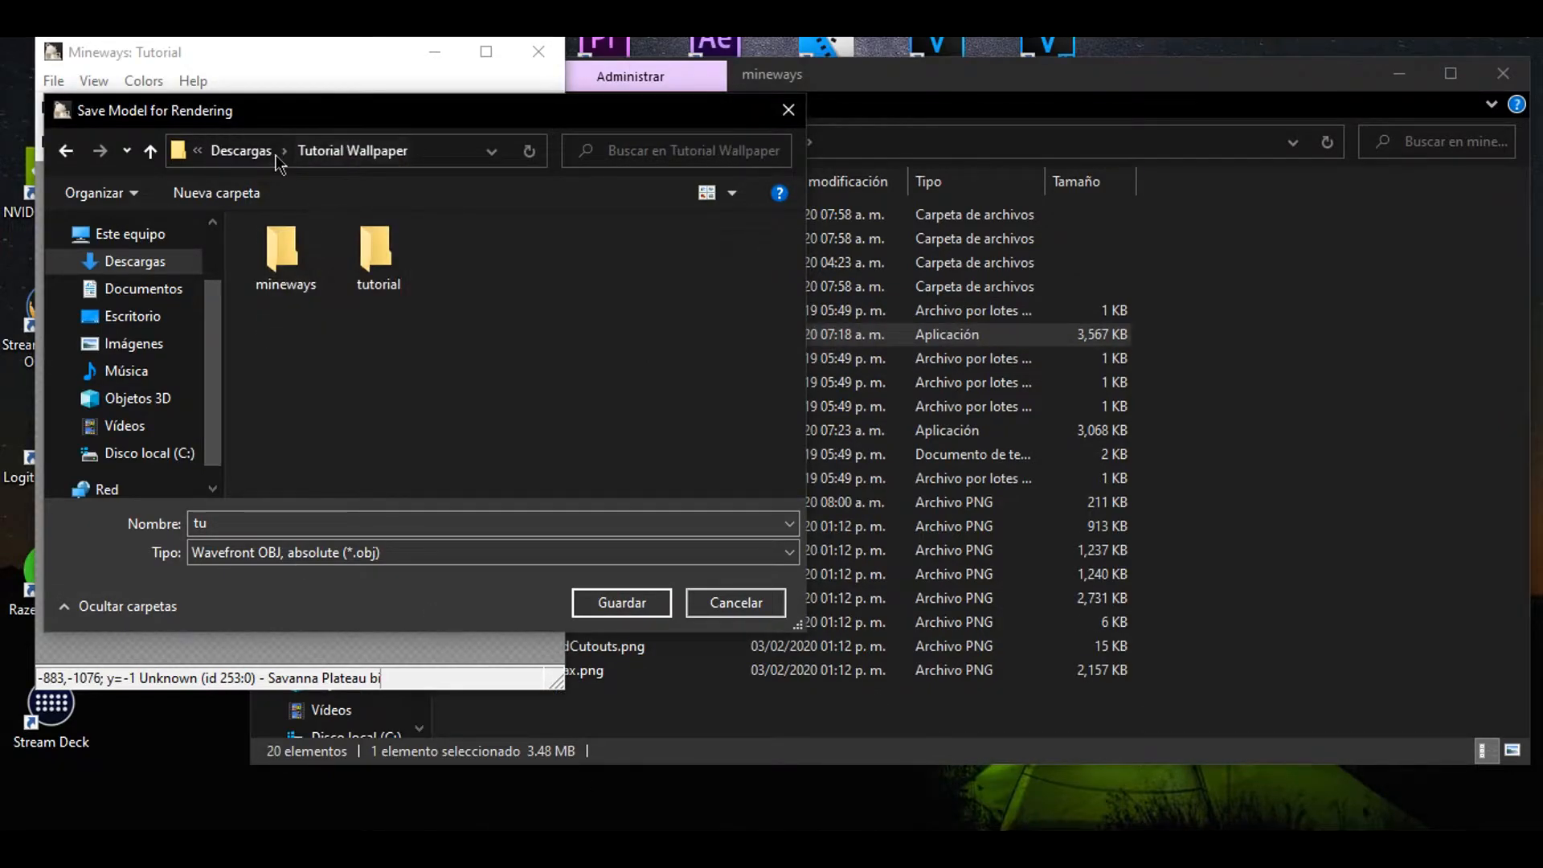
double_click(385, 261)
- Export the selected area as an absolute Wavefront OBJ named mapa with the existing export settings, and close Mineways
double_click(396, 525)
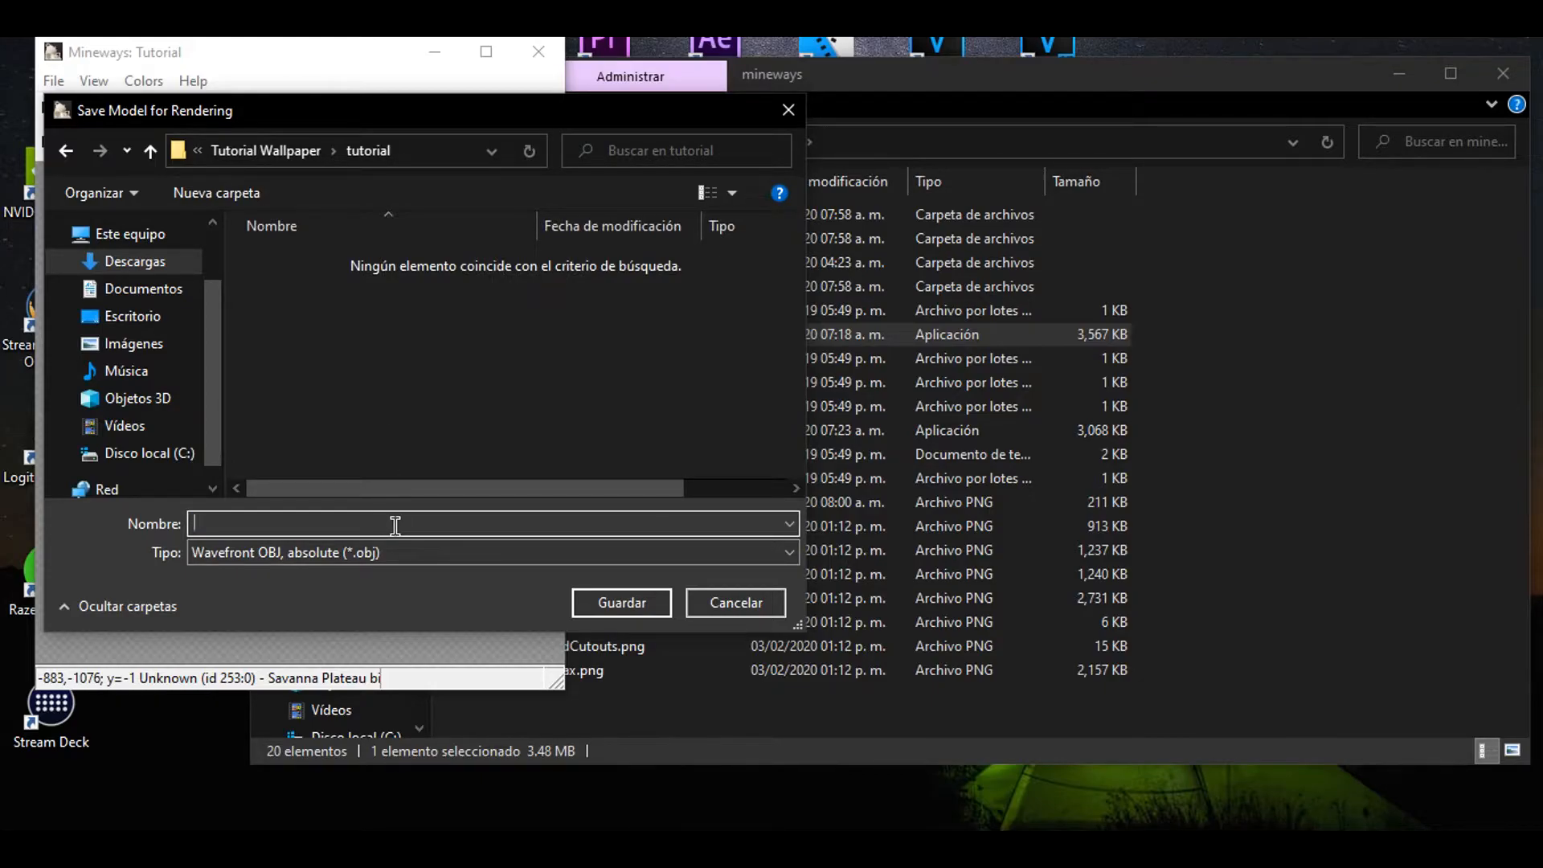
text(mapa)
key(Return)
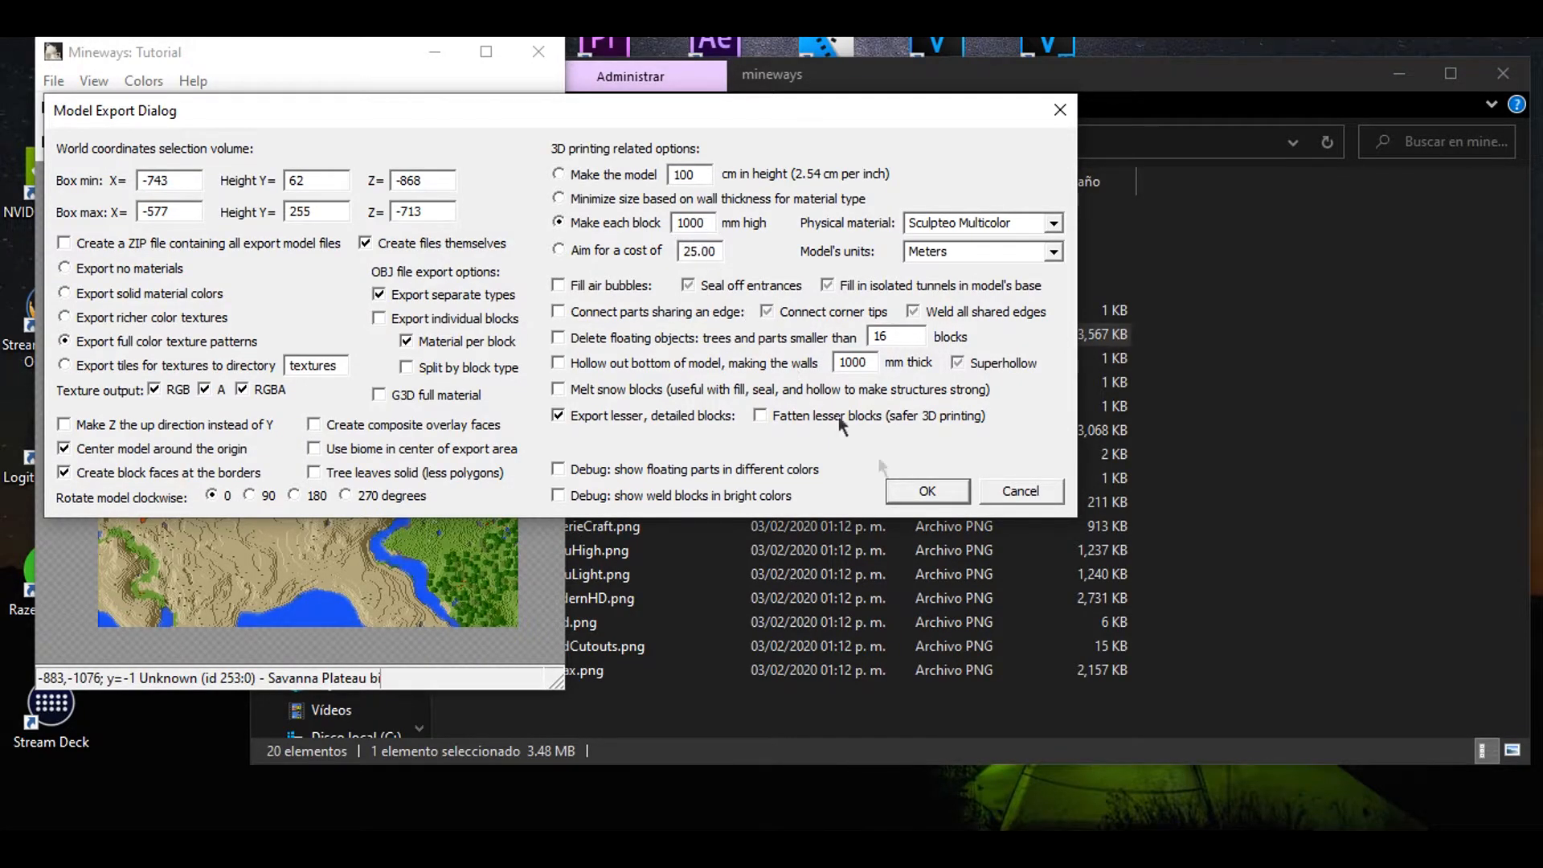
click(928, 492)
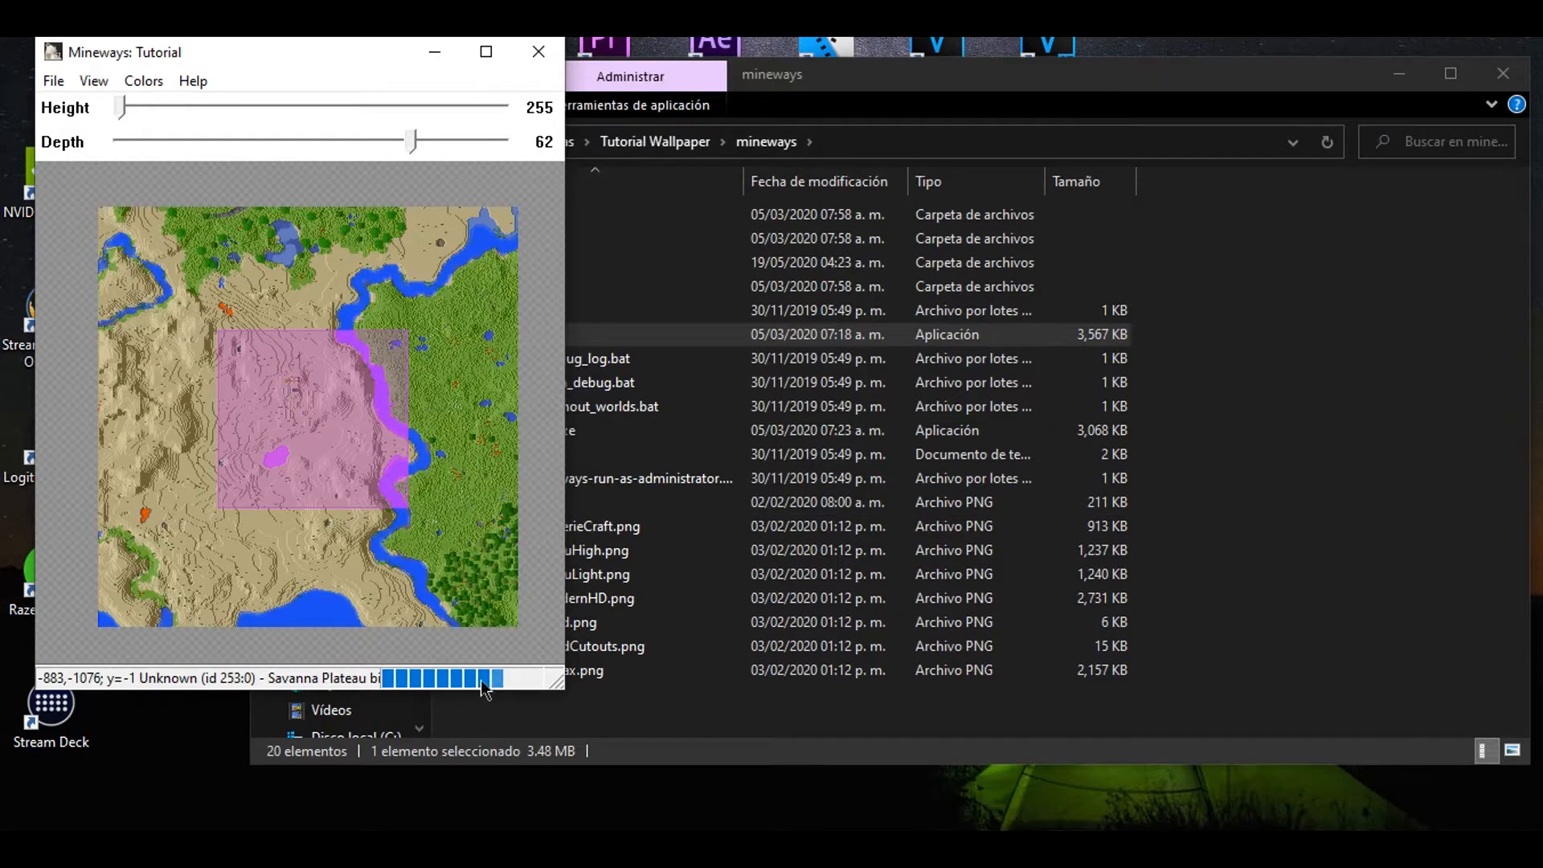
click(536, 55)
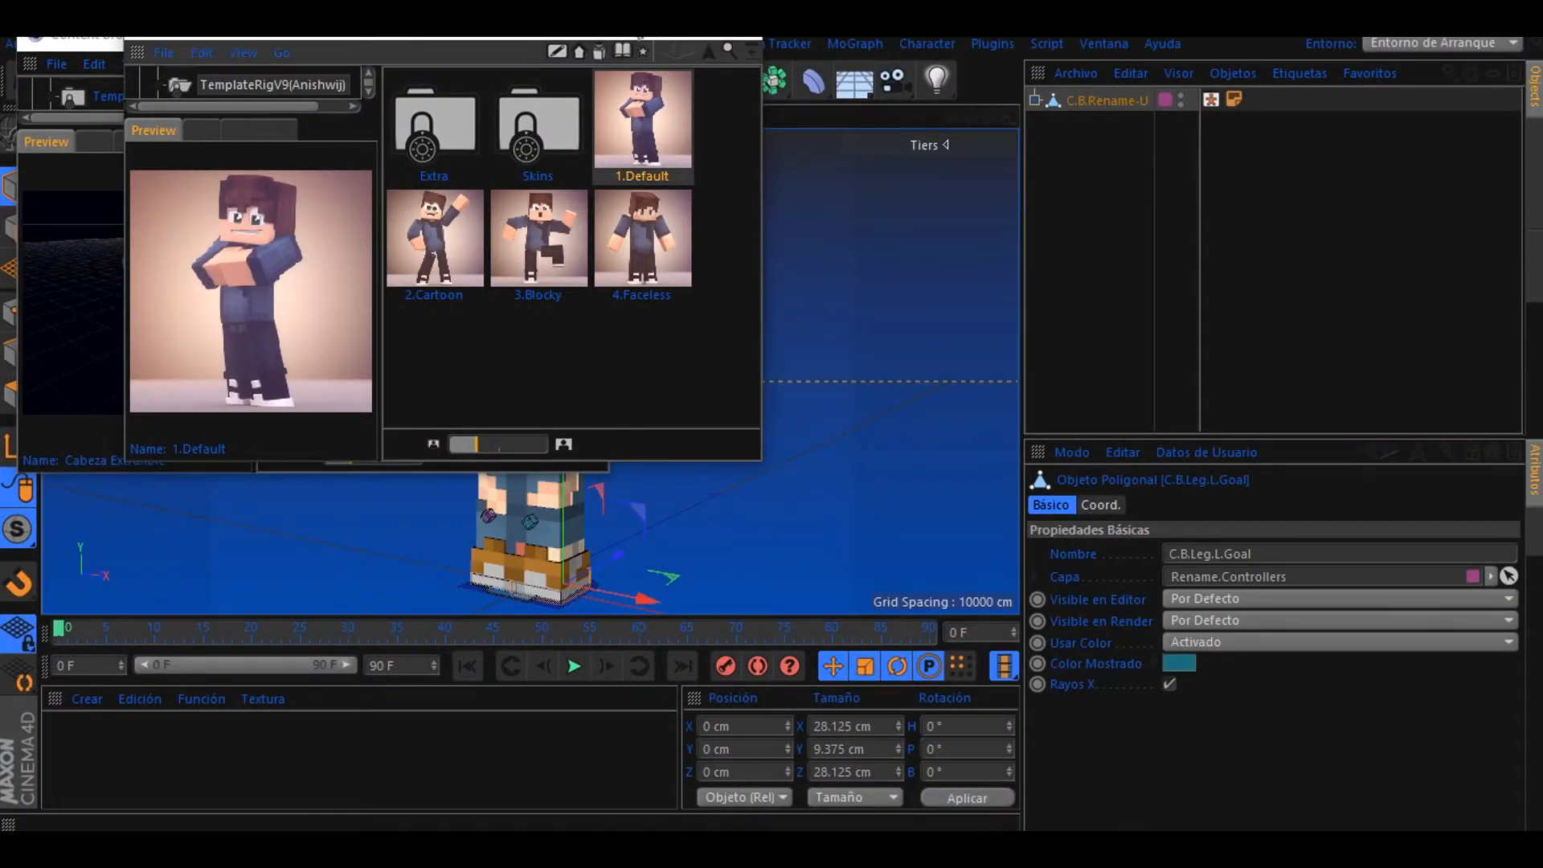
- In Cinema 4D, minimize the content browser windows and merge mapa.obj from the tutorial folder at a scale of 1000 centimetres
click(670, 46)
click(524, 46)
click(24, 43)
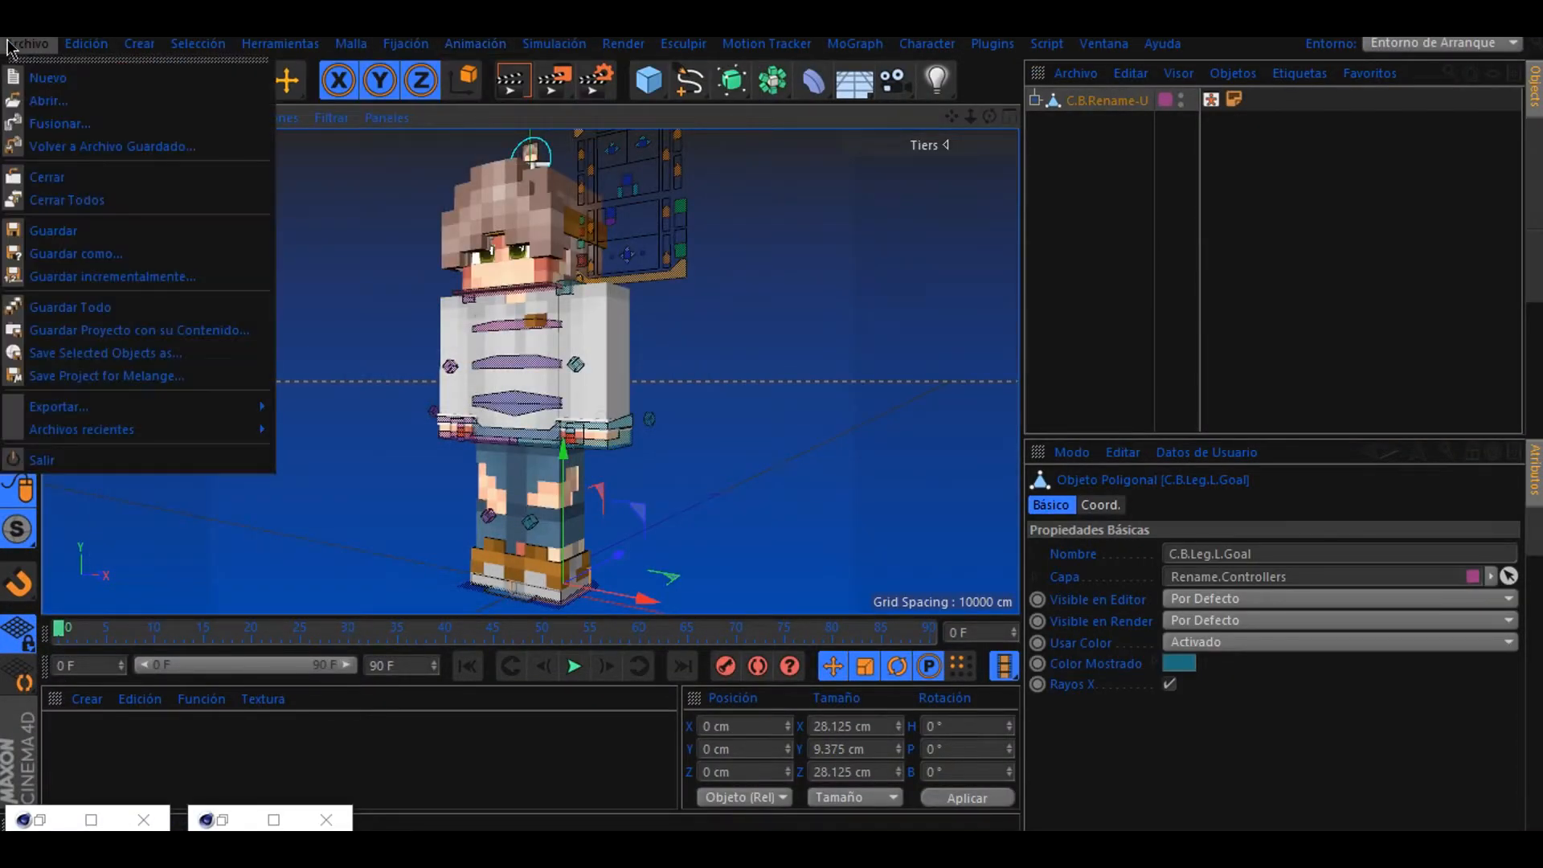
click(69, 125)
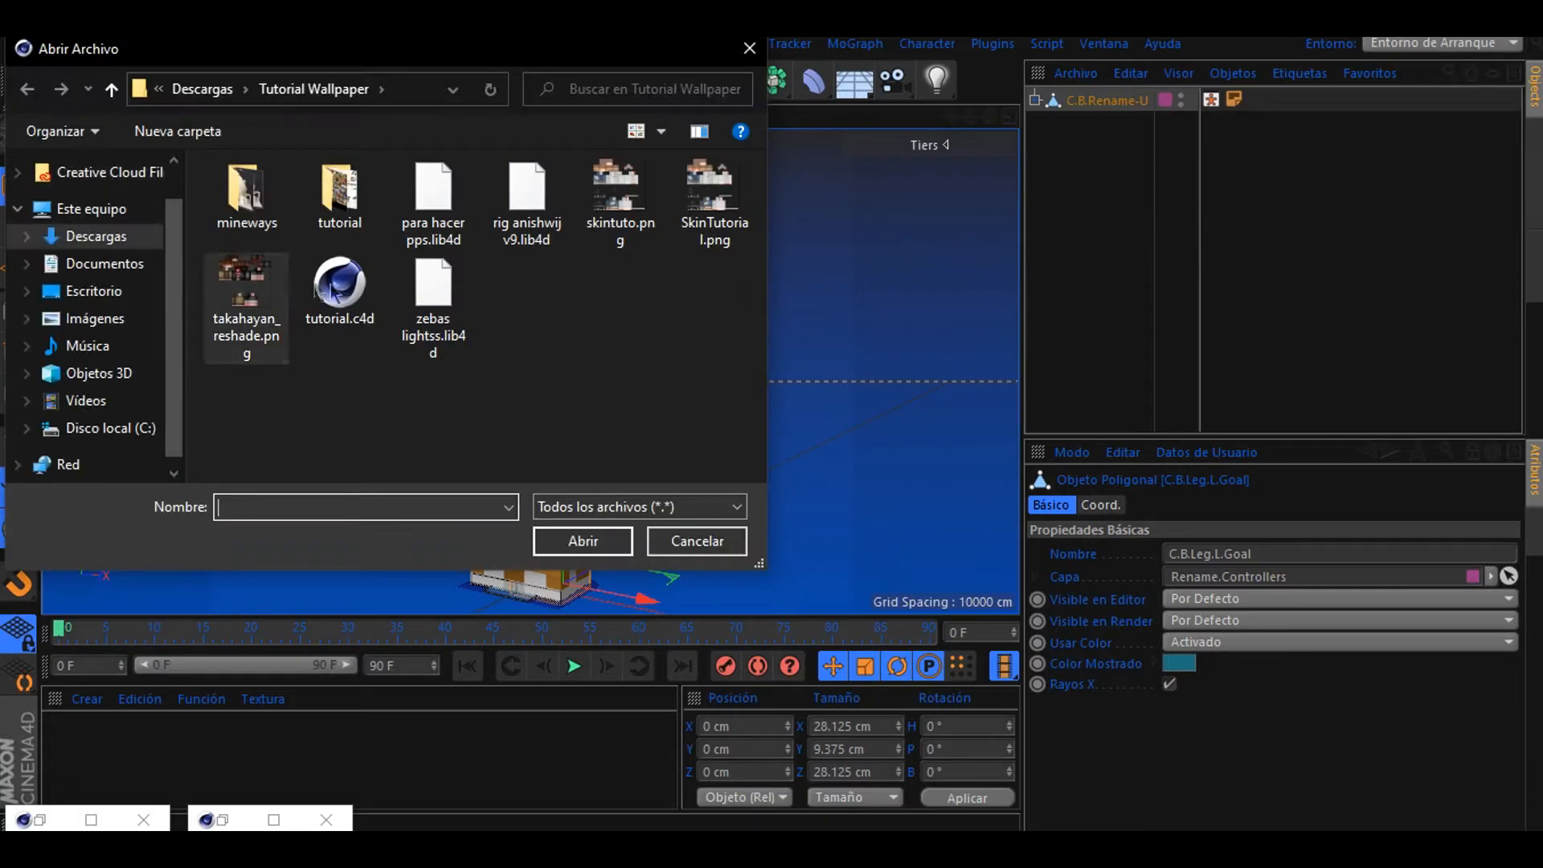
double_click(342, 211)
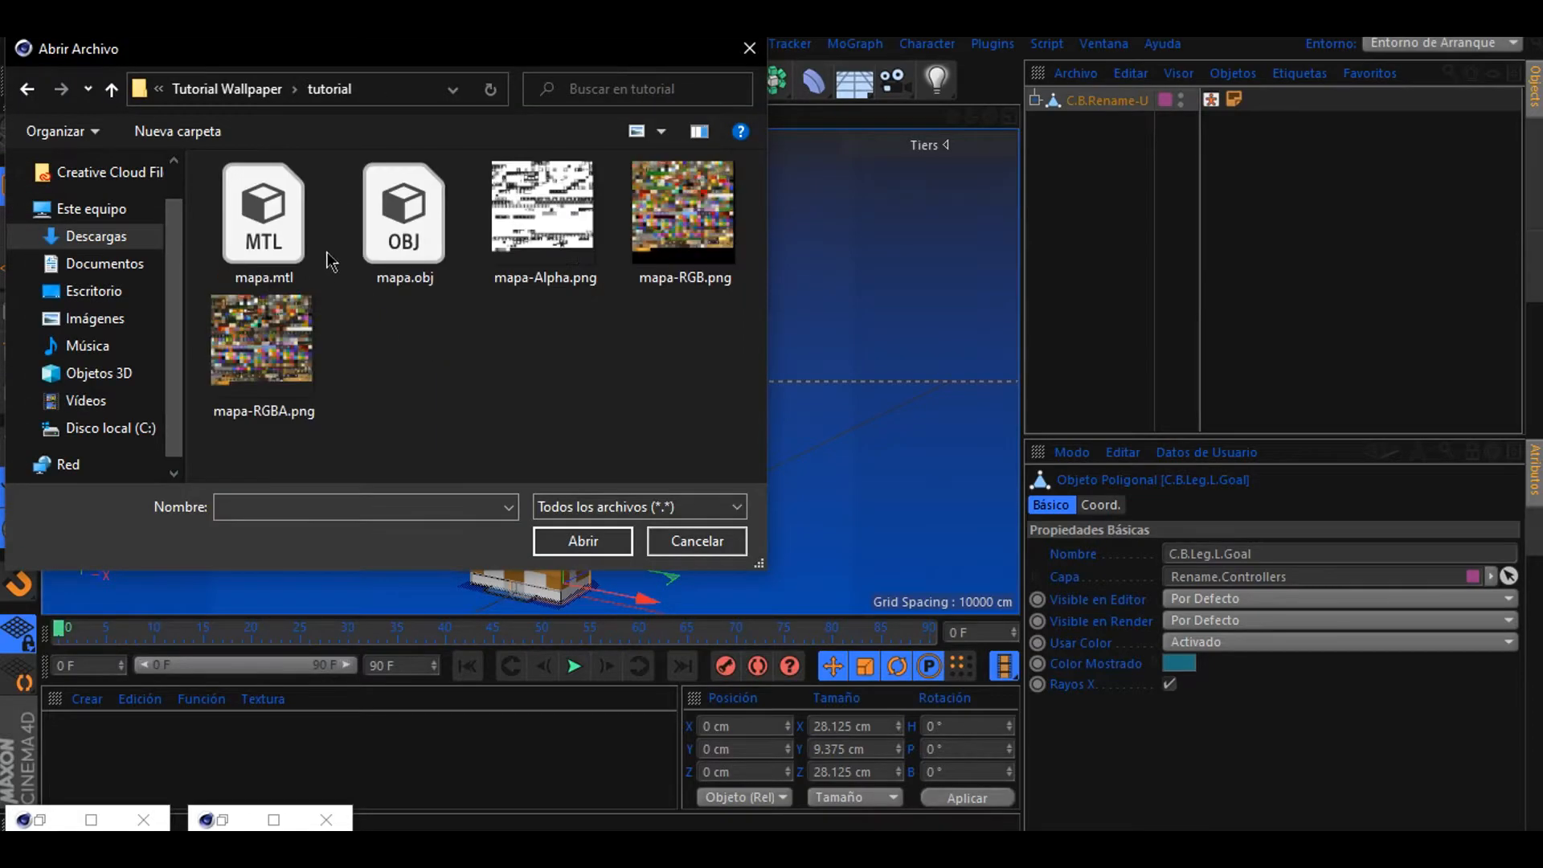
double_click(404, 233)
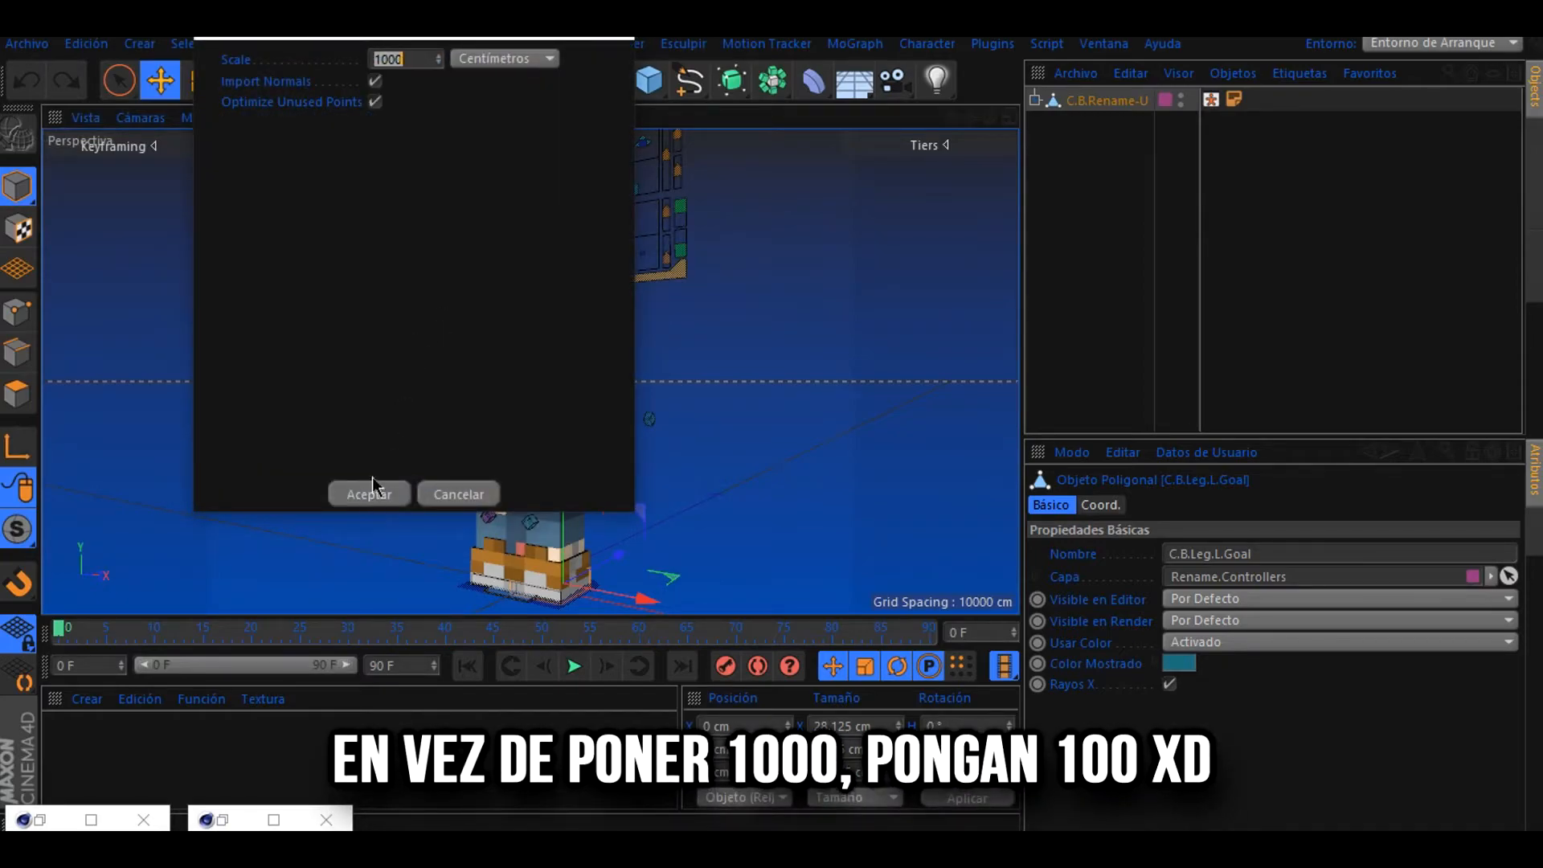
click(372, 490)
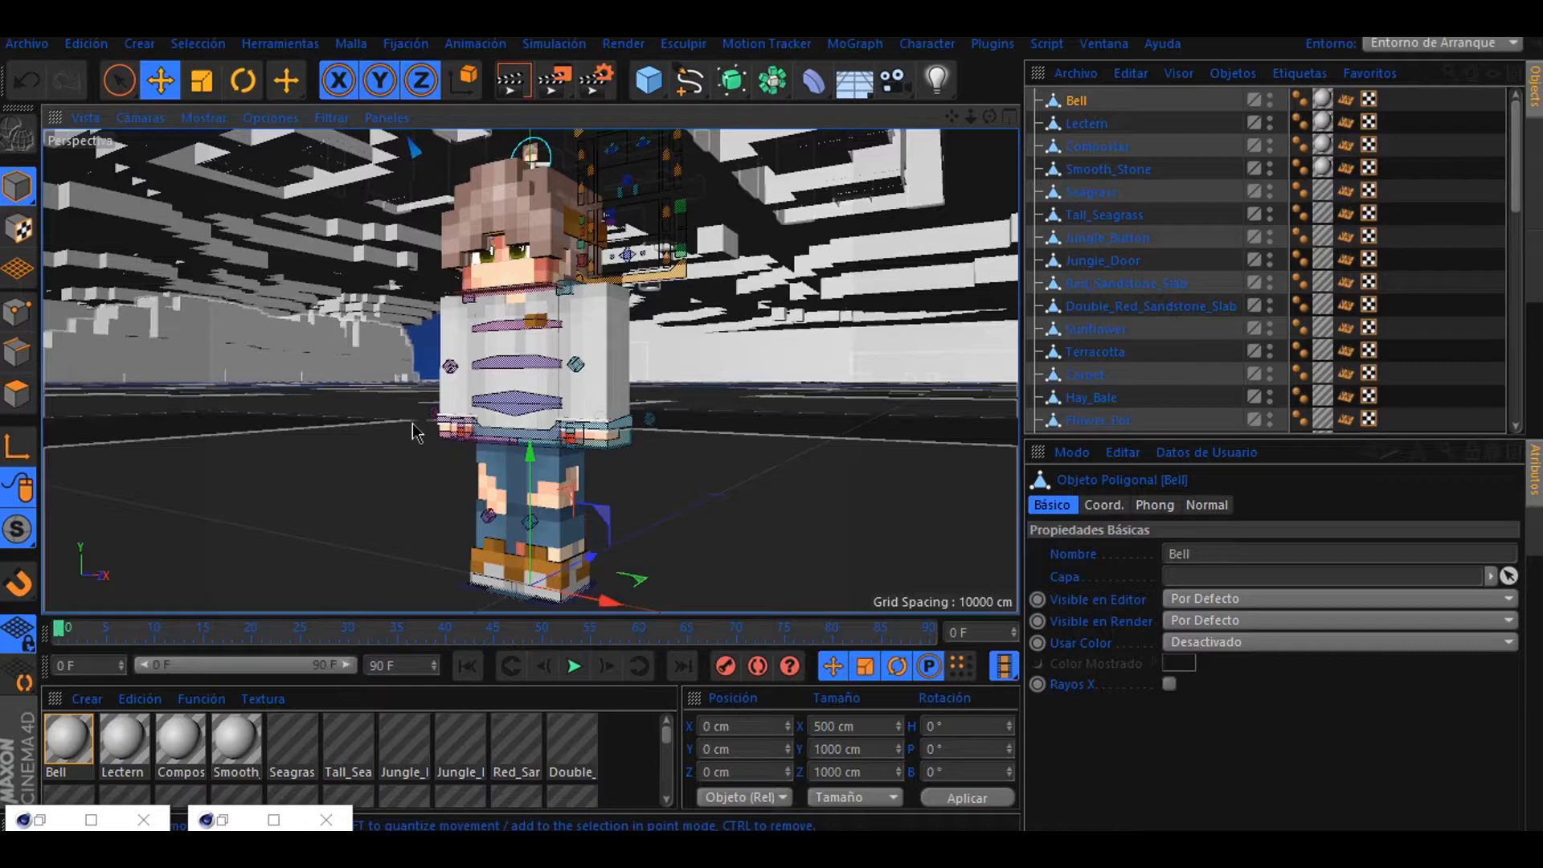
- Load mapa-RGB.png as the color texture of all map materials, copying it to the document's directory, and change its sampling option
click(85, 763)
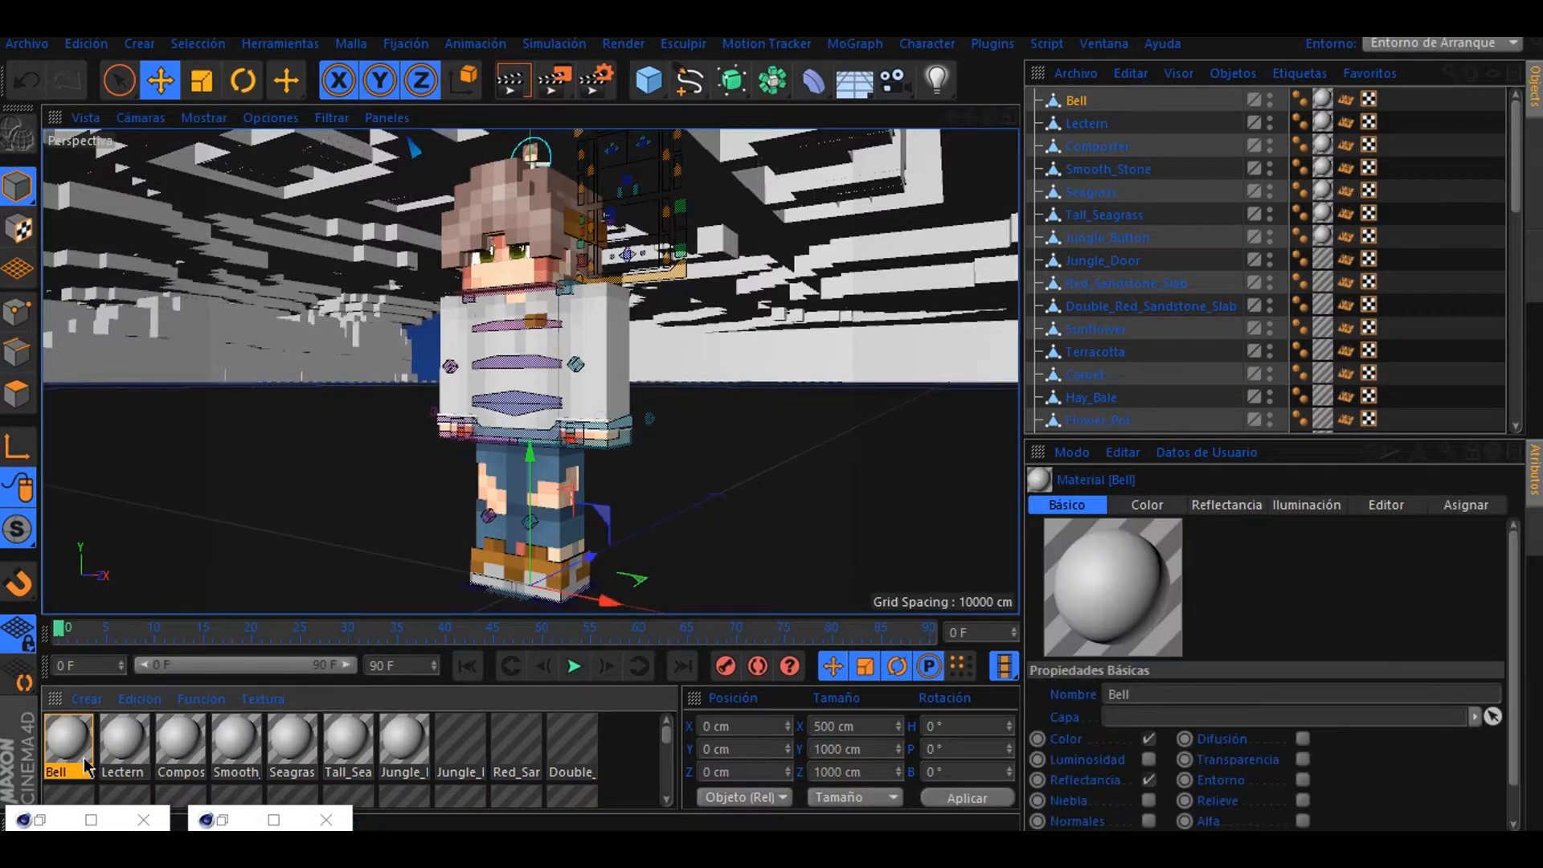
scroll(345, 744, down, 2)
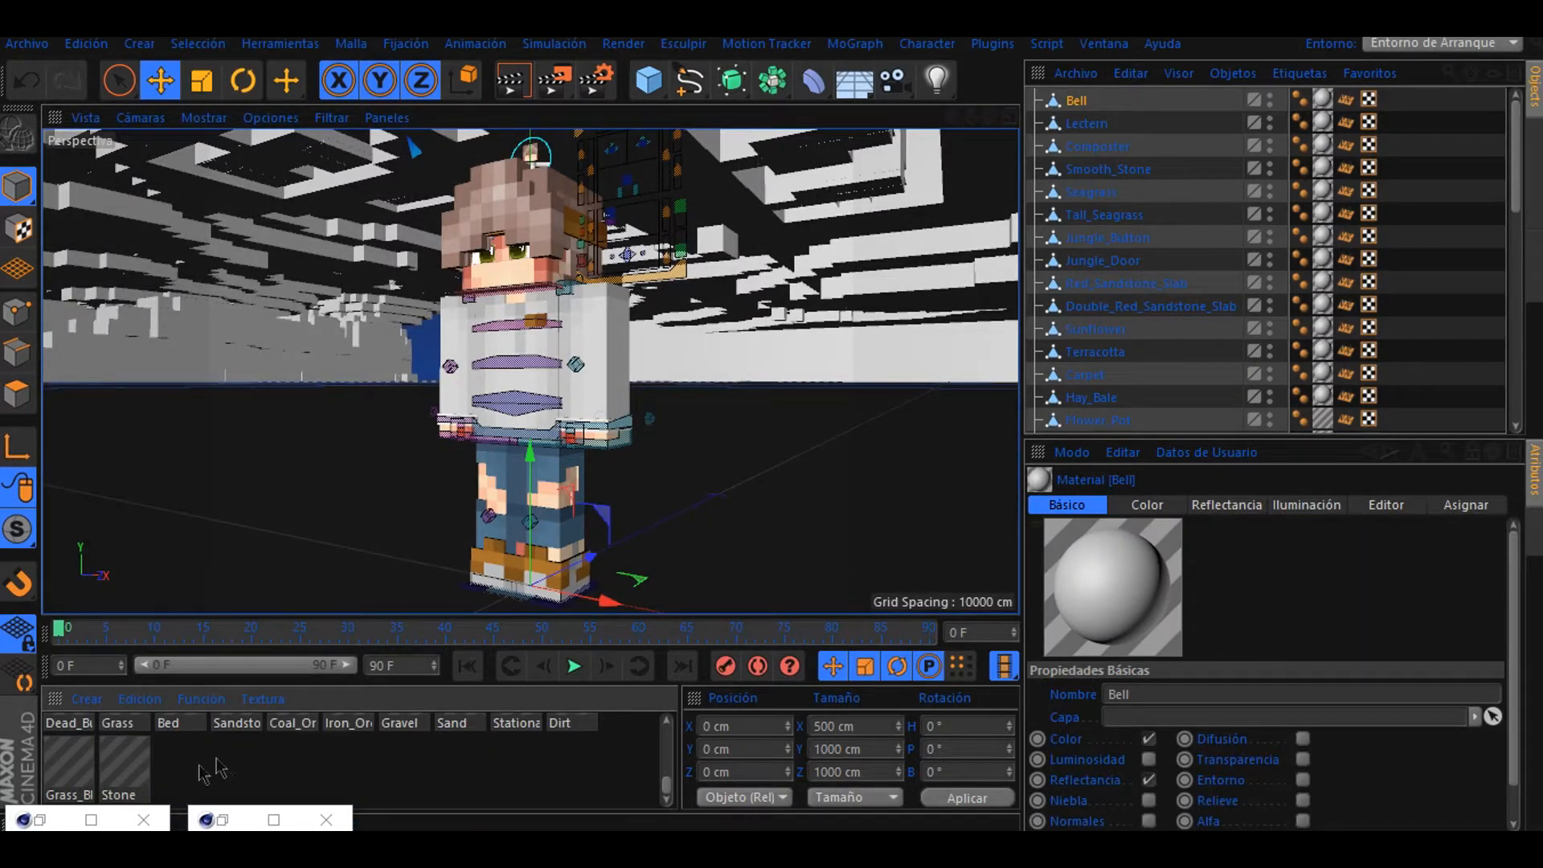
key(ctrl+a)
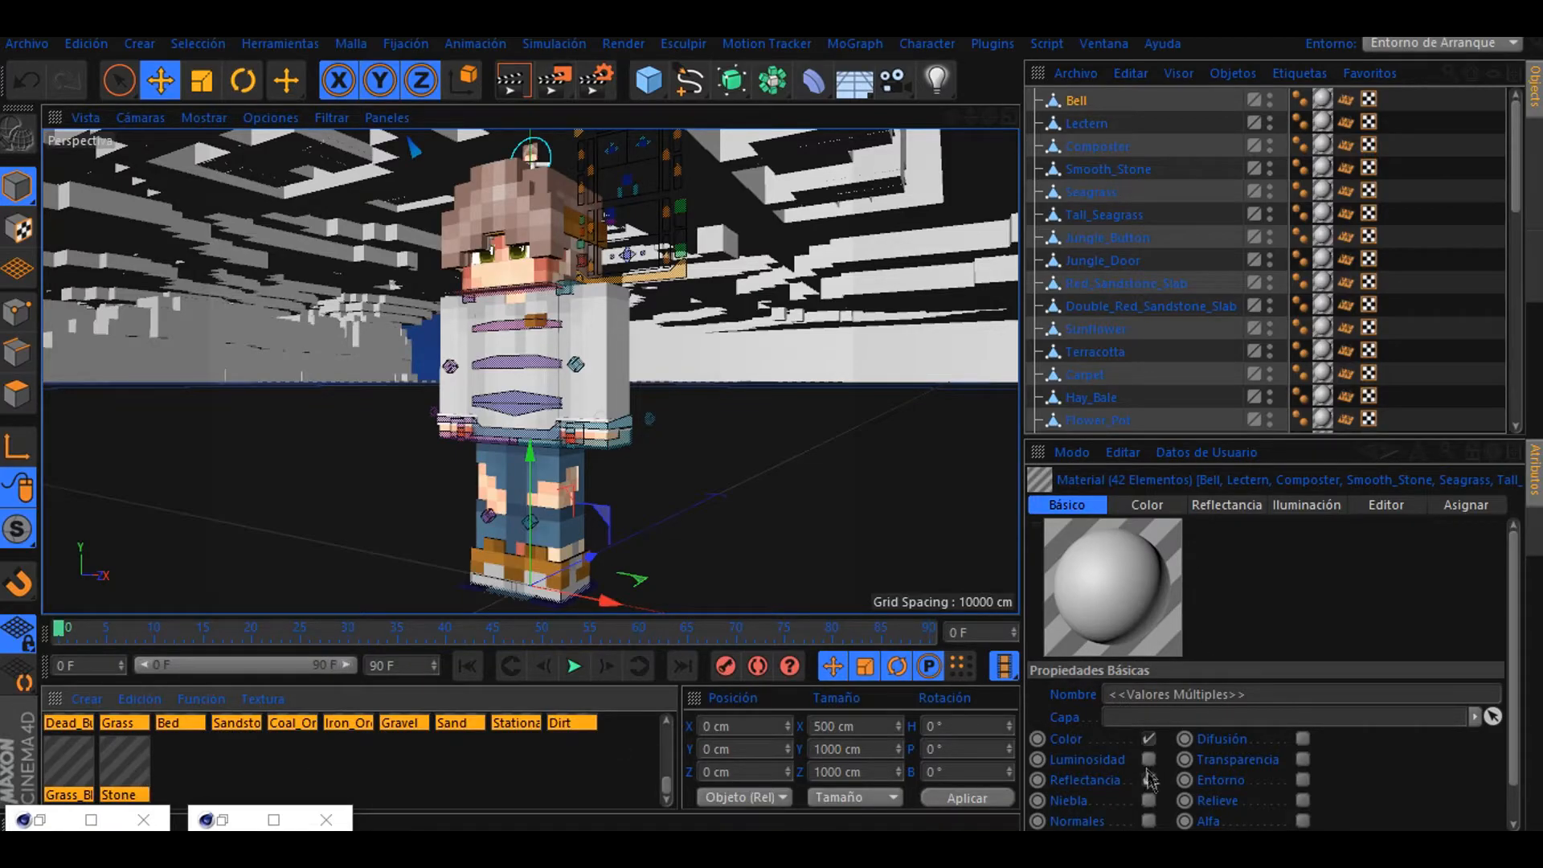
click(1147, 504)
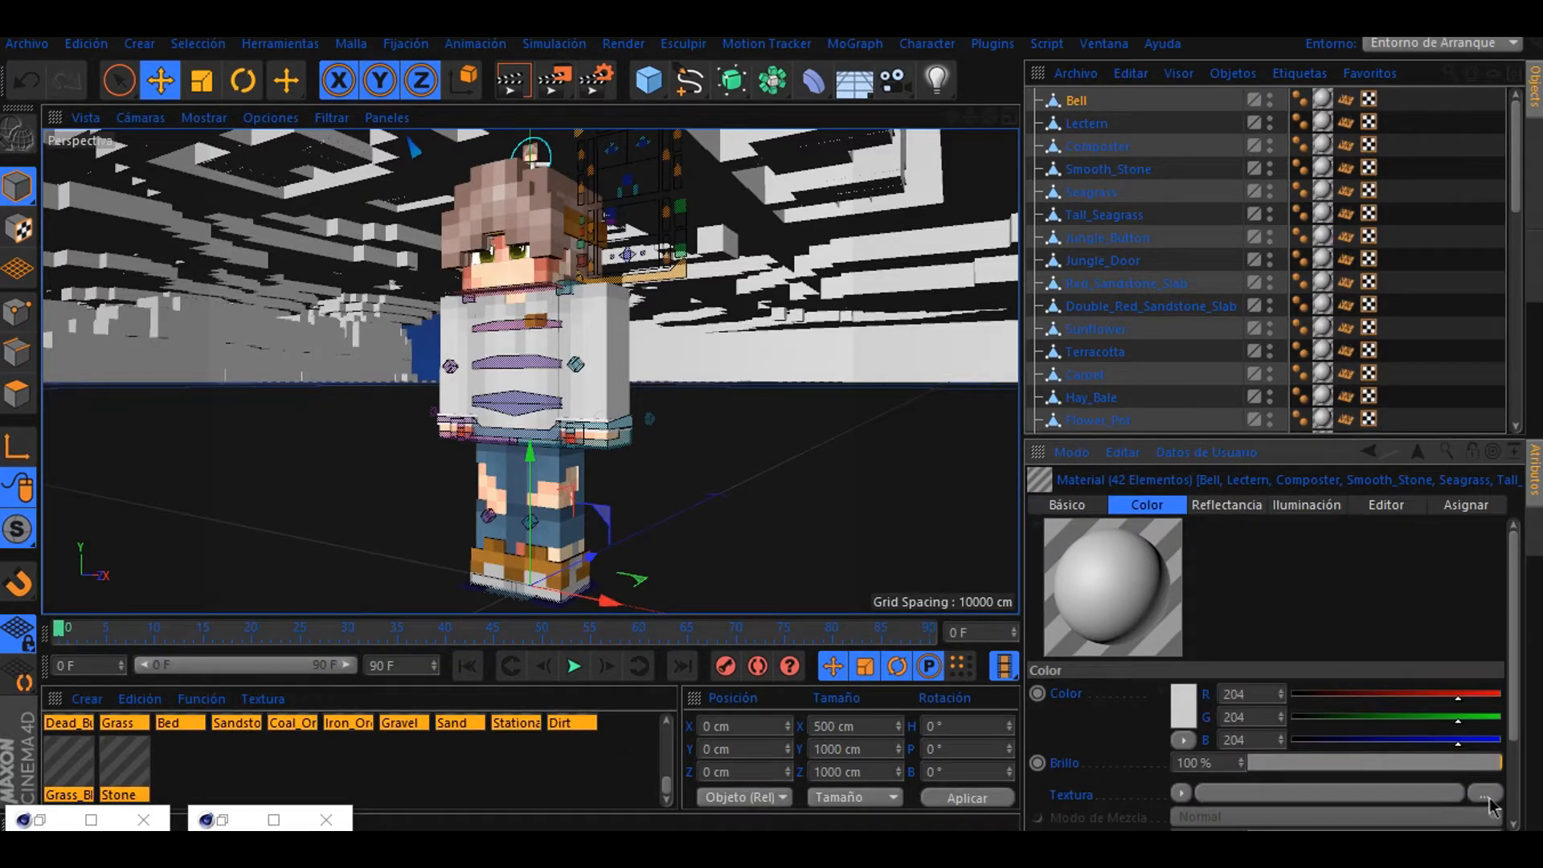
click(1488, 797)
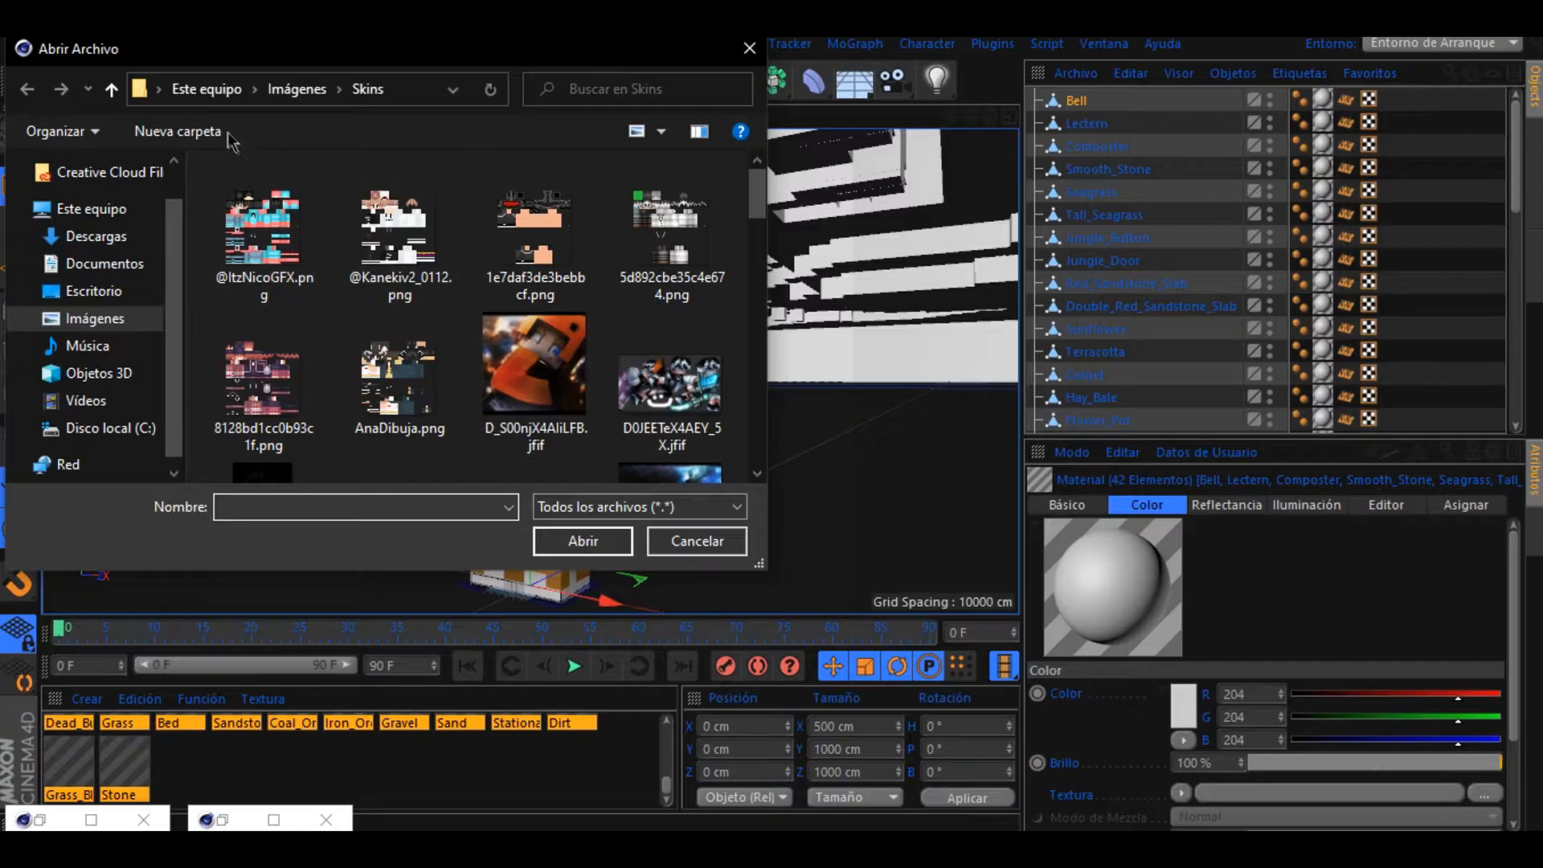
click(95, 236)
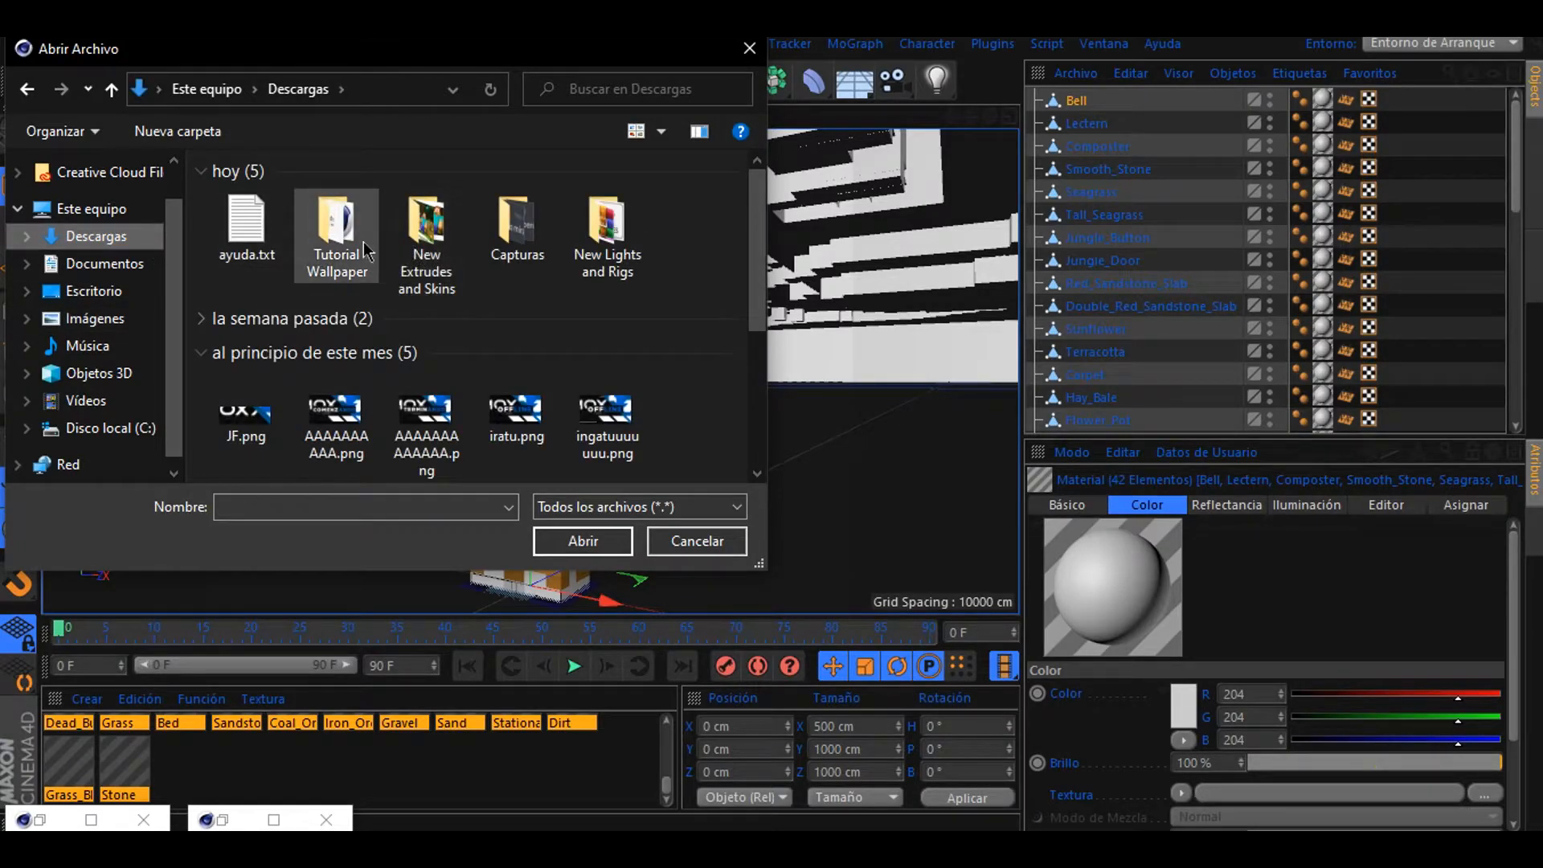
double_click(364, 249)
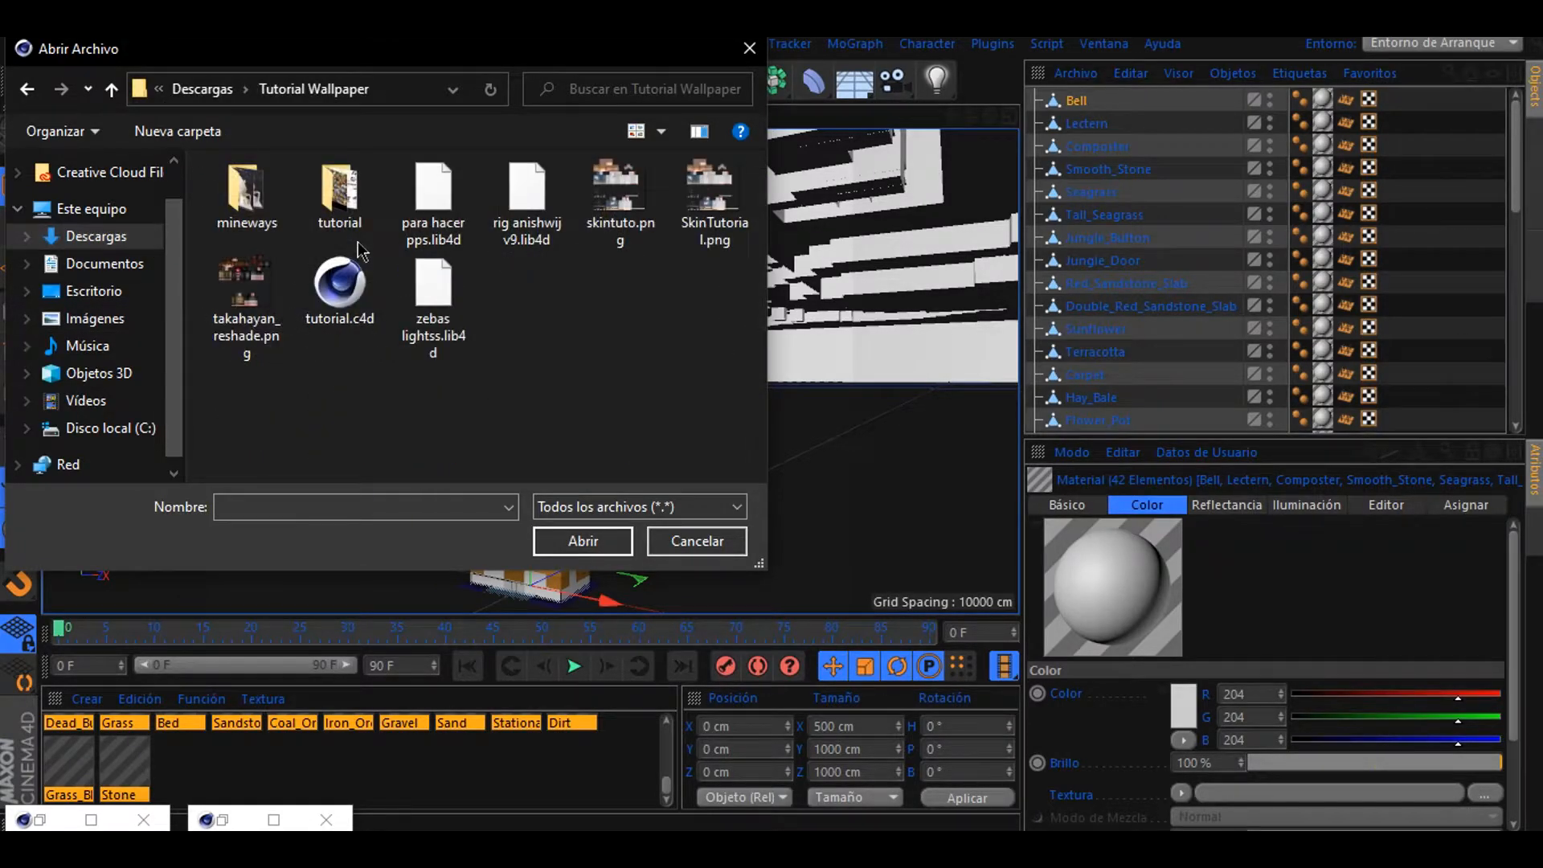
double_click(339, 197)
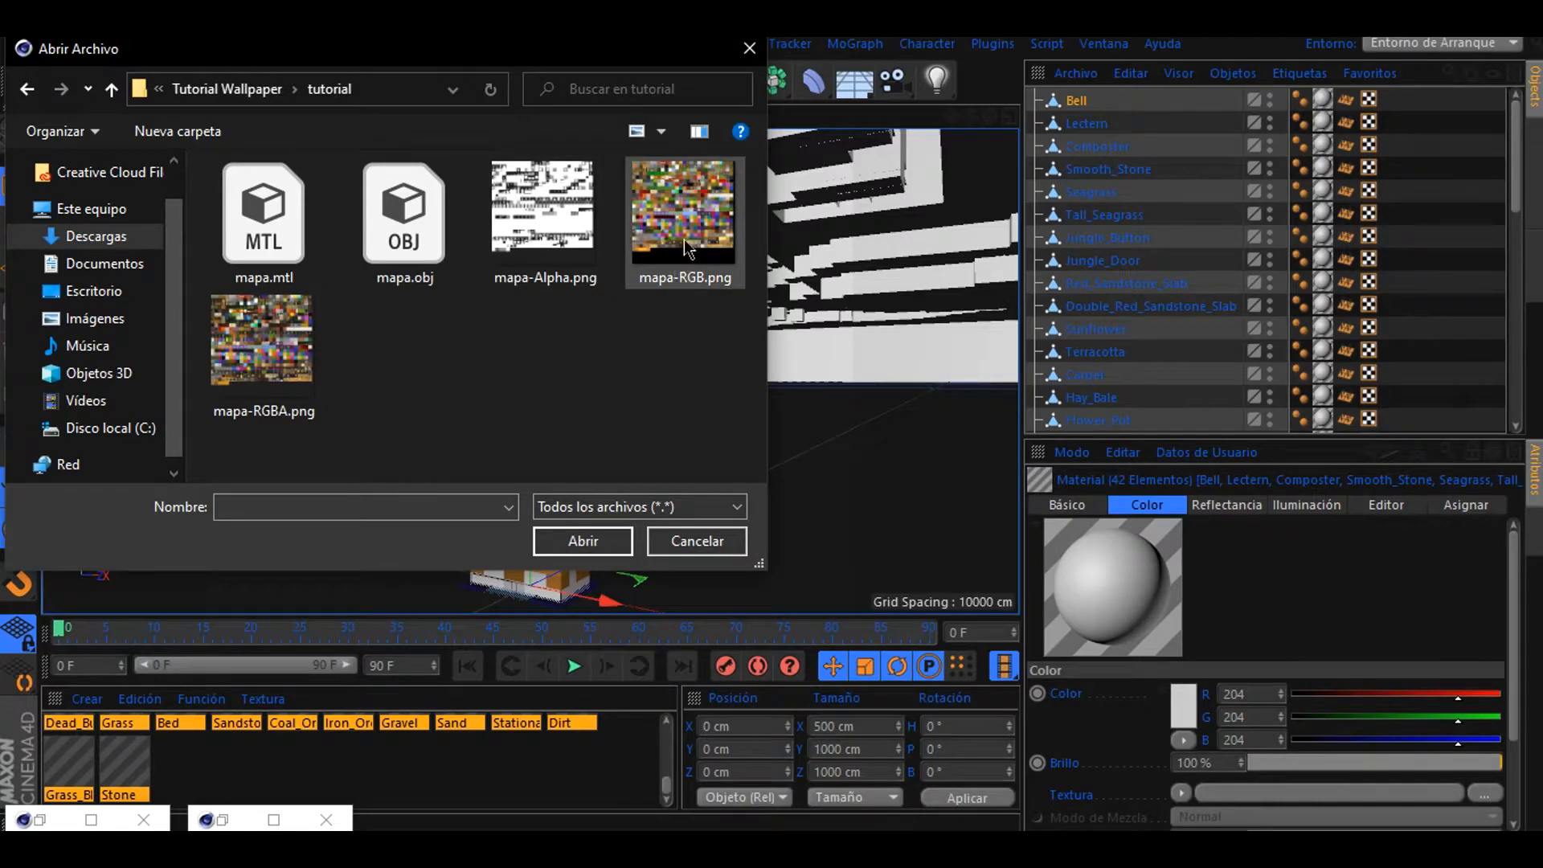
double_click(684, 211)
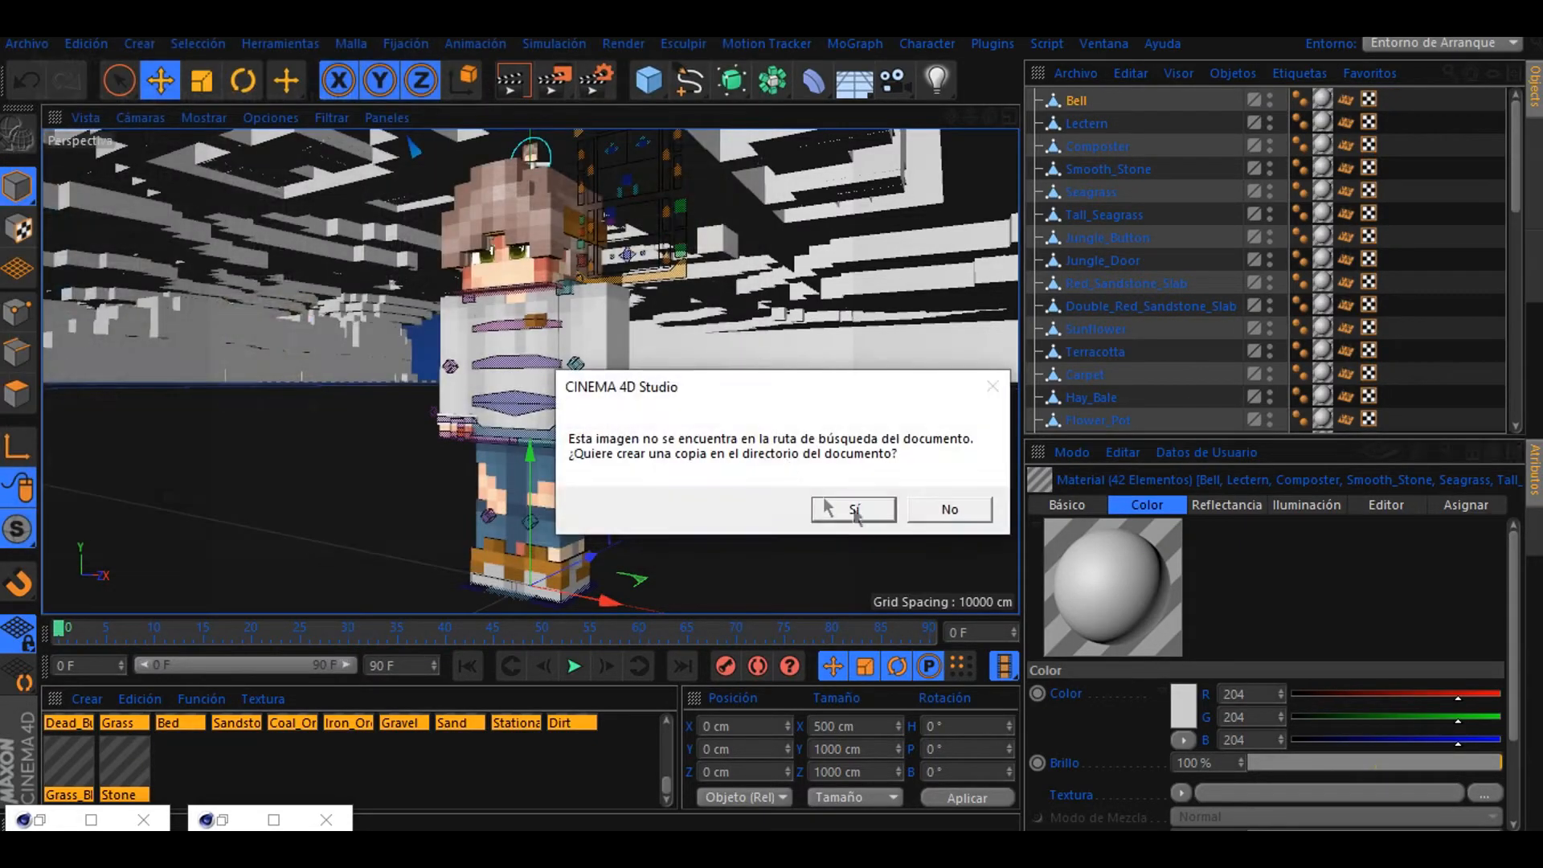
click(848, 506)
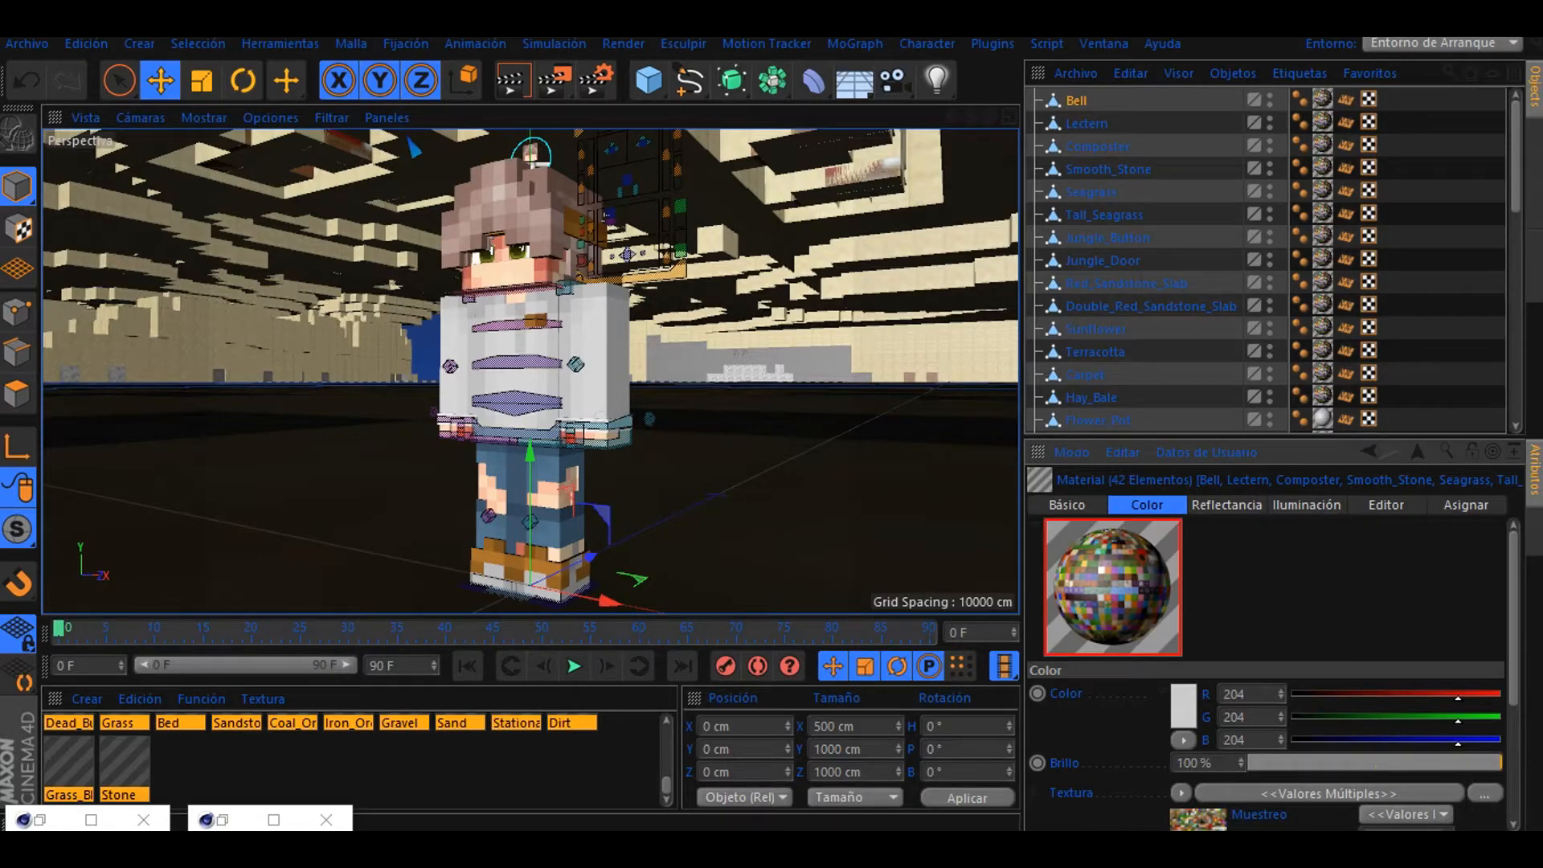
click(1408, 814)
click(1403, 645)
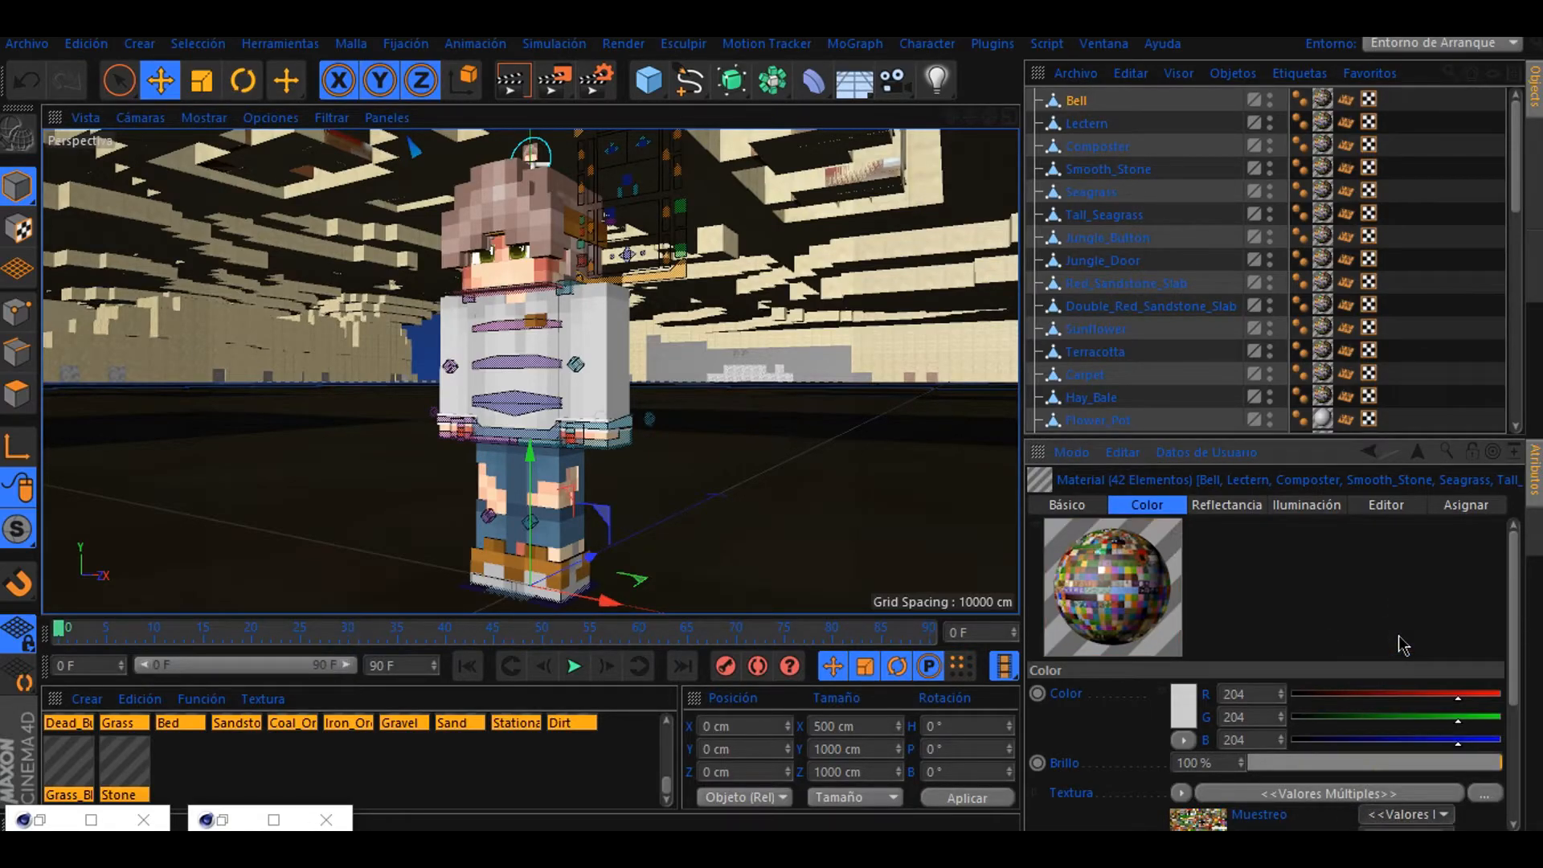
- Enable the alpha channel on all map materials and load mapa-Alpha.png as its texture, declining the copy to the document's directory
click(1074, 504)
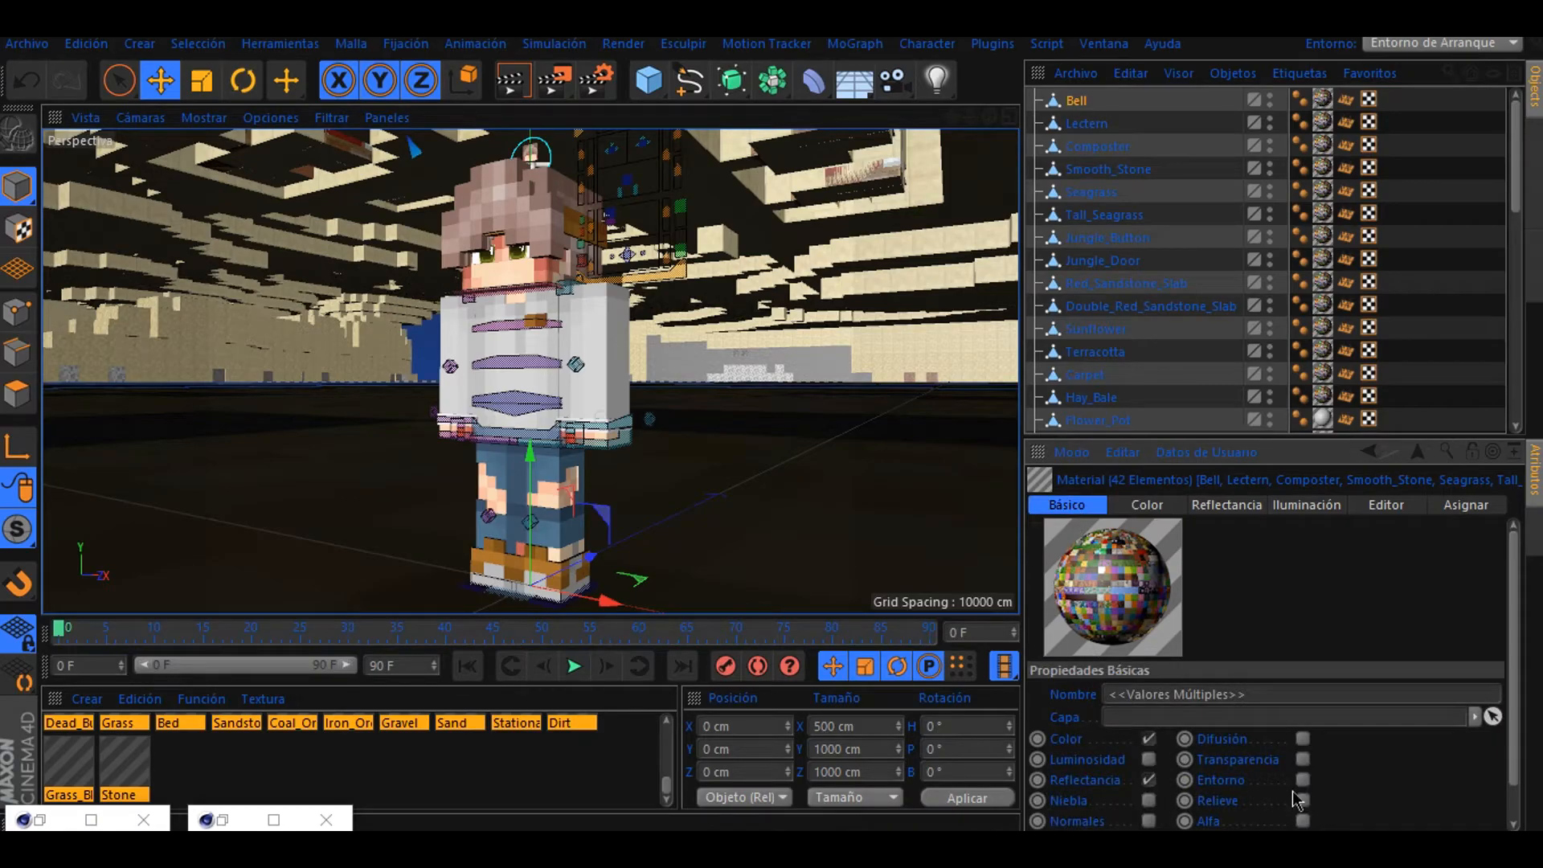
click(1303, 821)
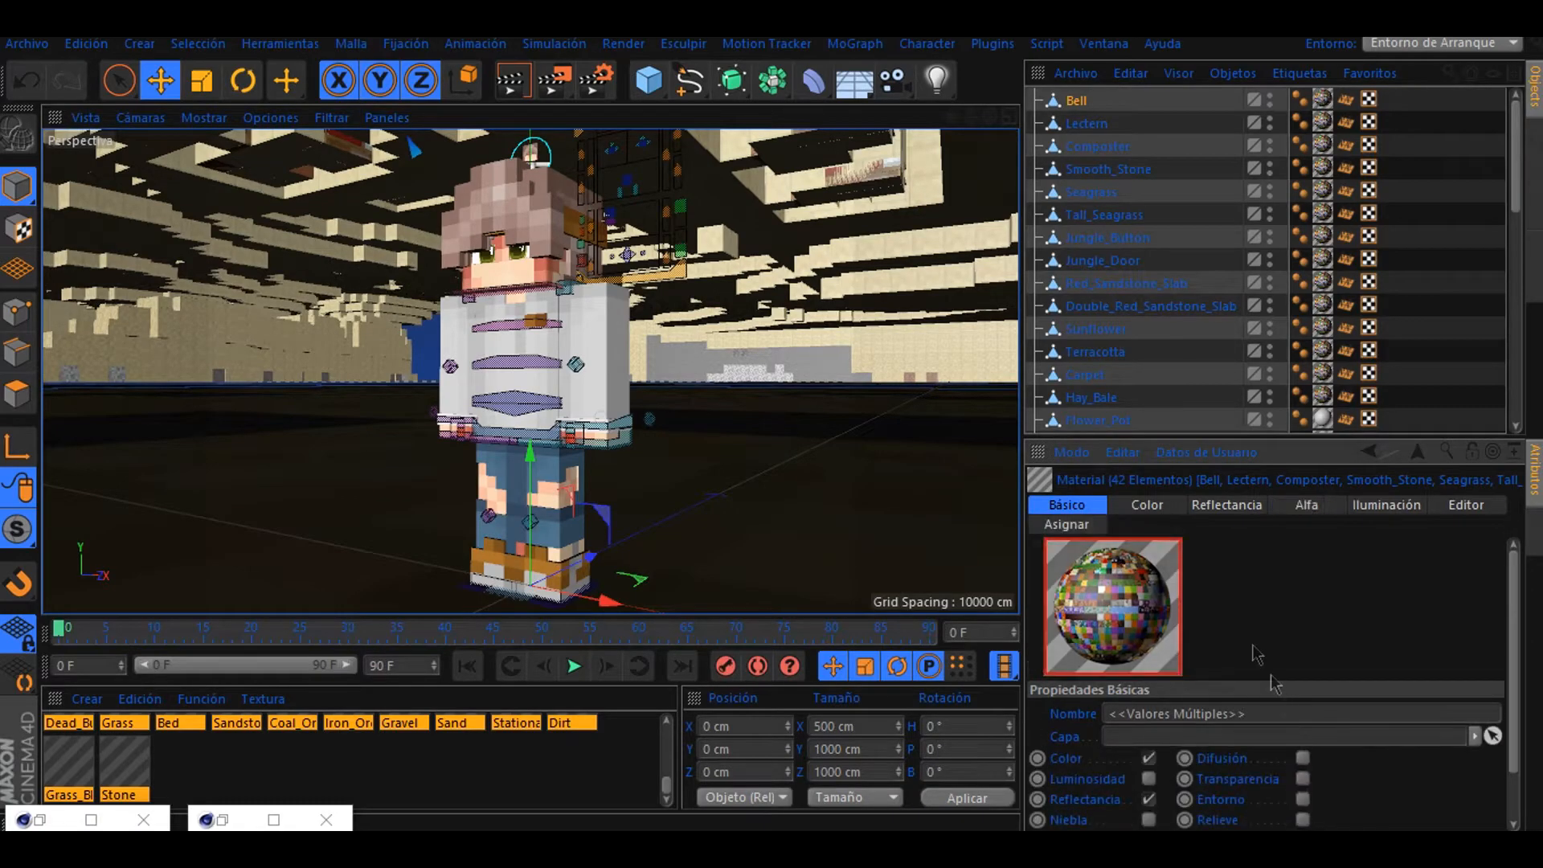
click(1306, 505)
scroll(1075, 779, down, 1)
click(1484, 820)
double_click(538, 220)
click(968, 518)
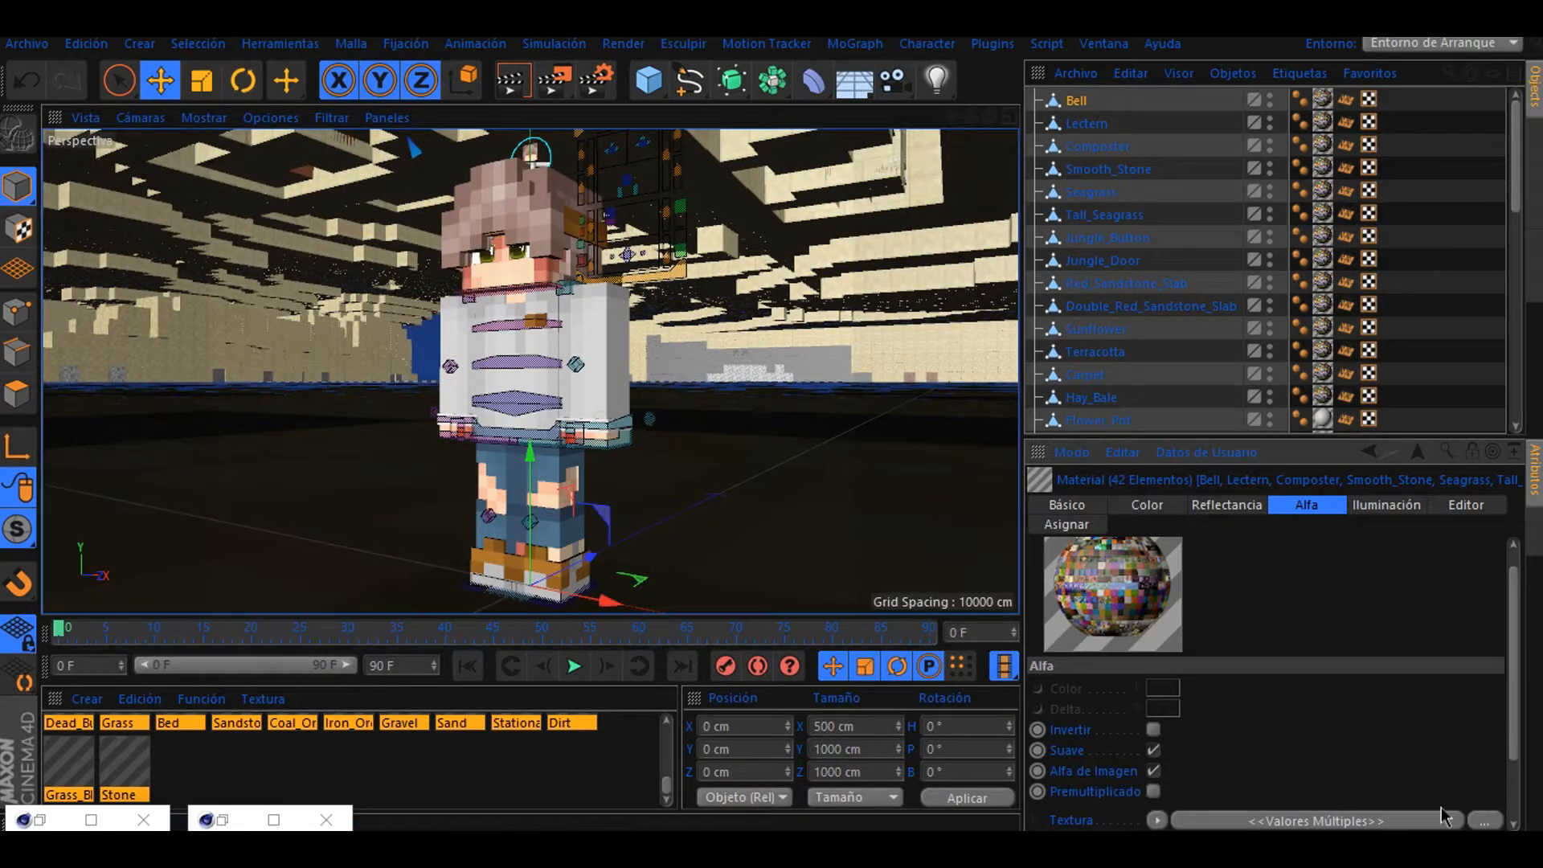
- Set the sampling of the alpha texture to Ninguno for all map materials
scroll(1446, 796, down, 2)
click(1407, 759)
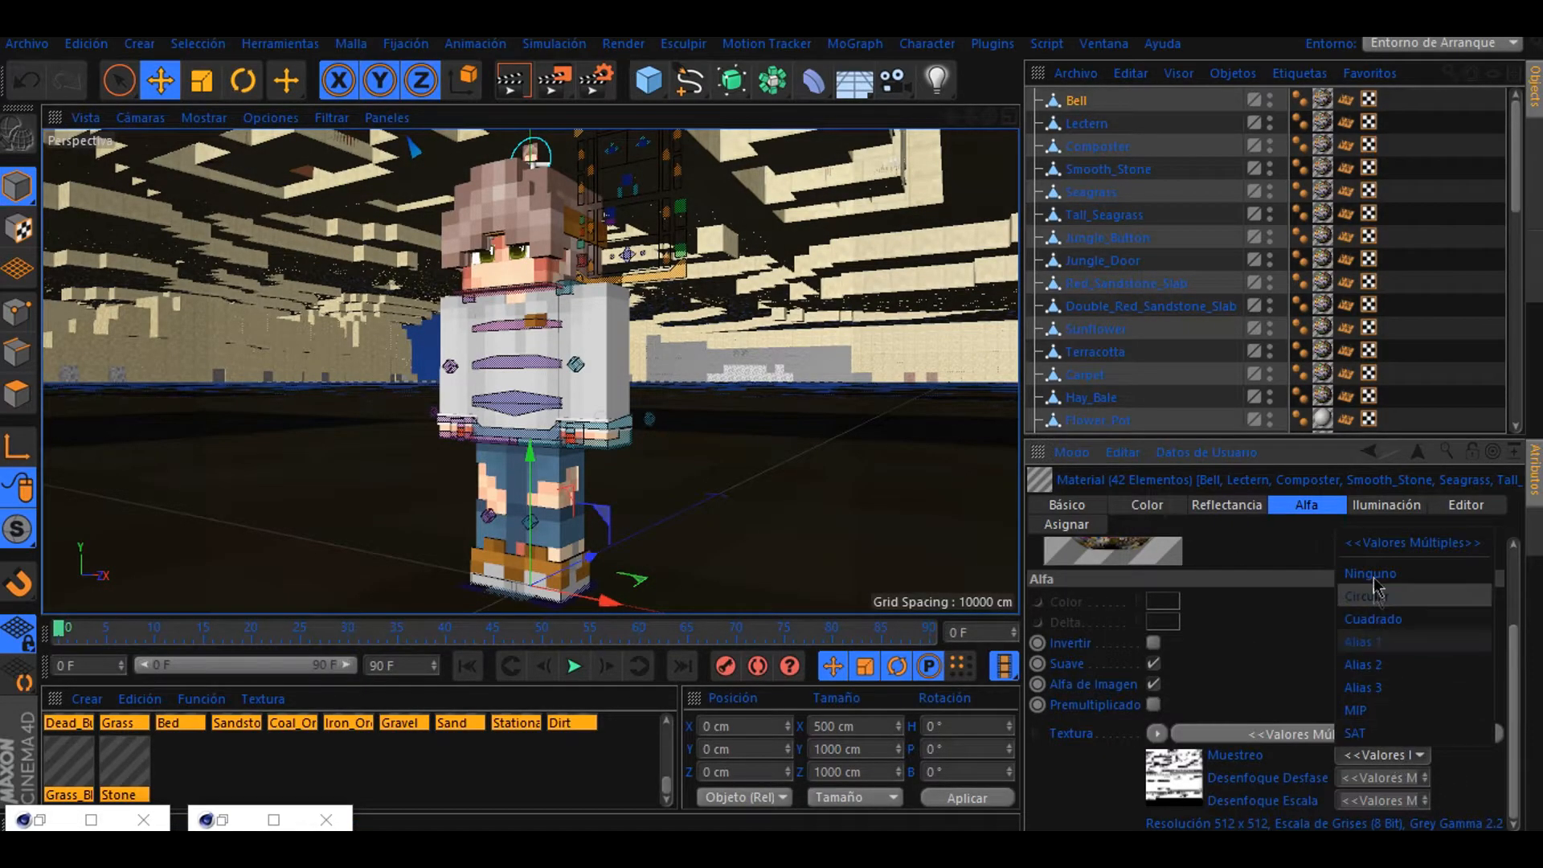
click(1398, 572)
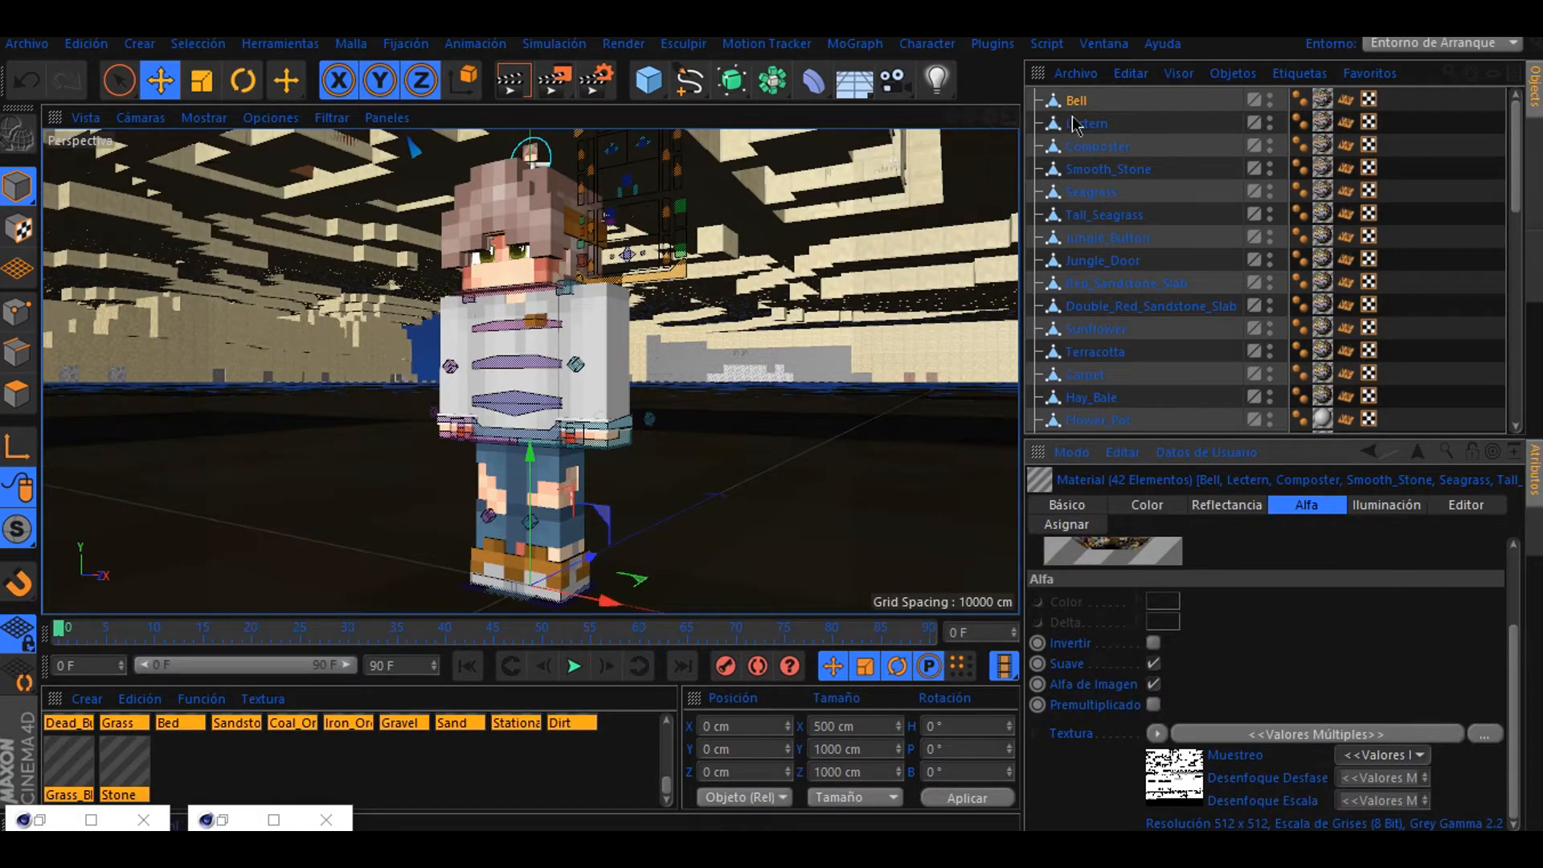
- Group all the map objects under one null and rename it Mapa
scroll(1080, 120, down, 8)
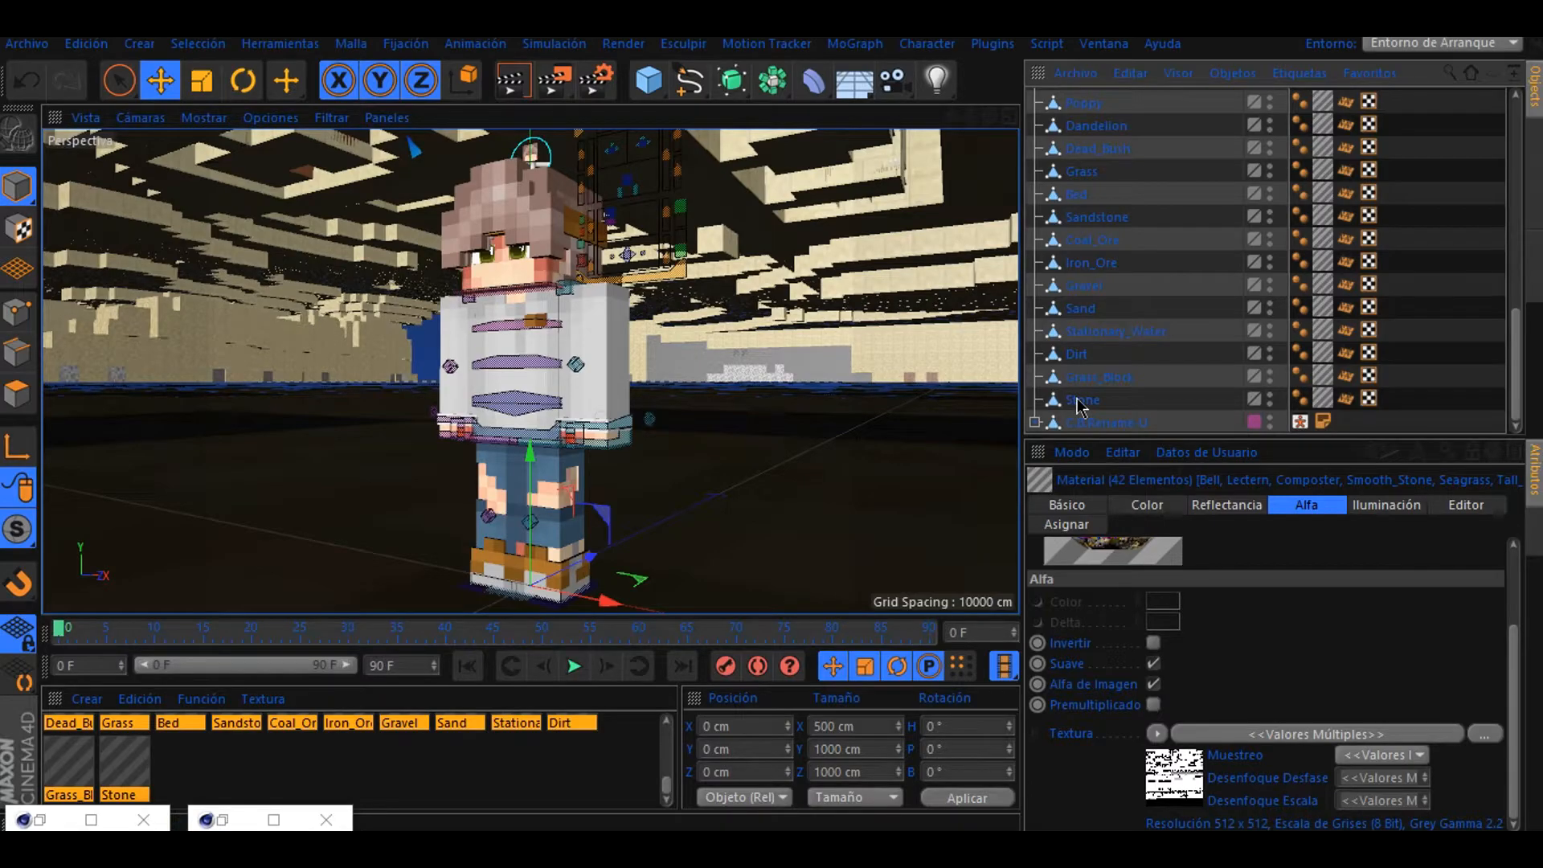
key(ctrl+a)
right_click(1079, 341)
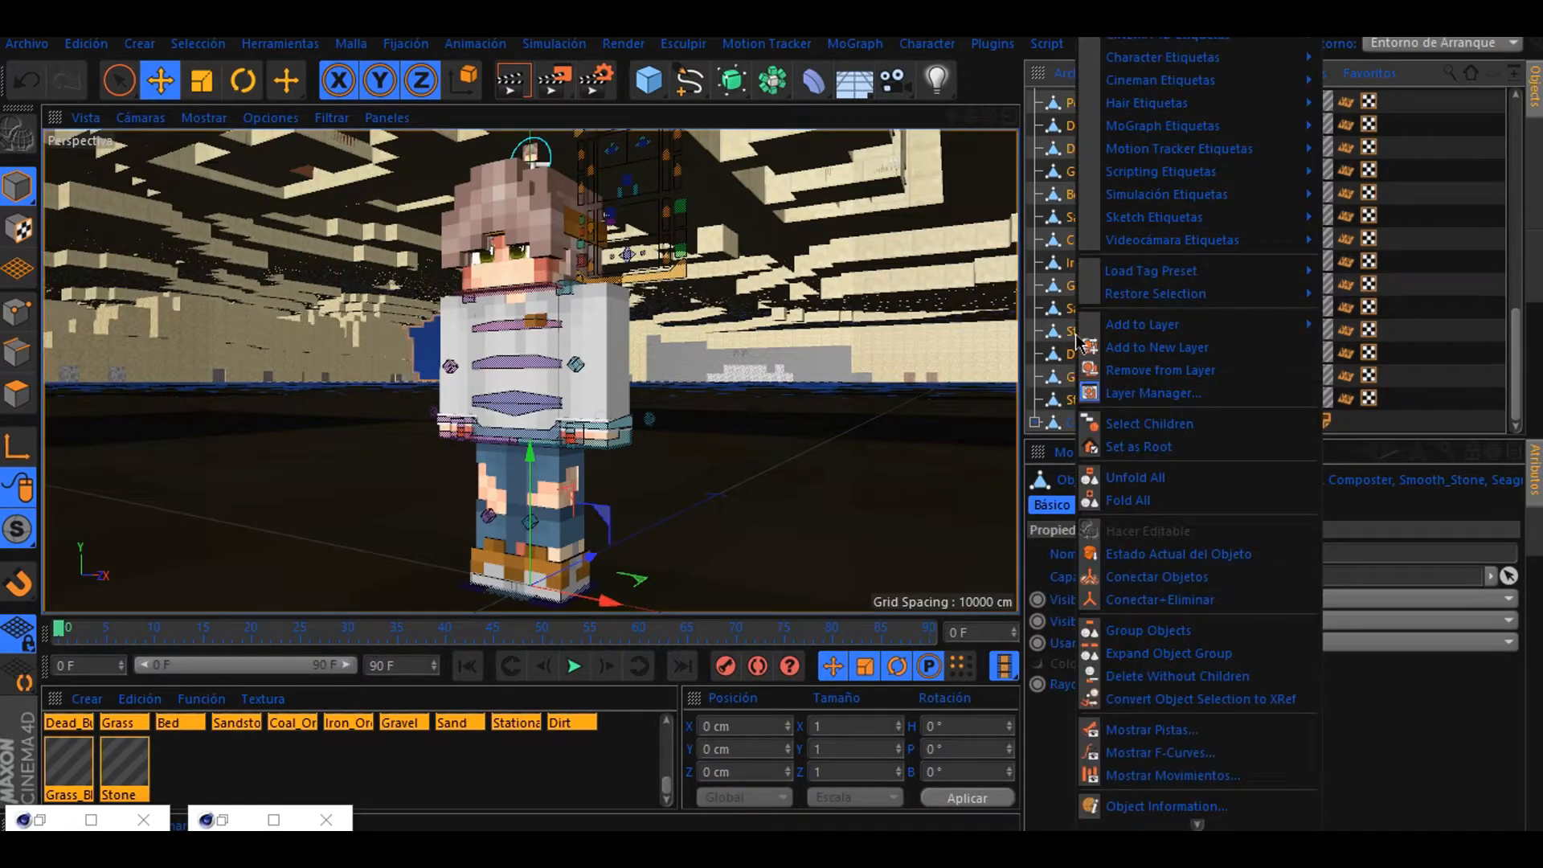
click(1121, 631)
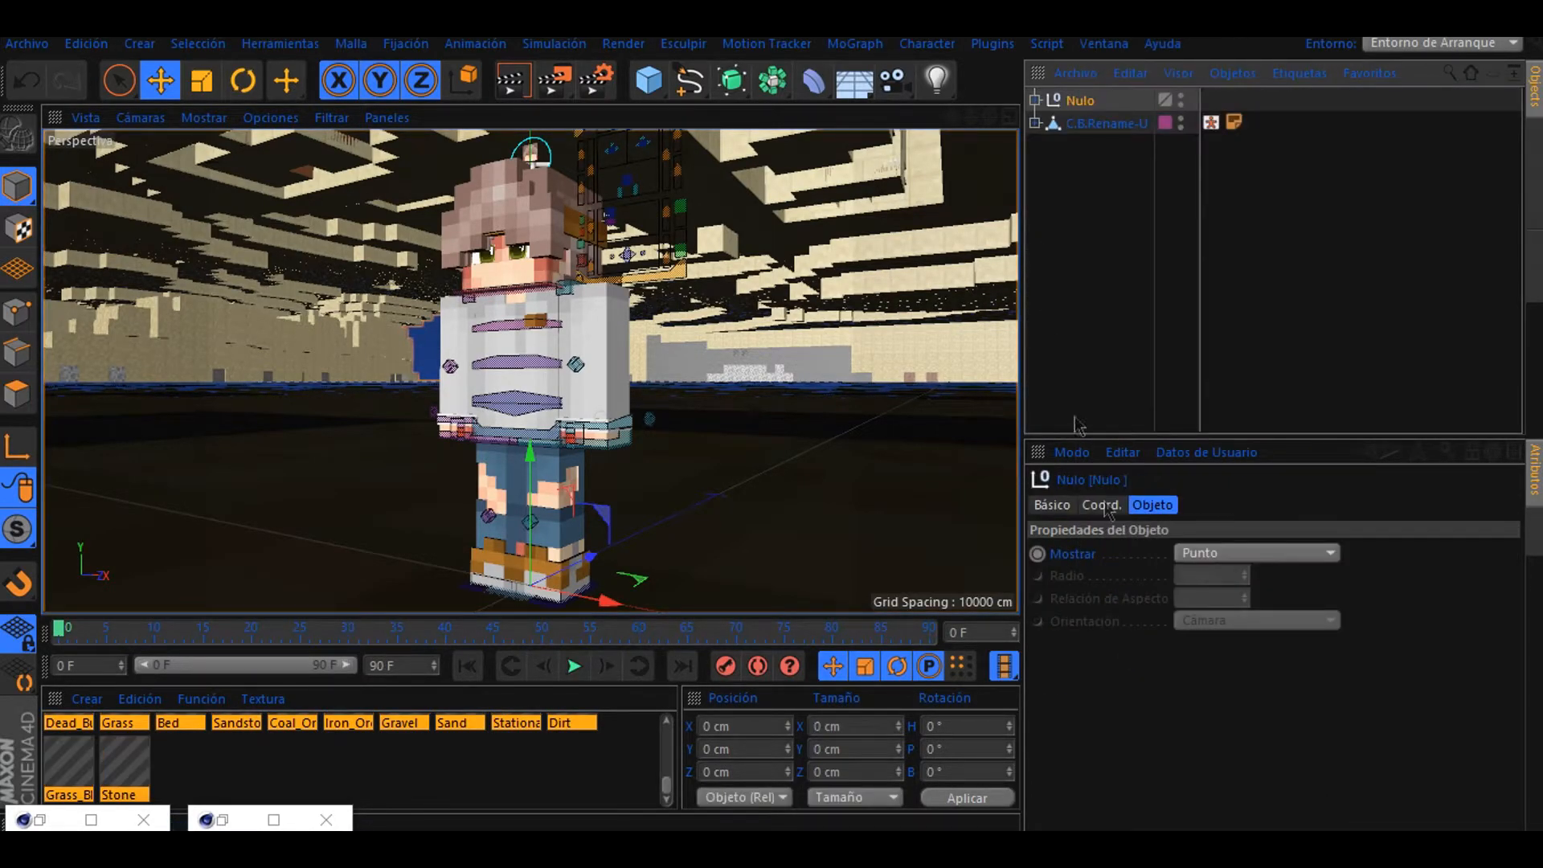
double_click(1089, 100)
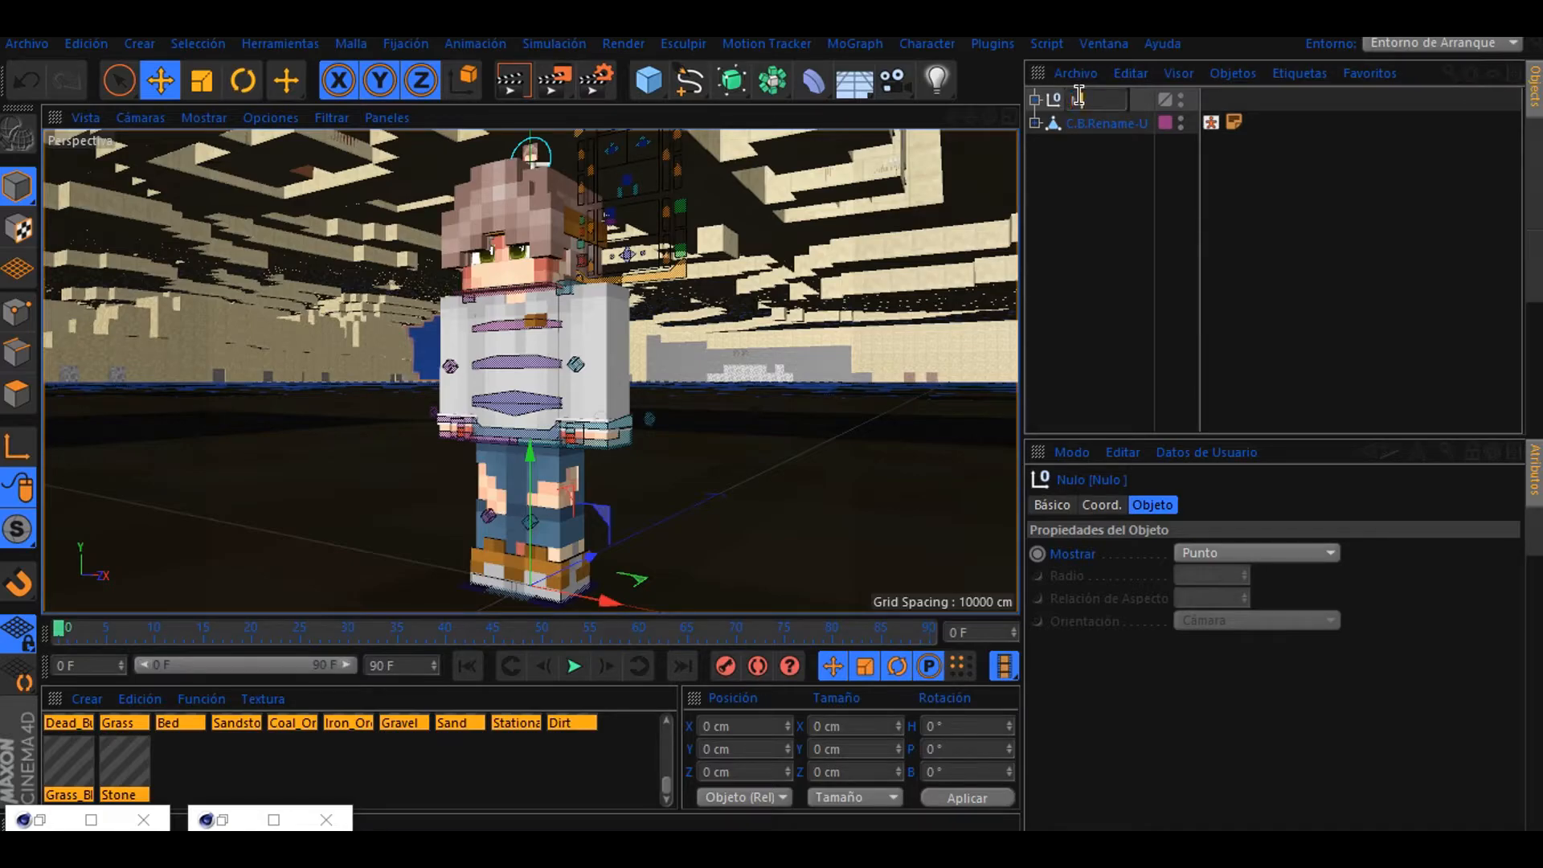
text(Mapa)
key(Return)
- Raise the character rig to a height of about 701 cm so its feet stand on the village ground
scroll(530, 371, down, 5)
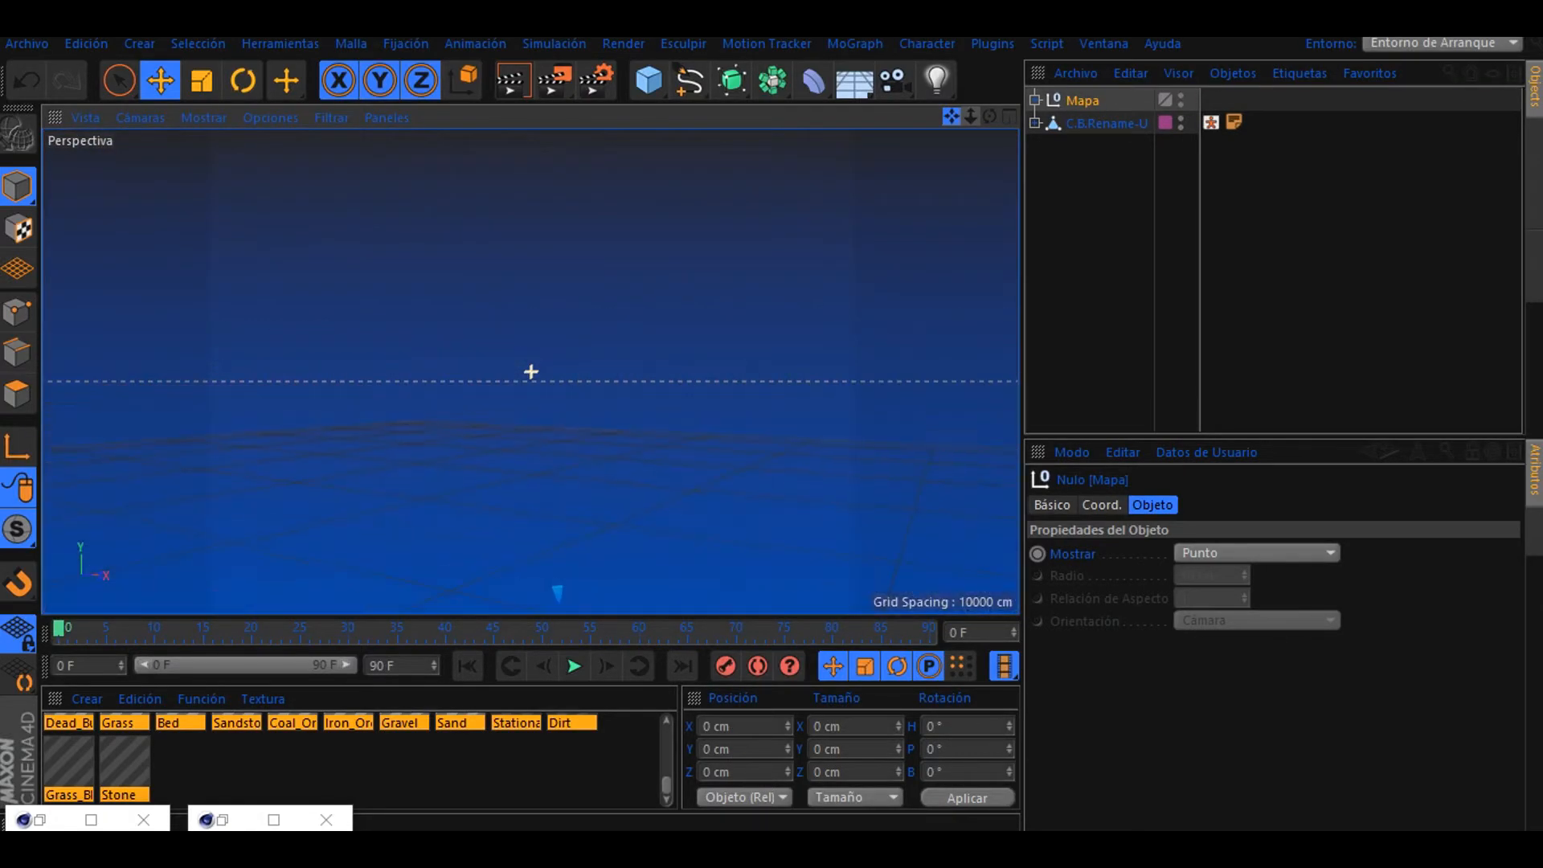
scroll(530, 371, up, 8)
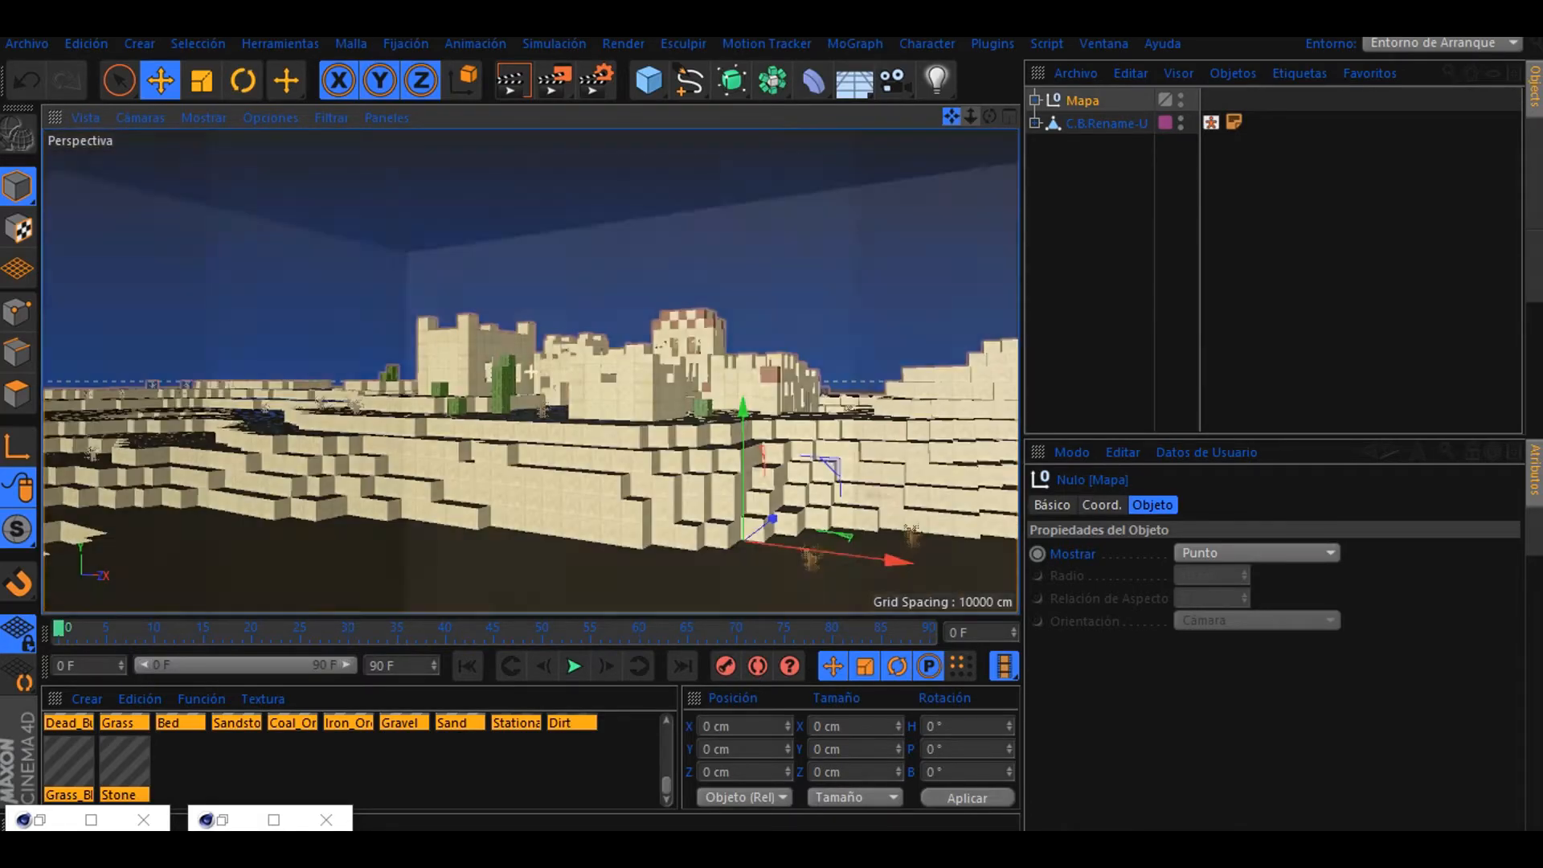
scroll(531, 371, down, 3)
drag(989, 120, 989, 201)
click(1105, 126)
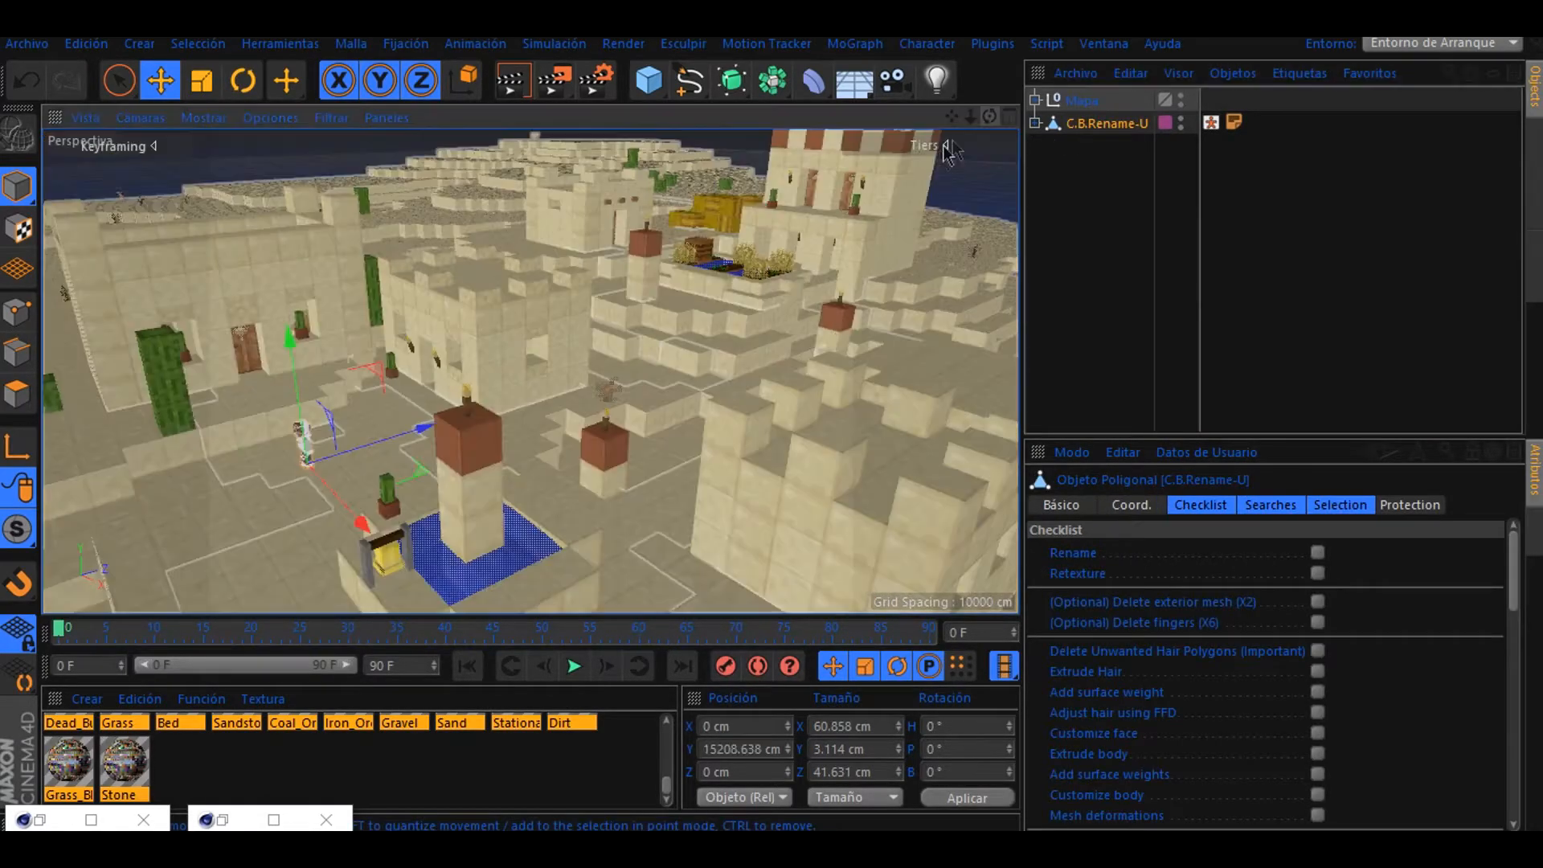
drag(989, 117, 984, 120)
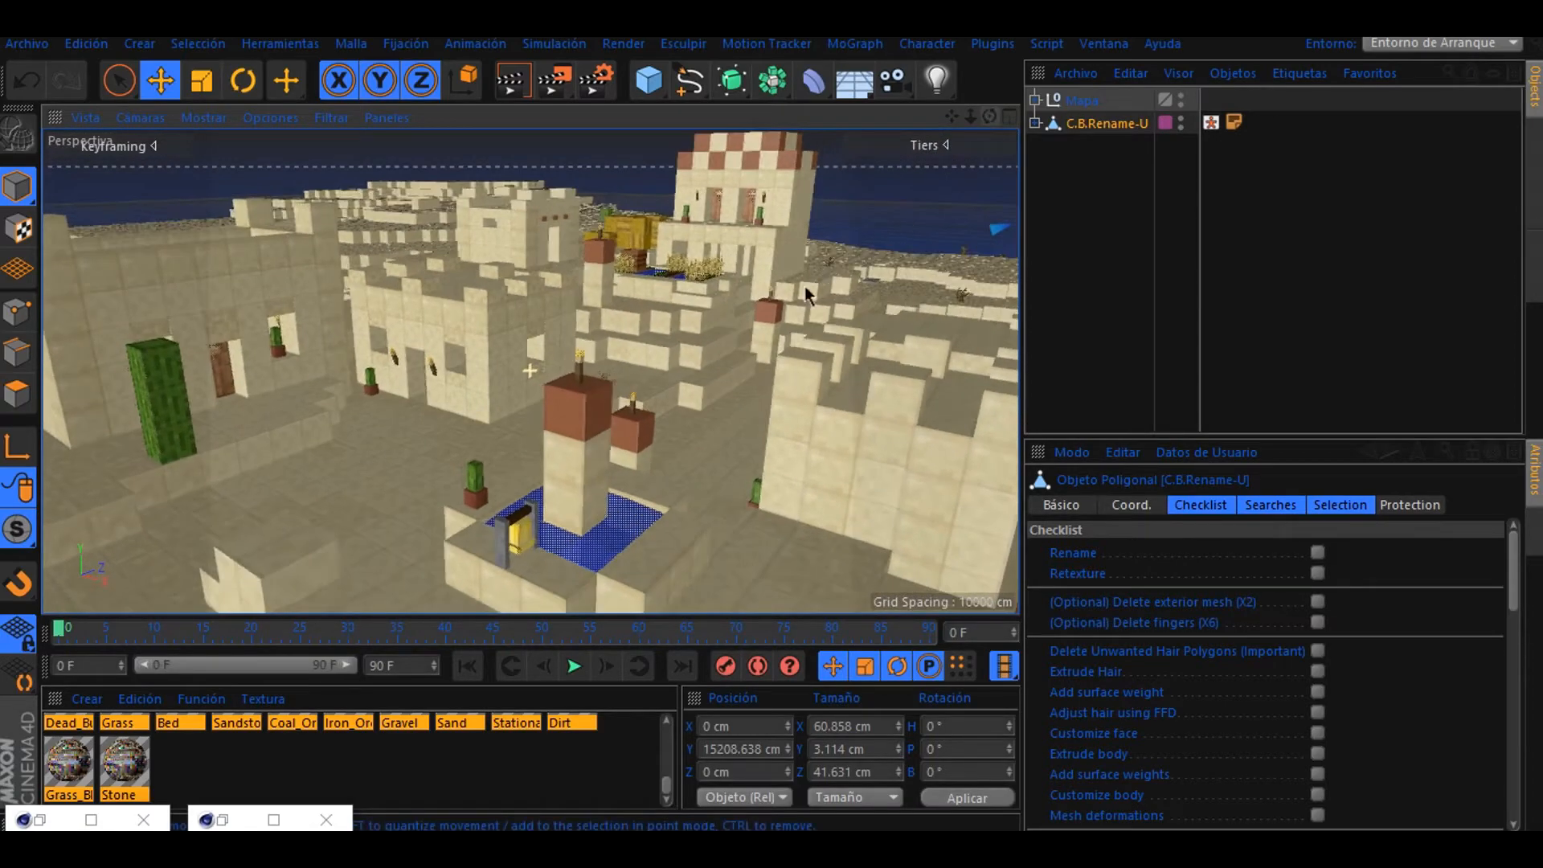
scroll(803, 286, down, 5)
scroll(804, 286, up, 1)
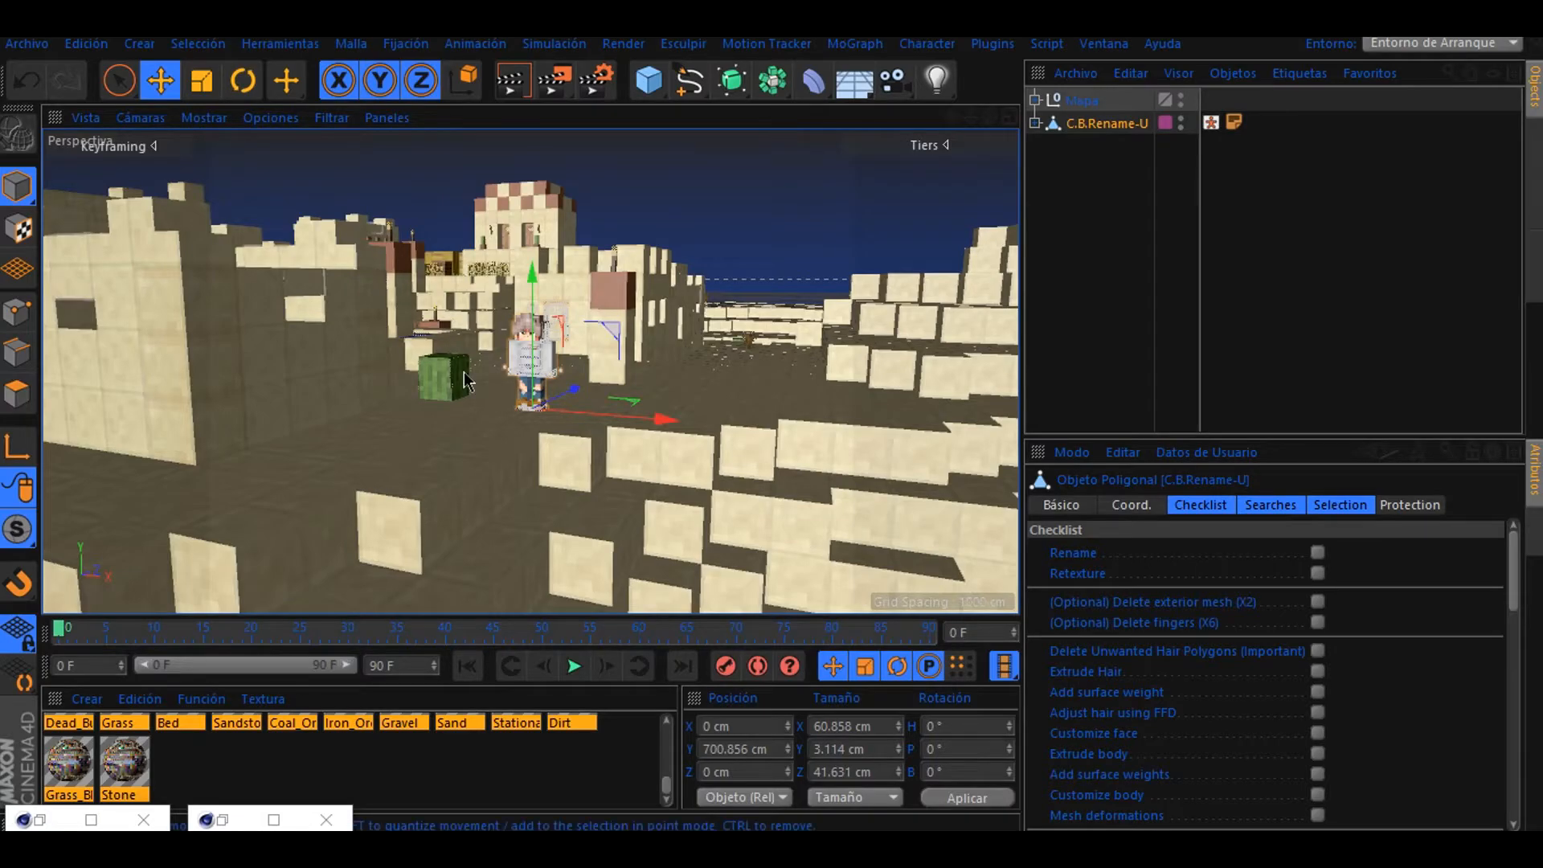
scroll(546, 434, up, 6)
scroll(661, 438, up, 5)
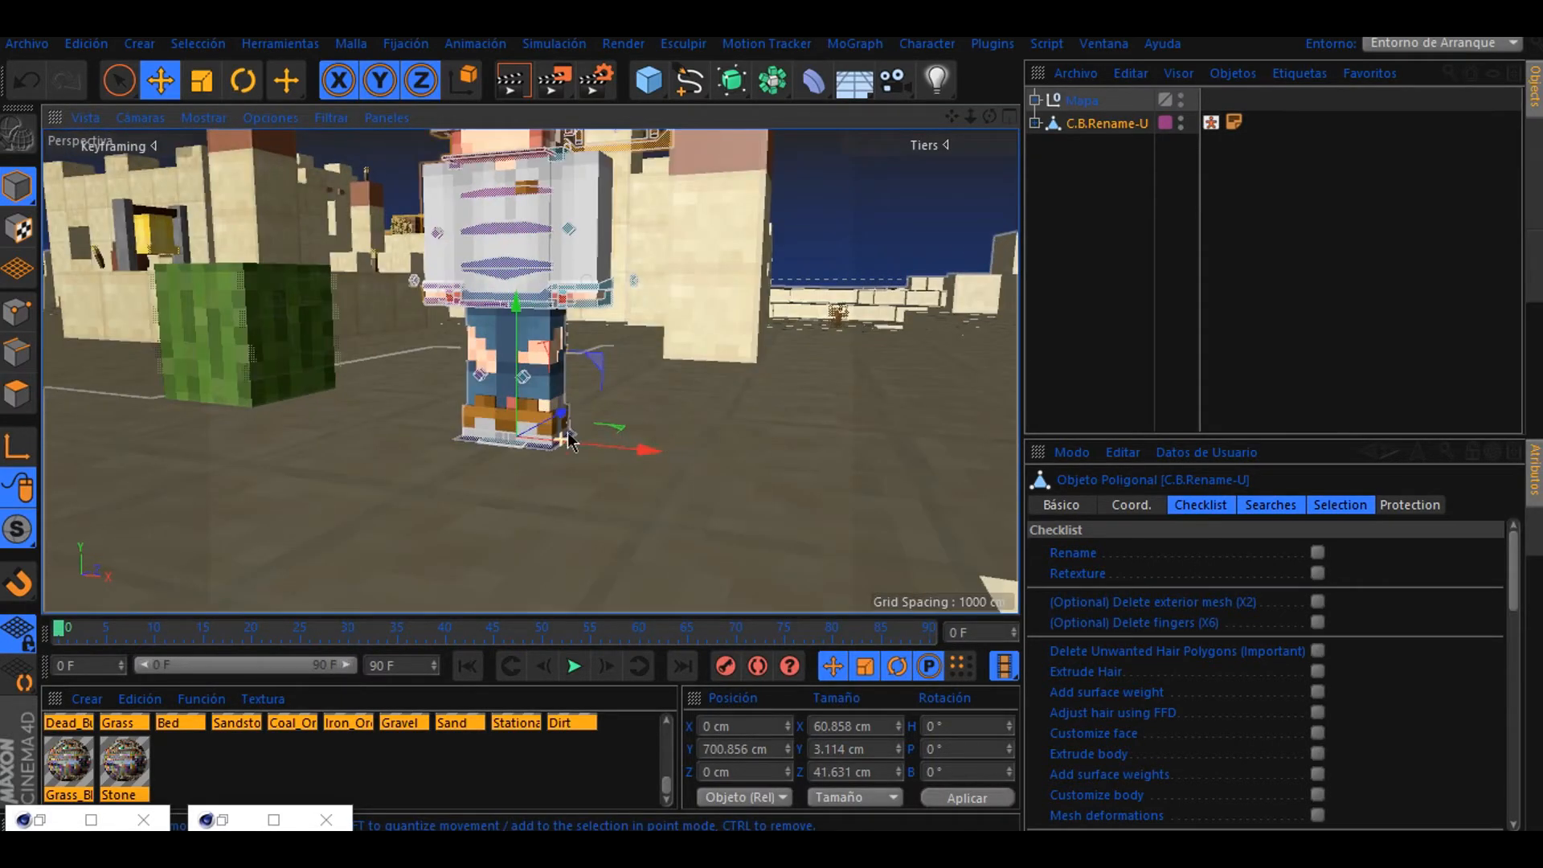
mouse_move(989, 117)
mouse_down()
mouse_move(977, 74)
mouse_move(989, 118)
mouse_move(908, 120)
mouse_move(1015, 134)
mouse_up()
scroll(601, 537, up, 3)
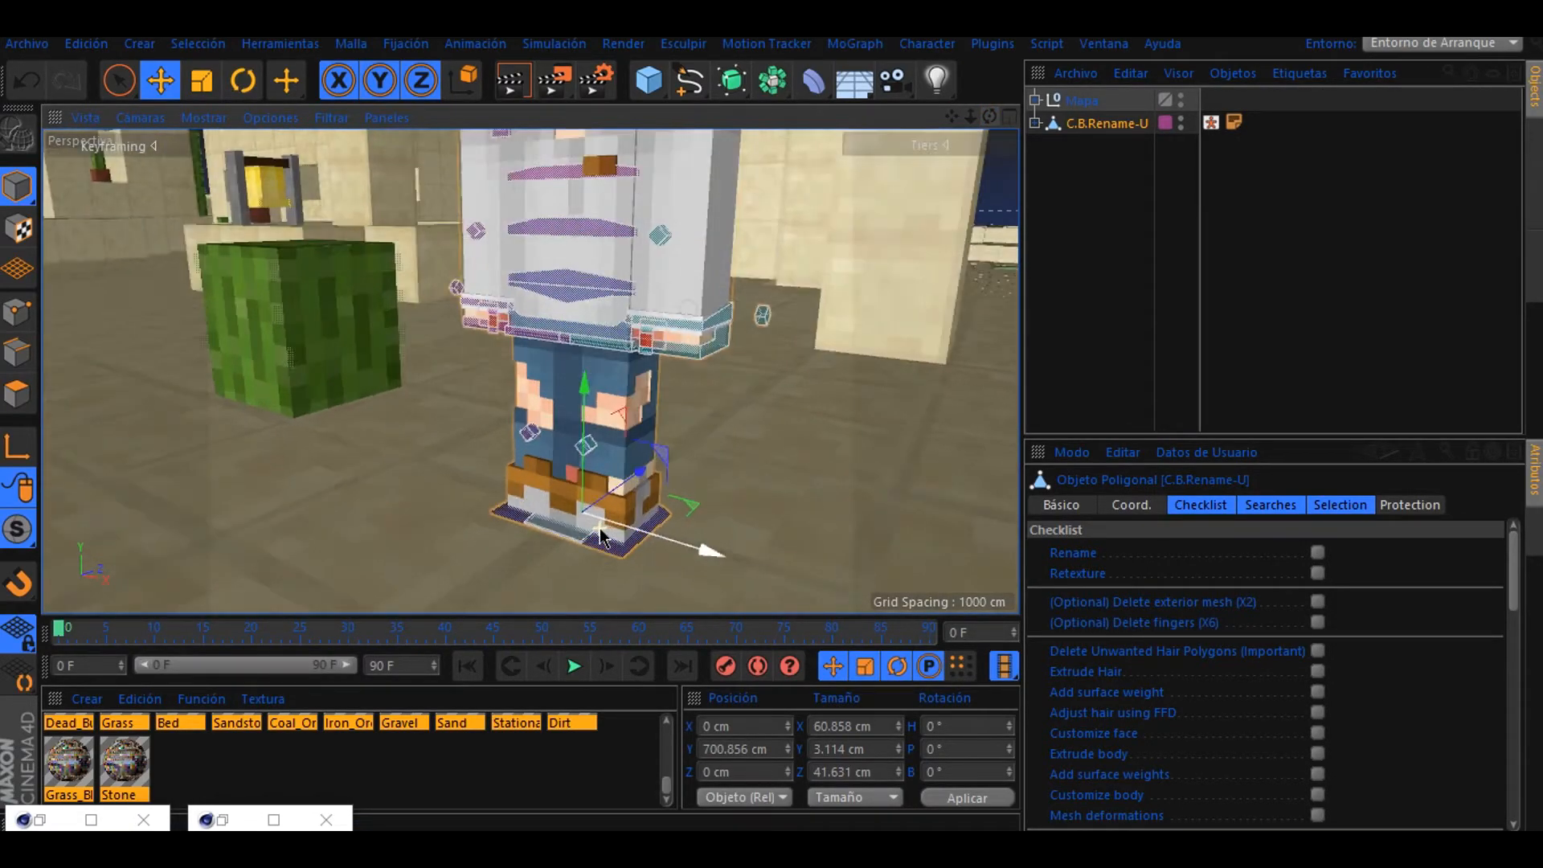
- Try out the rig's right foot goal and right finger controllers, undoing the trial changes
click(535, 502)
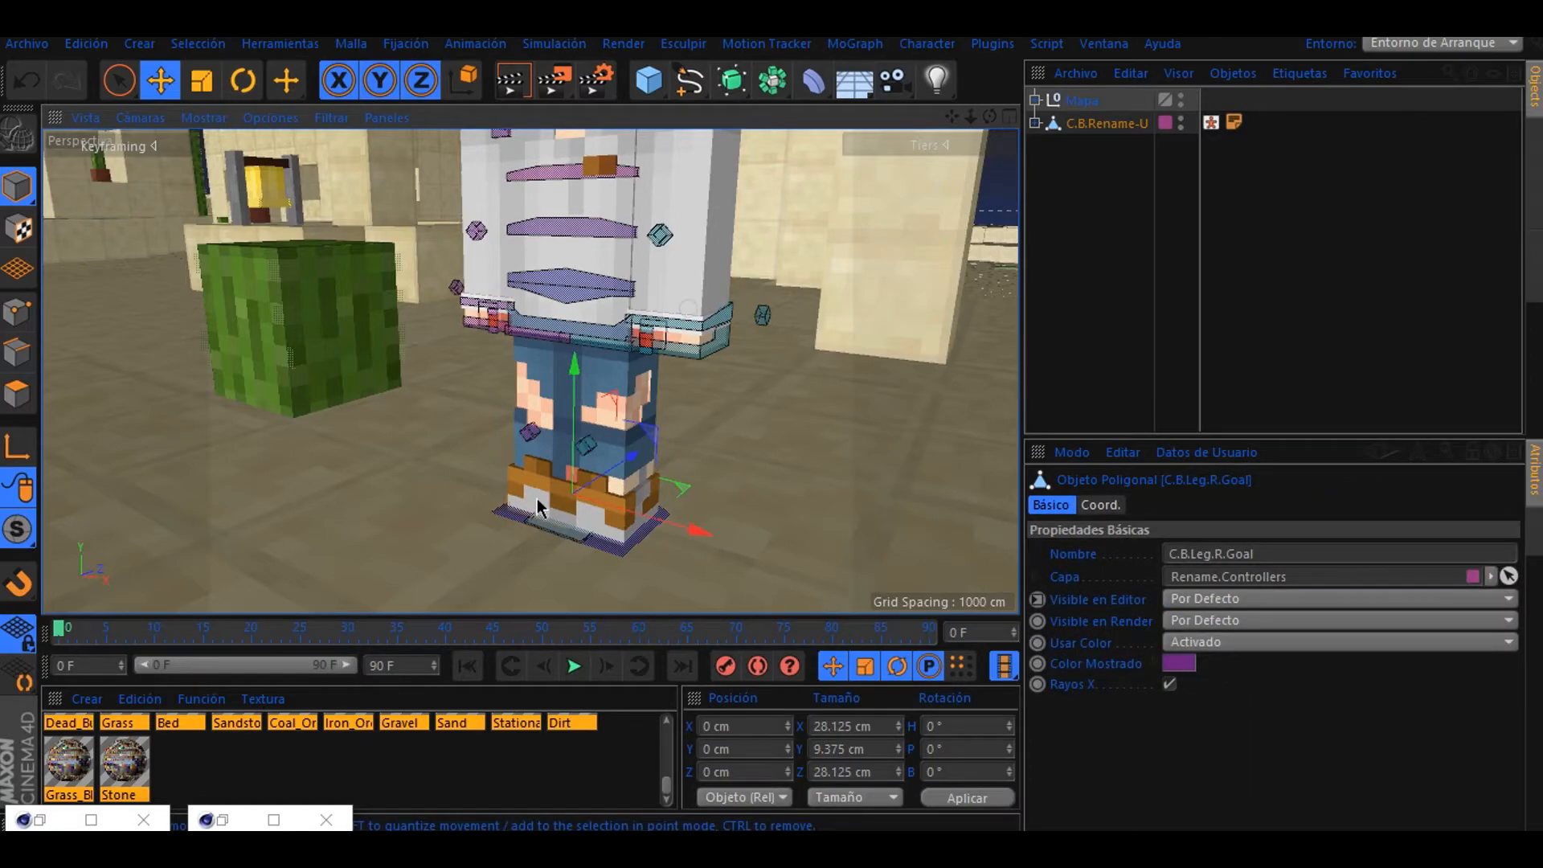
drag(618, 468, 517, 551)
click(24, 82)
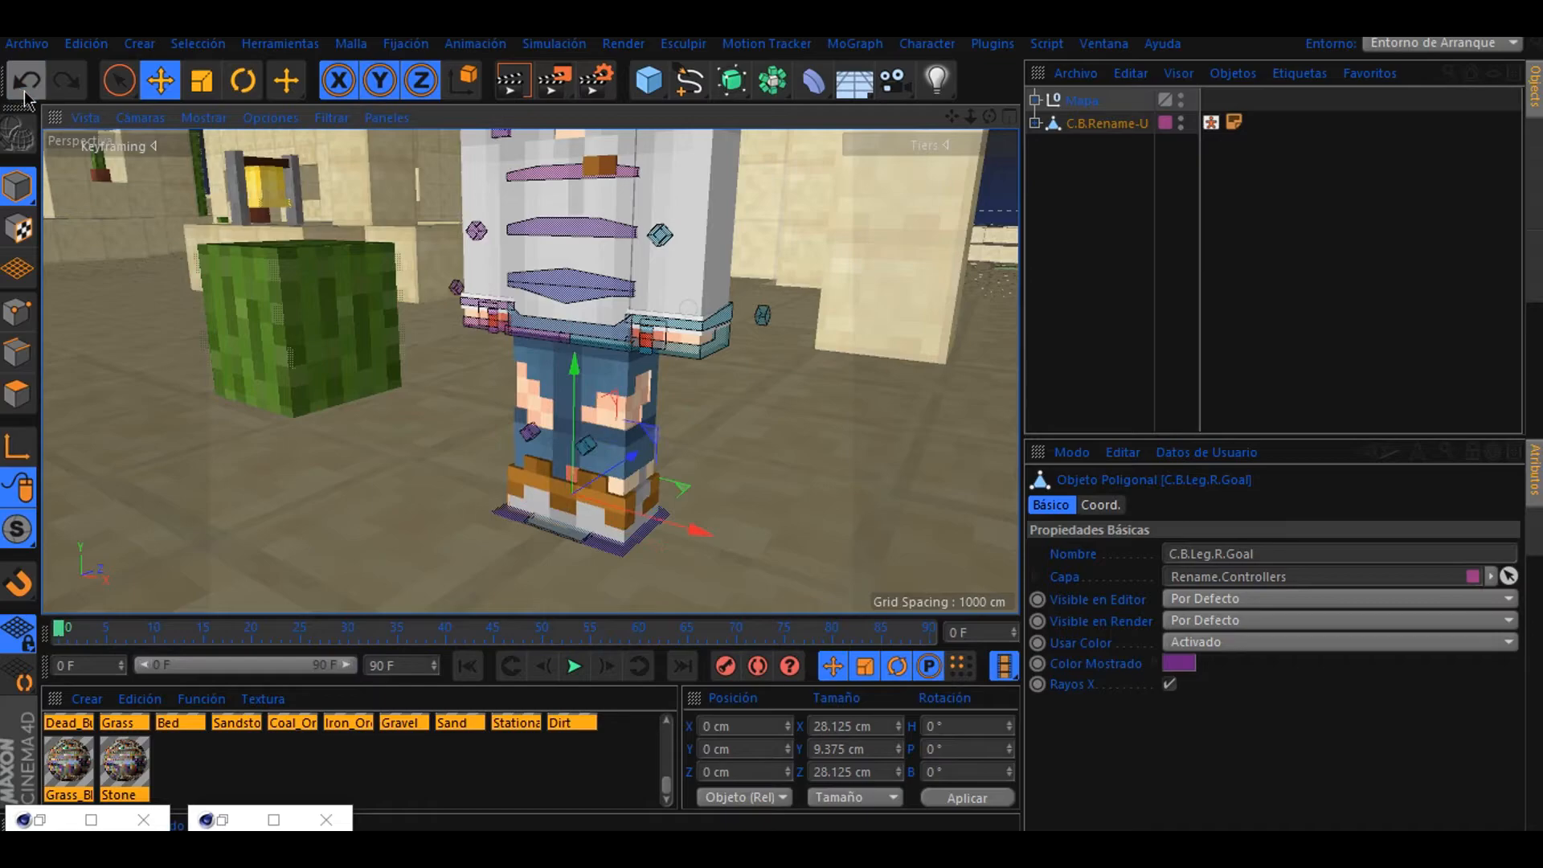
scroll(494, 326, up, 3)
click(494, 326)
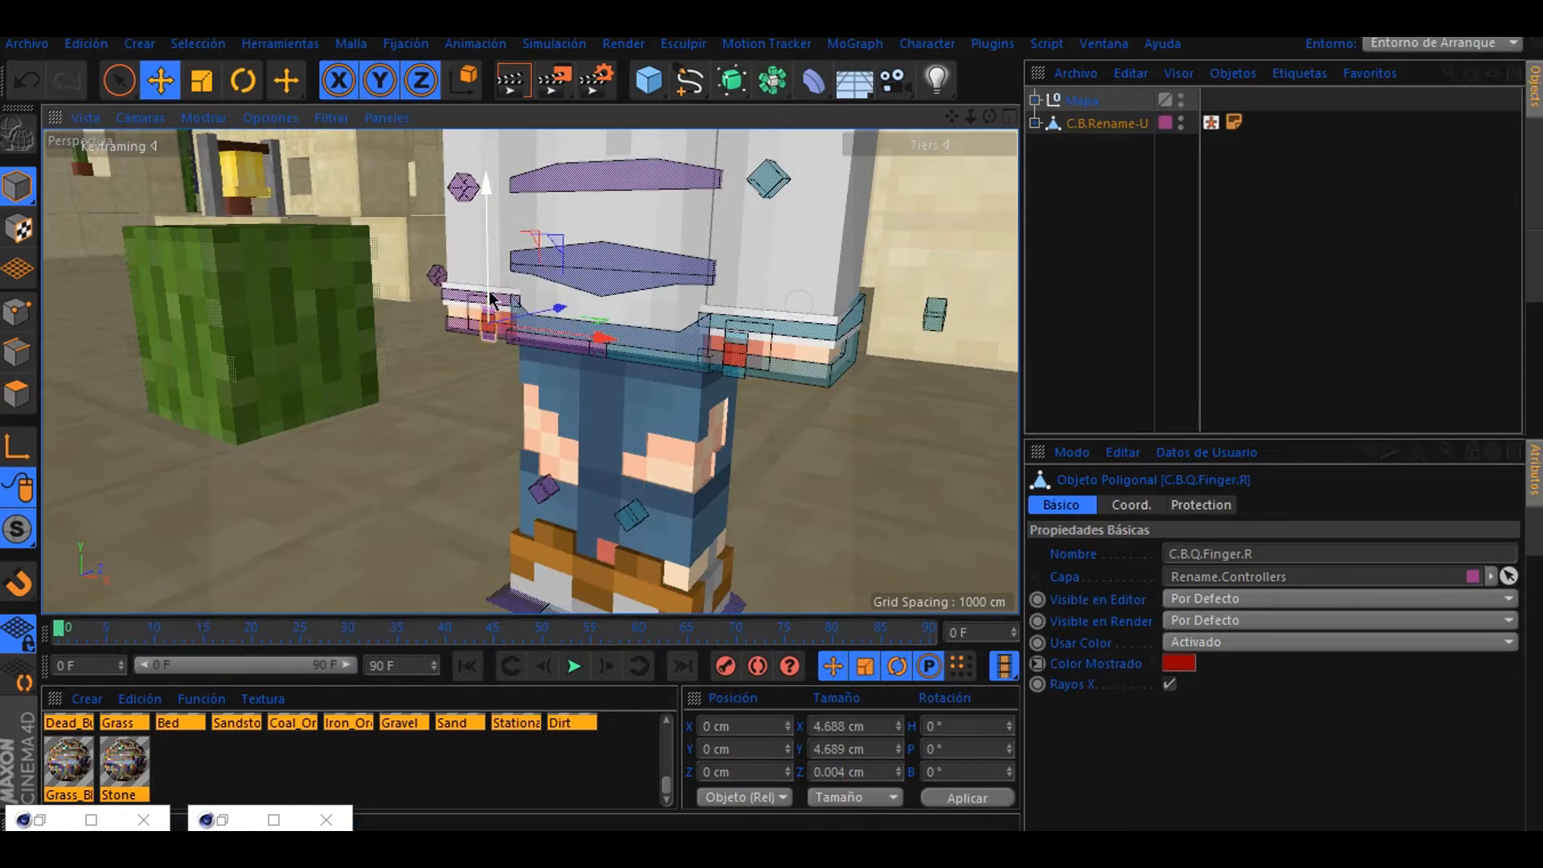
drag(500, 296, 499, 302)
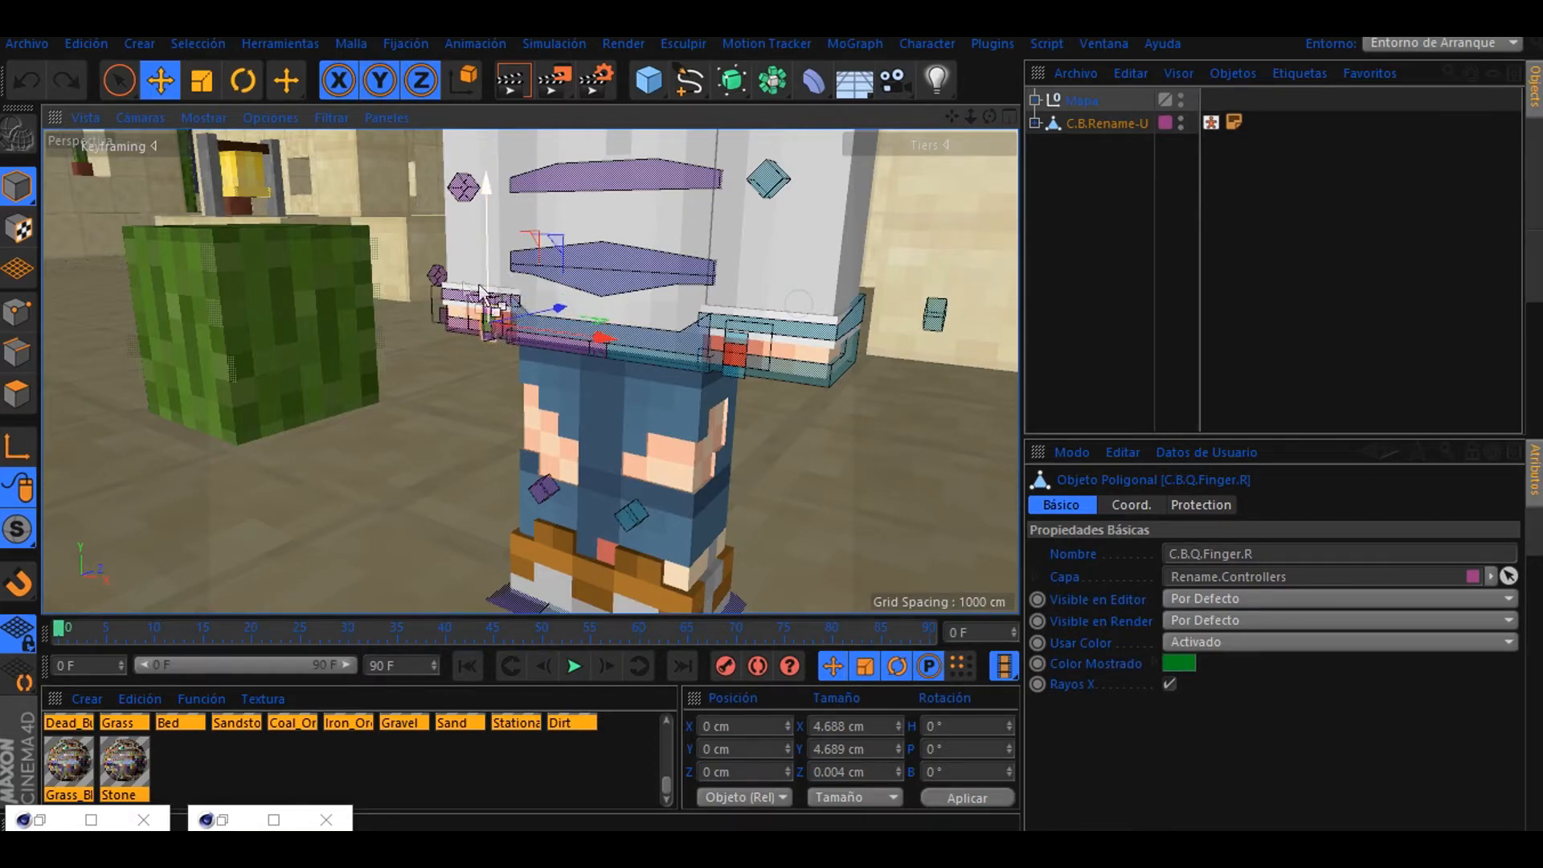
click(450, 277)
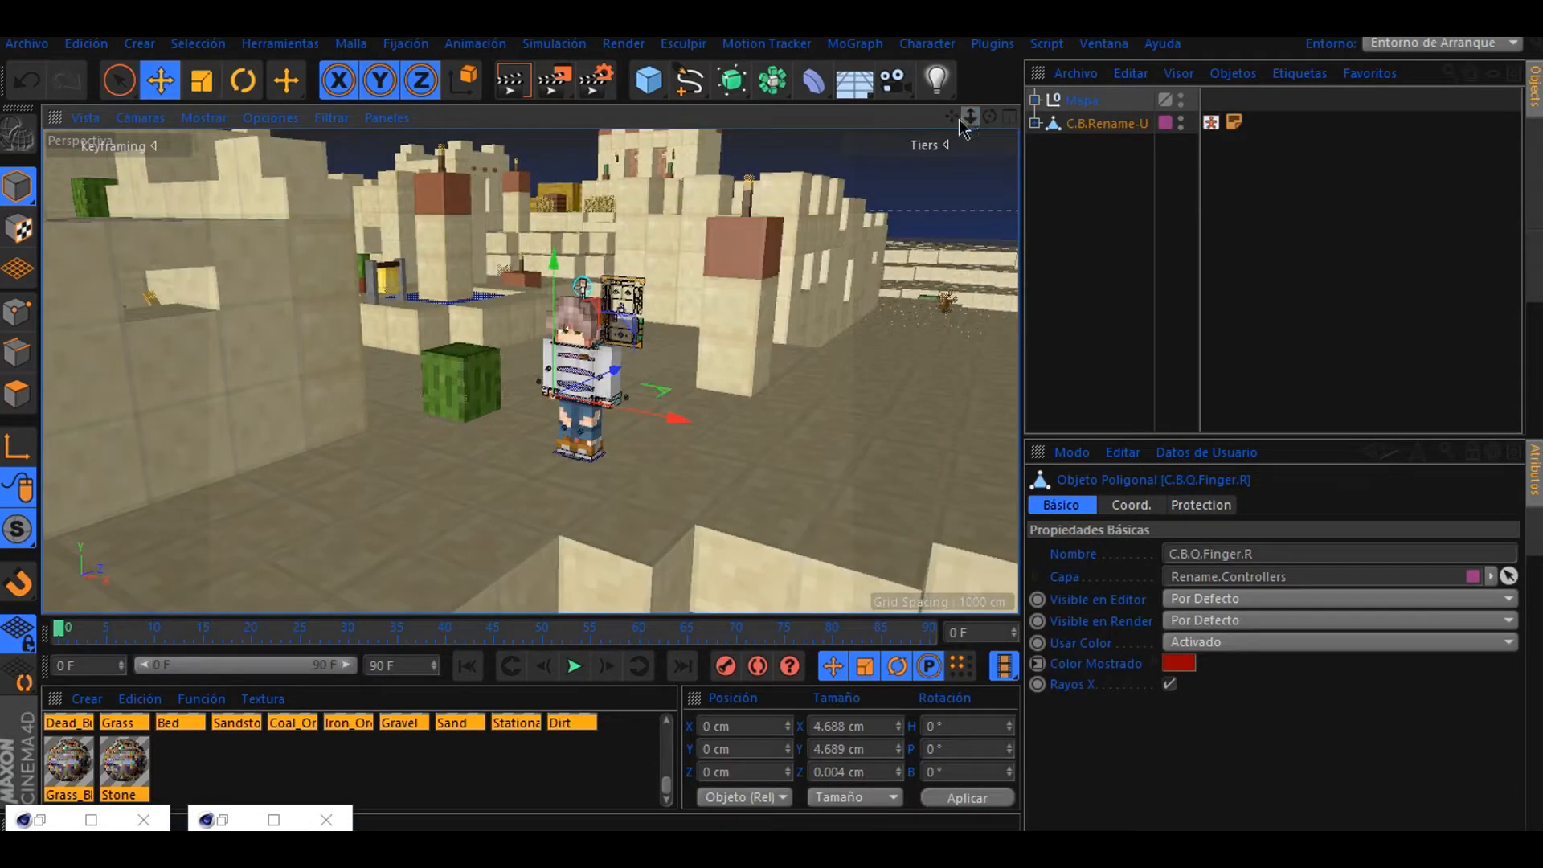
- Move the character rig between the village houses, to about X -1305 cm and Z 565 cm
scroll(530, 371, down, 15)
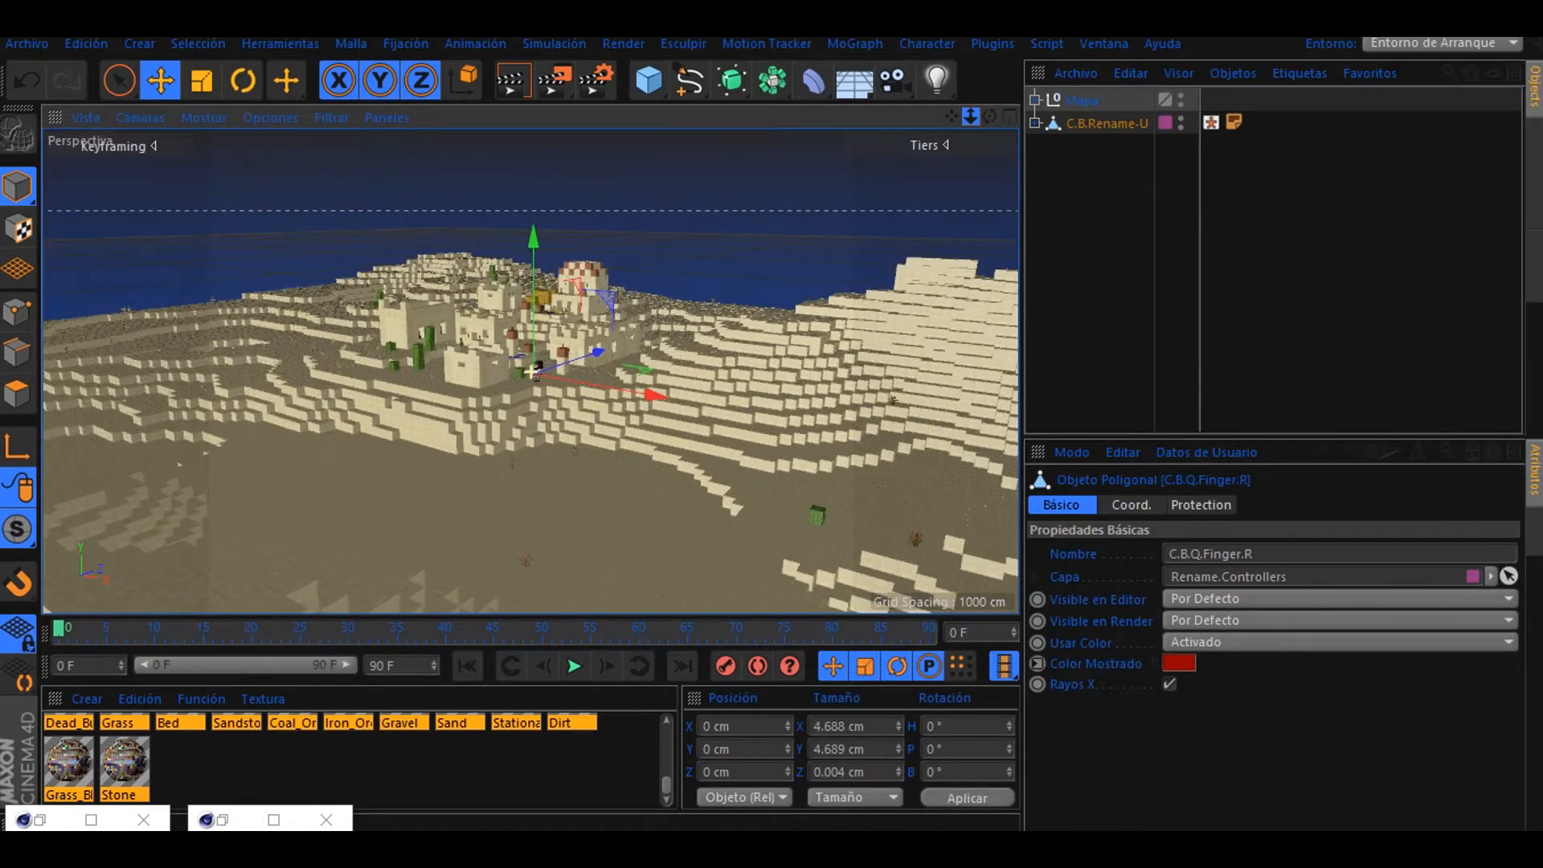
drag(990, 117, 974, 217)
alt+drag(531, 370, 498, 341)
scroll(498, 341, up, 12)
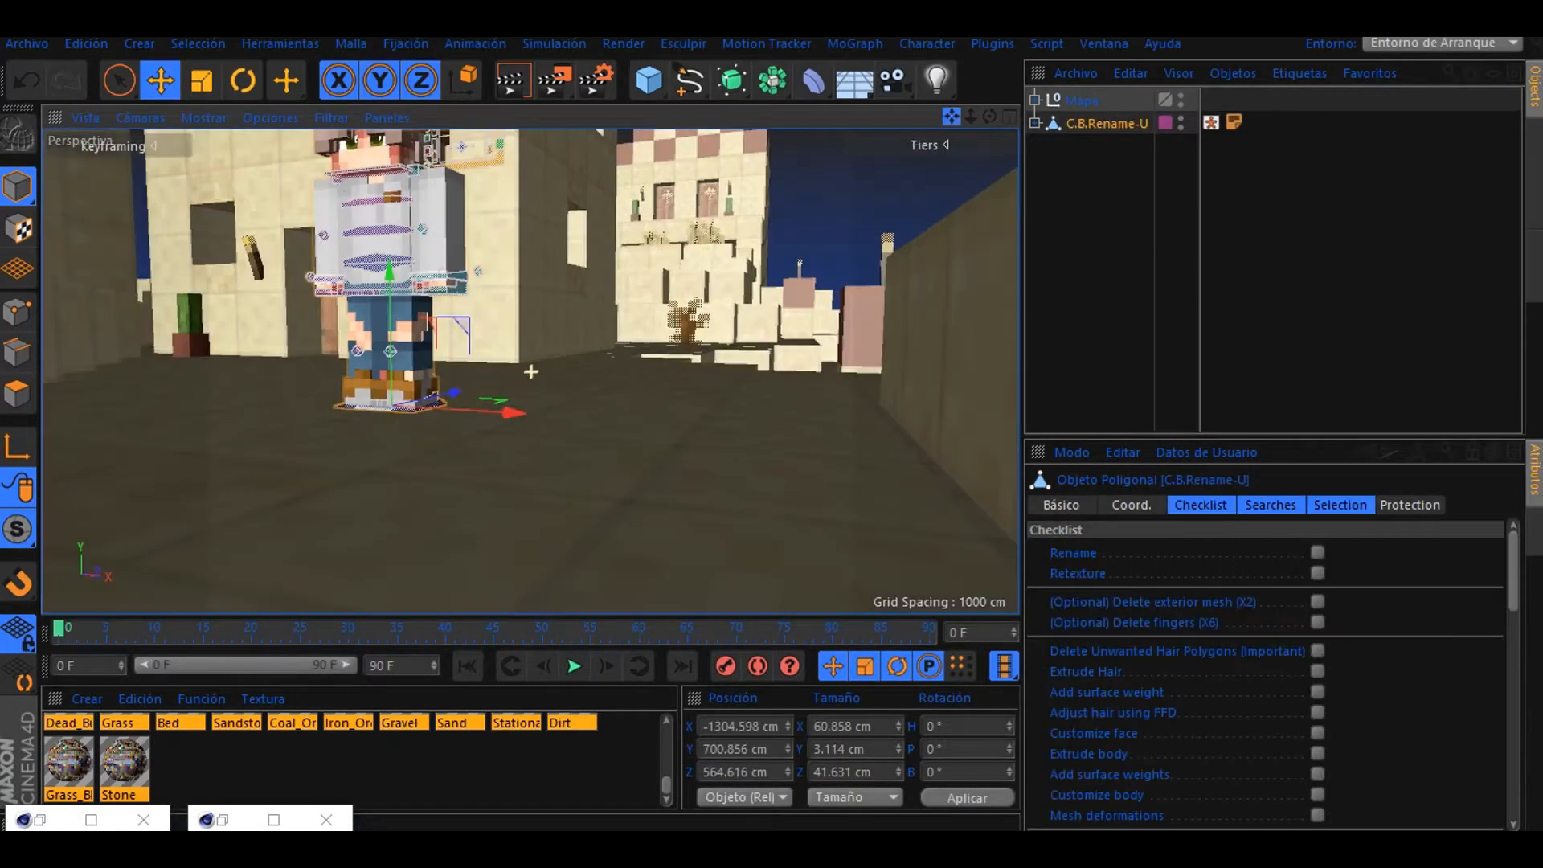
drag(954, 118, 922, 88)
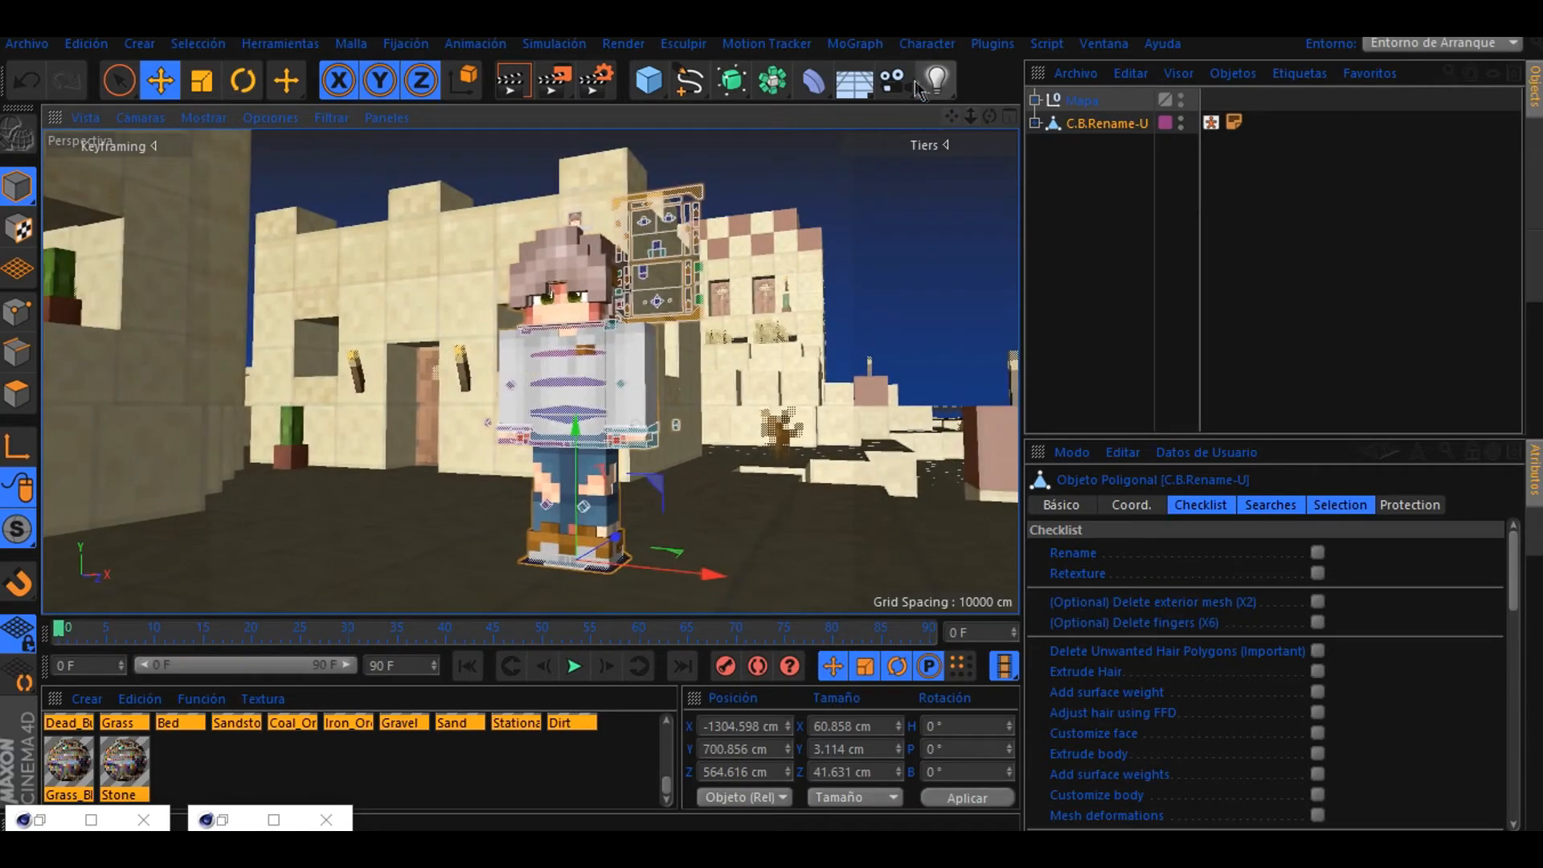
- Add a camera that frames the character from the current view, and leave the camera view for posing
click(899, 83)
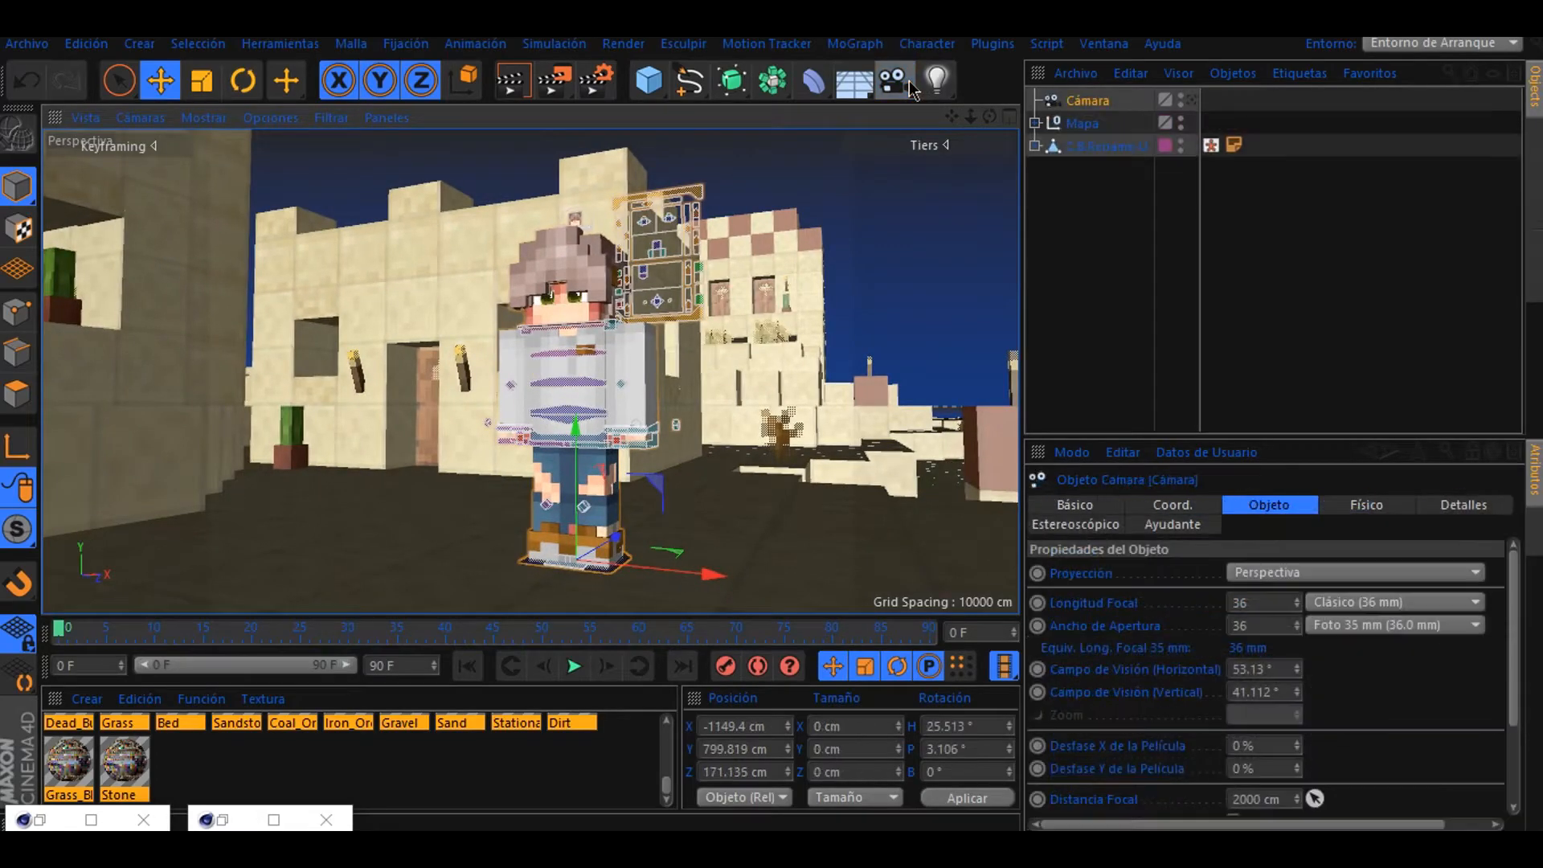
click(1191, 100)
click(1191, 100)
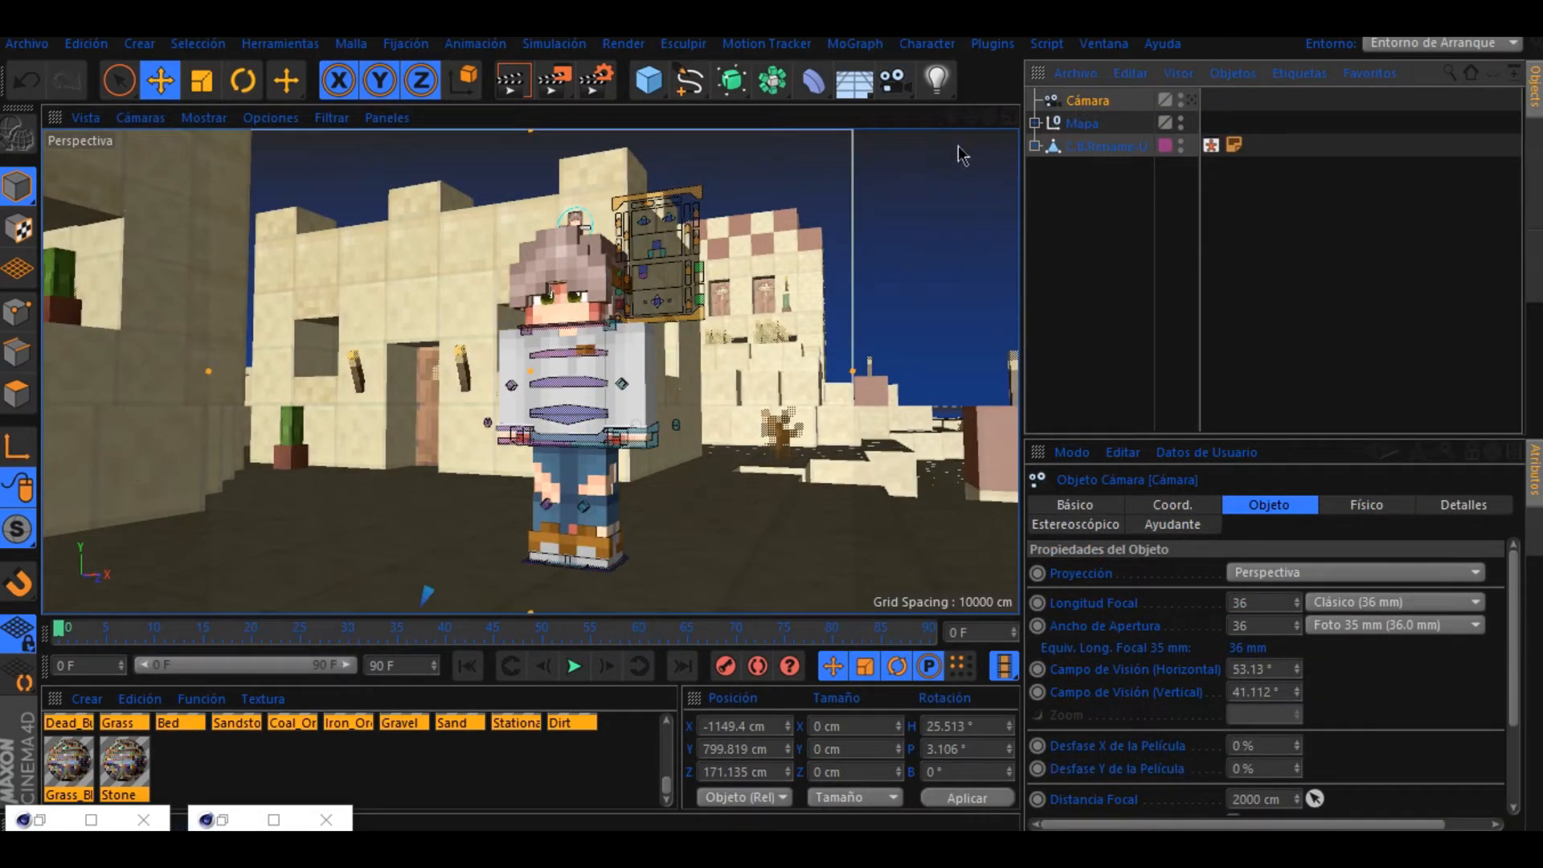
drag(990, 118, 964, 76)
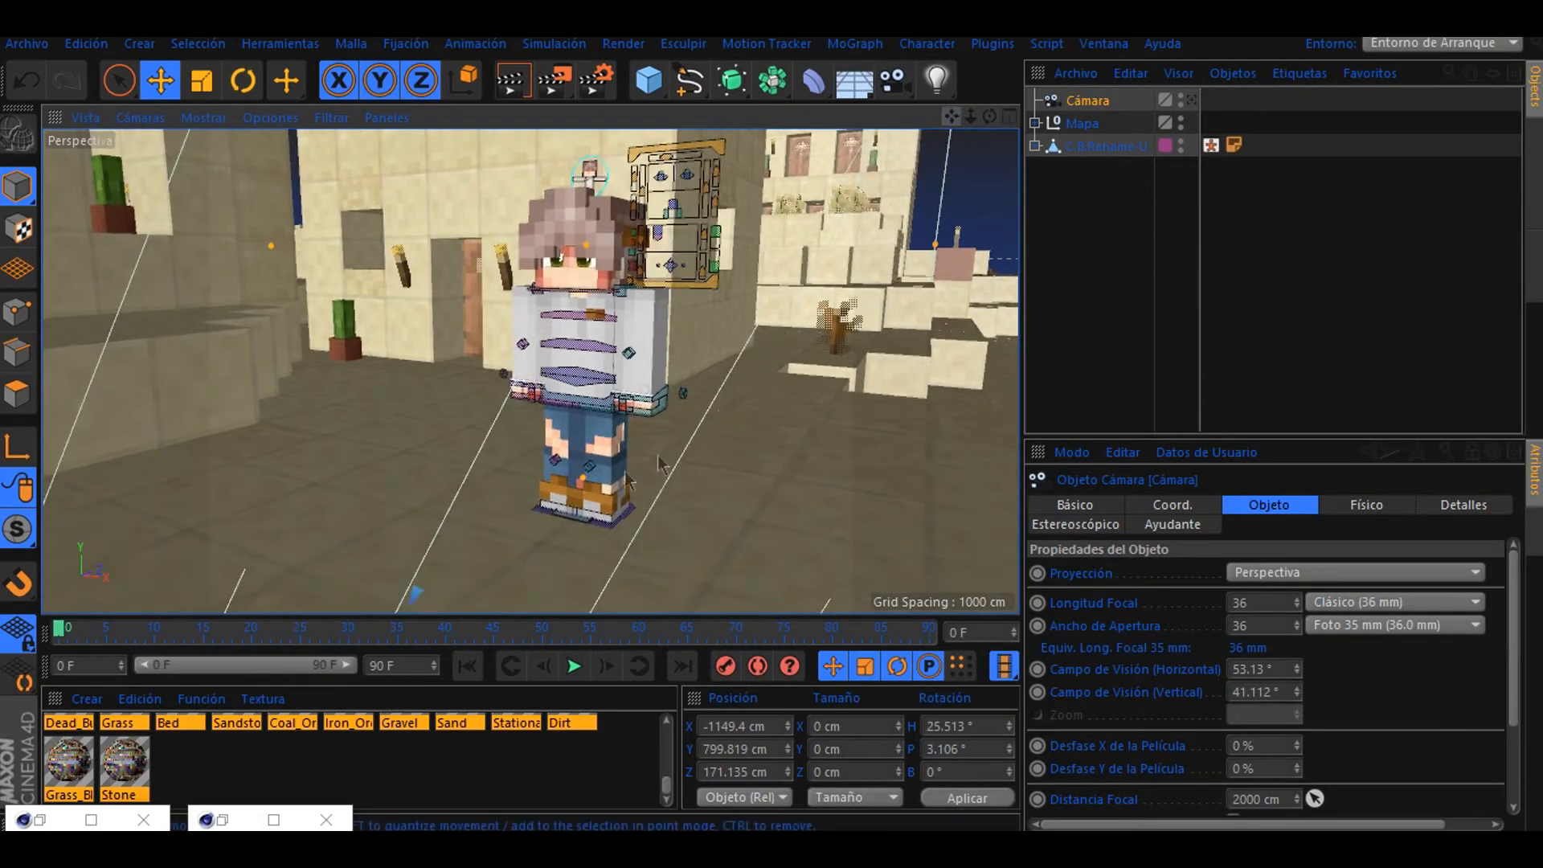
- Spread the character's legs into a wide stance by repositioning the right and left foot goal controllers
click(553, 508)
click(553, 508)
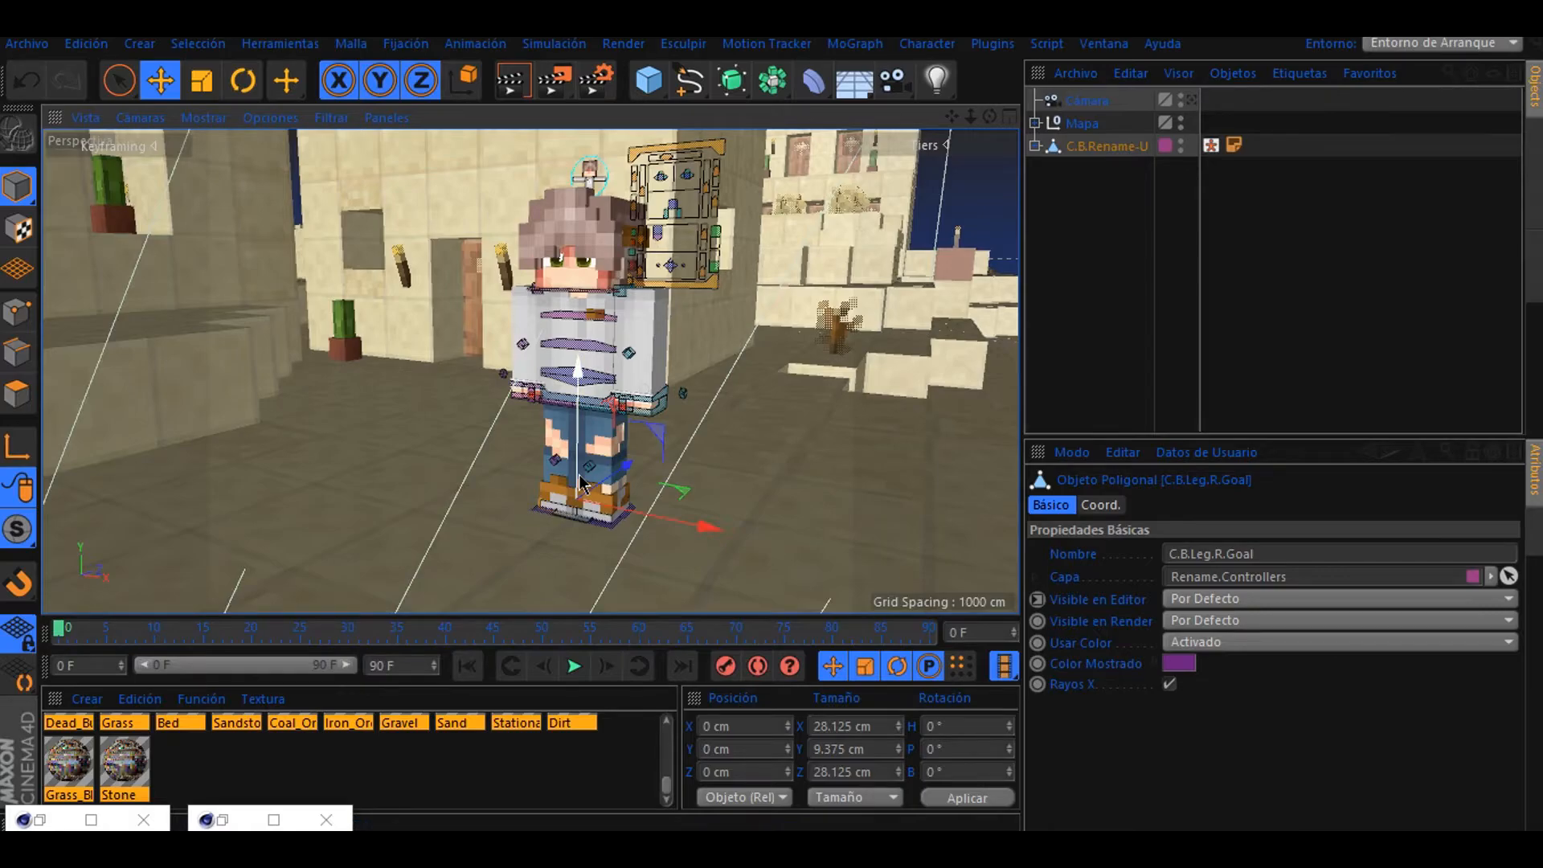
scroll(580, 482, up, 2)
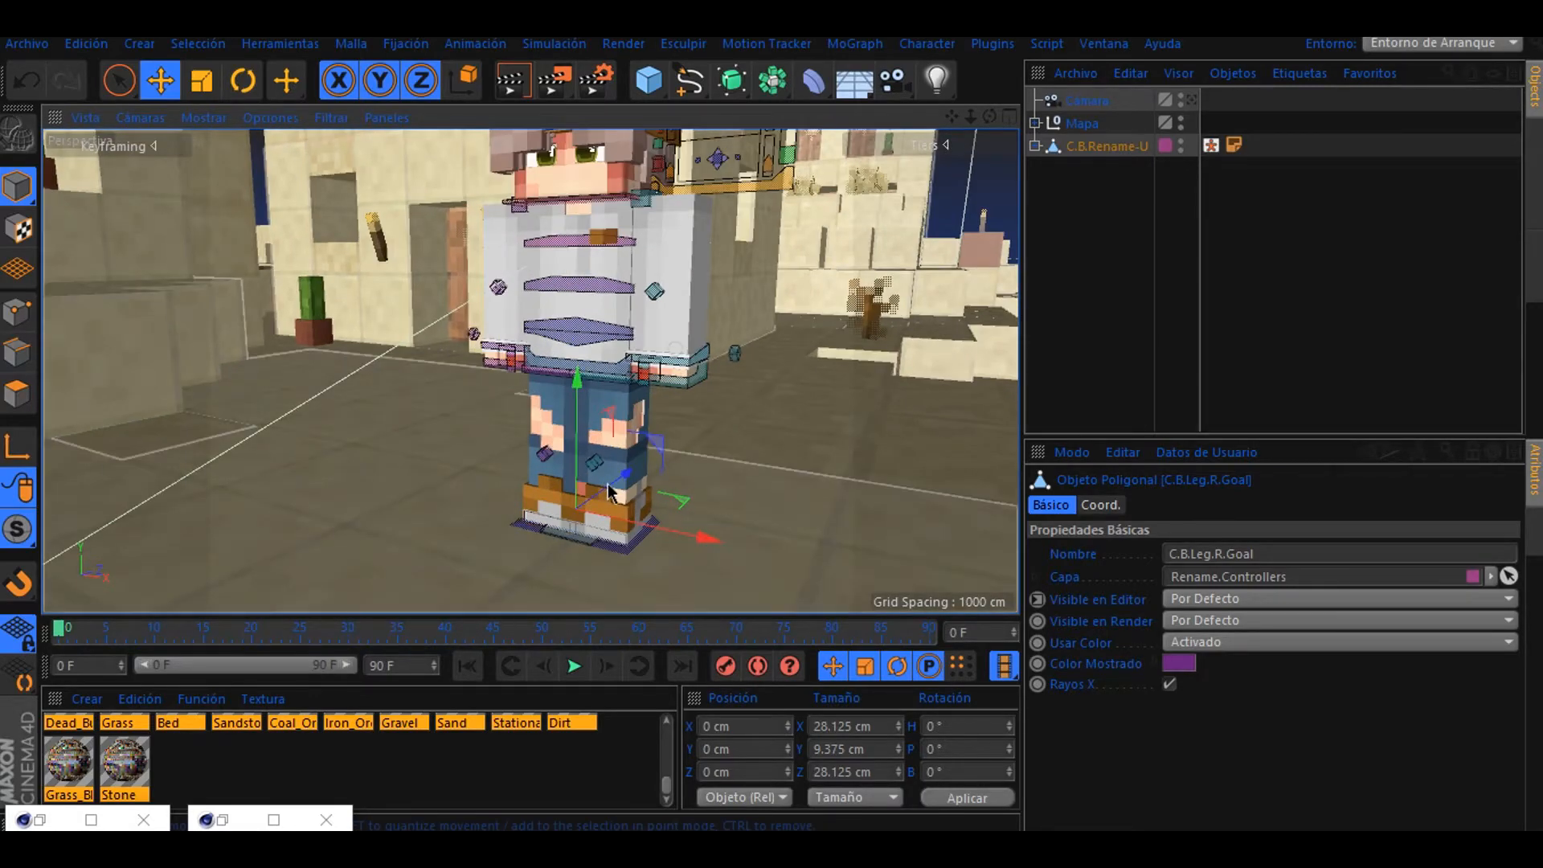
drag(610, 492, 544, 496)
click(575, 370)
drag(569, 305, 575, 370)
click(622, 526)
click(242, 80)
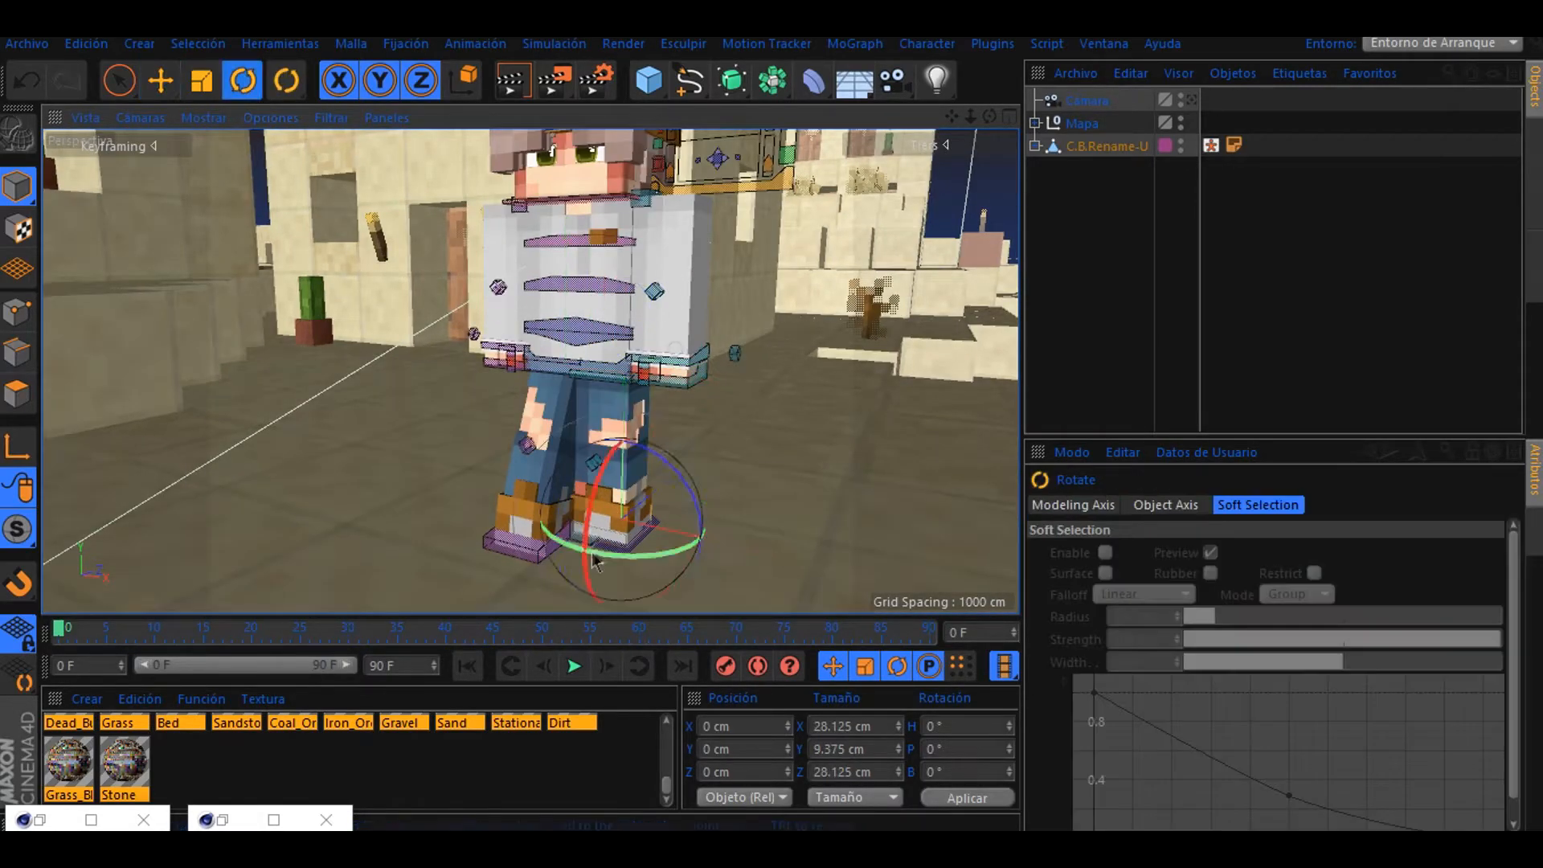
click(160, 80)
drag(744, 536, 811, 549)
- Rotate the hip and torso controllers so the character's upper body leans and twists
click(555, 371)
click(241, 80)
click(596, 379)
drag(551, 352, 550, 386)
scroll(701, 389, down, 5)
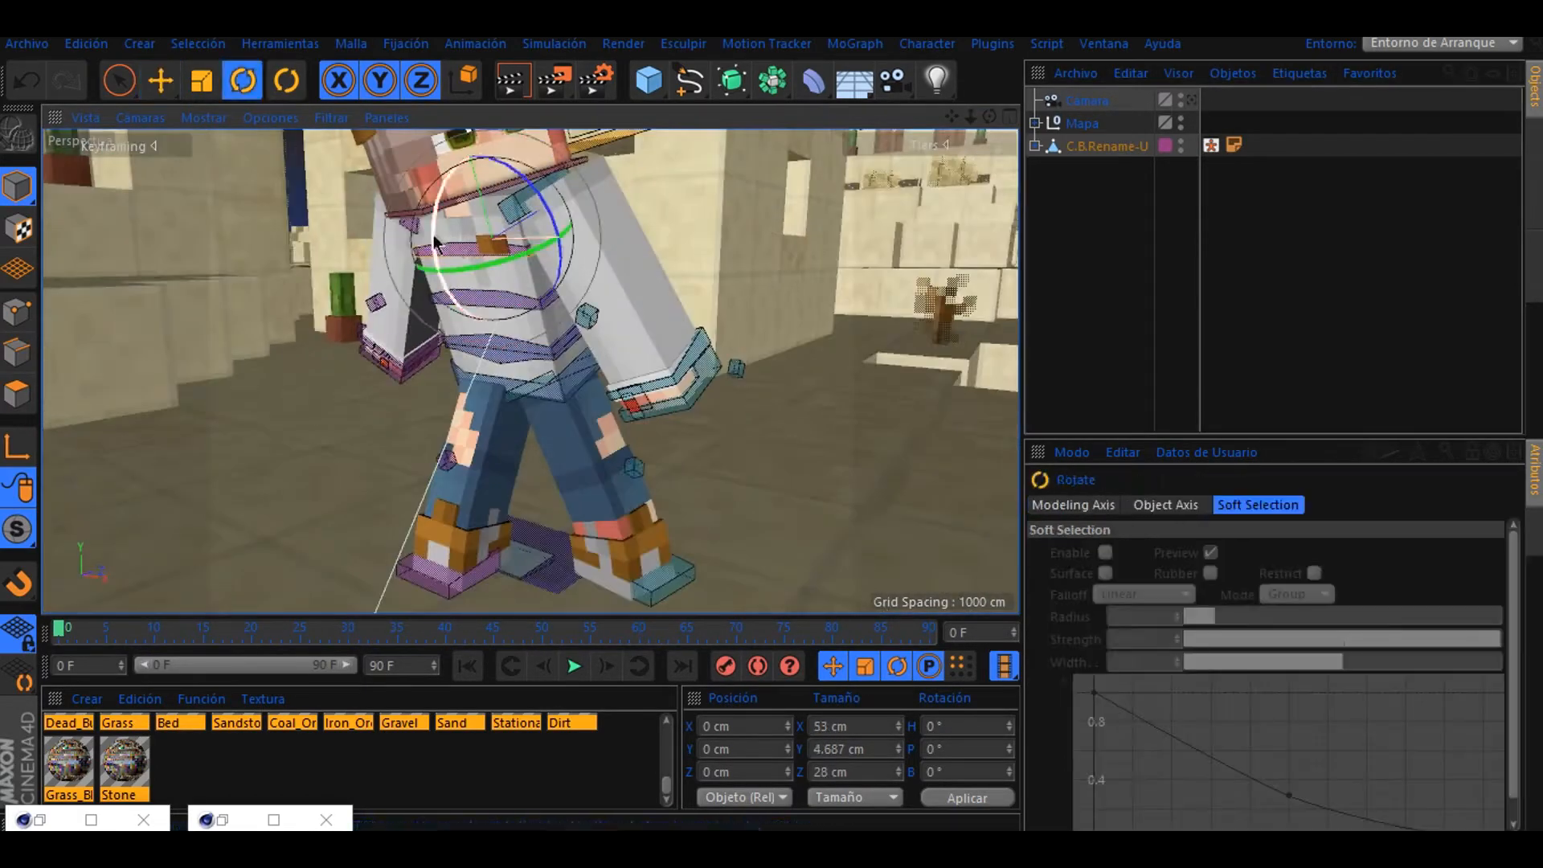
click(491, 298)
drag(450, 294, 452, 388)
- Pose the right hand controller beside the body and check the pose through the camera
click(386, 364)
key(e)
click(1191, 100)
key(r)
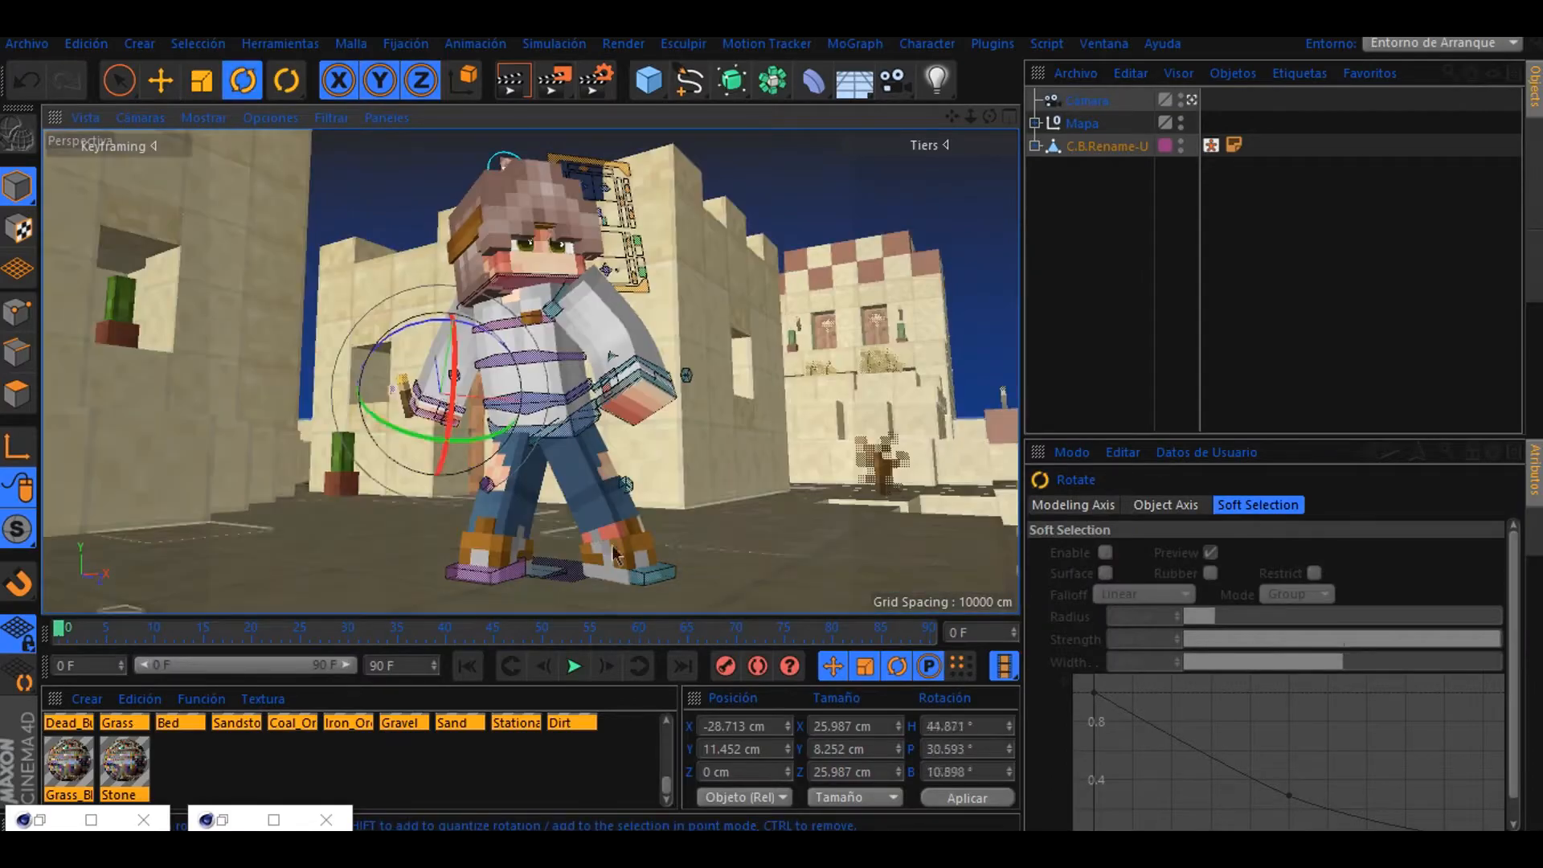
- Refine the torso bend to a pitch of about -14.3° and adjust the eyes controller
click(580, 428)
key(e)
drag(598, 391, 569, 408)
key(ctrl+z)
click(1191, 100)
click(1191, 100)
key(r)
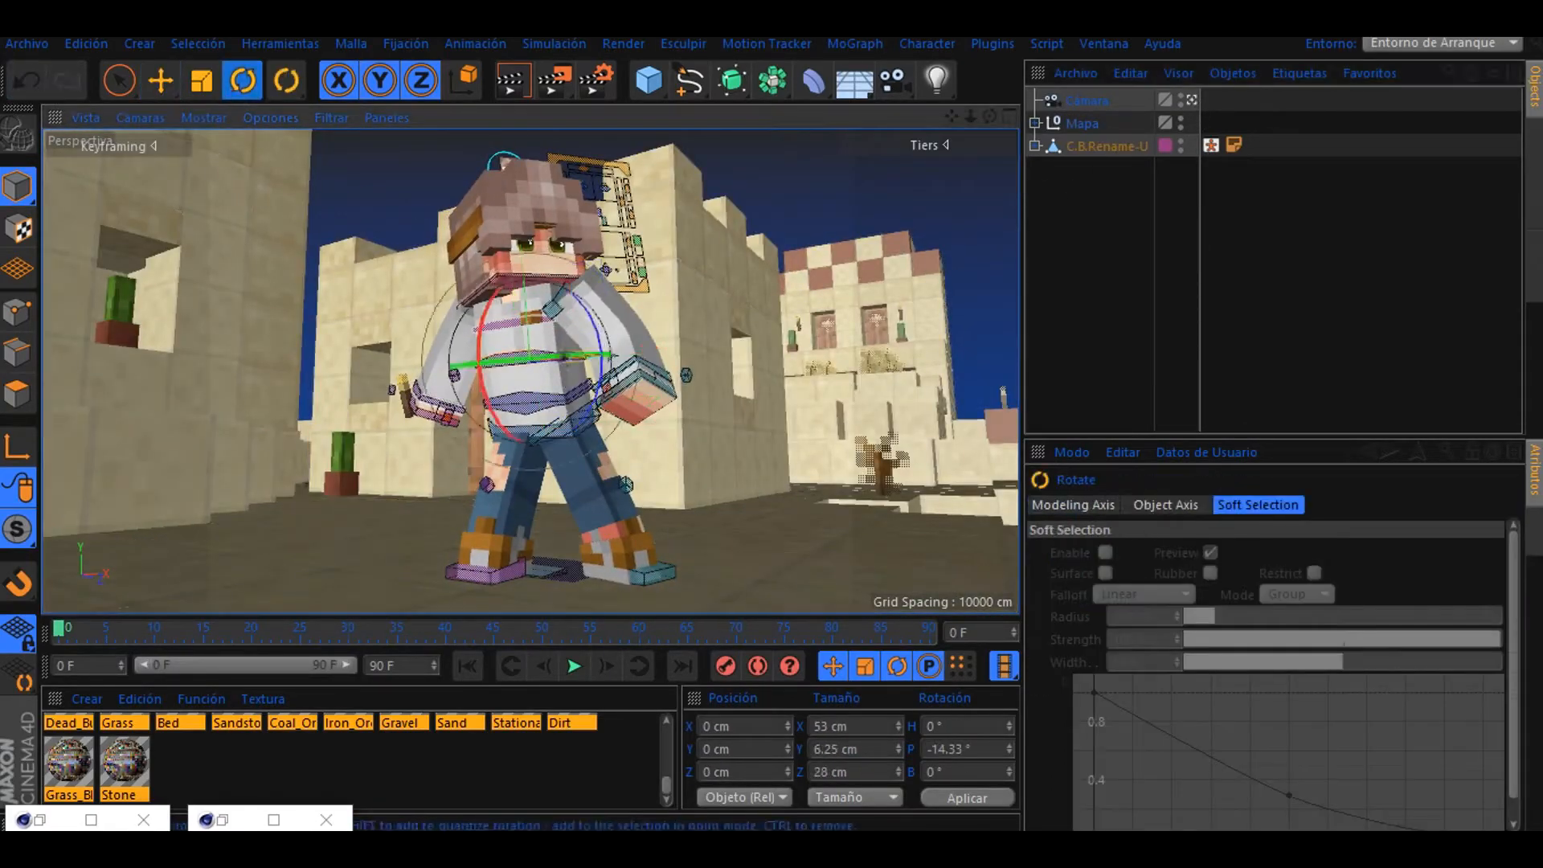
key(e)
click(599, 213)
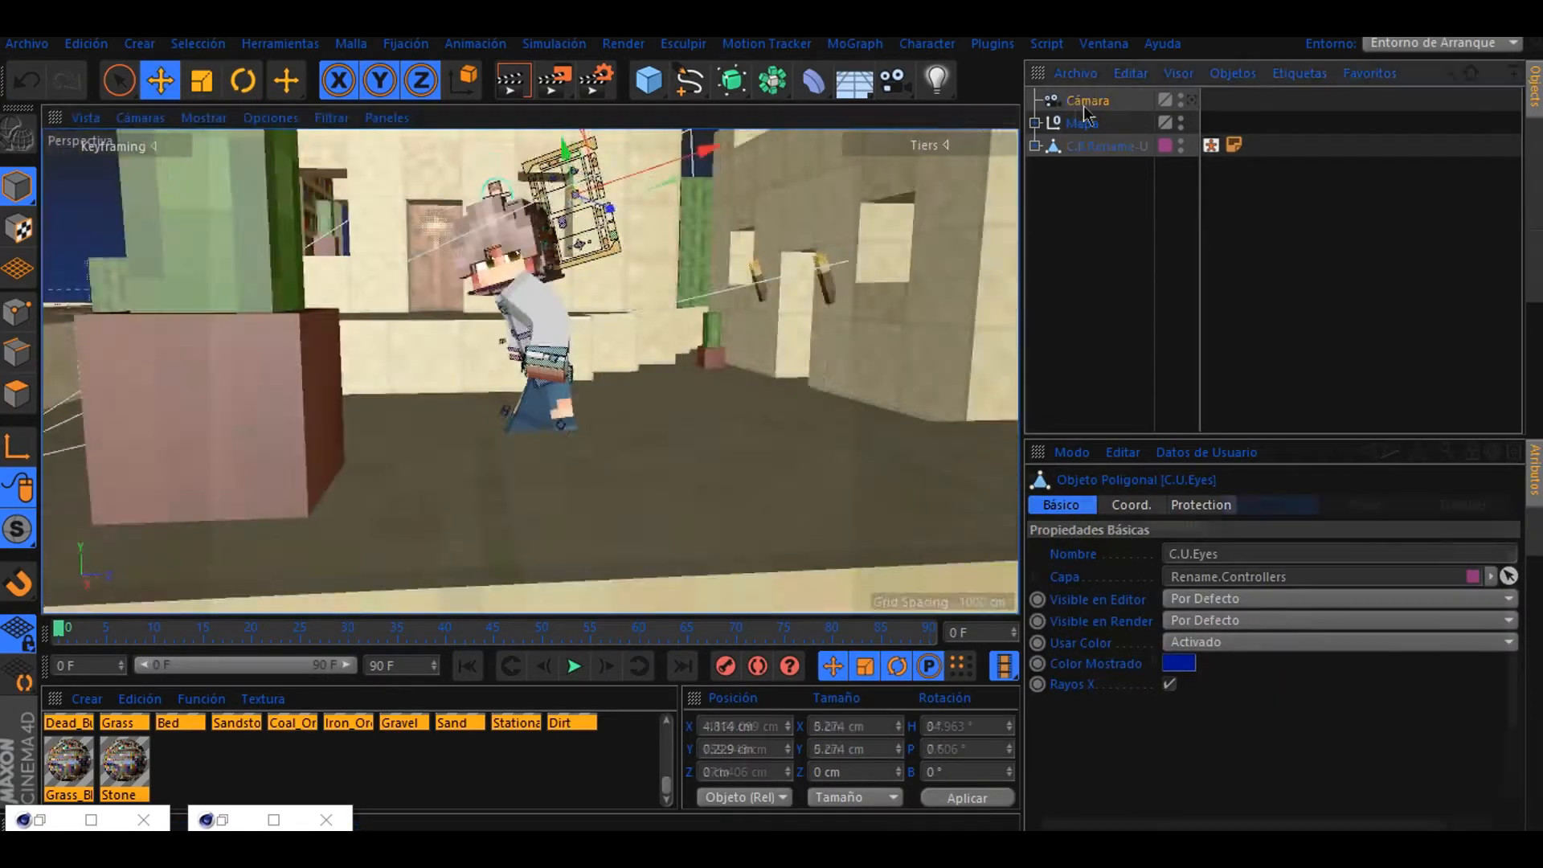
- Move the camera closer to the character and bank it about -16.67° for a tilted shot
key(s)
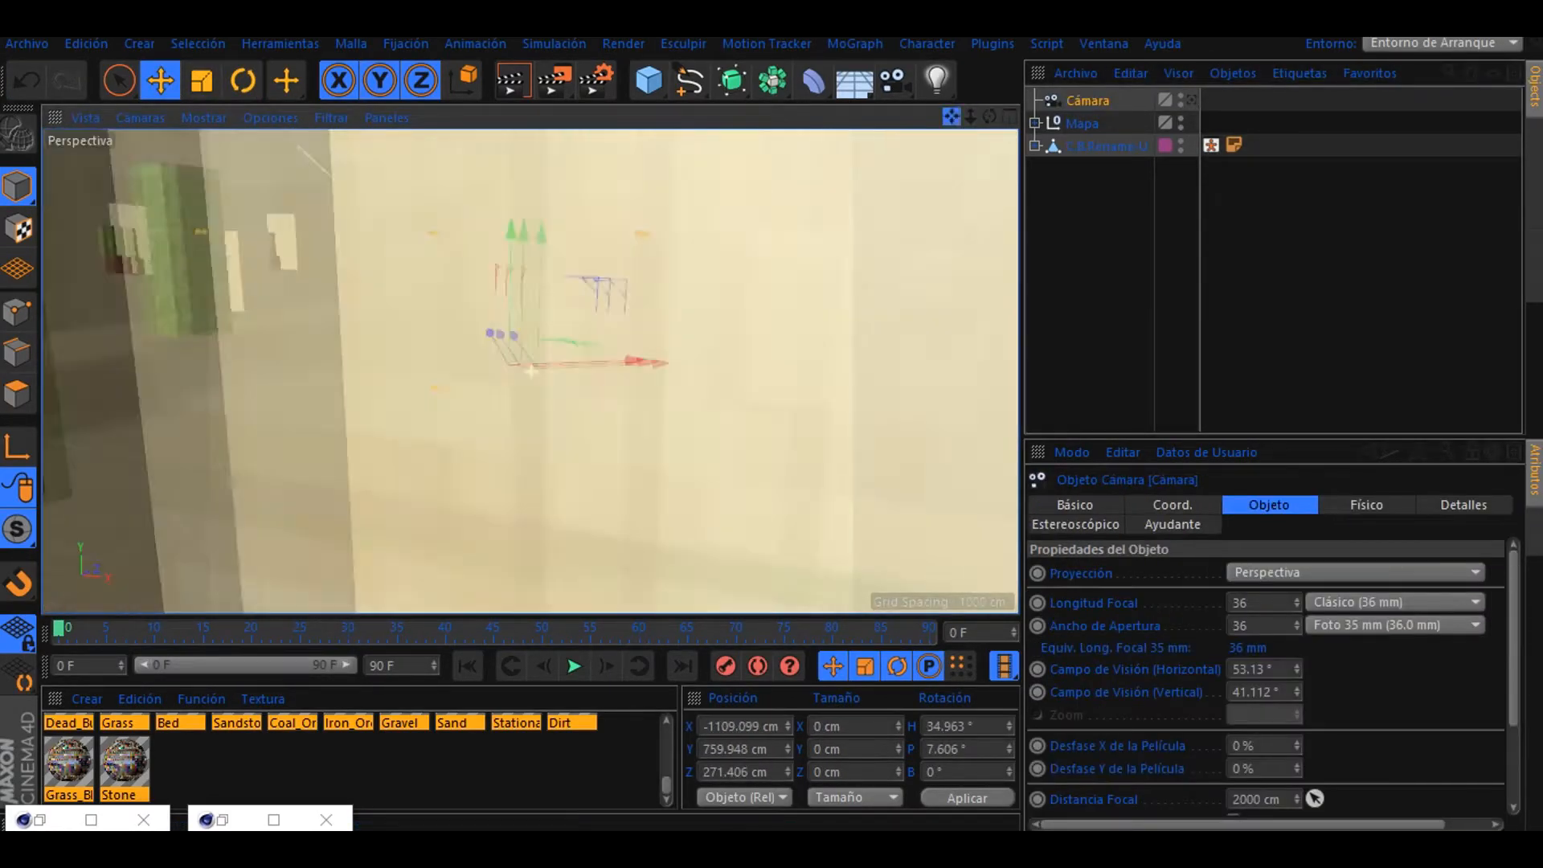
scroll(531, 370, down, 5)
key(r)
drag(643, 402, 683, 426)
click(1191, 100)
click(1191, 100)
drag(900, 458, 876, 434)
click(1192, 101)
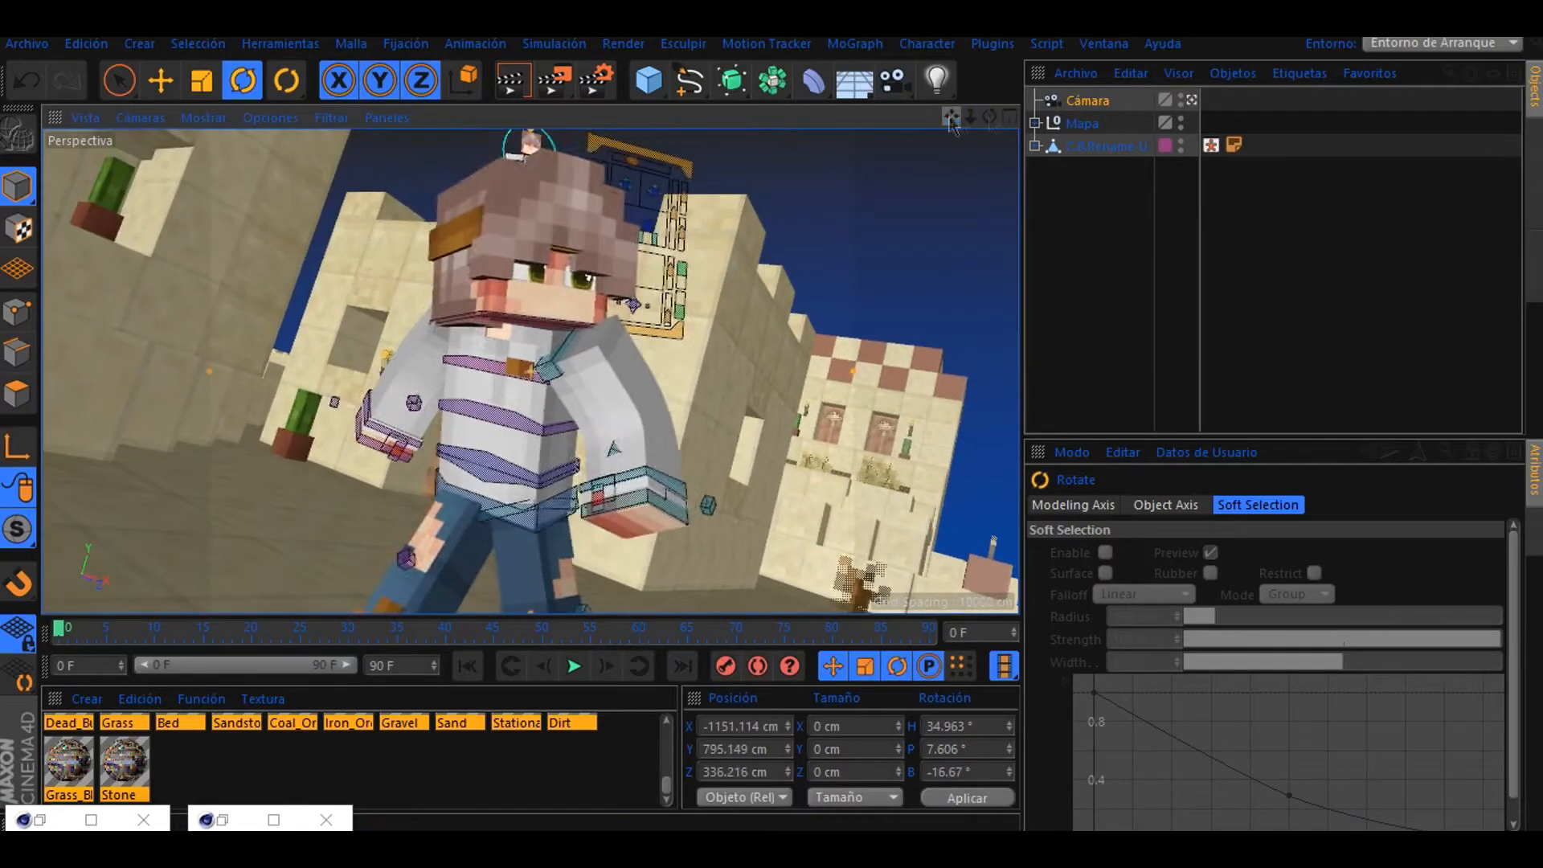
click(1192, 100)
click(1191, 100)
- Reposition the hand controllers and rotate the upper body to suit the tilted camera shot
click(499, 341)
key(e)
click(394, 438)
drag(402, 402, 420, 389)
click(619, 488)
click(652, 228)
click(514, 322)
key(r)
drag(554, 265, 502, 323)
- Refine the character's torso controllers, comparing the pose inside and outside the camera view
click(1192, 101)
click(591, 241)
scroll(575, 341, up, 5)
click(574, 344)
click(1192, 100)
click(515, 321)
click(522, 406)
click(515, 462)
click(1192, 101)
- Raise the character's right hand up beside the head and adjust its rotation
key(e)
click(707, 554)
key(r)
click(1191, 101)
click(514, 321)
drag(970, 118, 996, 119)
click(390, 458)
key(e)
drag(389, 450, 402, 281)
key(r)
key(e)
key(r)
- Rotate the head controller to about H 4.3°, P -5.7° and B -0.3°
click(475, 339)
drag(498, 326, 522, 323)
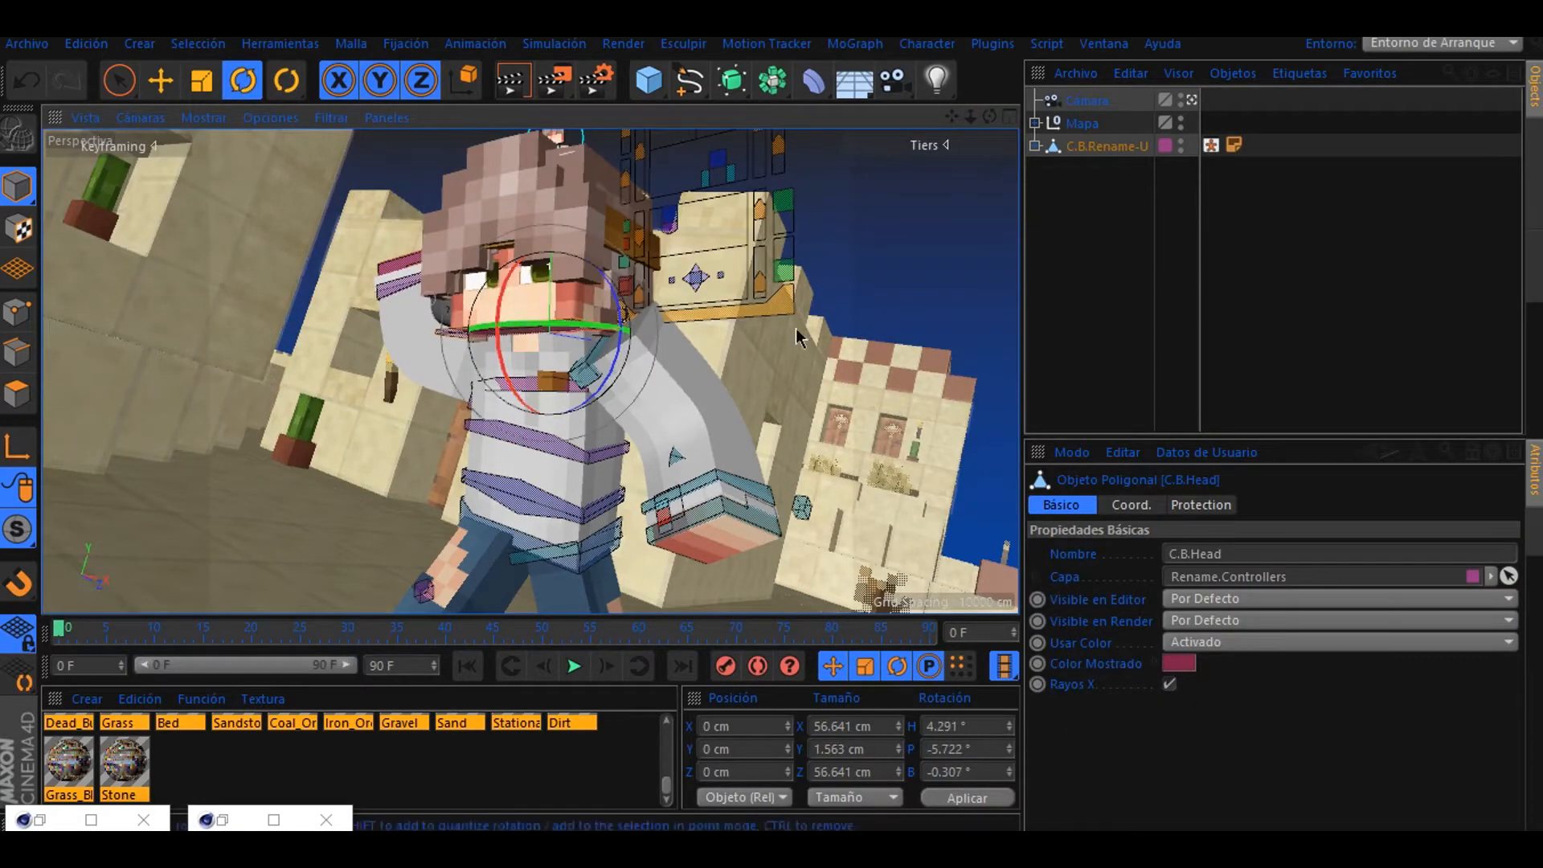
click(1191, 100)
- Shift the lower-body controller slightly and bend the torso to a pitch of about -11.8°
key(e)
drag(450, 514, 438, 506)
click(1192, 101)
click(515, 436)
key(r)
drag(496, 450, 499, 402)
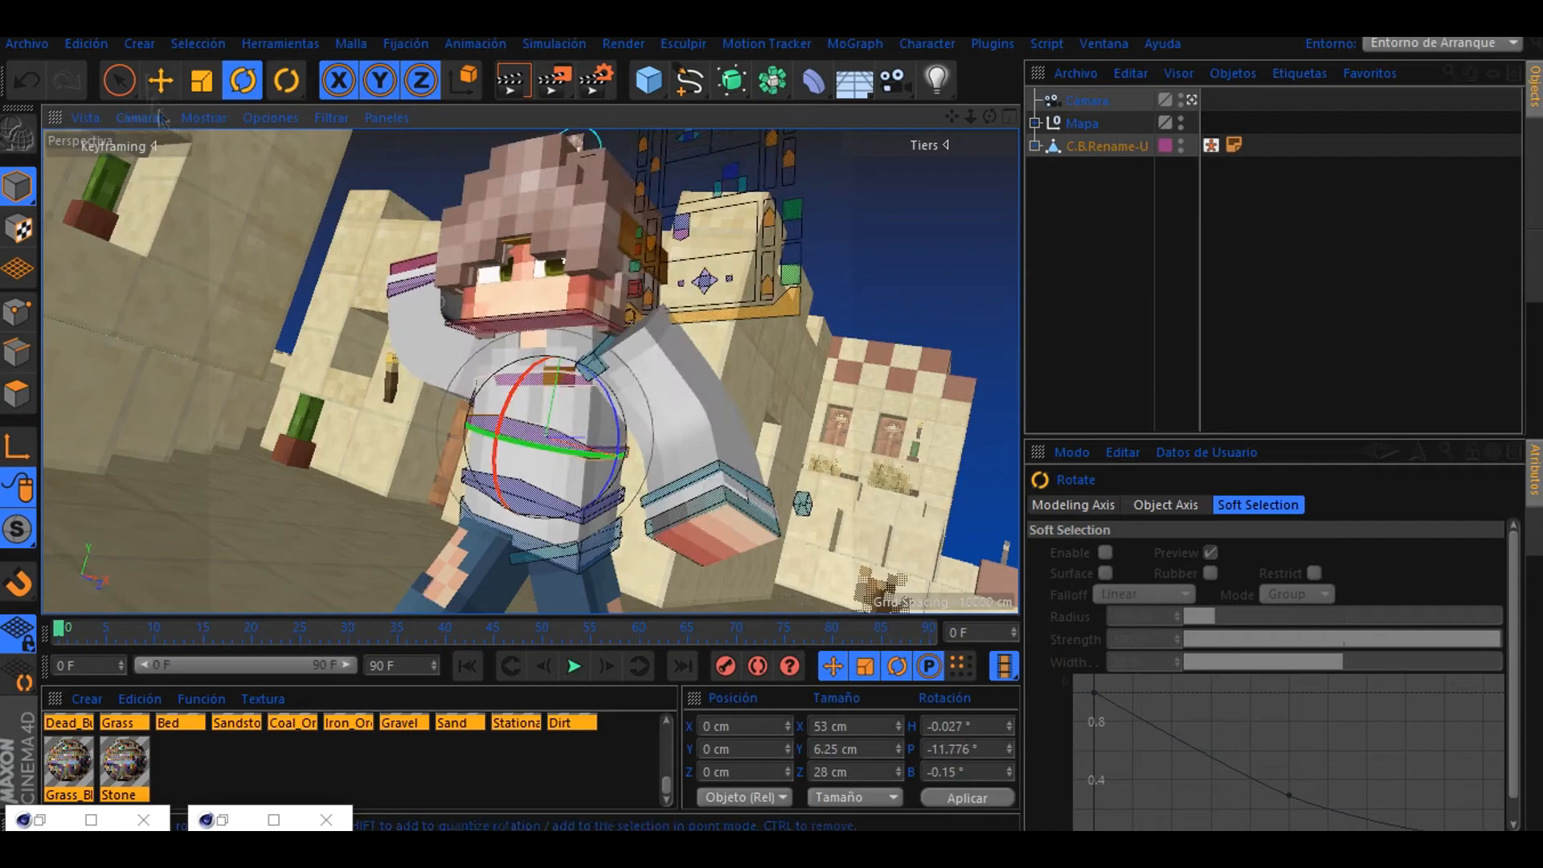
- Nudge the controllers around the character's raised hand and rotate the lowered hand beside the hip
key(e)
click(405, 282)
drag(402, 281, 410, 274)
click(792, 275)
drag(792, 275, 793, 254)
click(703, 555)
key(r)
drag(667, 498, 672, 539)
- Adjust the knee controller of the character's front leg from outside the camera view, and return to the camera
click(1192, 100)
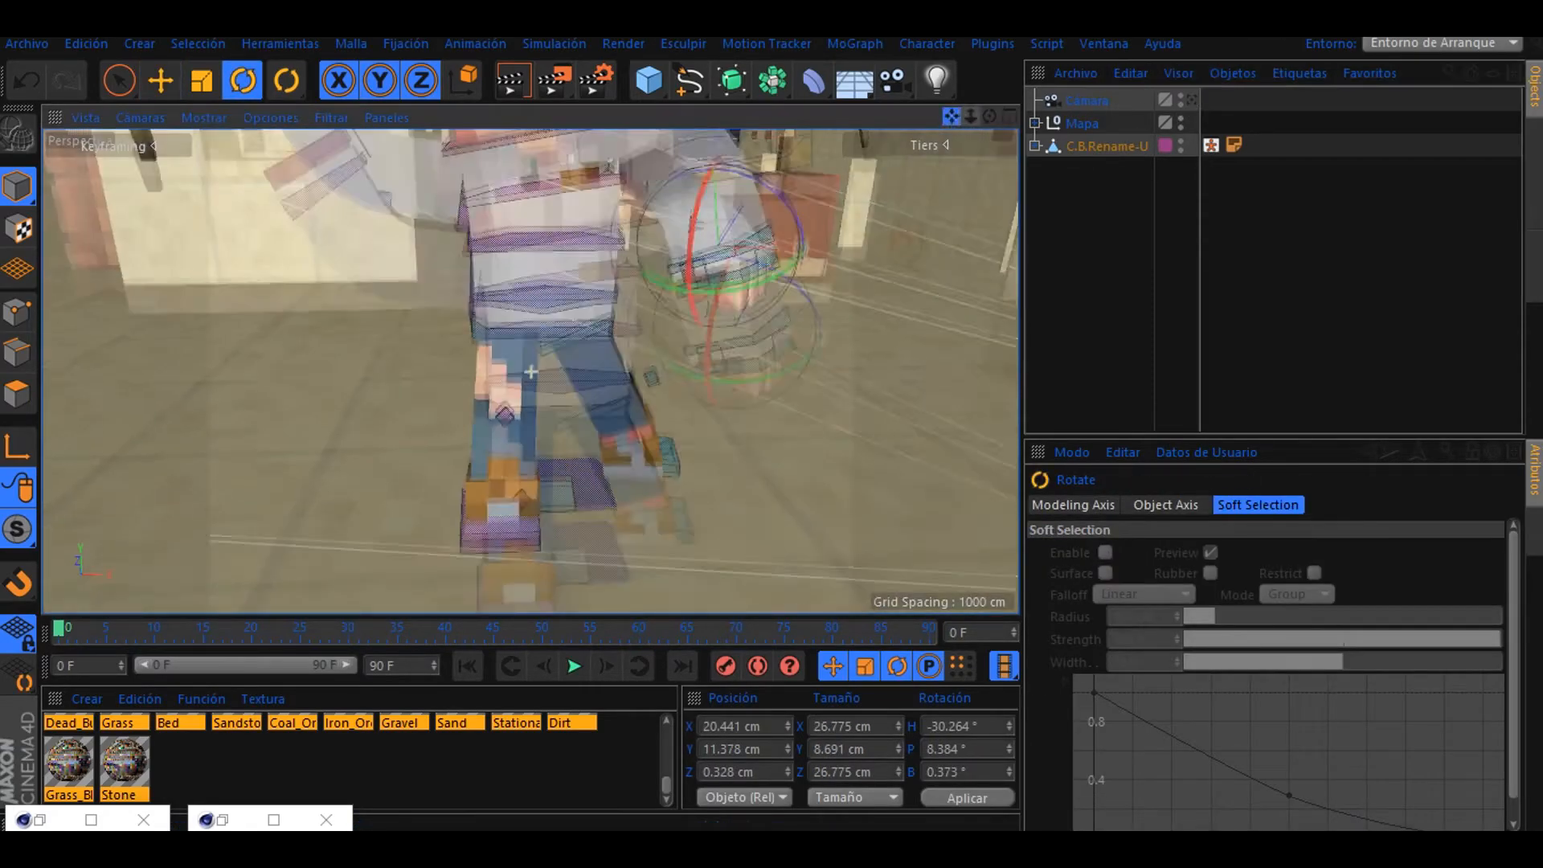
alt+drag(530, 322, 482, 401)
key(e)
click(457, 424)
click(1192, 102)
- Find the asset library by searching Descargas for "snw" and add its emerald model to the scene
key(ctrl+o)
click(96, 236)
click(611, 89)
text(snw)
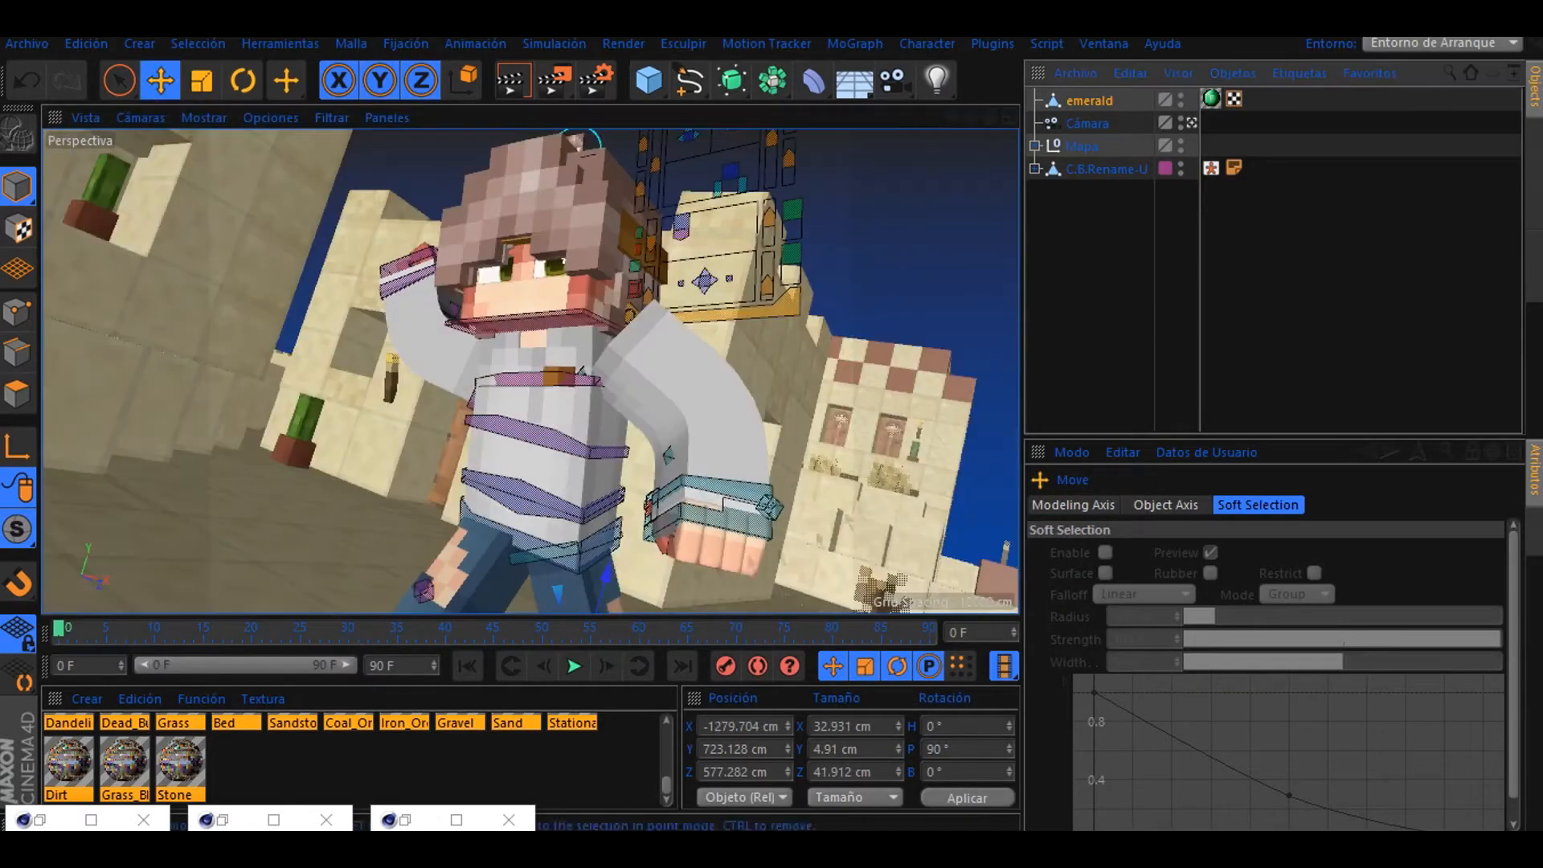
- Scale the emerald down, move it into the character's raised hand and rotate its bank to about 16.6°
drag(606, 573, 597, 385)
key(t)
key(e)
drag(746, 425, 692, 424)
key(r)
key(t)
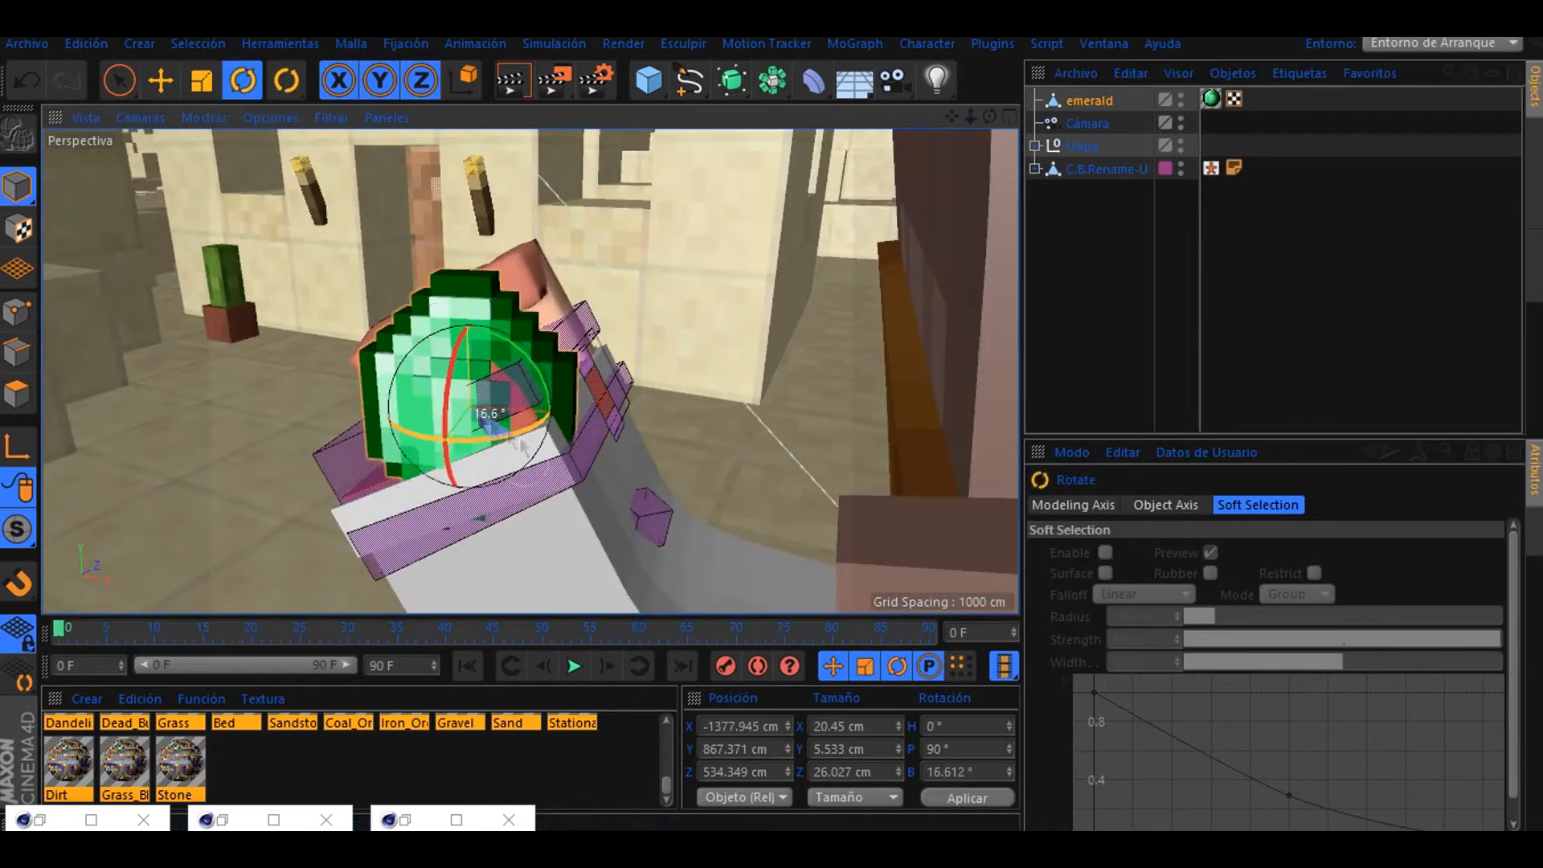
- Tilt the emerald in the raised hand and duplicate it to build a small cluster of three
drag(473, 330, 506, 353)
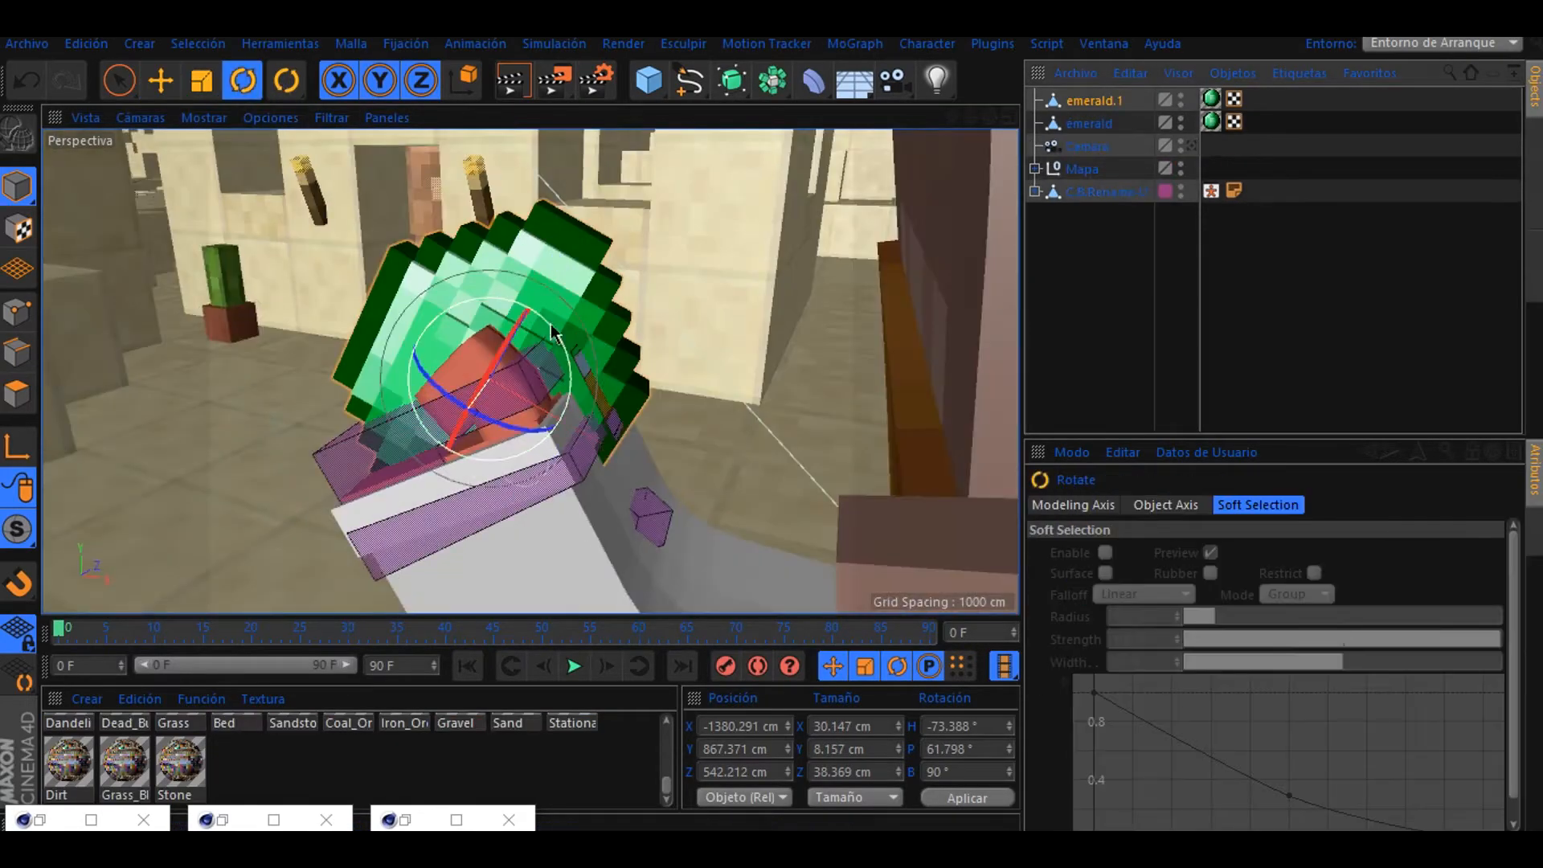
key(e)
key(ctrl+c)
key(ctrl+v)
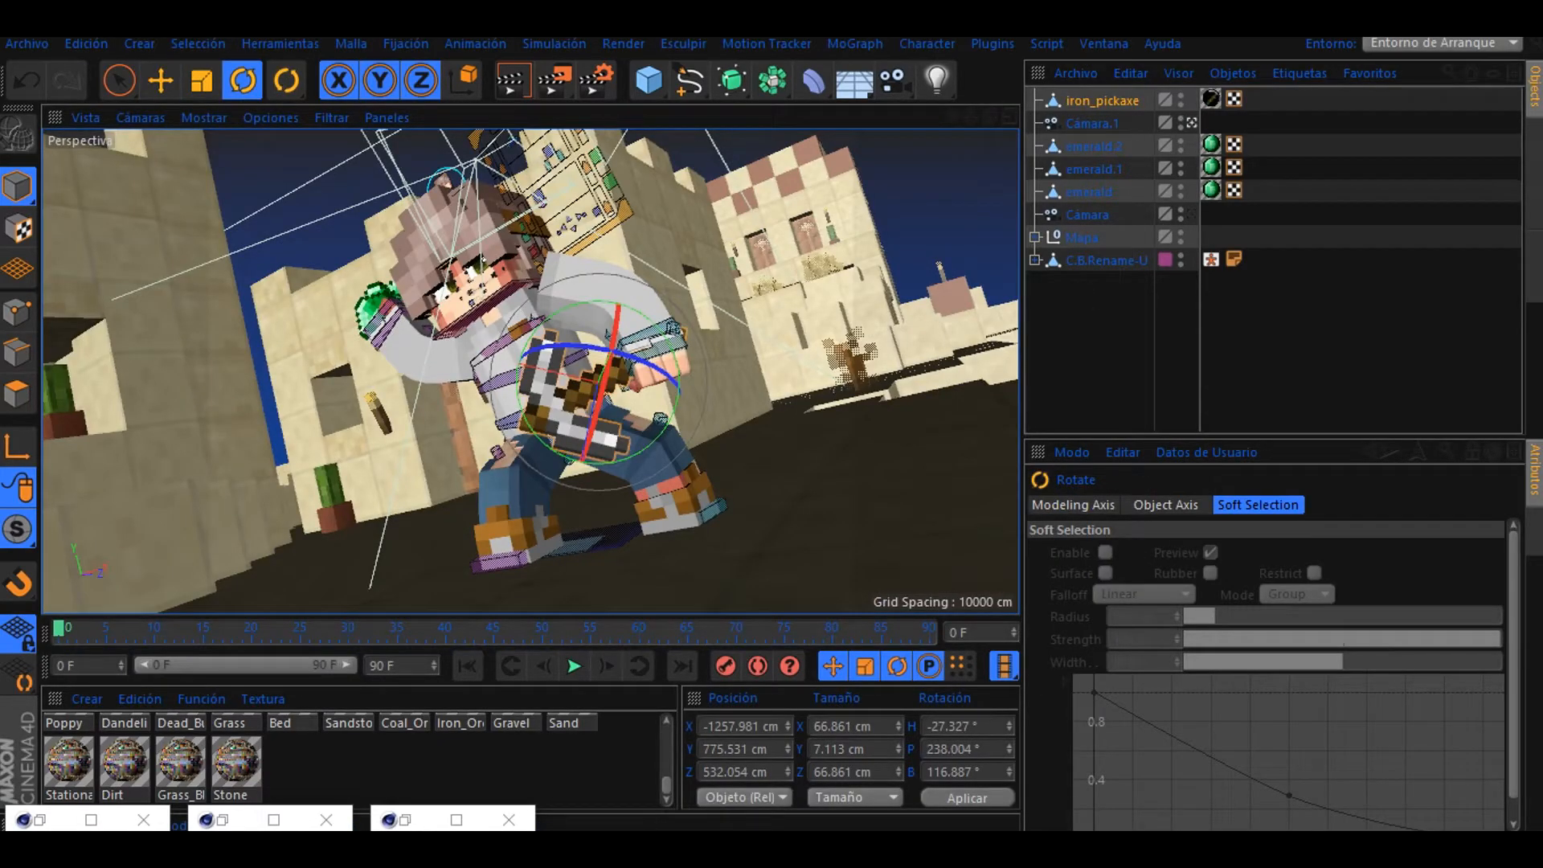
- Review the object and detail properties of Cámara.1, including focal length, focus distance and depth-of-field blur
click(1094, 125)
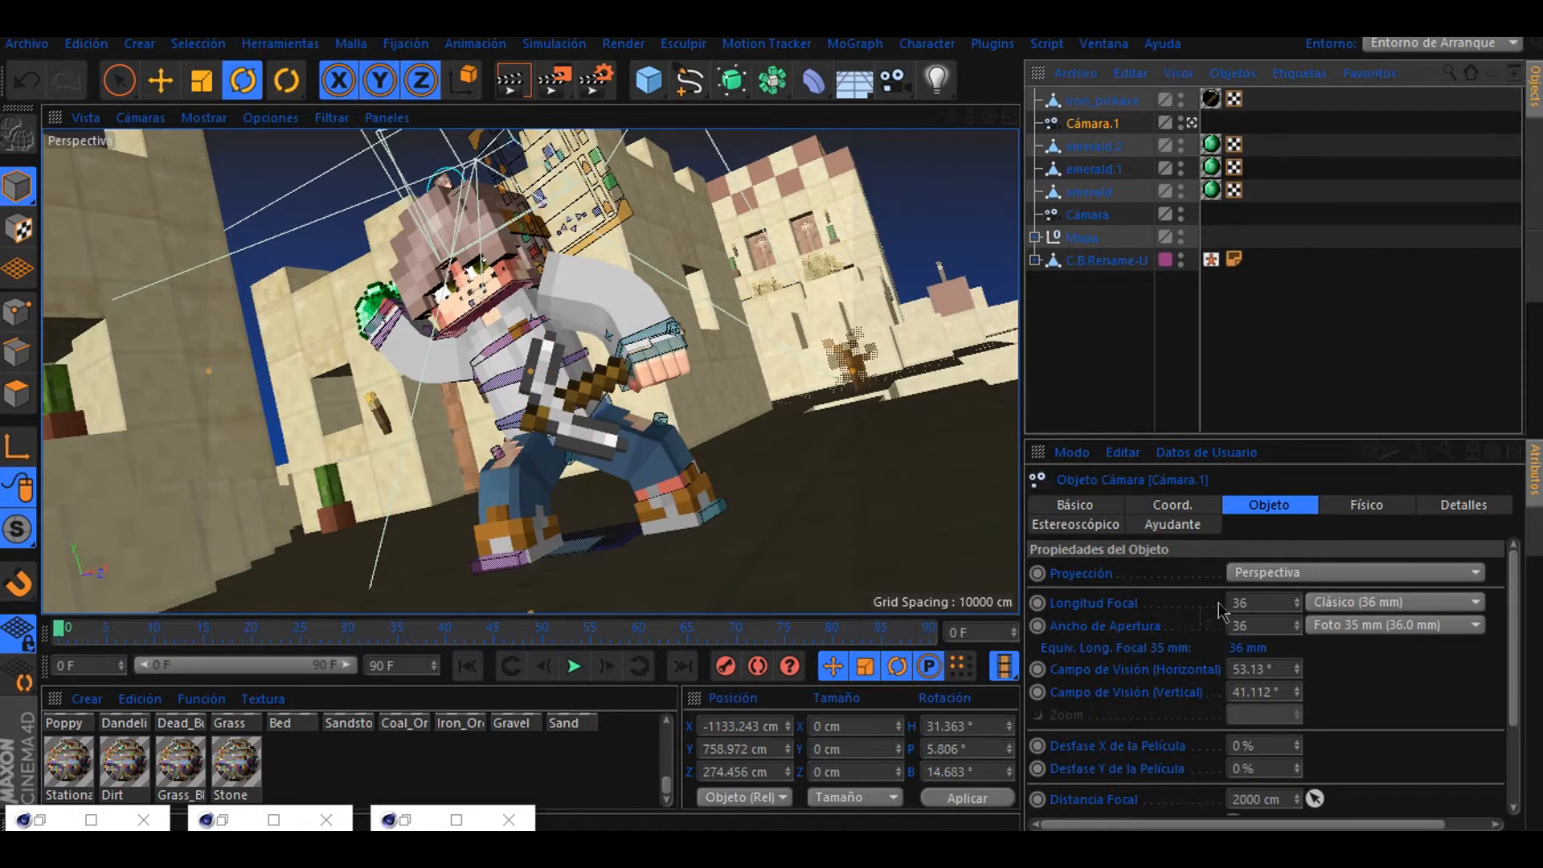
scroll(1190, 627, down, 3)
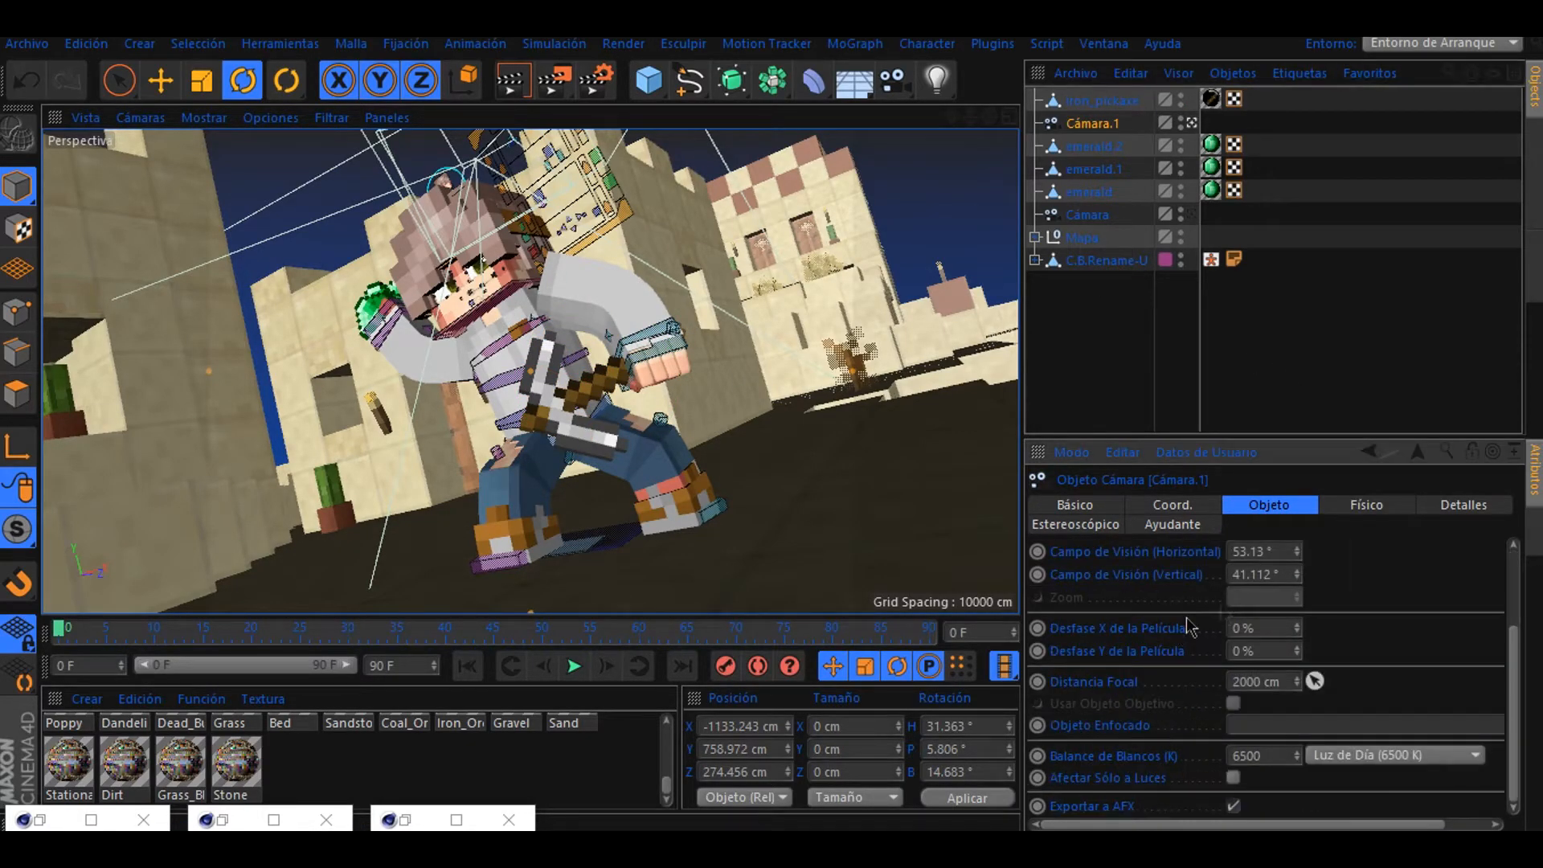
click(1461, 506)
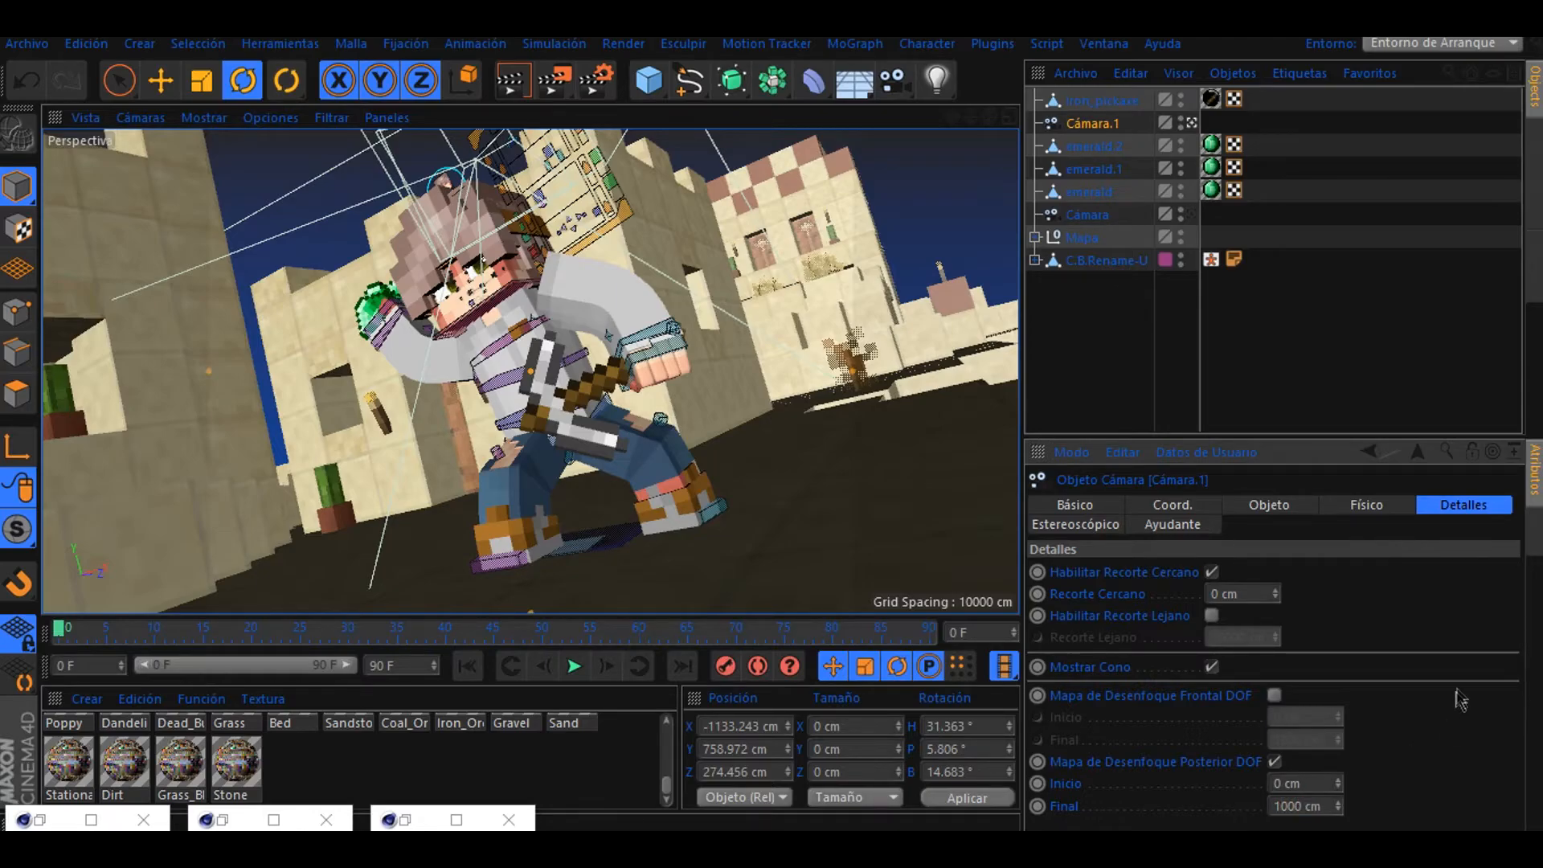
click(1376, 503)
click(1305, 512)
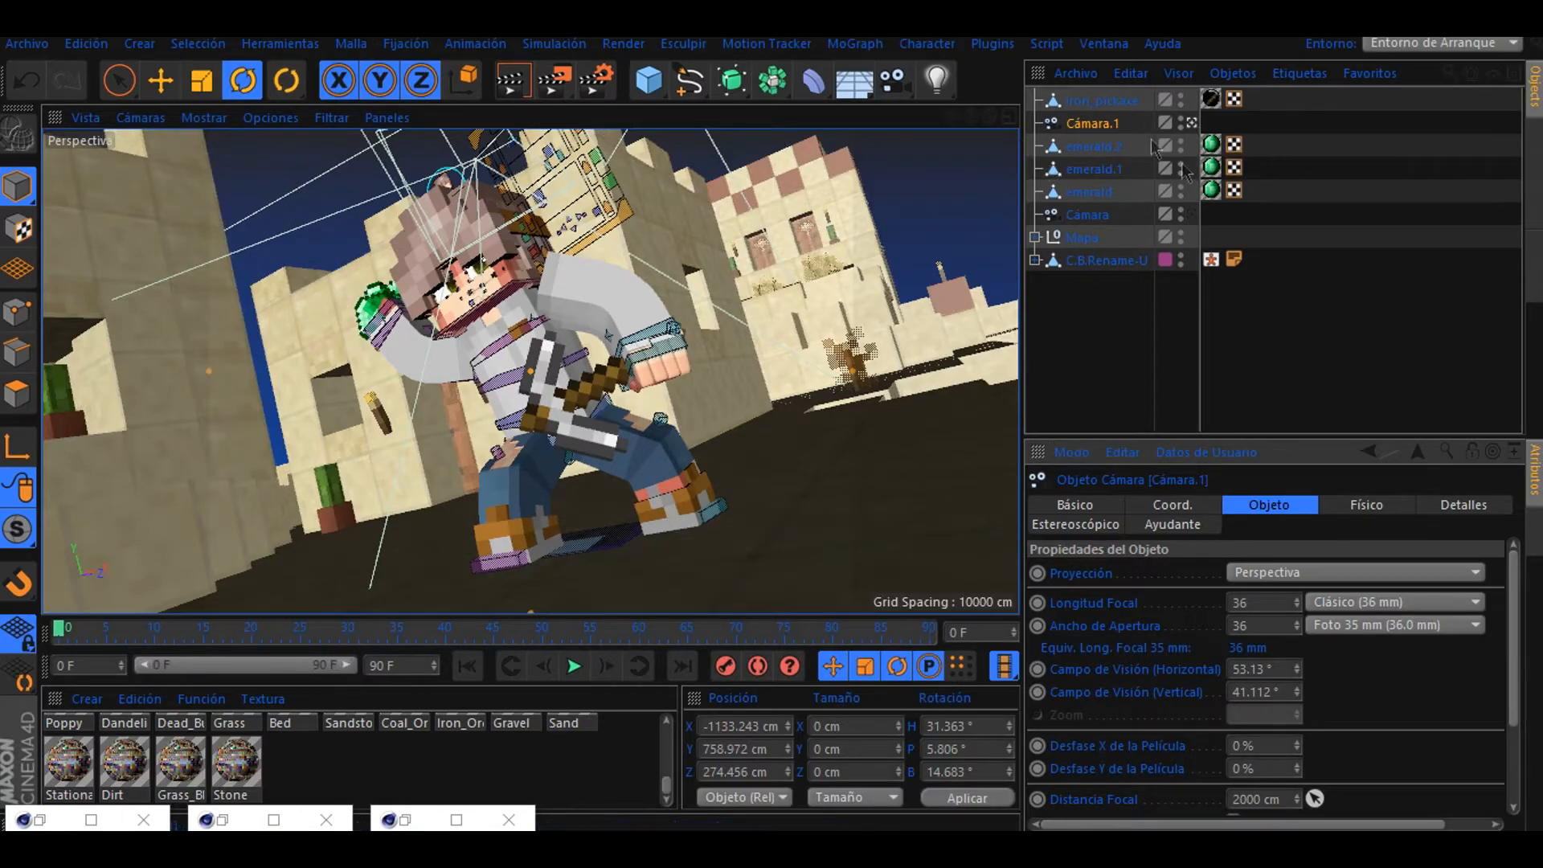
- Disable reflectance on all the map's block materials from Bell to Stone, and return to the Cámara.1 view
click(1193, 123)
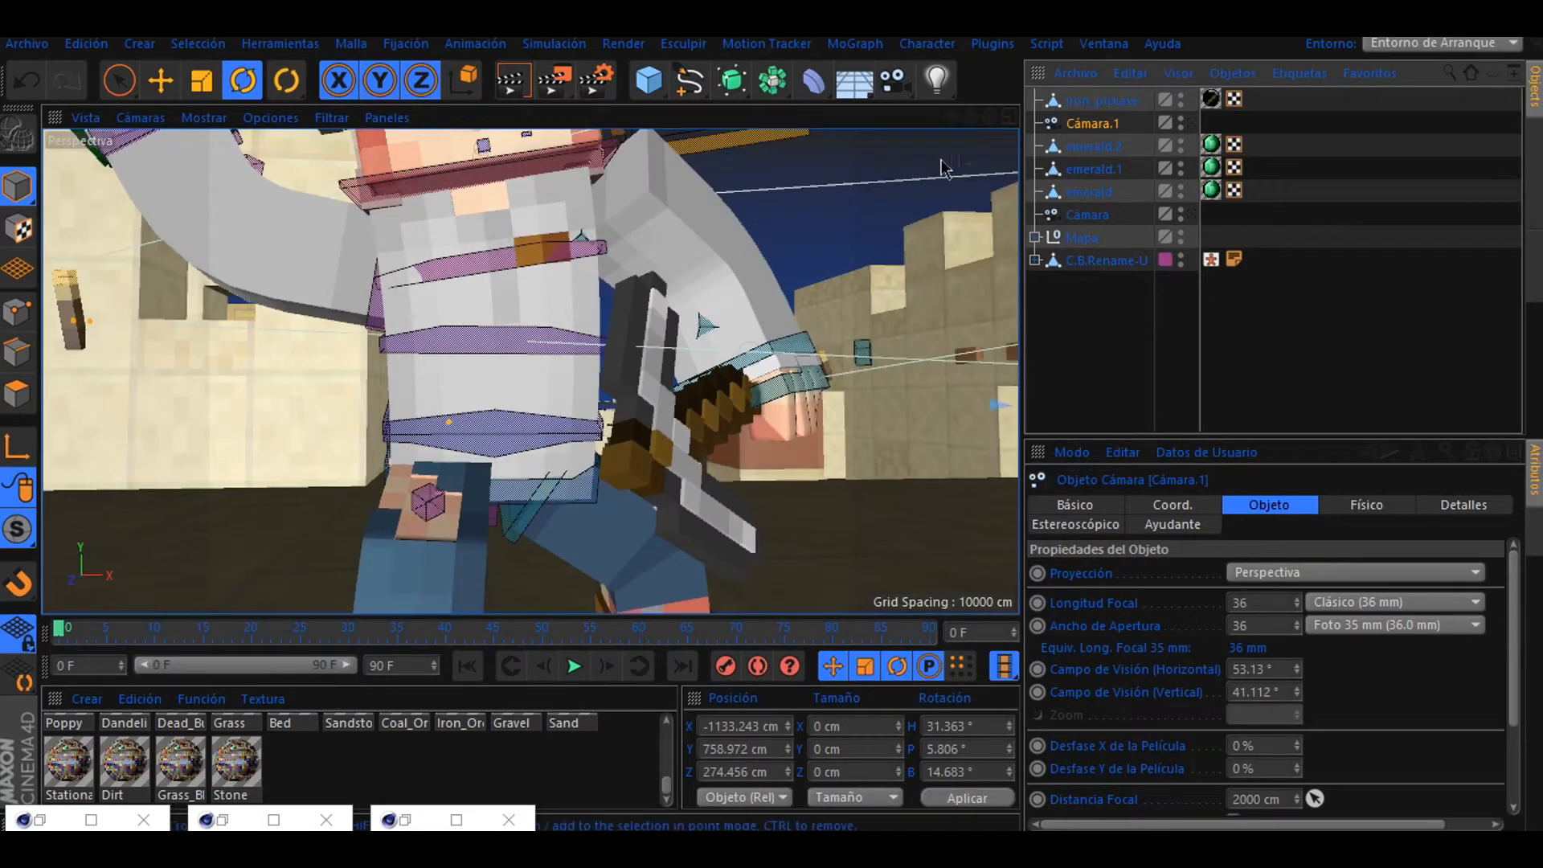
mouse_move(971, 118)
mouse_down()
mouse_move(888, 118)
mouse_move(1045, 120)
mouse_move(990, 120)
mouse_up()
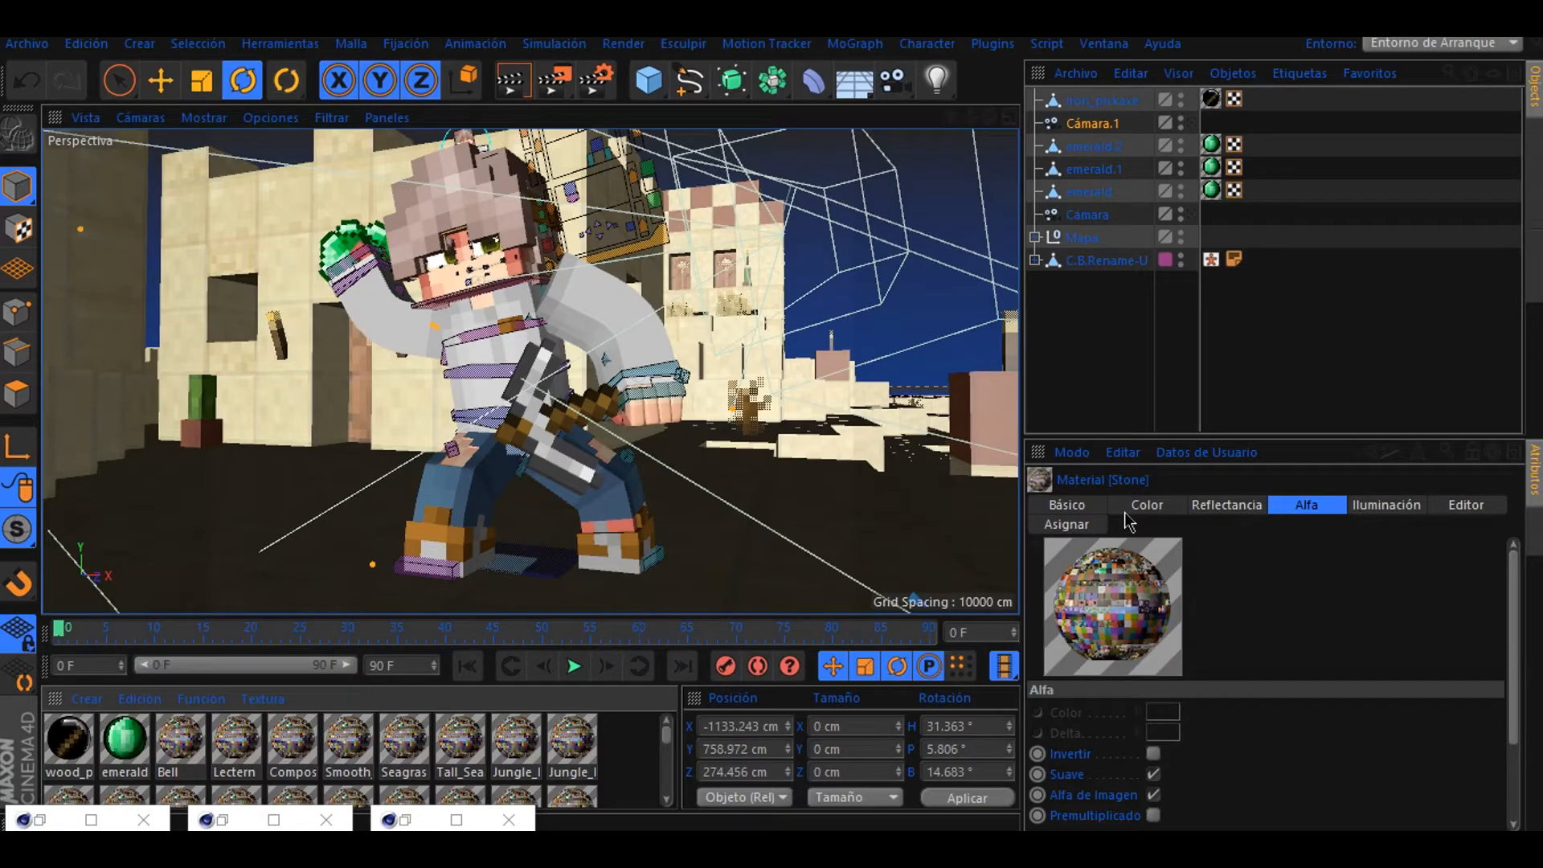
click(1134, 506)
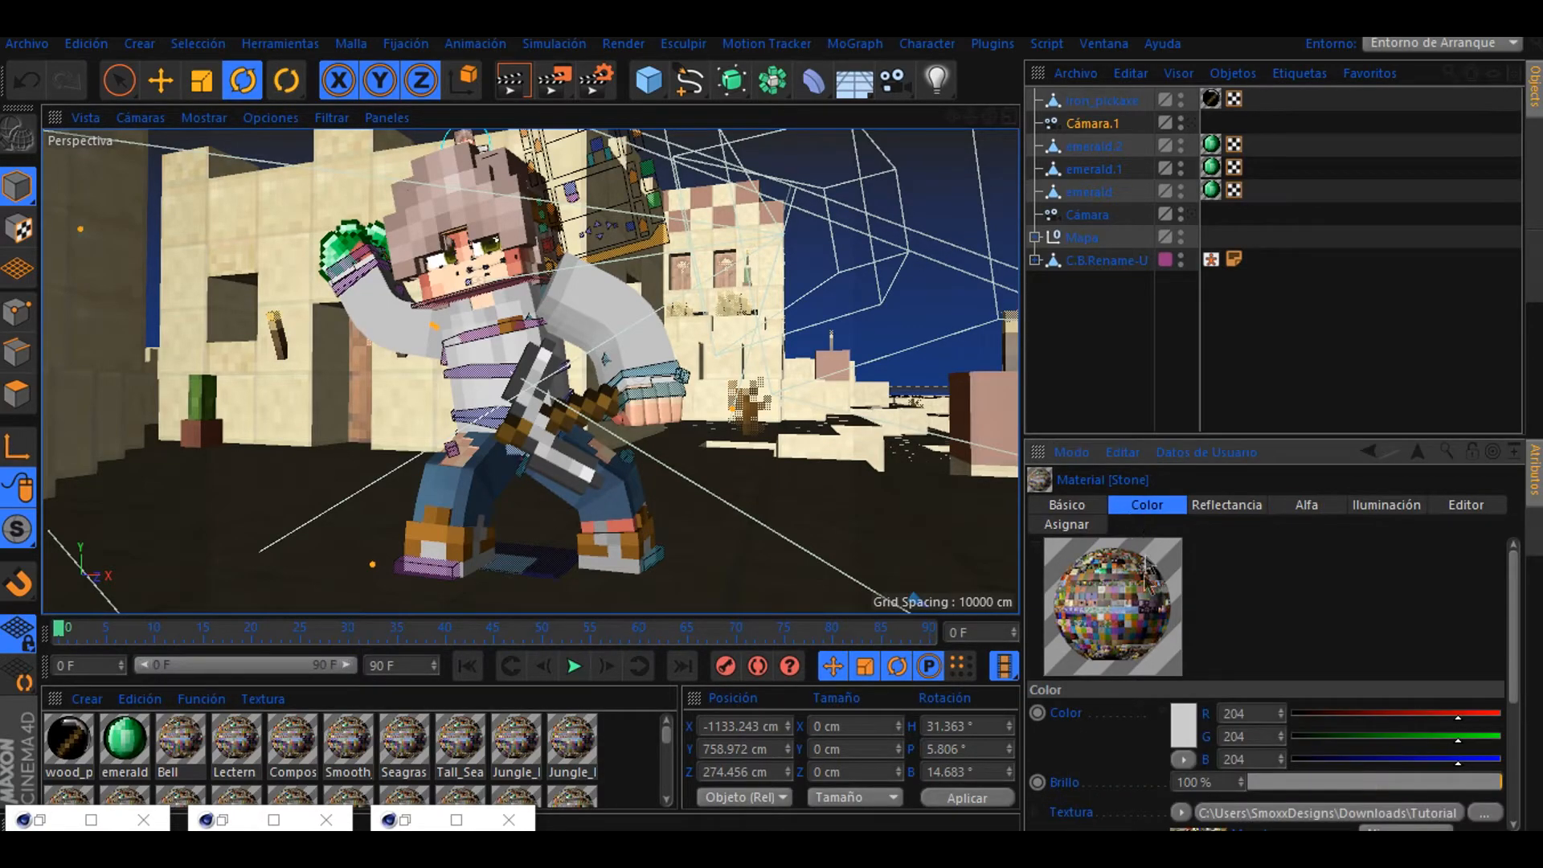
click(1081, 508)
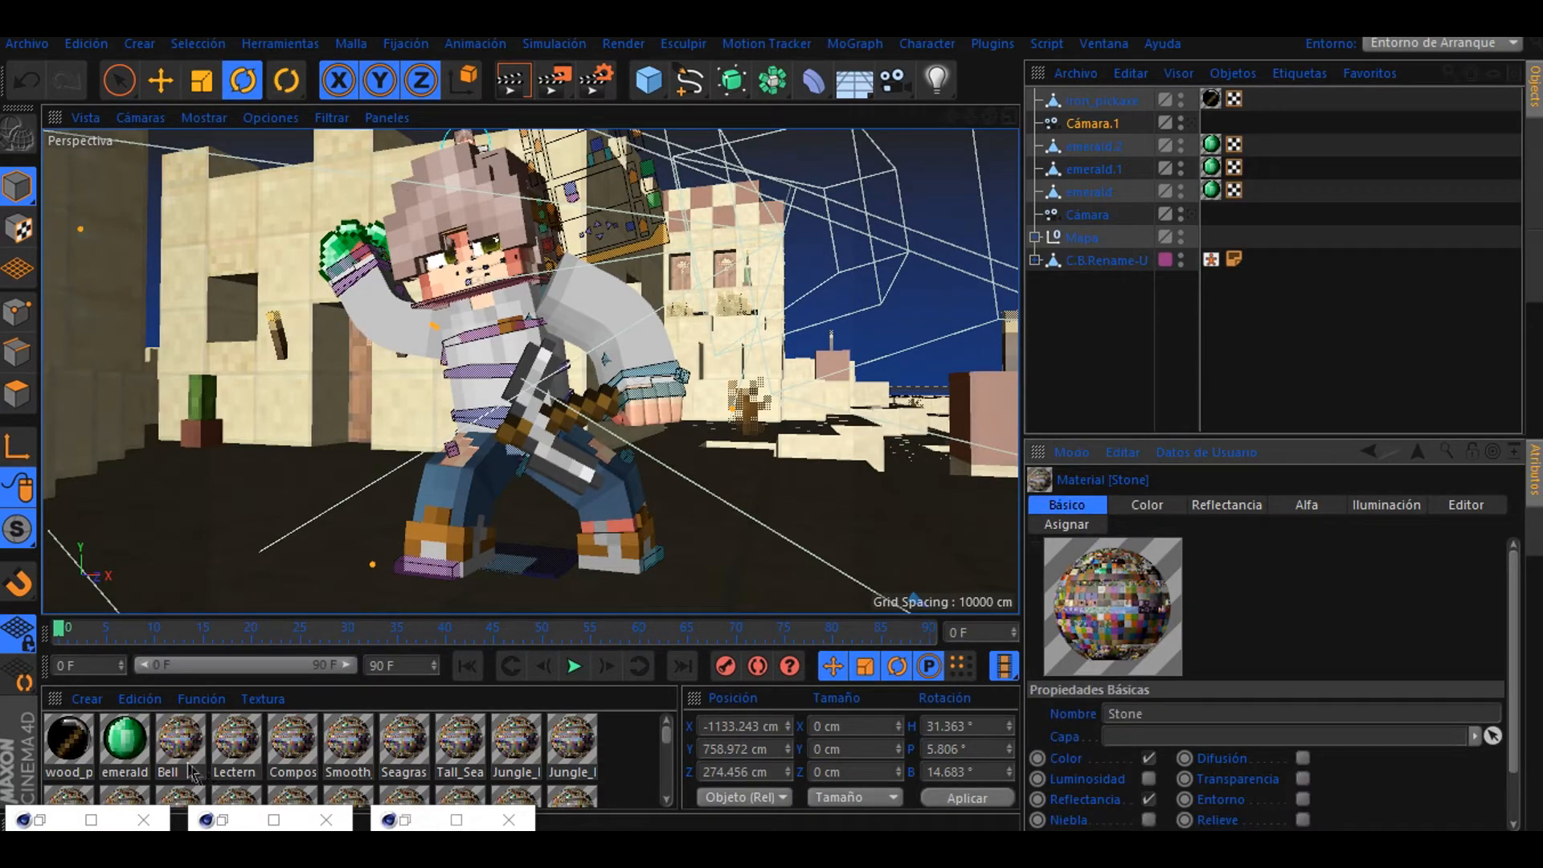
shift+click(175, 743)
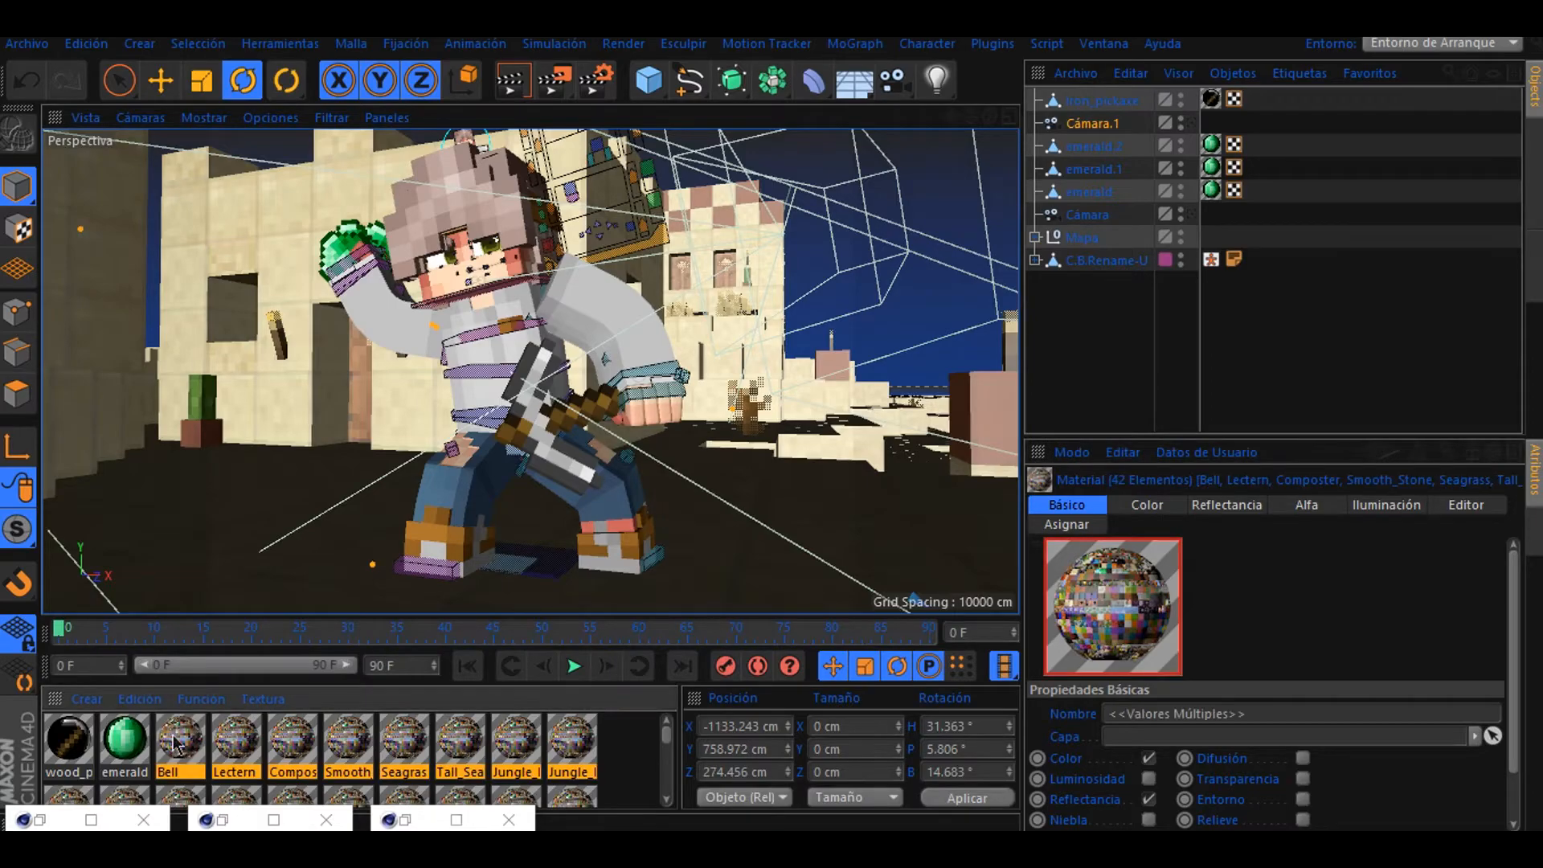
click(1149, 801)
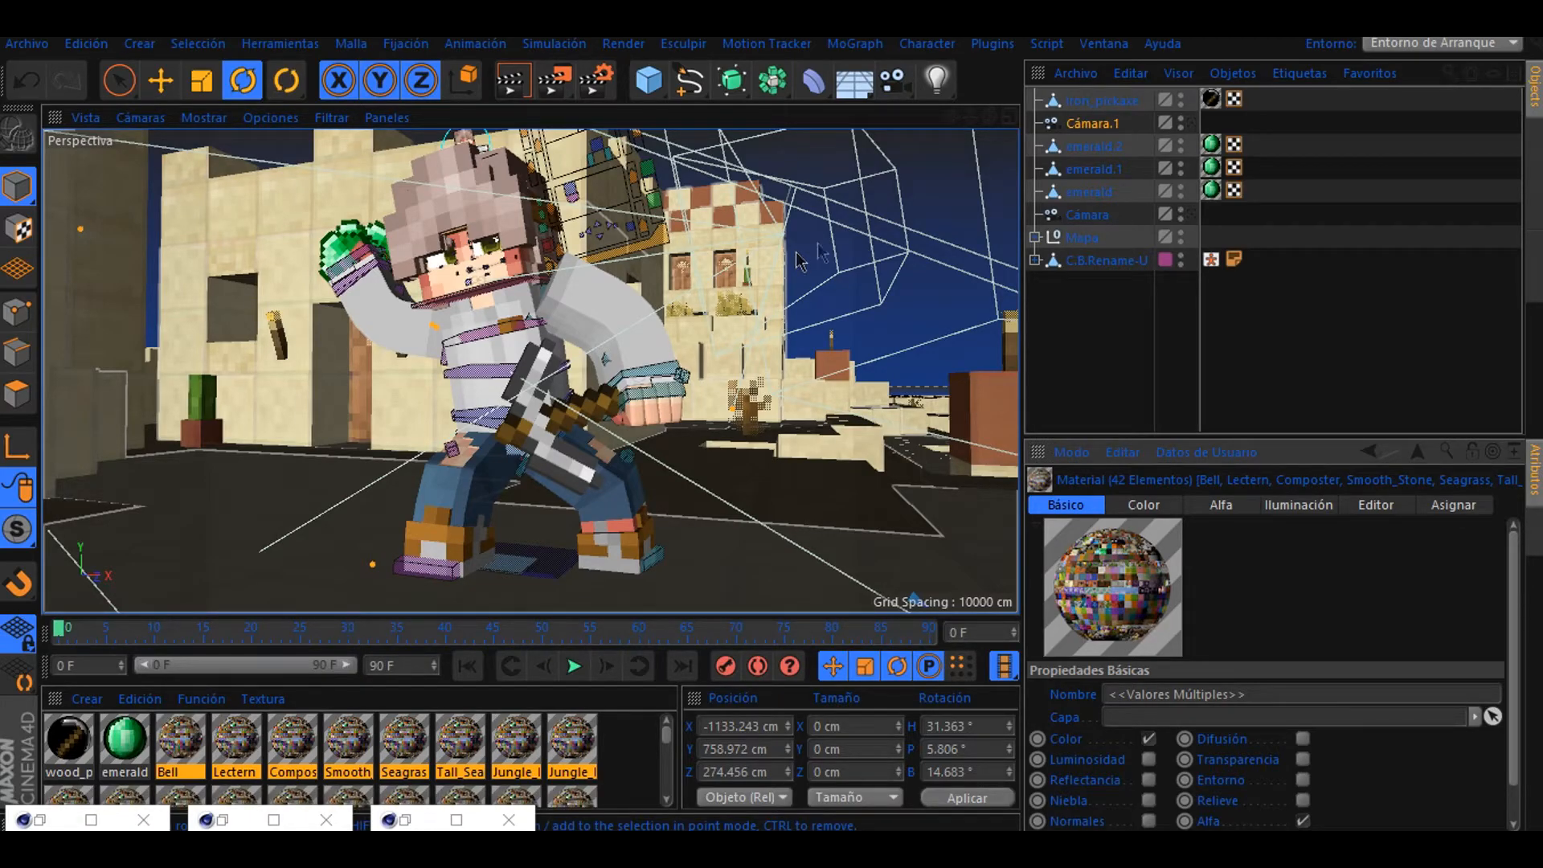
click(1190, 123)
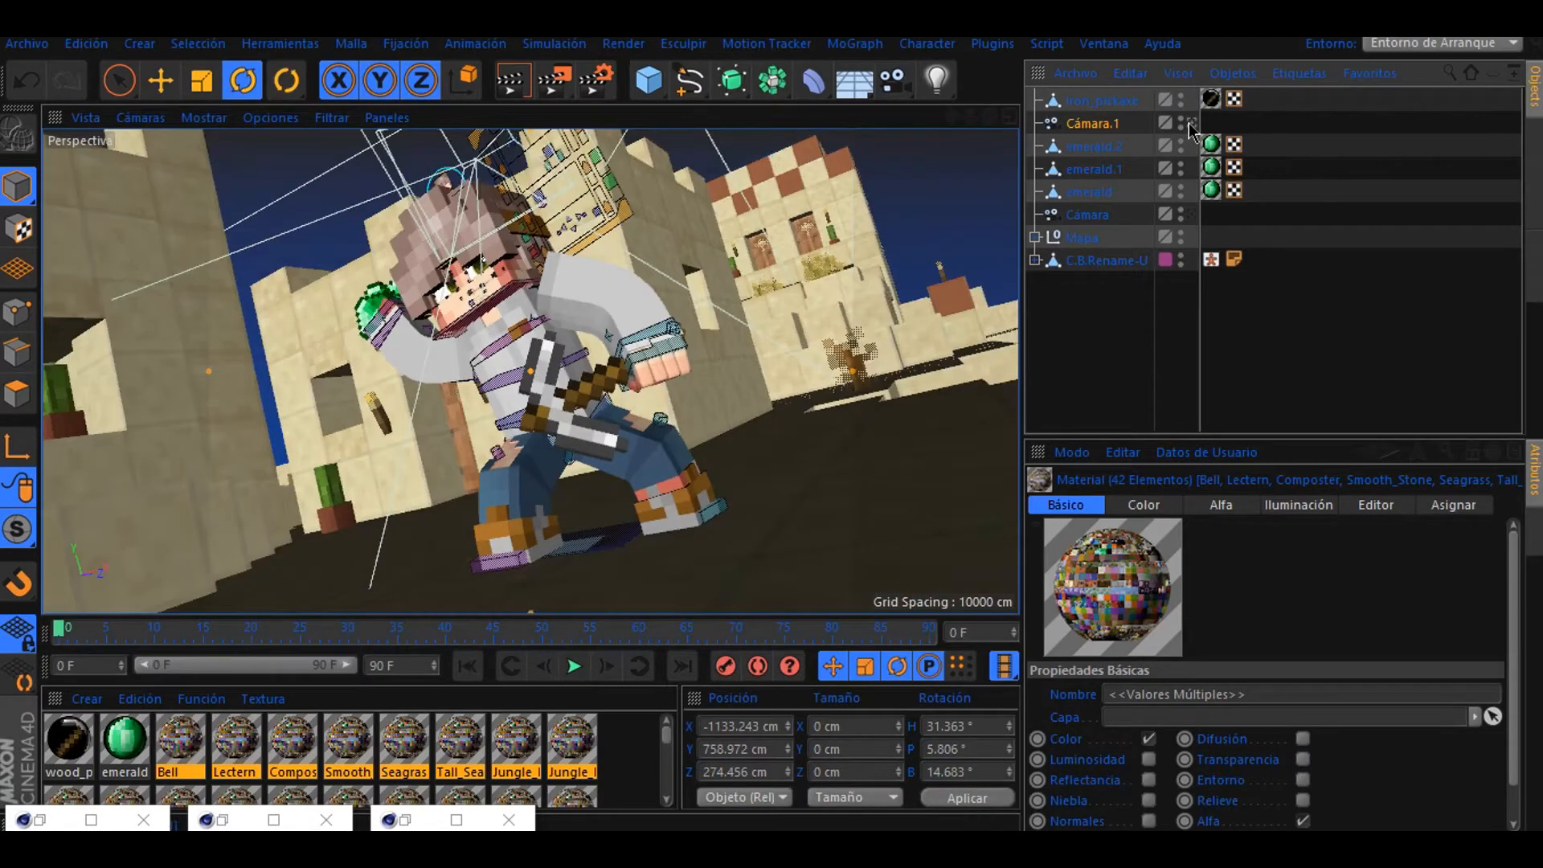
- Open the lighting library zebas lightss.lib4d from the Tutorial Wallpaper folder in Descargas
click(35, 52)
click(62, 99)
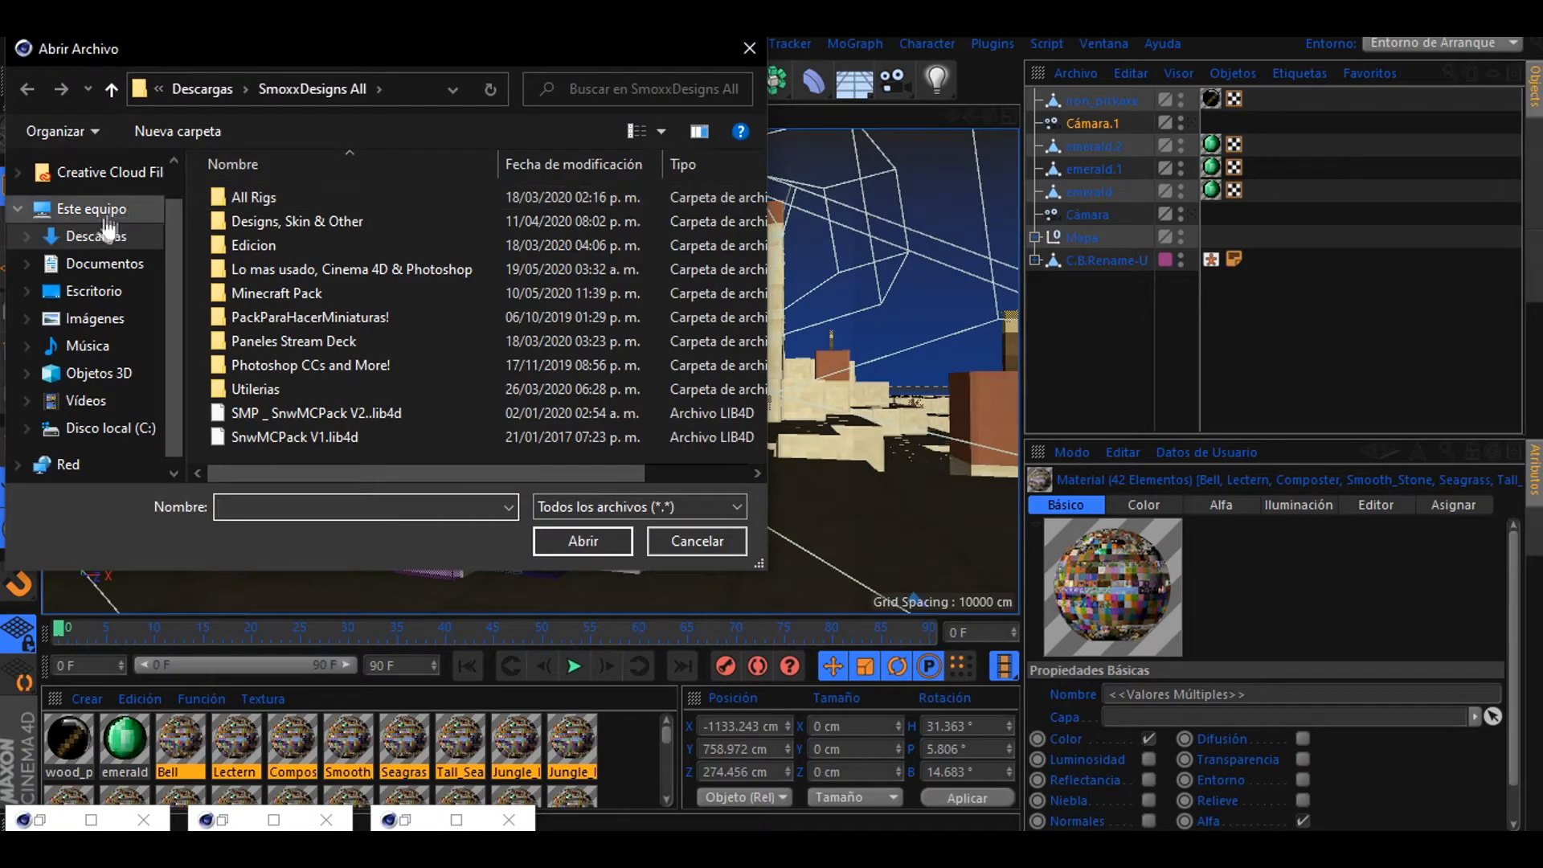
click(97, 235)
double_click(338, 205)
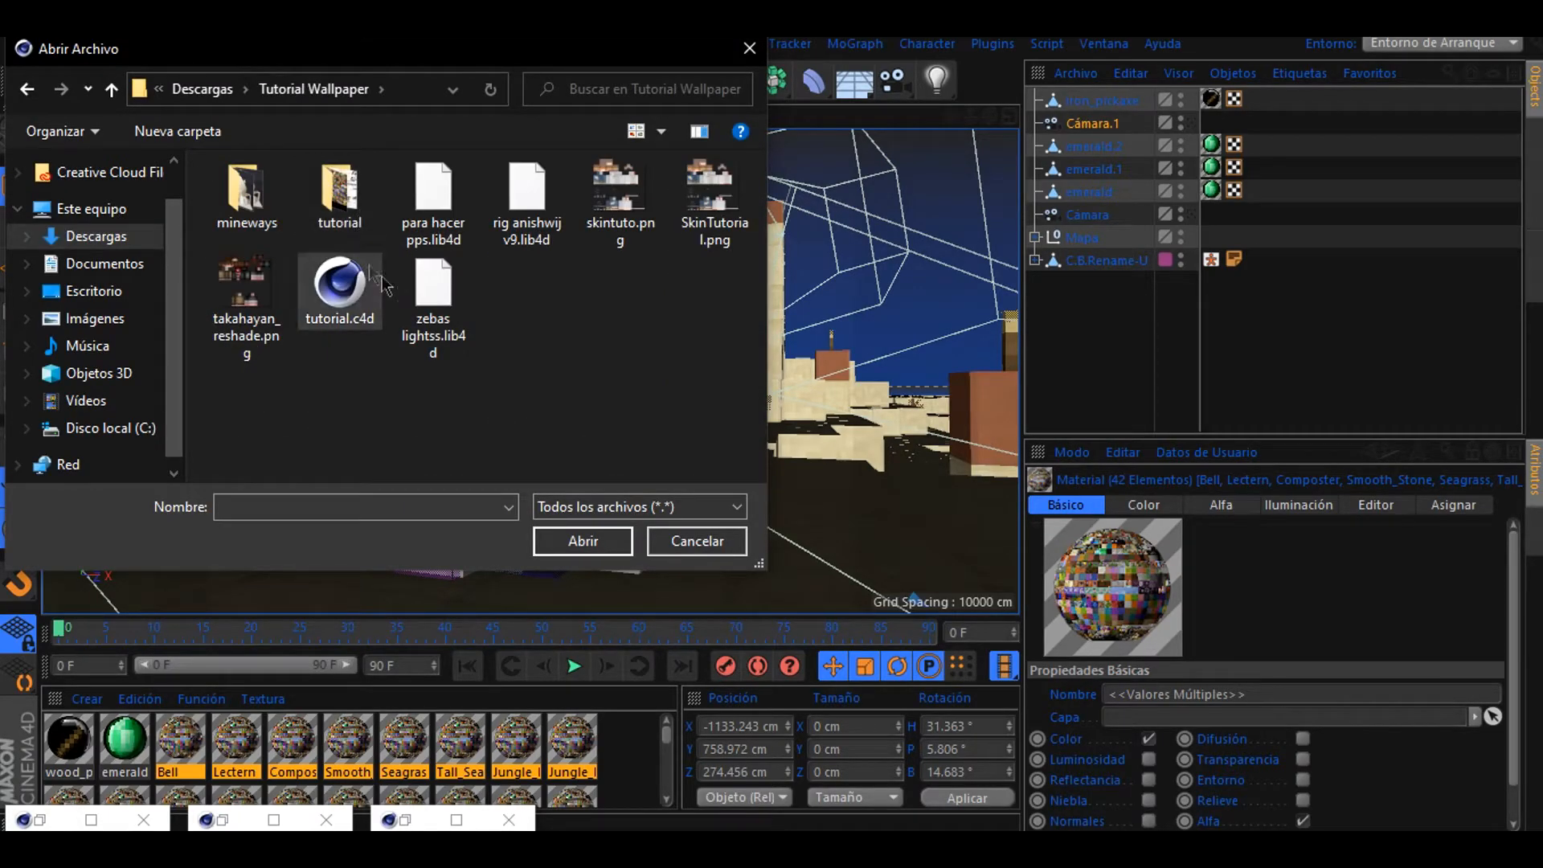
double_click(434, 308)
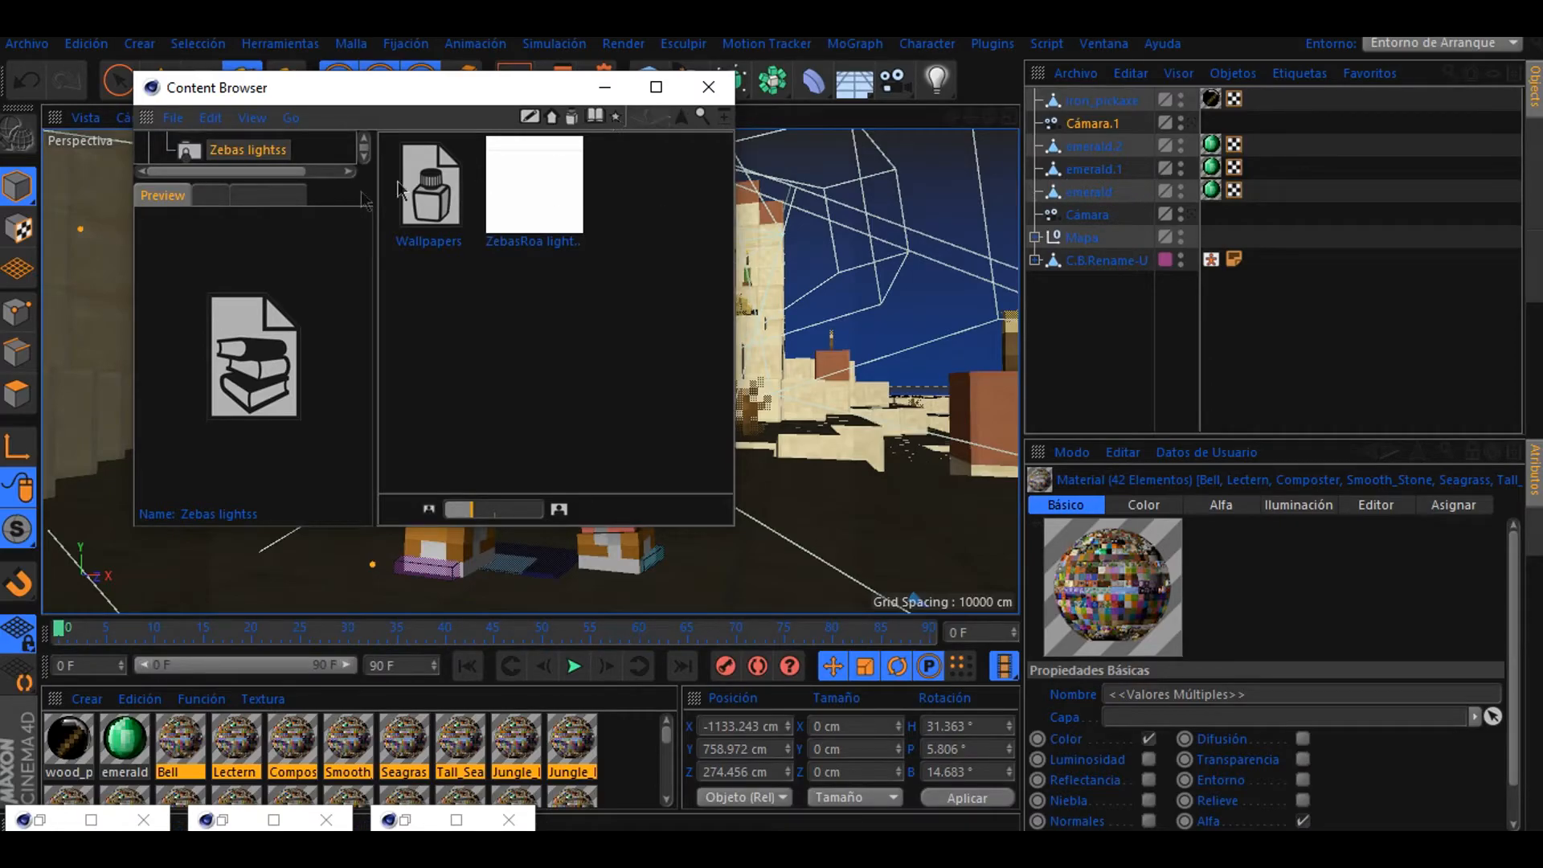
- Add the ZebasRoa lightsss preset to the scene and put the Content Browser away
click(431, 197)
click(527, 195)
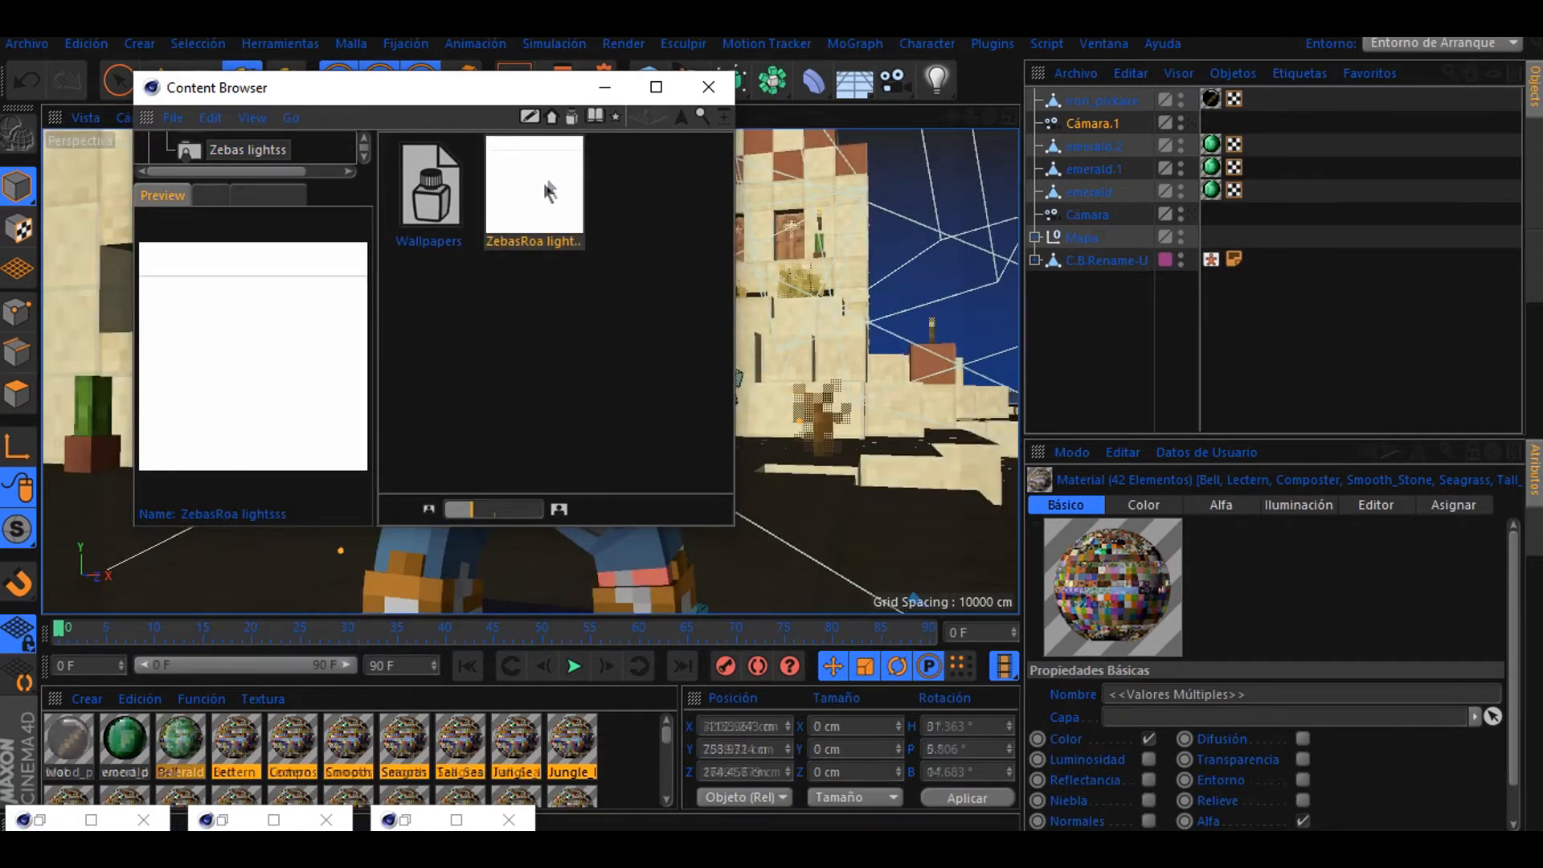
double_click(549, 192)
click(604, 90)
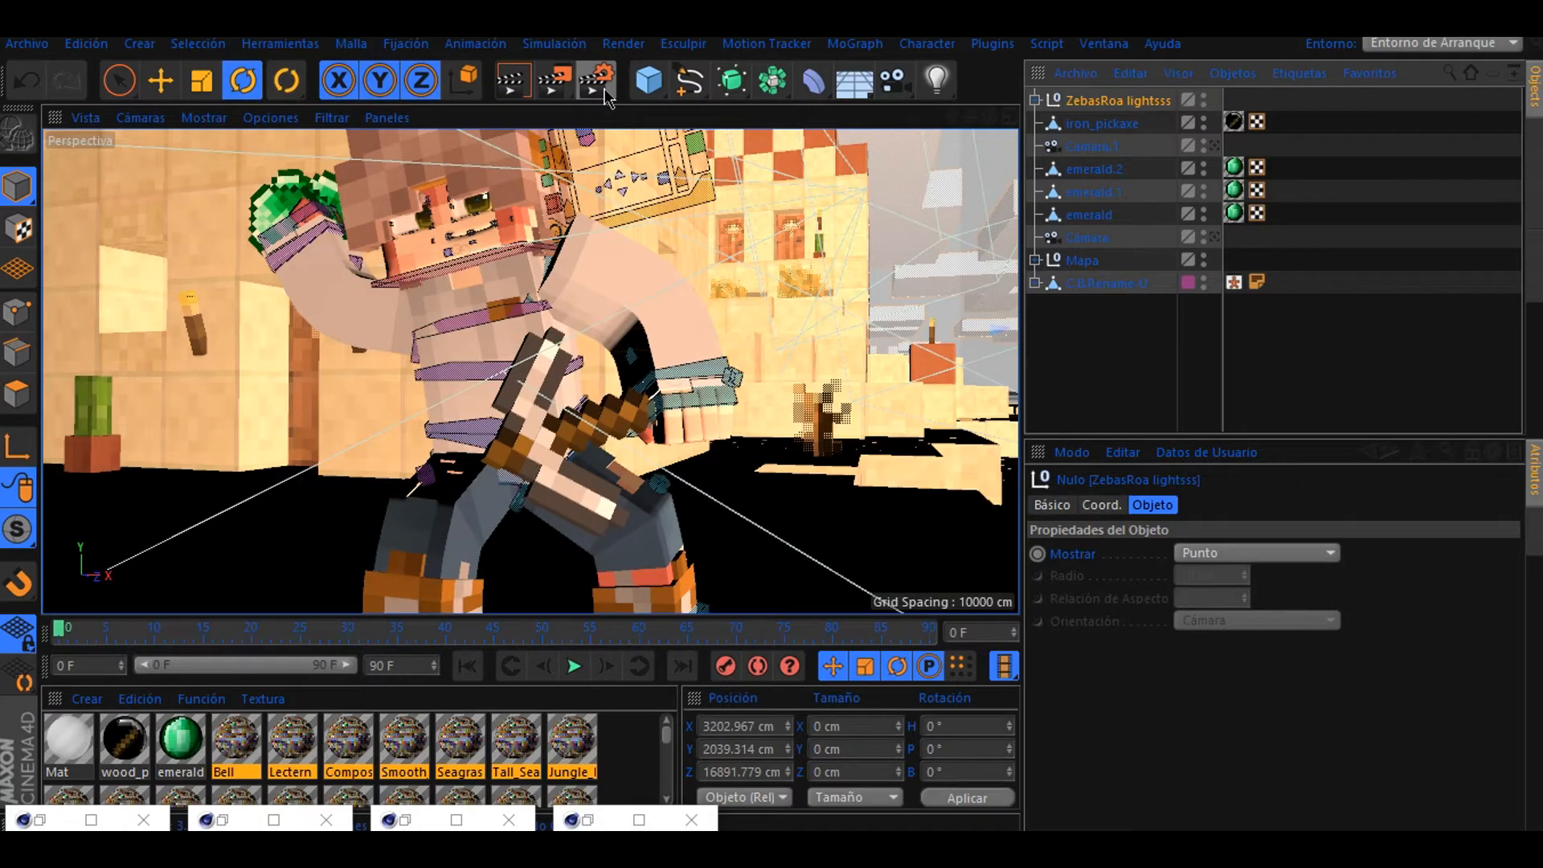
- Check the new lighting through Cámara.1 and pull the camera back to frame the whole character
click(1215, 146)
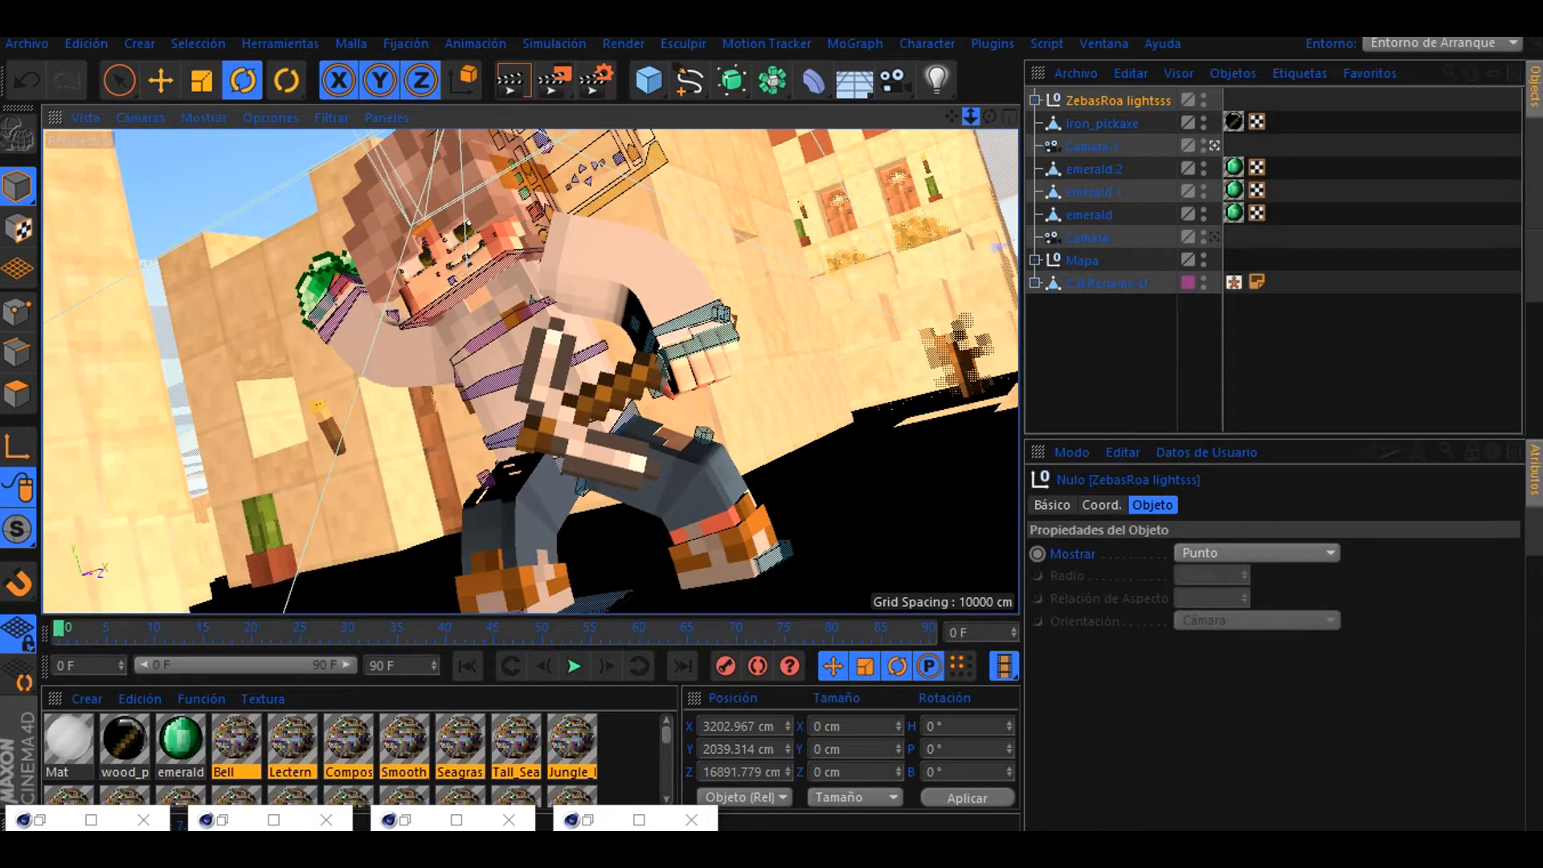
drag(971, 118, 932, 117)
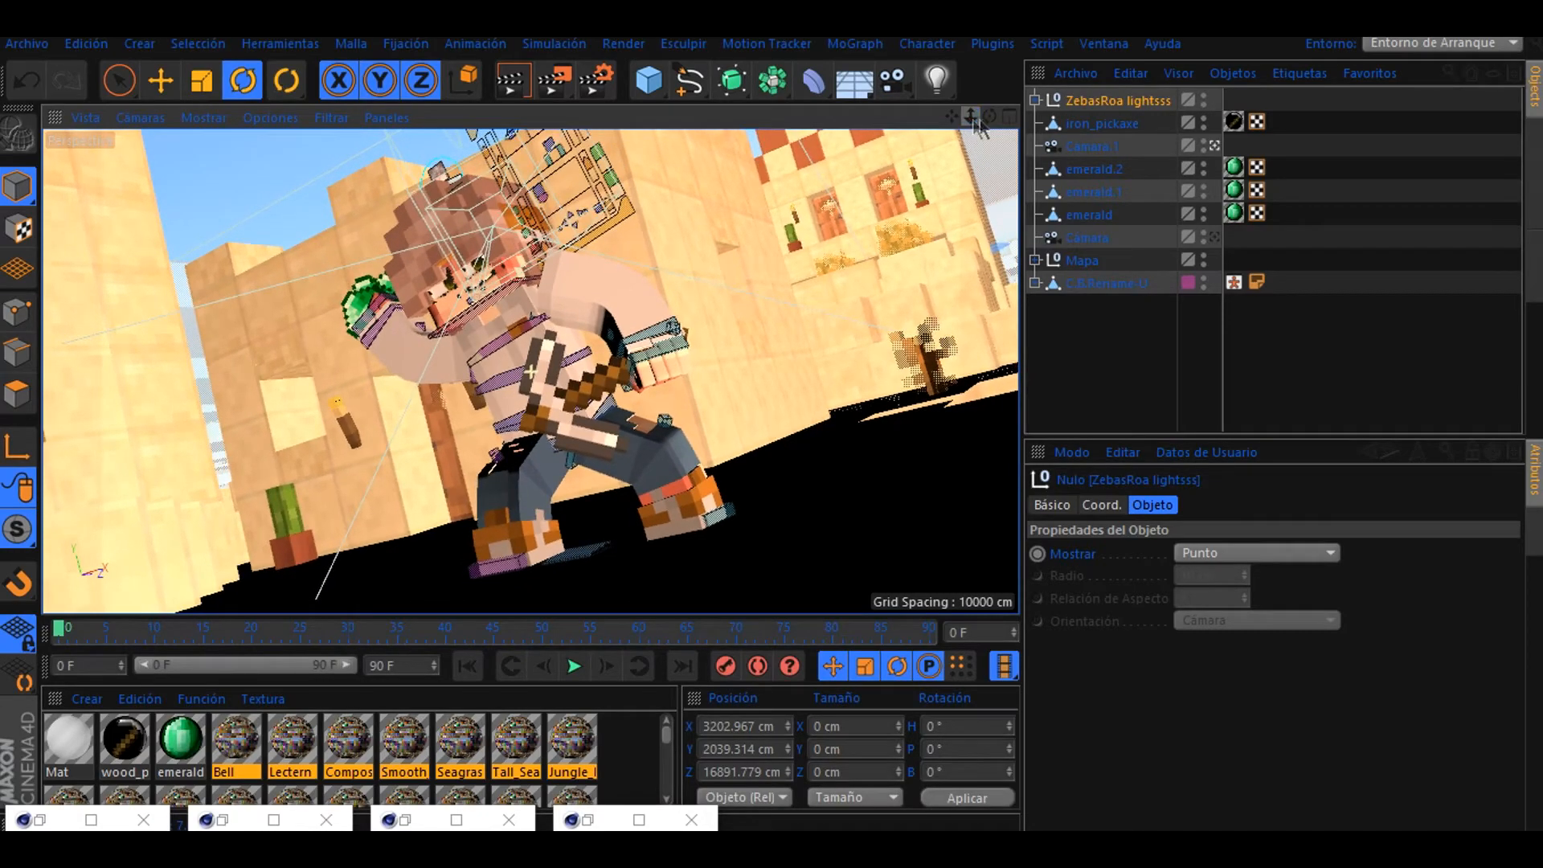
click(1216, 146)
- Move the Sol light up and across the village to about X -3954, Y 120, Z -15988 cm
drag(971, 118, 948, 124)
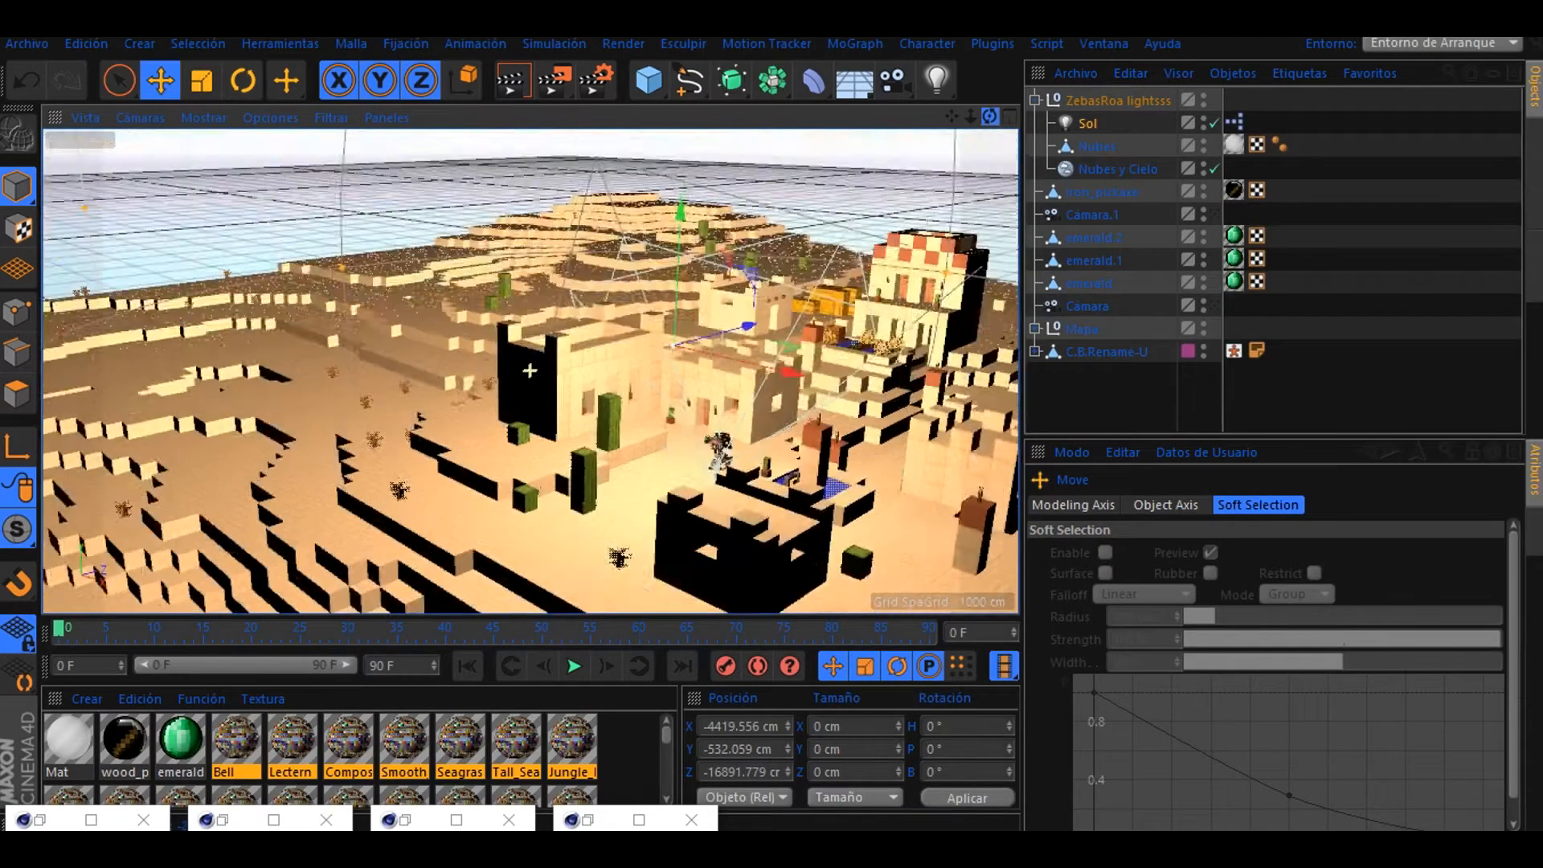
alt+drag(530, 371, 696, 341)
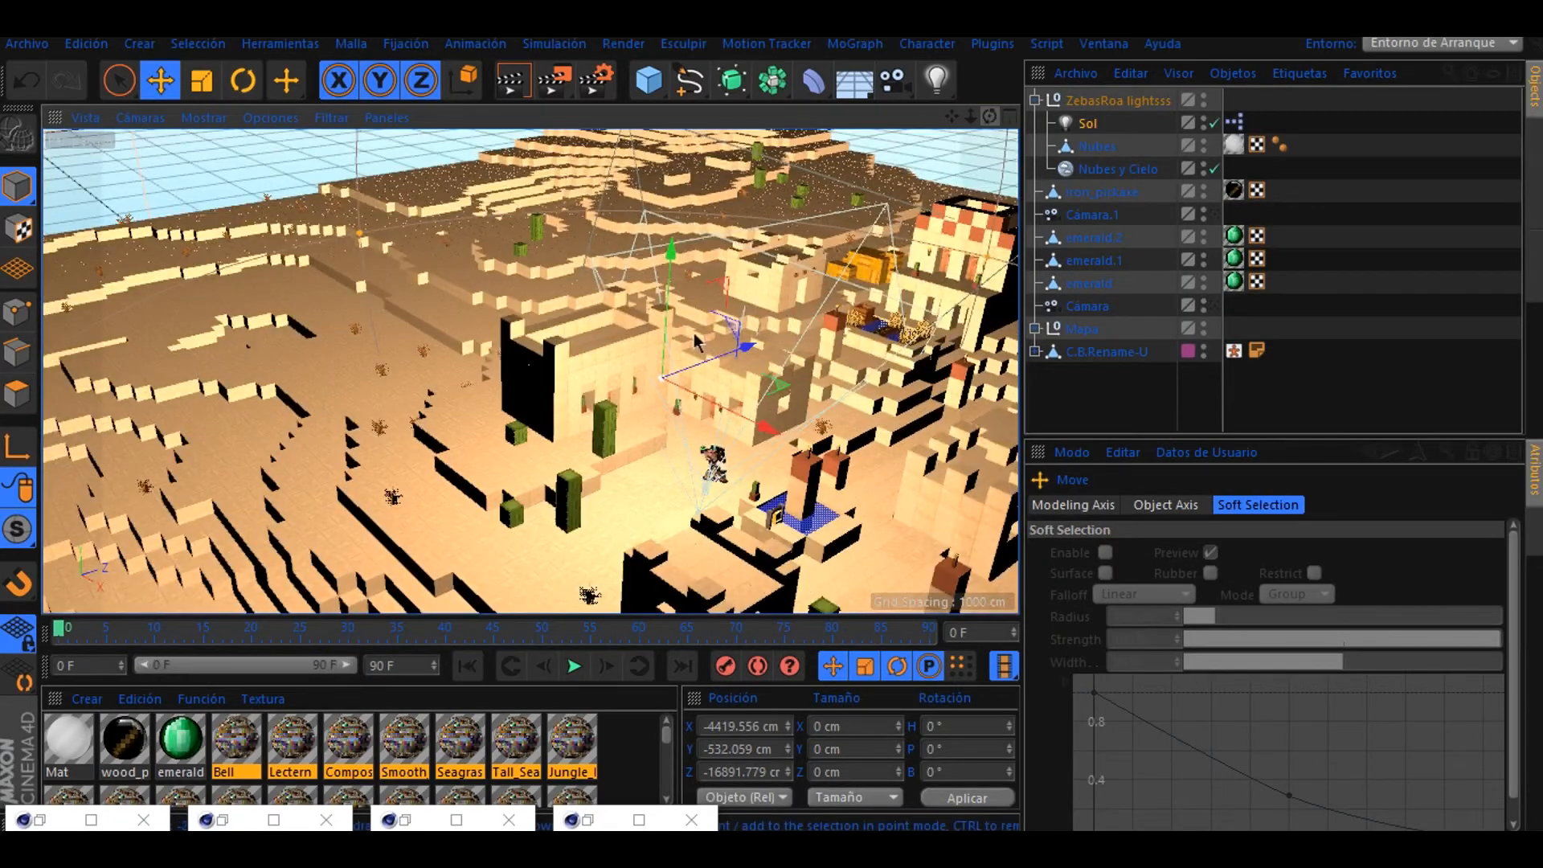
drag(645, 241, 689, 261)
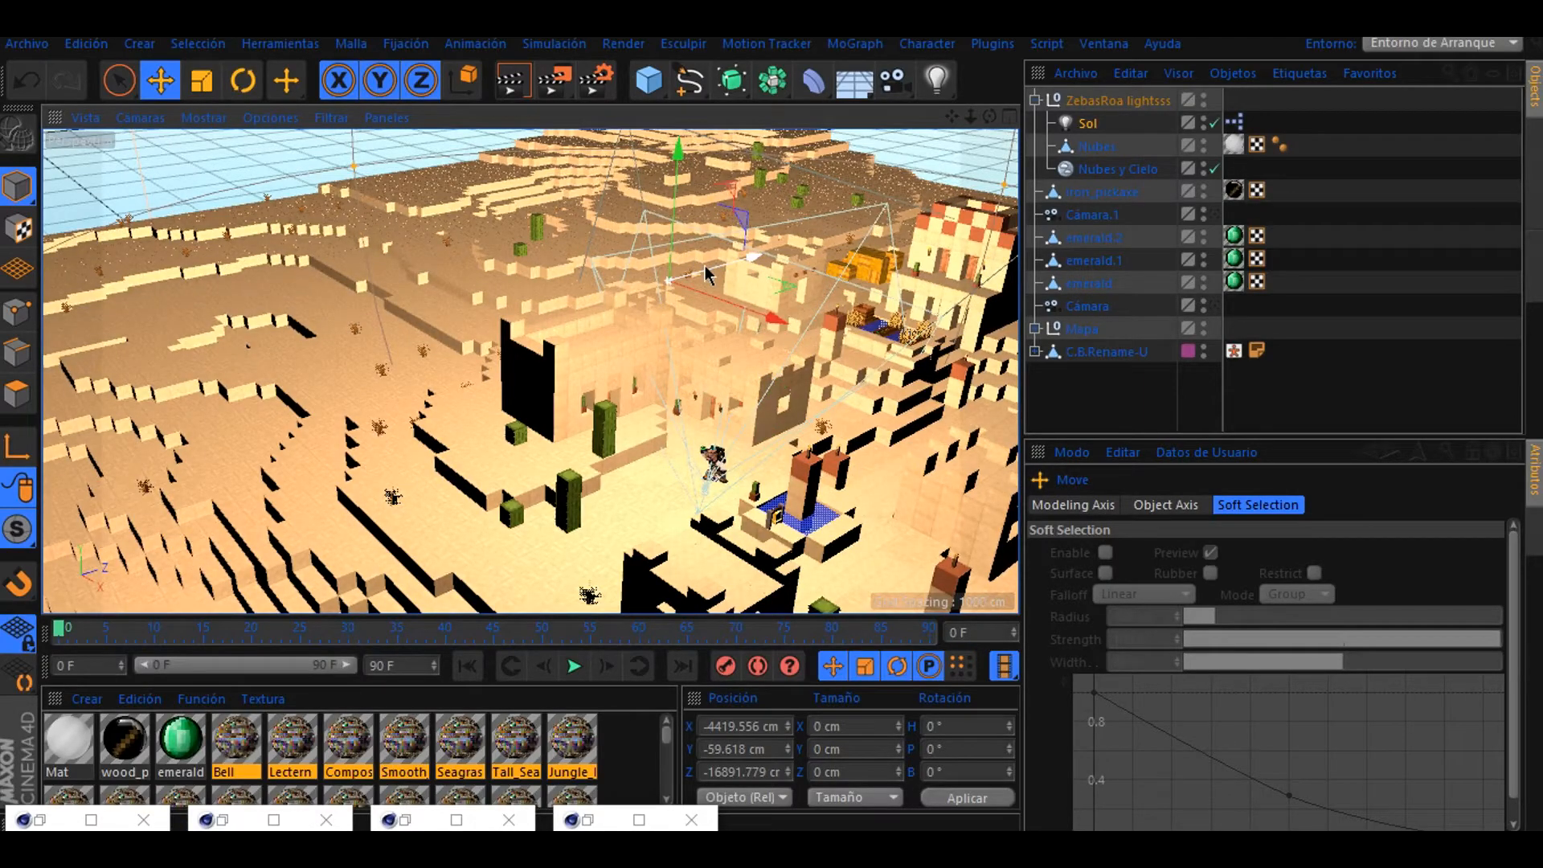
drag(838, 251, 911, 203)
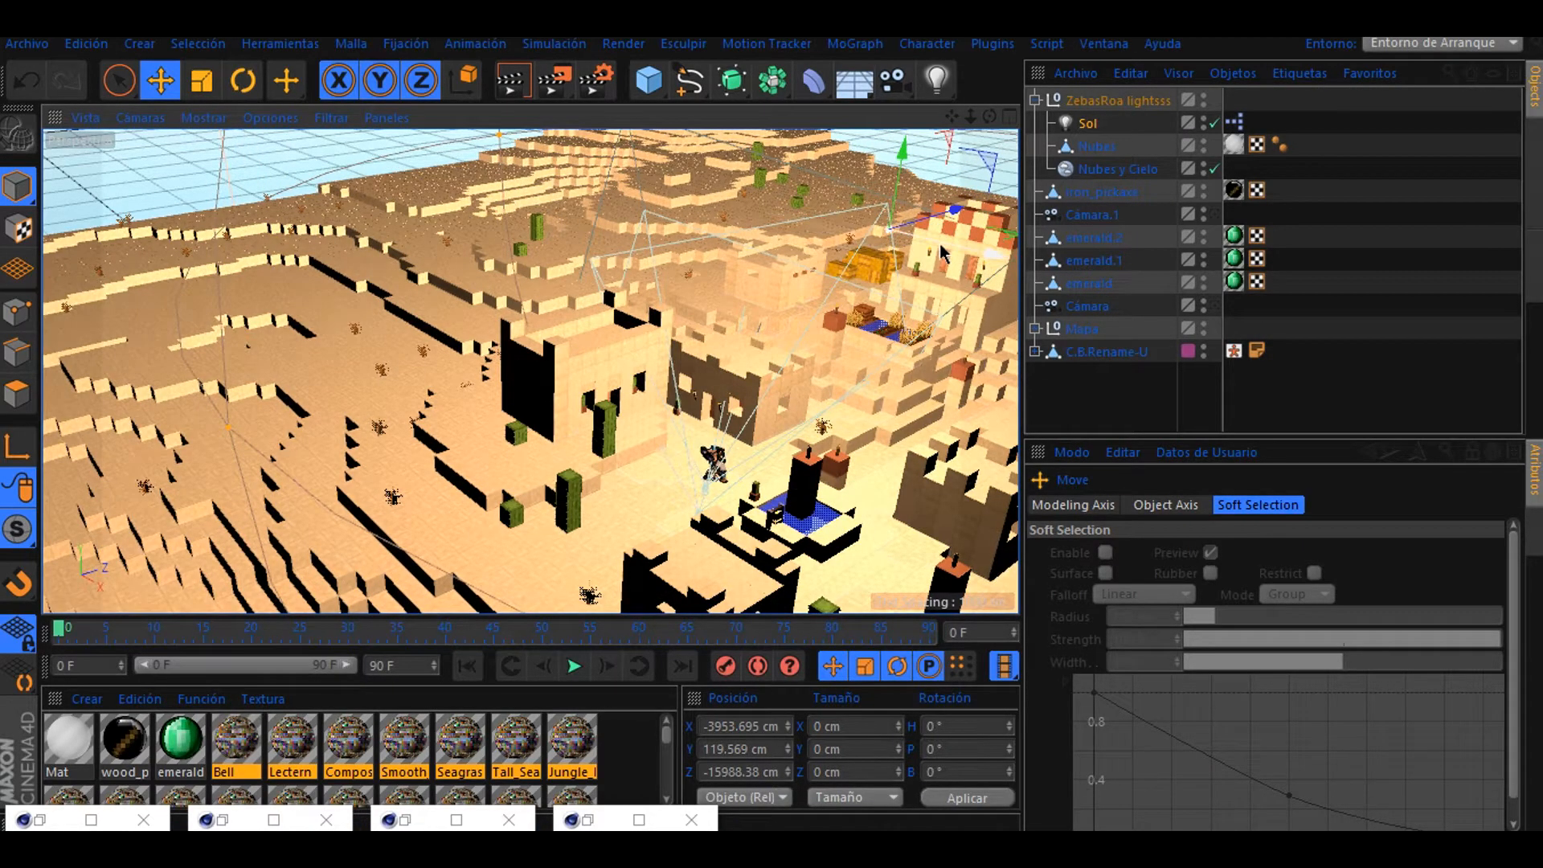
- Reposition the Sol light to about X -3564, Z -16766 cm and preview the render through Cámara.1
click(1213, 216)
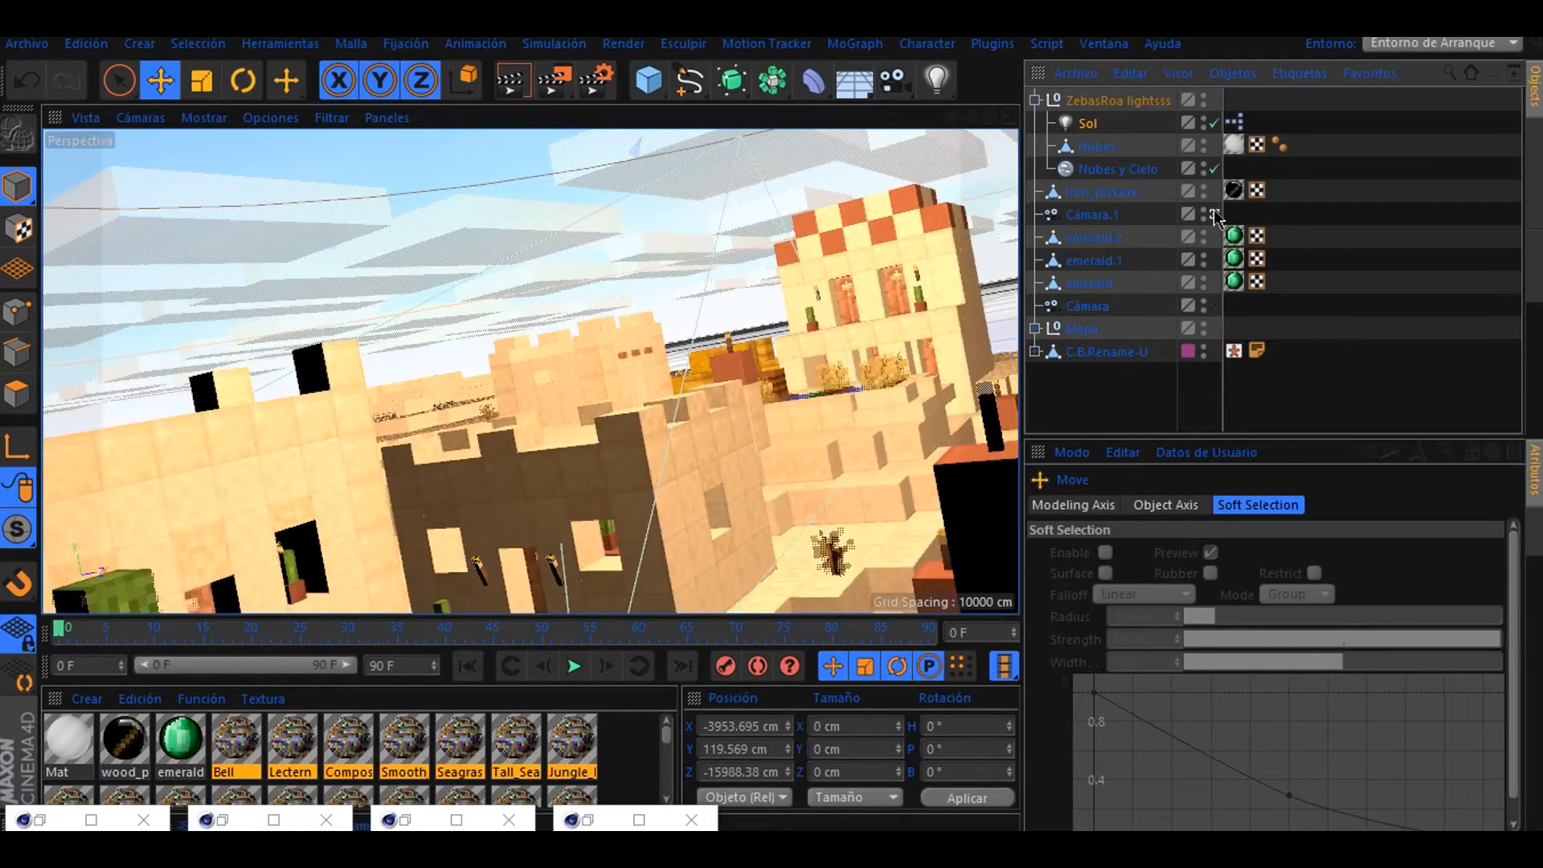
click(1215, 216)
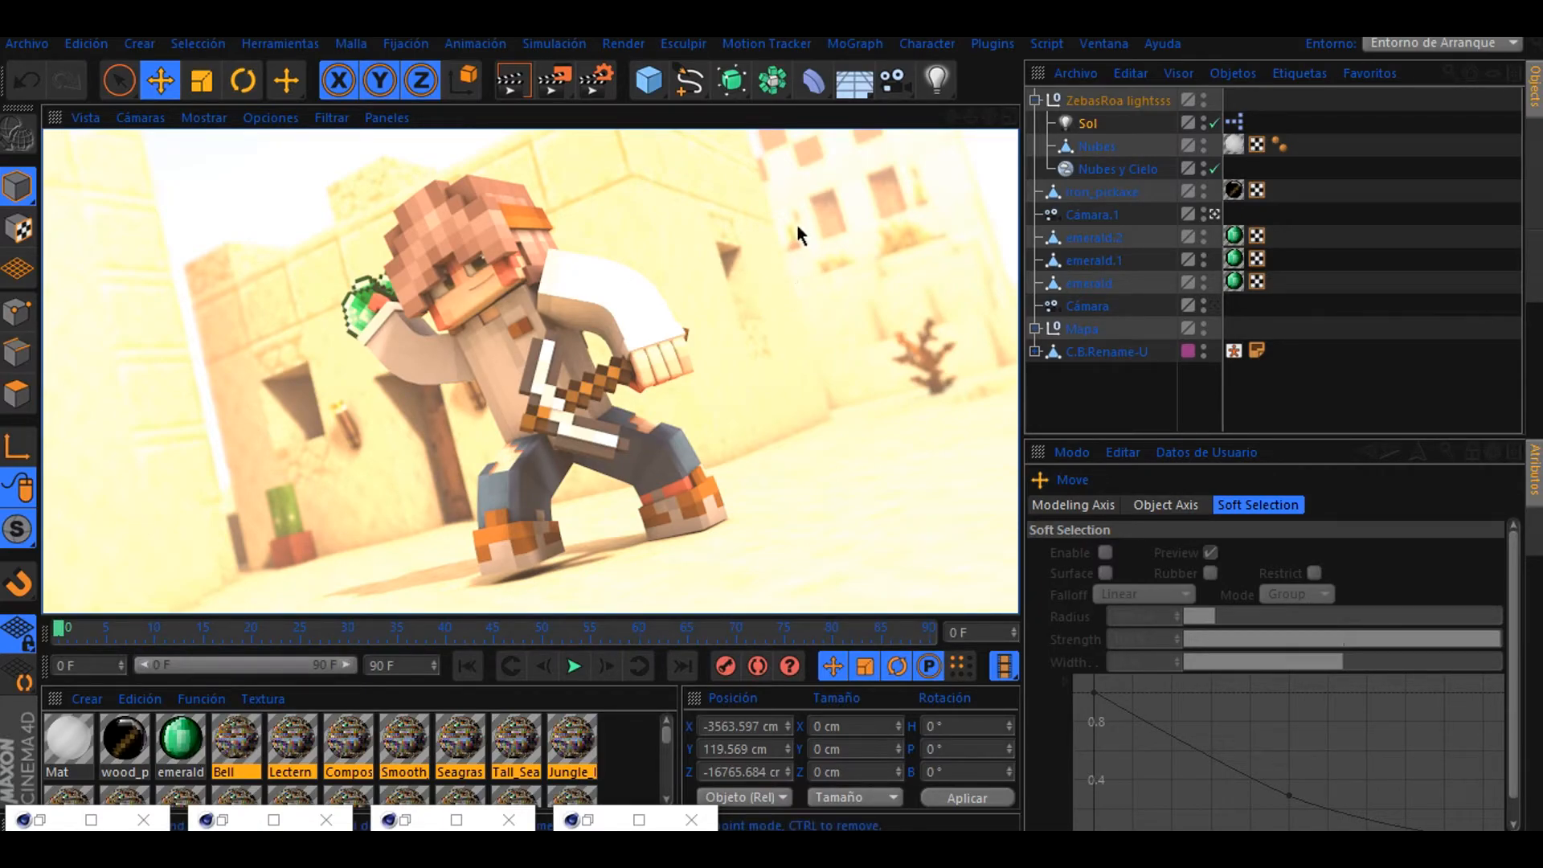
click(1214, 216)
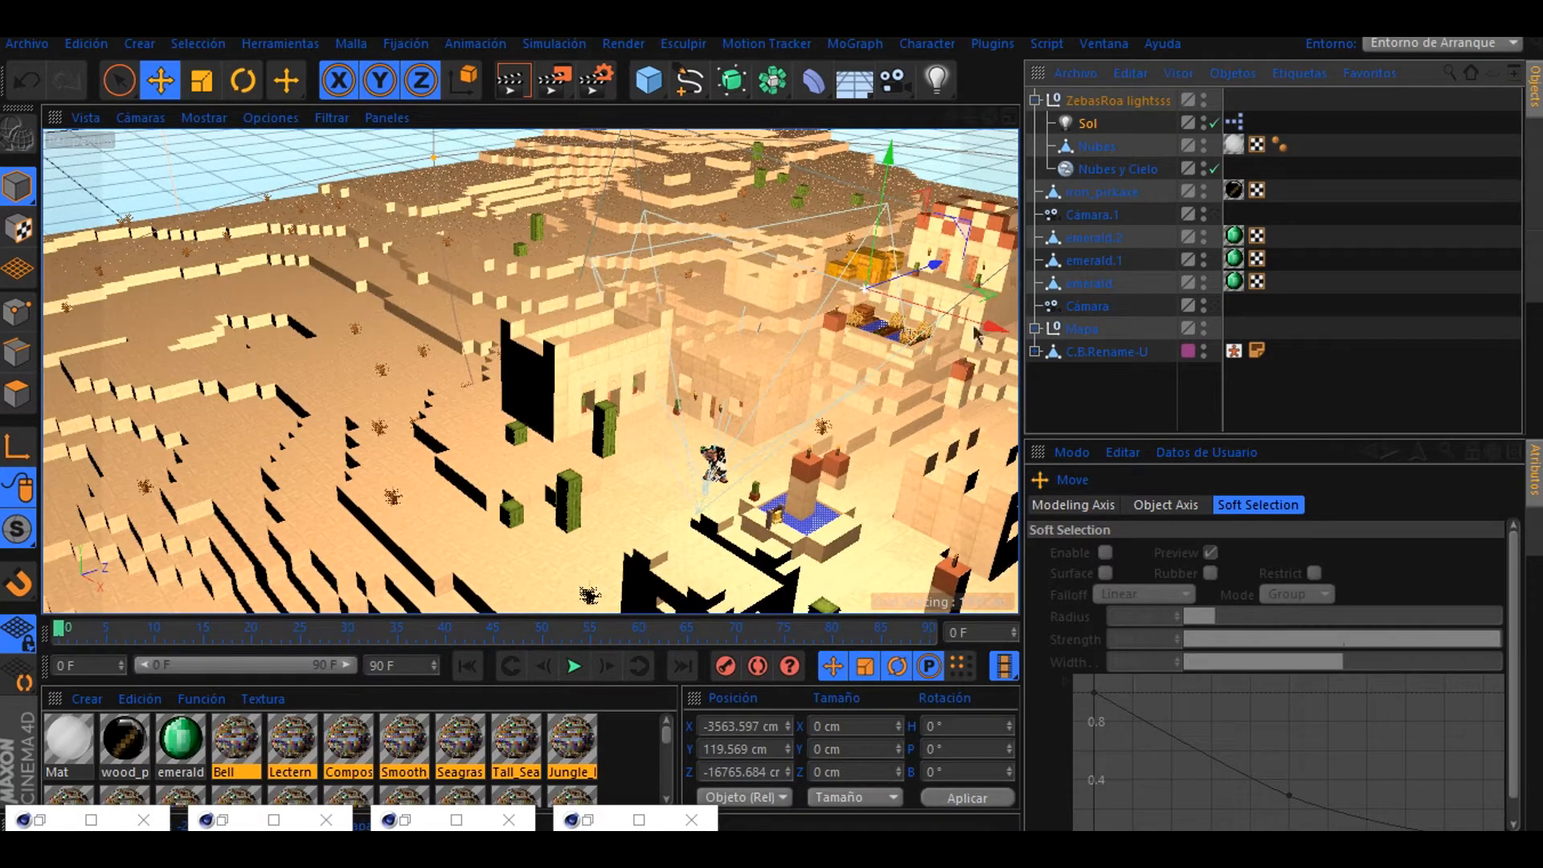
- Set the Sol light's intensity to 98% and move it to about X -5829, Y 1548, Z -17821 cm
click(1087, 127)
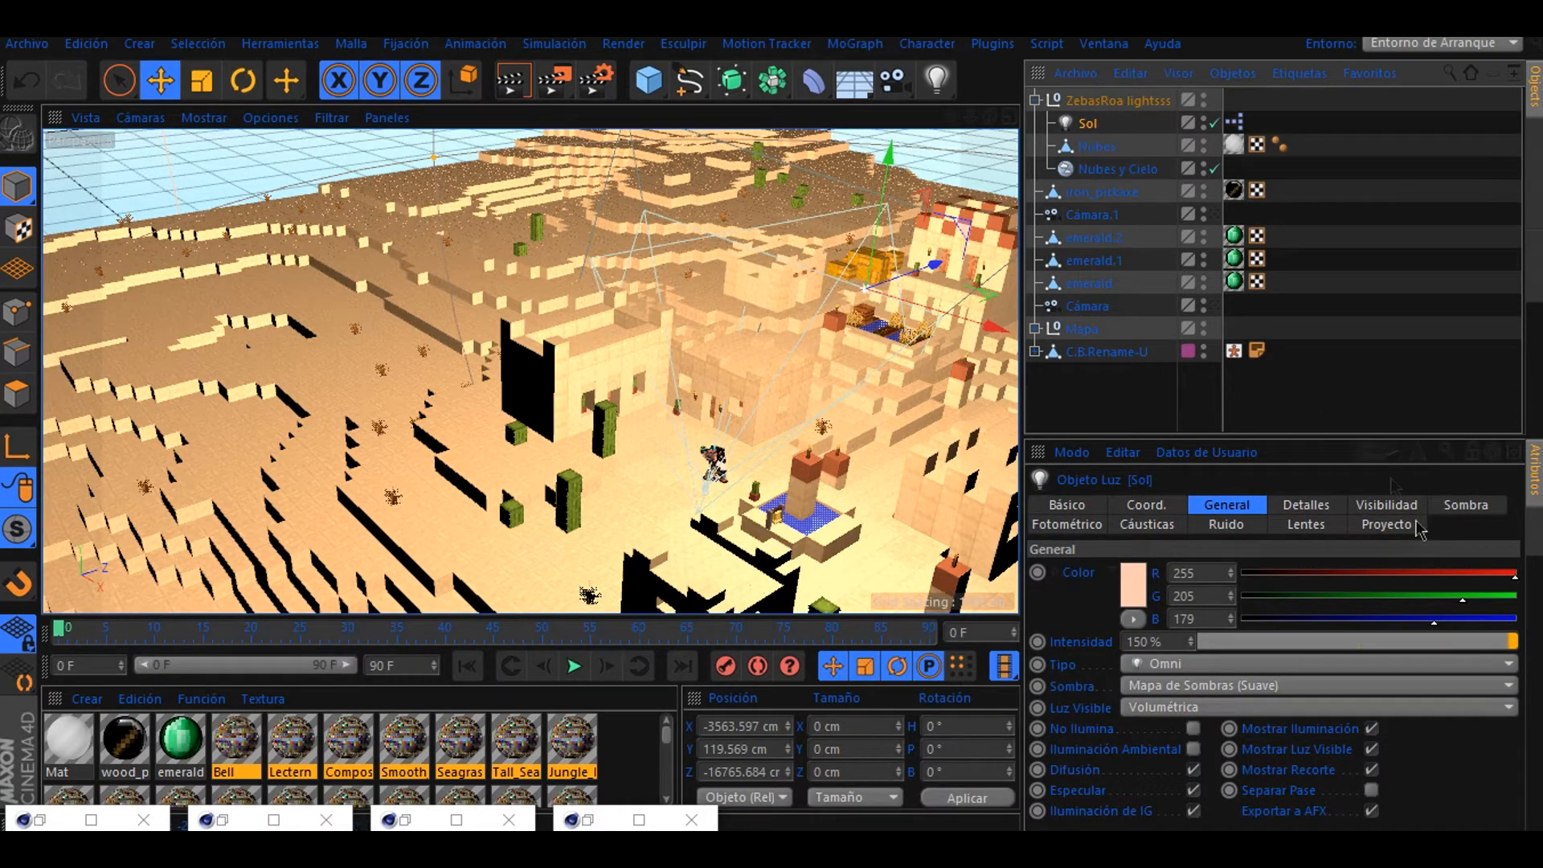
drag(1506, 646, 1509, 648)
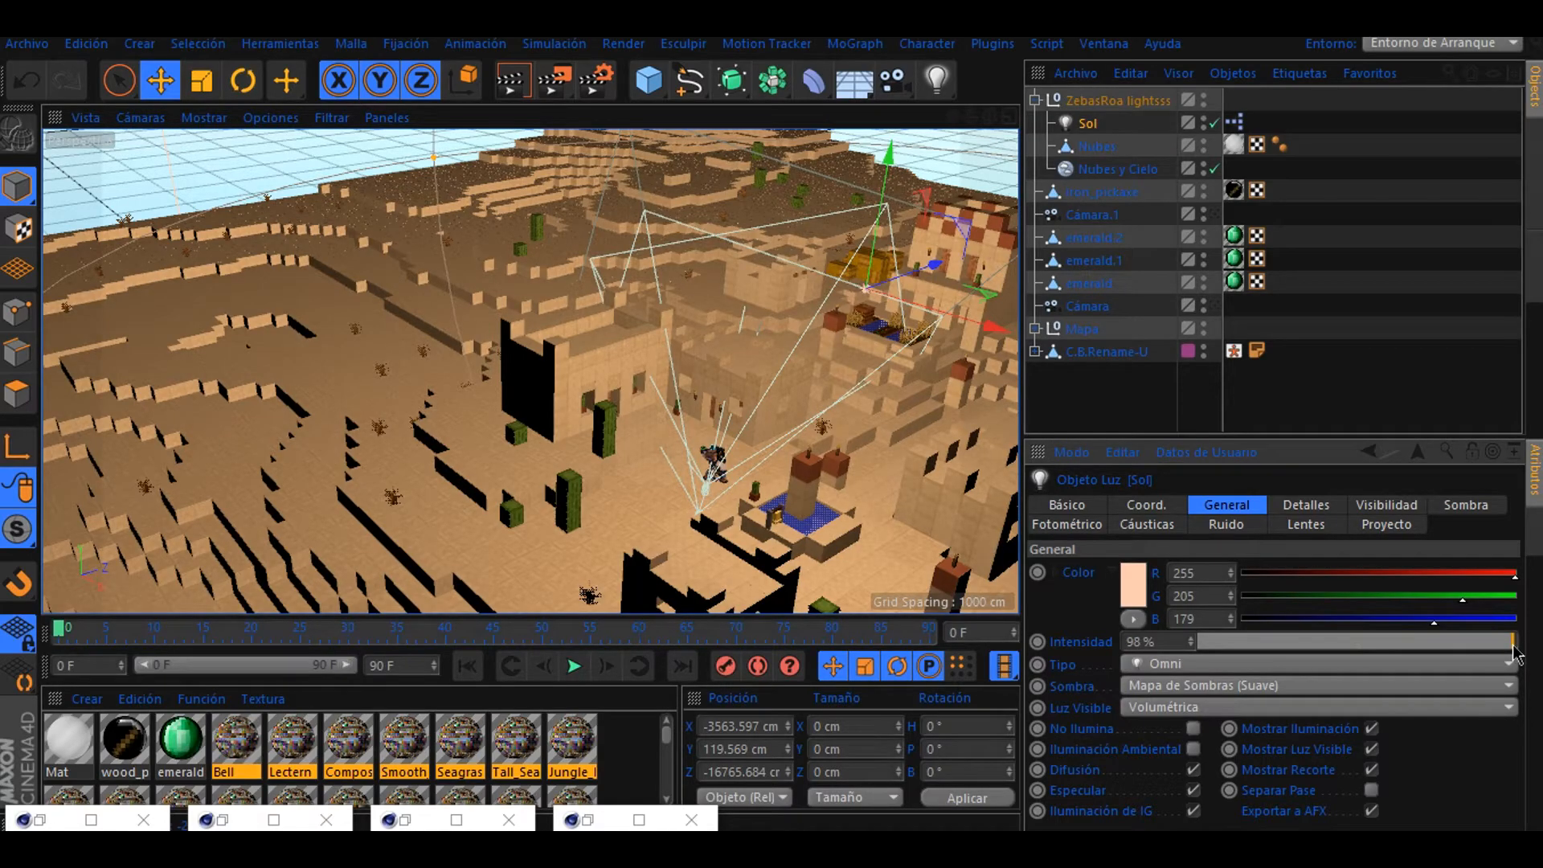
mouse_move(989, 117)
mouse_down()
mouse_move(949, 120)
mouse_move(970, 122)
mouse_up()
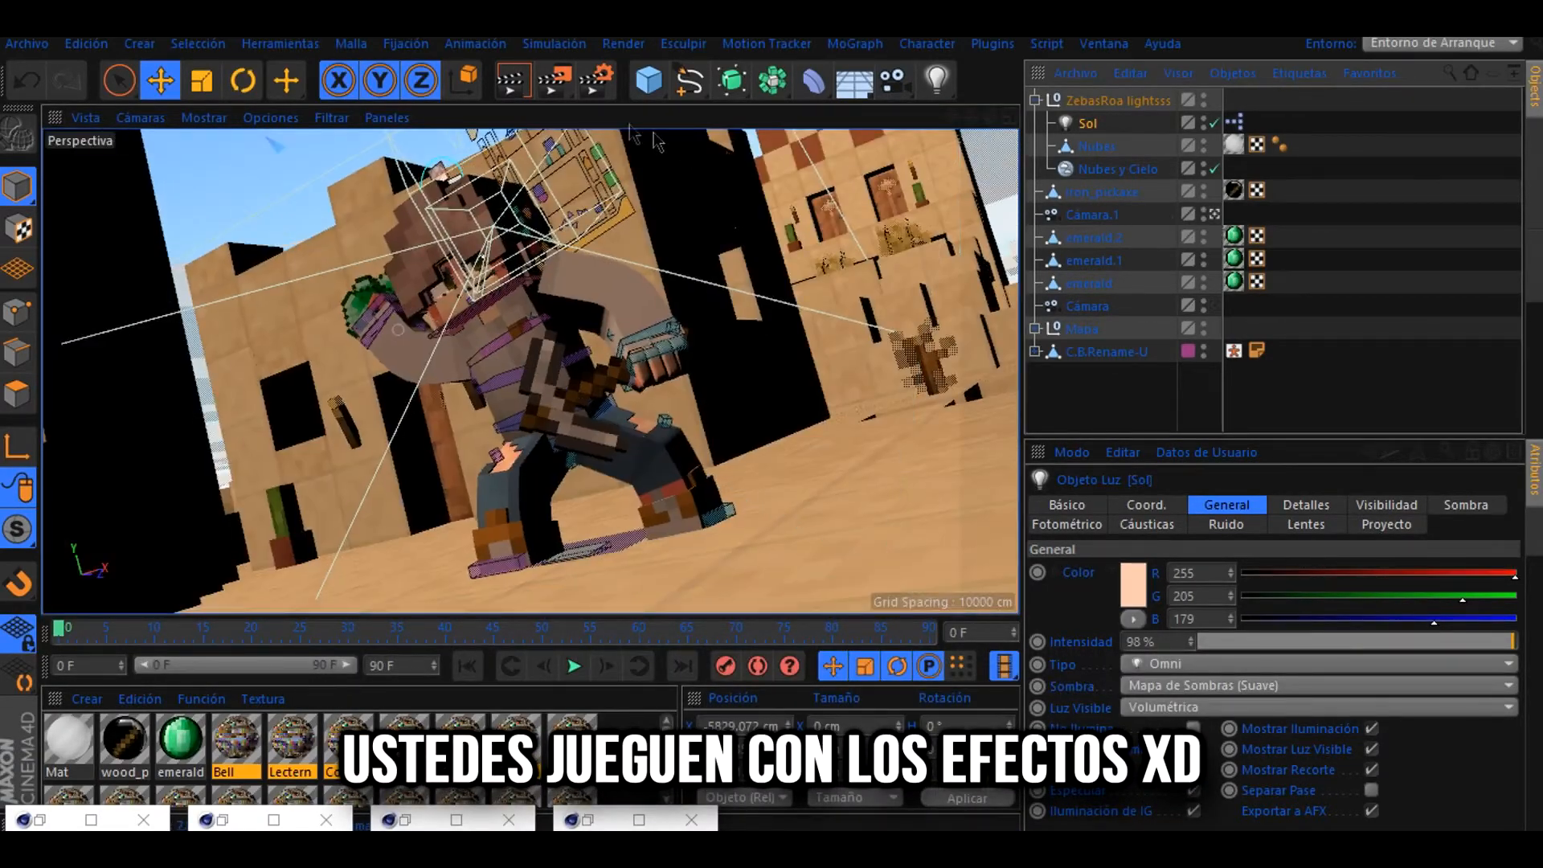
- Render only a region of the view covering the character's head and torso to check the lighting
click(556, 92)
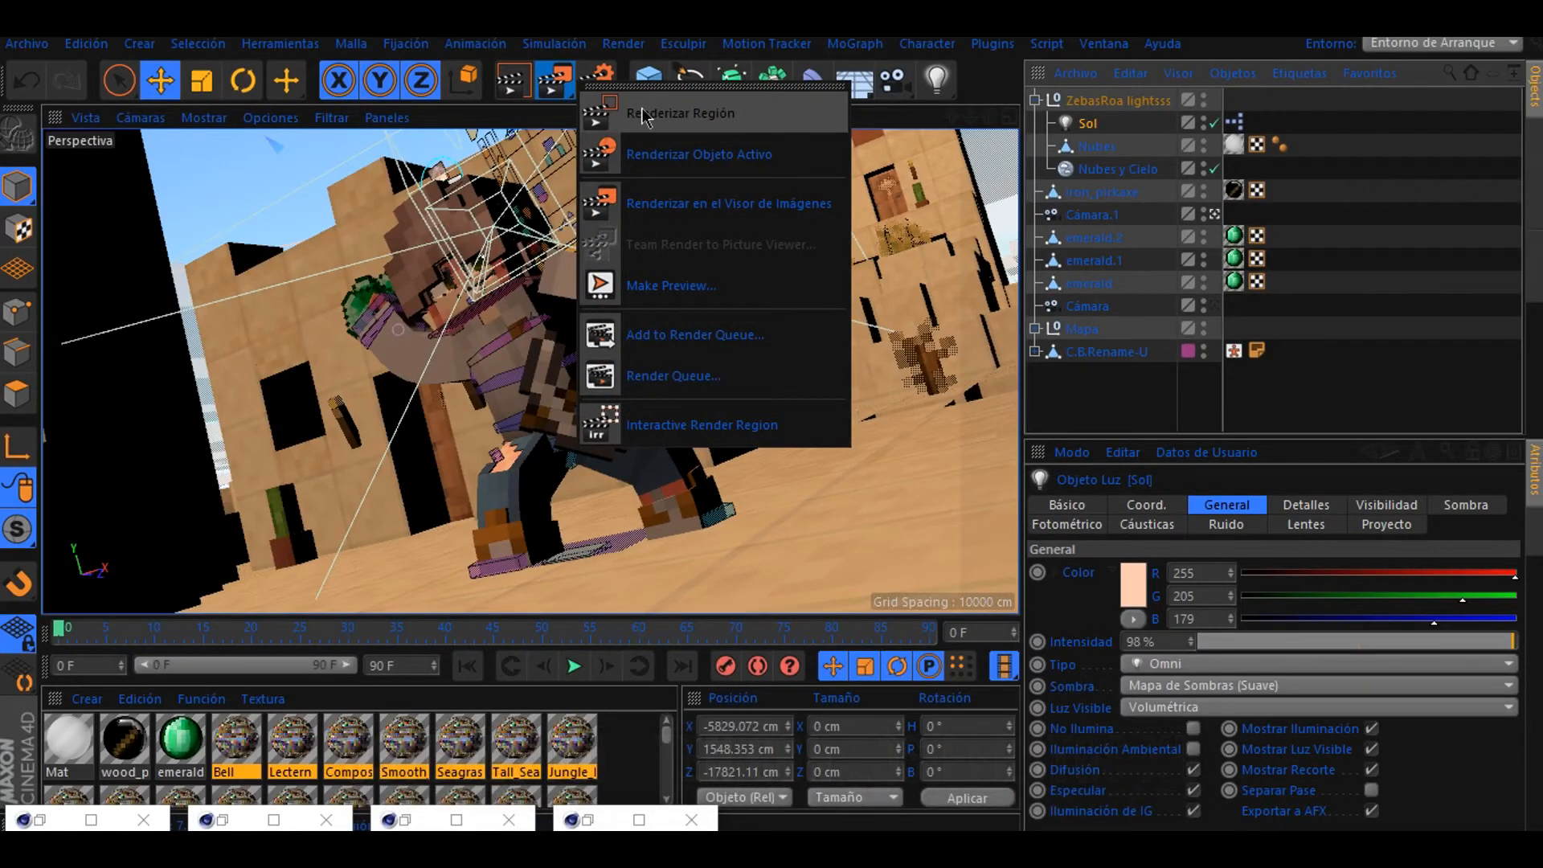
click(602, 104)
key(e)
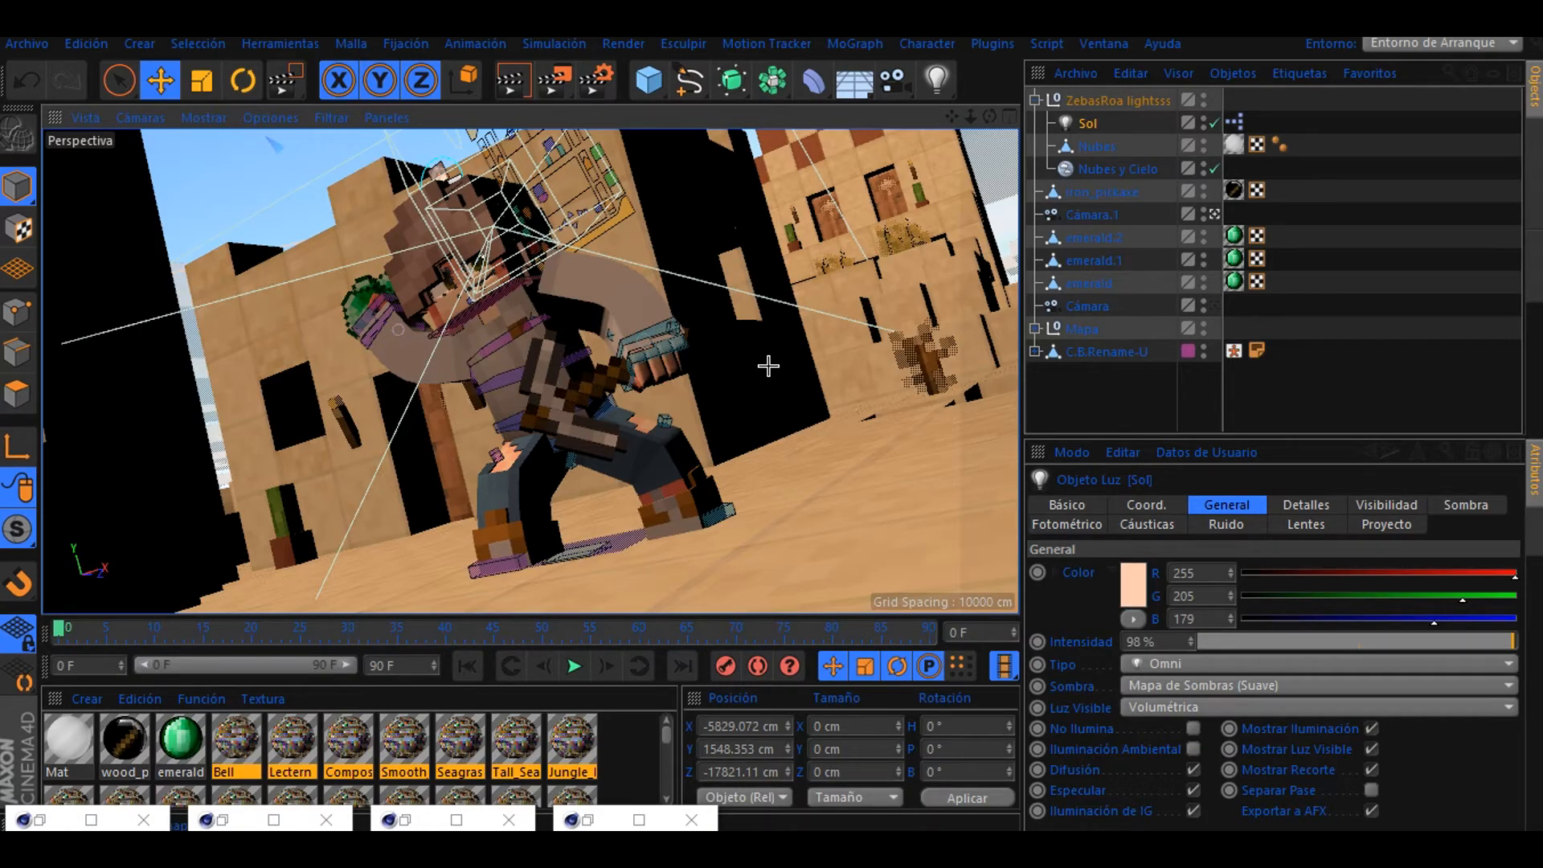
drag(352, 181, 655, 398)
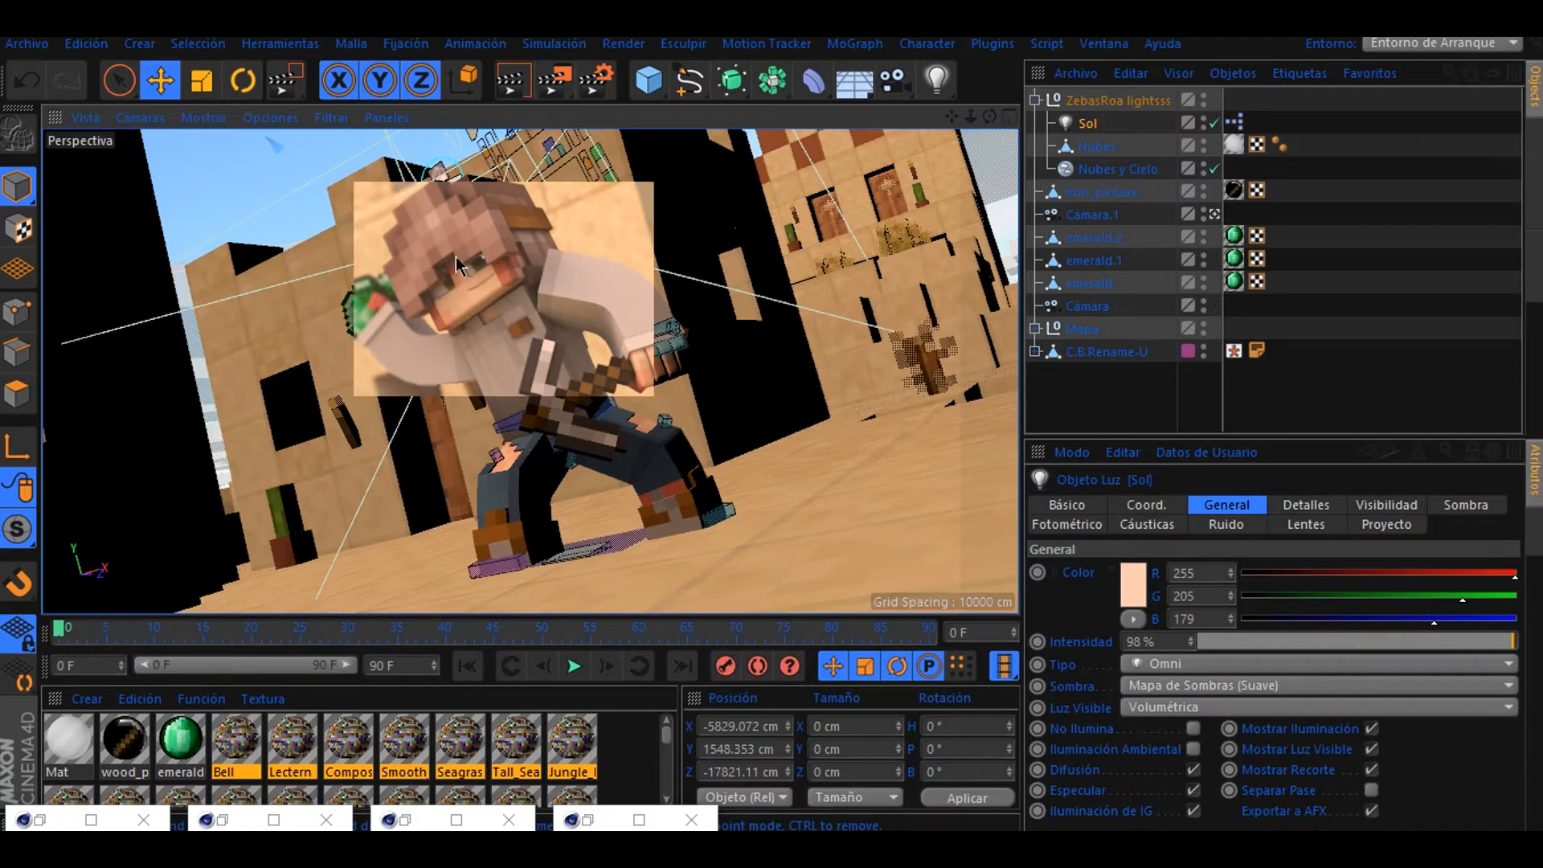
click(413, 241)
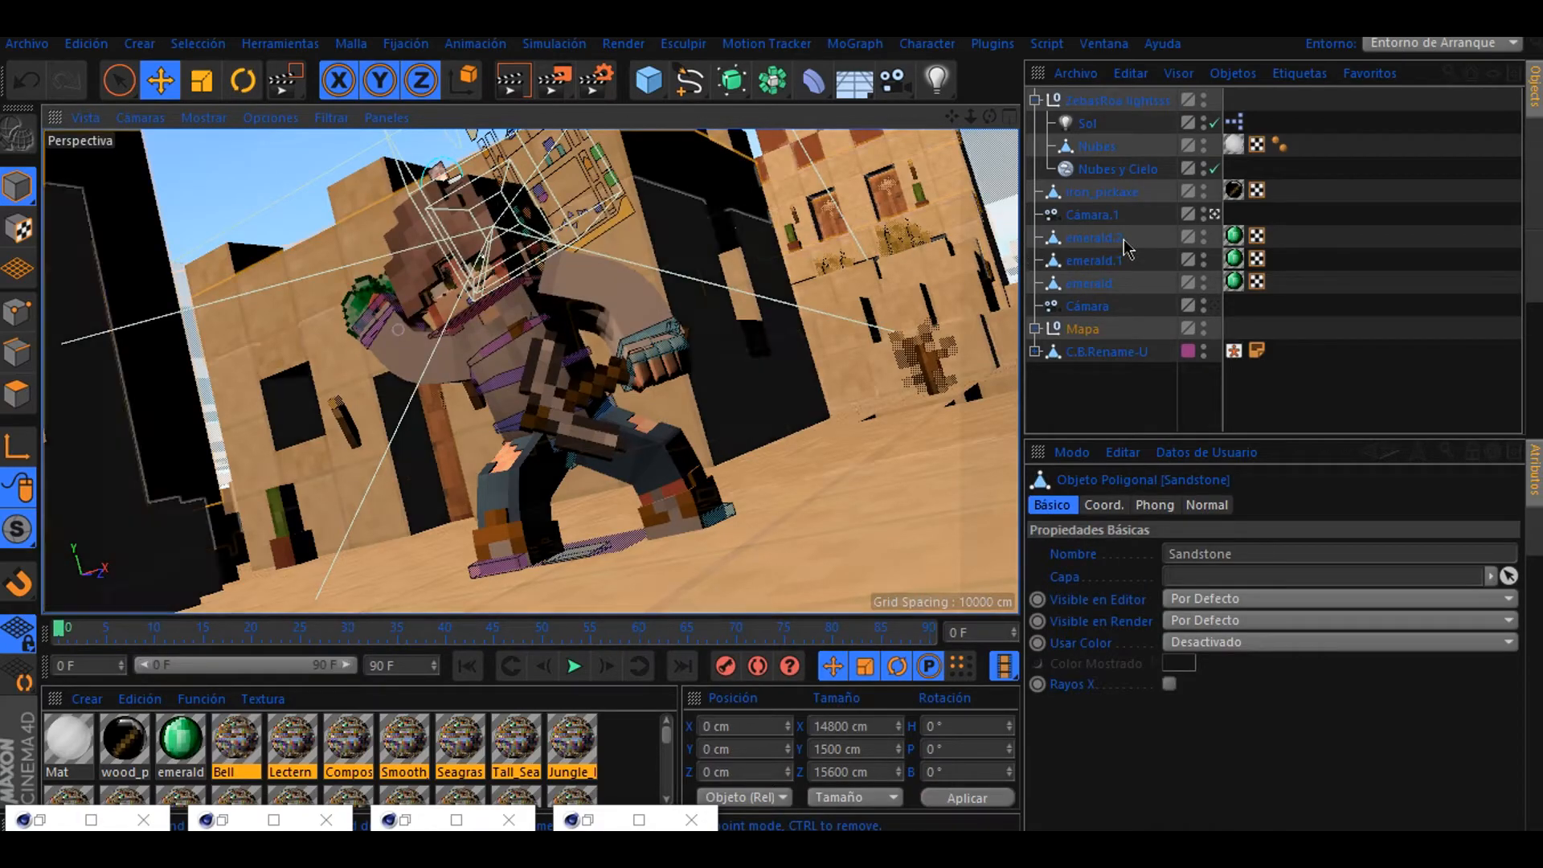
- Create a null and group iron_pickaxe, the three emeralds and the character rig C.B.Rename-U under it
click(1097, 217)
scroll(1133, 647, down, 5)
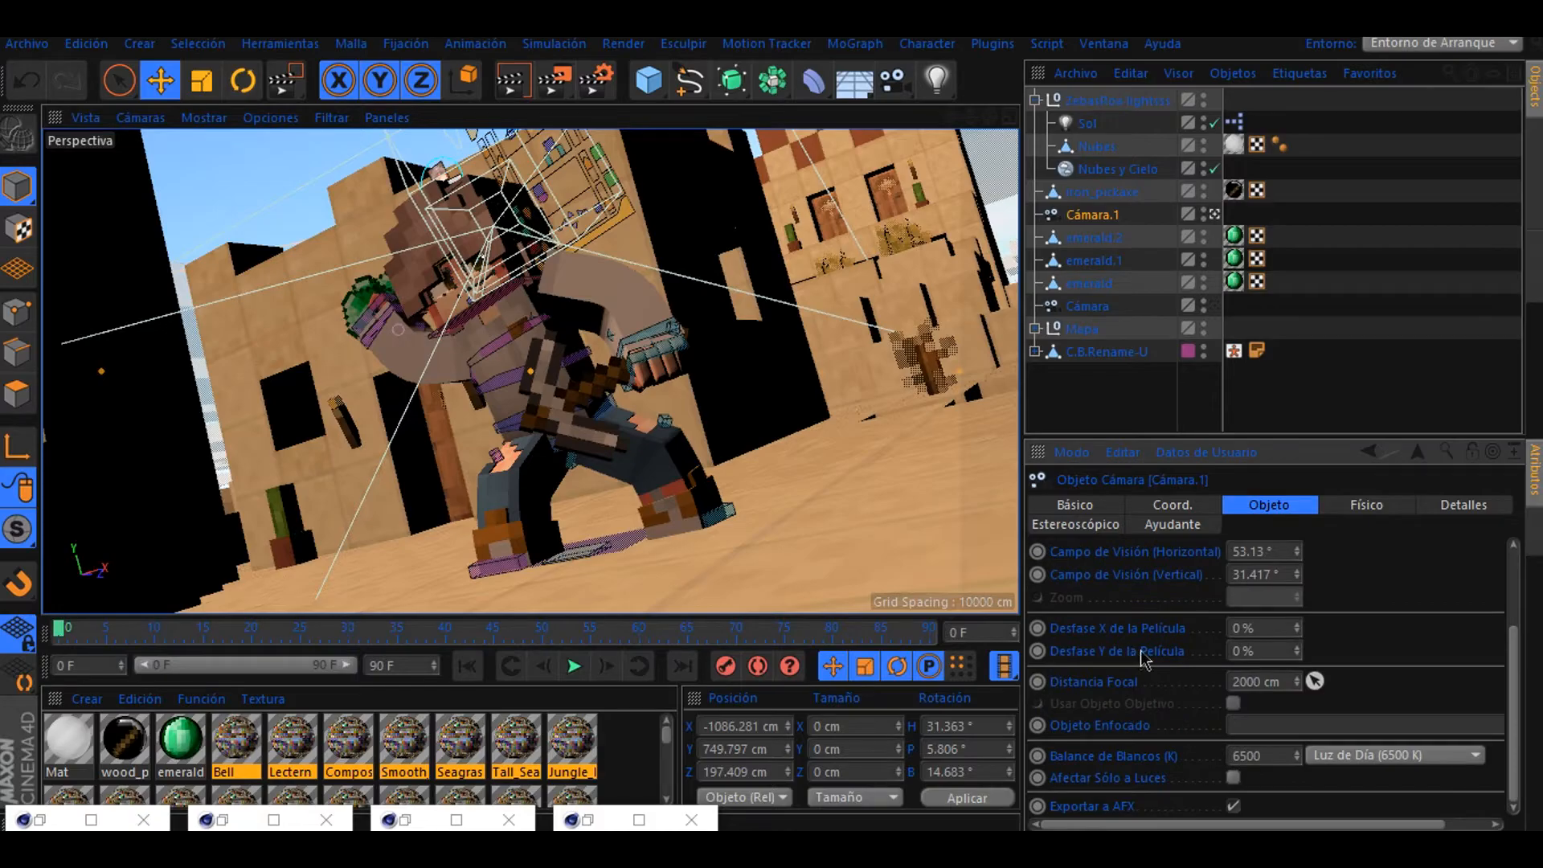
click(649, 80)
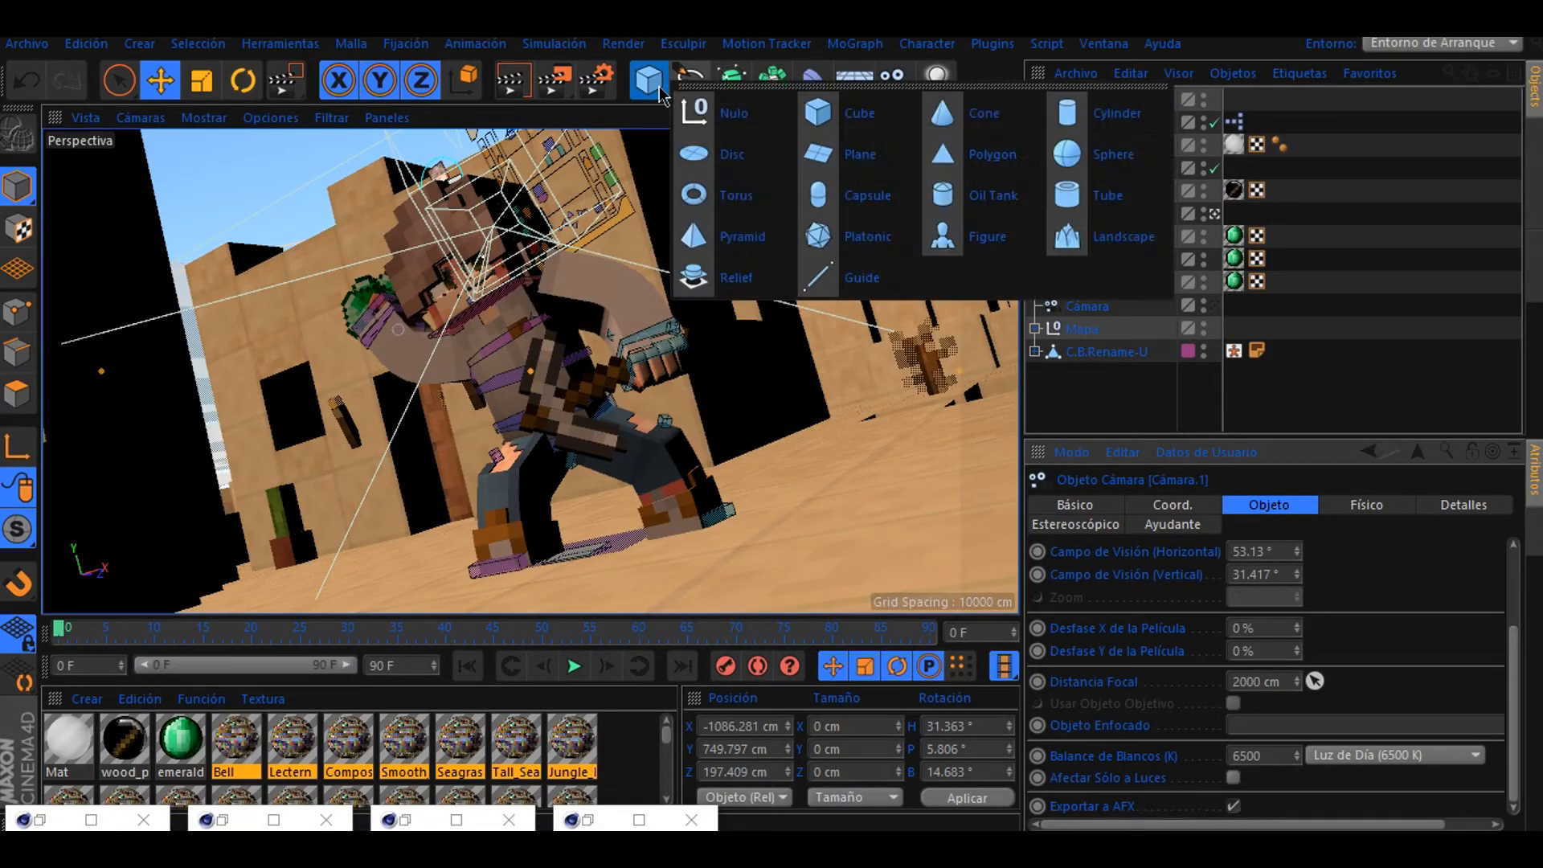
click(734, 116)
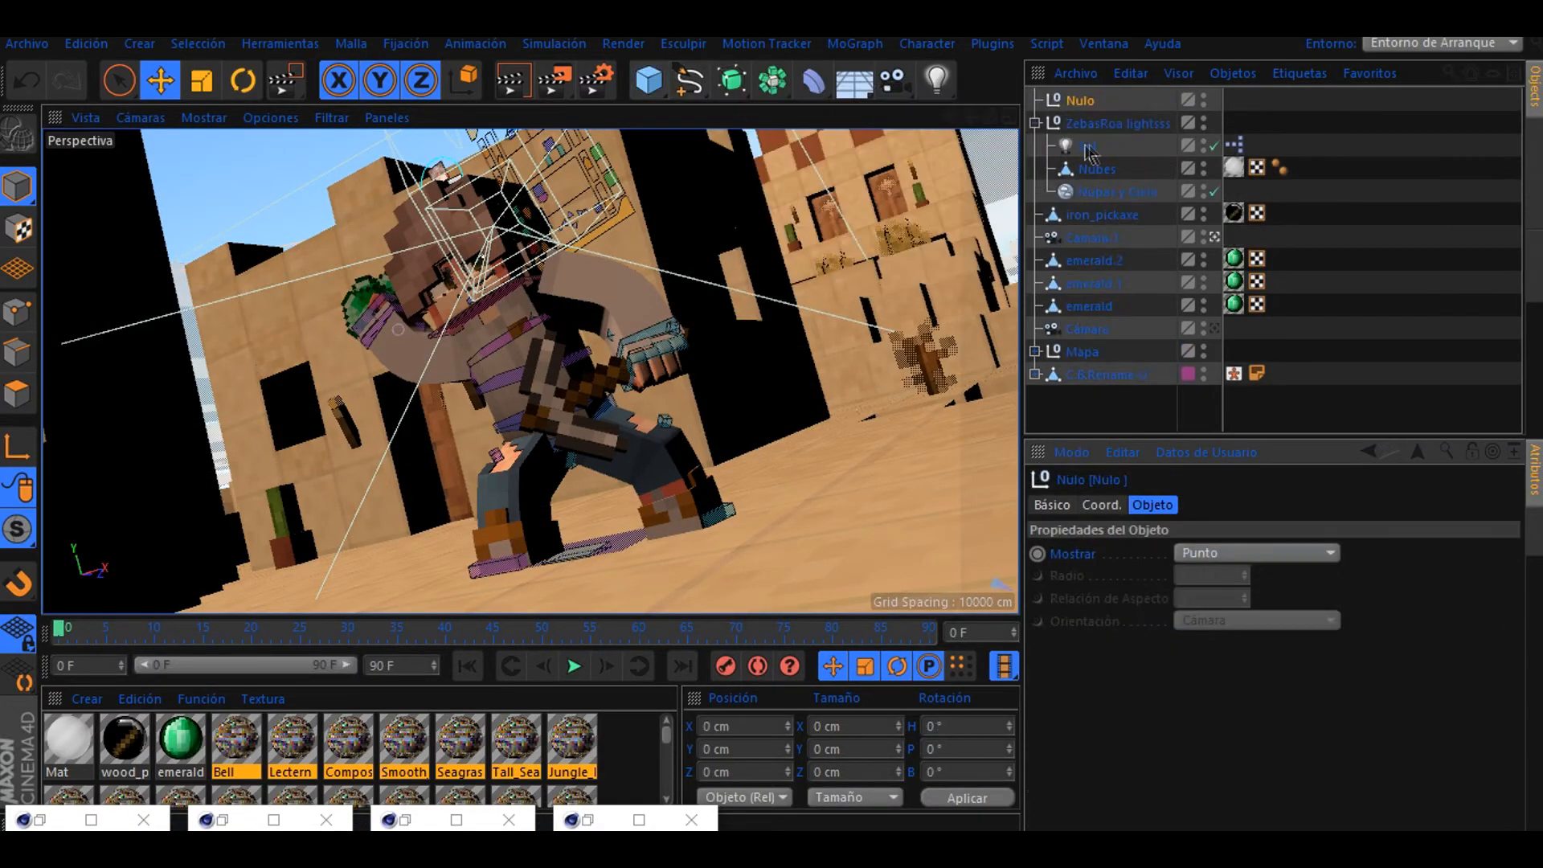
click(1089, 306)
shift+click(1095, 260)
shift+click(1101, 215)
shift+click(1107, 374)
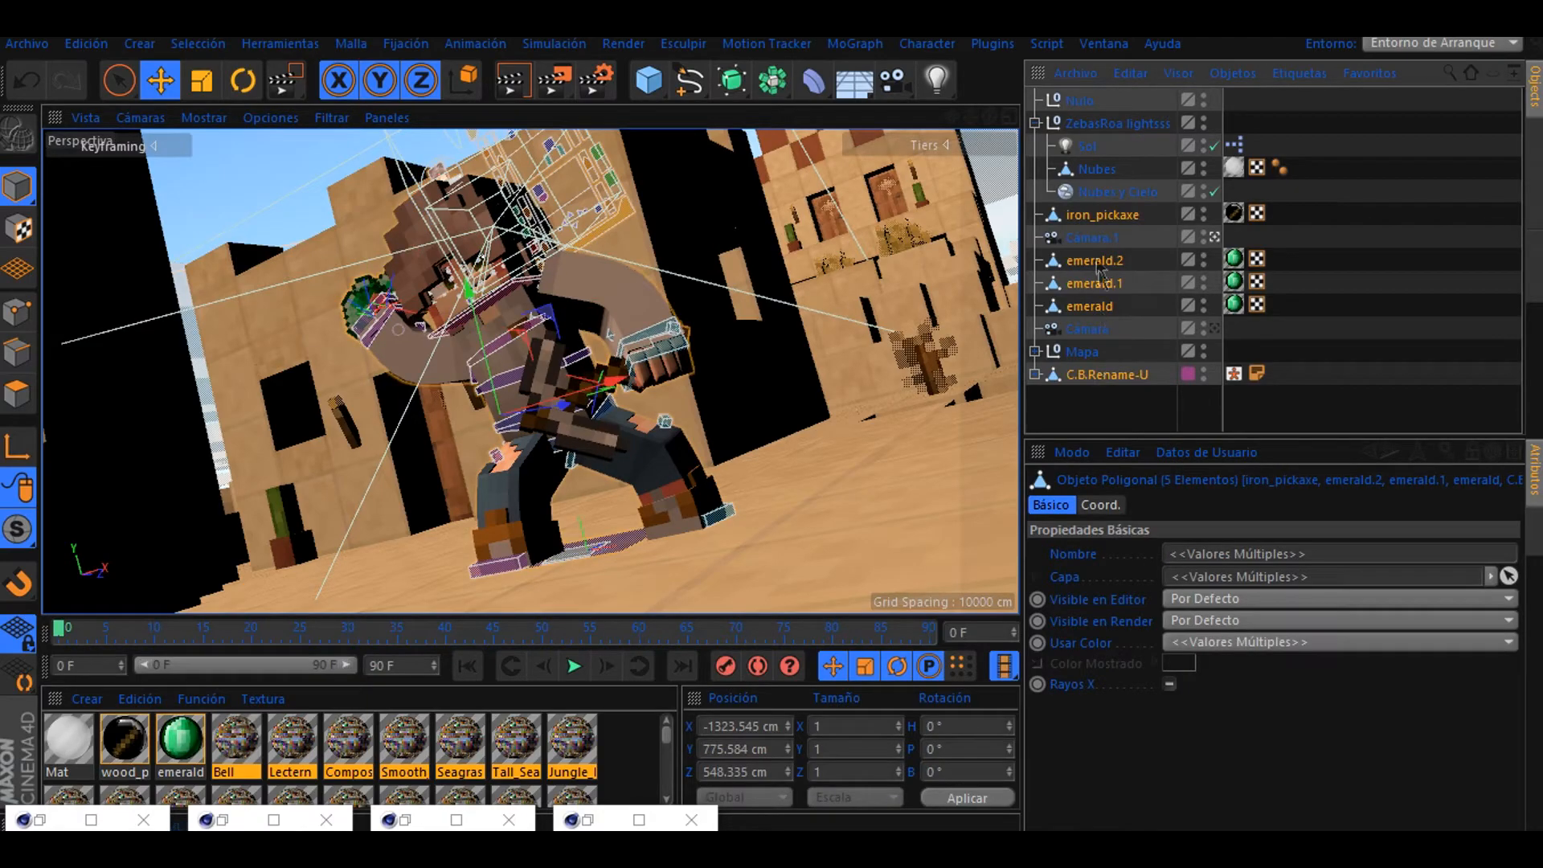
drag(1107, 373, 1077, 104)
click(1035, 101)
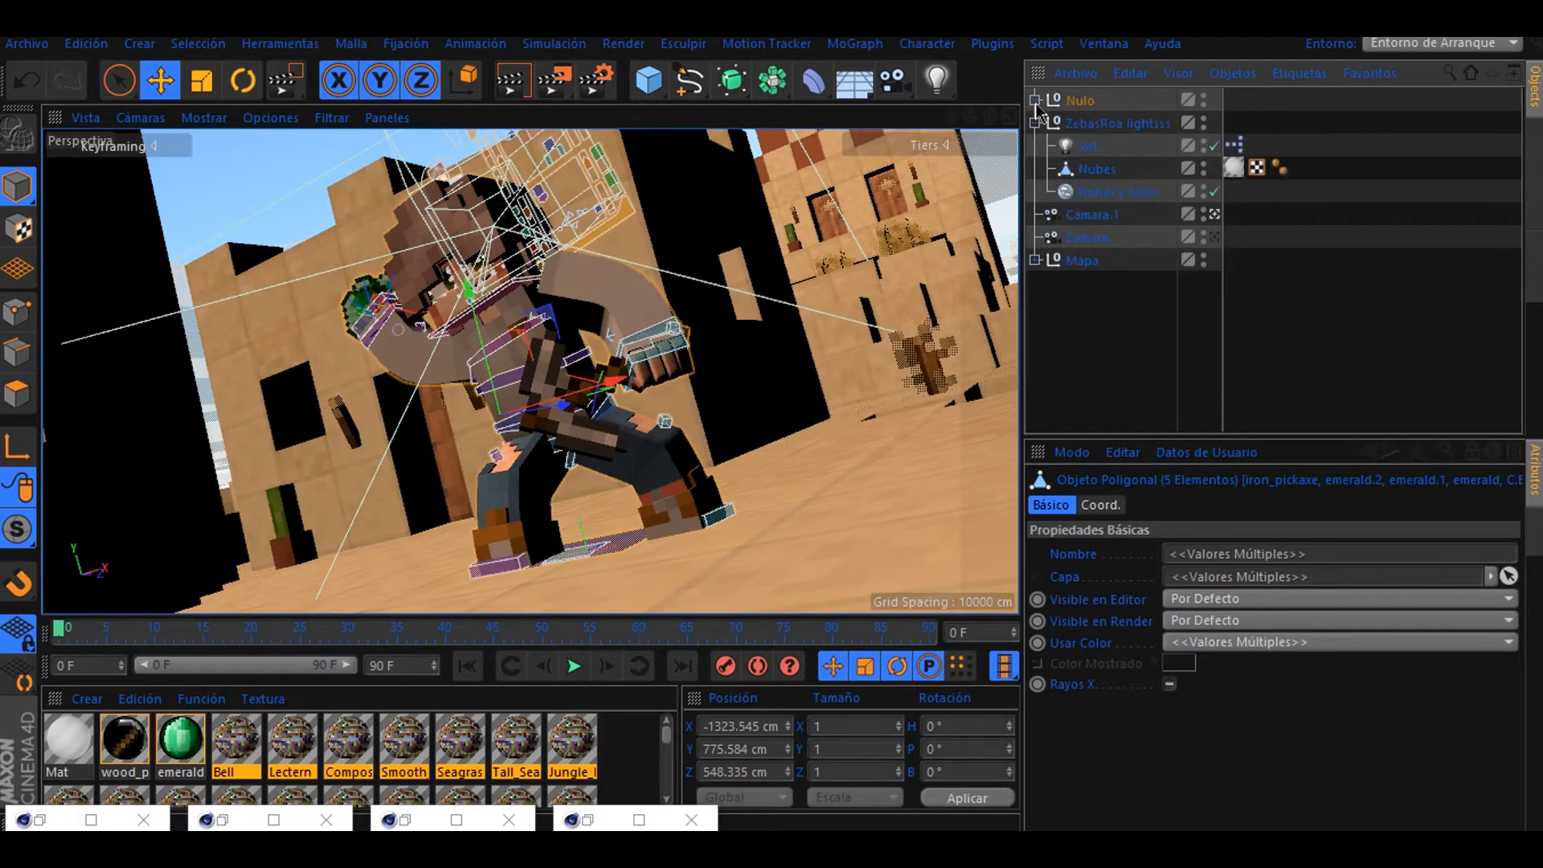
- Set the new null as the focus object of Cámara.1, with the rear depth-of-field blur map enabled
click(1091, 217)
scroll(1161, 643, down, 3)
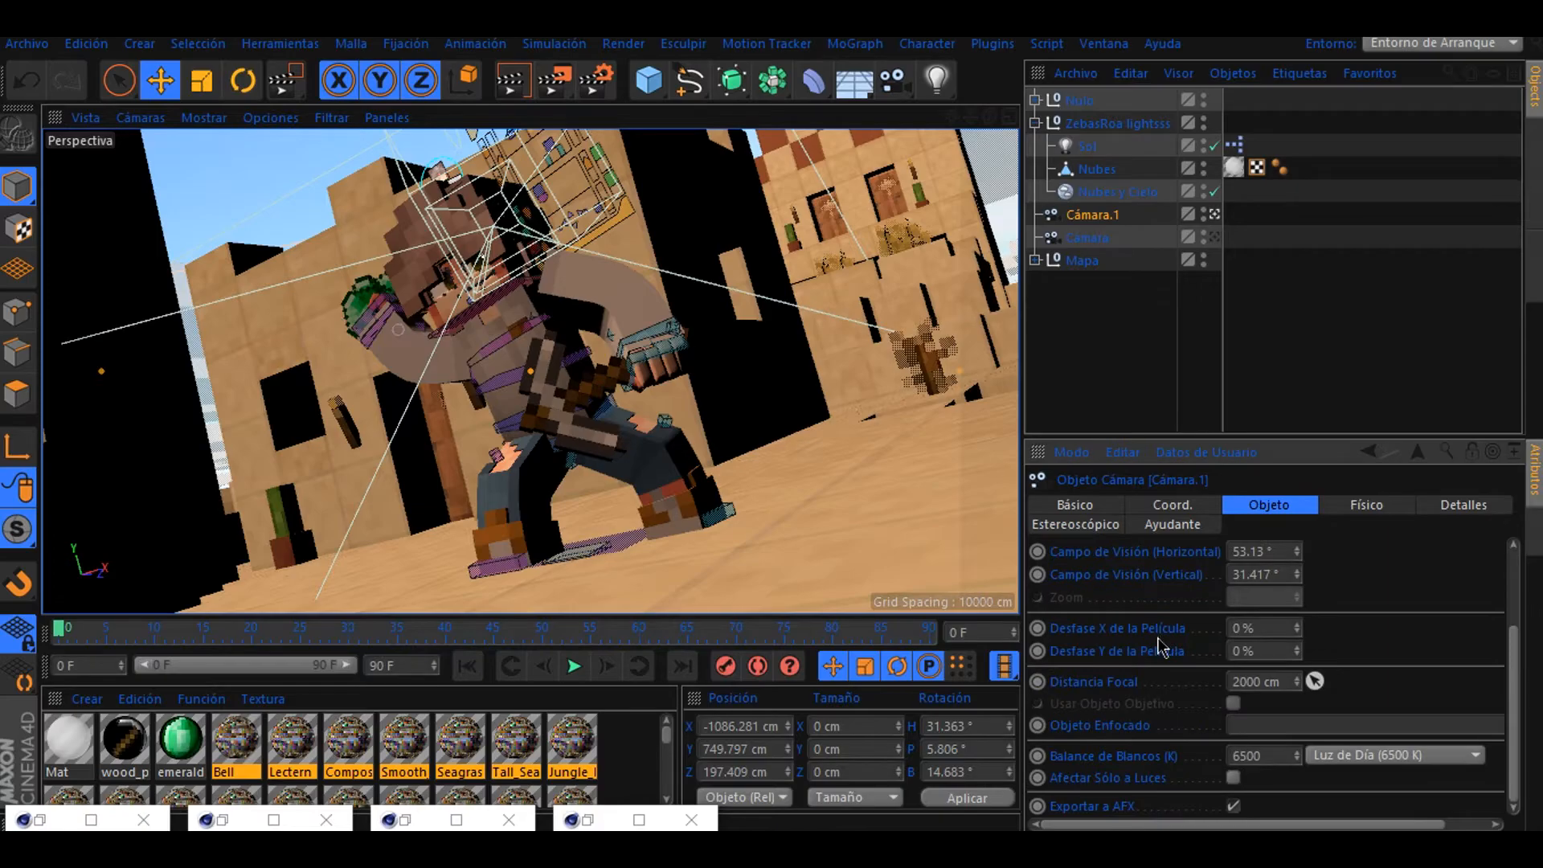
drag(1082, 105, 1210, 440)
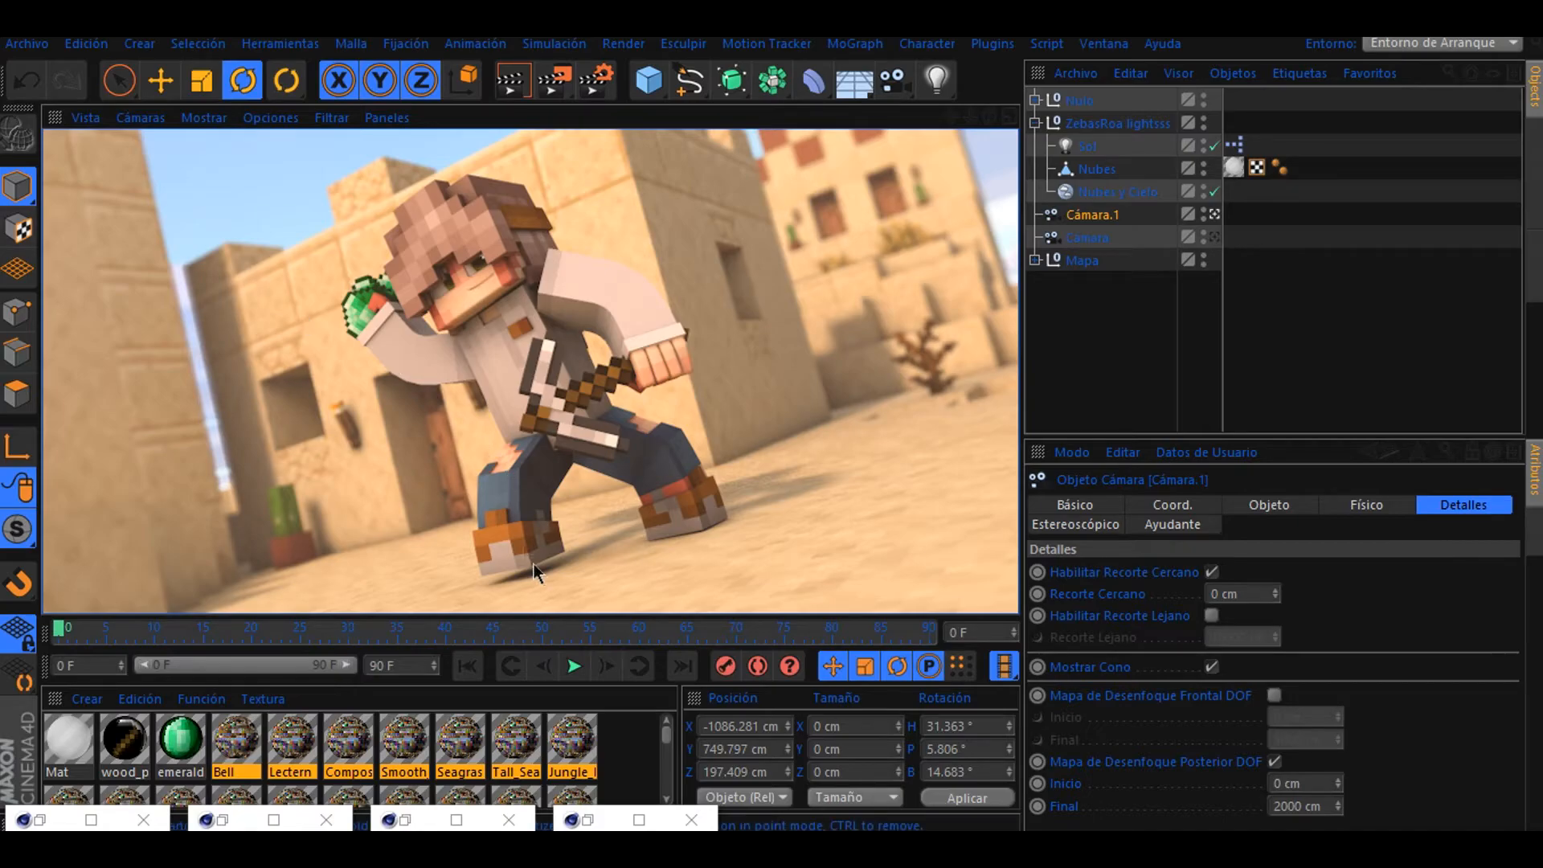
- Inspect the village and character from outside and through the cameras, checking the Sol light and the Nubes y Cielo sky
click(1216, 215)
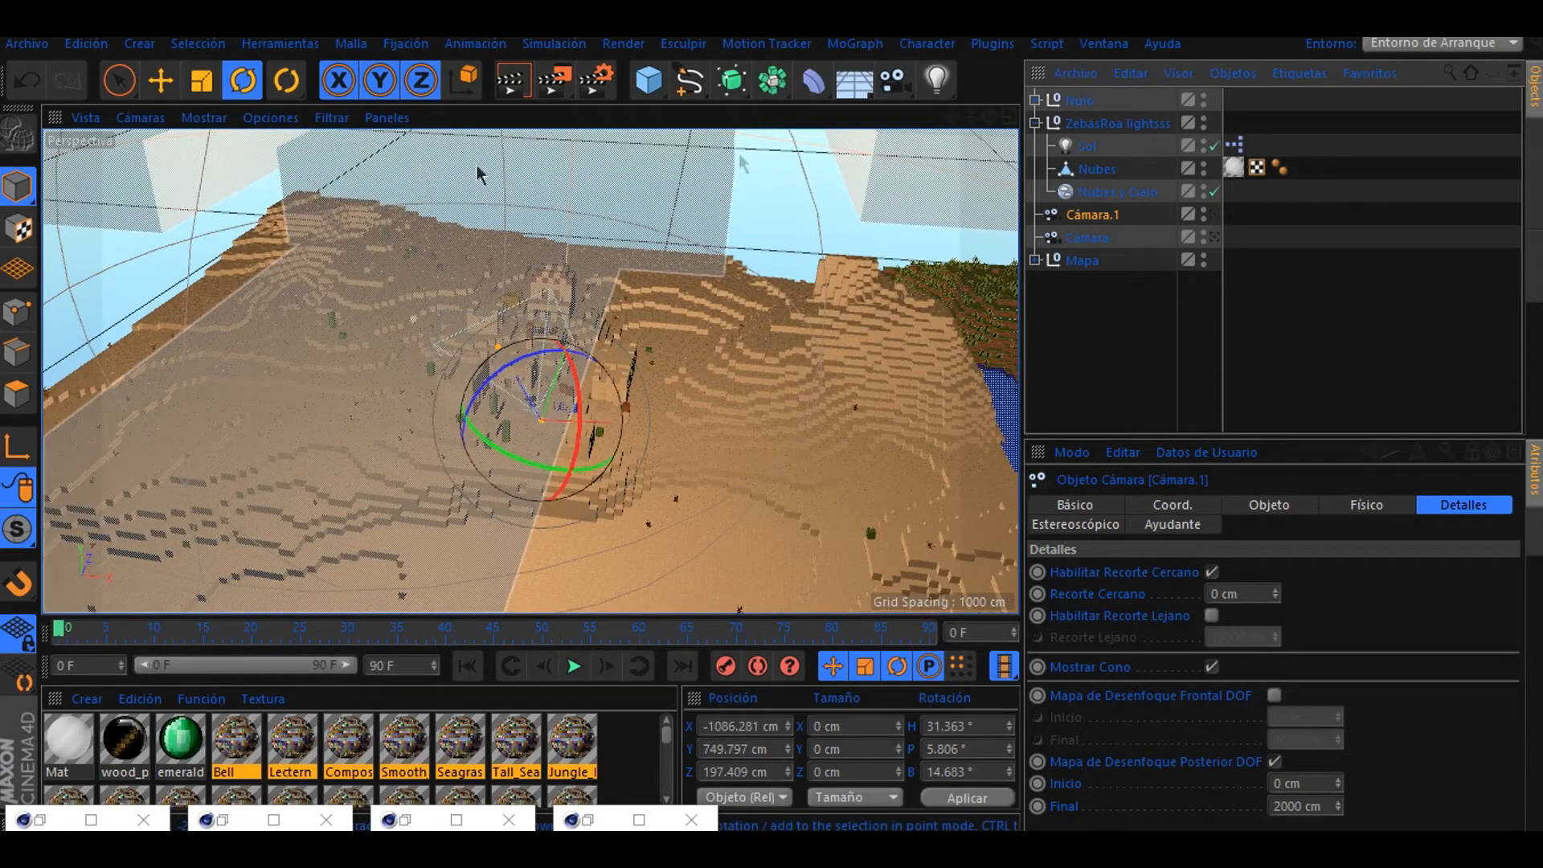
drag(971, 117, 972, 123)
click(534, 281)
key(e)
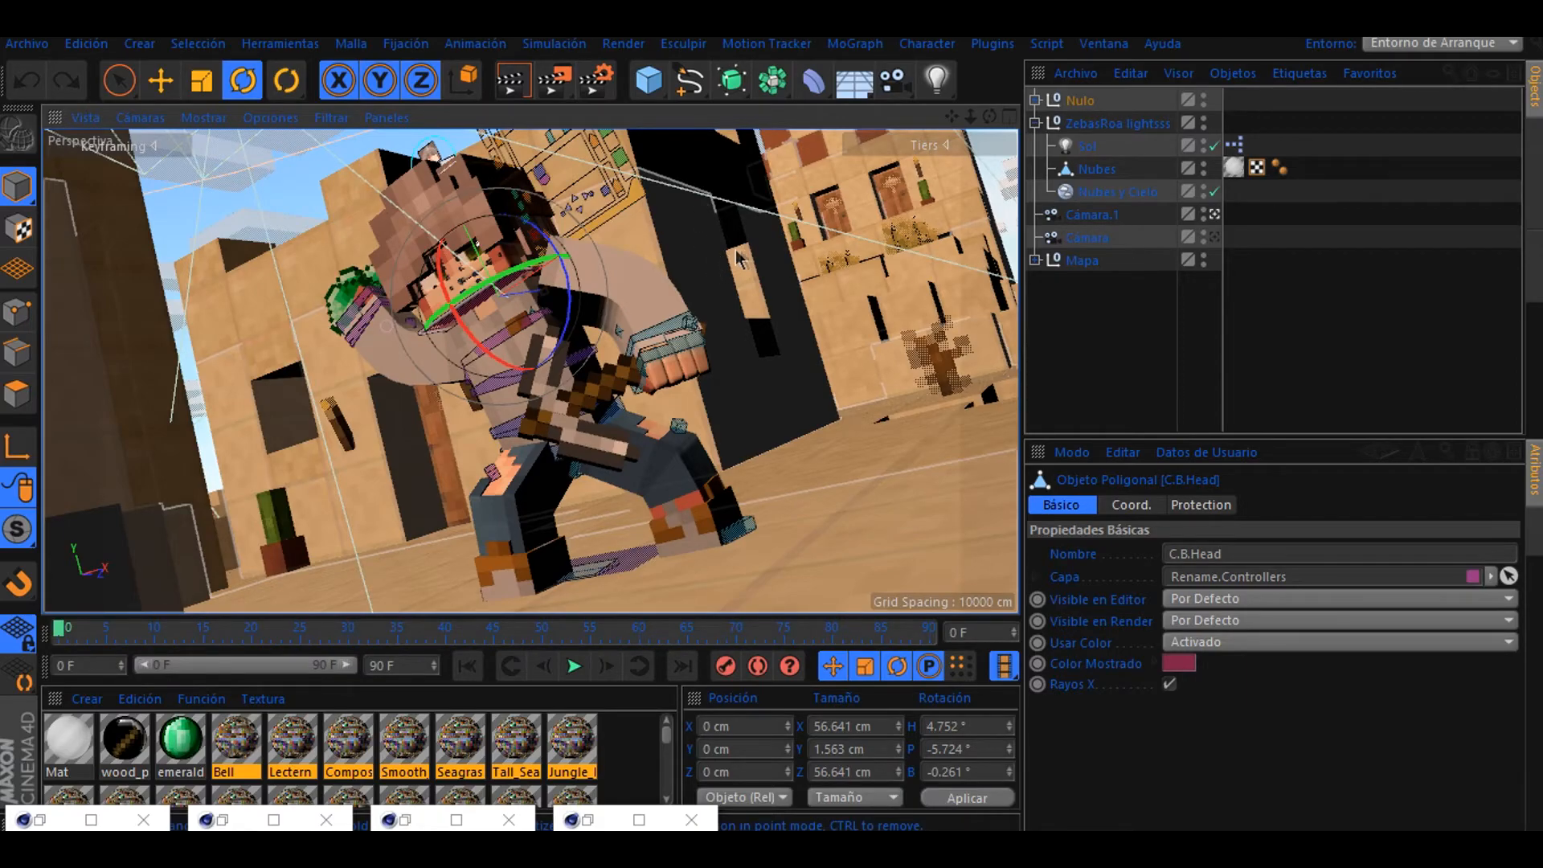
click(1214, 237)
click(1088, 145)
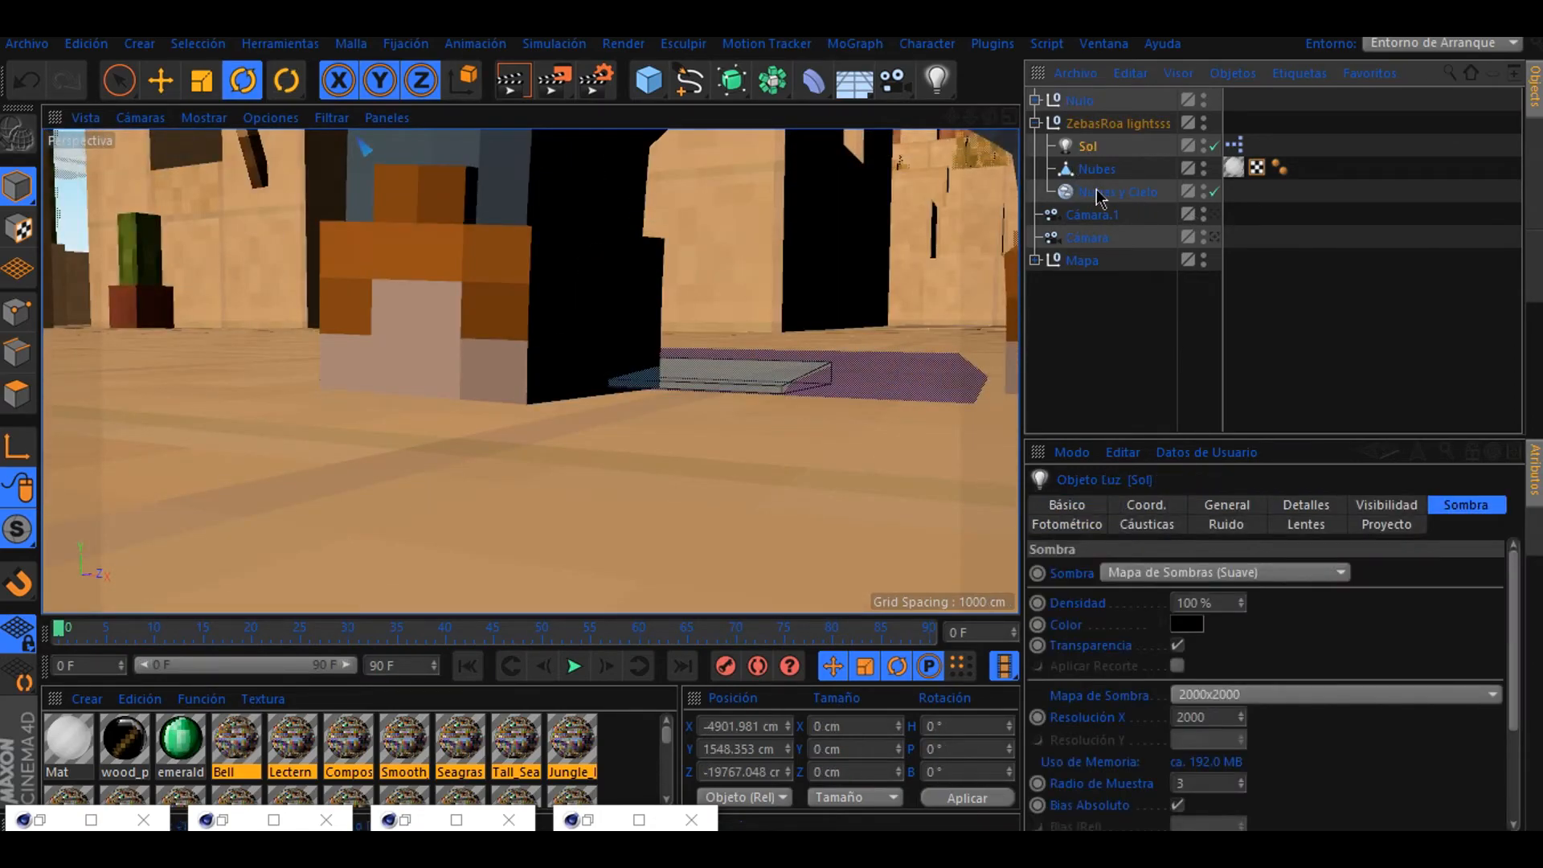
mouse_move(969, 118)
mouse_down()
mouse_move(527, 368)
mouse_move(974, 110)
mouse_move(951, 129)
mouse_up()
click(161, 81)
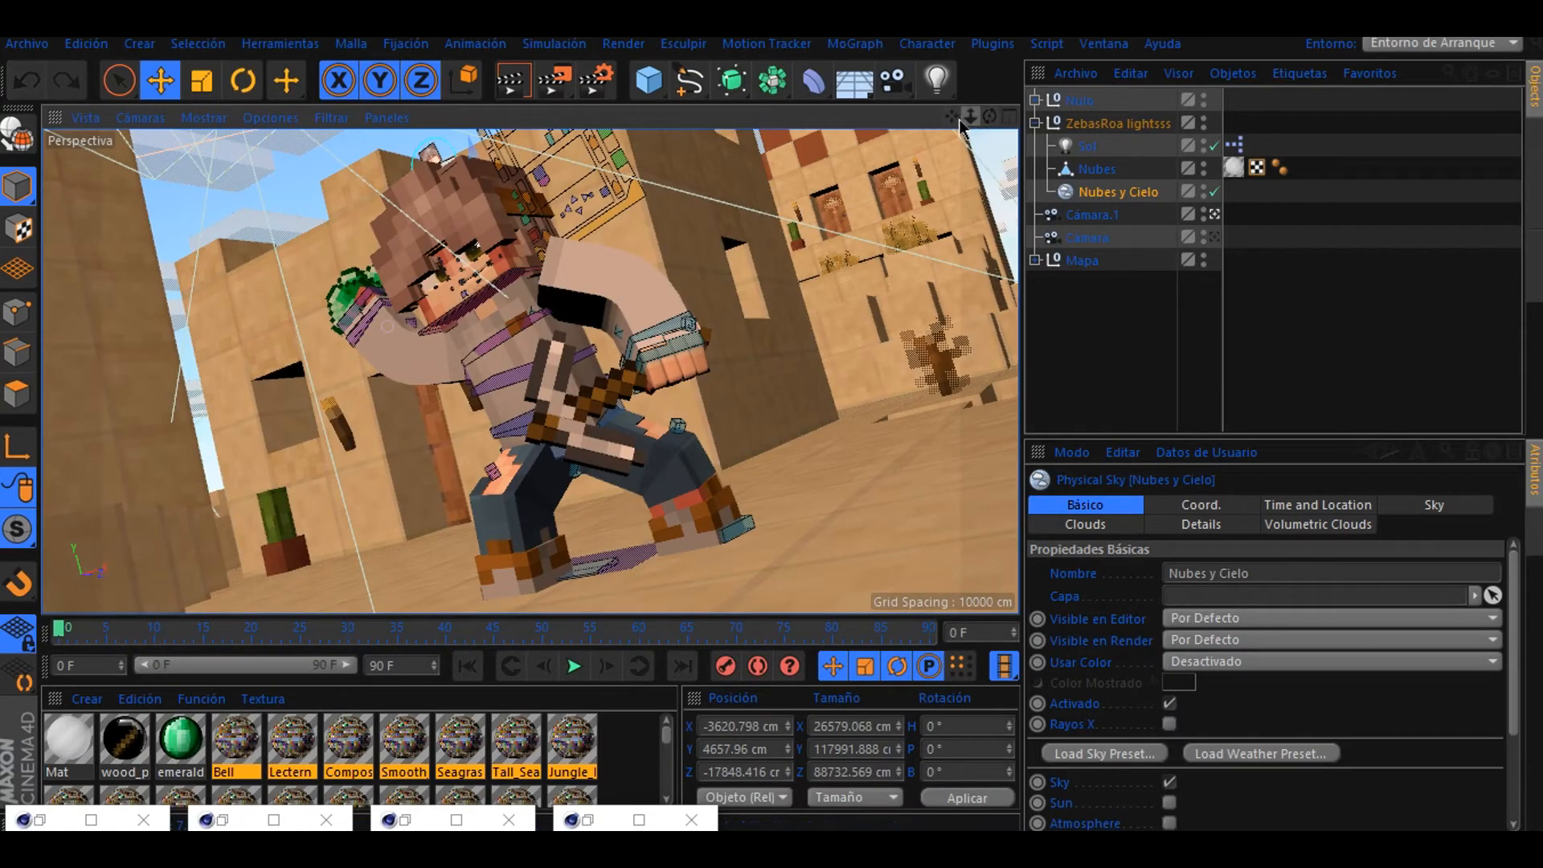
mouse_move(960, 120)
mouse_down()
mouse_move(984, 120)
mouse_move(964, 112)
mouse_up()
- Leave the Cámara.1 view, add a light to the scene and set its color to RGB 208, 175, 56
click(1215, 215)
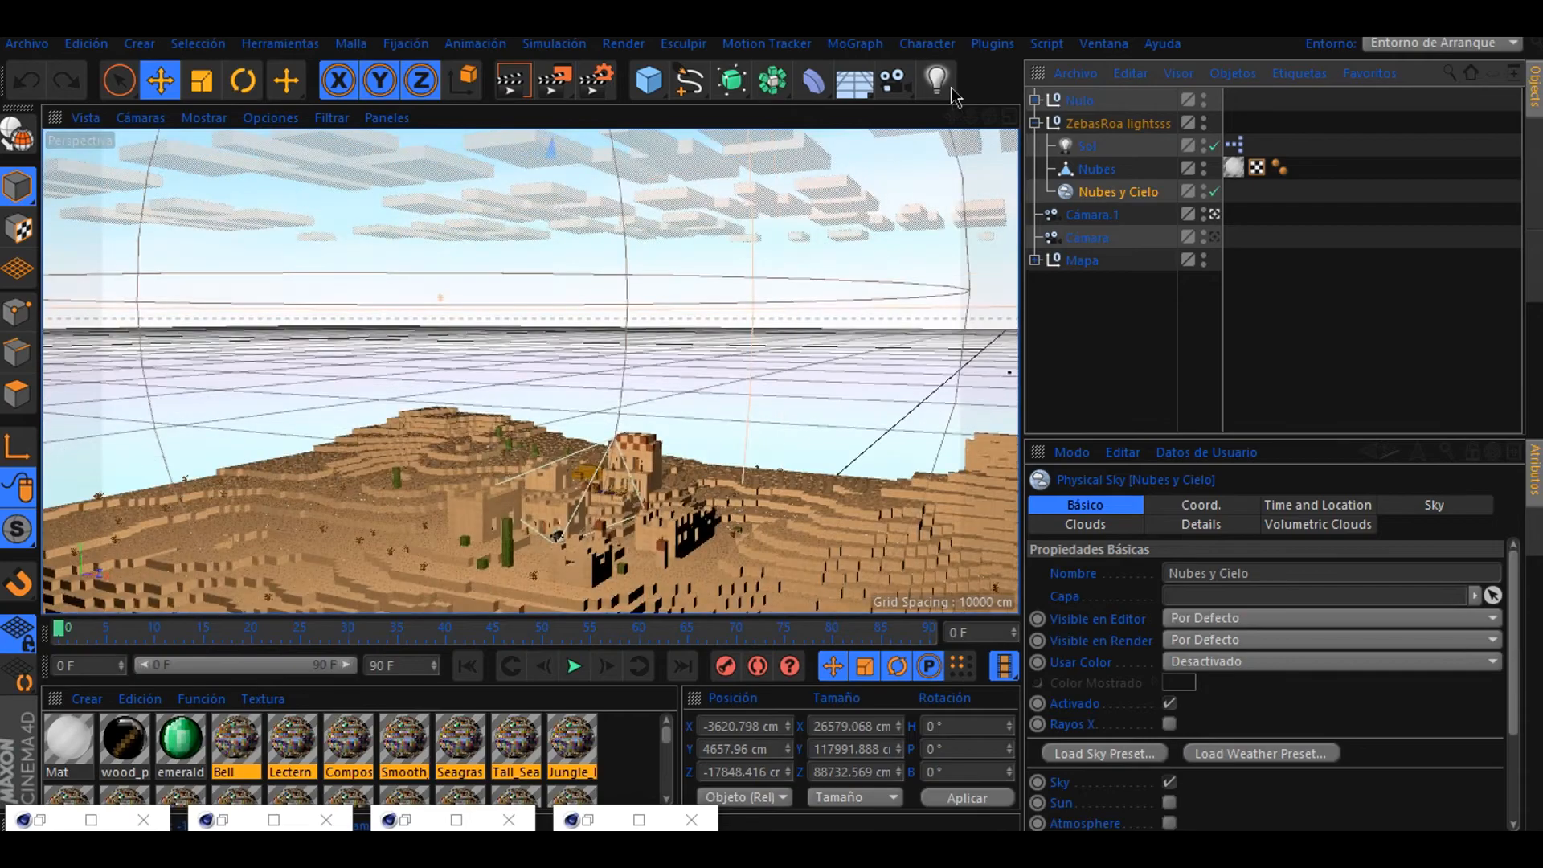
click(947, 89)
click(1004, 113)
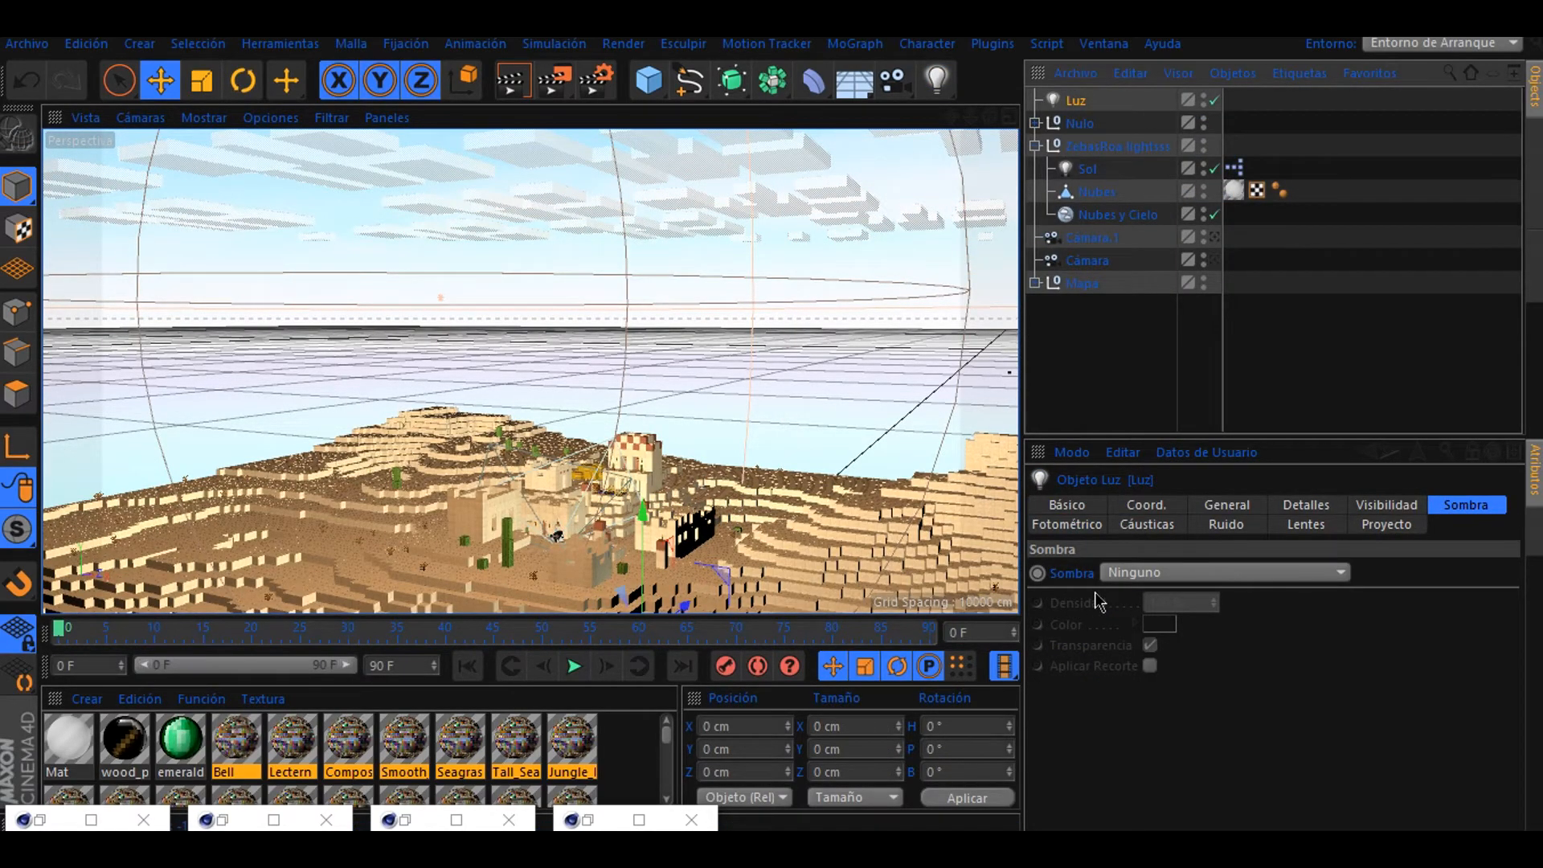
click(1227, 506)
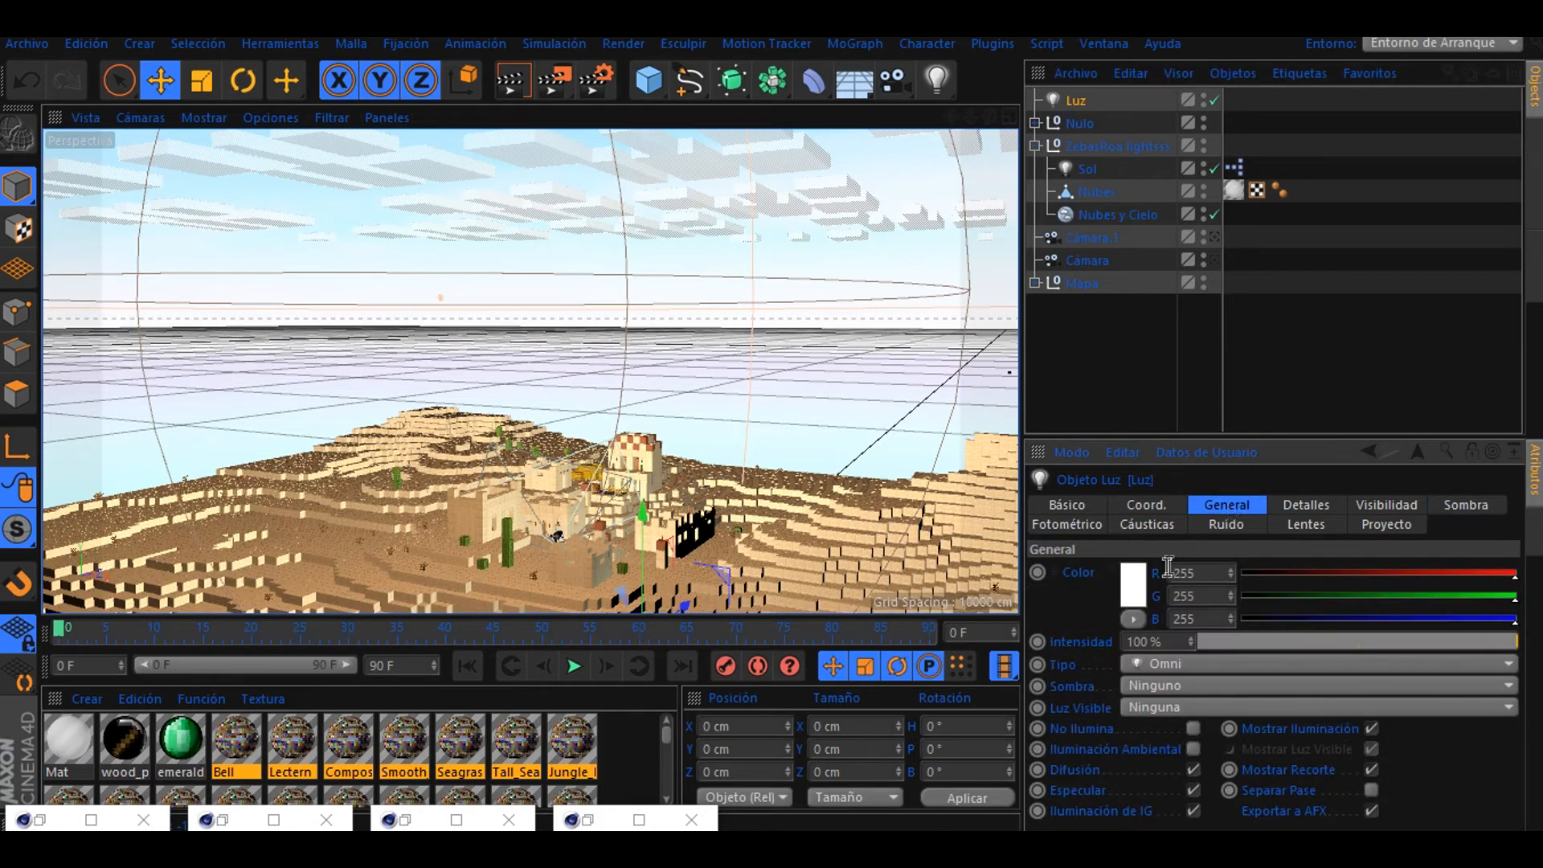
click(1134, 585)
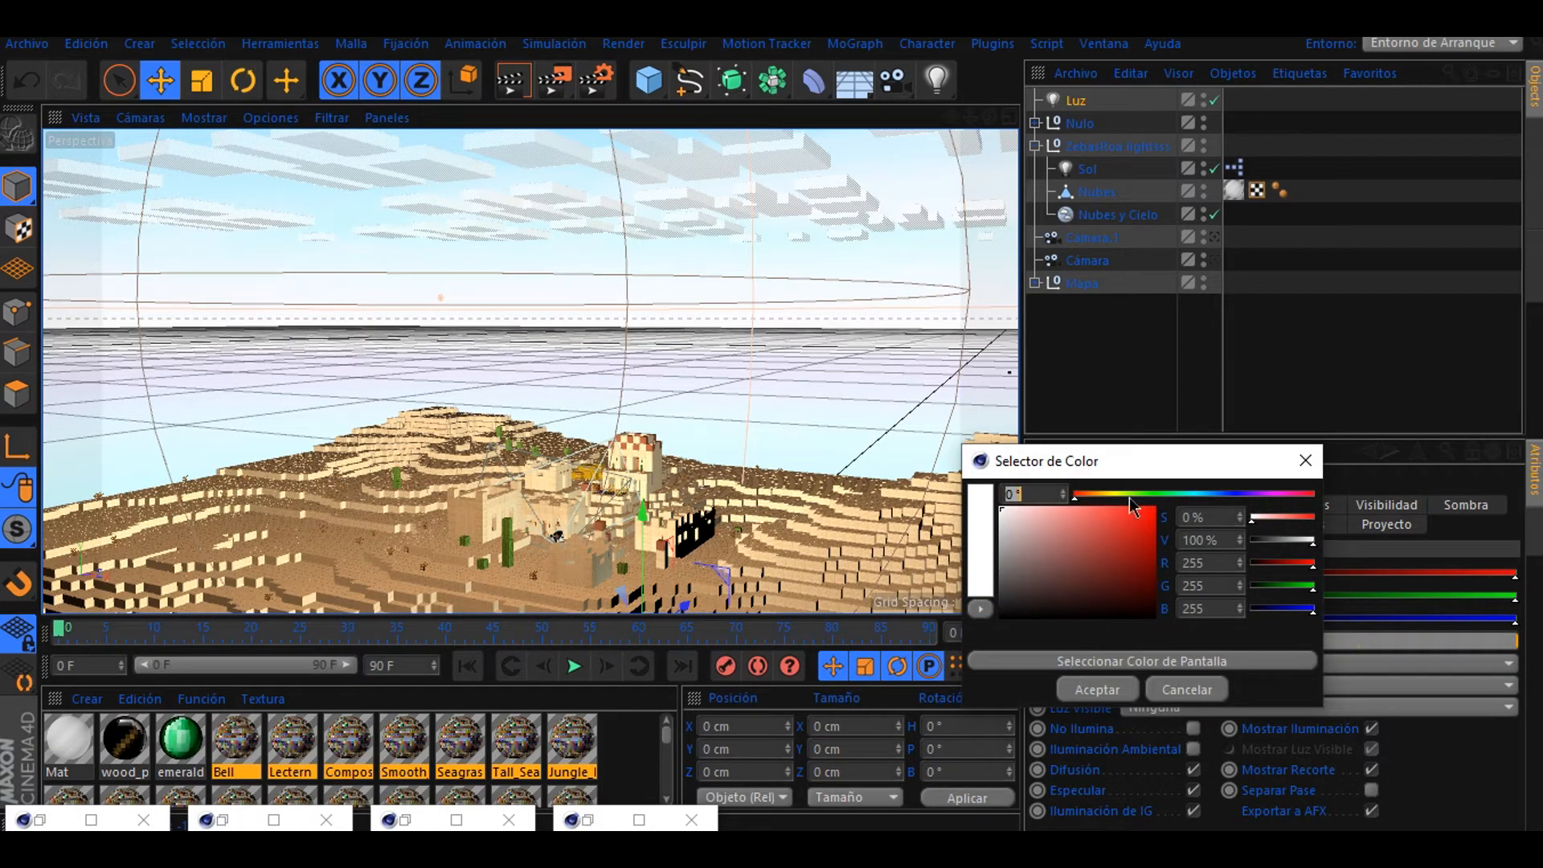
click(1109, 494)
click(1106, 538)
drag(1117, 532, 1114, 527)
click(1097, 690)
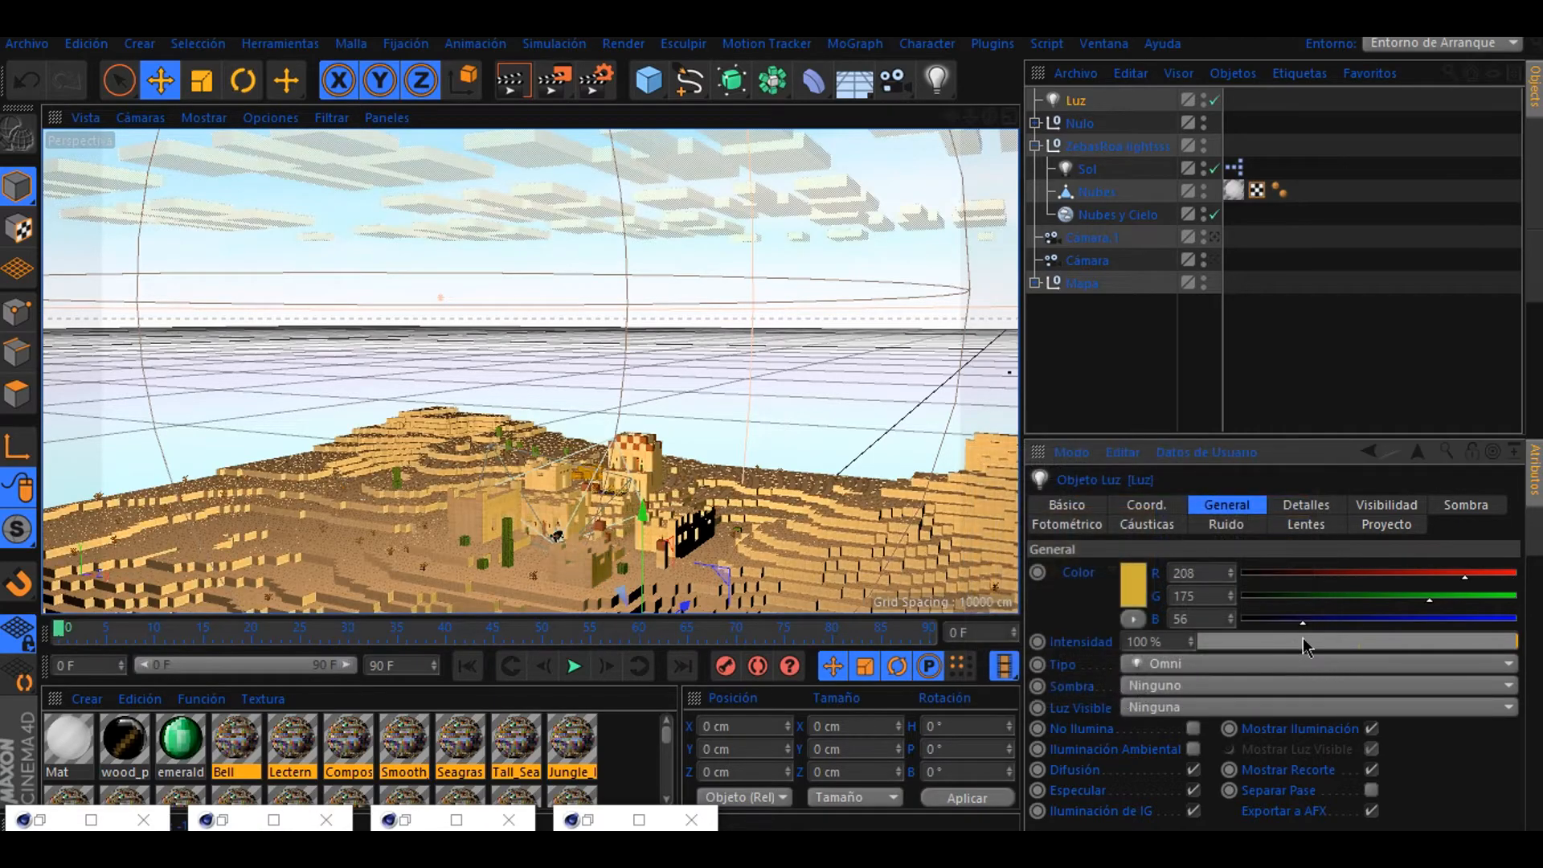
- Set the added light's intensity to 57% and its color to RGB 208, 137, 56, and move it over the village
click(1337, 643)
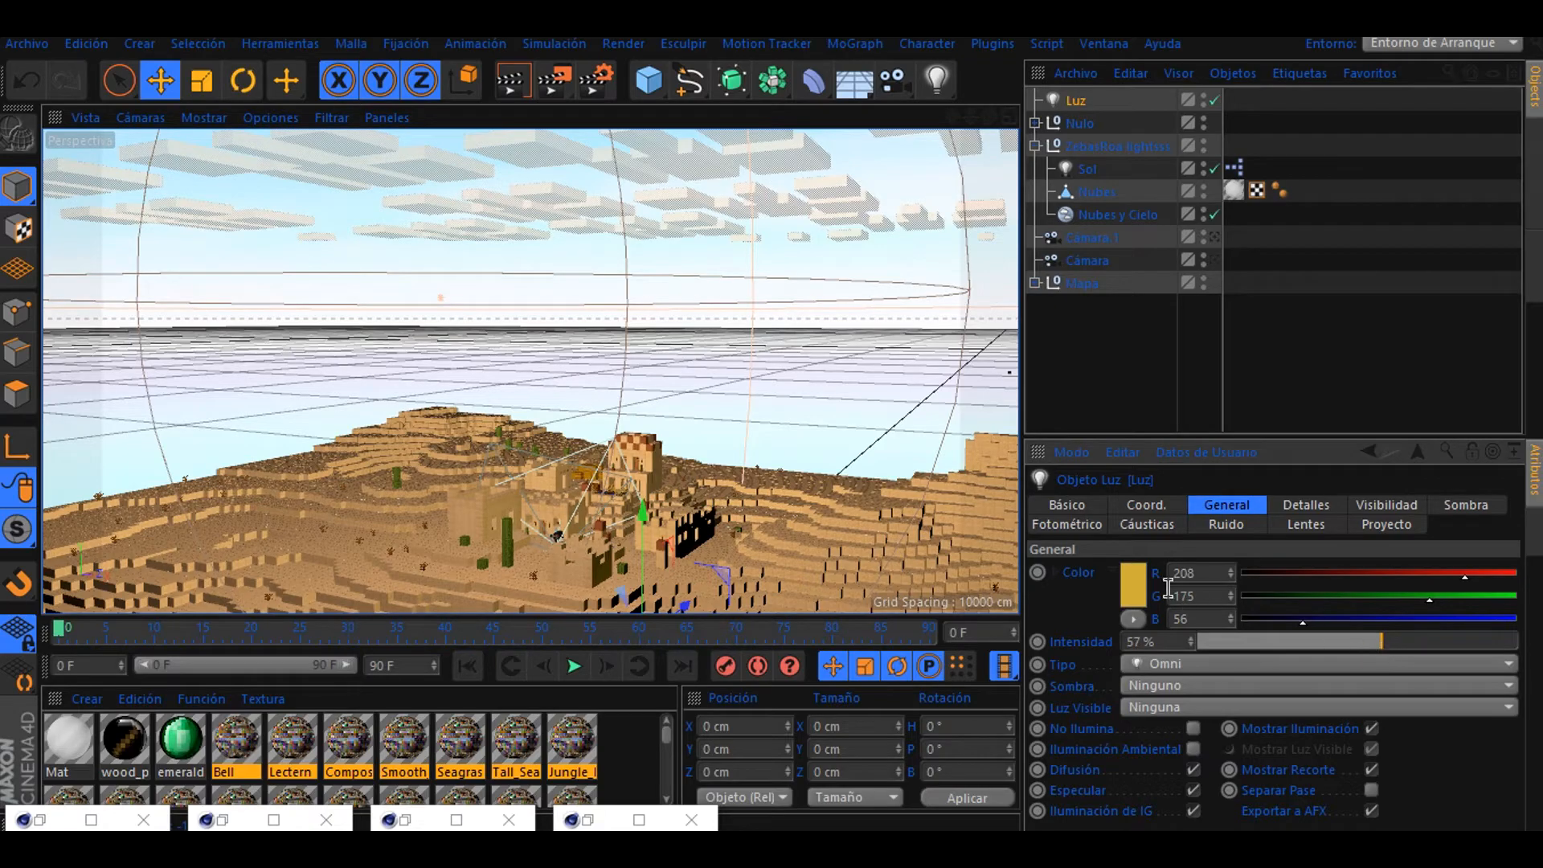
click(1138, 591)
drag(1099, 500, 1094, 503)
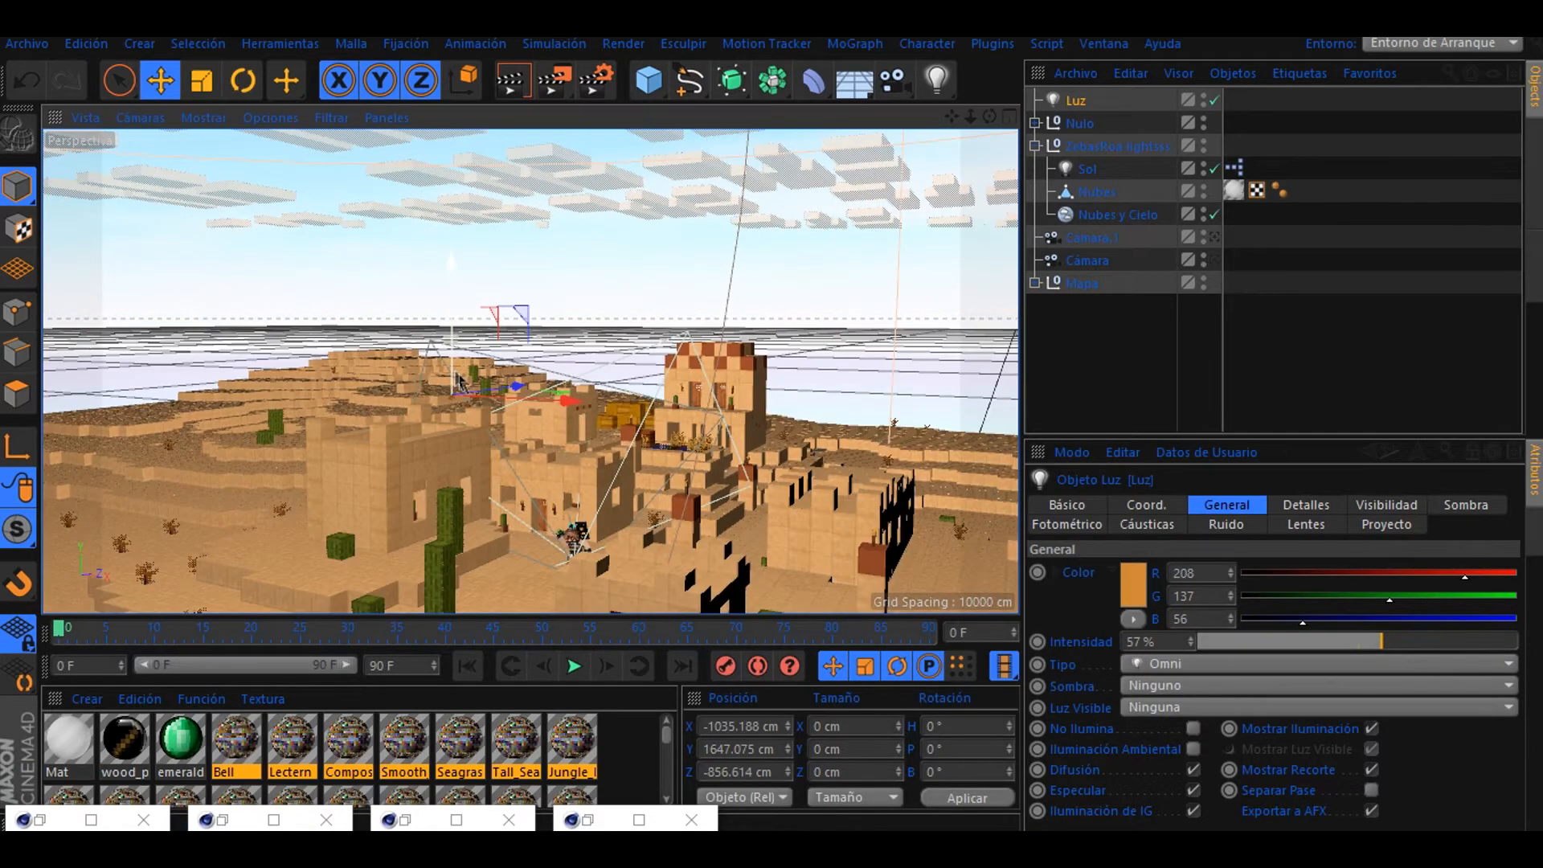
drag(483, 474, 597, 500)
drag(538, 453, 534, 505)
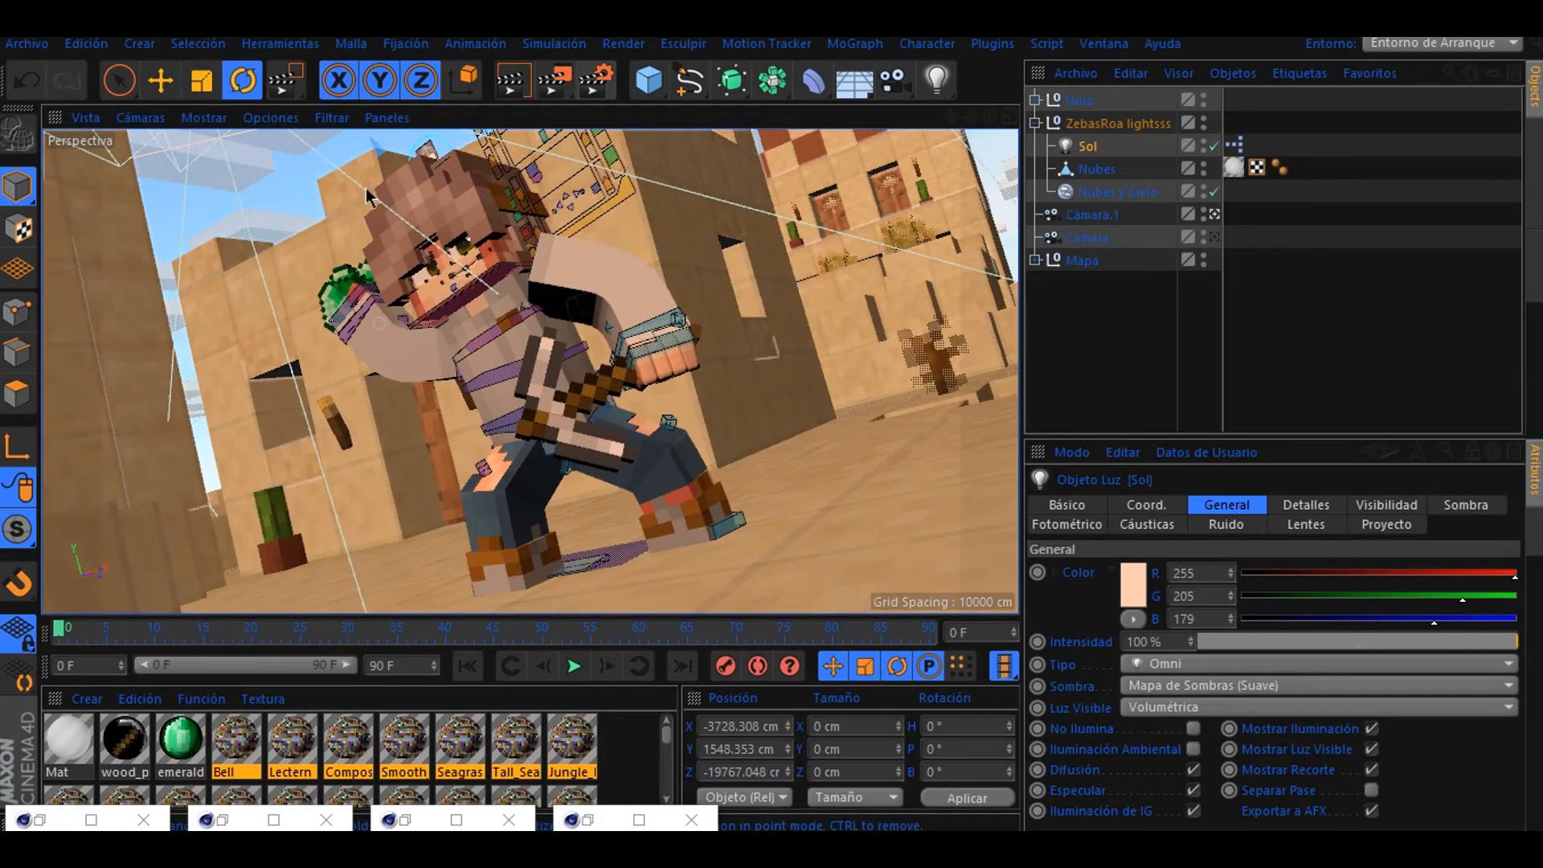
- Start a render of the scene through Cámara.1
click(585, 80)
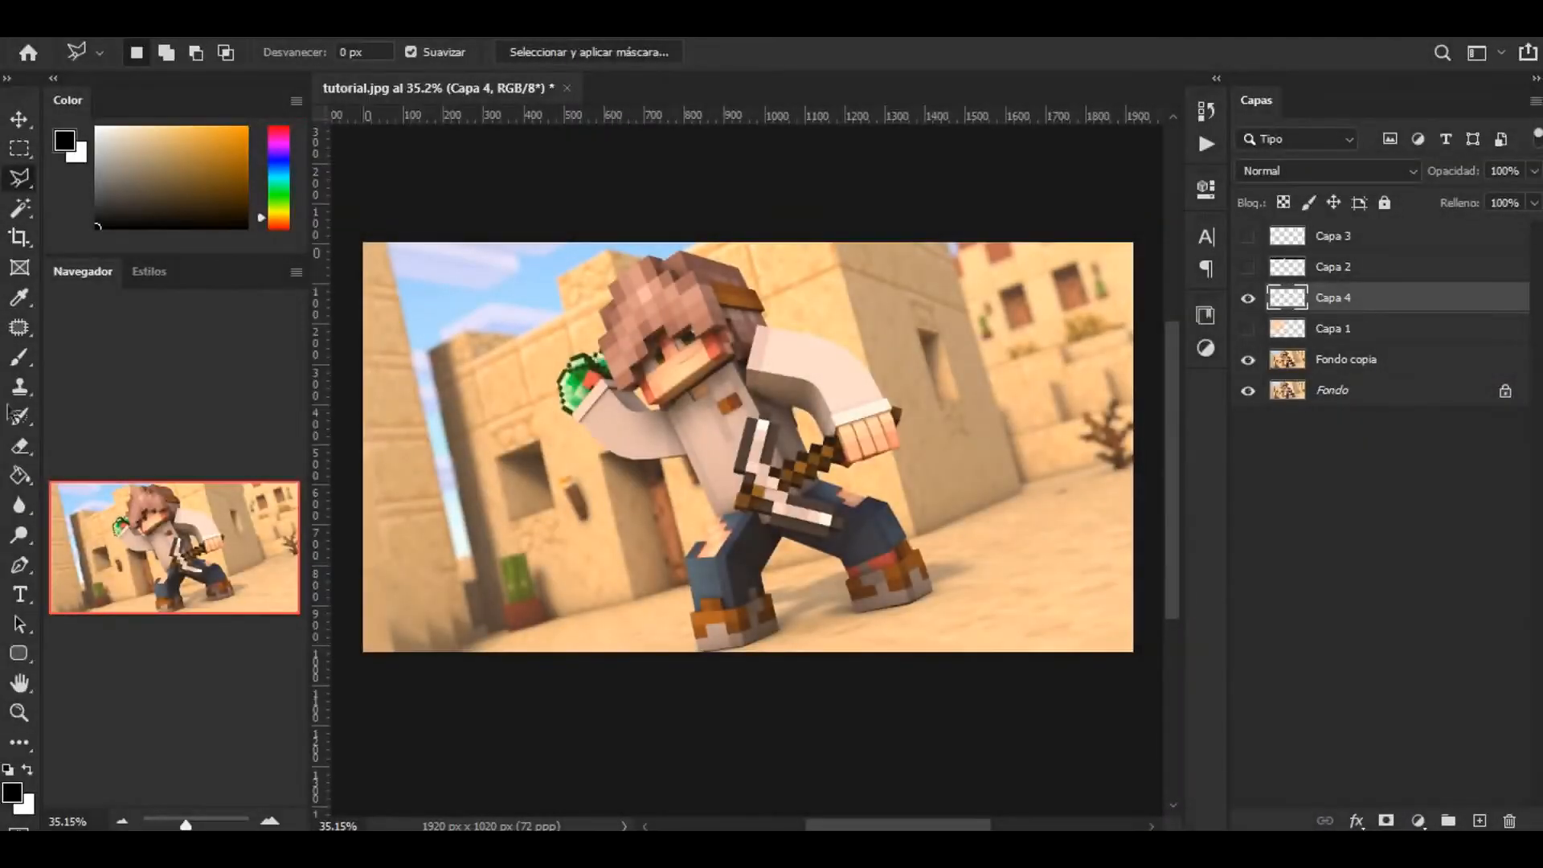
- In Photoshop, paint a soft 1982 px glow in the sampled tan wall color on the image's upper-left corner on Capa 4, blended as Trama
click(22, 364)
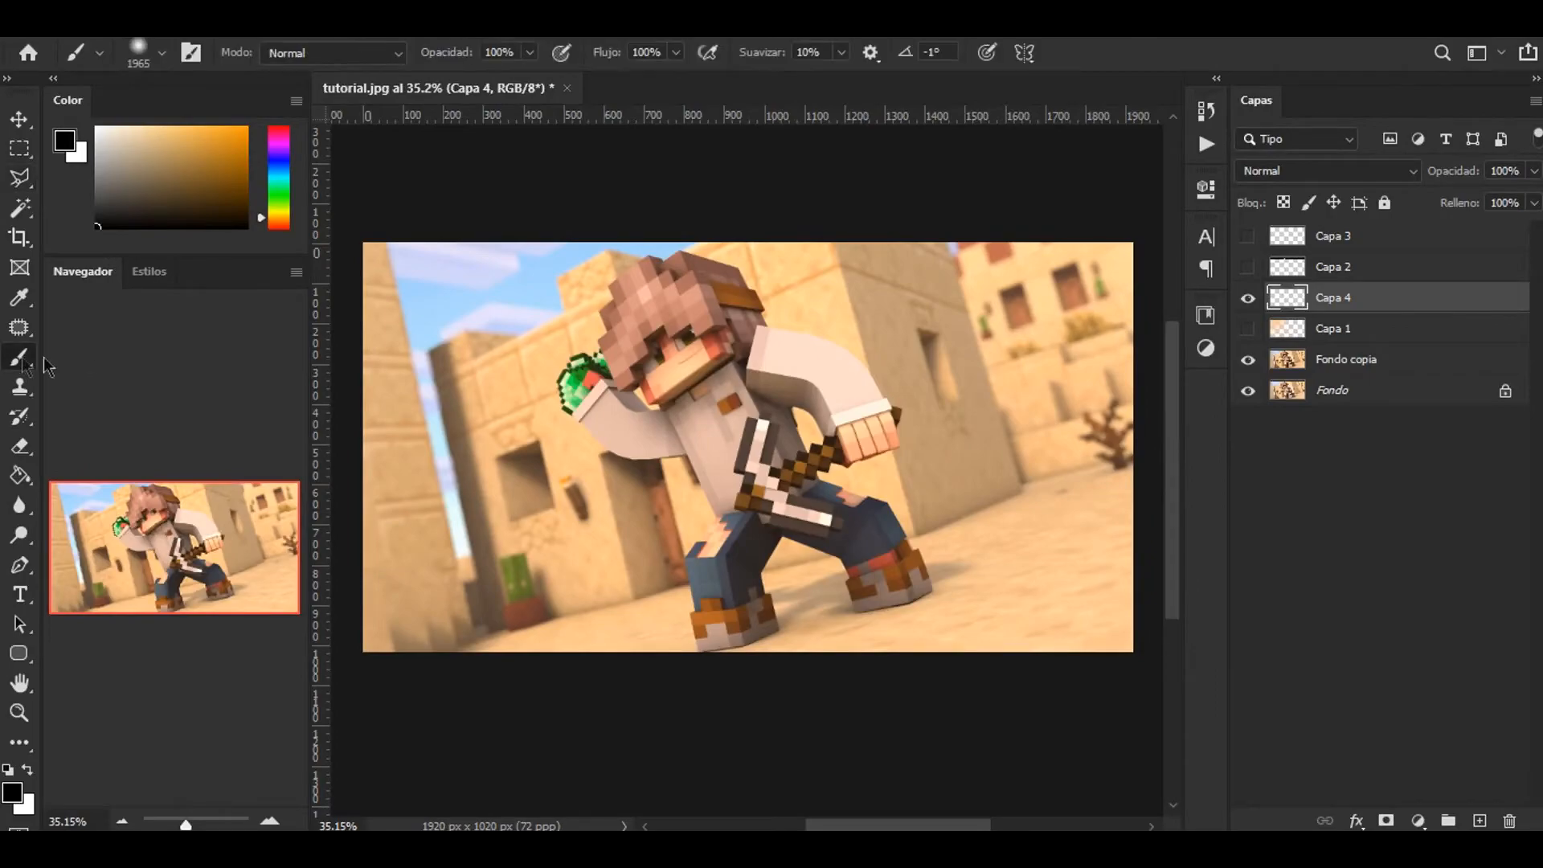
alt+right_drag(539, 305, 402, 306)
alt+click(782, 267)
alt+right_drag(554, 282, 725, 294)
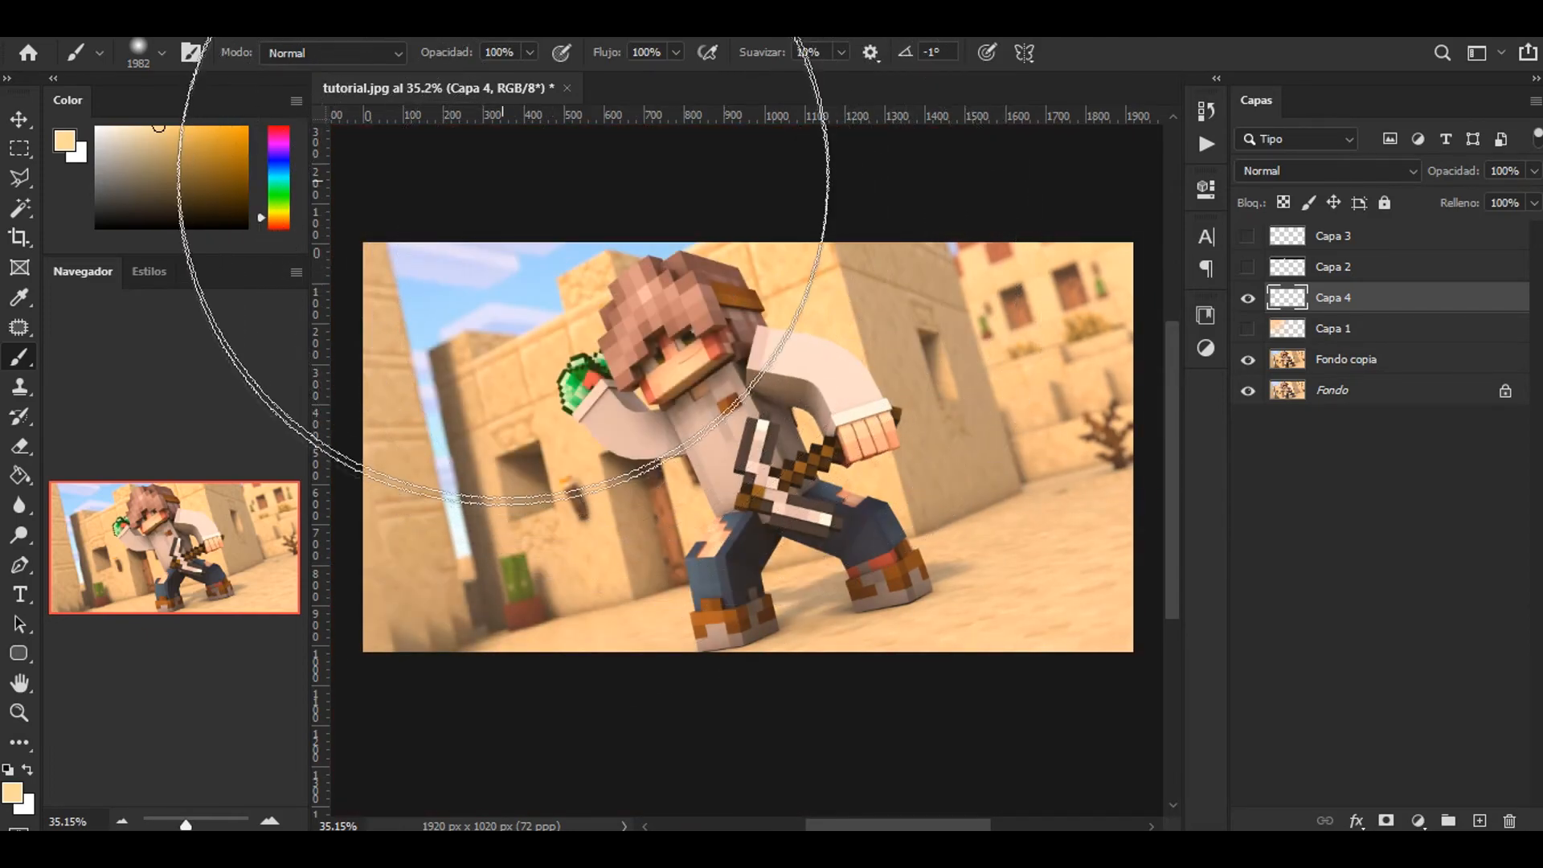
click(413, 141)
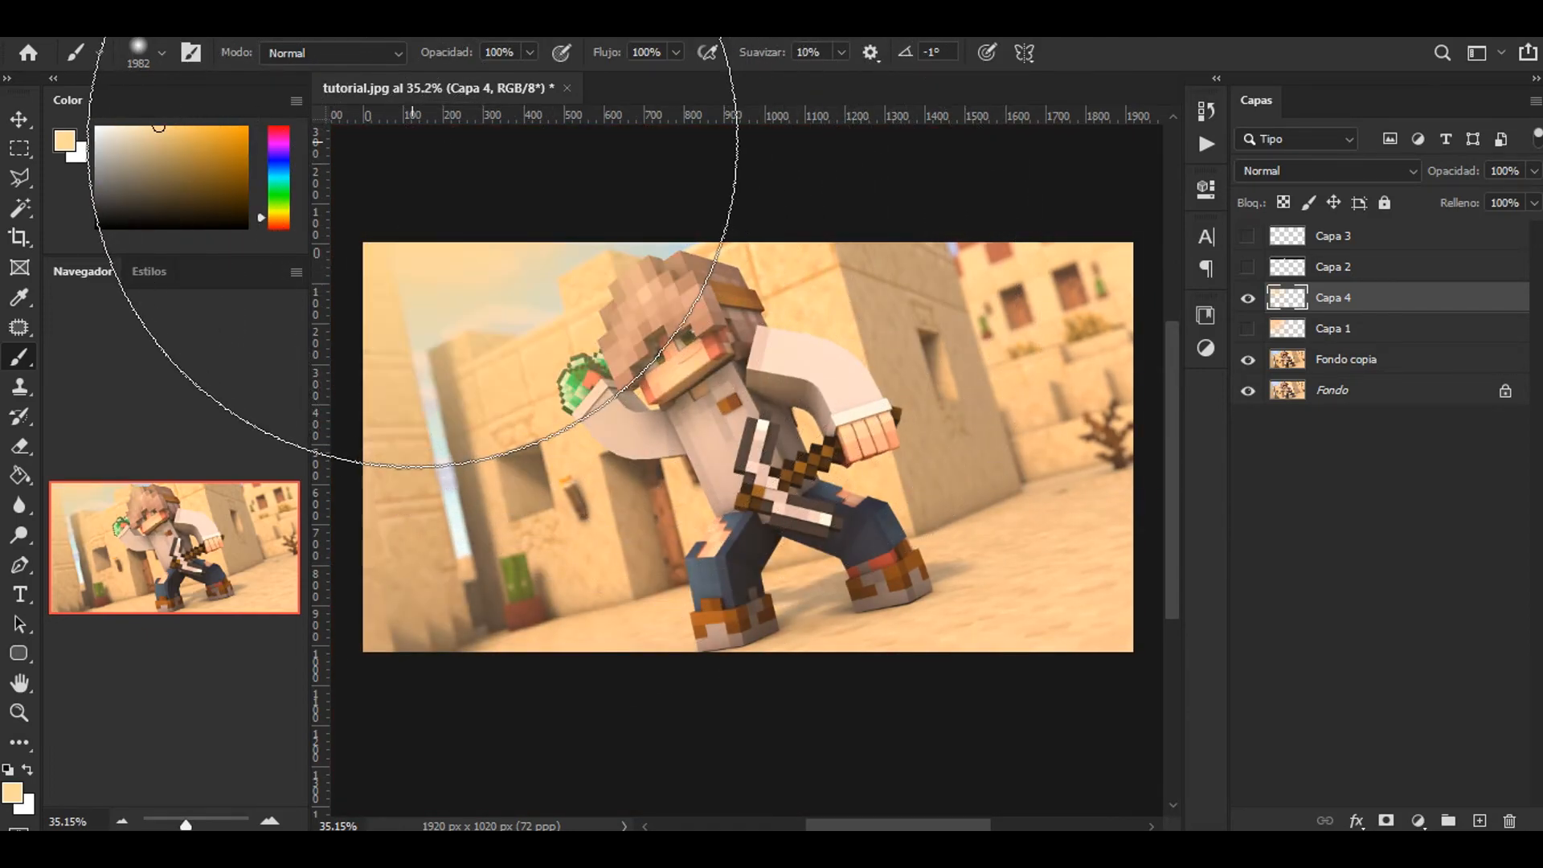
click(1280, 172)
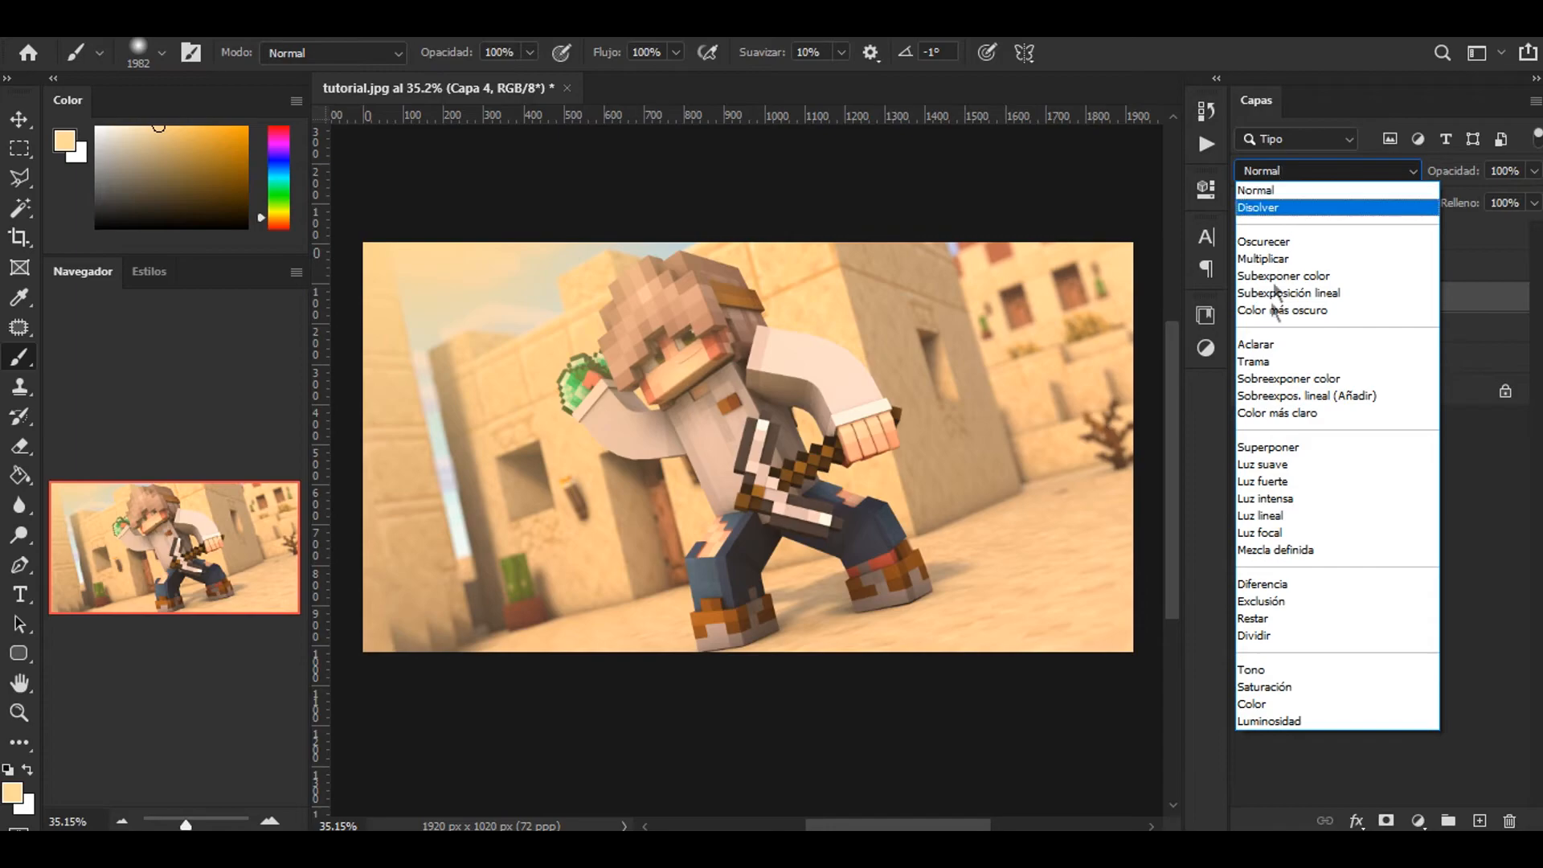
click(1256, 363)
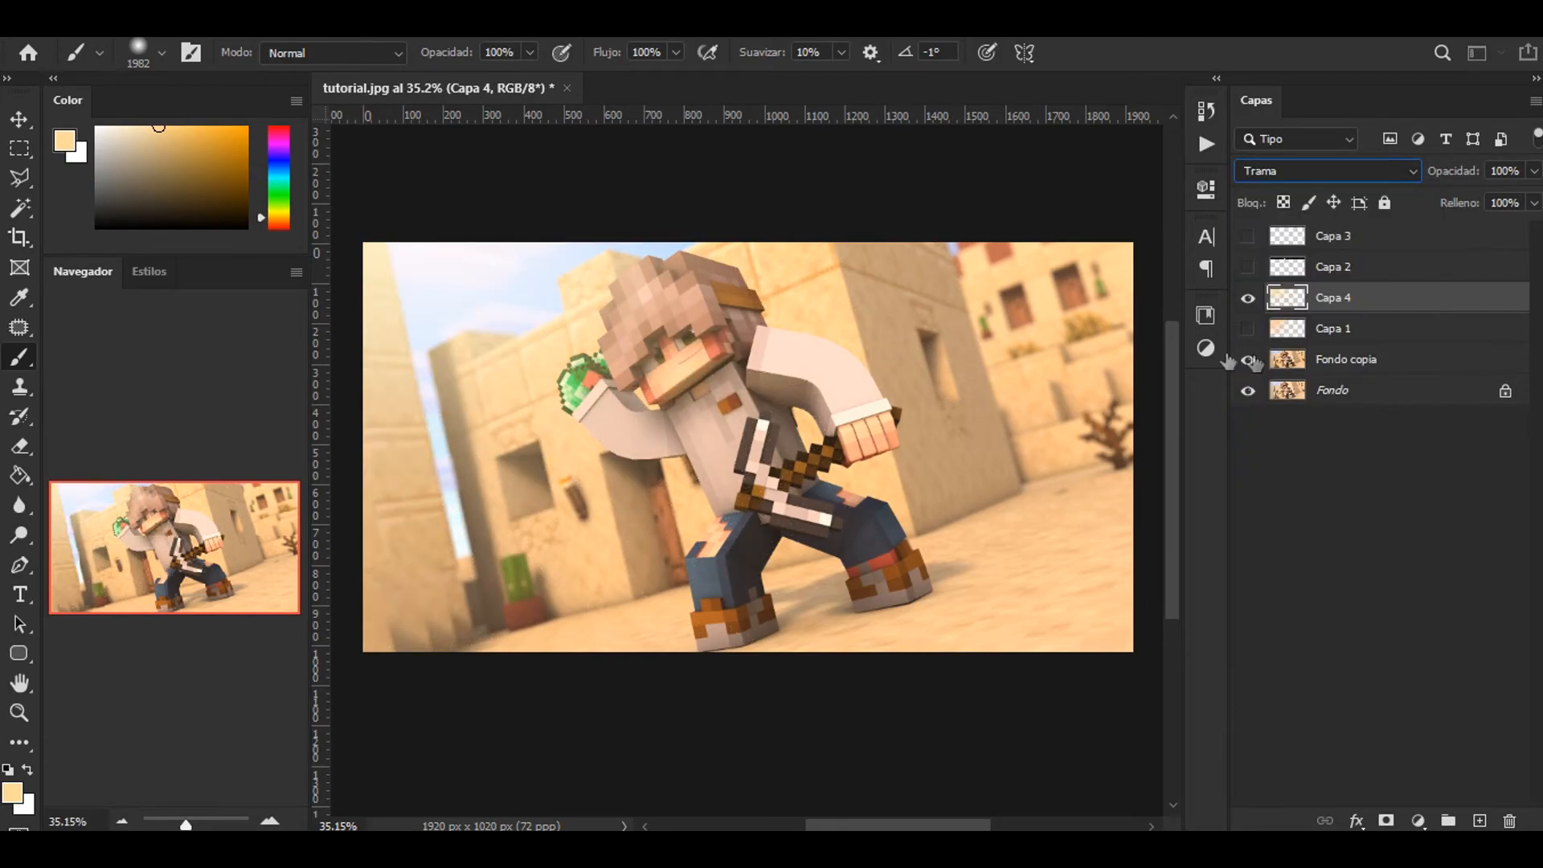
- Try a smaller 867 px glow over the character's head on Capa 4, and undo it
alt+right_drag(592, 354, 516, 357)
alt+right_drag(689, 161, 609, 287)
click(650, 274)
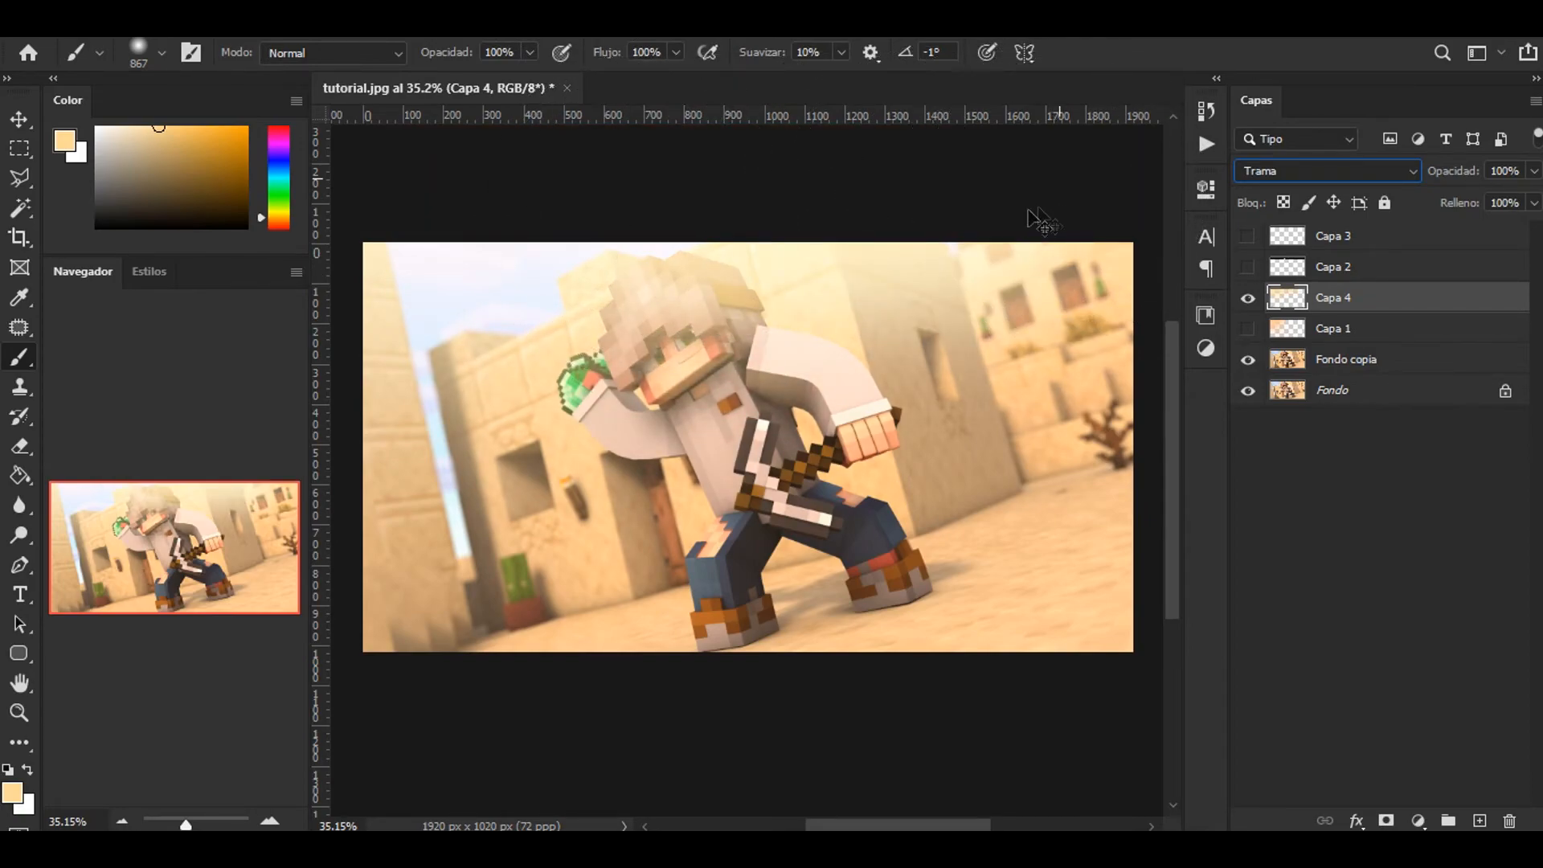
key(ctrl+alt+z)
click(1509, 820)
click(821, 347)
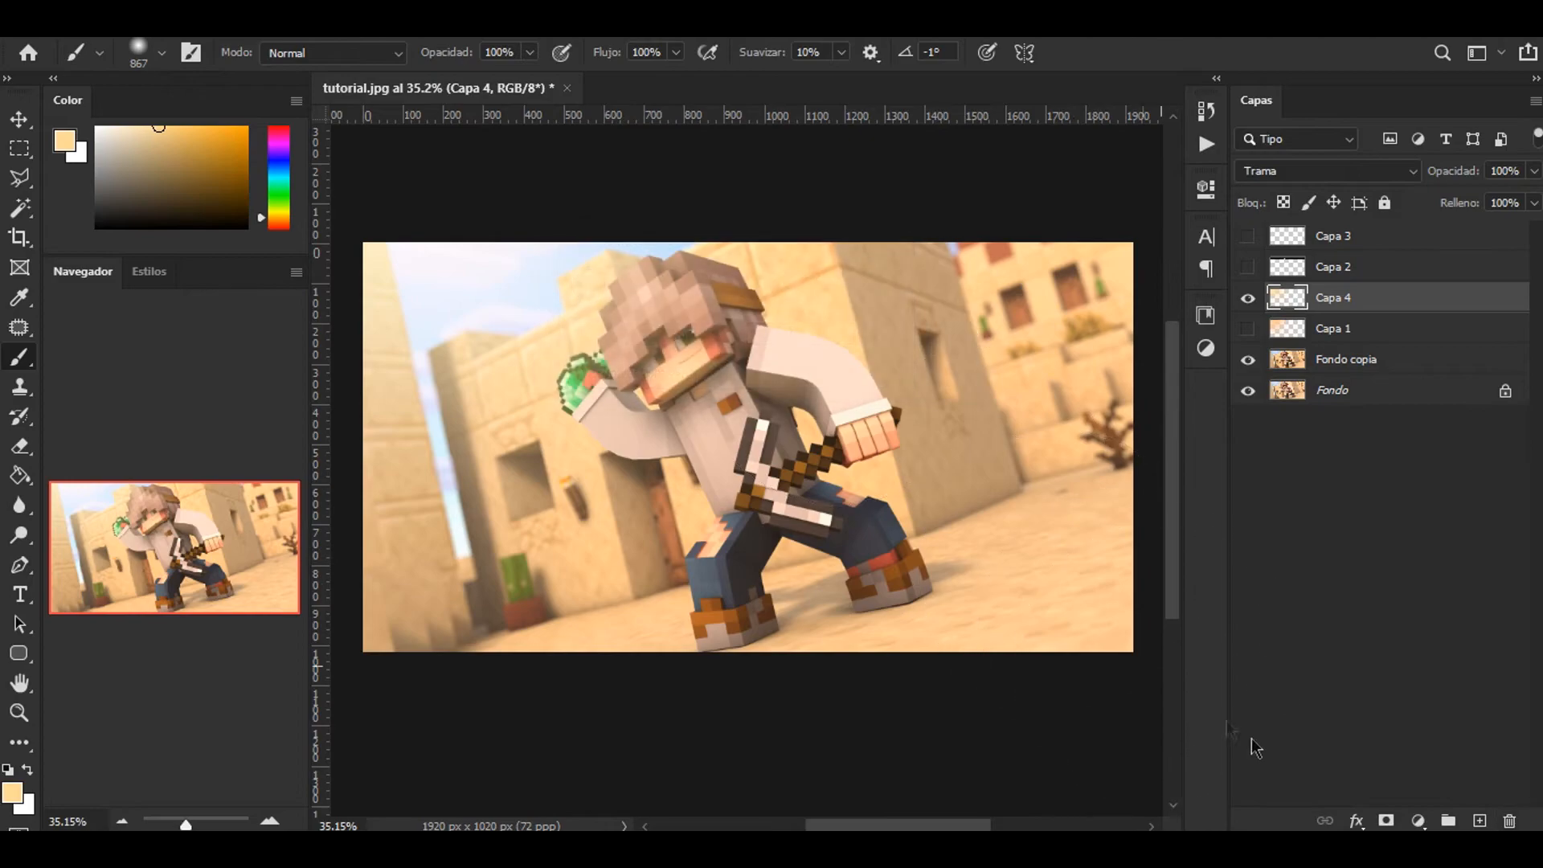
- Add a new layer above Capa 4 and set the brush size to 1294 px
click(1479, 820)
alt+scroll(751, 482, down, 3)
alt+scroll(752, 482, up, 1)
alt+right_drag(671, 460, 736, 480)
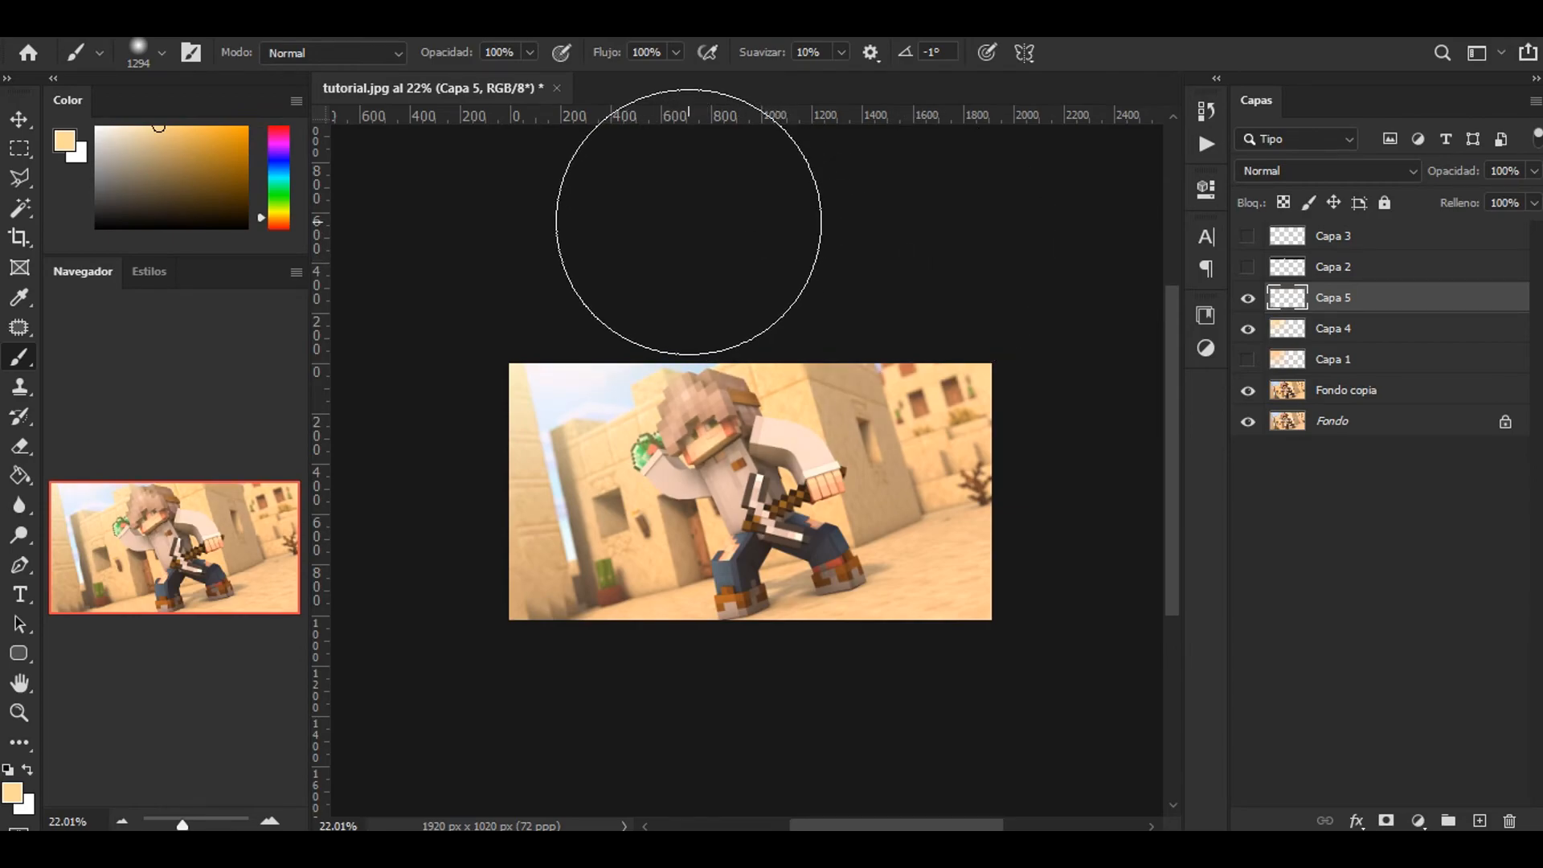
alt+scroll(798, 512, up, 2)
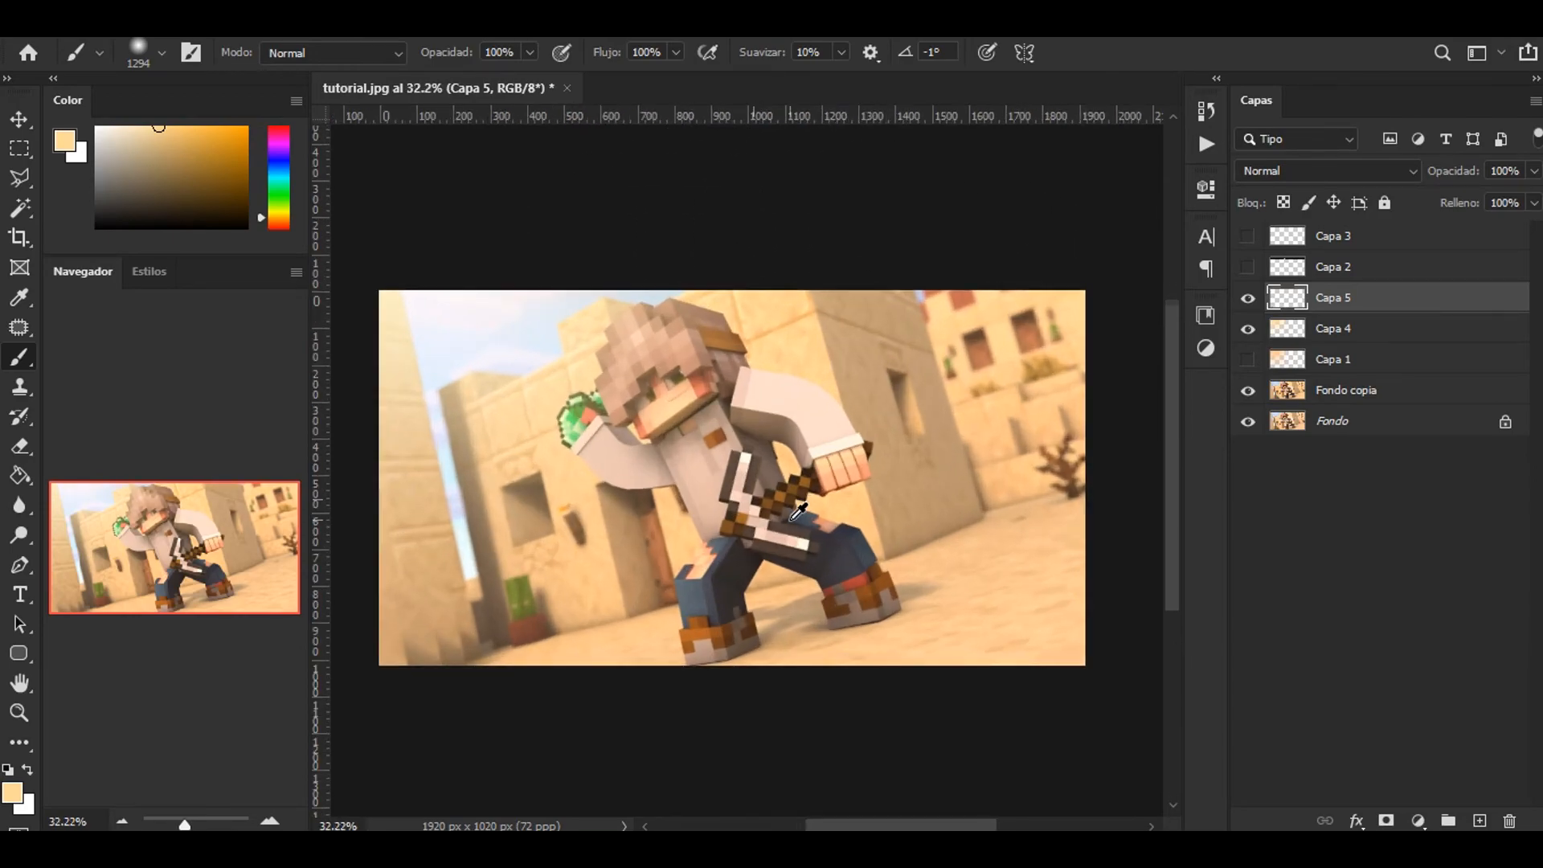
alt+scroll(797, 512, down, 1)
- Start exporting the edited wallpaper with Save for Web (Legacy)
click(48, 24)
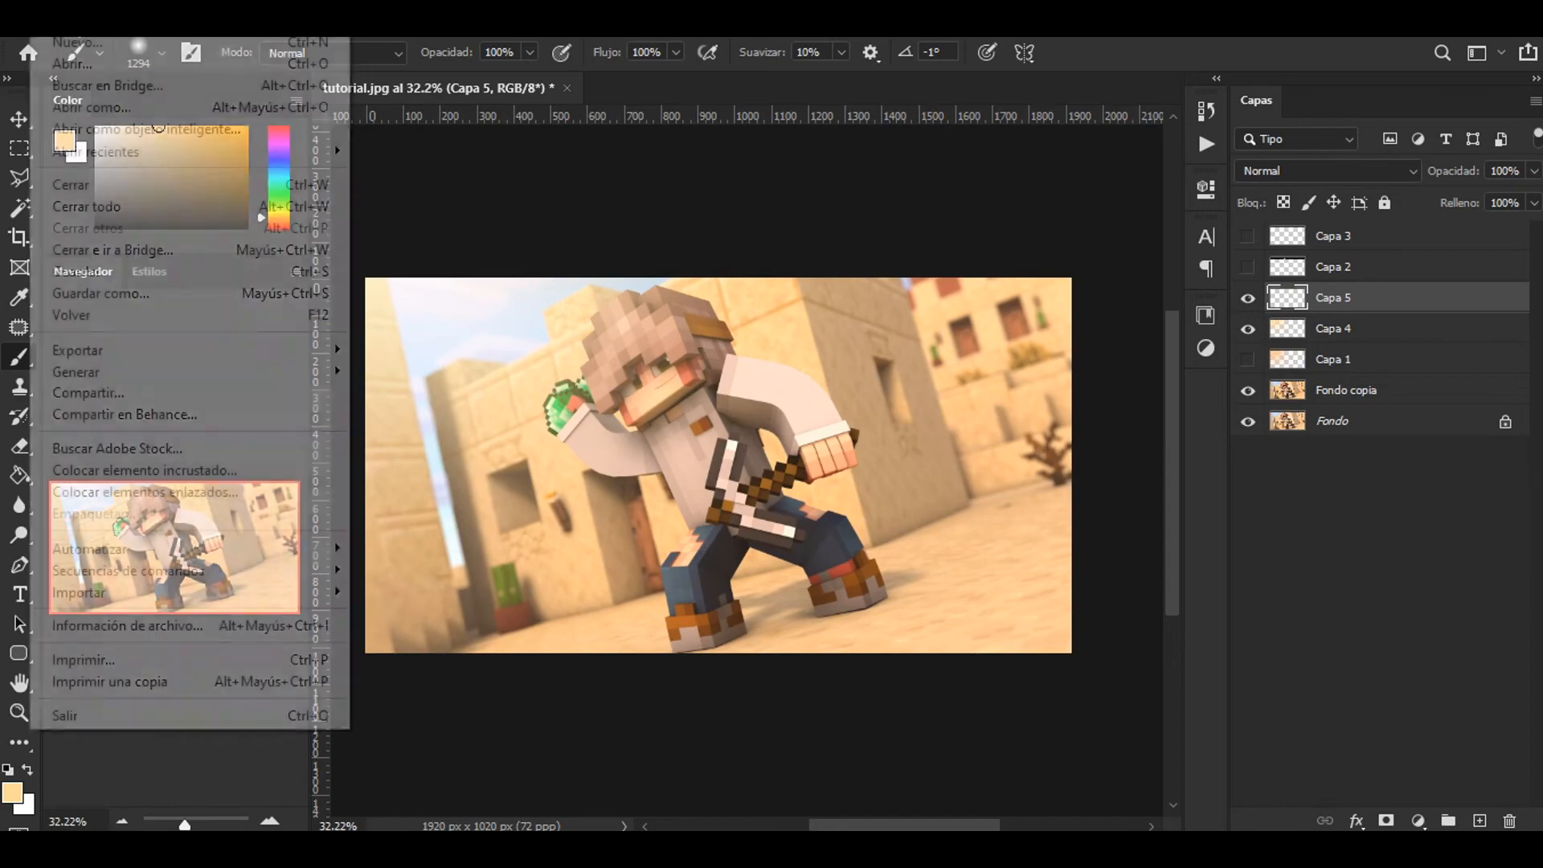
mouse_move(103, 354)
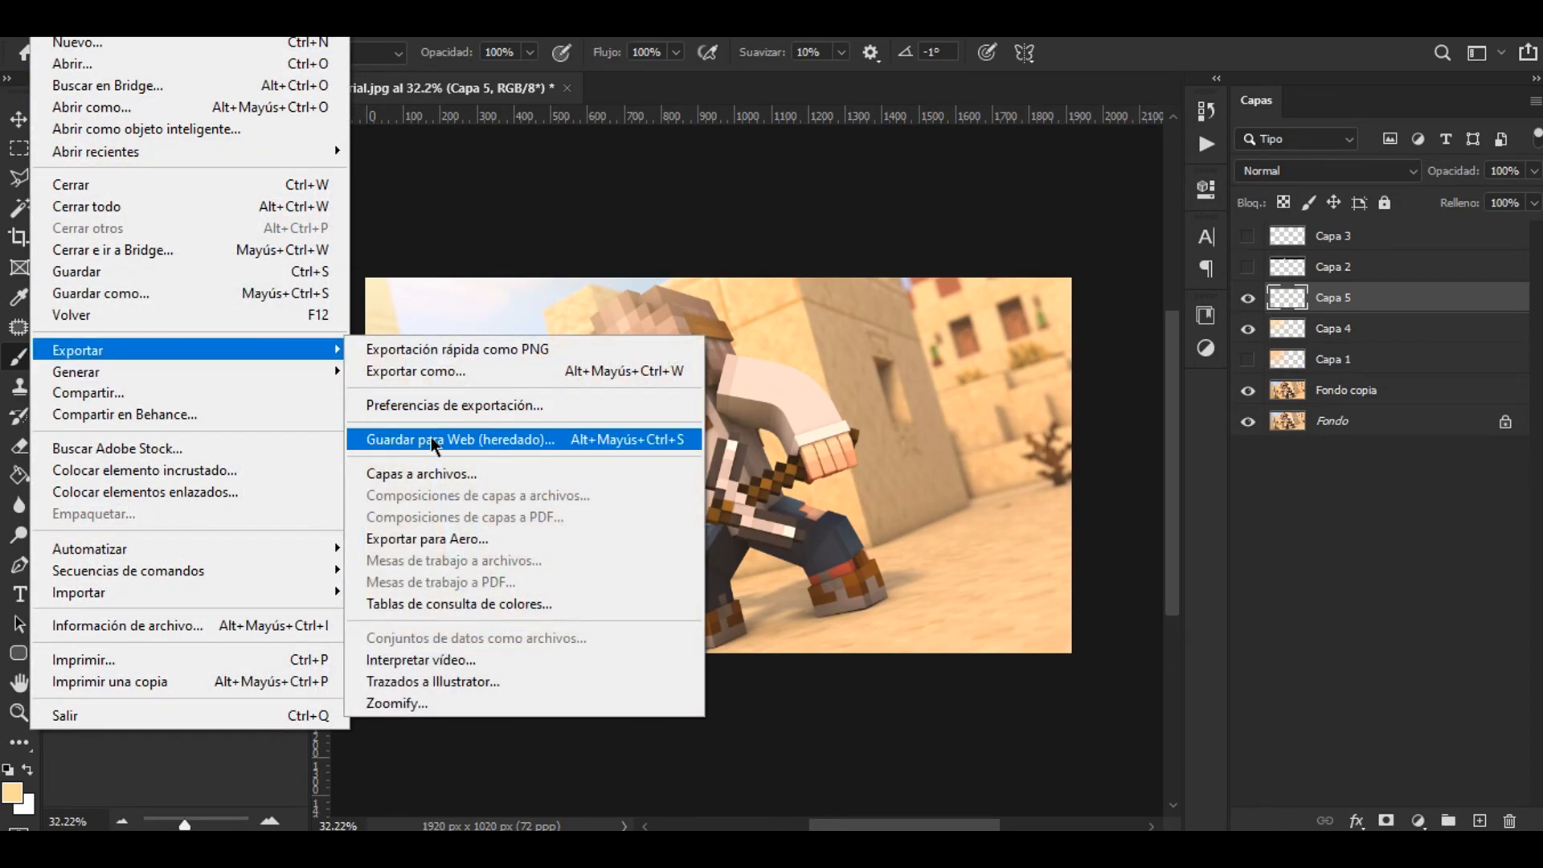
click(640, 448)
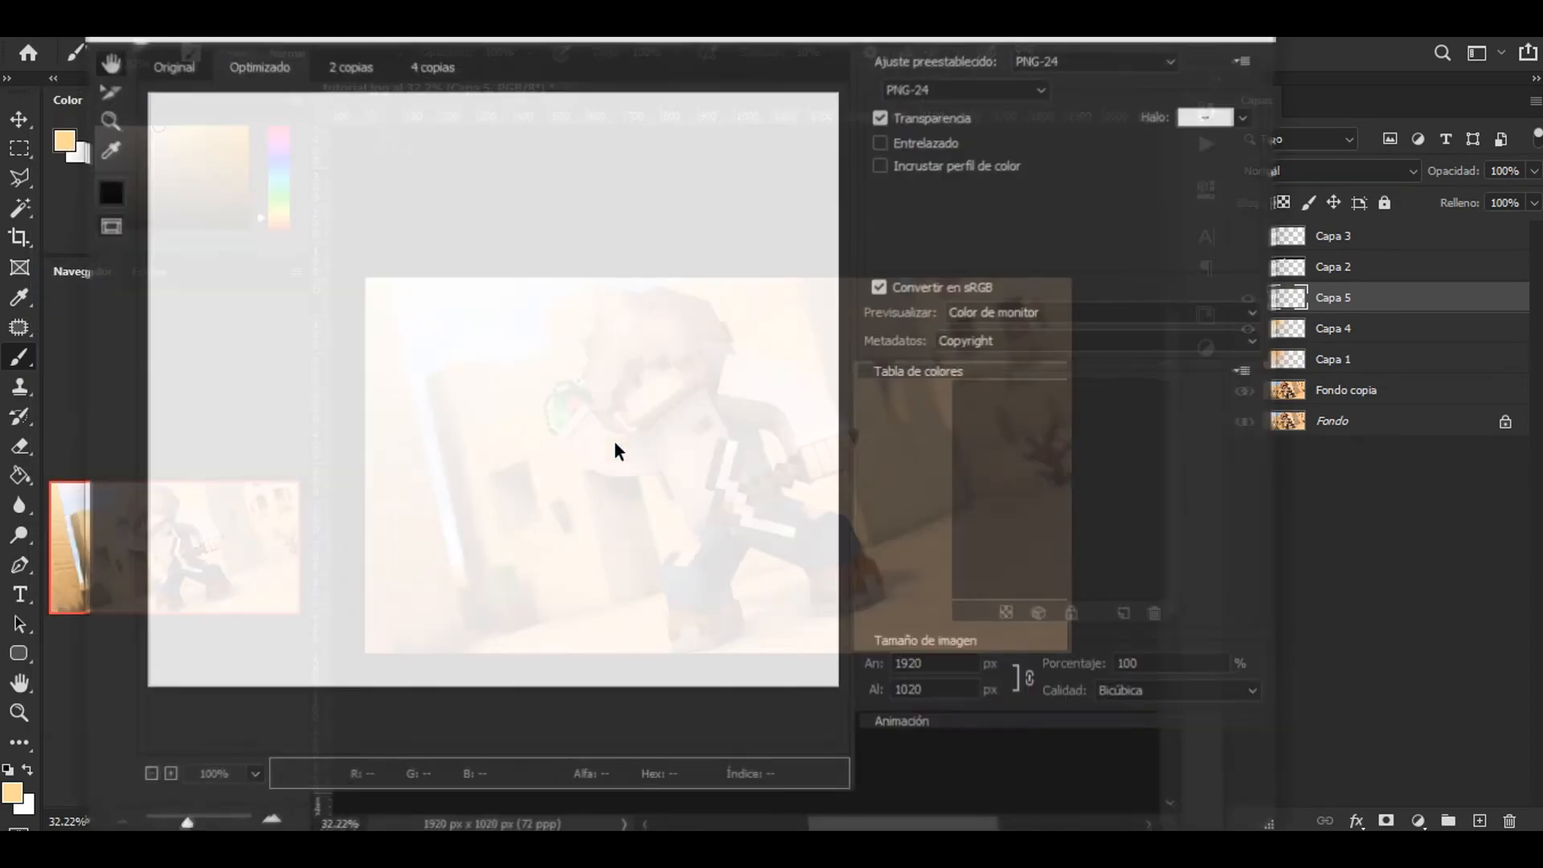